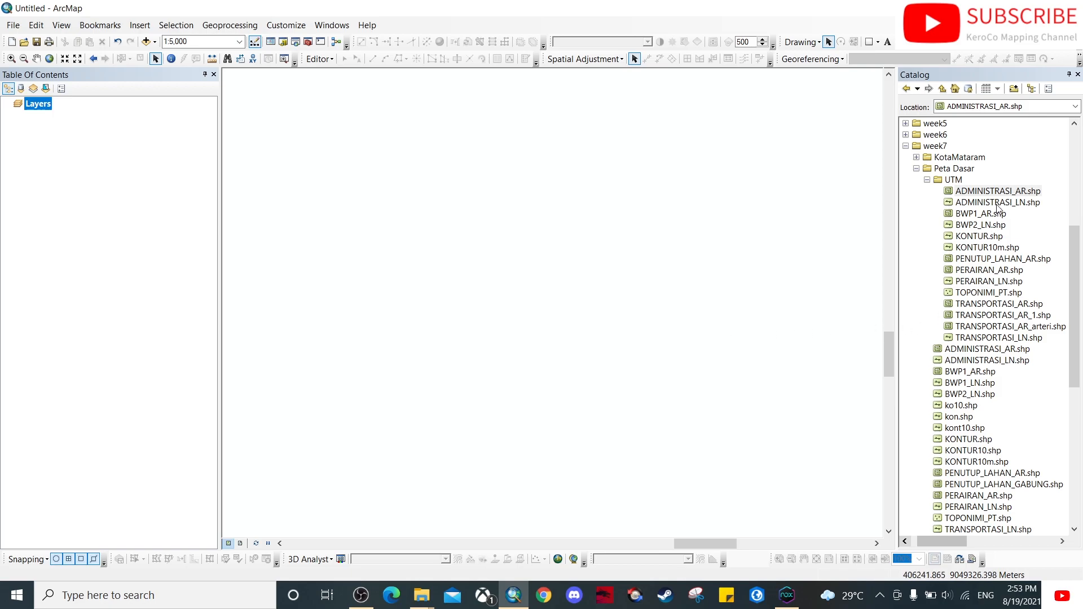
Create a new file geodatabase in the UTM folder and name it Mataram.gdb.
click(955, 181)
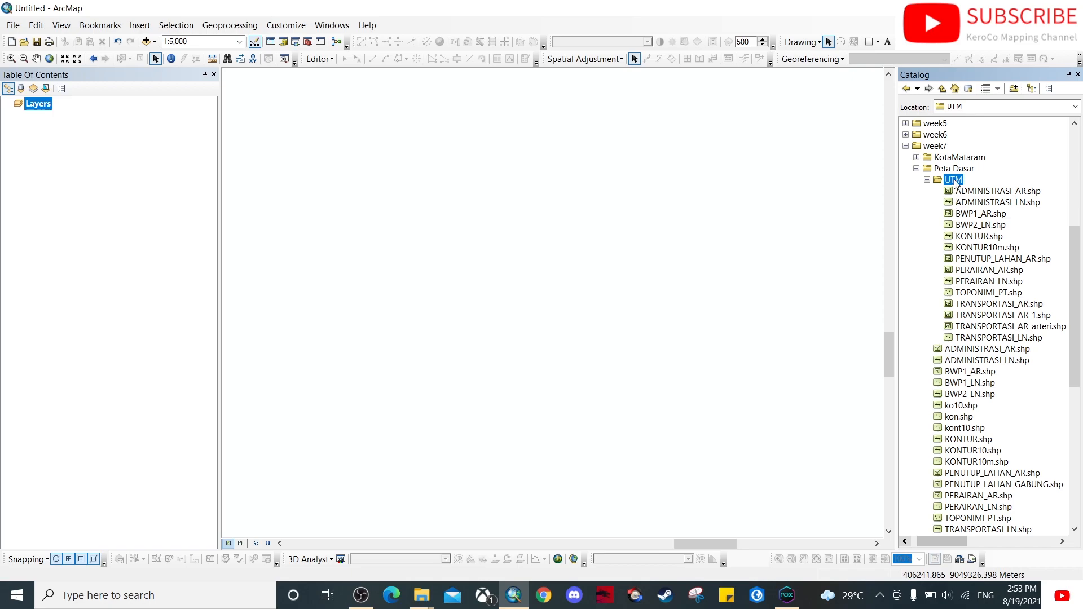
right_click(954, 180)
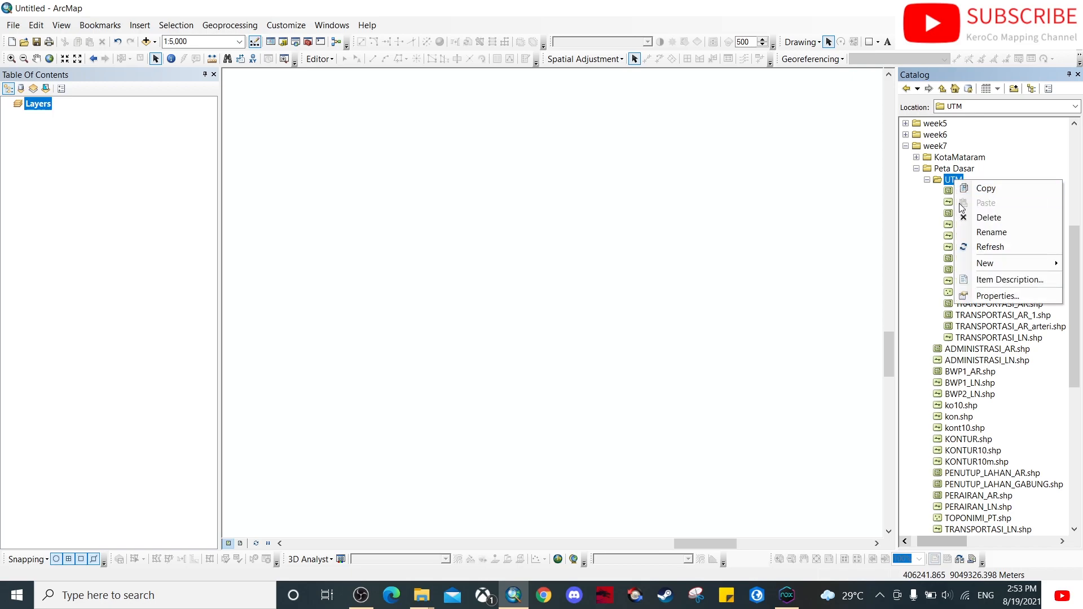
mouse_move(981, 268)
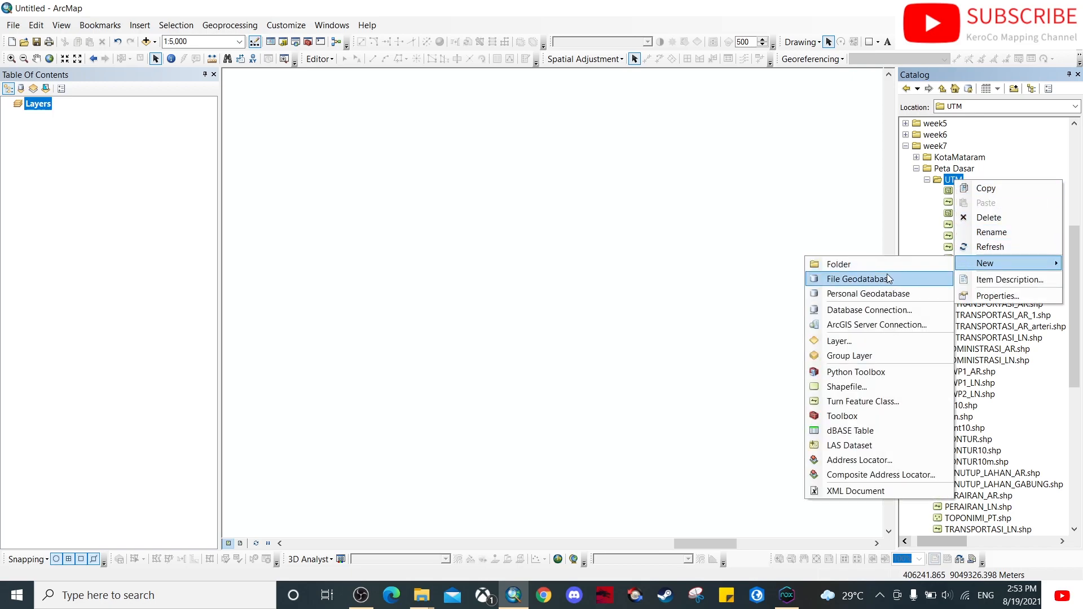
click(859, 278)
click(1031, 188)
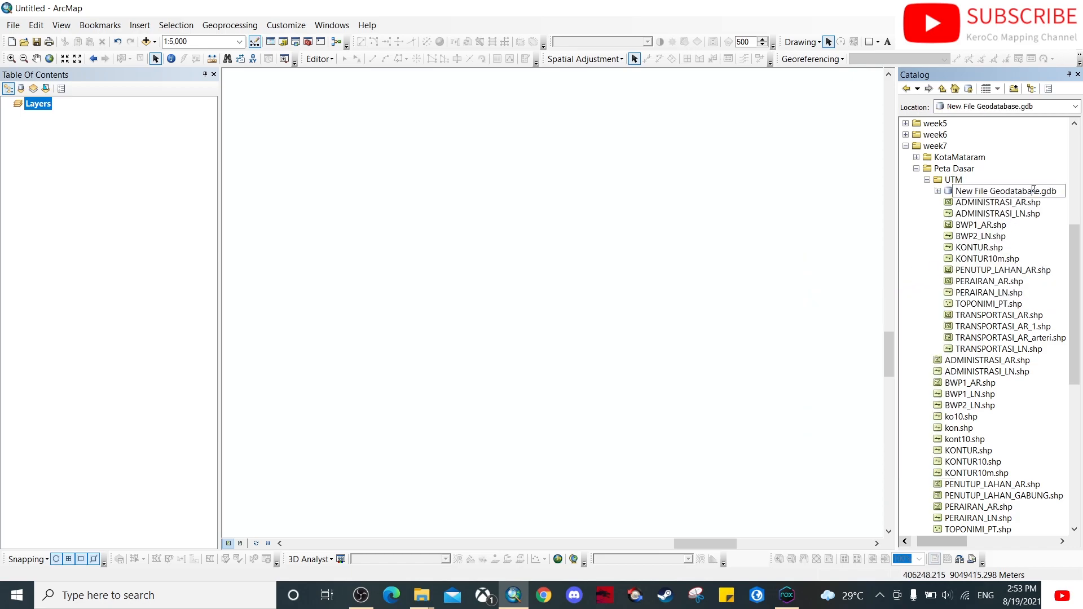
double_click(1024, 191)
mouse_move(1038, 191)
mouse_down()
mouse_move(992, 191)
mouse_move(1038, 192)
mouse_up()
text(Matara)
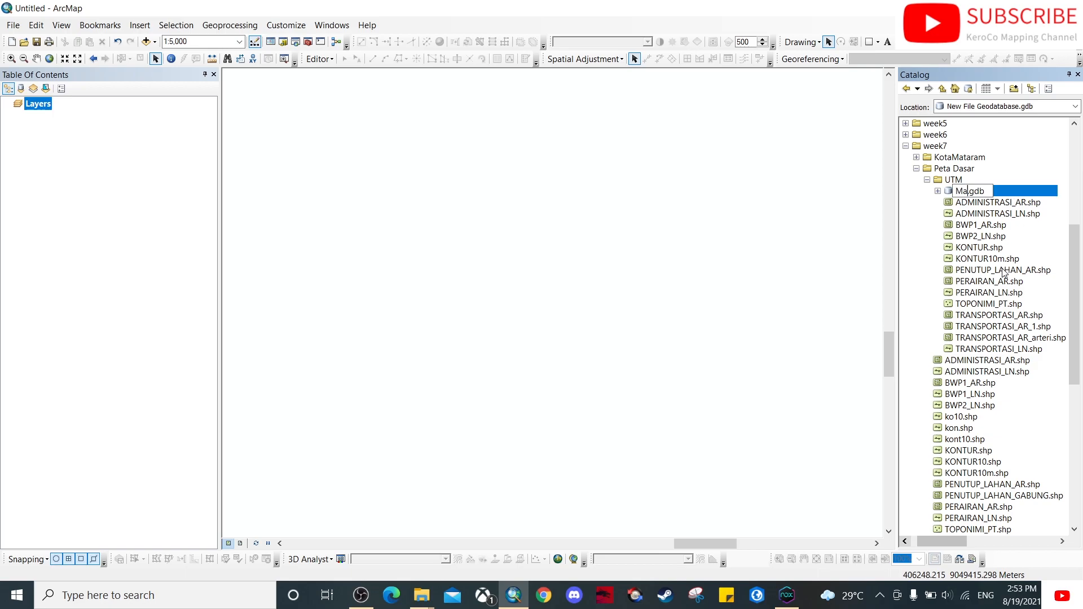
text(m)
click(1020, 191)
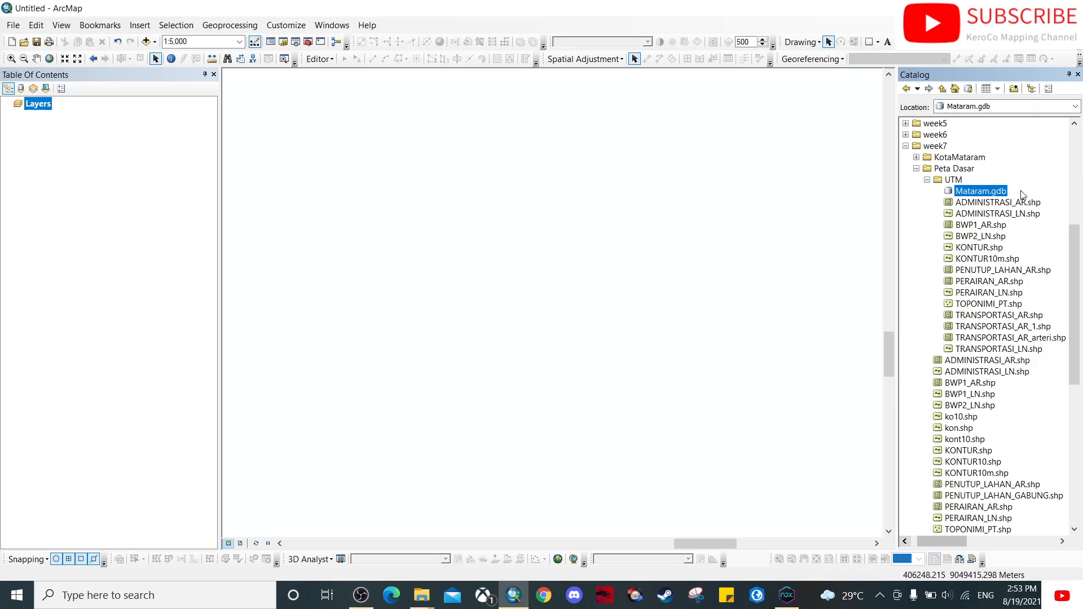
Start a new feature dataset in Mataram.gdb and name it PETA_DASAR.
click(979, 212)
click(978, 191)
right_click(977, 191)
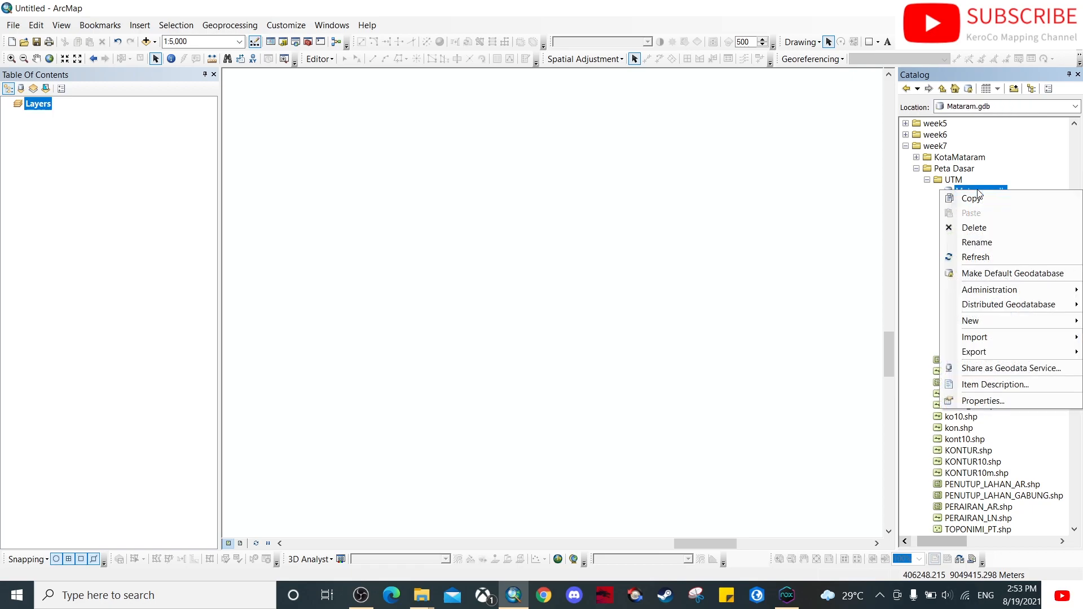
mouse_move(983, 320)
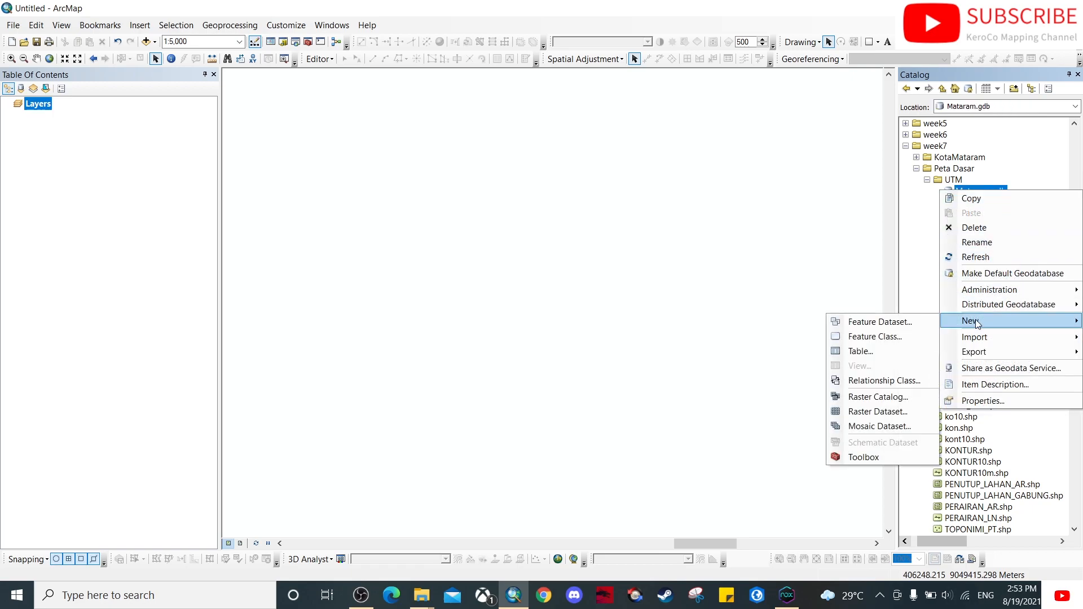
click(878, 322)
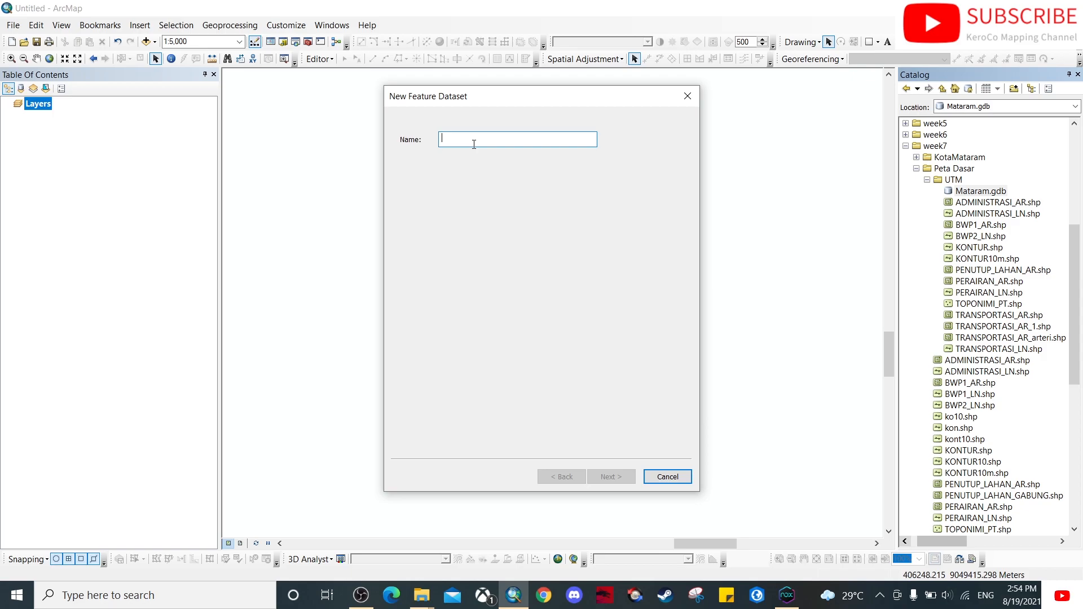
text(PETA)
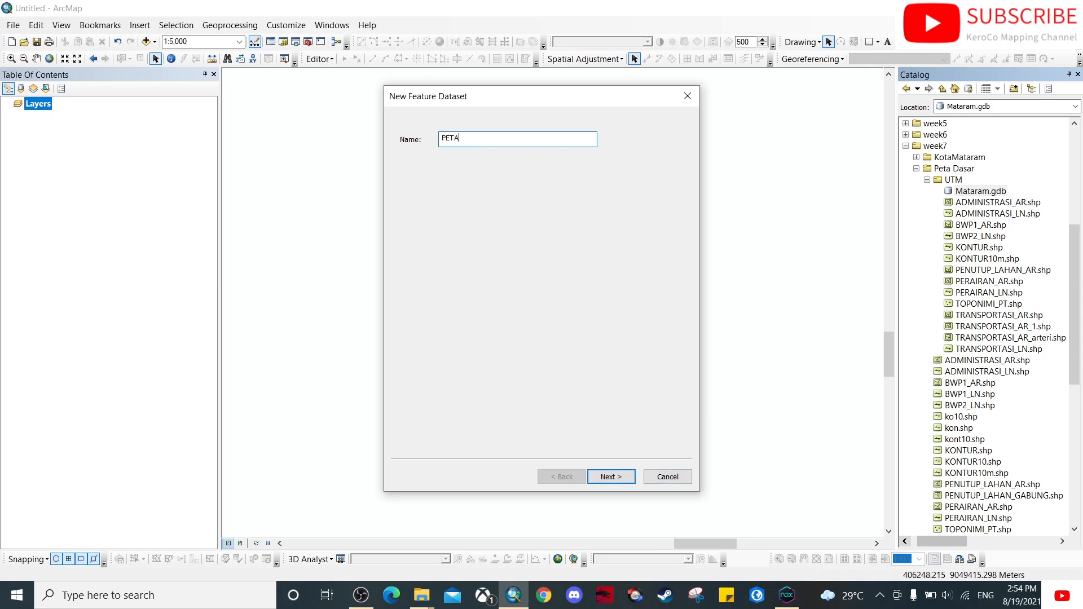
text(_DASAR)
click(609, 479)
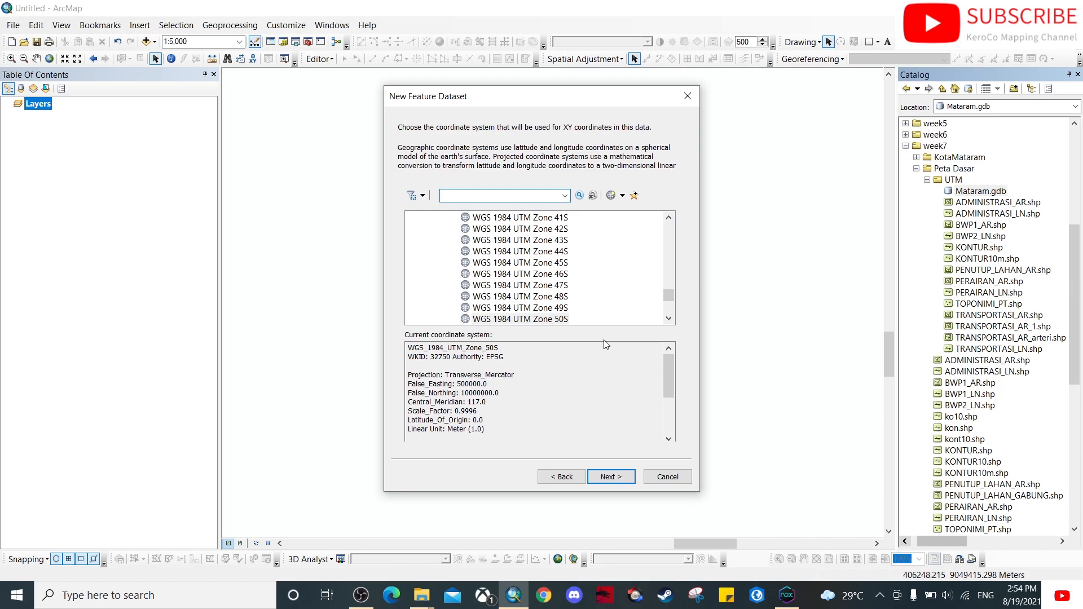
Finish the feature dataset with the WGS 1984 UTM Zone 50S coordinate system, no vertical coordinate system and the default tolerances.
click(551, 319)
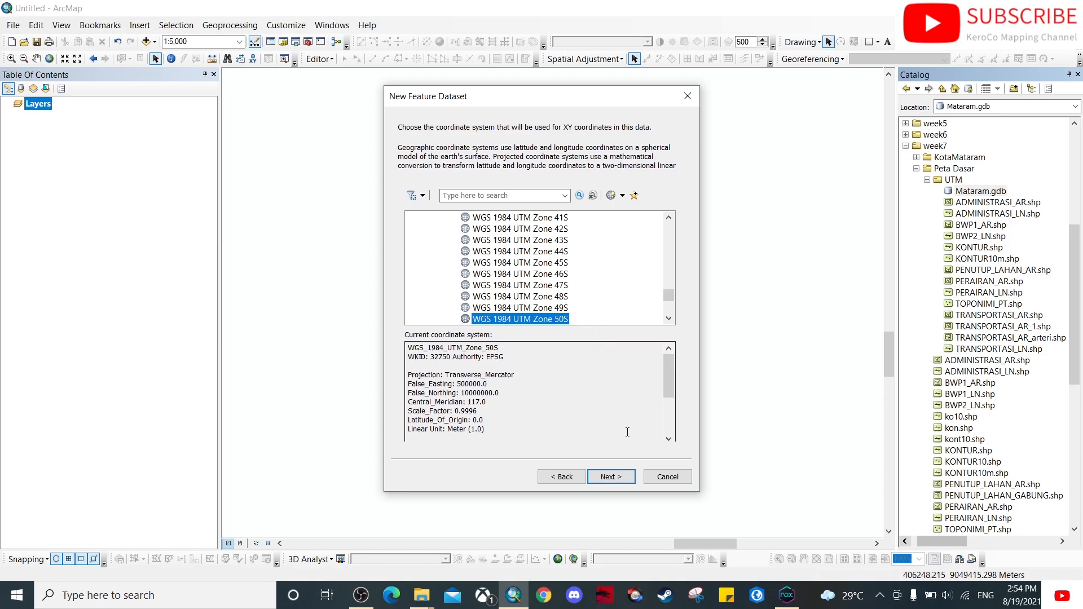
click(614, 478)
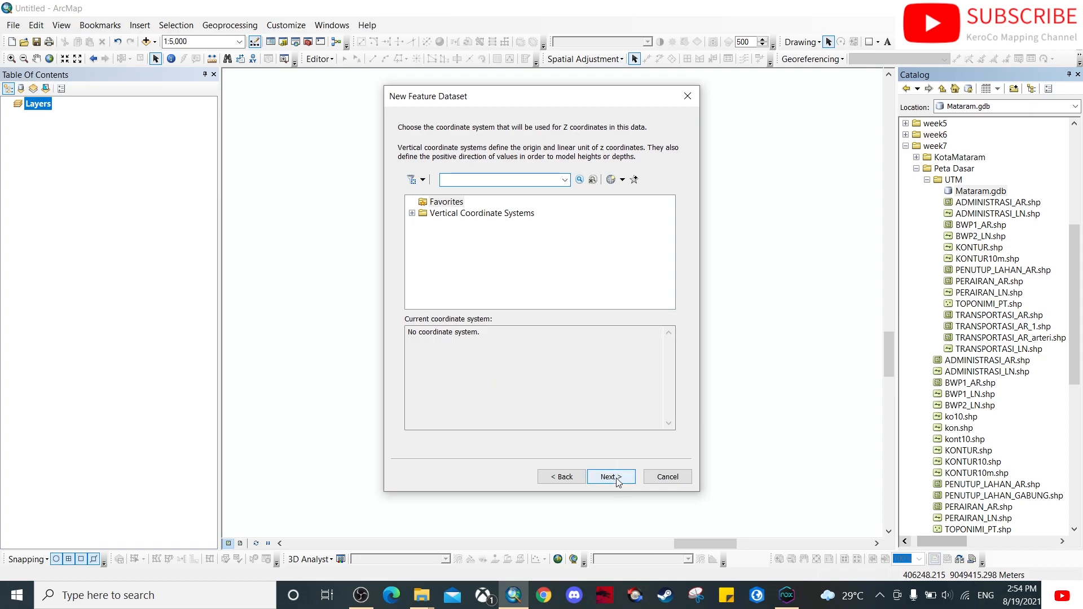
click(610, 477)
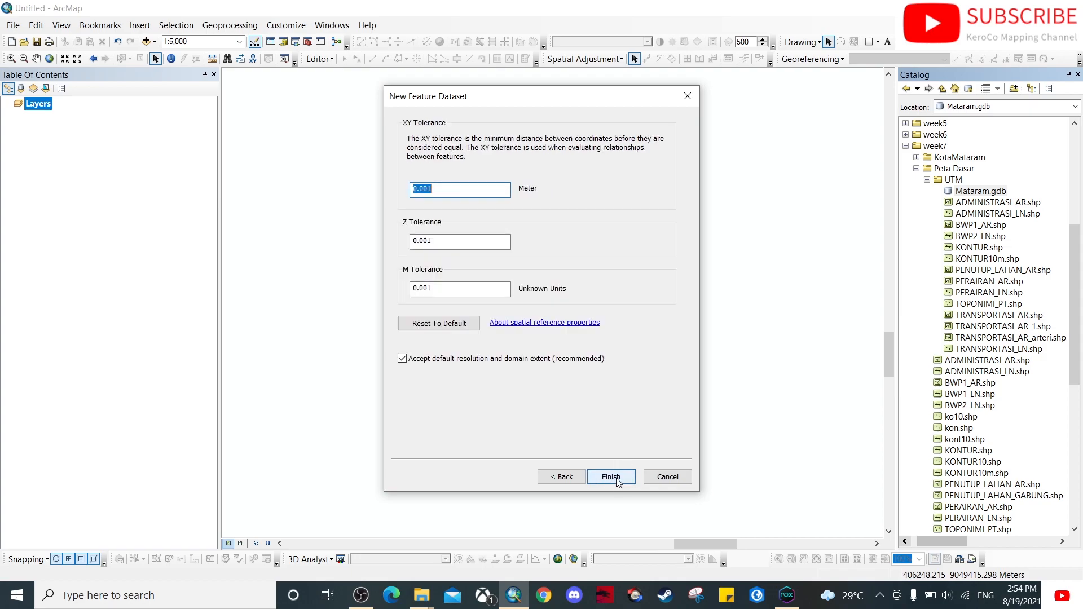
click(617, 479)
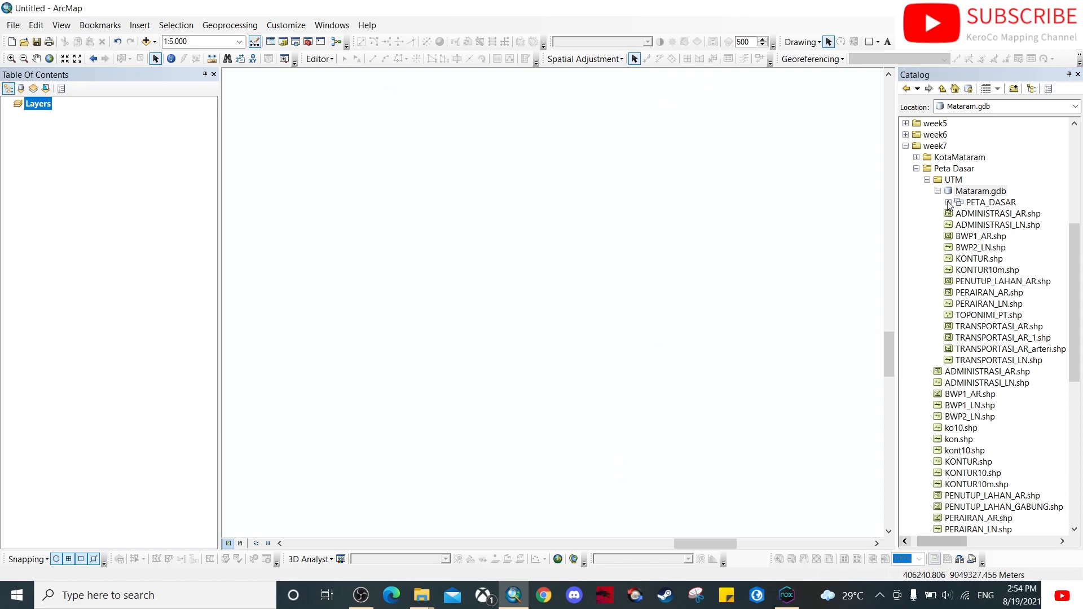
Open the import of multiple feature classes for the PETA_DASAR dataset.
click(948, 202)
click(991, 206)
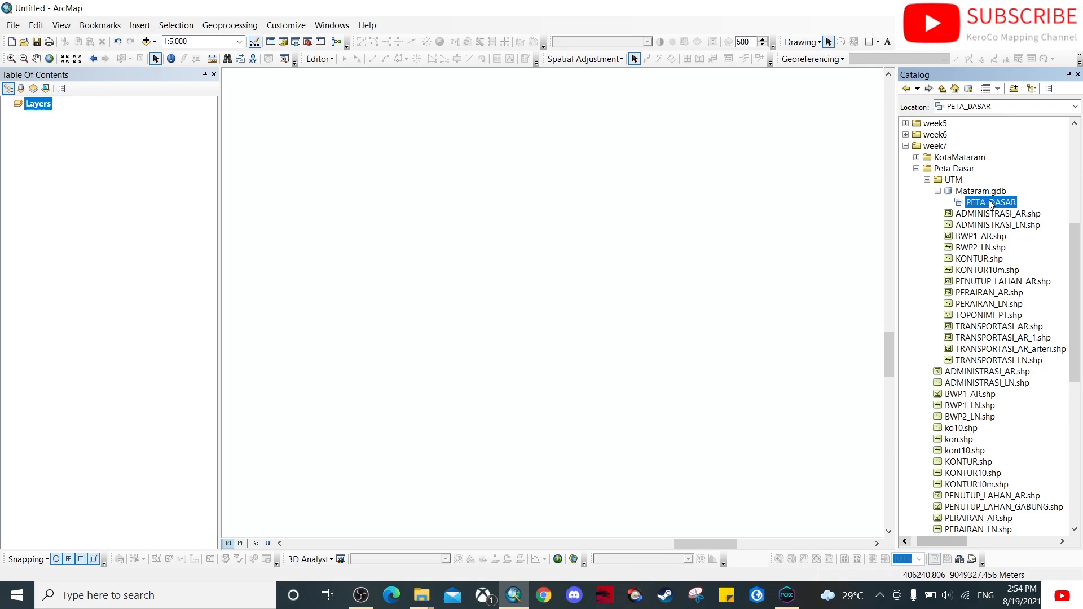
click(991, 214)
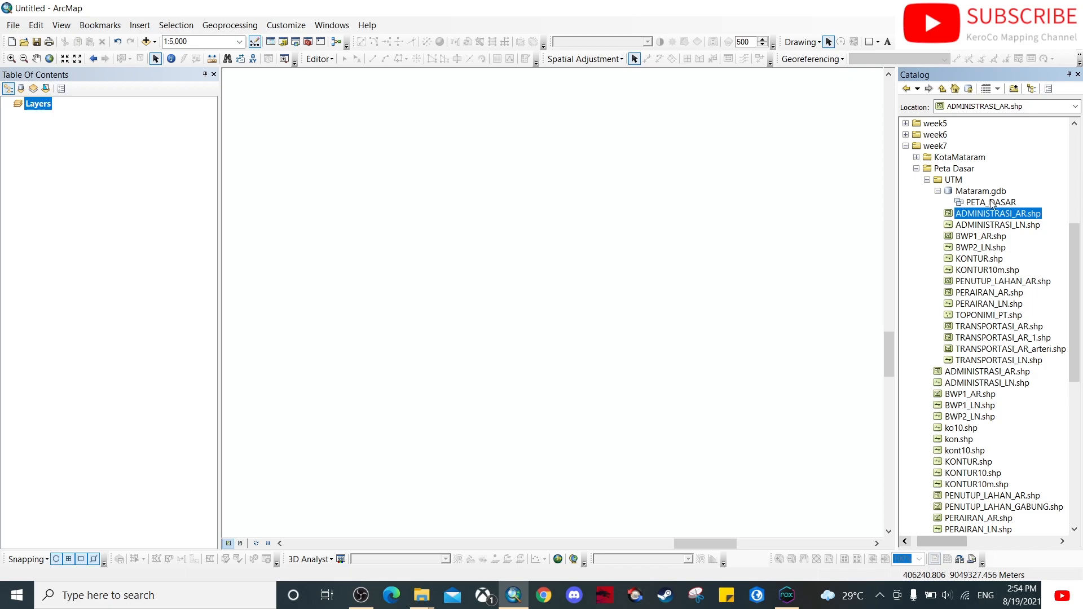
click(990, 204)
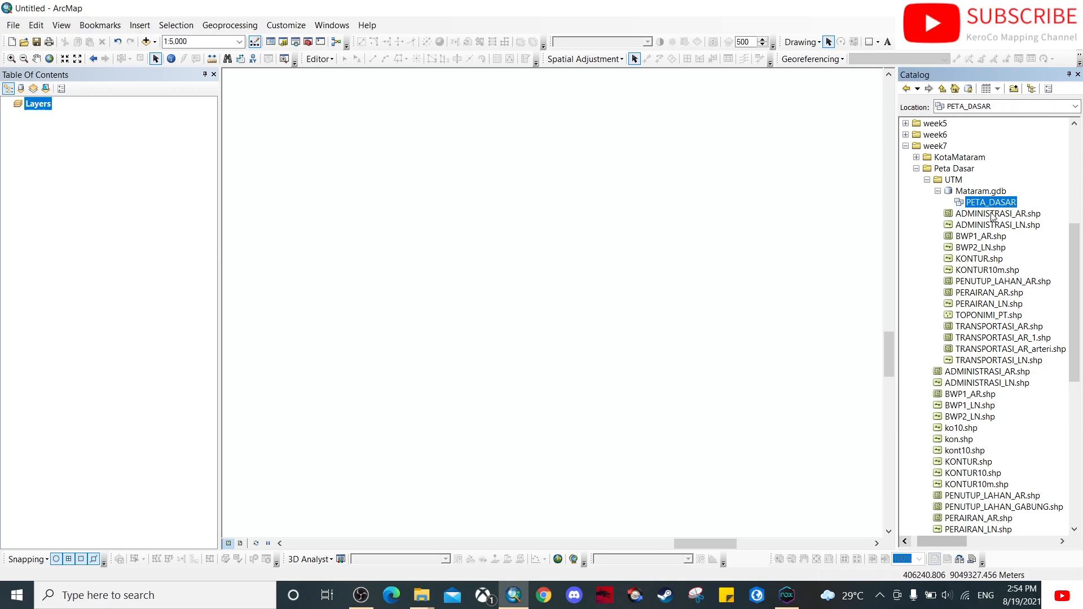
right_click(994, 203)
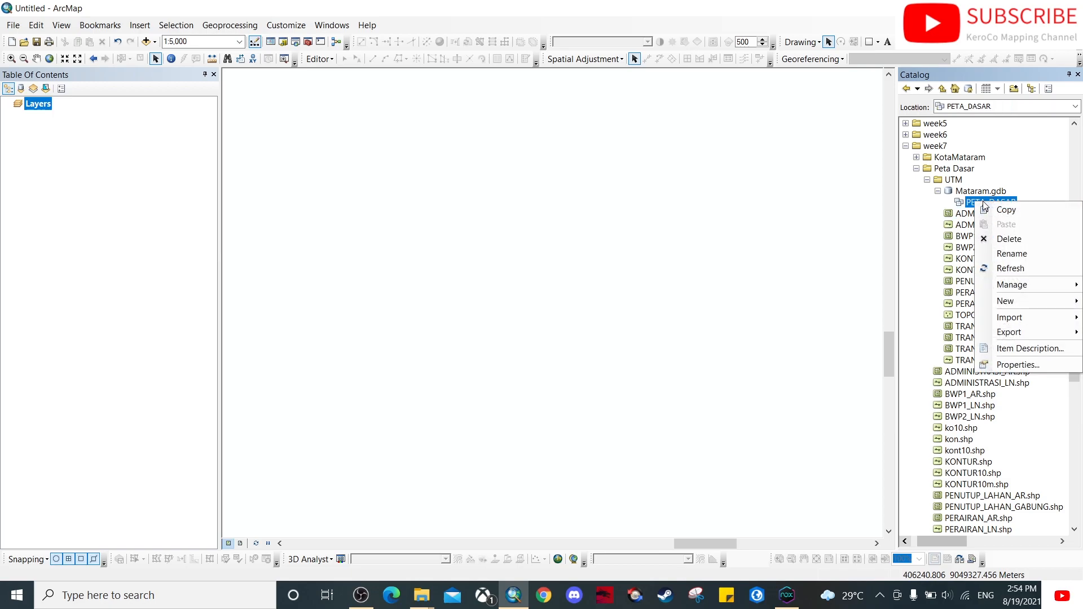
mouse_move(1009, 317)
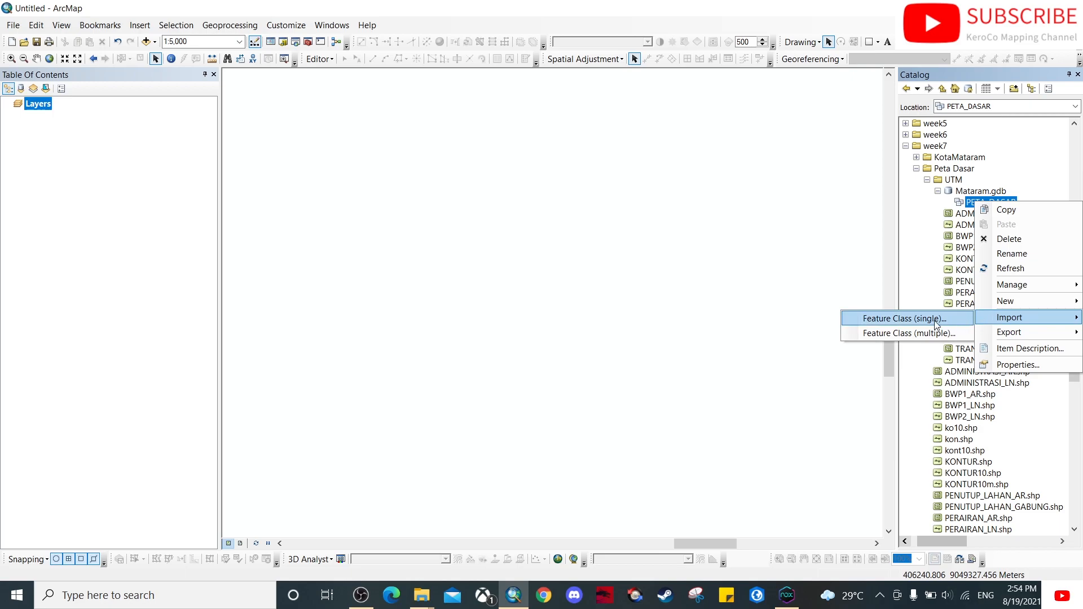
click(903, 334)
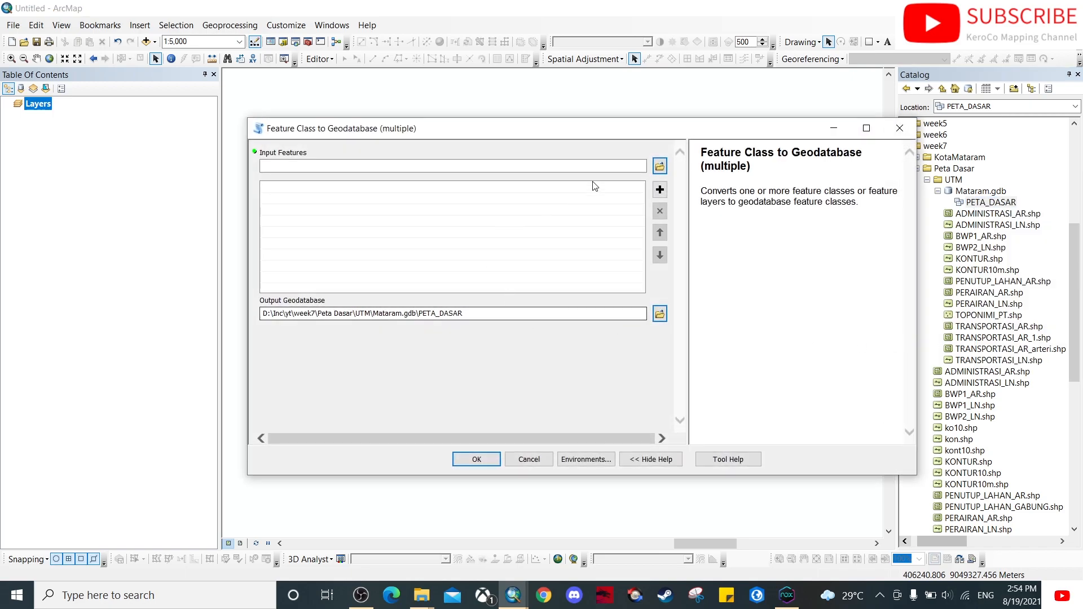
Import all shapefiles of the UTM folder, from ADMINISTRASI_AR.shp through TRANSPORTASI_LN.shp, into the PETA_DASAR dataset.
click(660, 167)
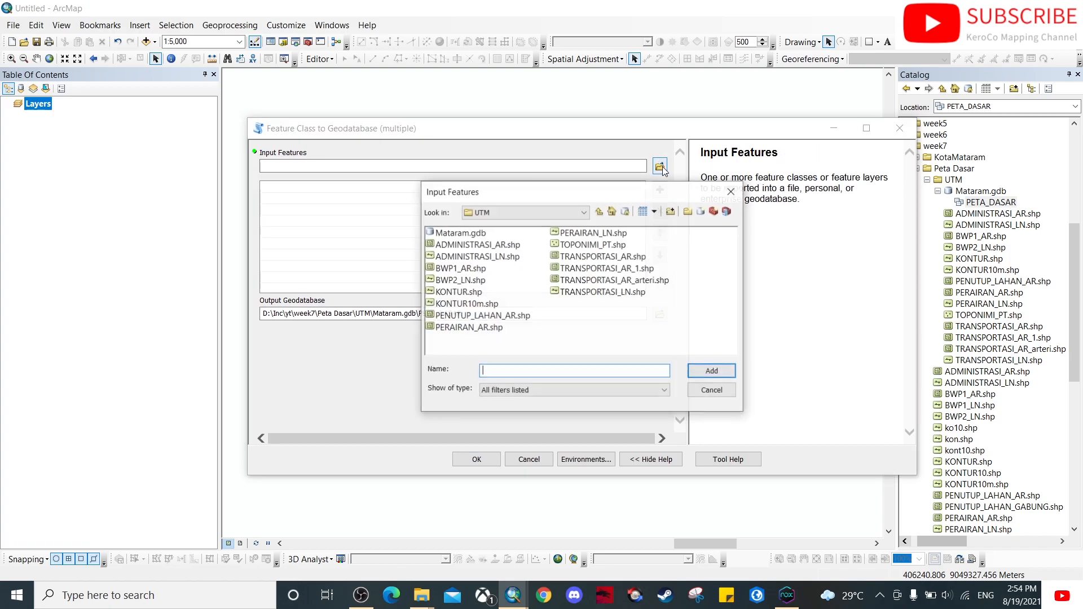
click(465, 248)
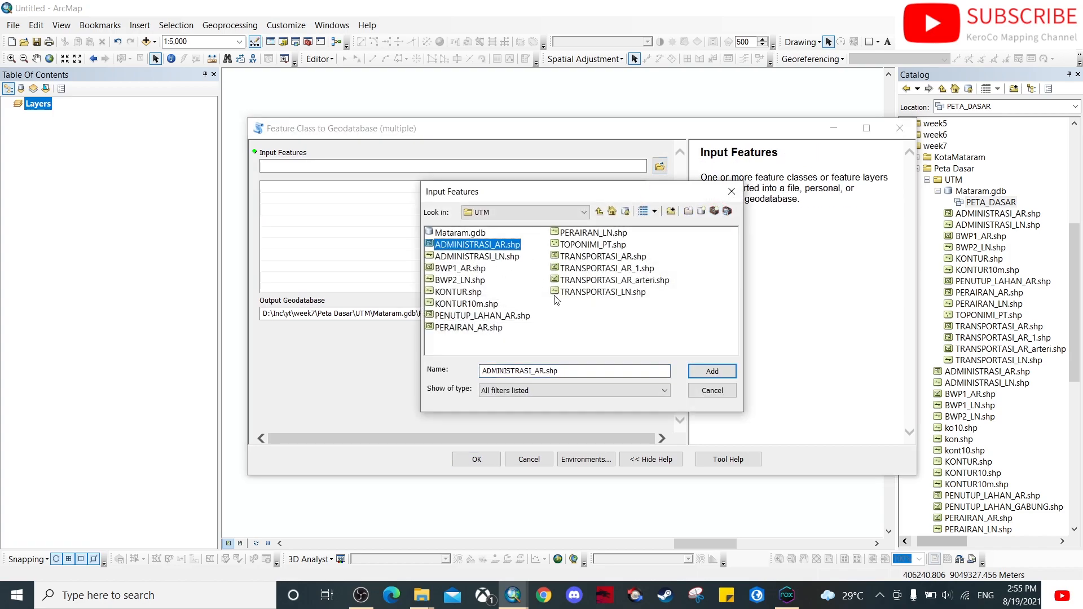
shift+click(593, 293)
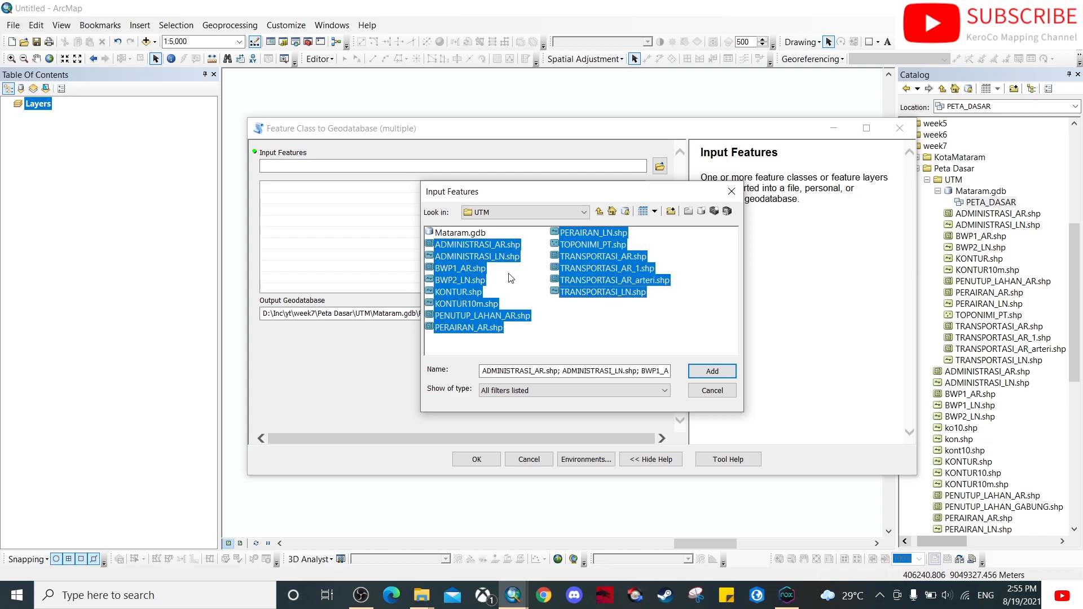
click(711, 372)
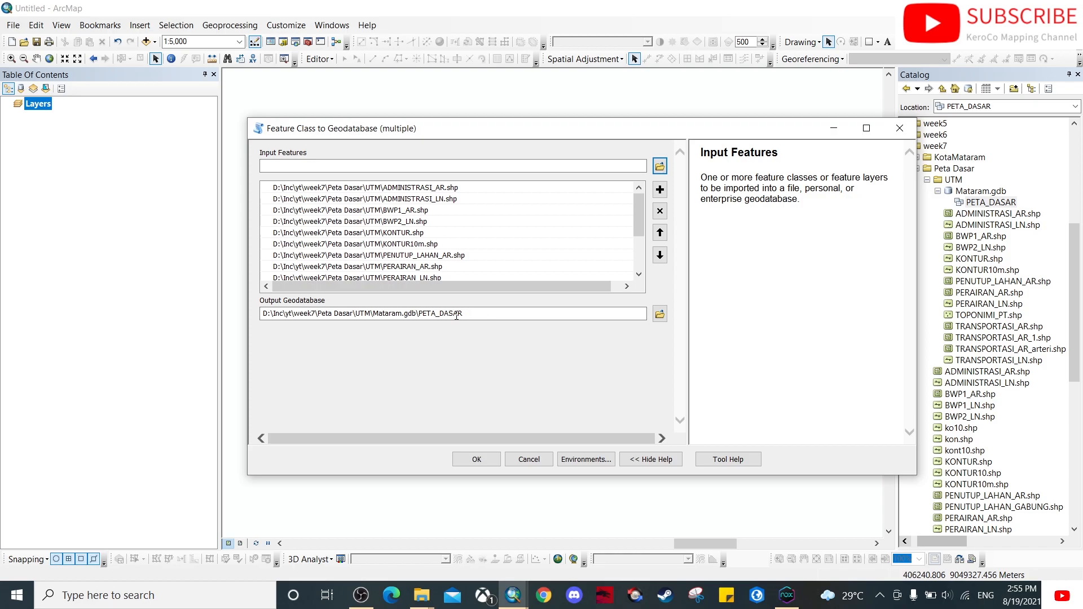
click(476, 460)
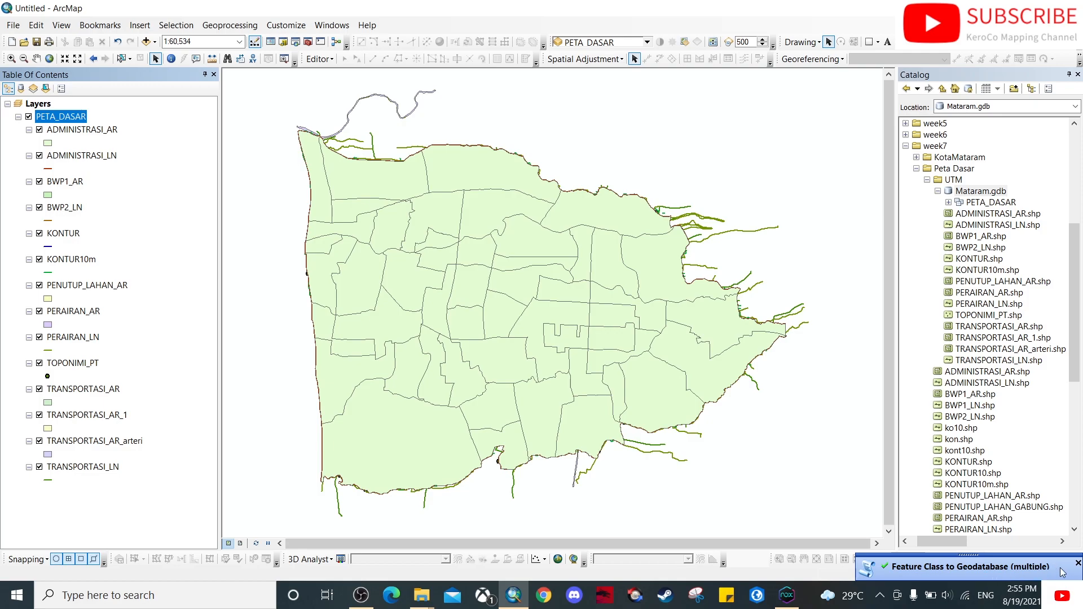
click(1078, 563)
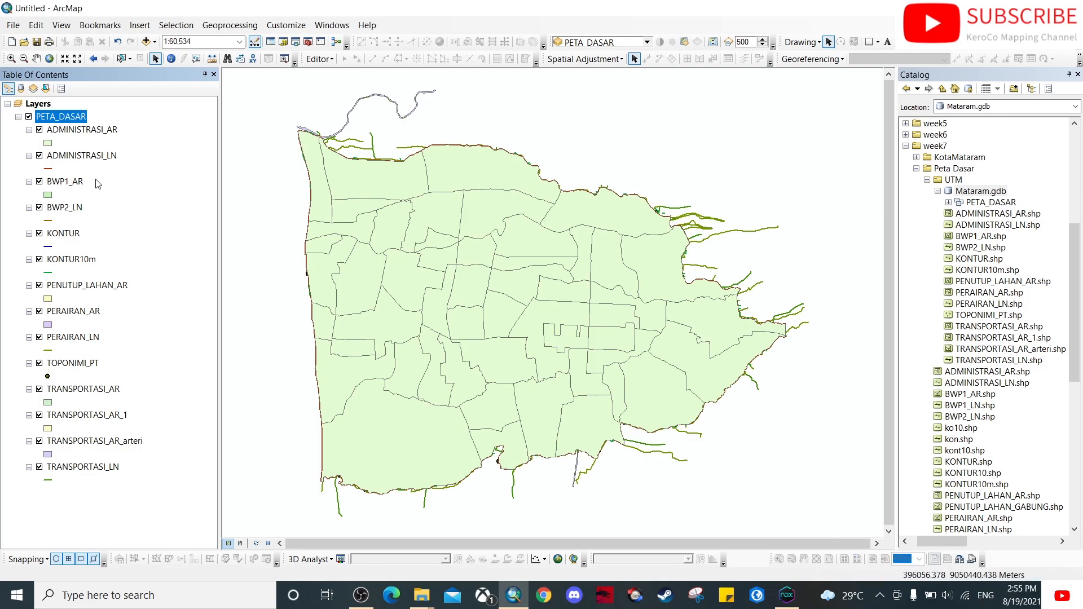
Remove all layers from ADMINISTRASI_AR to TRANSPORTASI_LN and the PETA_DASAR group from the map.
click(91, 131)
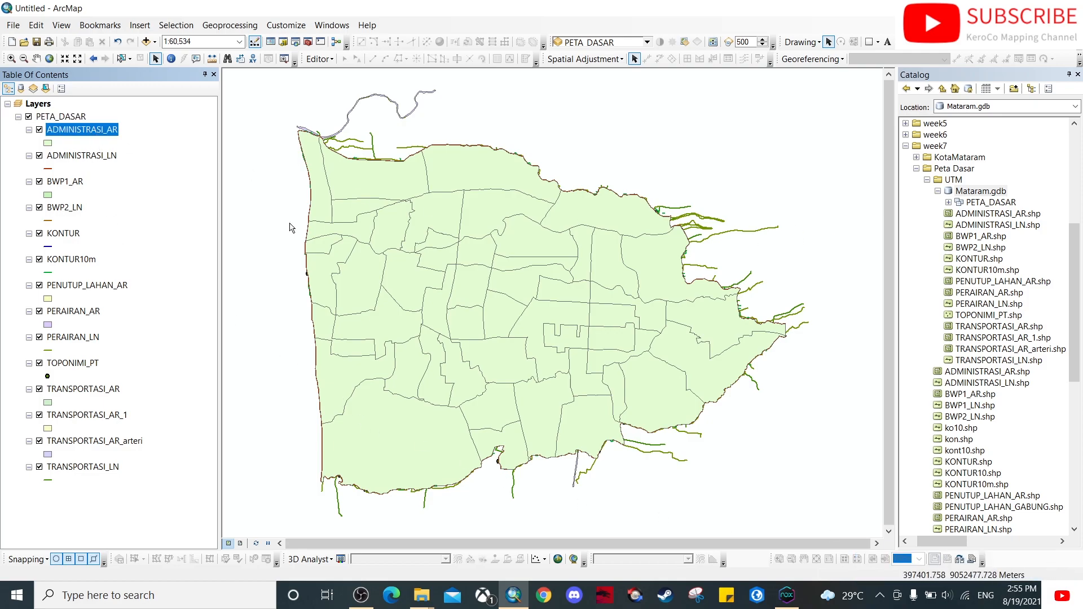
shift+click(89, 466)
right_click(92, 468)
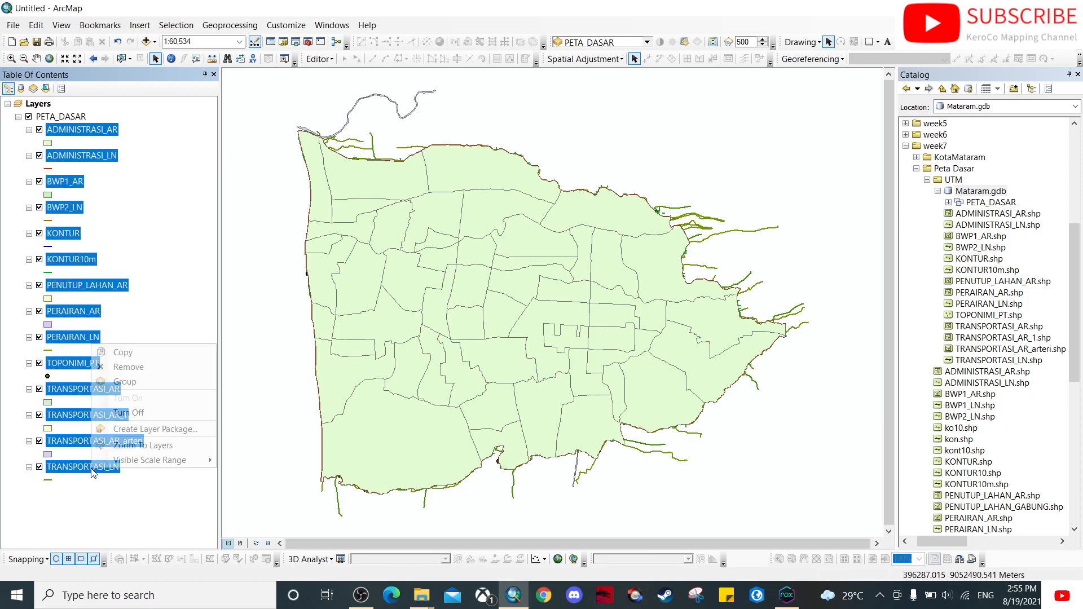
click(145, 368)
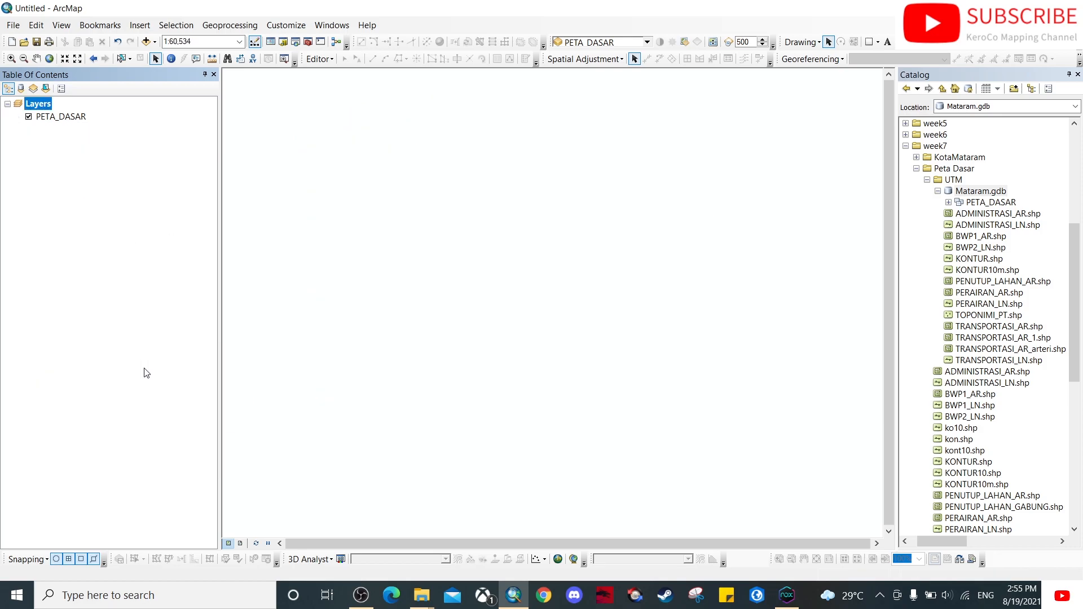
right_click(67, 121)
click(107, 190)
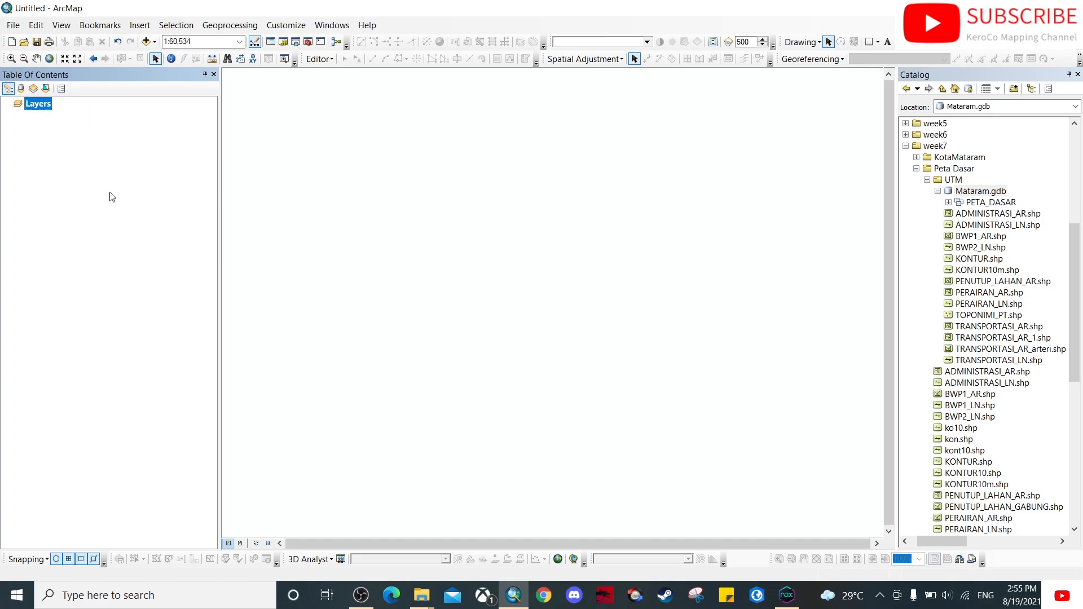
Expand the PETA_DASAR dataset in Mataram.gdb and examine its imported feature classes.
click(948, 202)
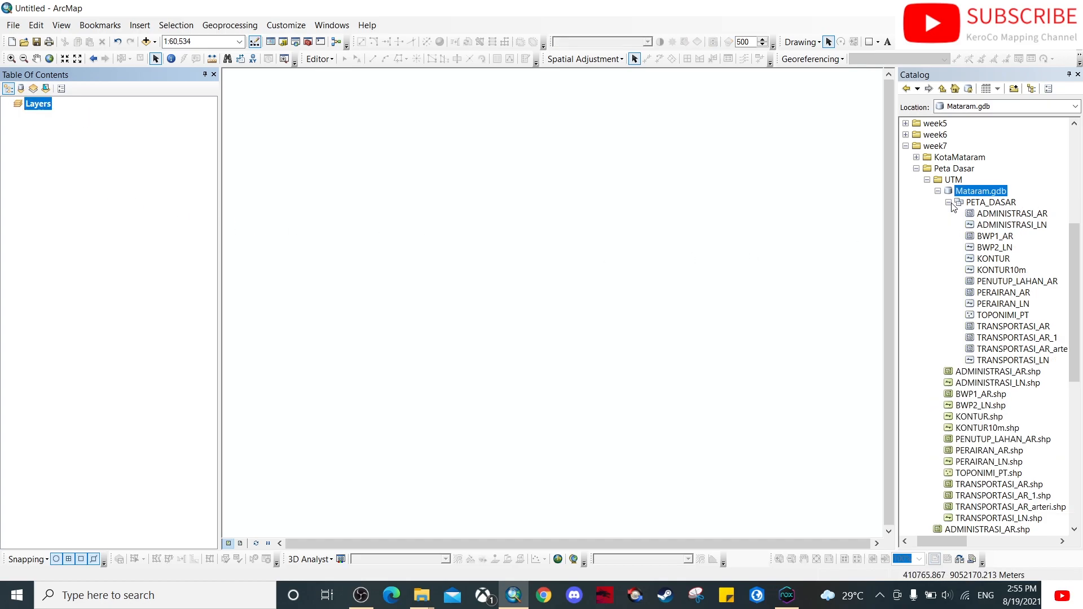
click(992, 203)
click(1012, 213)
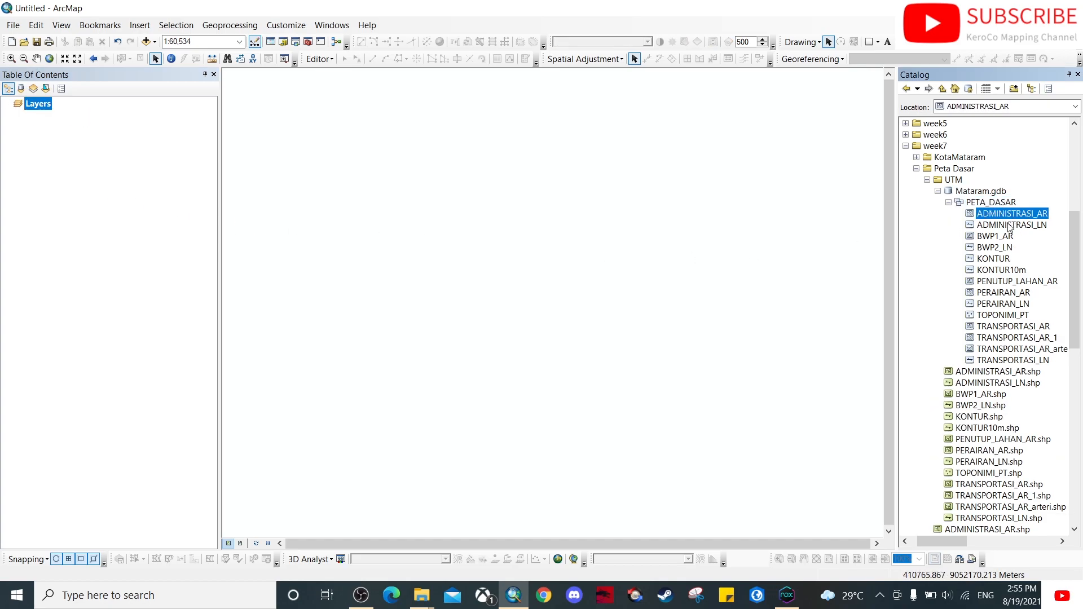
click(1010, 361)
click(1002, 204)
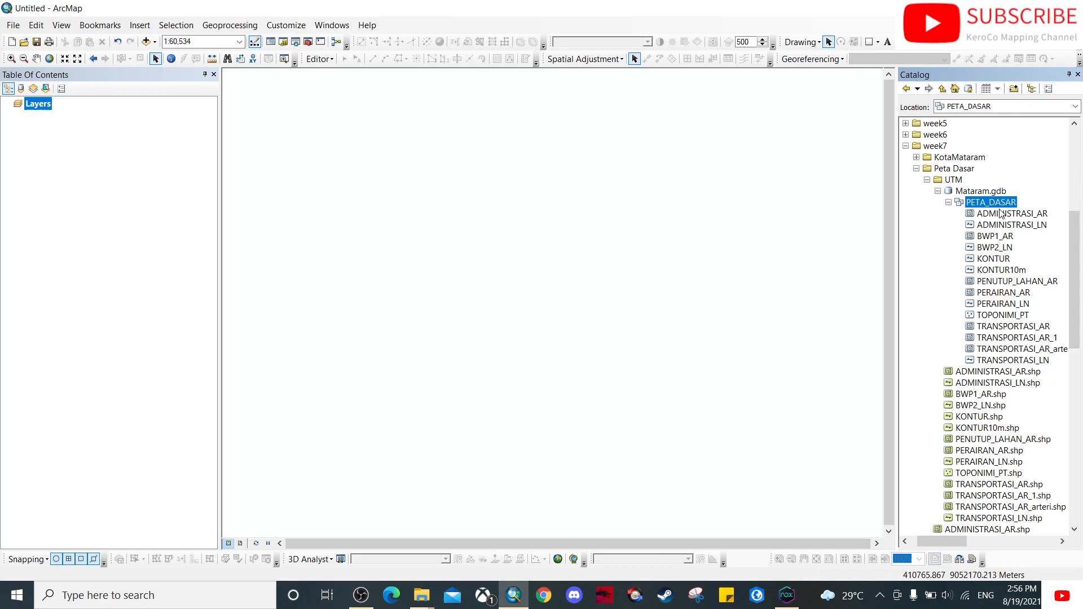
click(1001, 215)
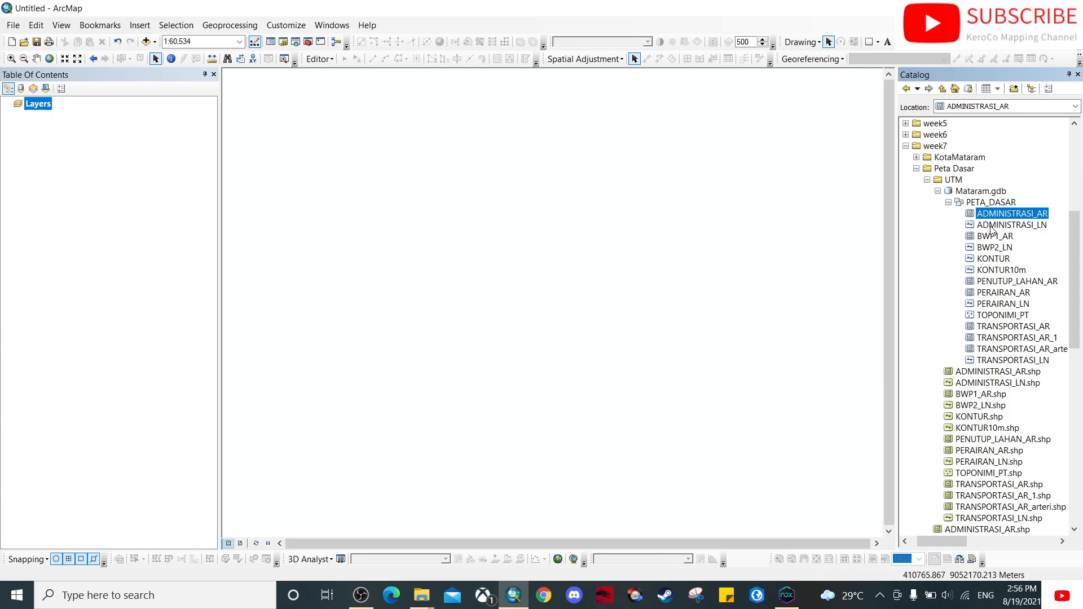
Add all feature classes of the PETA_DASAR dataset in Mataram.gdb to the map.
click(997, 193)
click(996, 203)
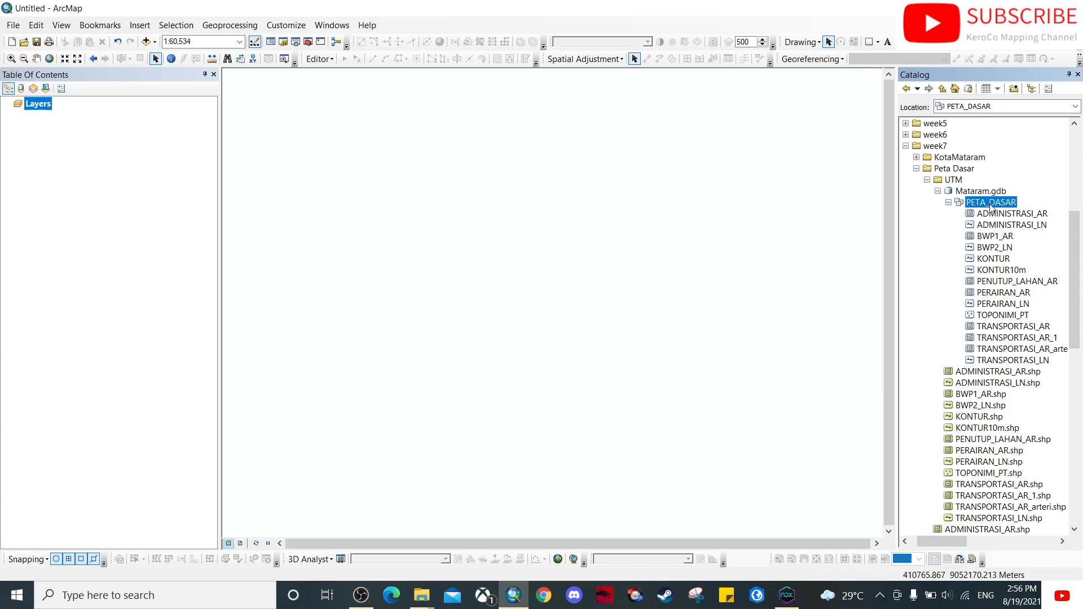
mouse_move(997, 204)
mouse_down()
mouse_move(740, 208)
mouse_move(119, 134)
mouse_up()
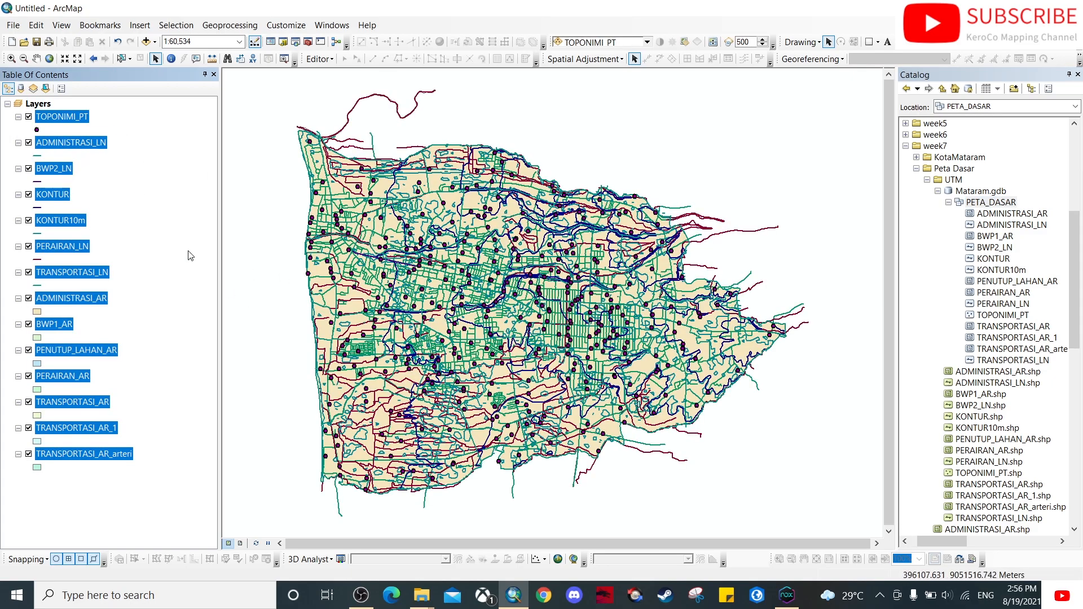
click(65, 119)
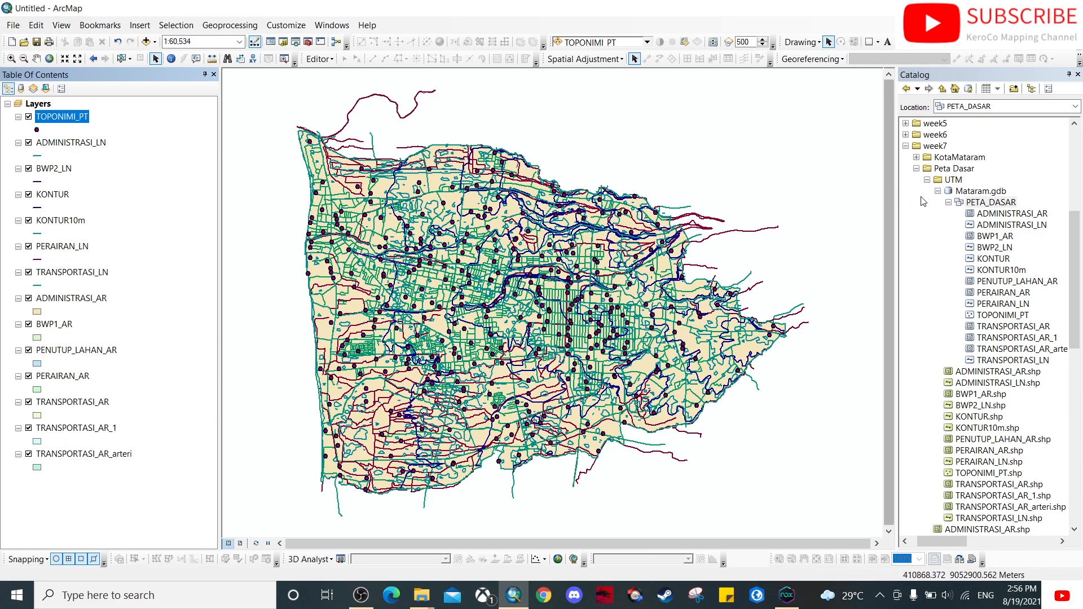
click(1007, 204)
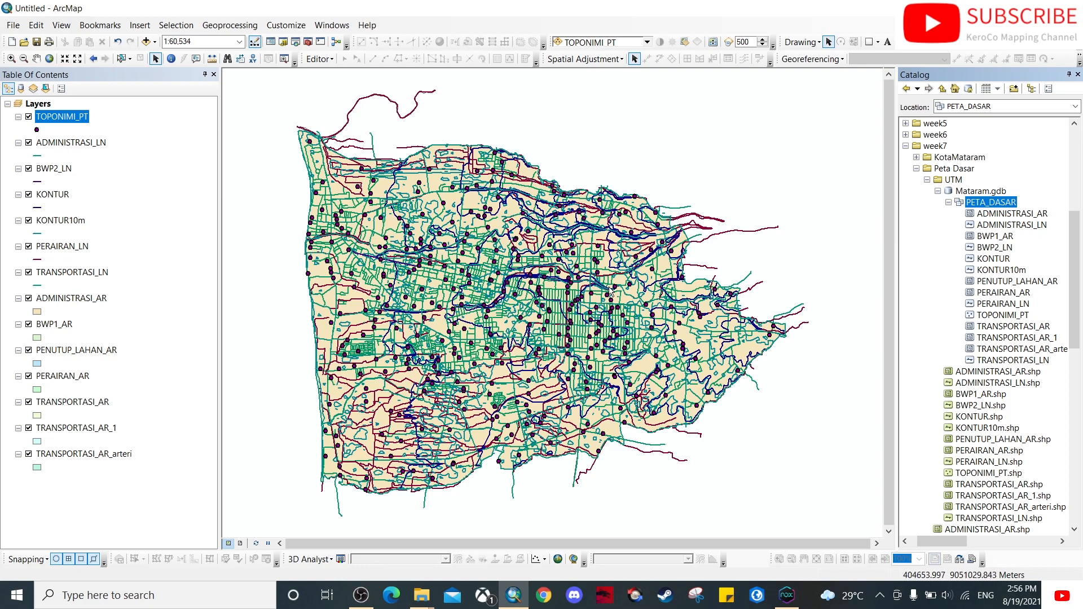
Hide every layer from ADMINISTRASI_LN through TRANSPORTASI_AR_arteri, leaving only TOPONIMI_PT displayed.
click(28, 143)
click(28, 169)
click(28, 194)
click(28, 221)
click(28, 246)
click(28, 272)
click(28, 298)
click(28, 324)
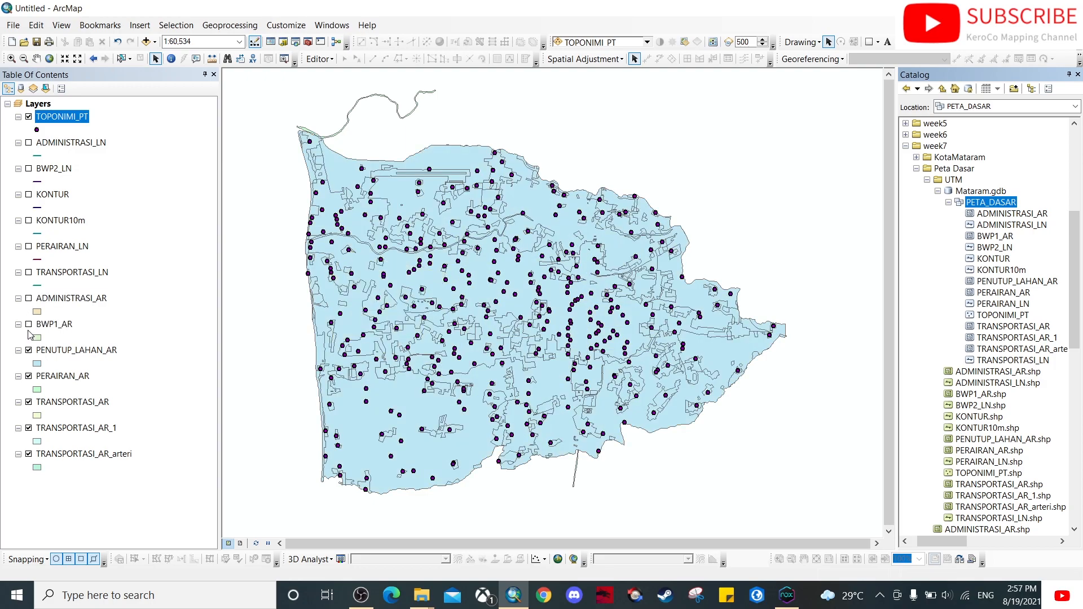
click(28, 350)
click(28, 376)
click(28, 402)
click(28, 428)
click(29, 454)
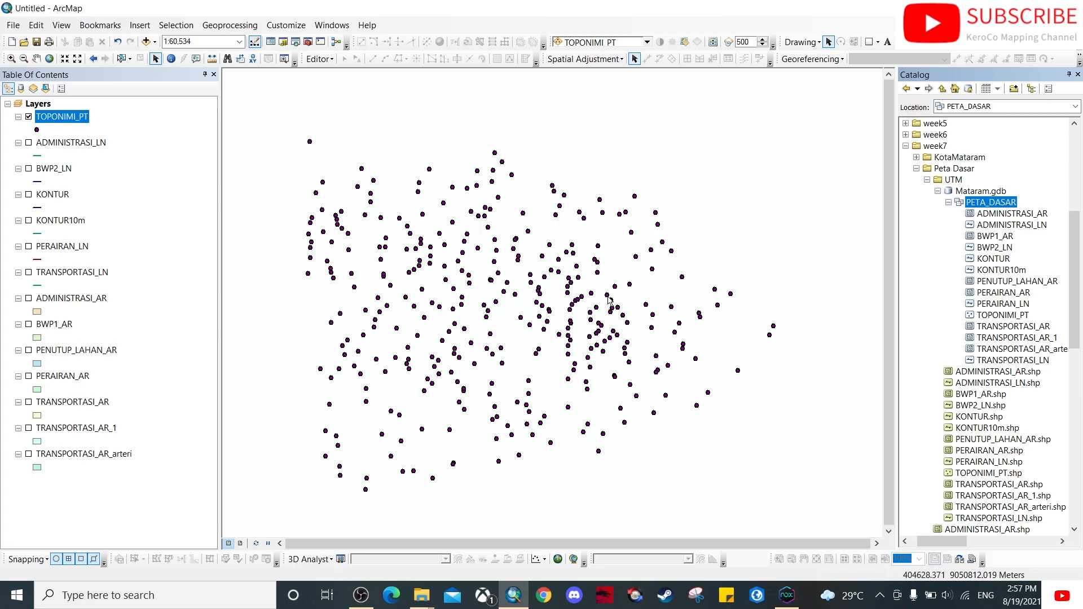
Remove all PETA_DASAR layers from the map.
click(97, 145)
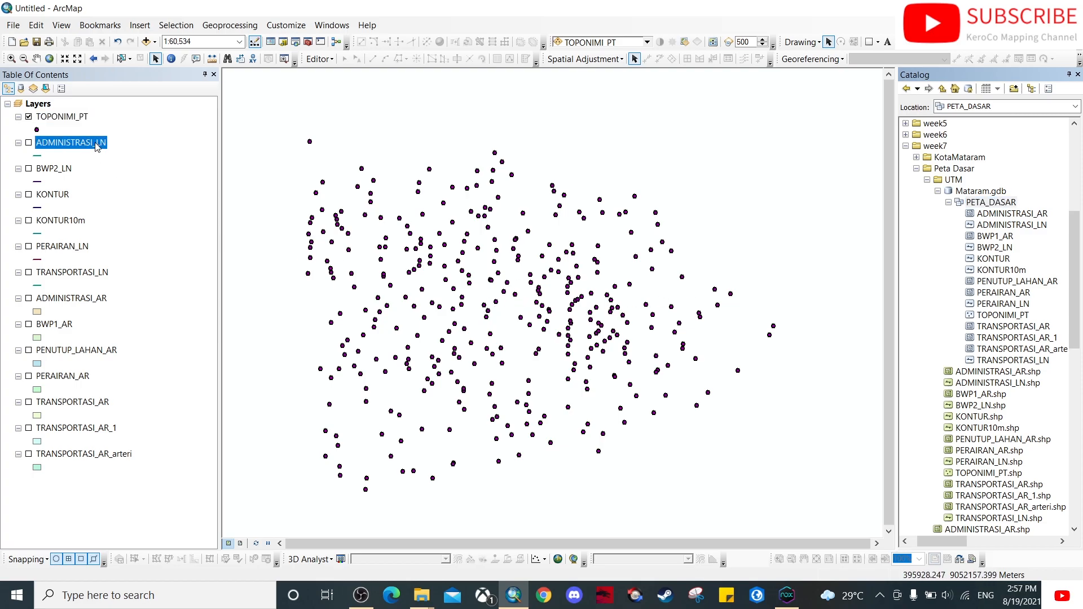
shift+click(103, 459)
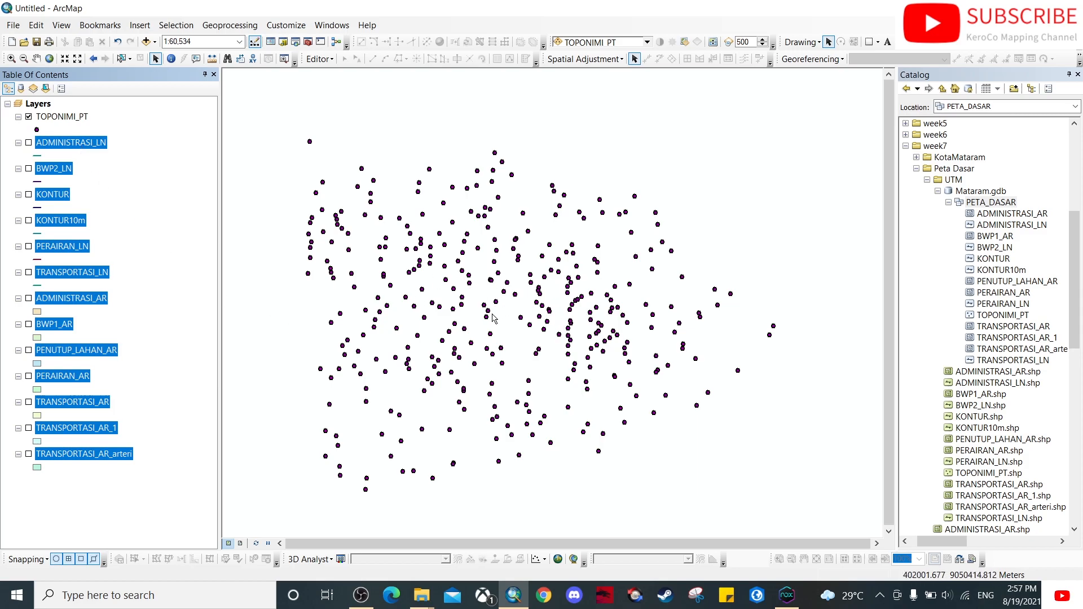
right_click(90, 148)
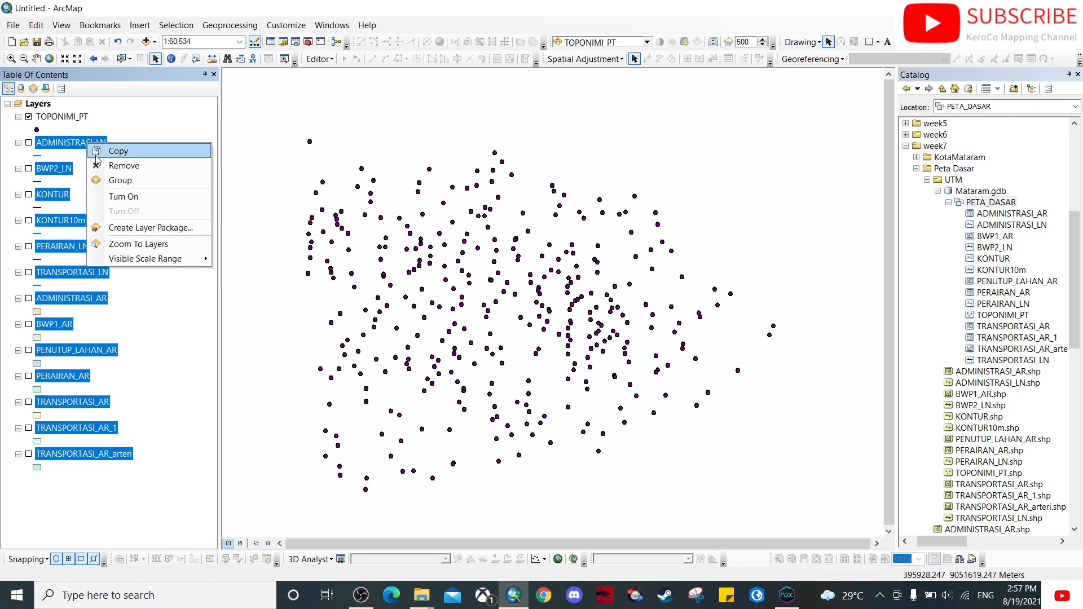
click(107, 165)
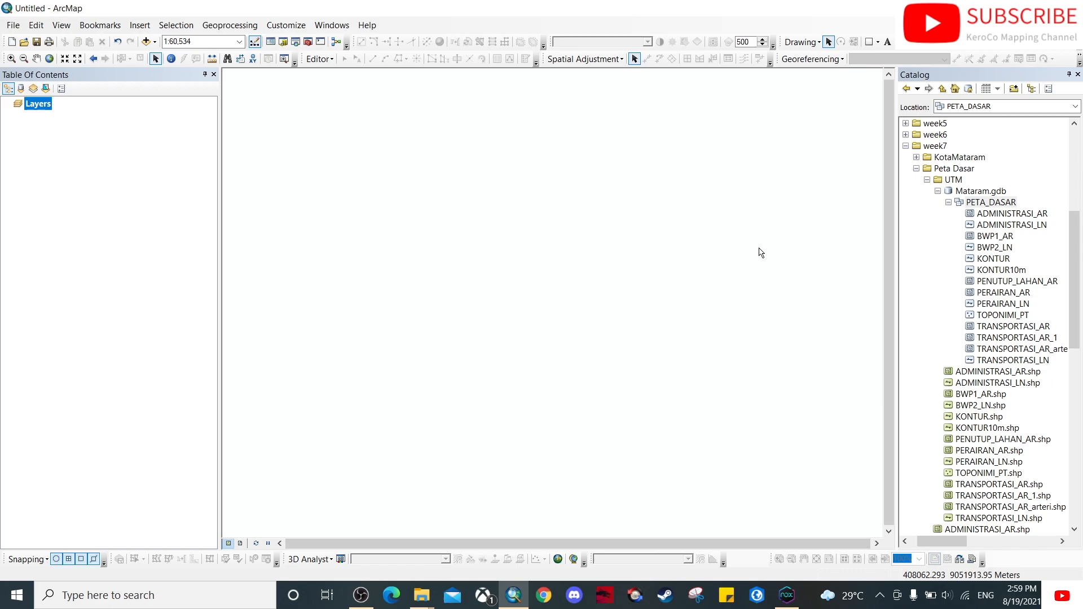
Start a new topology in the PETA_DASAR dataset, name it TOPO_Point and keep the default cluster tolerance.
right_click(982, 206)
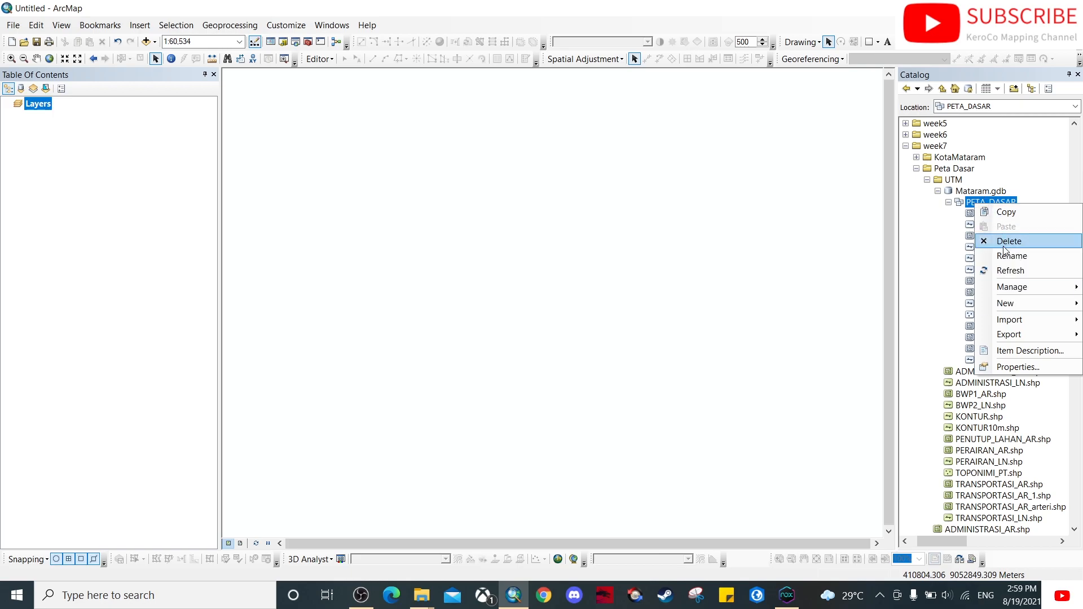
mouse_move(1008, 307)
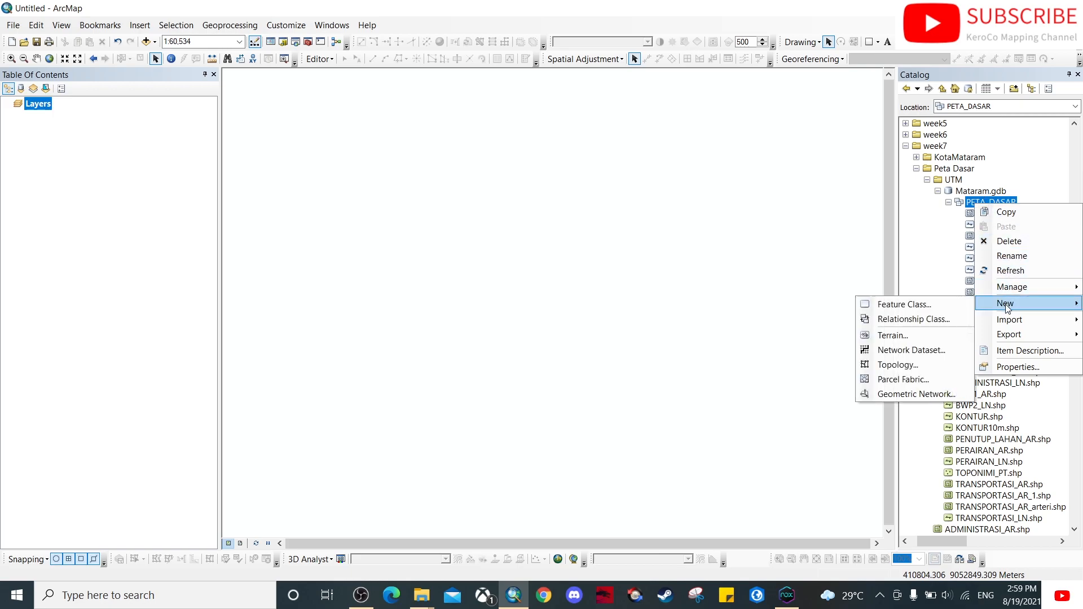
click(910, 365)
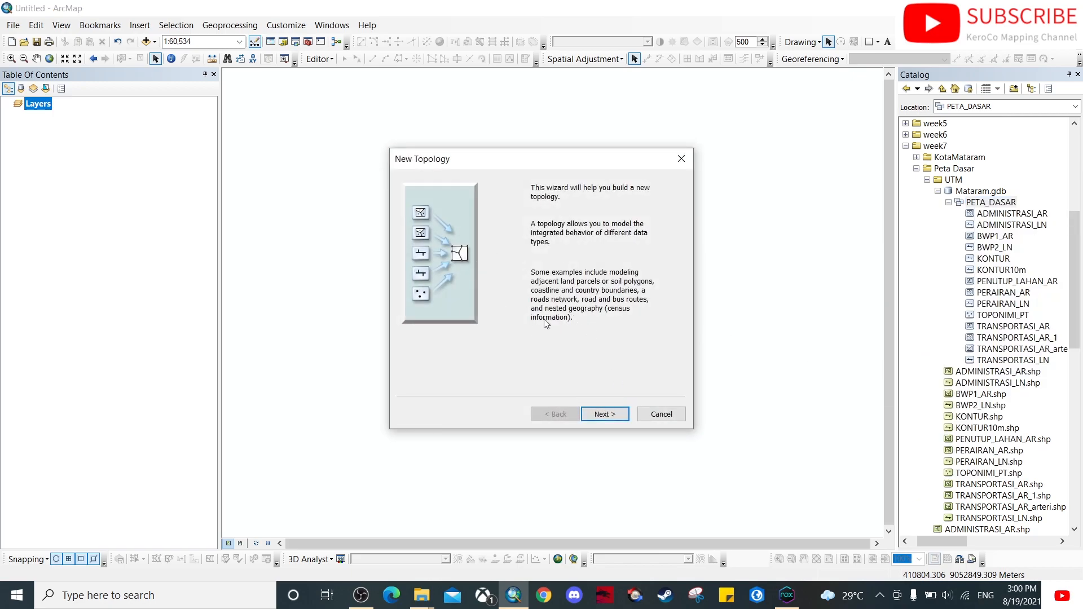
click(608, 420)
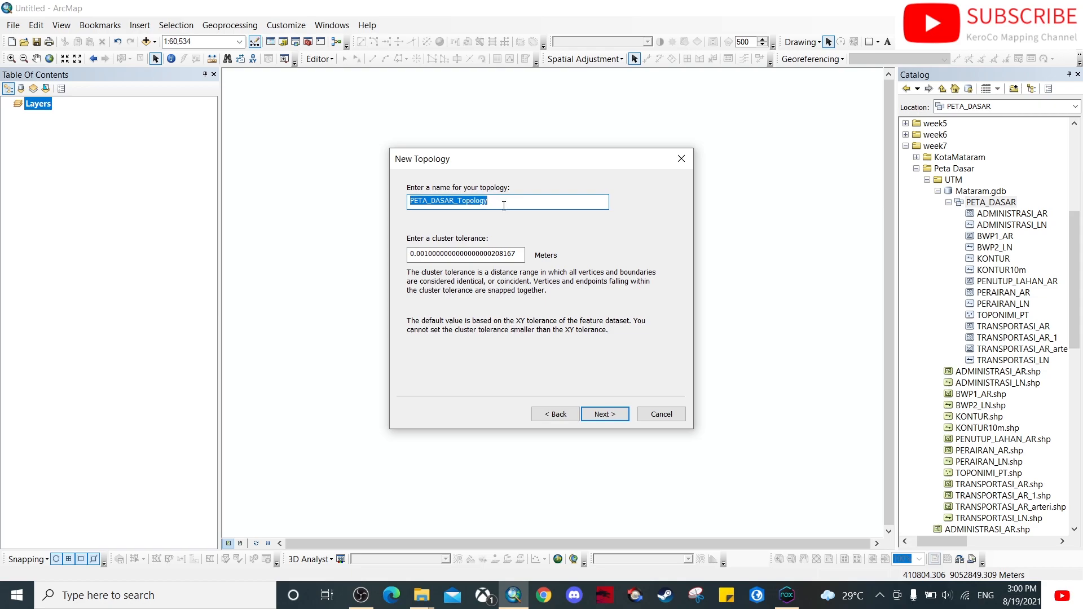
drag(503, 205, 410, 199)
text(TOP)
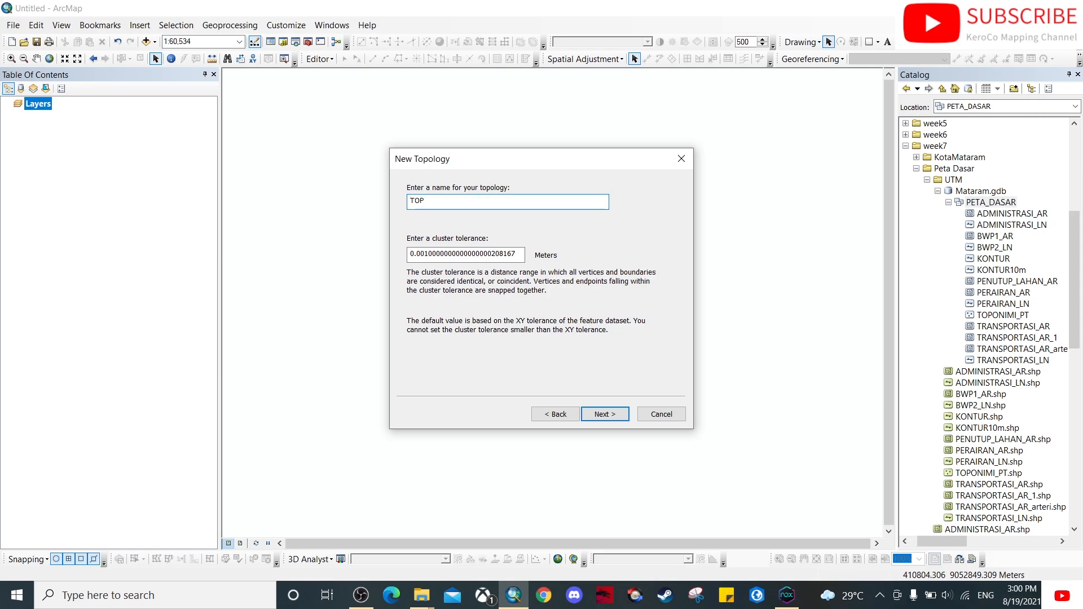
key(BackSpace)
key(BackSpace)
text(PO_Point)
click(611, 416)
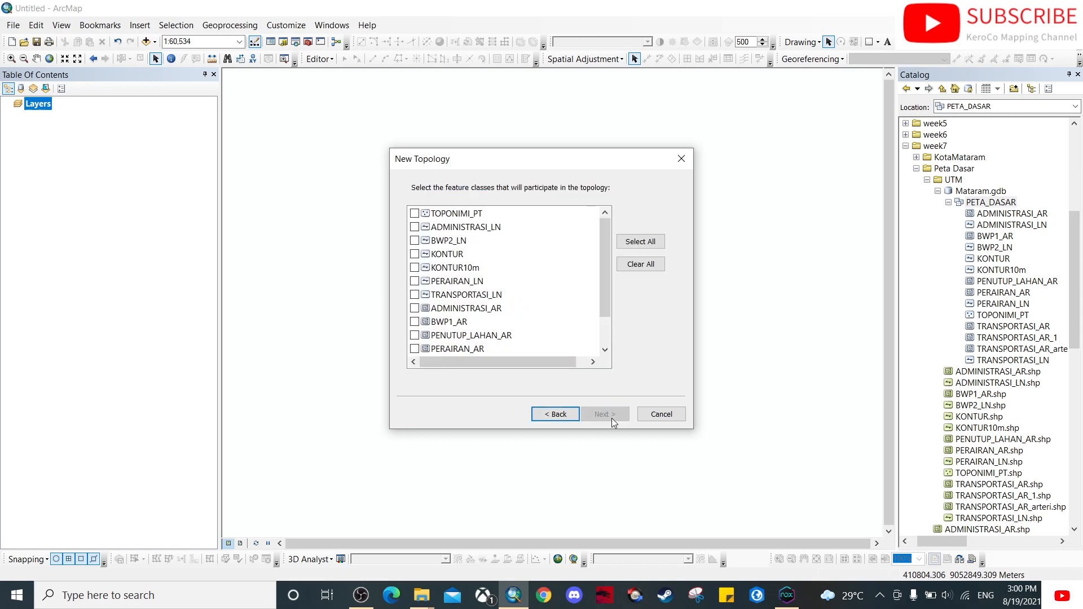
Include only the TOPONIMI_PT feature class in the topology with default ranks and begin adding a topology rule.
click(415, 213)
click(605, 415)
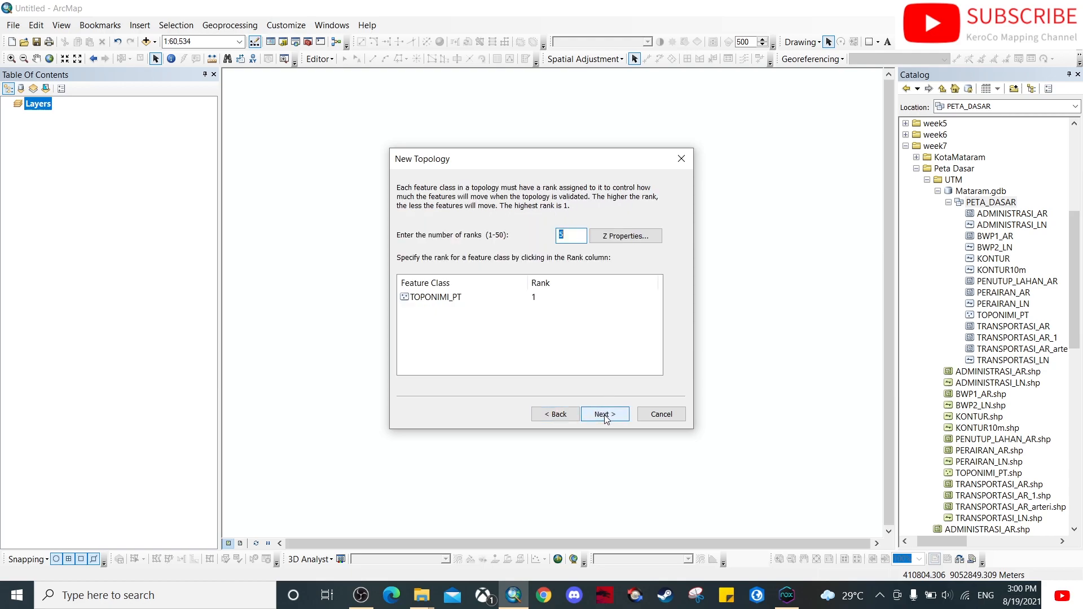
click(605, 416)
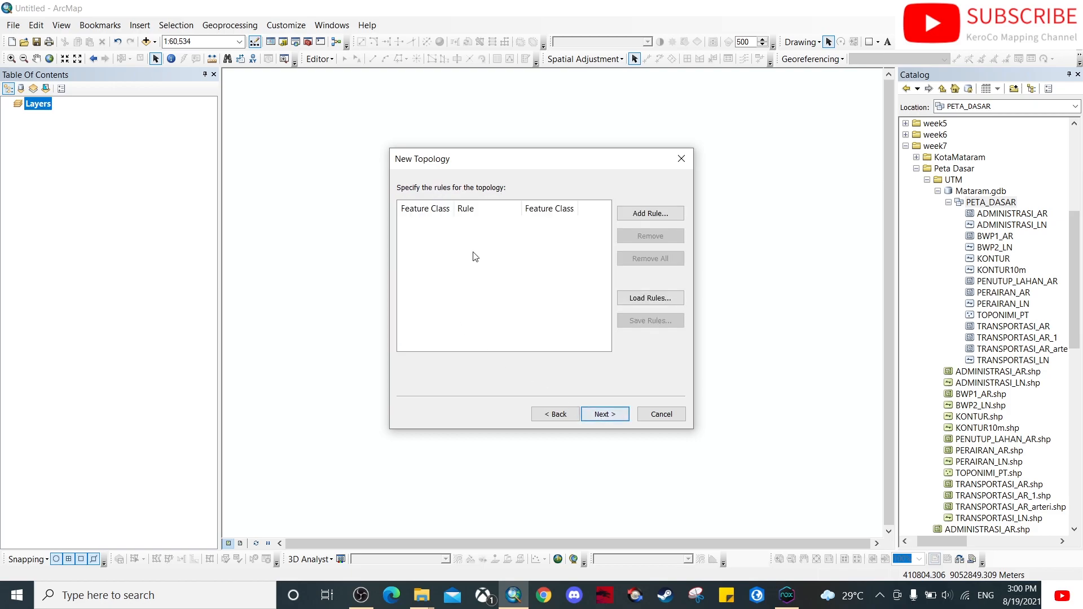
click(641, 214)
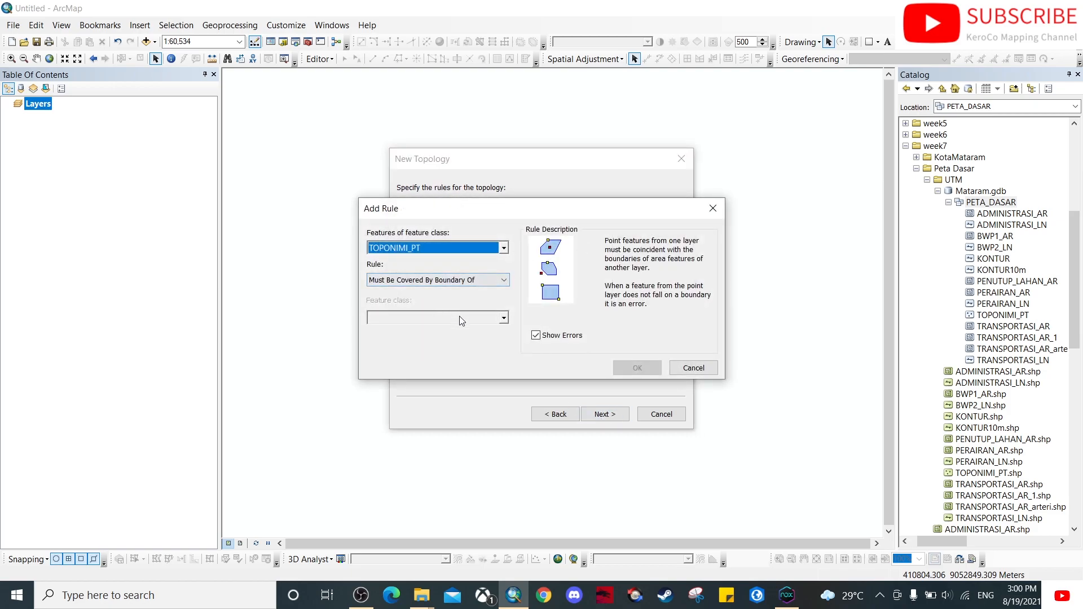
Examine the descriptions of the point topology rules available for TOPONIMI_PT, from Must Be Covered By Boundary Of to Must Be Disjoint.
click(501, 281)
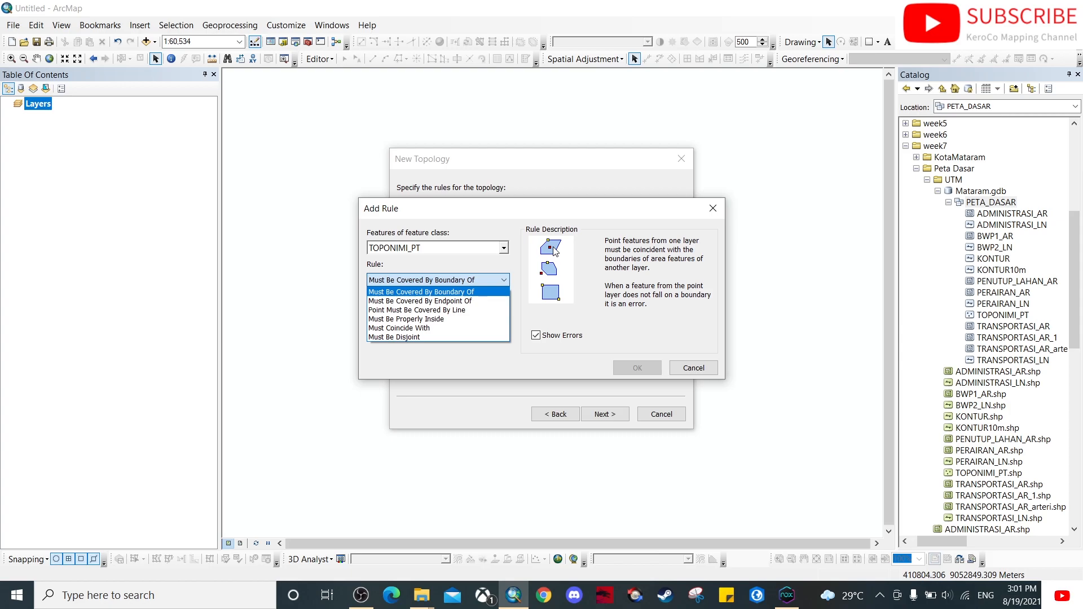
click(464, 304)
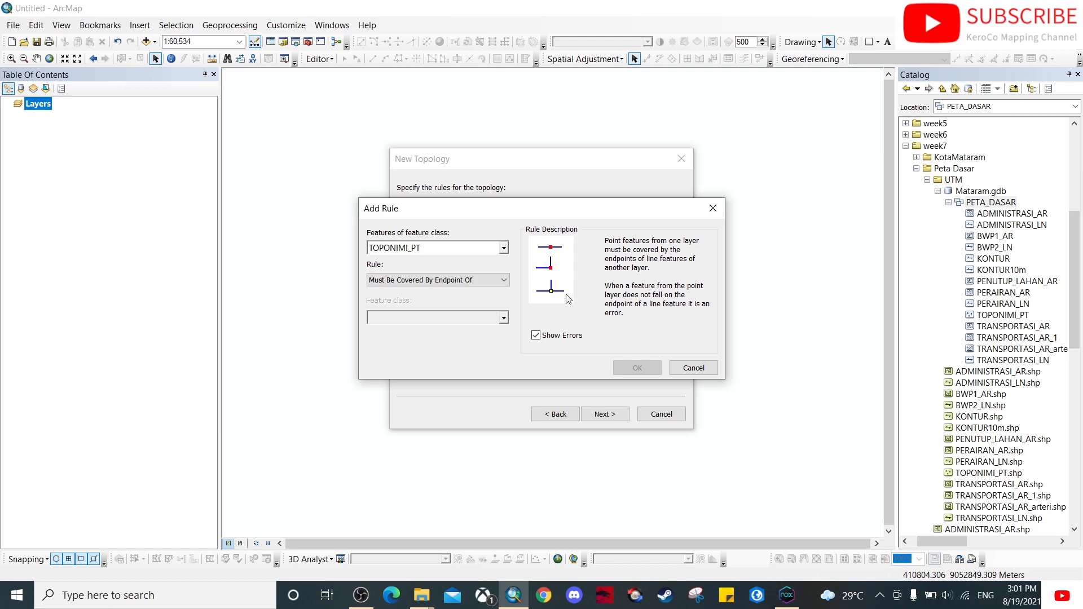
click(491, 285)
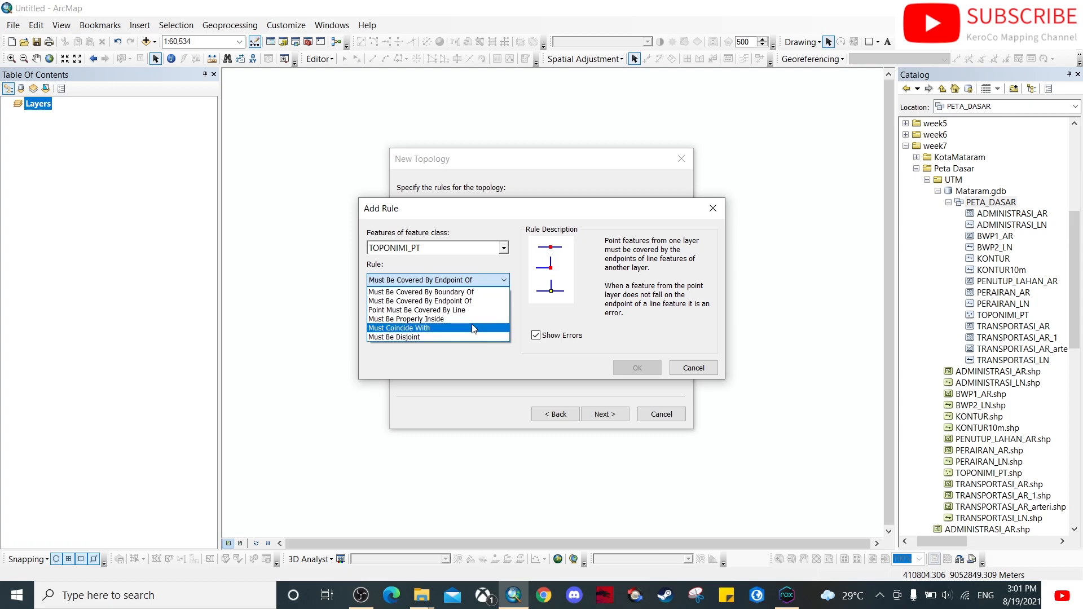
click(473, 328)
click(496, 280)
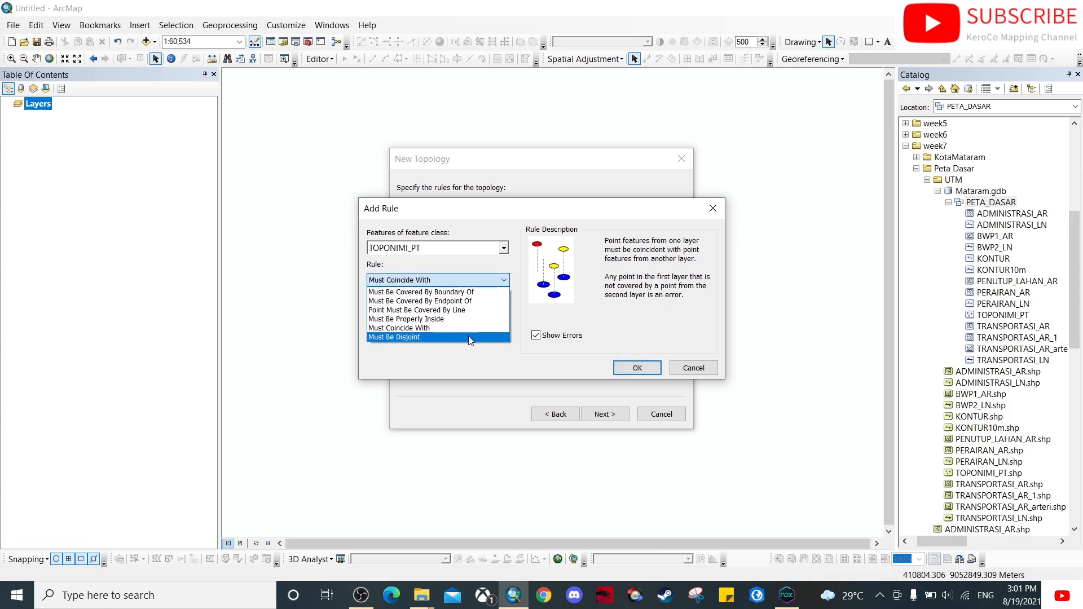
click(468, 336)
click(492, 281)
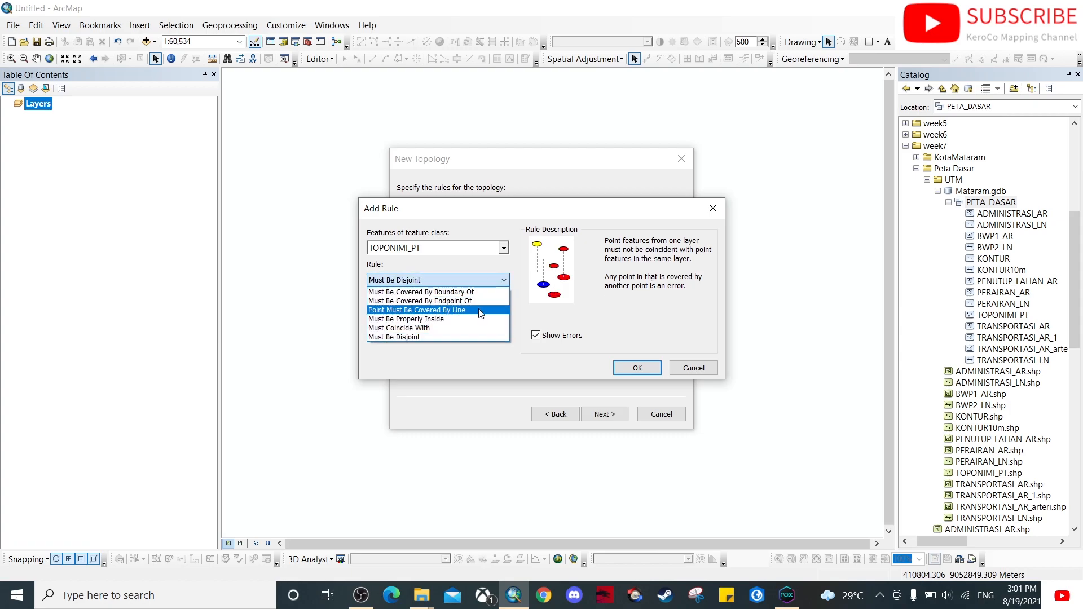
click(481, 314)
click(491, 281)
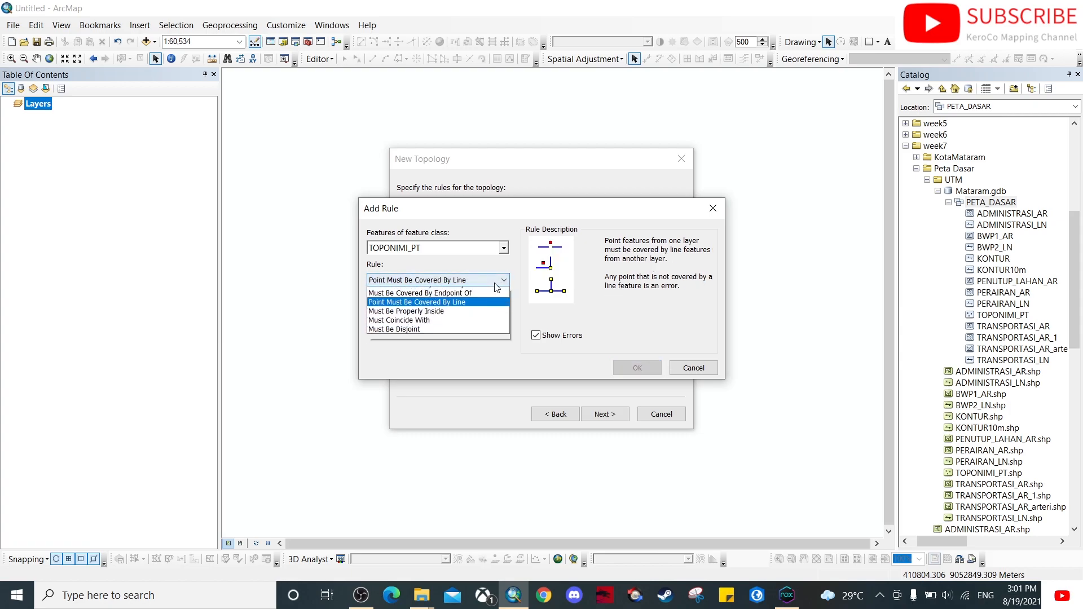
click(470, 328)
click(490, 280)
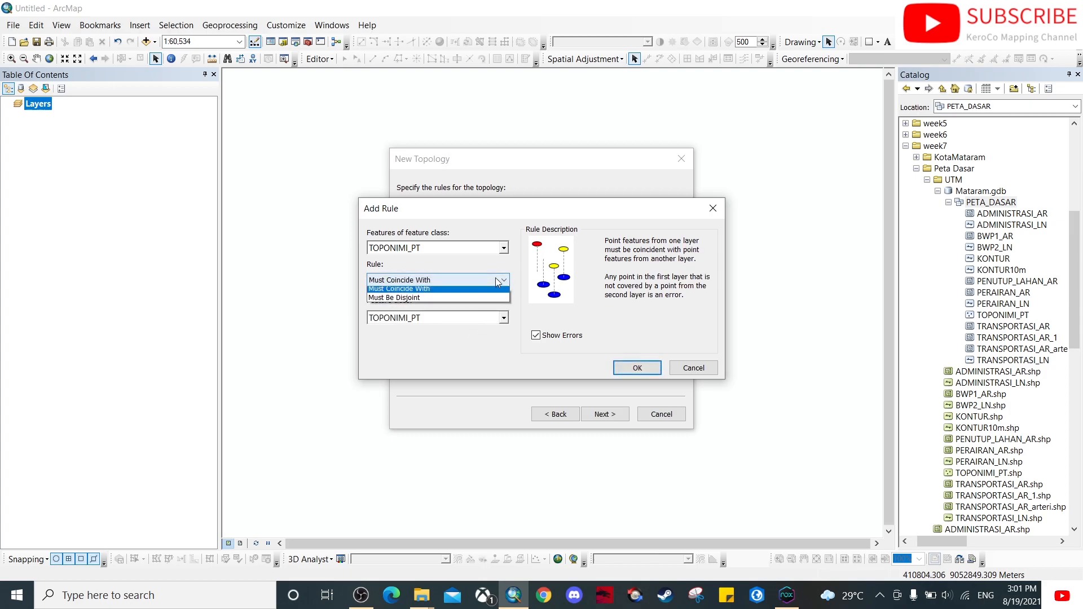
click(477, 292)
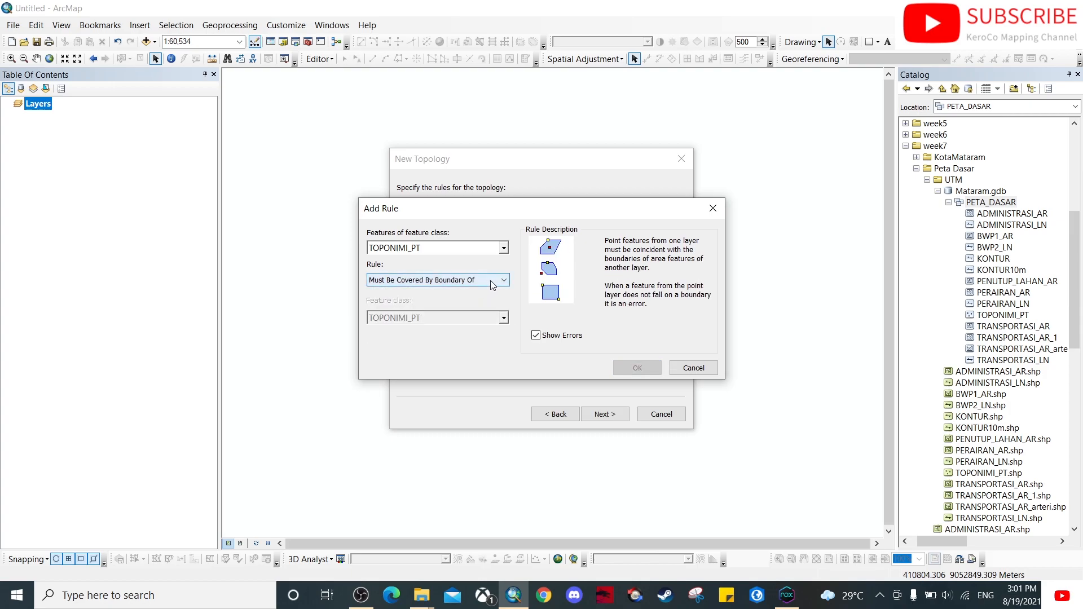
click(491, 281)
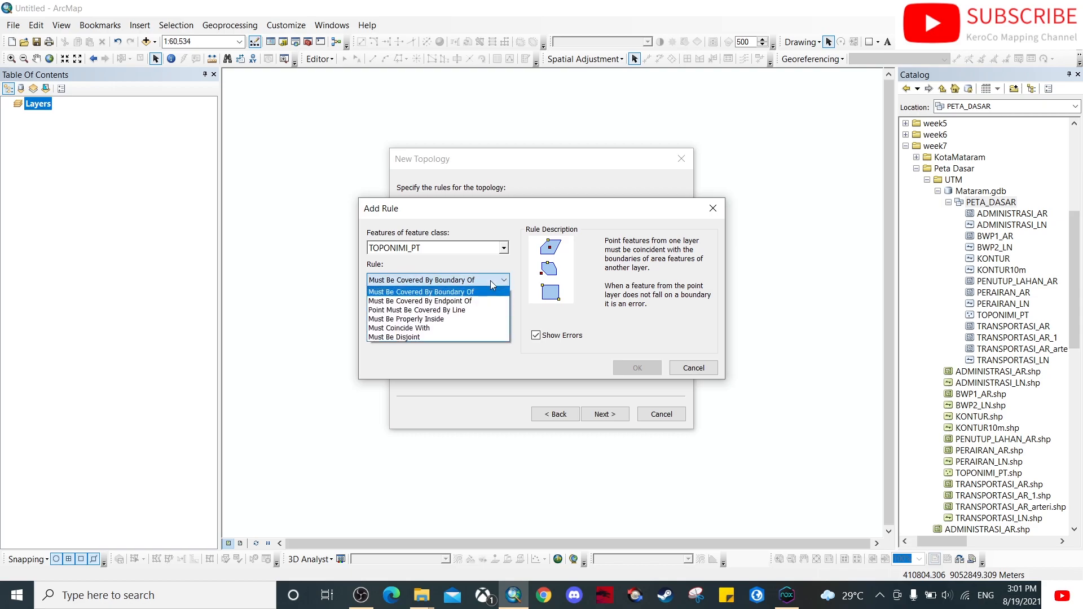
click(468, 316)
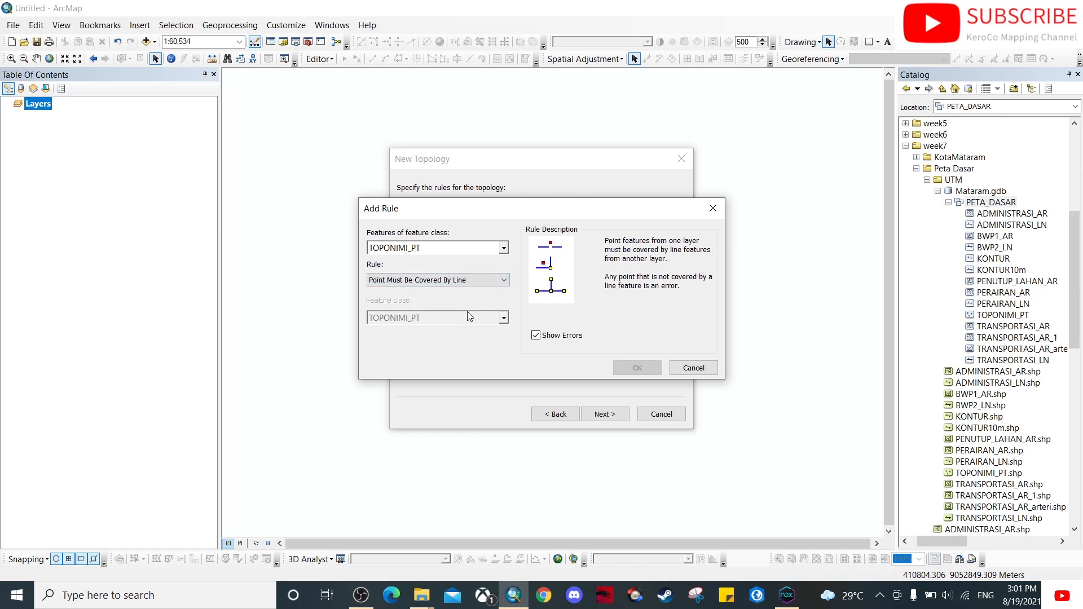
click(493, 283)
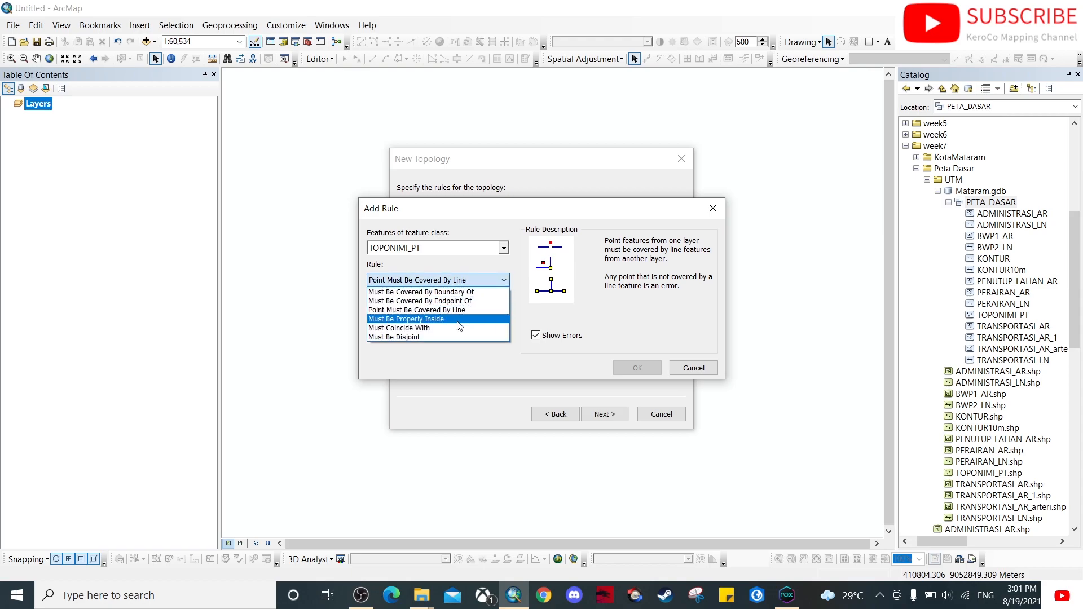
click(458, 320)
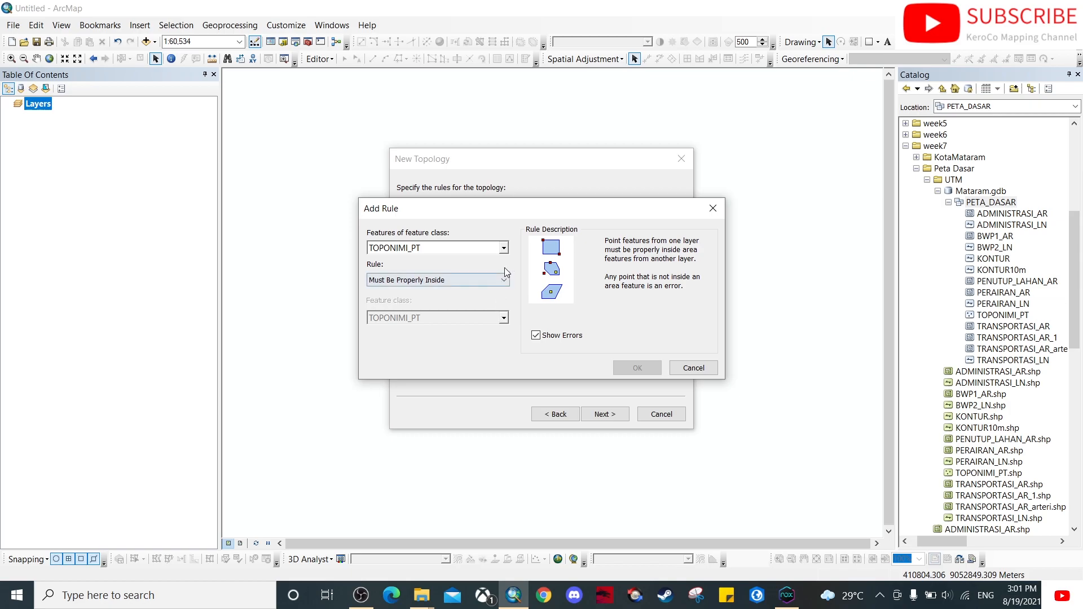
click(499, 288)
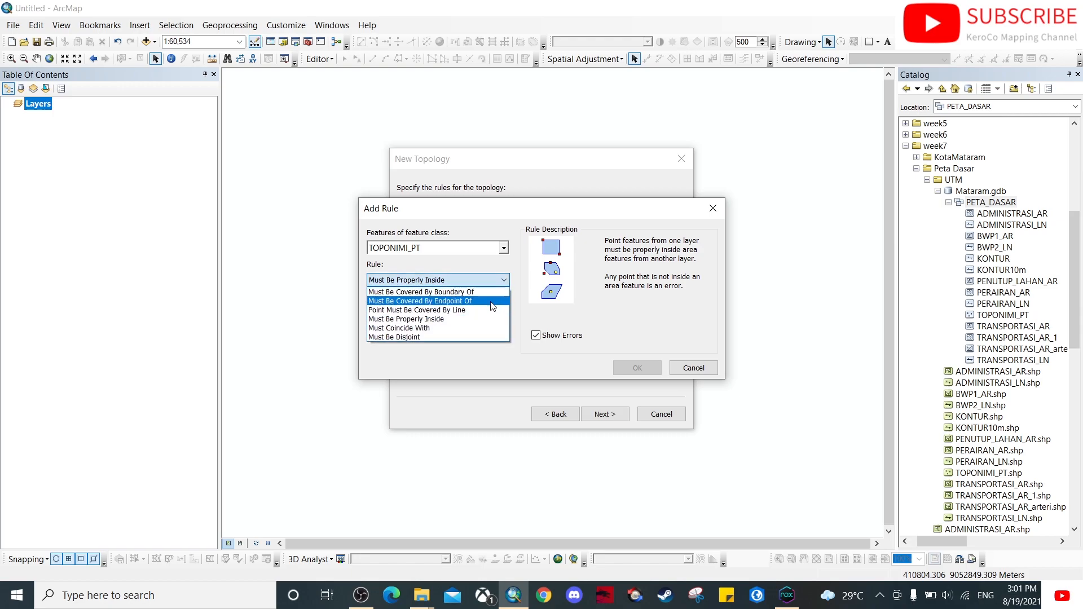
click(475, 328)
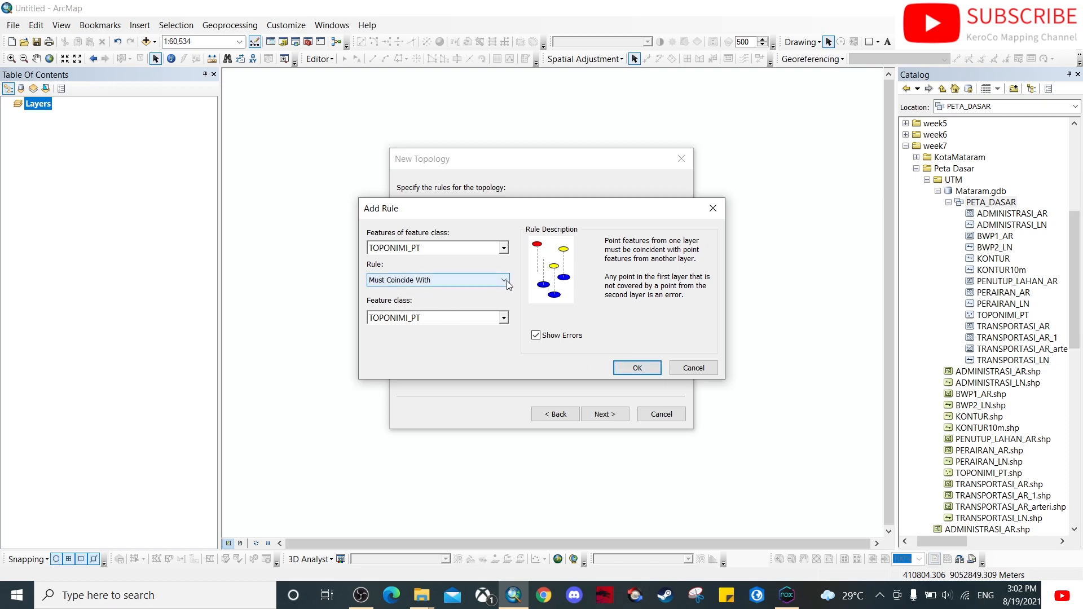
Compare the Must Coincide With and Must Be Disjoint rules, and add Must Be Disjoint for TOPONIMI_PT with errors shown.
click(506, 279)
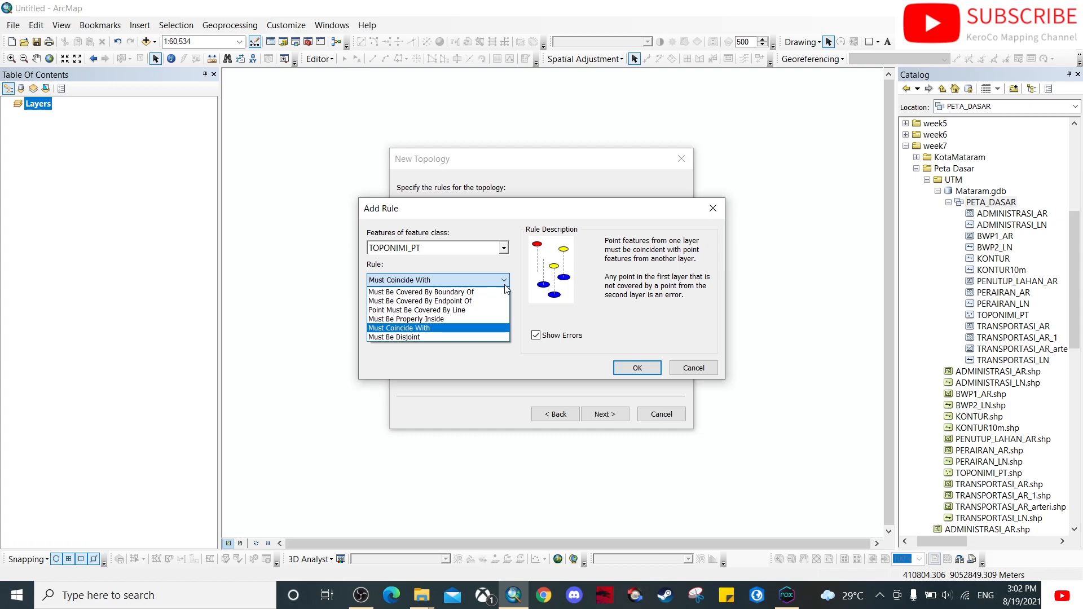
click(456, 337)
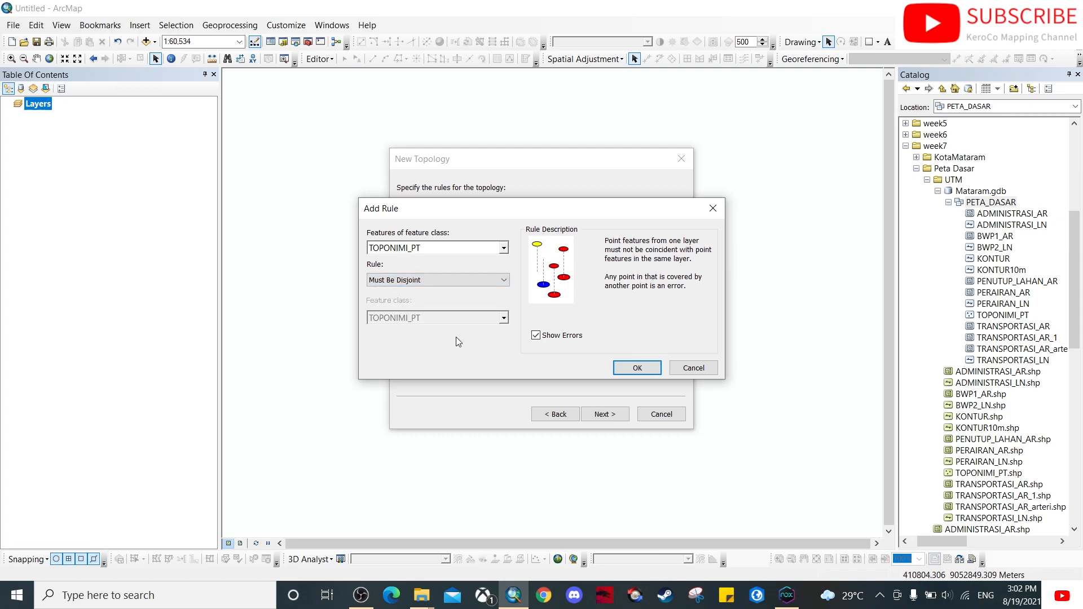
click(503, 280)
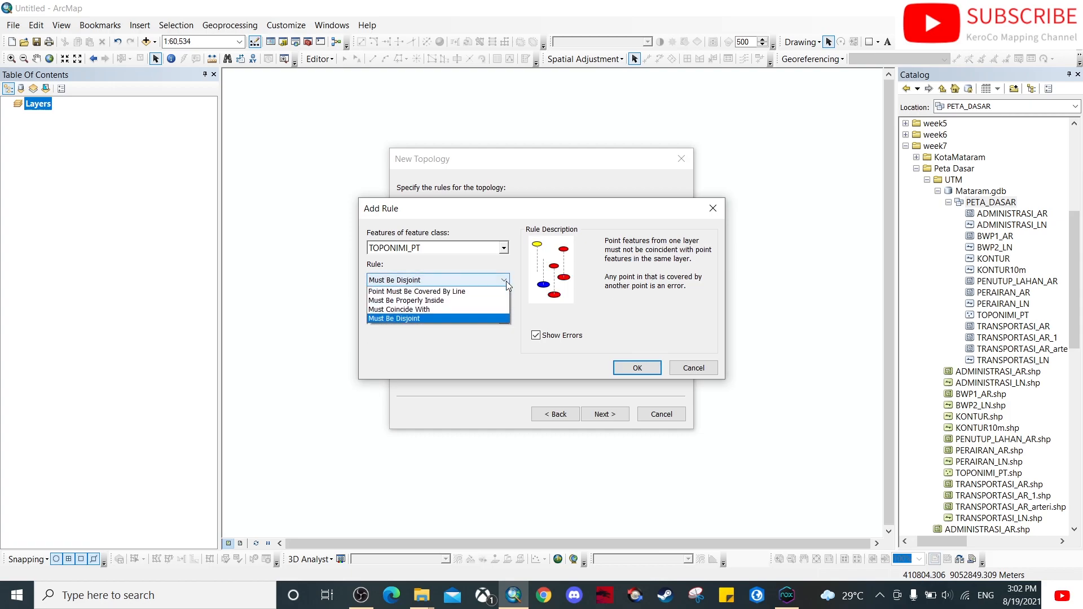
click(482, 323)
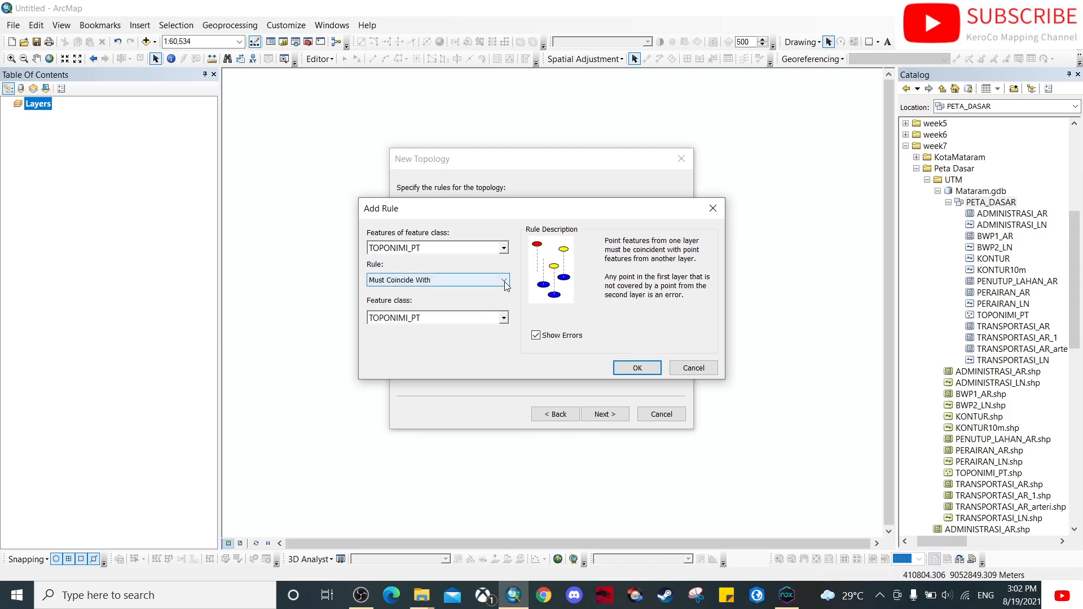
click(485, 280)
click(458, 337)
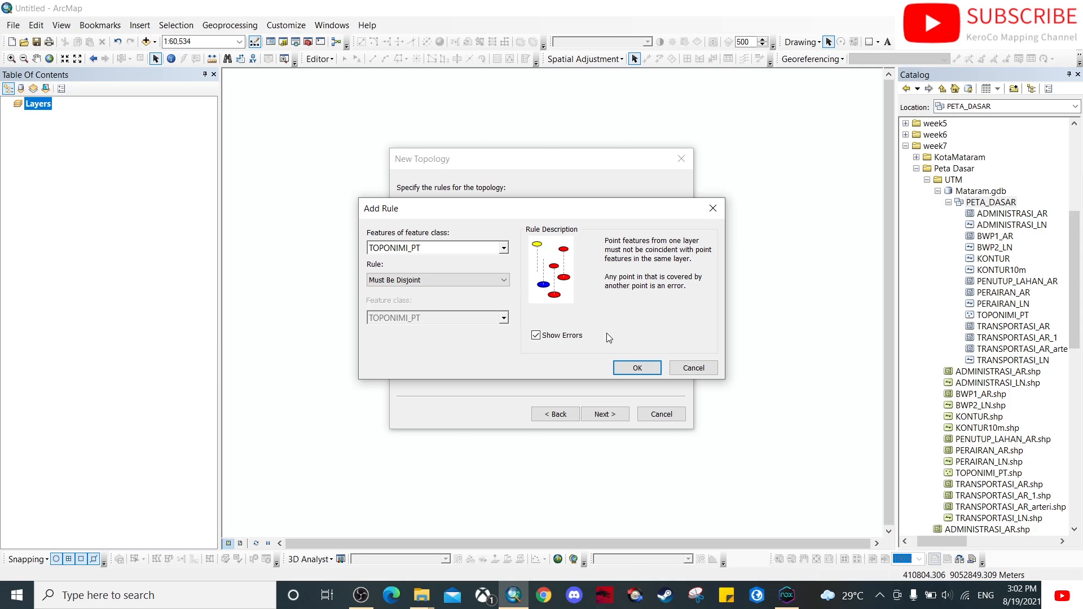
click(645, 368)
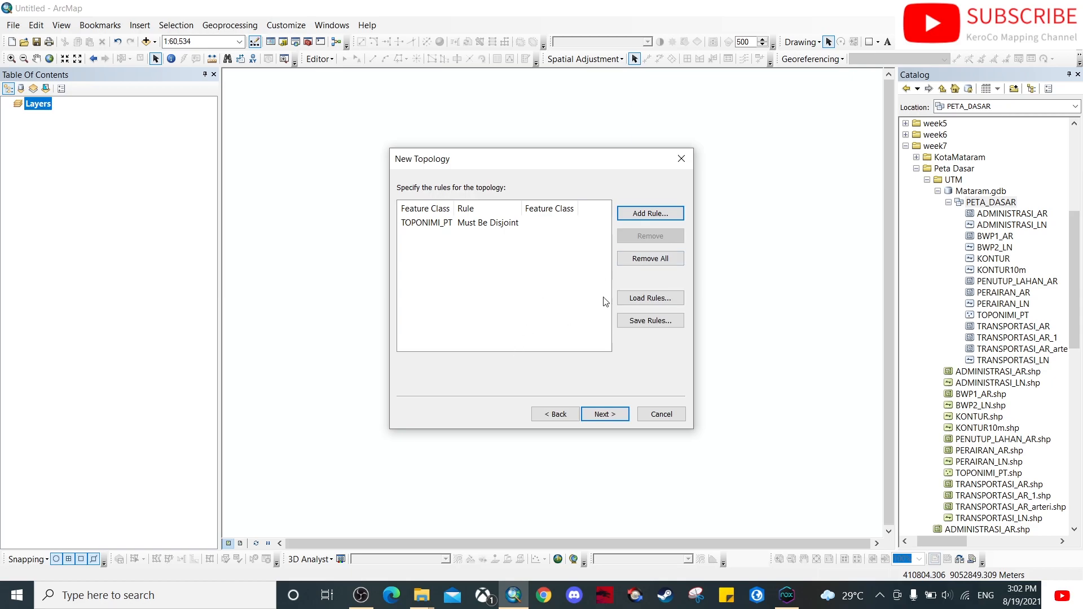
Finish creating the TOPO_Point topology and validate it.
click(604, 415)
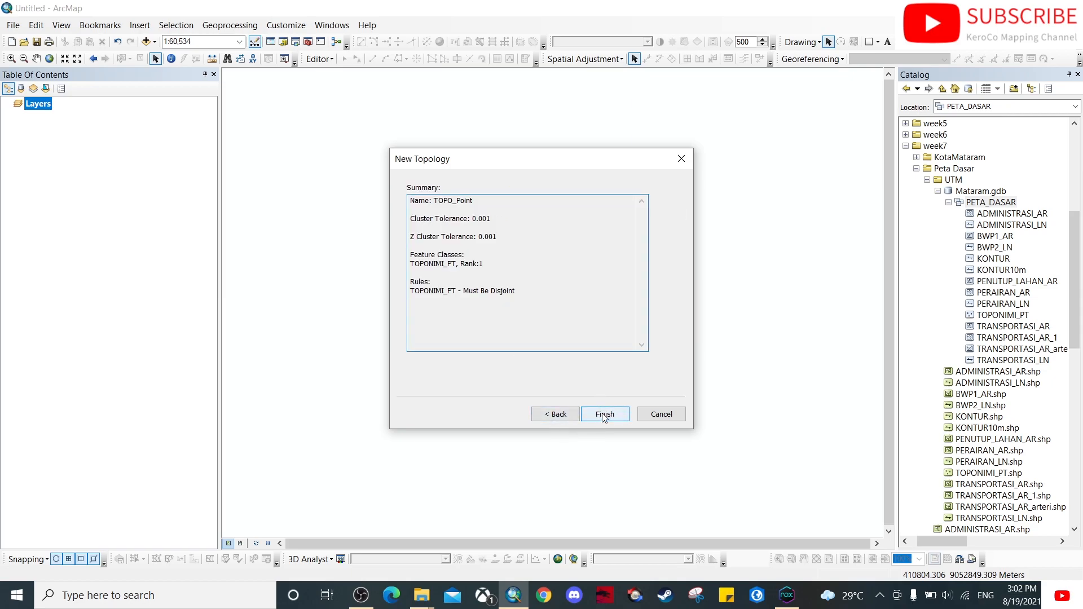
click(586, 414)
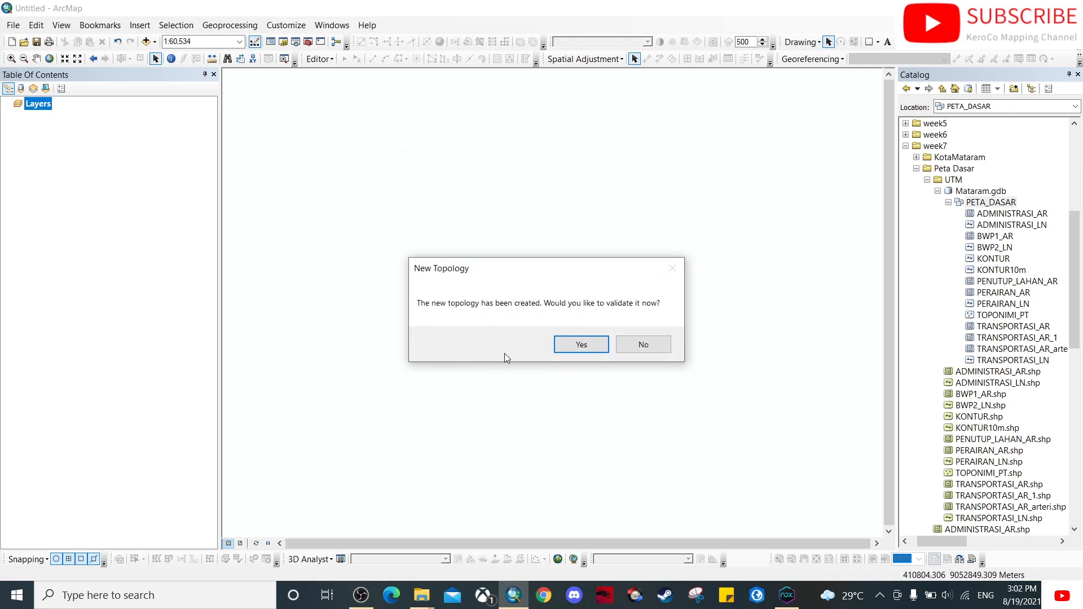
click(584, 339)
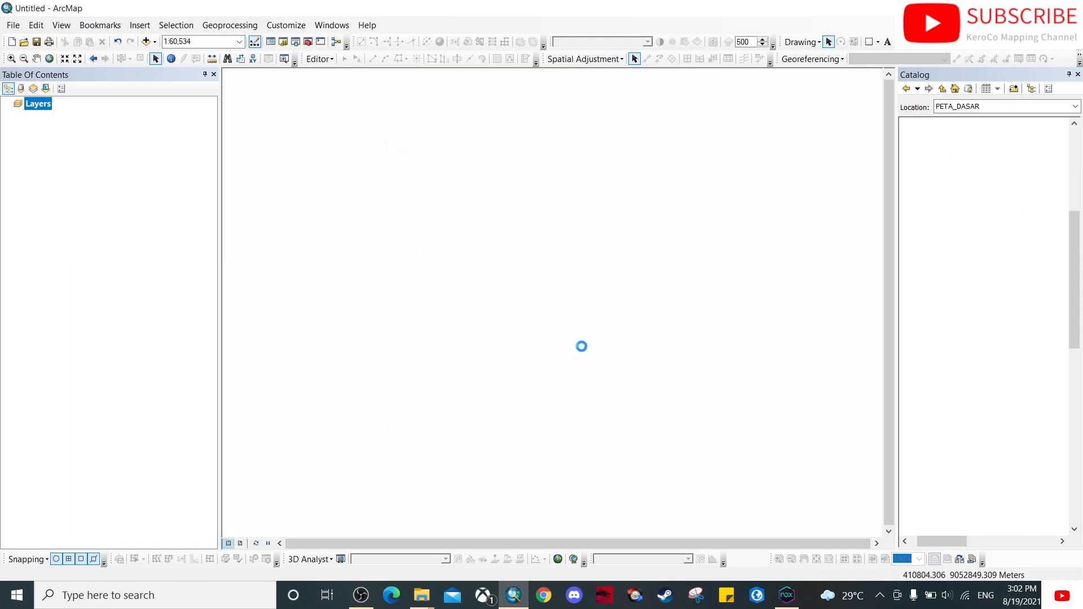
Add the TOPO_Point topology from the PETA_DASAR dataset to the map together with its participating feature classes.
click(987, 318)
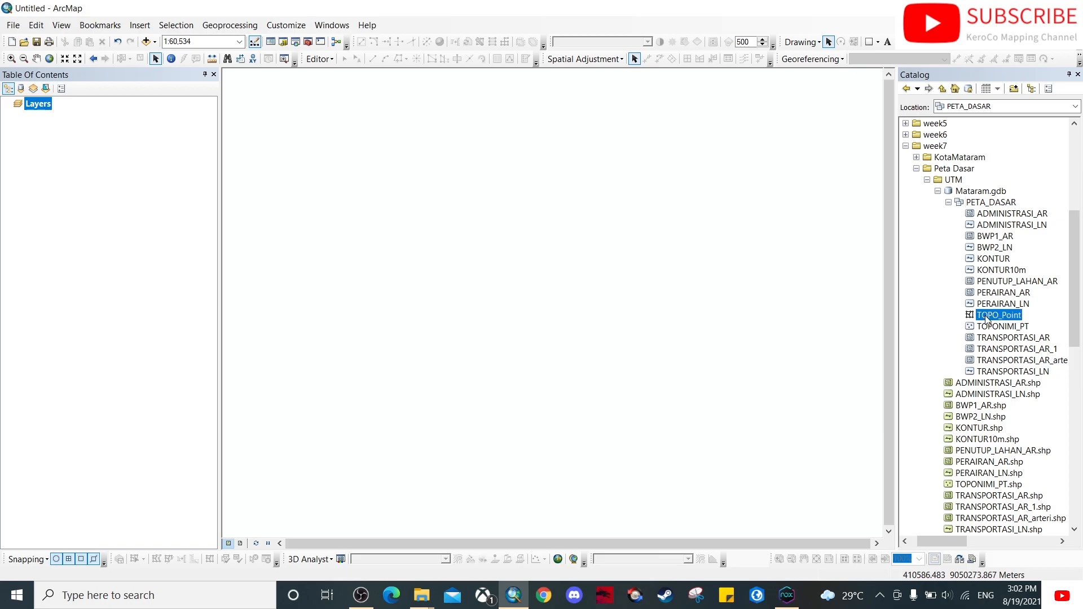
drag(1001, 322, 159, 208)
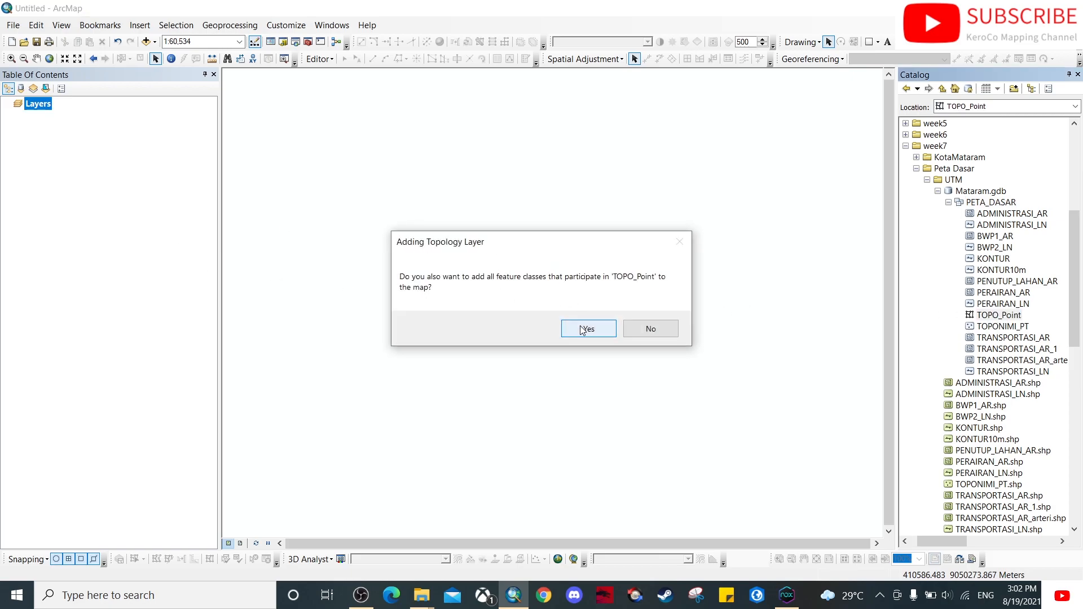
click(583, 328)
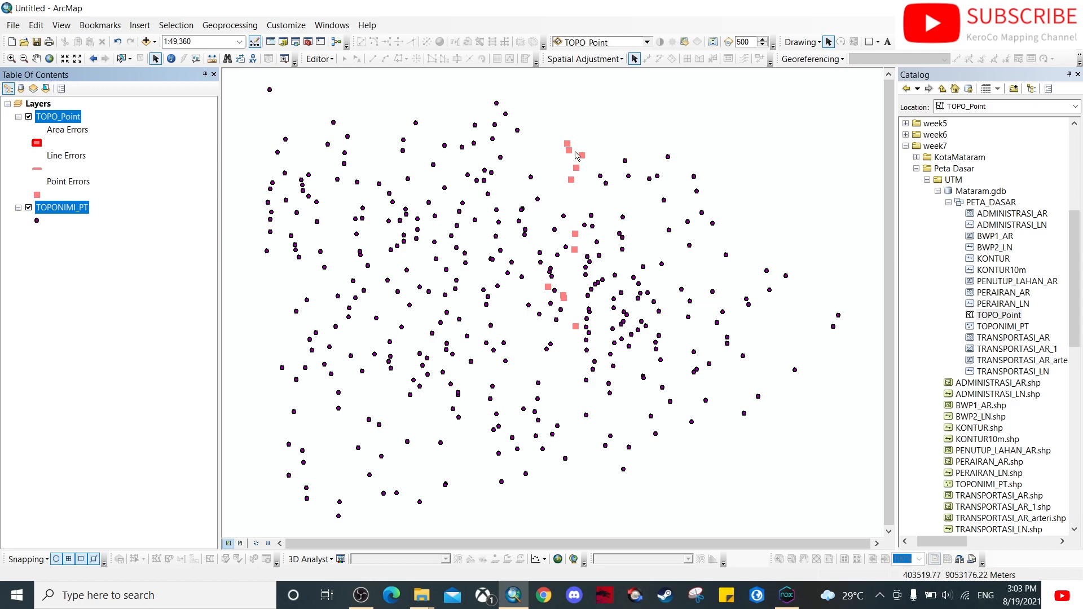
Start an edit session on the TOPONIMI_PT layer.
click(78, 211)
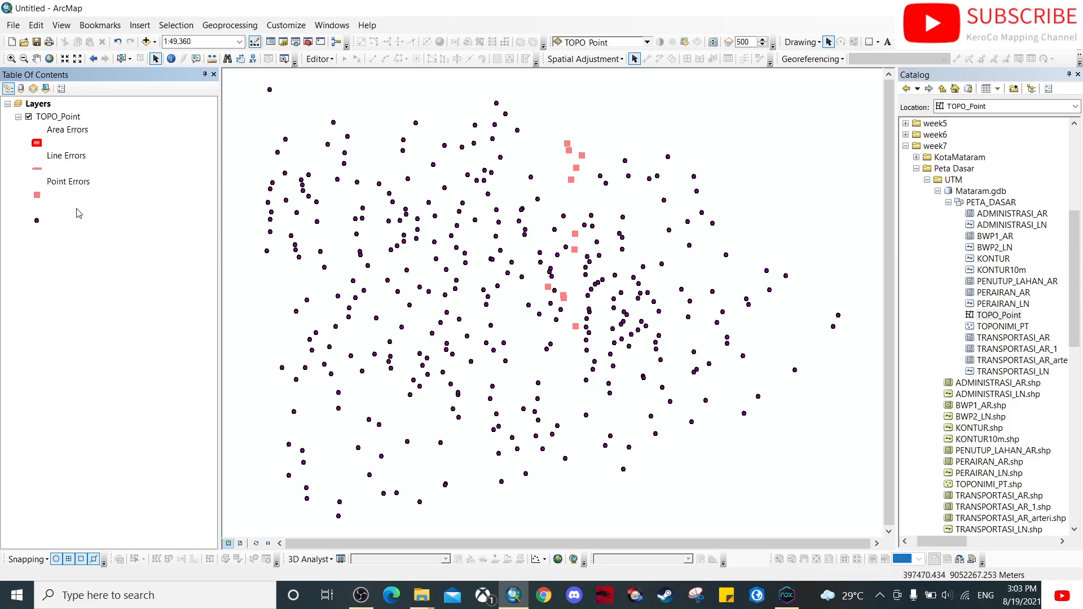
right_click(59, 116)
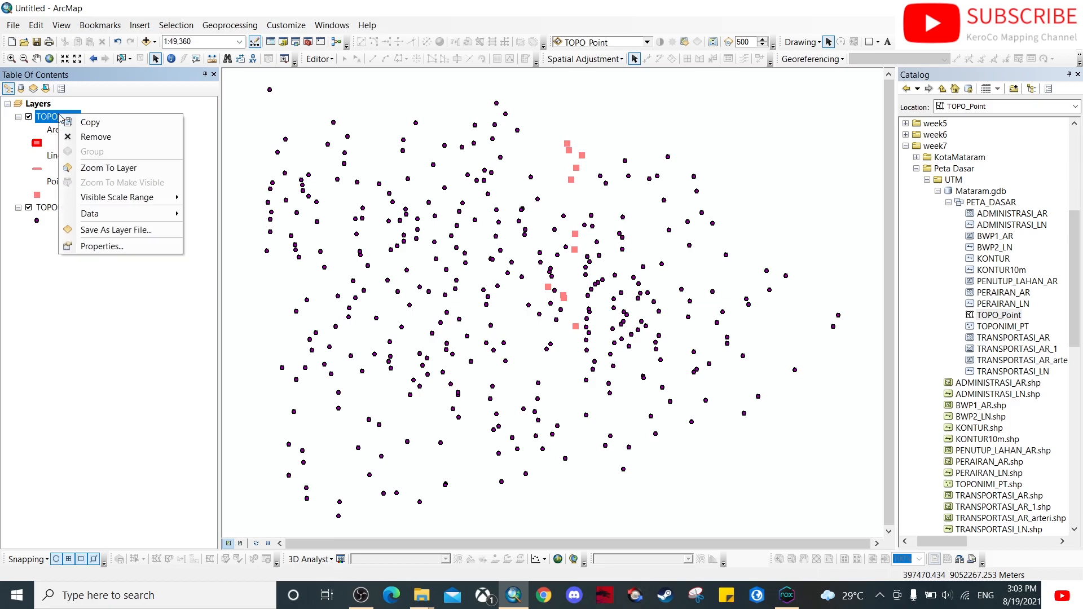
click(49, 275)
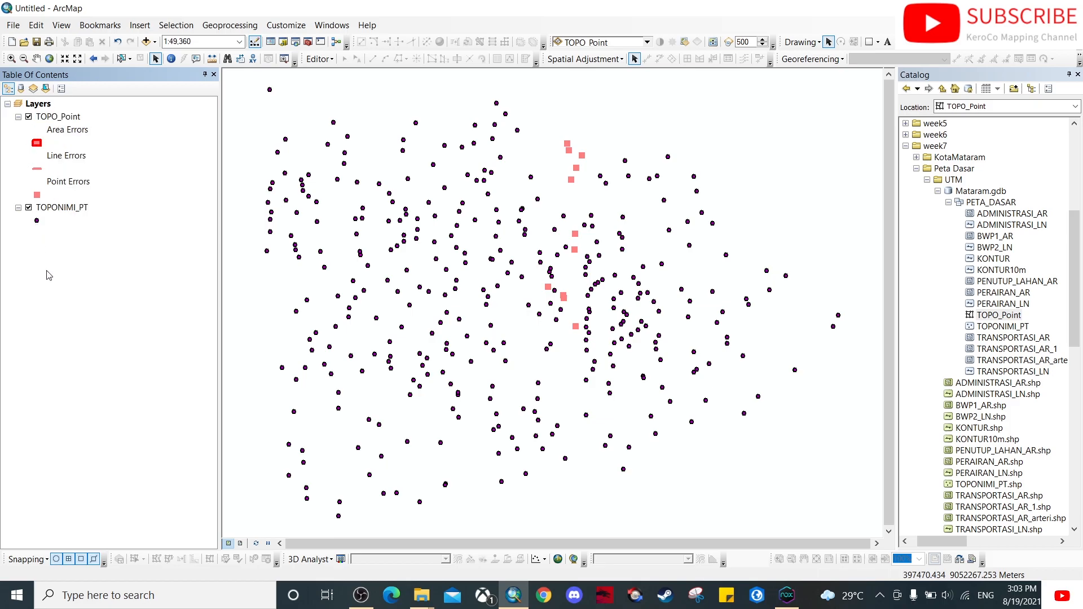
right_click(66, 210)
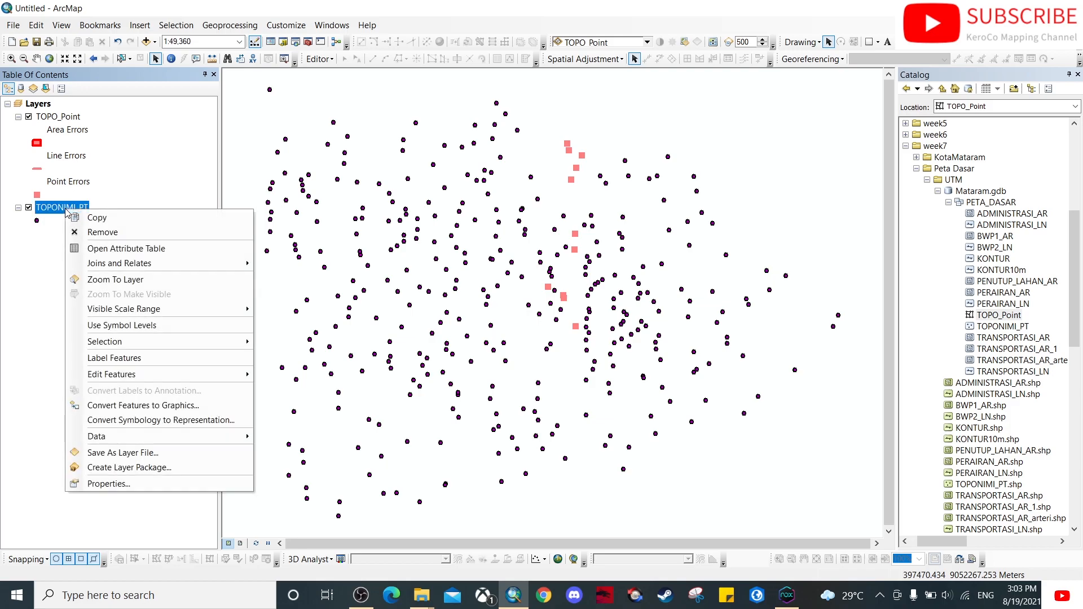
mouse_move(168, 377)
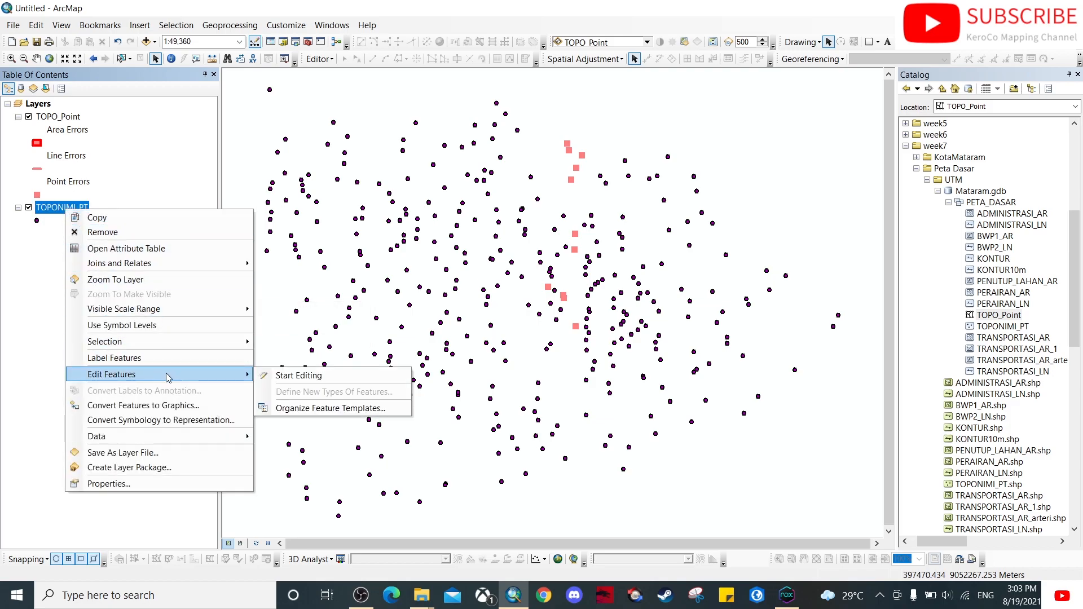
click(285, 377)
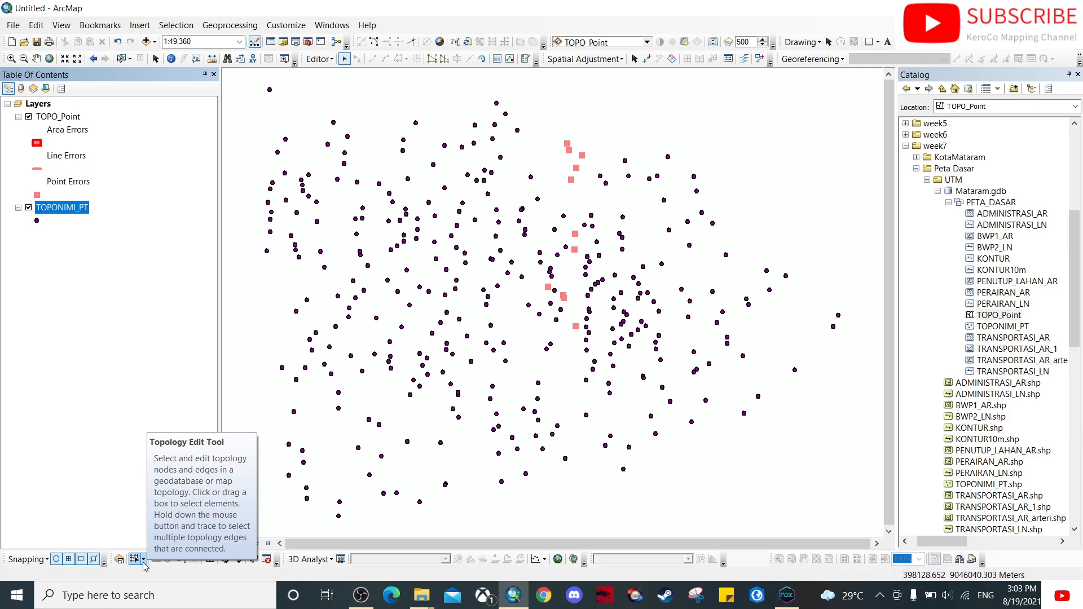
Check in the list of available toolbars whether the Topology toolbar is enabled.
click(330, 26)
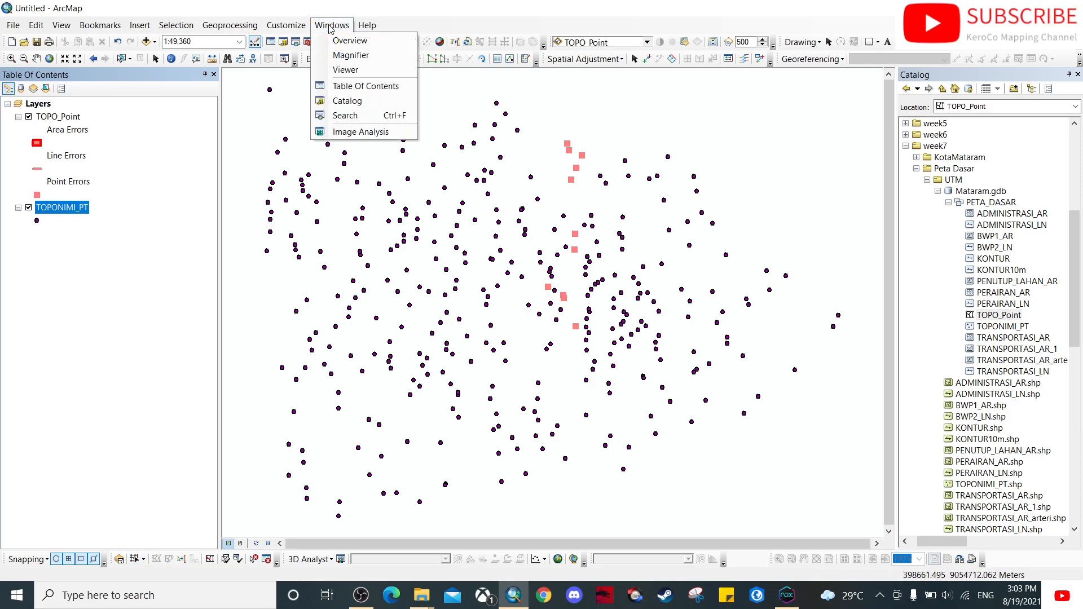
click(323, 26)
click(286, 26)
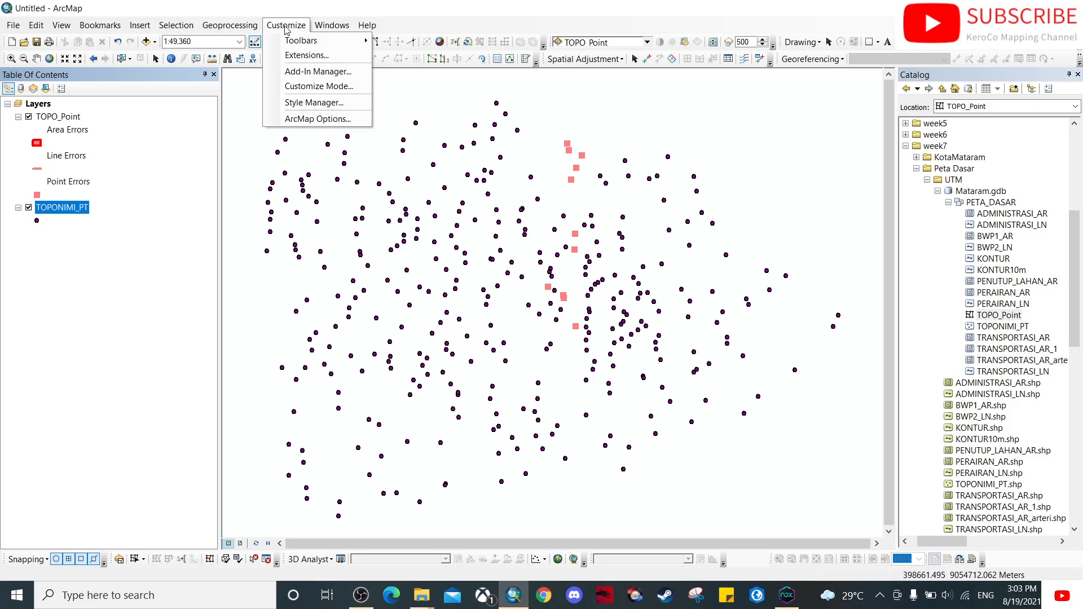
mouse_move(291, 42)
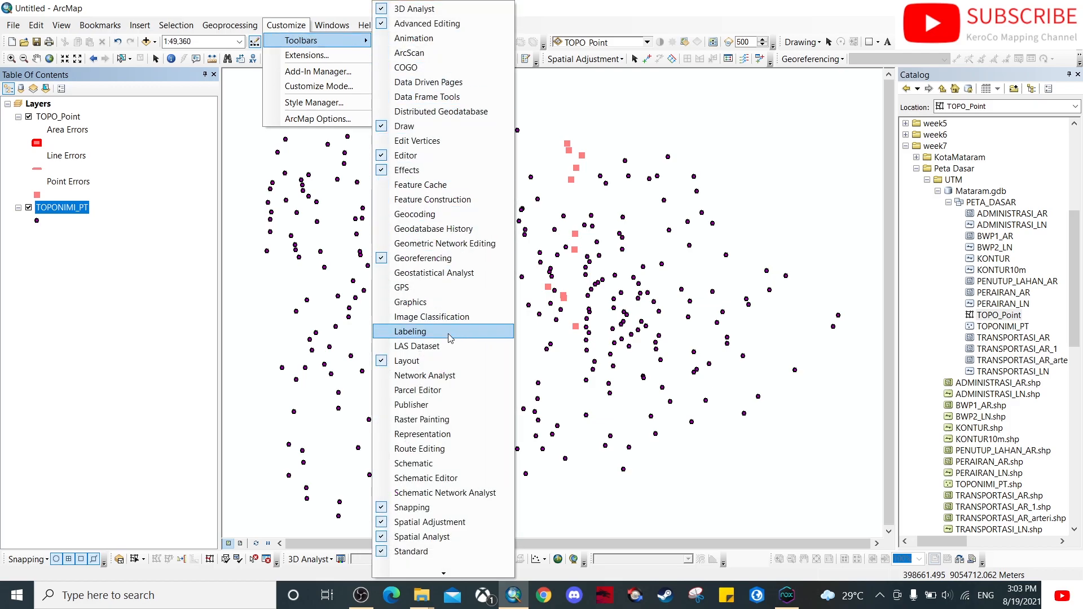
mouse_move(443, 573)
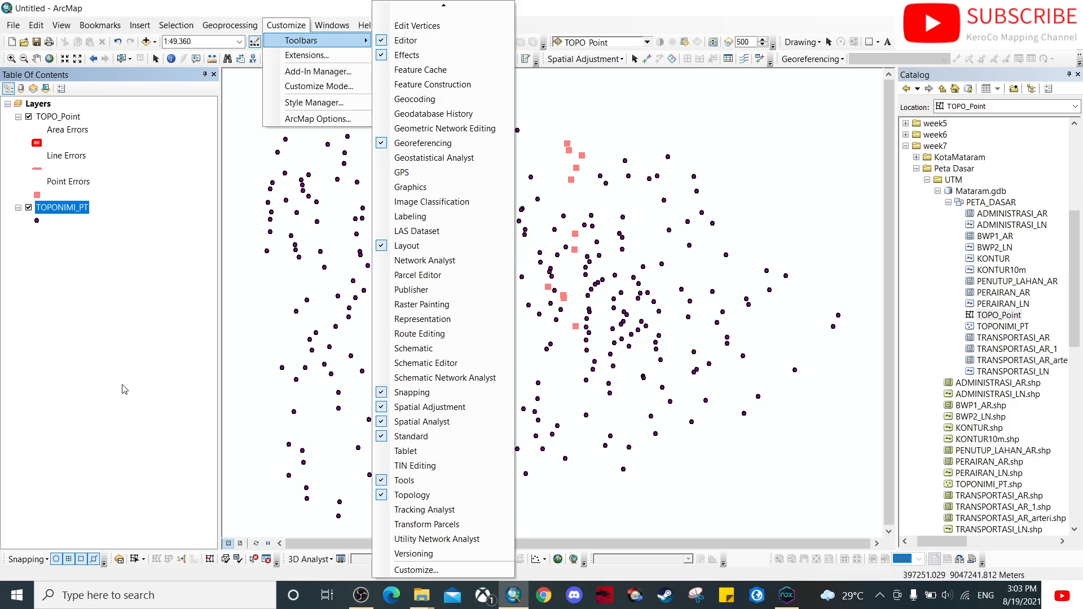
click(406, 496)
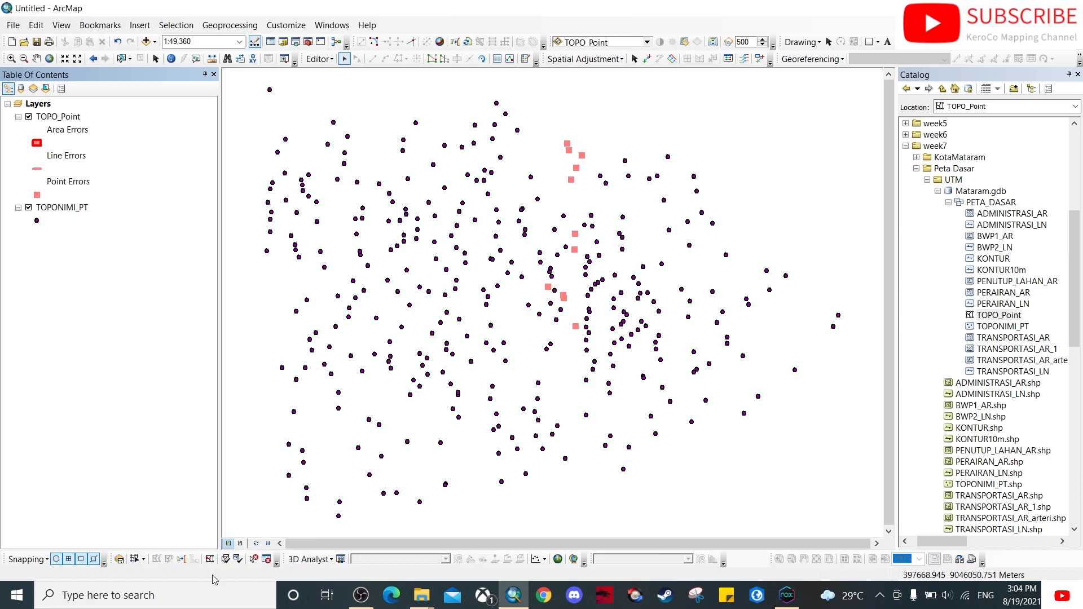
Open the Error Inspector and search for errors of the TOPONIMI_PT - Must Be Disjoint rule within the visible extent.
click(266, 560)
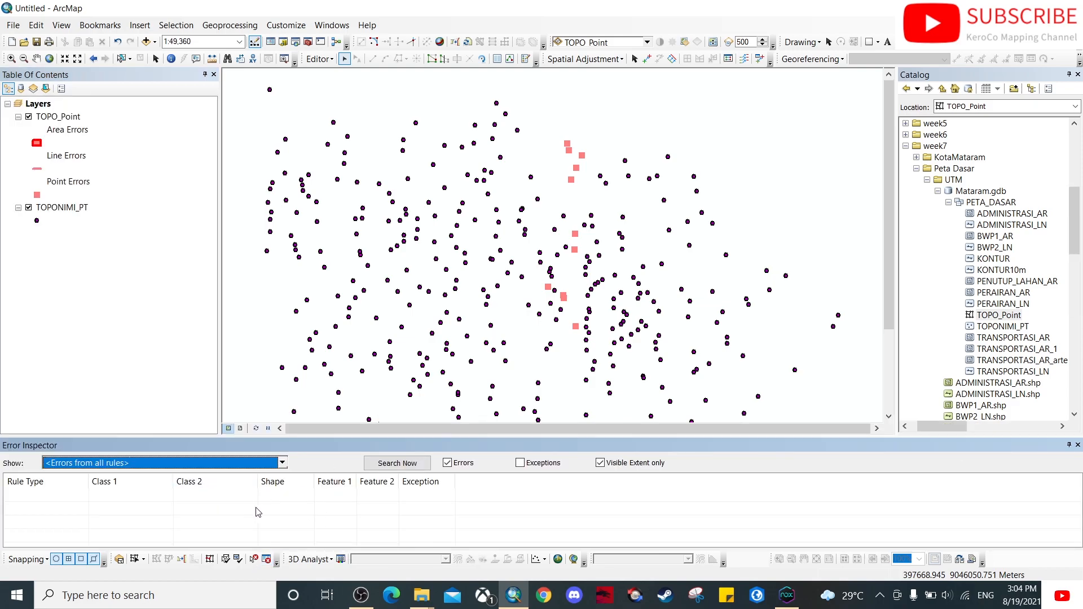
click(283, 463)
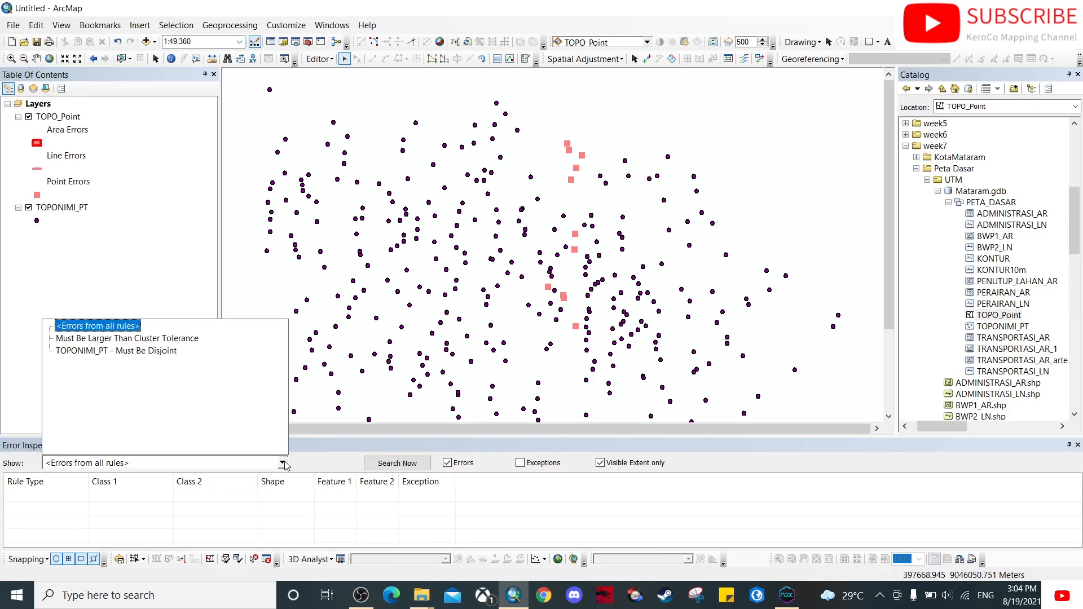
click(149, 350)
click(397, 463)
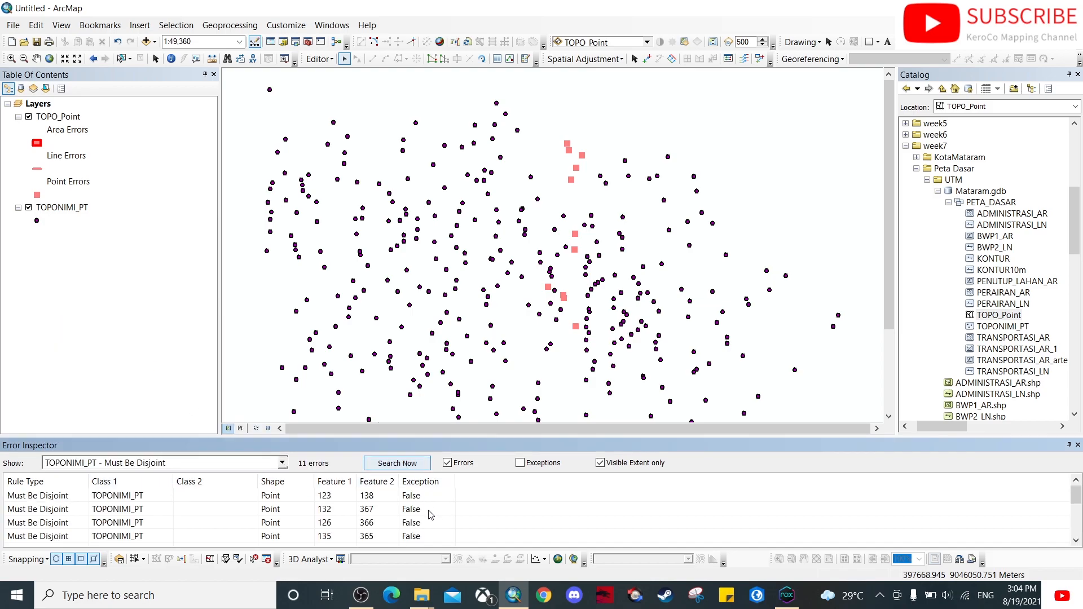
Locate the first listed Must Be Disjoint errors on the map, ending with the one between features 123 and 138.
click(49, 496)
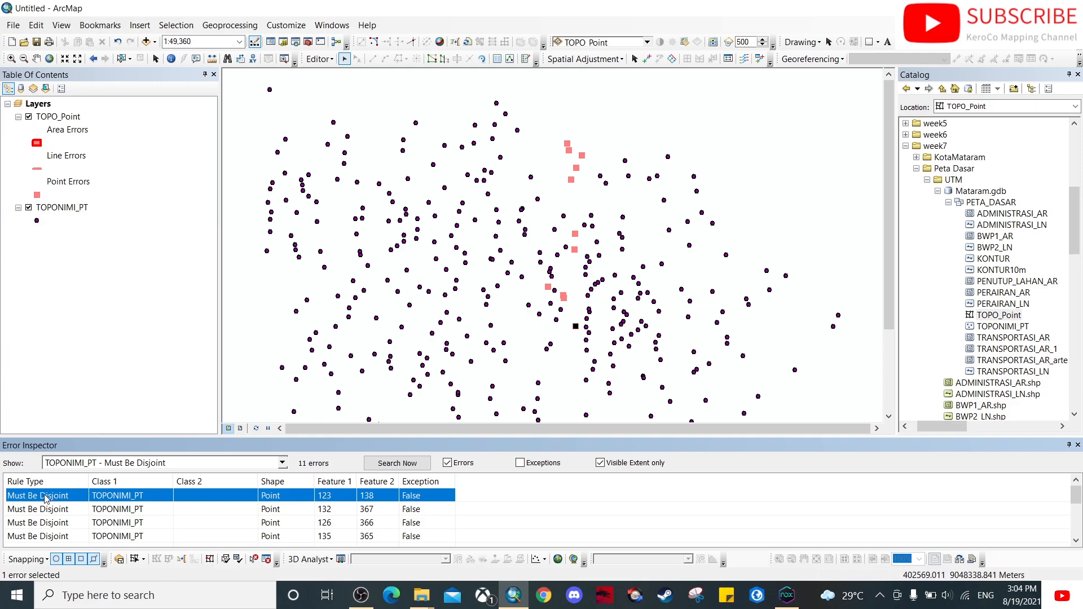
scroll(572, 328, up, 3)
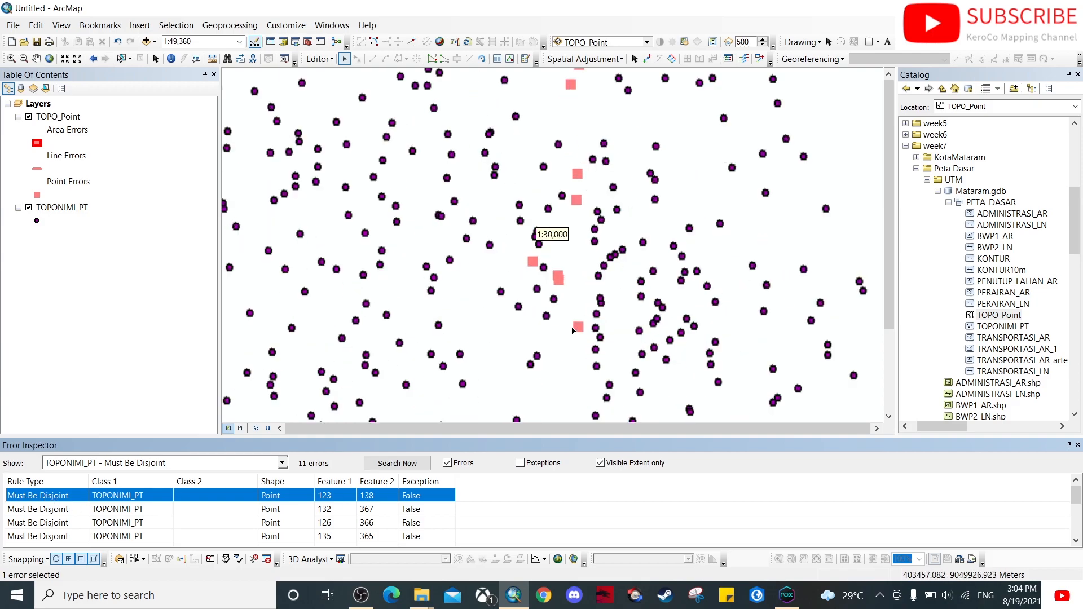
scroll(572, 330, up, 2)
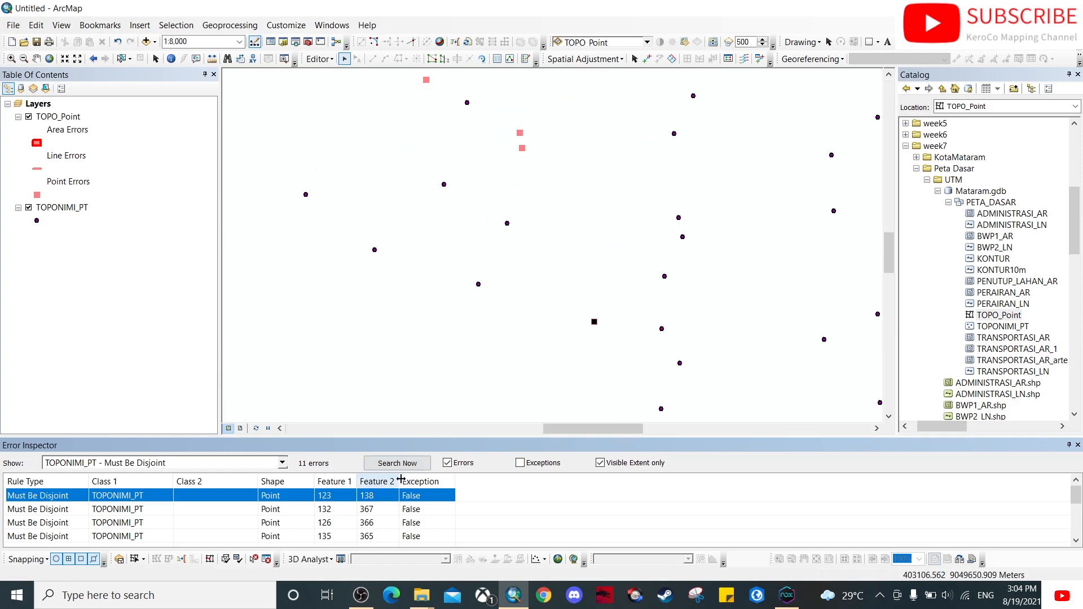
click(48, 511)
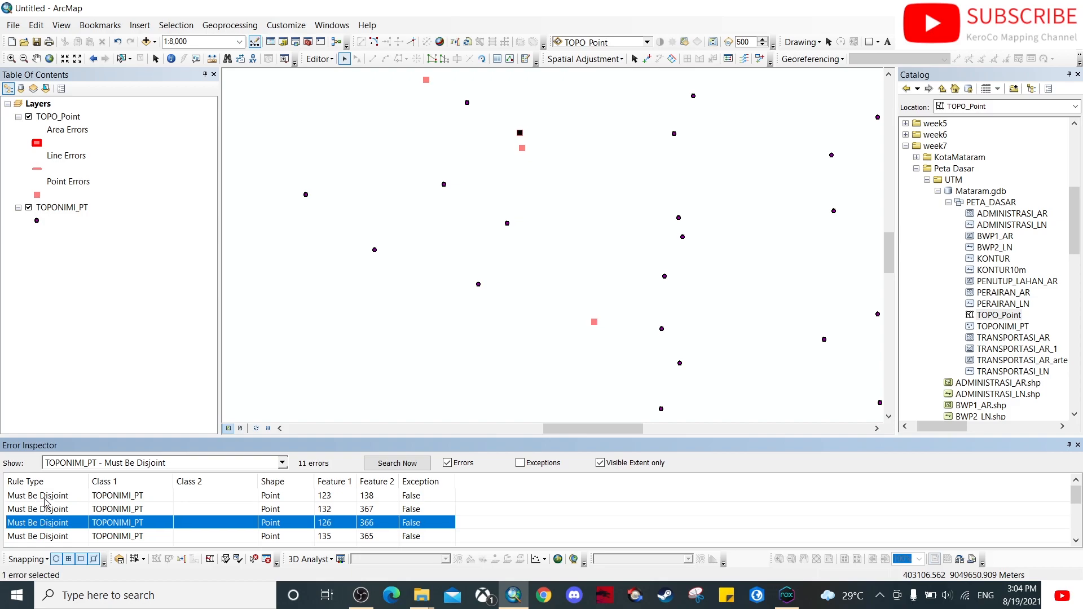
click(45, 497)
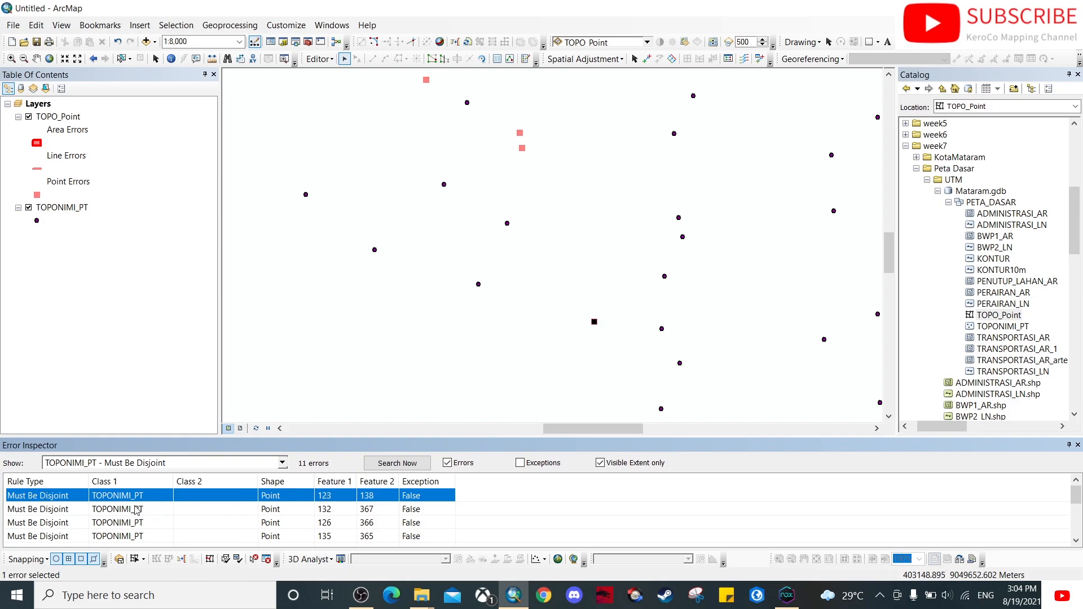
Zoom to the Must Be Disjoint error between features 123 and 138 and select the features involved.
right_click(63, 497)
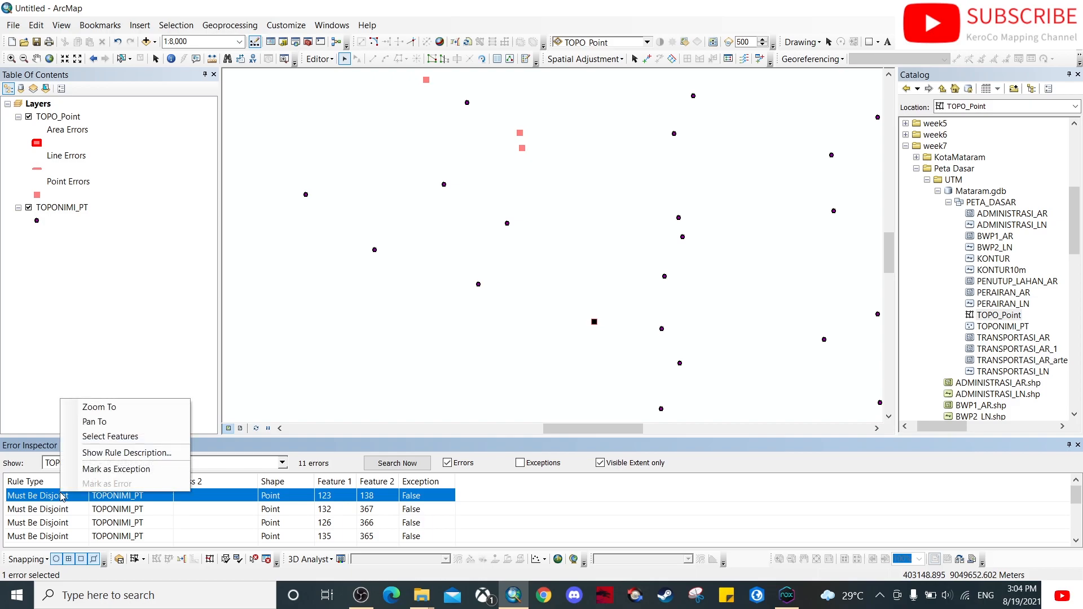
click(120, 408)
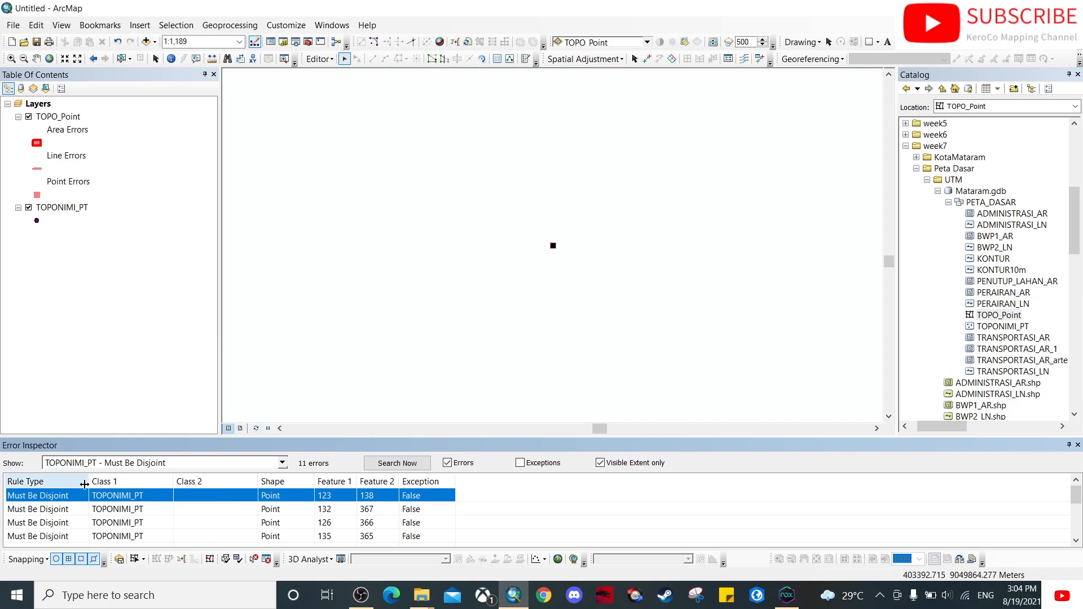
right_click(67, 497)
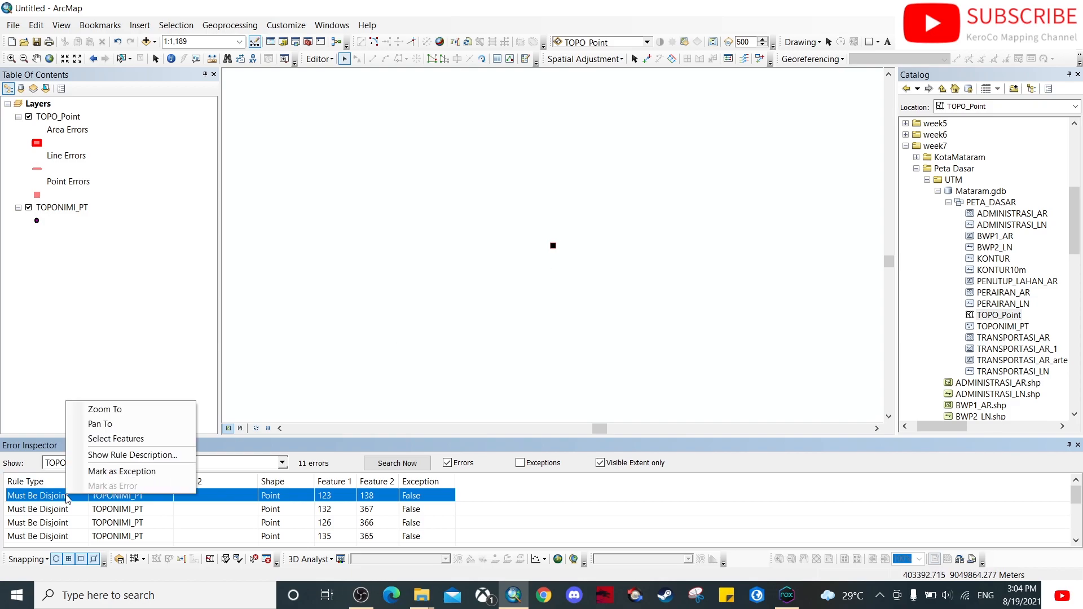
click(115, 438)
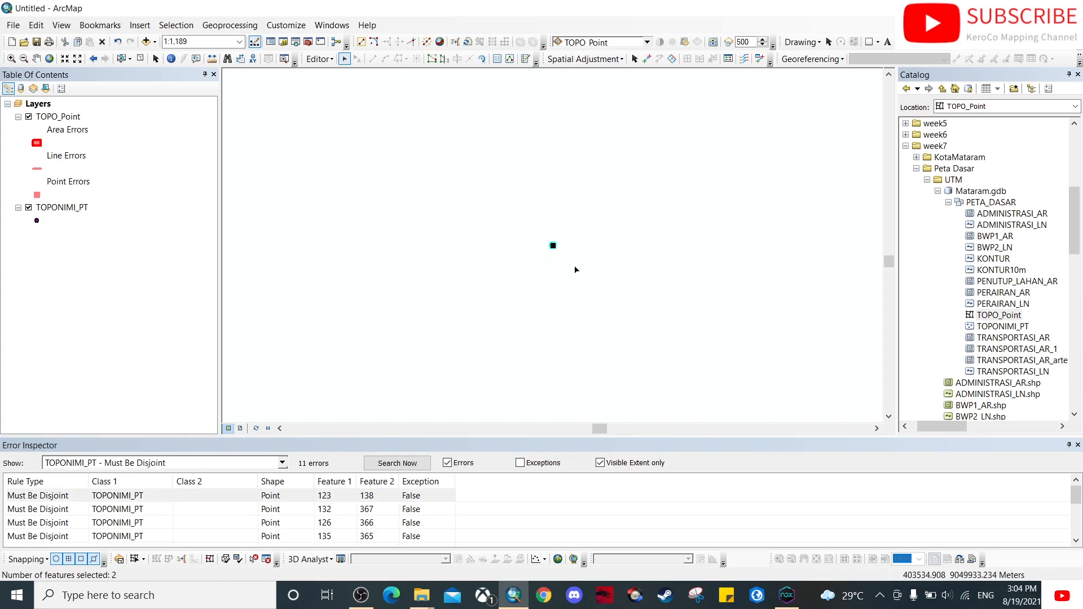
Open the TOPONIMI_PT attribute table, widen it and show only the selected records.
right_click(58, 209)
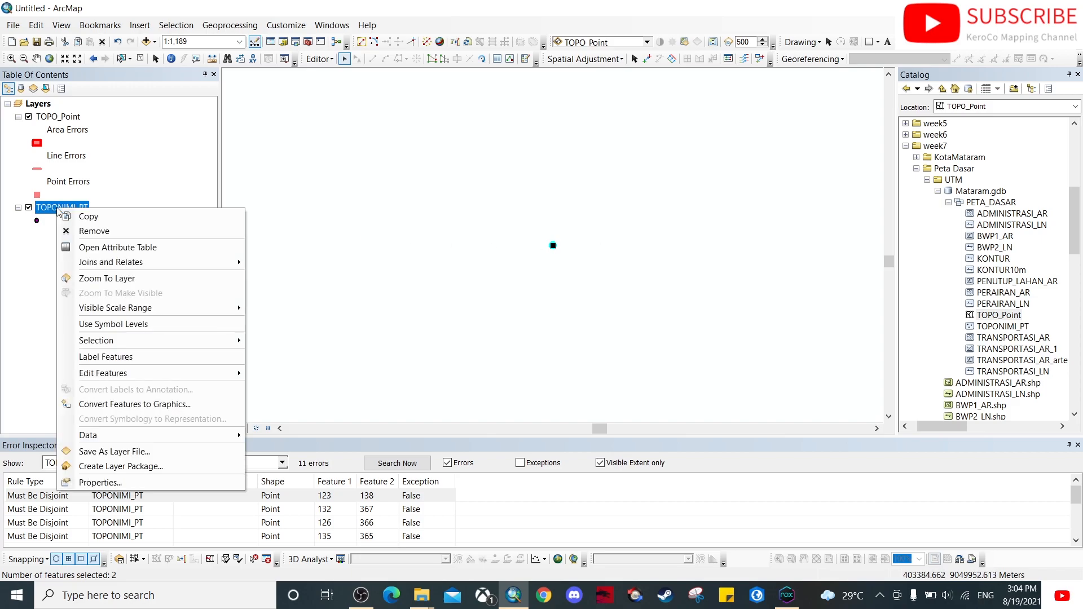
click(110, 247)
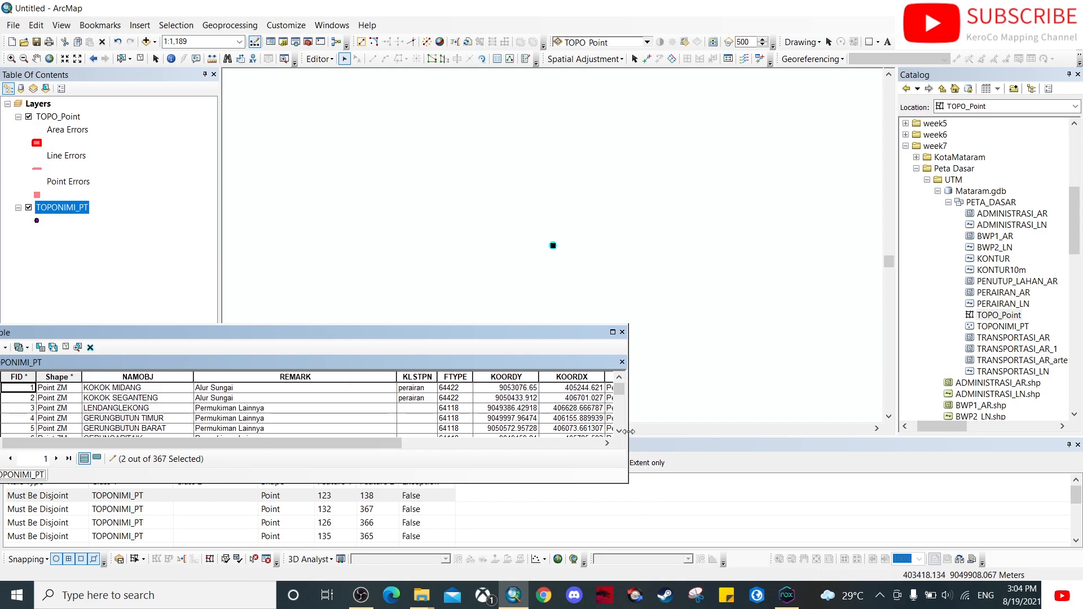
drag(629, 432, 990, 431)
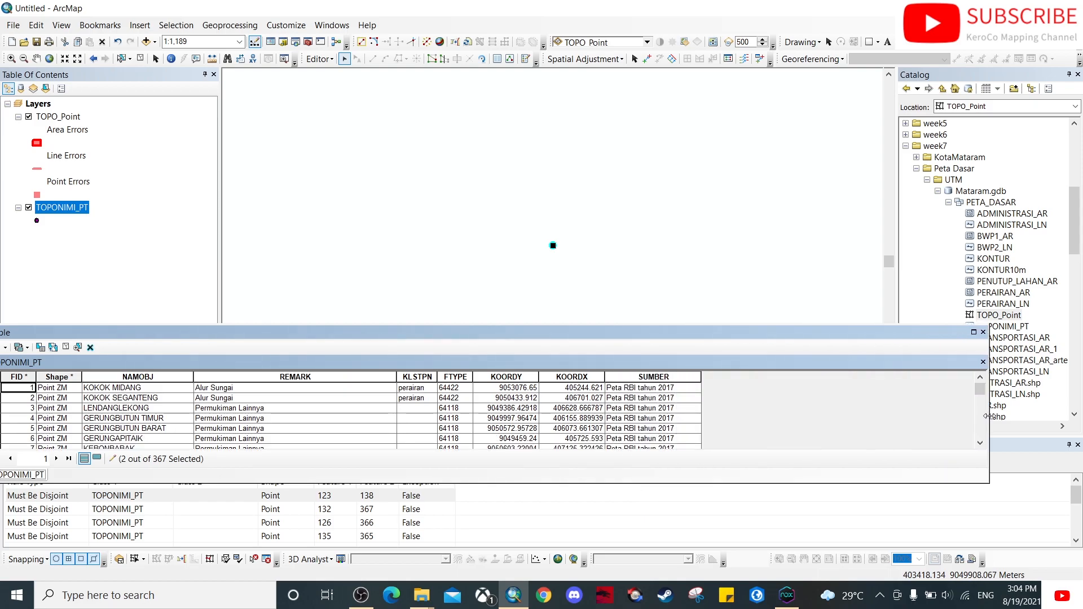
click(97, 460)
drag(476, 330, 532, 341)
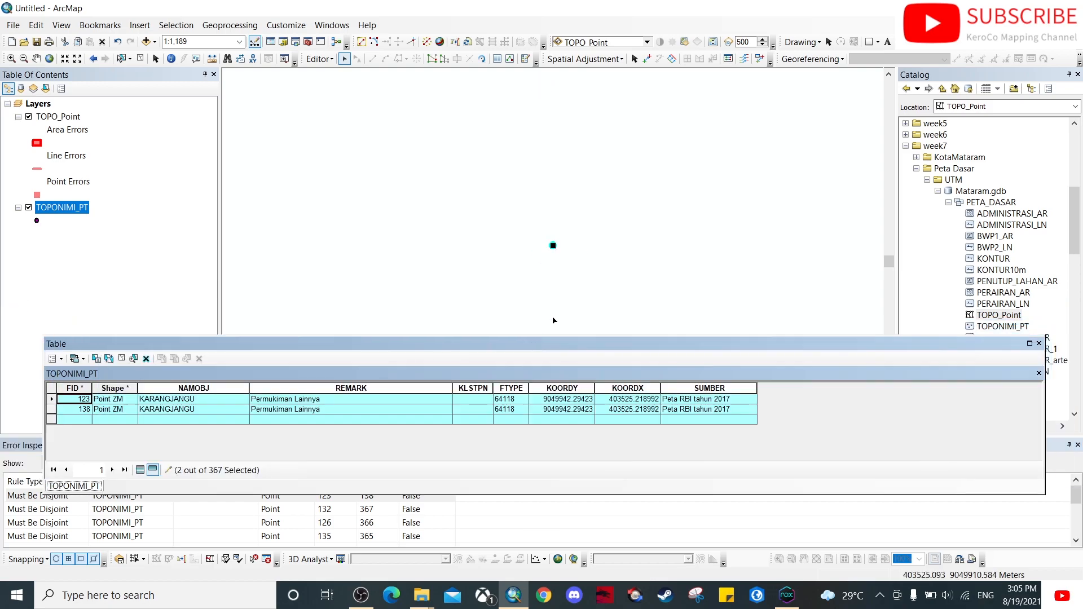
Delete the duplicate KARANGJANGU record with FID 123 and close the attribute table.
click(52, 402)
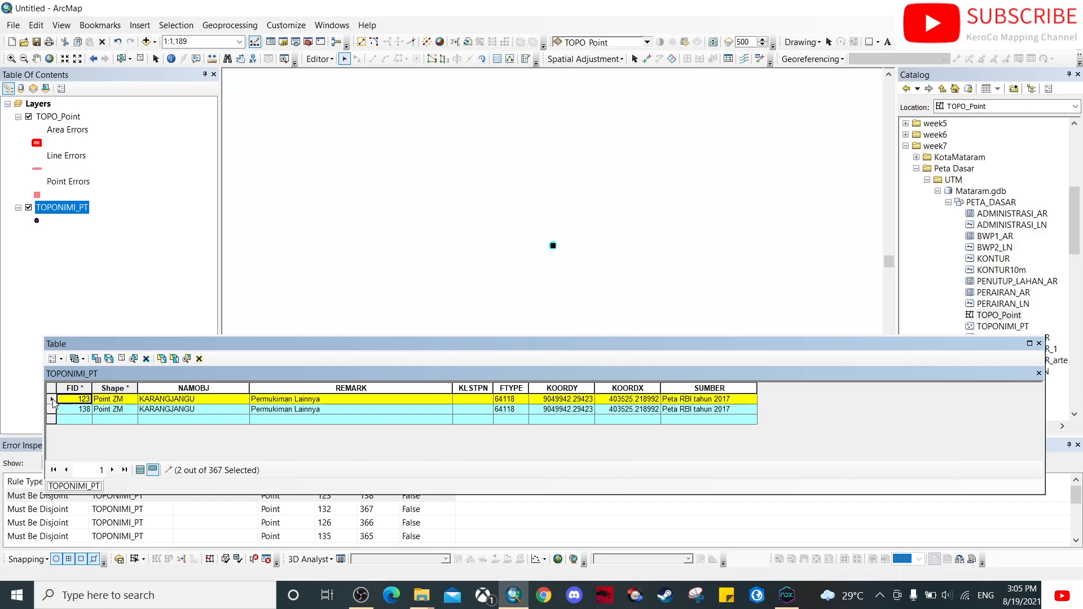
click(199, 359)
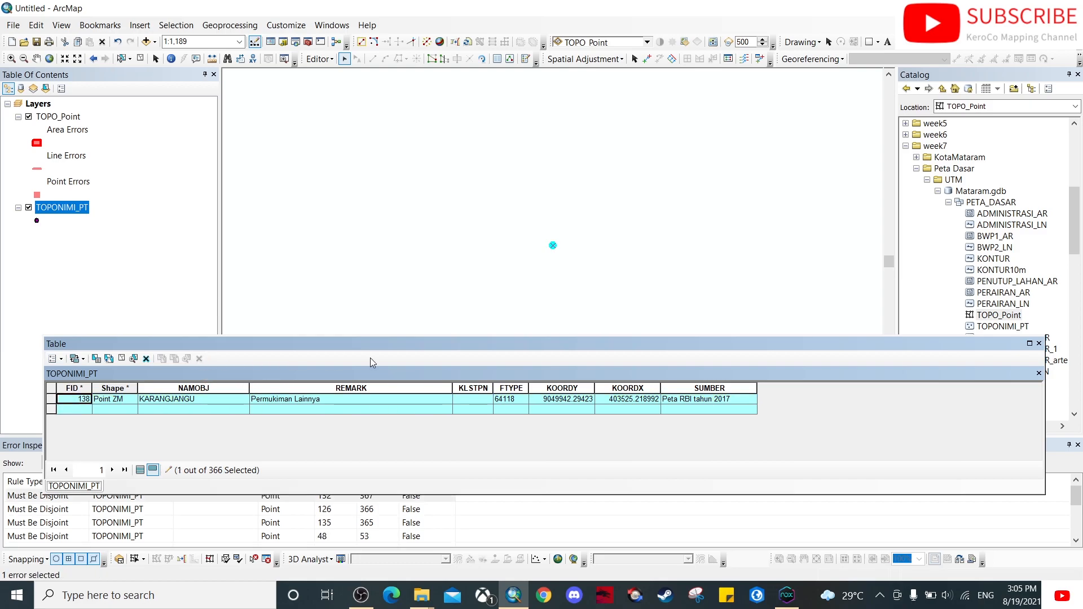
click(1038, 343)
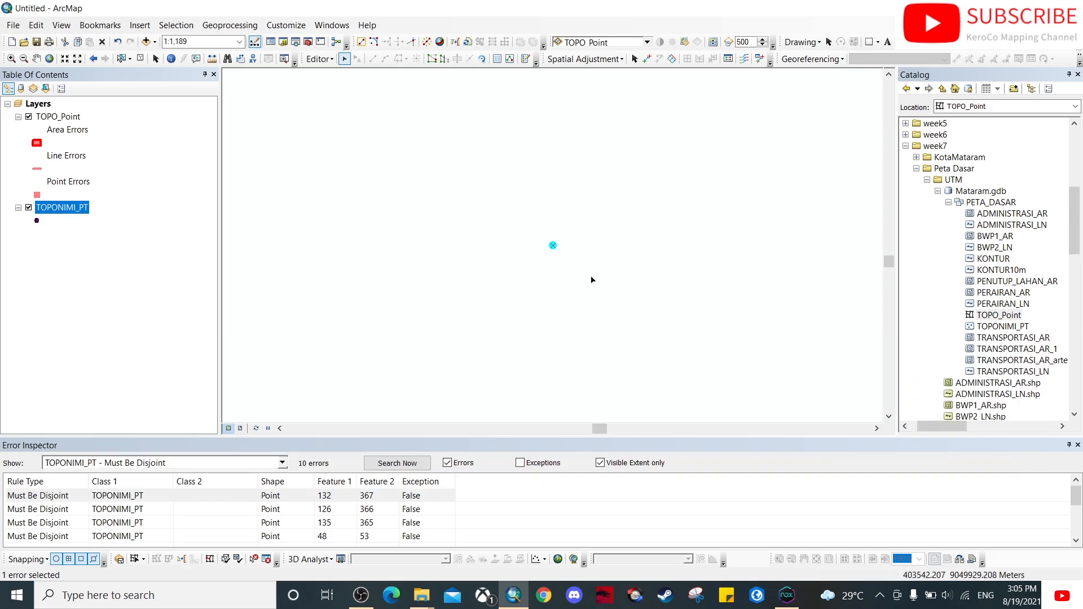
Select the overlapping points of the Must Be Disjoint error between features 132 and 367 and open the TOPONIMI_PT attribute table.
scroll(526, 327, up, 6)
scroll(526, 327, up, 5)
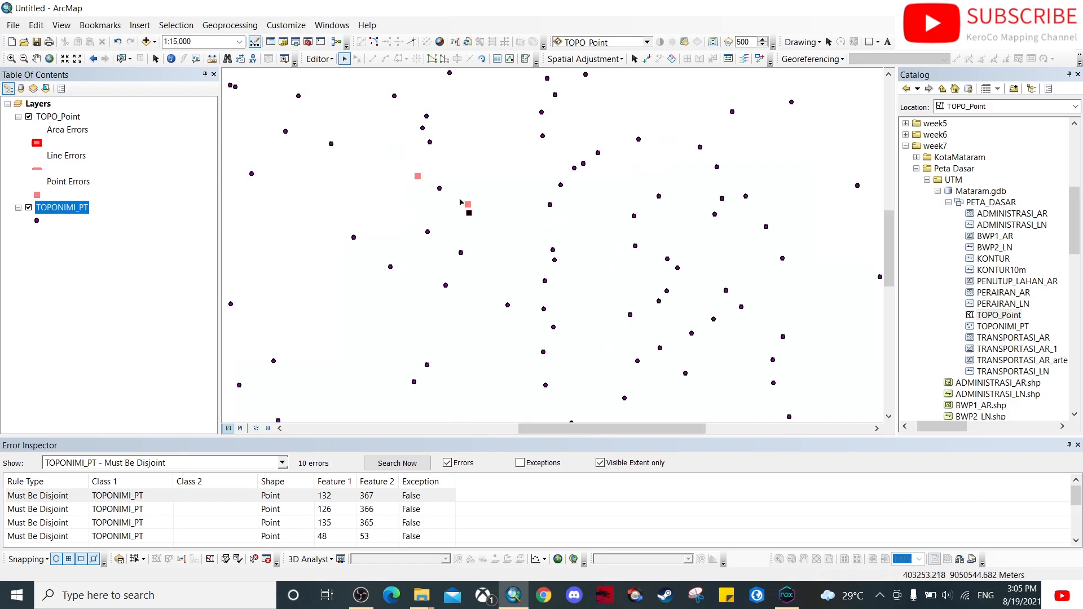
click(48, 498)
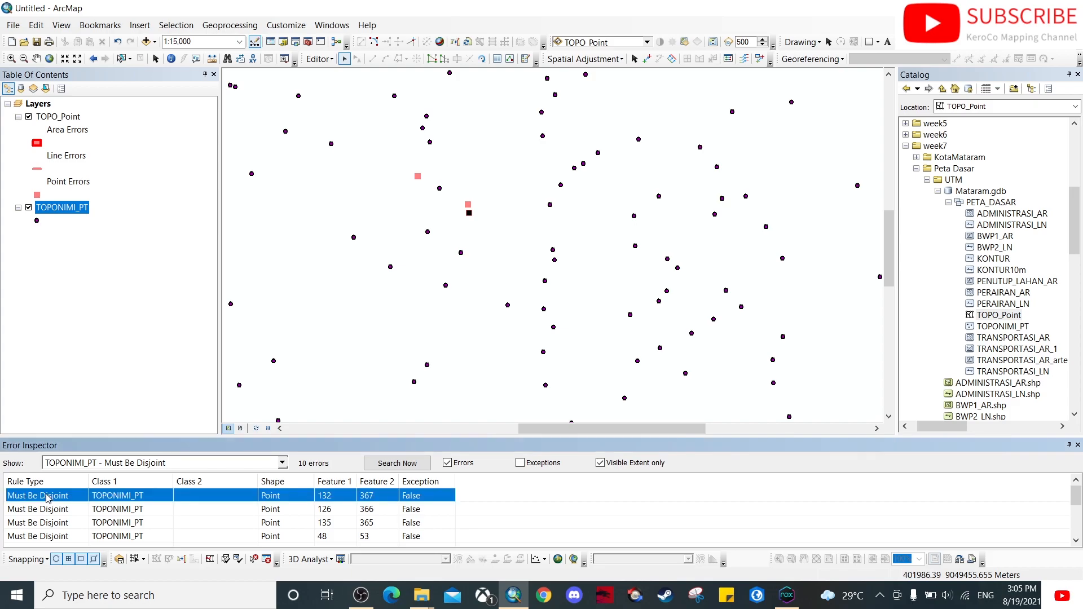
right_click(48, 497)
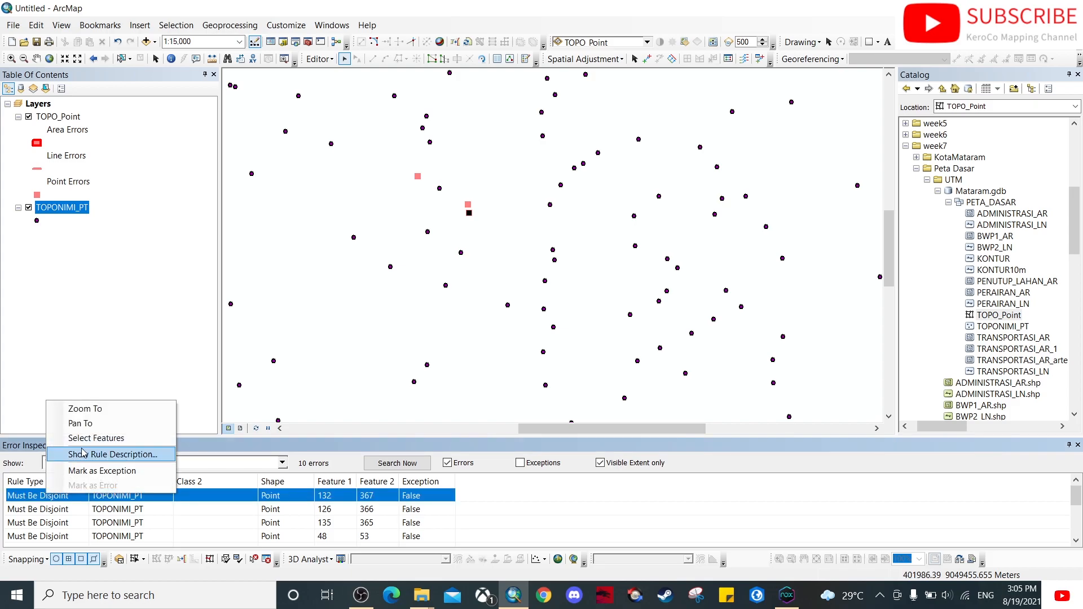
click(105, 410)
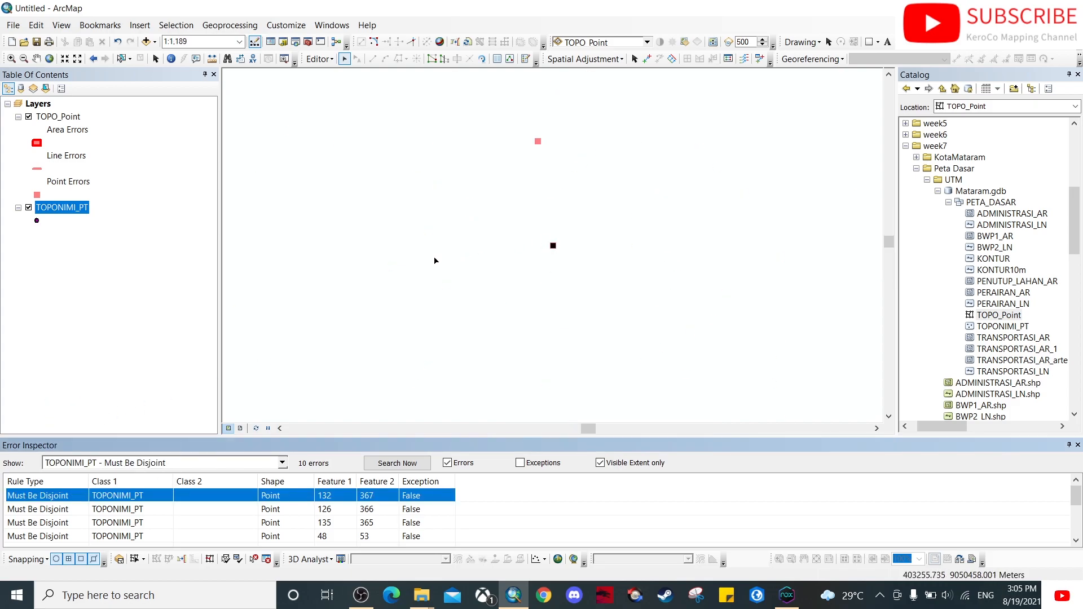
right_click(74, 208)
click(111, 249)
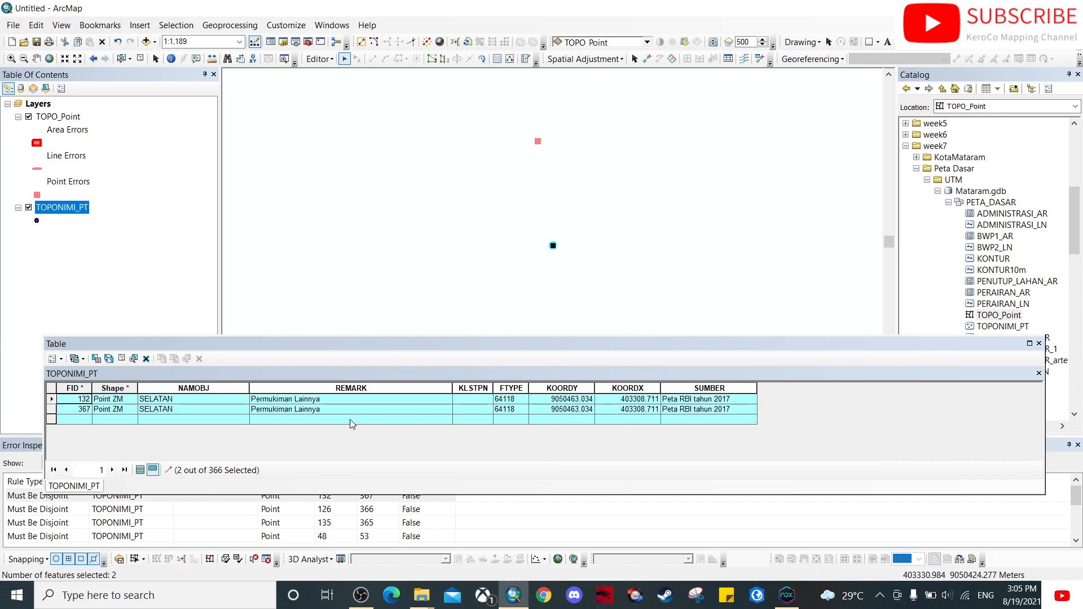
Delete the duplicate SELATAN record with FID 367 and clear the selection.
click(51, 409)
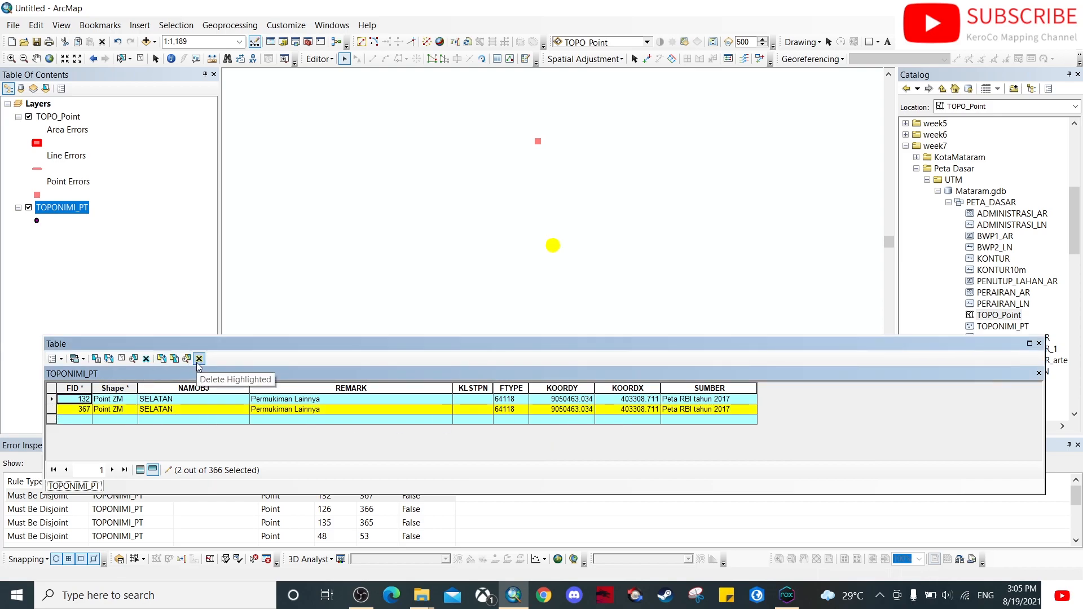
click(198, 360)
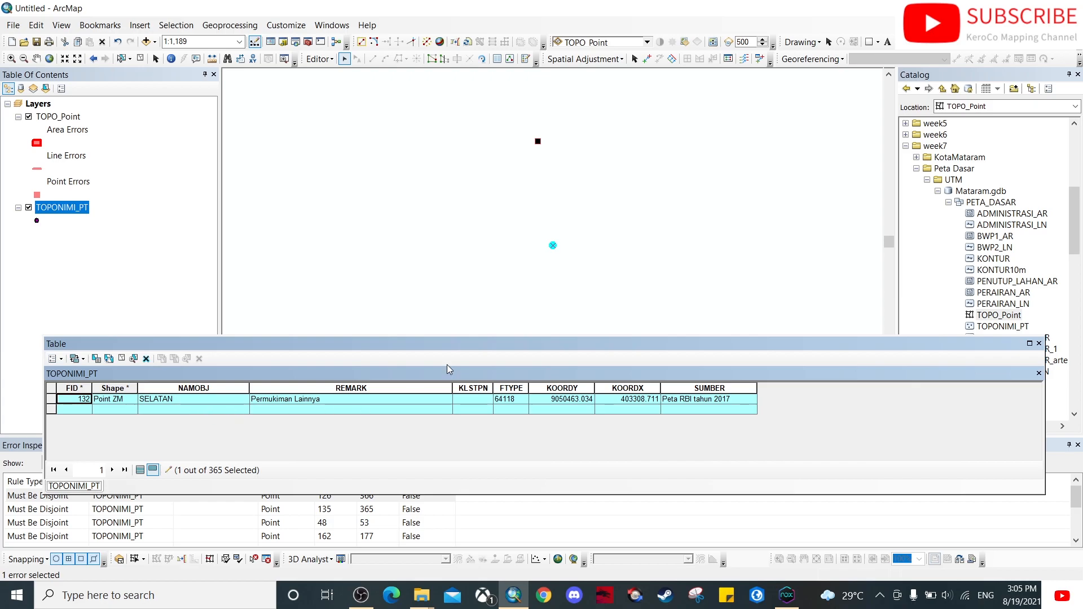
click(518, 177)
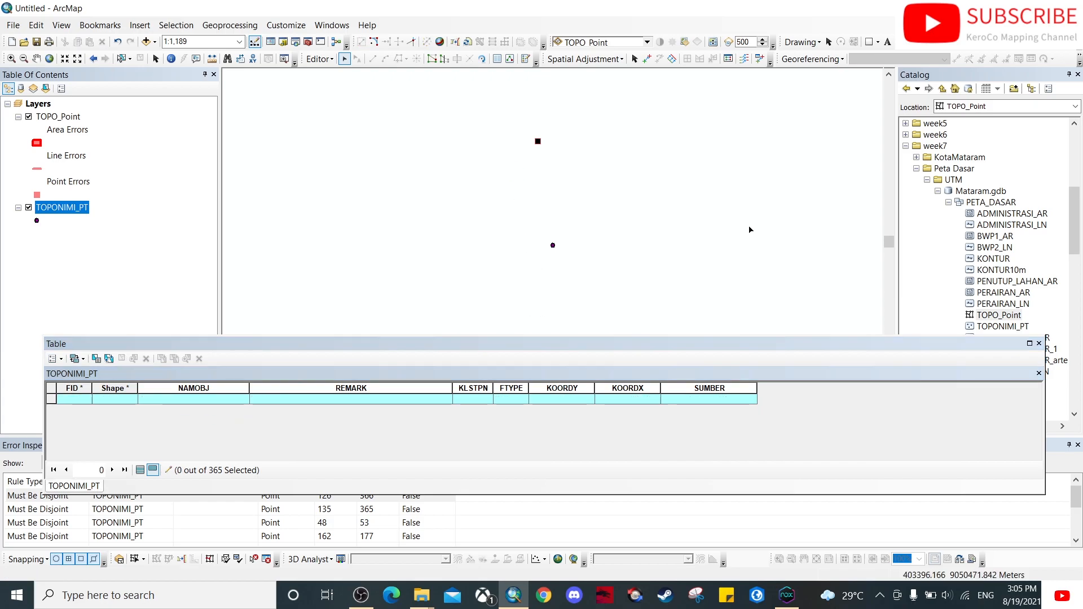
Select the overlapping points of the error between features 126 and 366 and delete the BANJARPANDE record with FID 366.
click(24, 497)
right_click(23, 497)
click(61, 412)
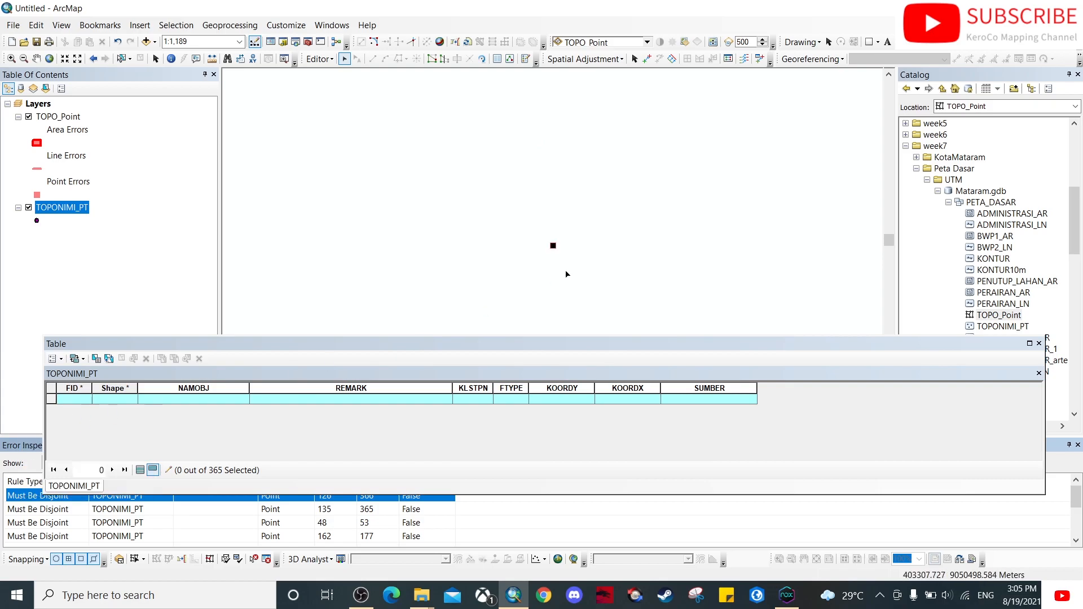
drag(486, 212, 601, 278)
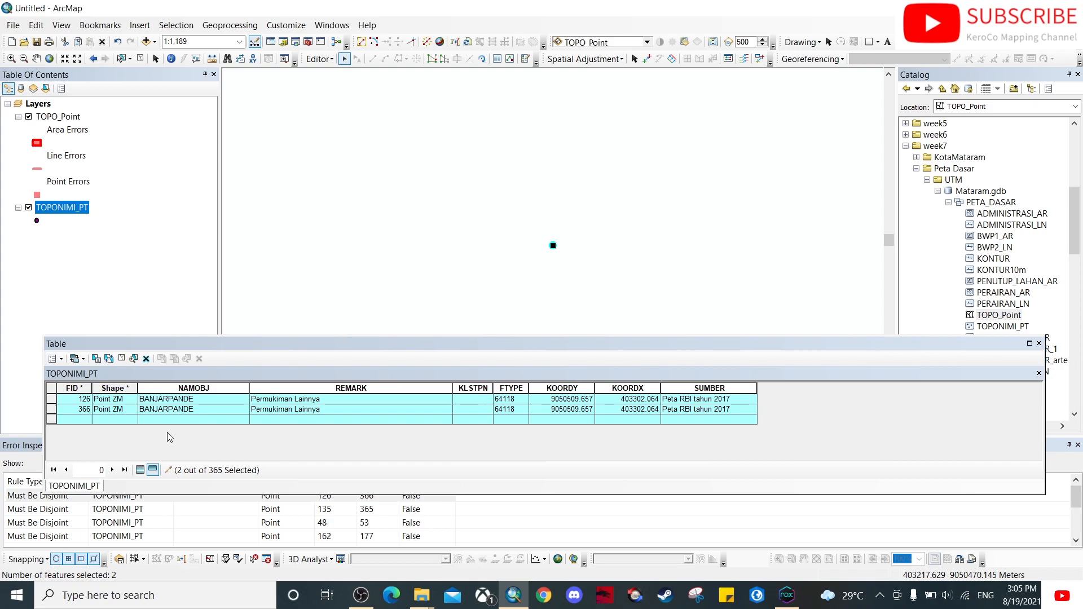
click(51, 408)
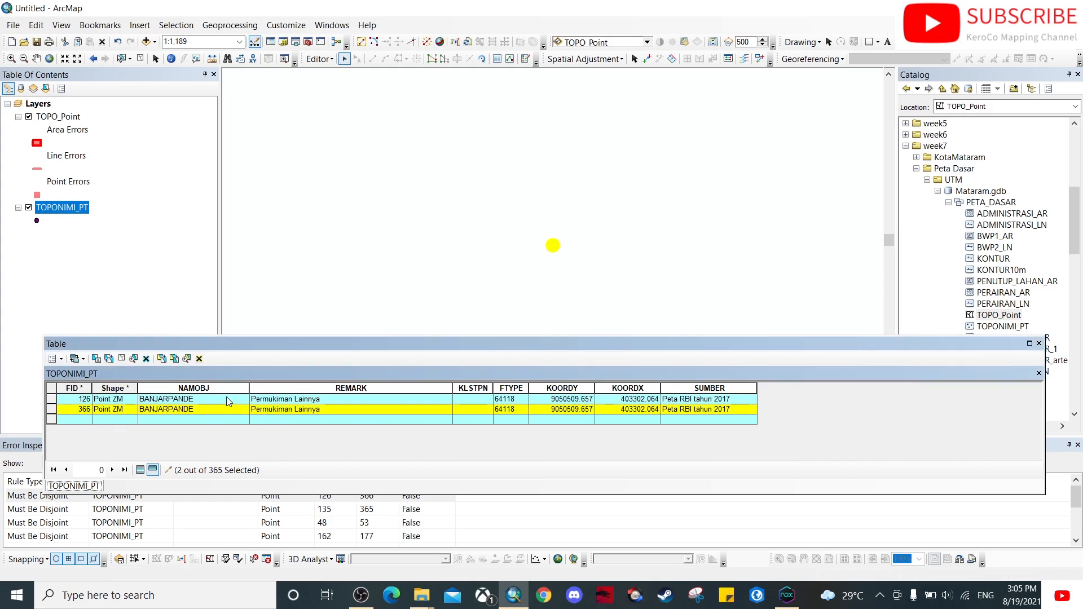
click(201, 359)
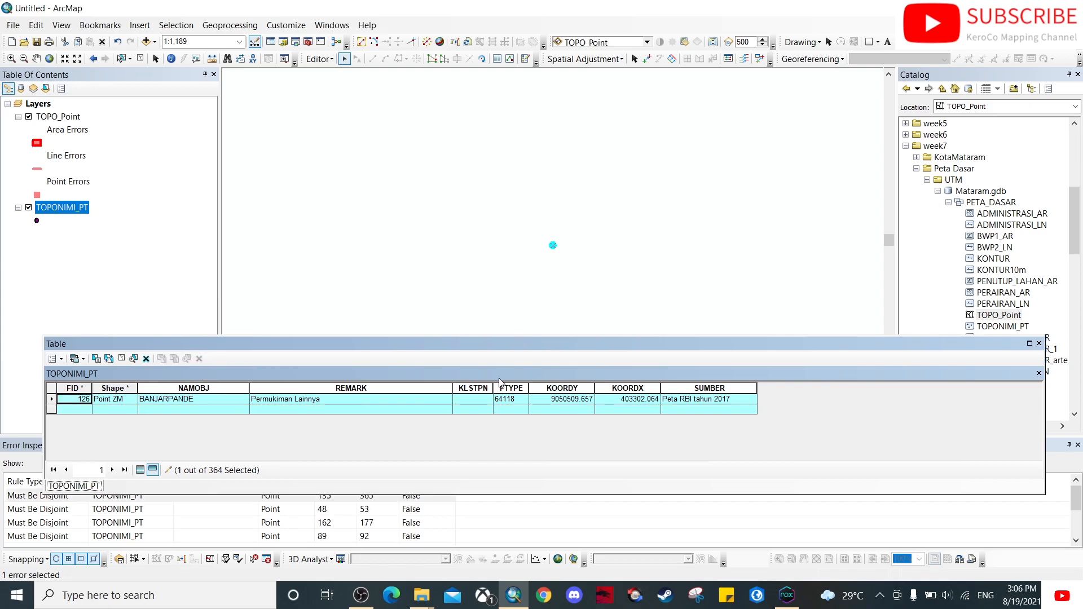
click(562, 267)
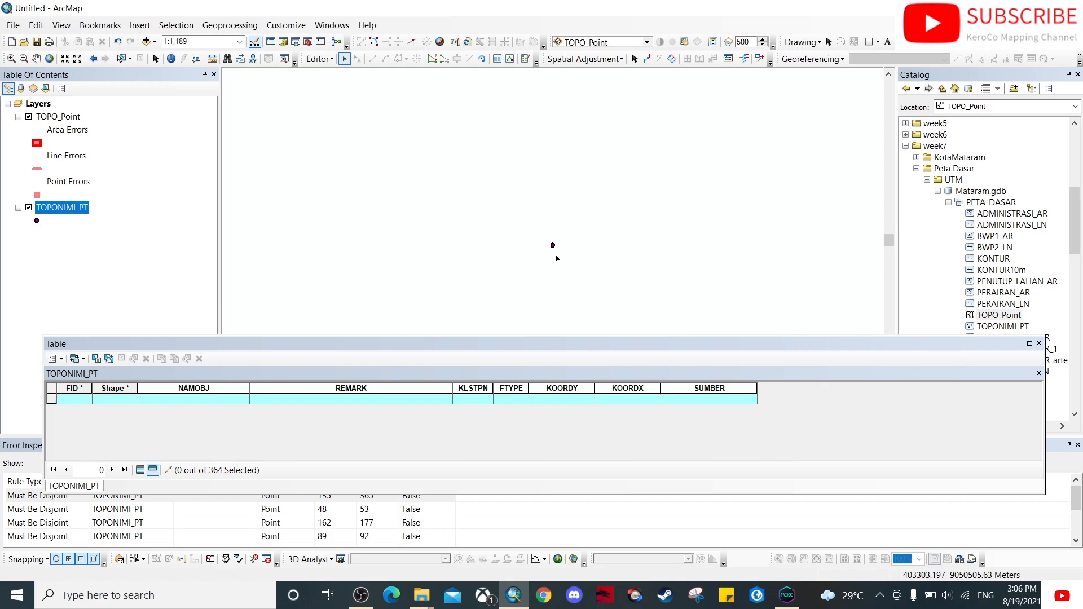
Select the overlapping points of the error between features 135 and 365 and delete the KARANGSAMPALAN record with FID 365.
right_click(31, 499)
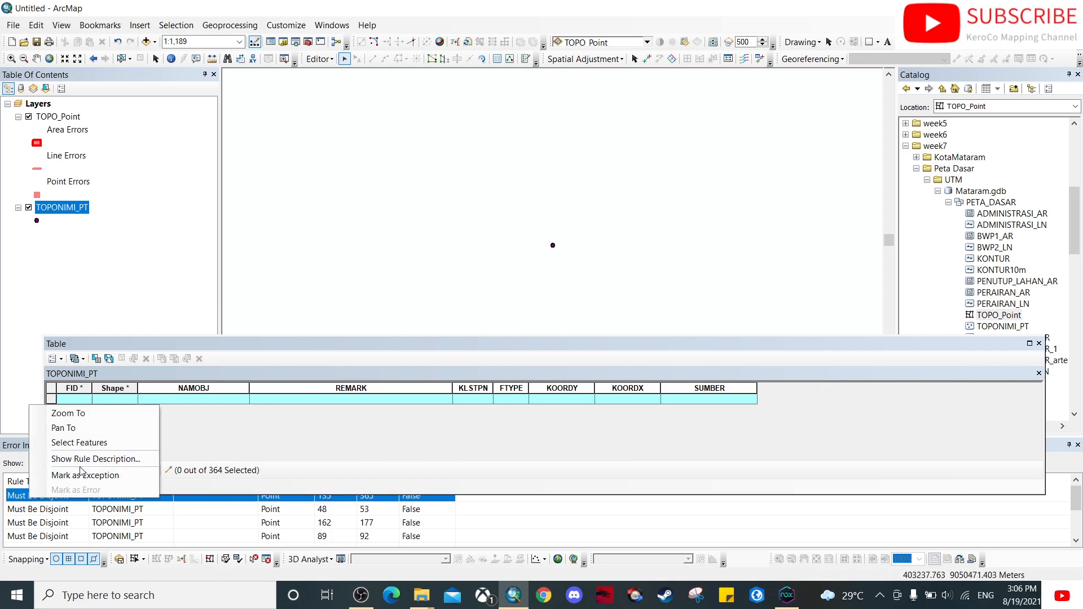
click(88, 410)
drag(508, 189, 611, 282)
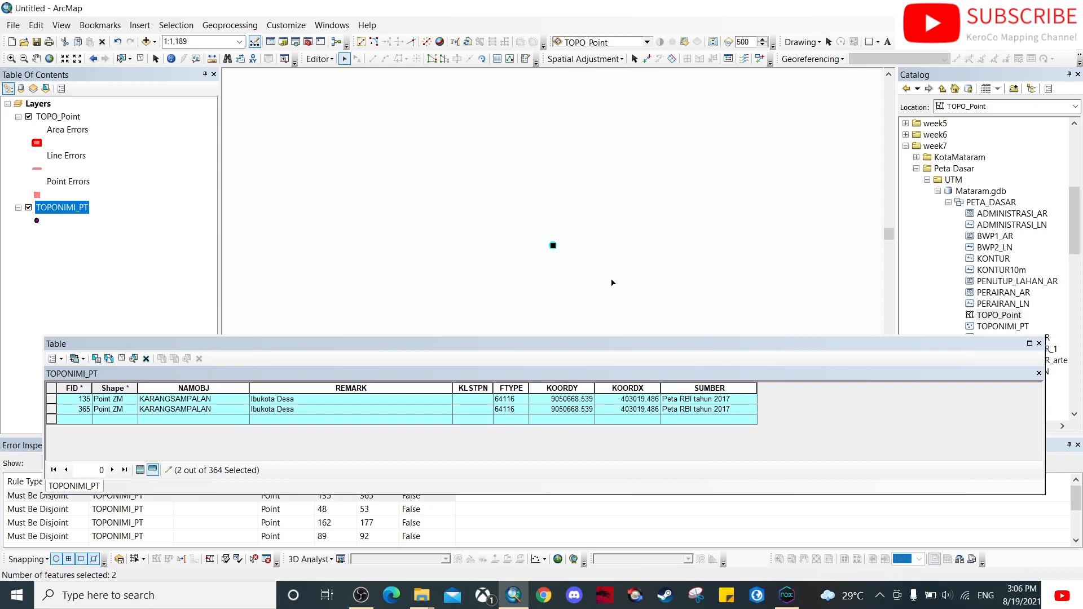
click(52, 410)
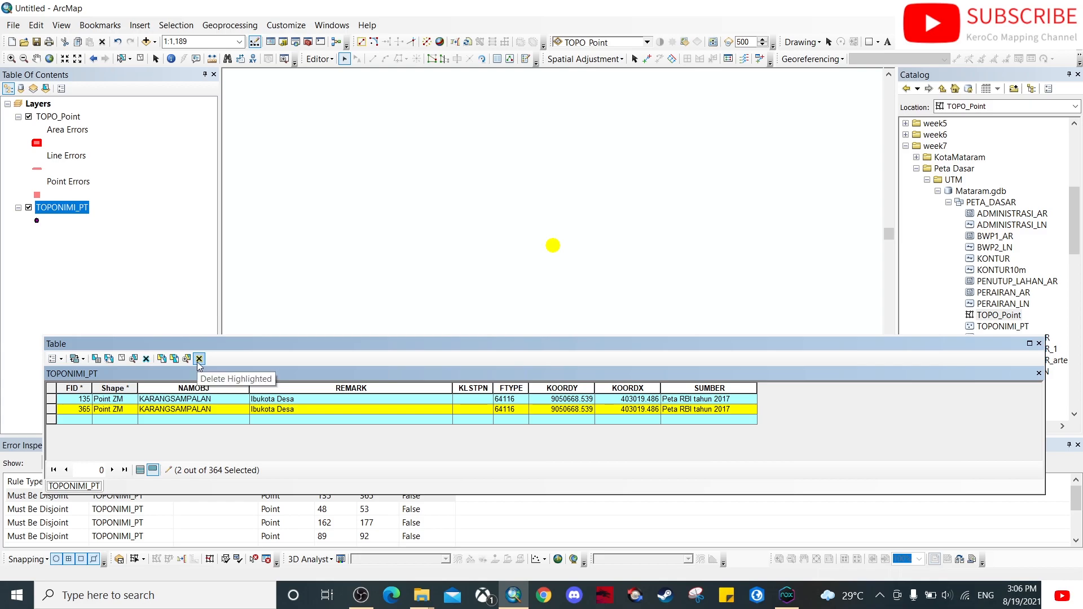
click(198, 359)
click(483, 243)
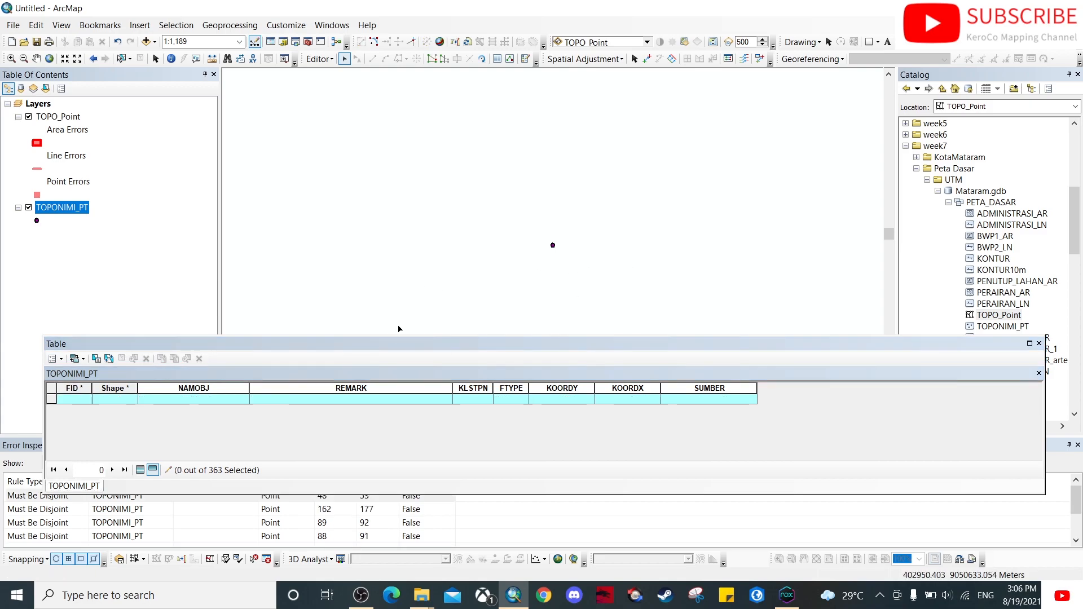
Close the attribute table and look over the remaining Must Be Disjoint errors in the error list and on the map.
scroll(182, 529, down, 3)
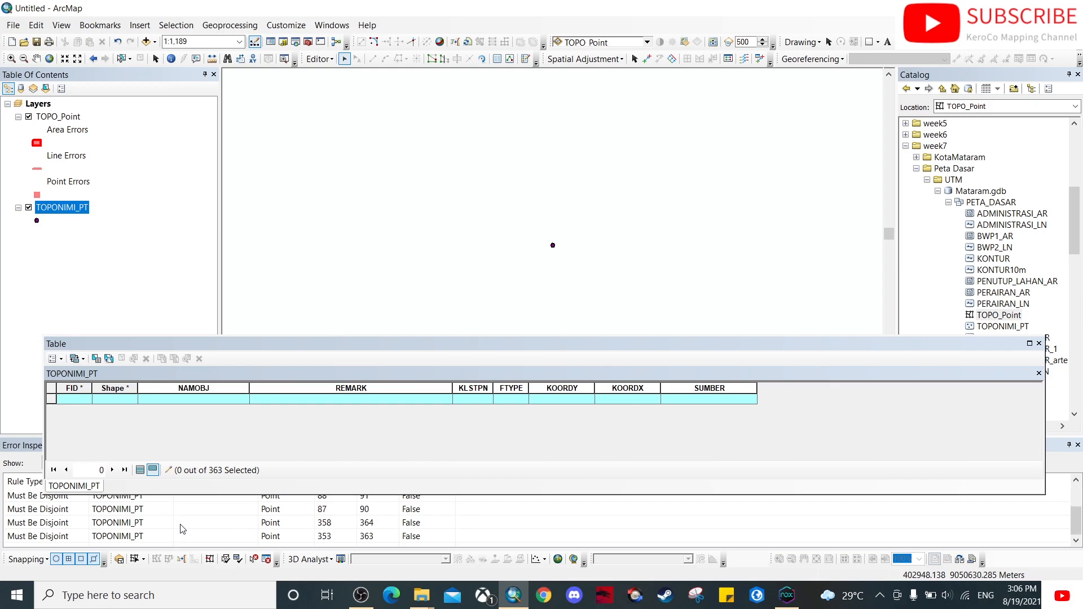
scroll(183, 529, up, 1)
click(1039, 343)
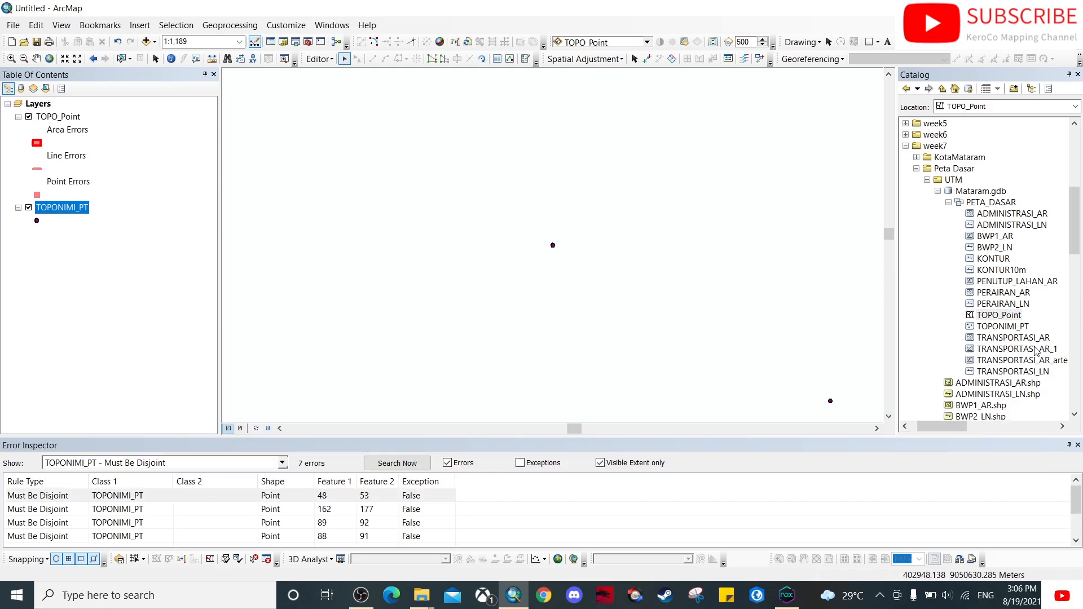
scroll(540, 309, up, 3)
scroll(540, 309, up, 2)
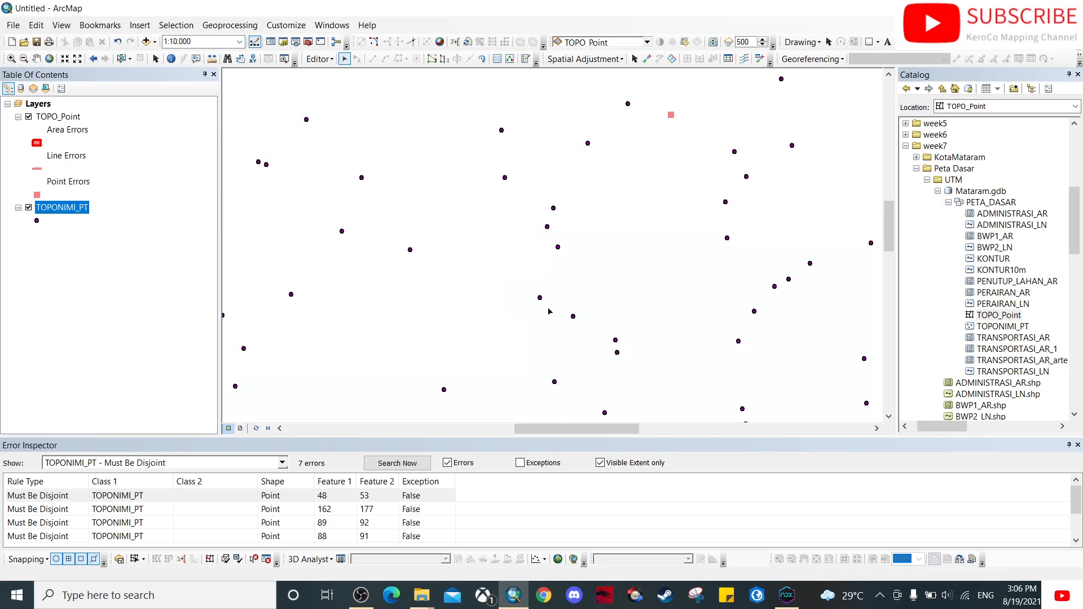
scroll(533, 222, up, 1)
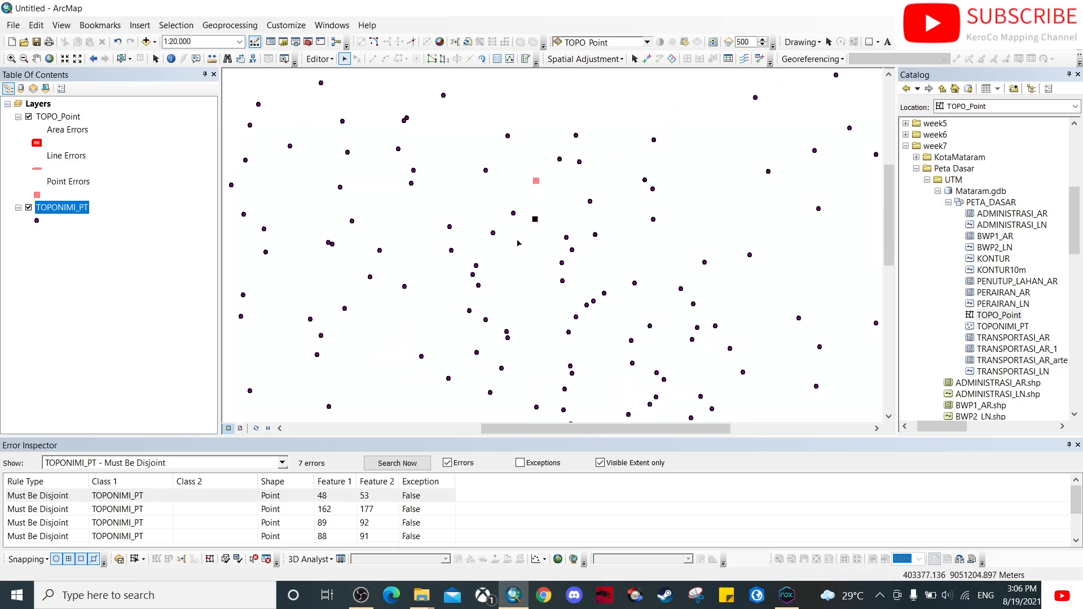
drag(523, 228, 465, 200)
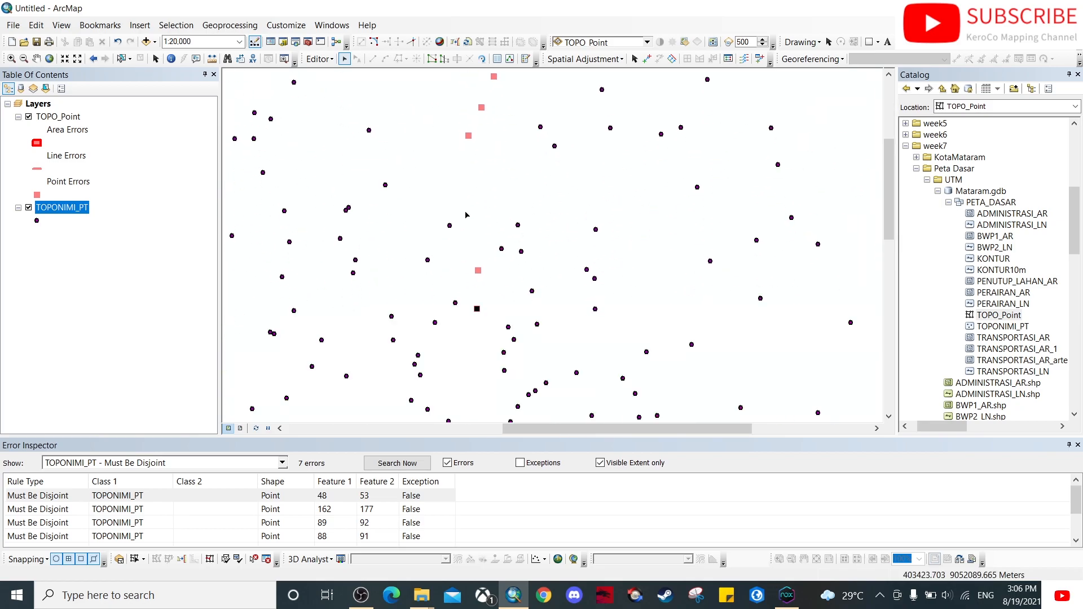
Select the overlapping points of the Must Be Disjoint error between features 48 and 53 and open the TOPONIMI_PT attribute table.
right_click(54, 501)
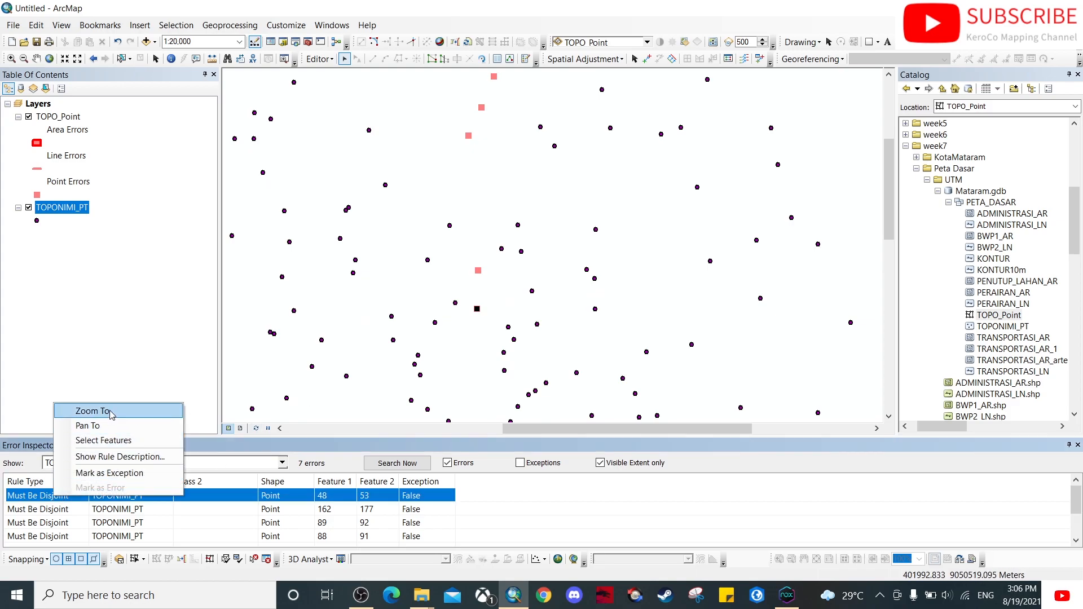
click(99, 410)
drag(533, 226, 585, 276)
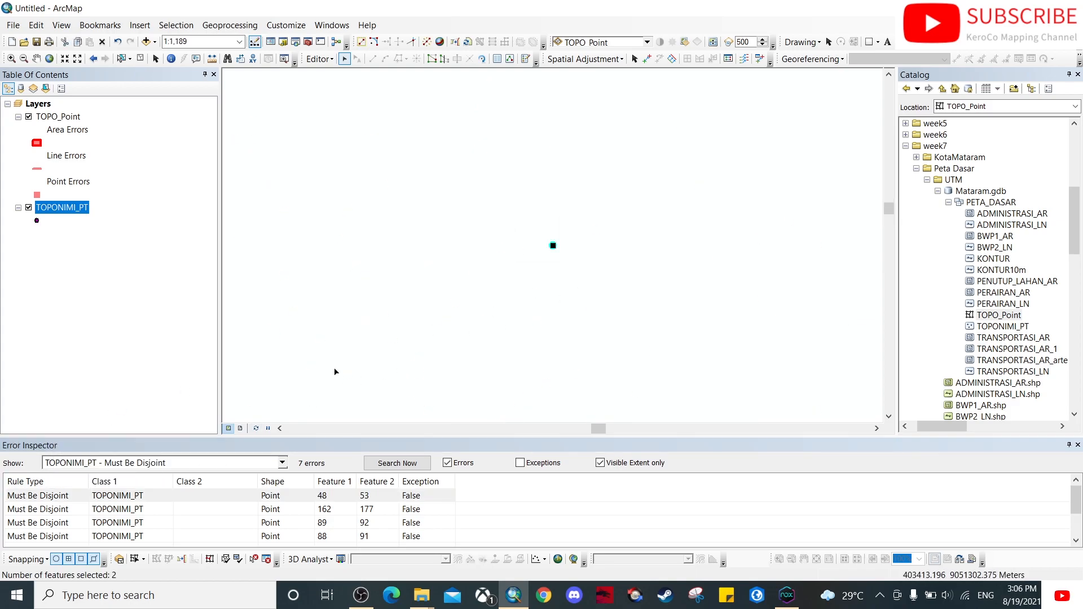
right_click(66, 211)
click(91, 246)
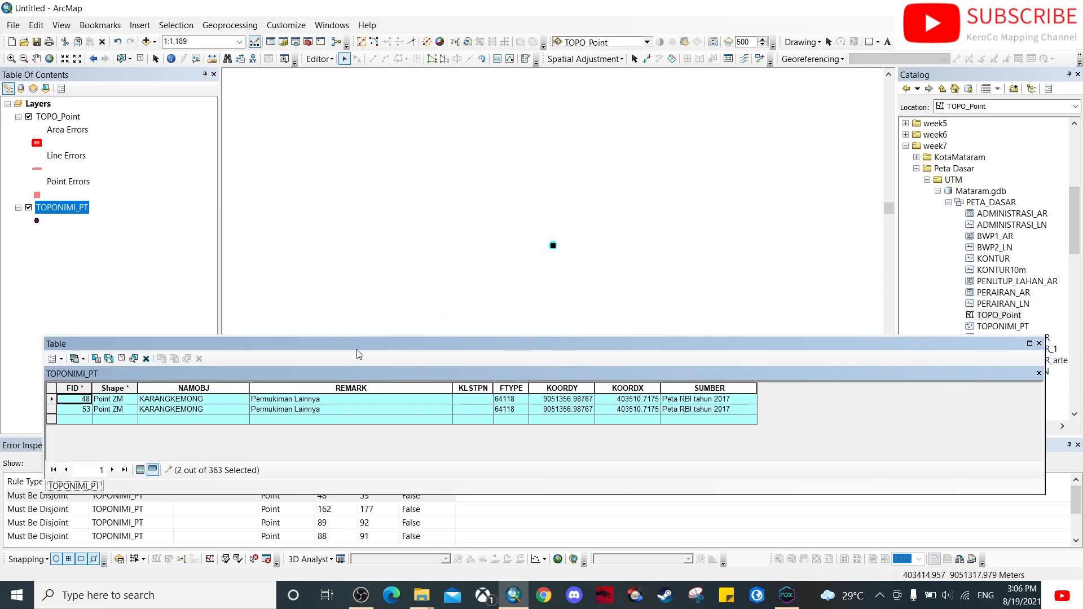
Delete the duplicate KARANGKEMONG record with FID 53.
click(51, 413)
click(51, 403)
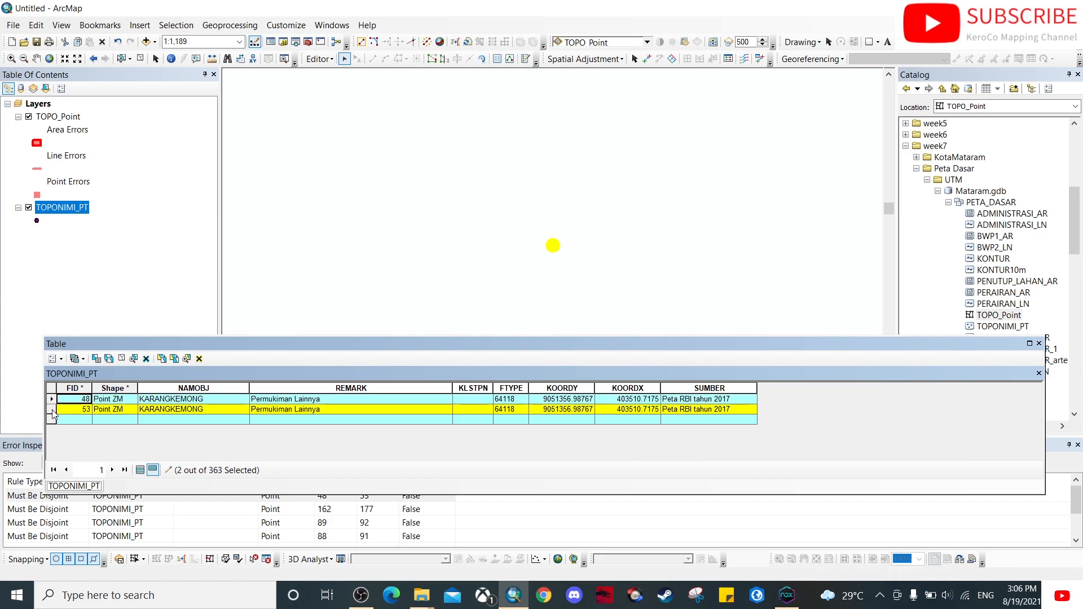
click(199, 359)
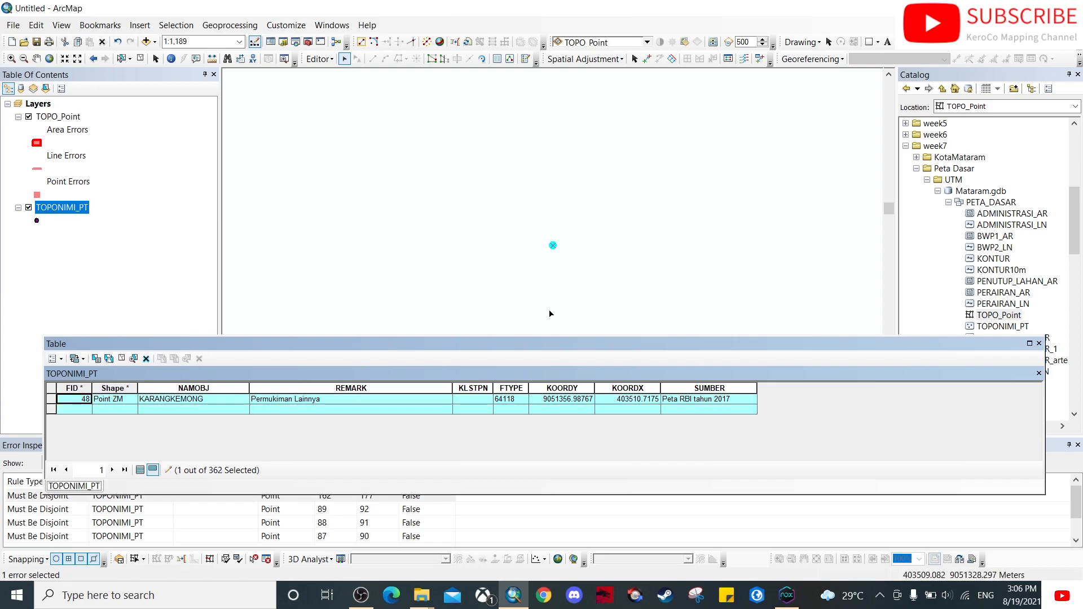
Zoom to the Must Be Disjoint error between features 162 and 177, select its overlapping points, and delete the MONJOKBARU record with FID 177.
right_click(39, 497)
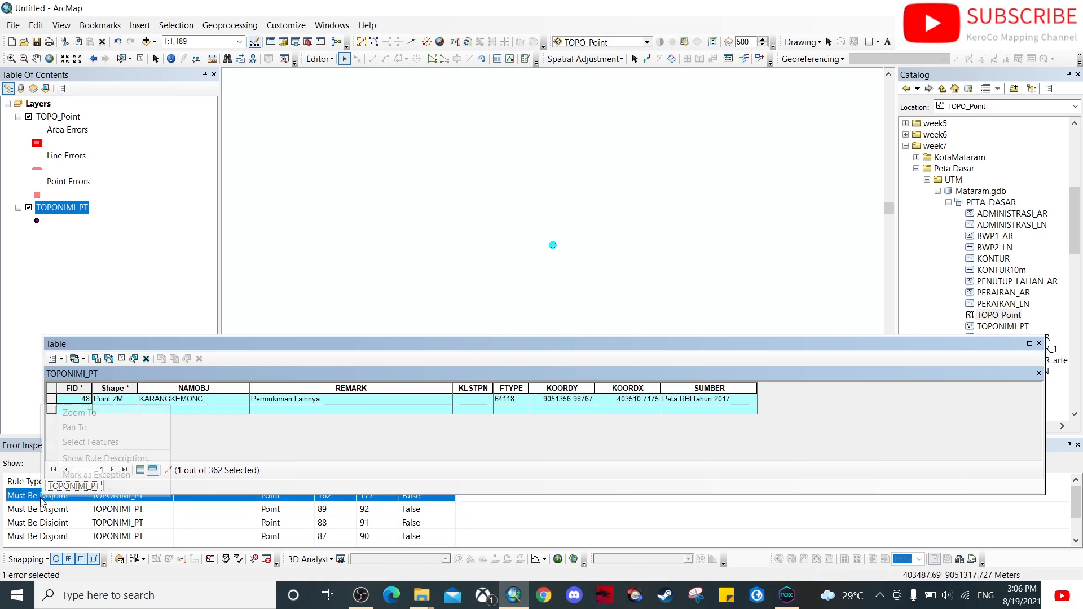
click(103, 415)
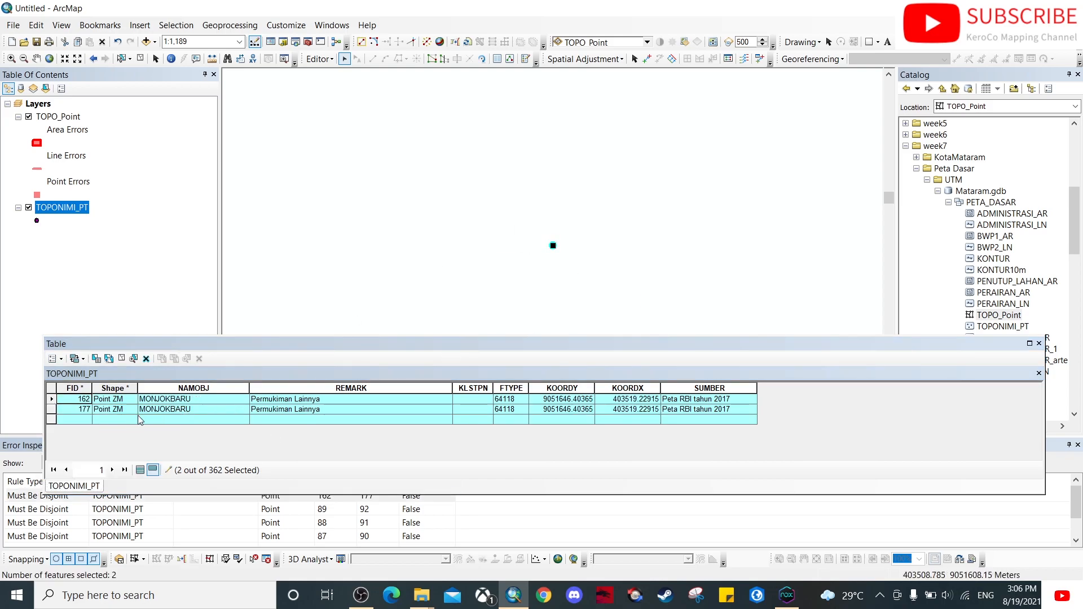
click(51, 410)
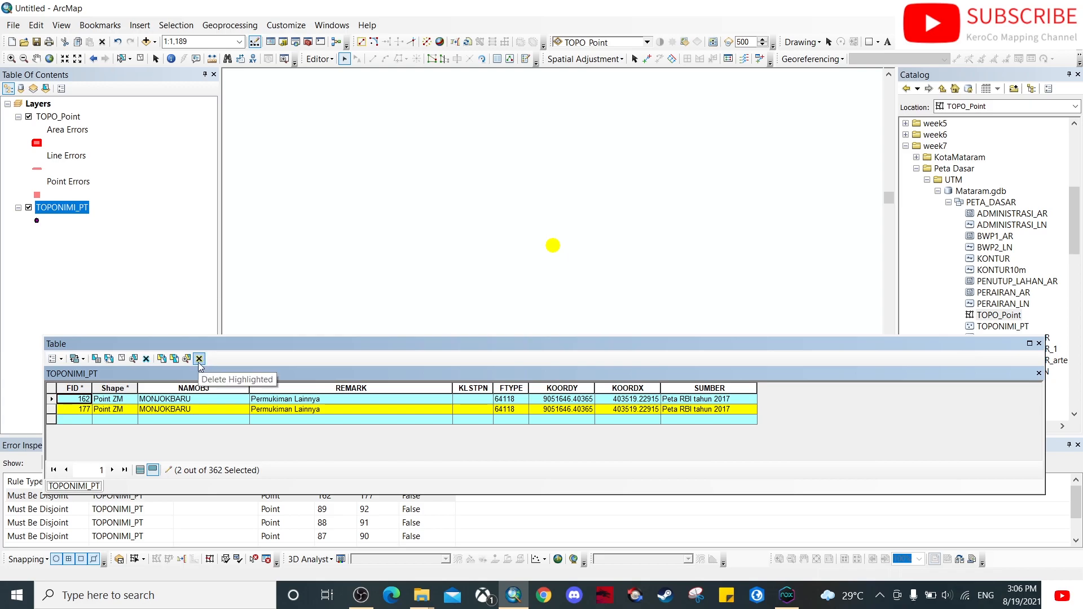
click(198, 360)
Select the overlapping points of the error between features 89 and 92 and delete the SAYANGSAYANG record with FID 92.
right_click(26, 496)
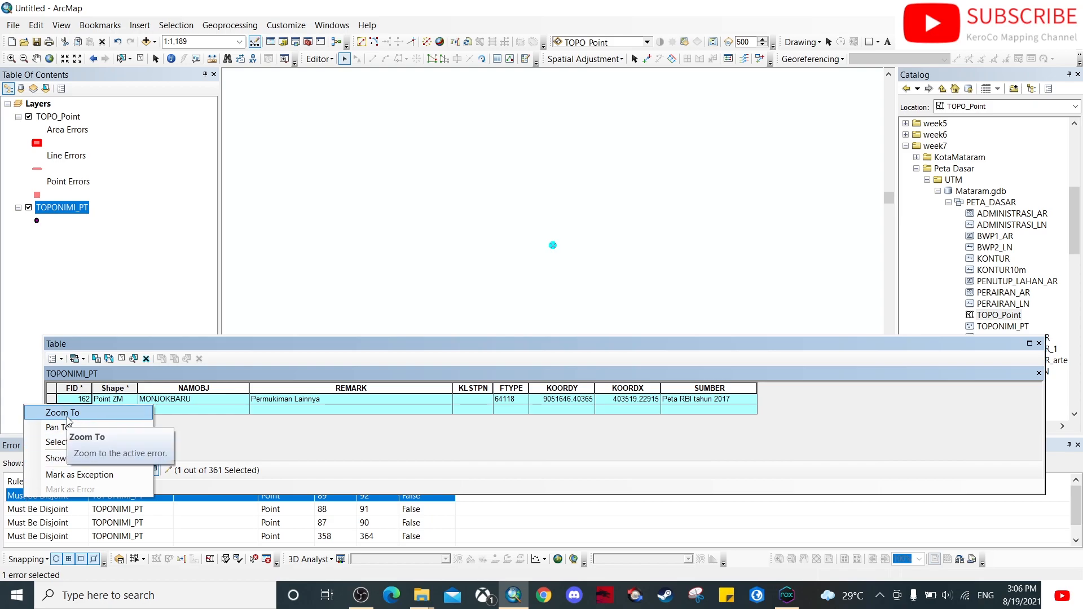
click(67, 416)
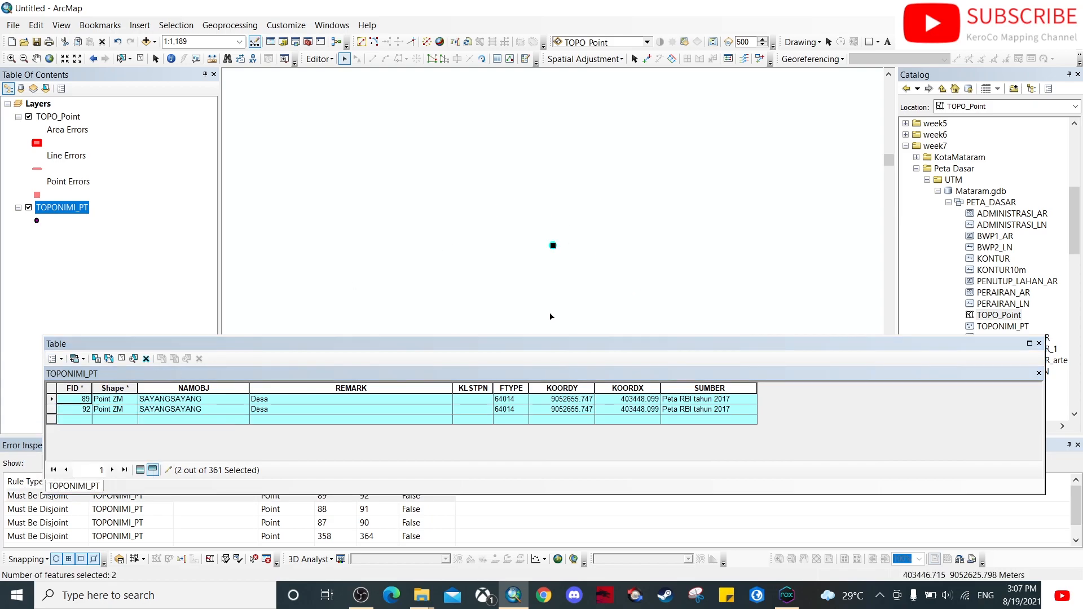
click(52, 410)
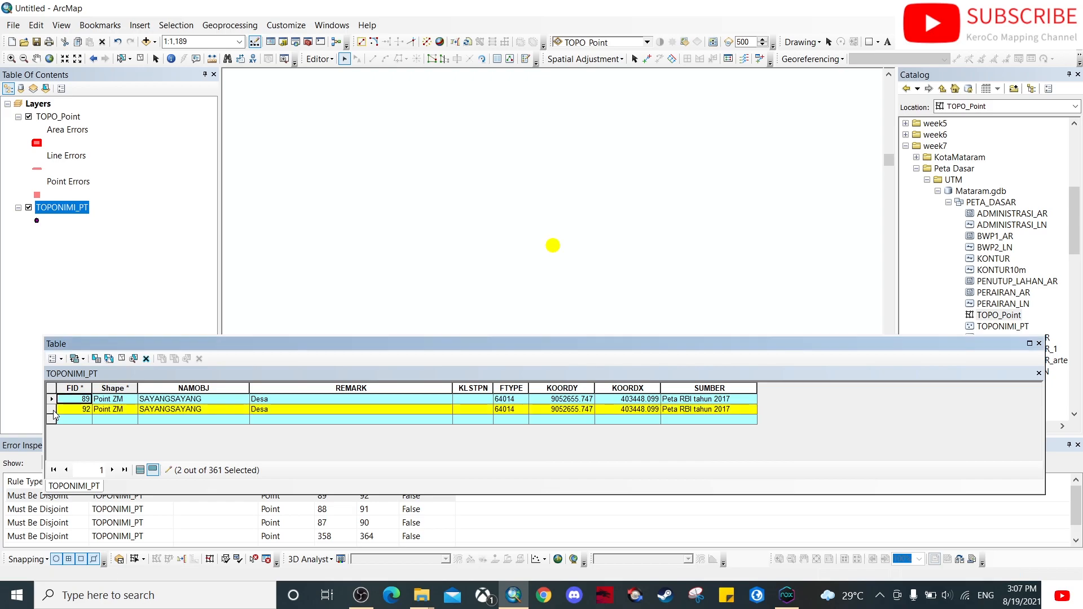
right_click(53, 413)
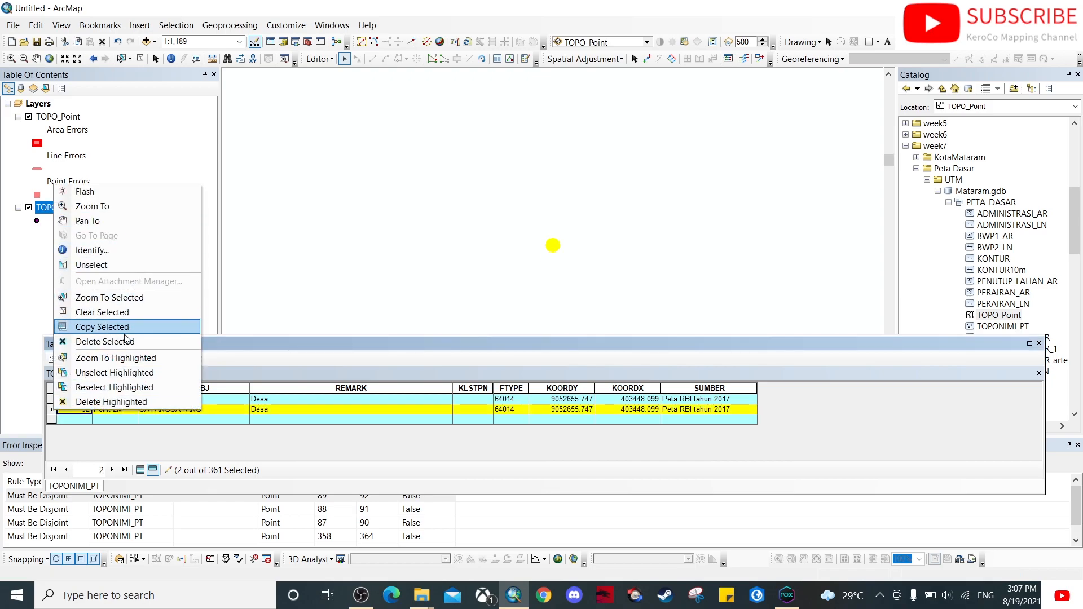
click(296, 364)
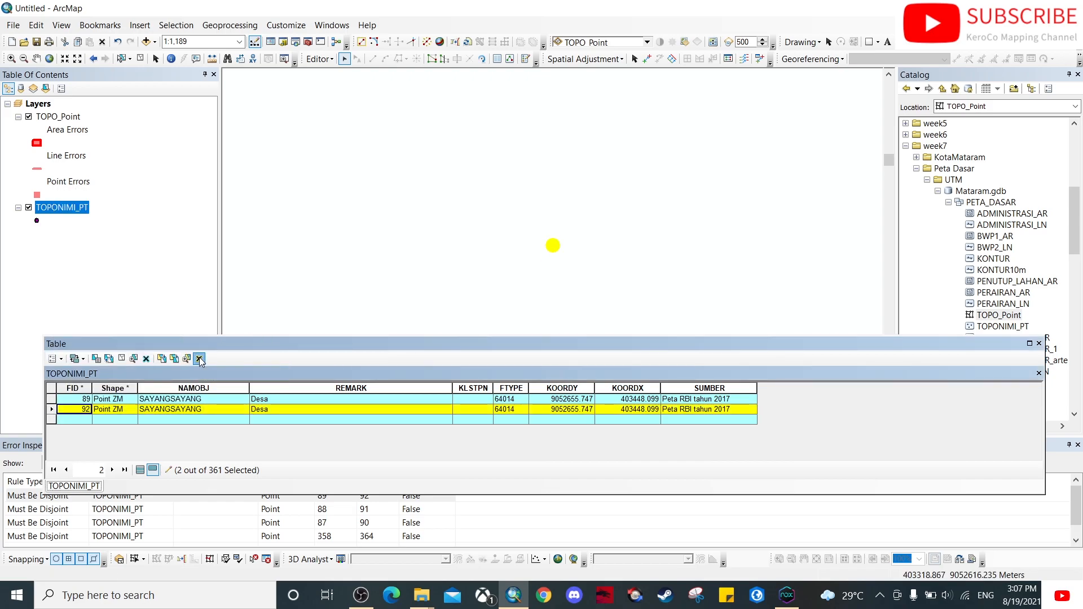
click(199, 359)
Select the overlapping points of the error between features 88 and 91 and delete the DASANKULUH record with FID 91.
right_click(23, 501)
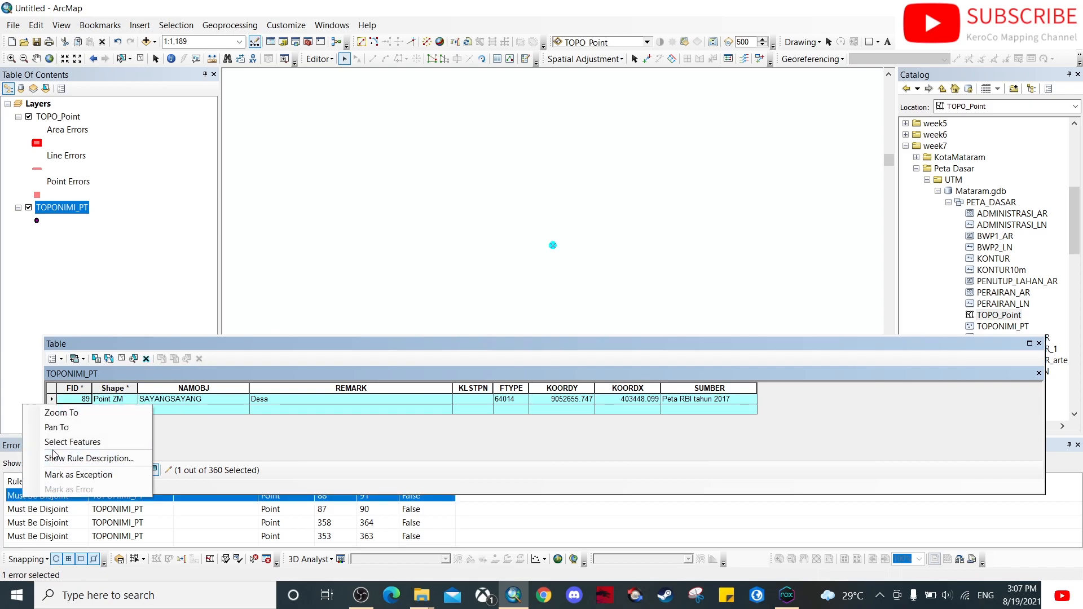
click(73, 439)
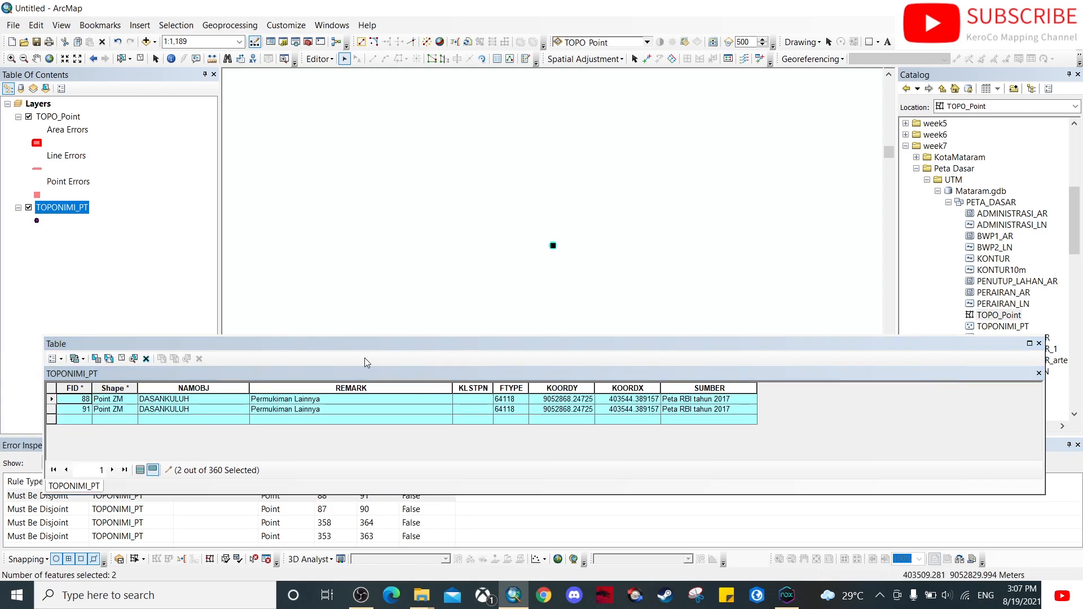
click(50, 409)
click(203, 362)
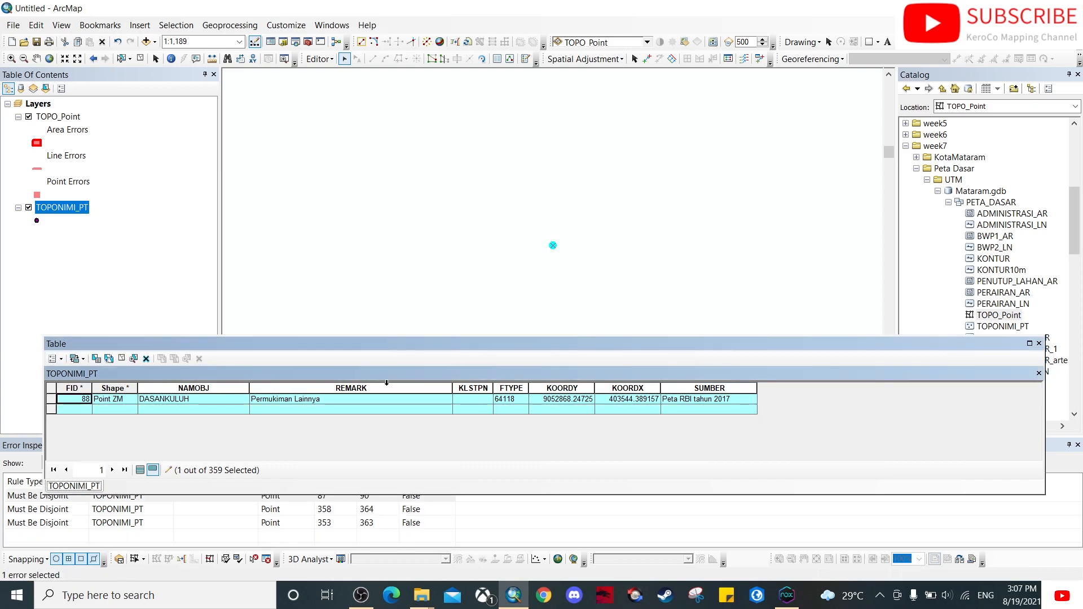
Select the overlapping points of the error between features 87 and 90 and delete the GEGUTUTAKREBAN record with FID 90.
click(23, 496)
right_click(21, 495)
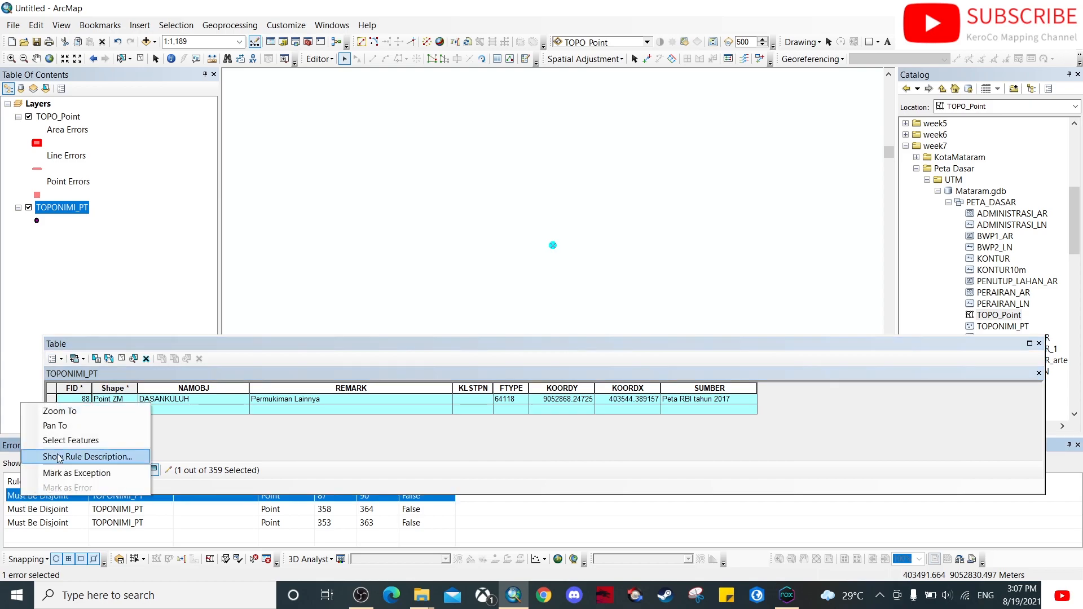
click(74, 415)
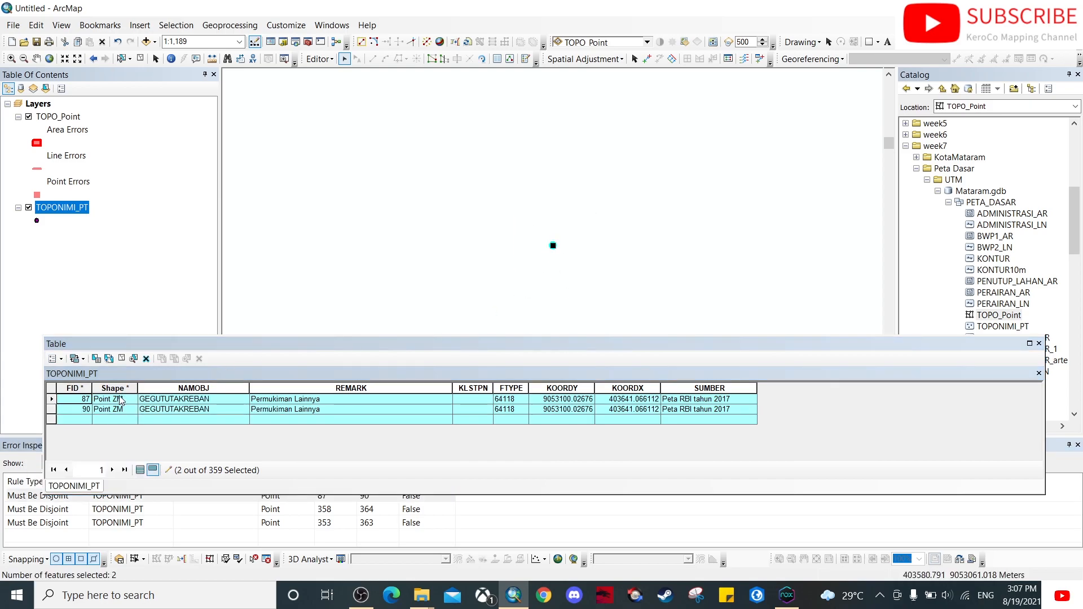
click(50, 409)
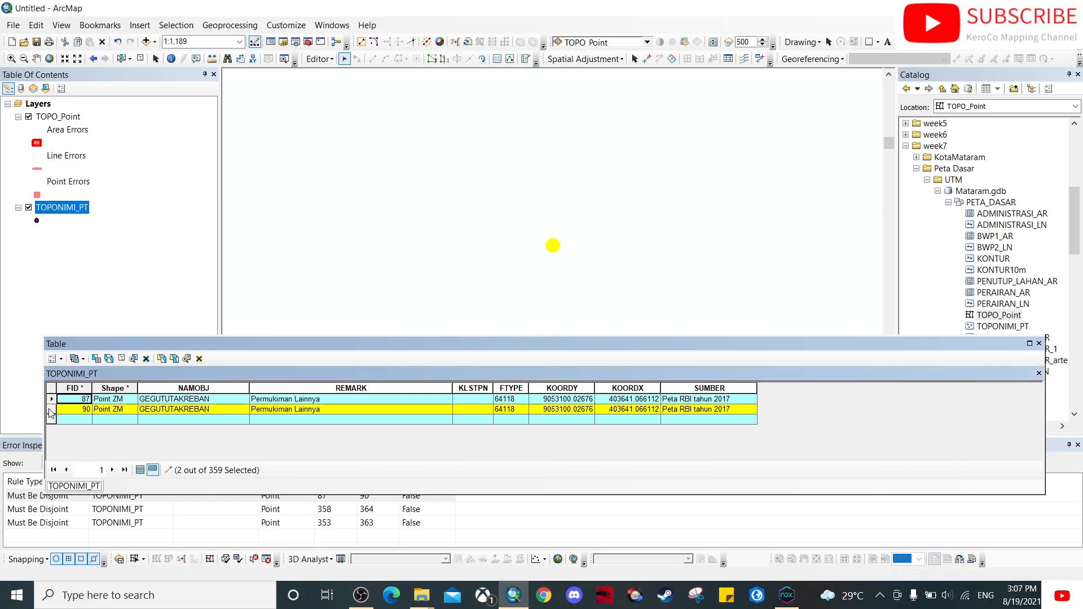
click(199, 359)
Select the overlapping points of the error between features 358 and 364 and delete the GEGUTU TIMUR record with FID 364.
click(31, 496)
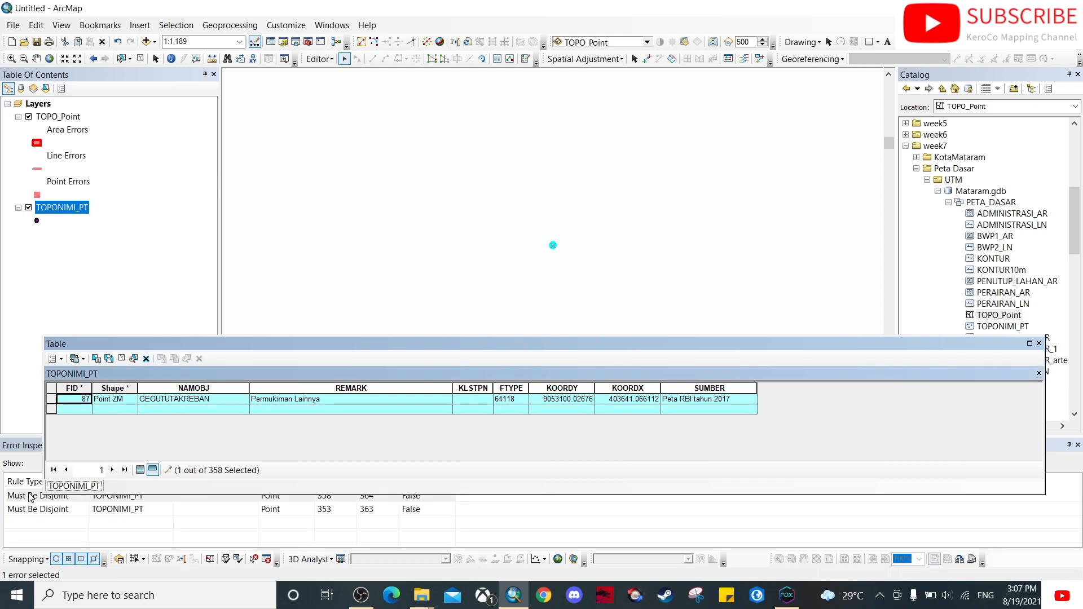
right_click(31, 497)
click(60, 407)
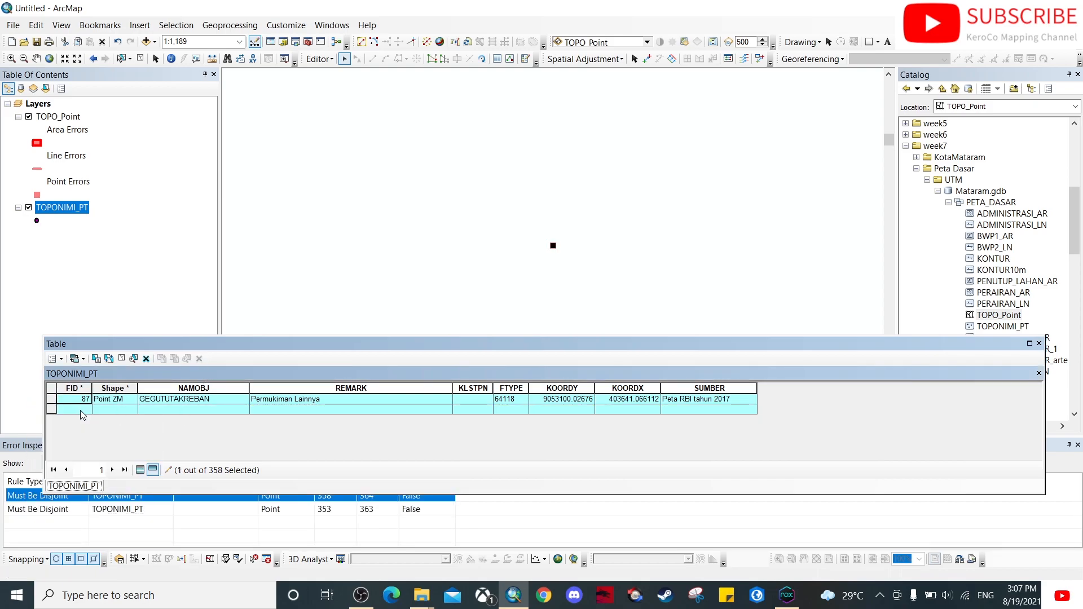
drag(529, 225, 575, 263)
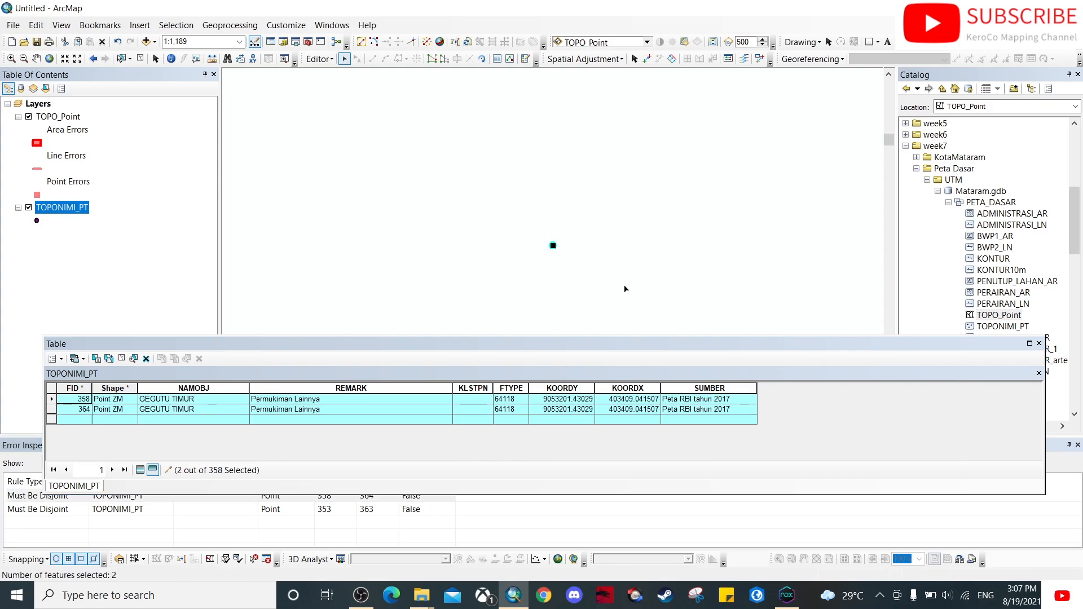
click(51, 410)
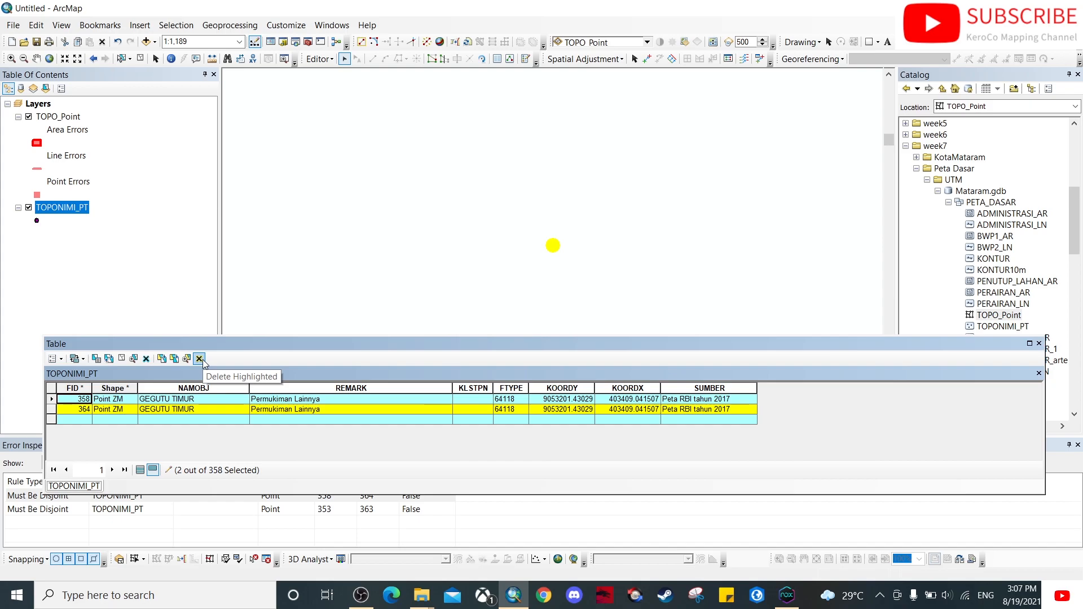
click(199, 358)
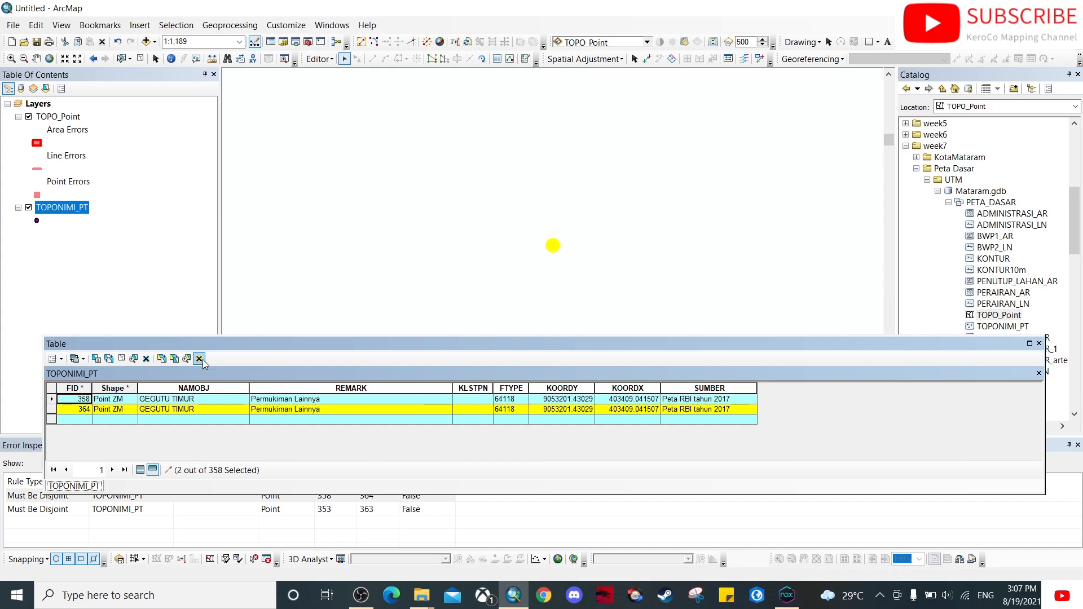
Zoom to the error between features 353 and 363, close the attribute table, and revalidate the topology in the current extent.
right_click(21, 499)
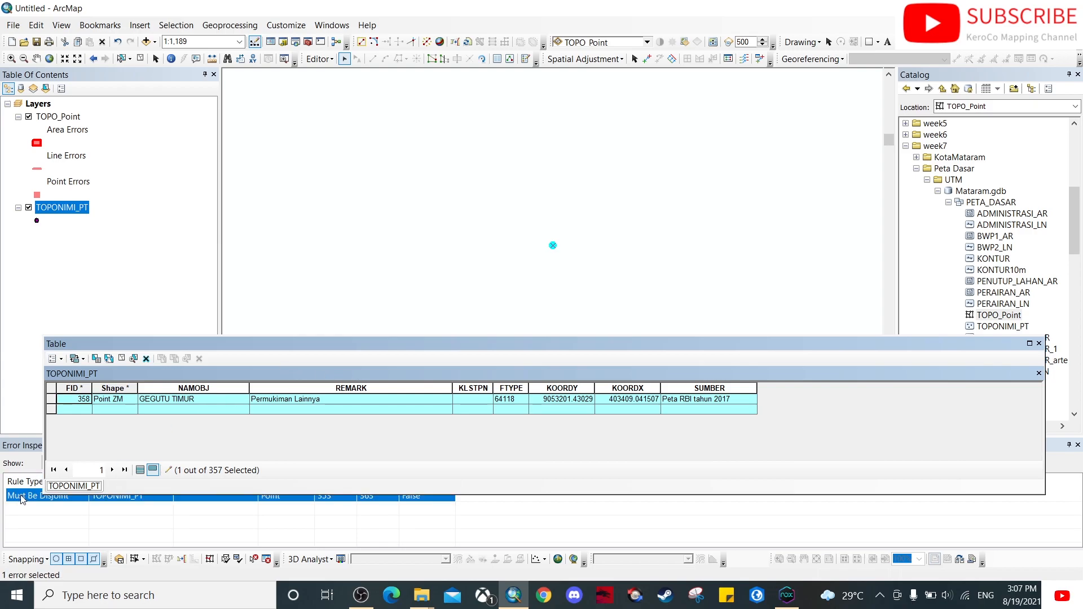
click(97, 411)
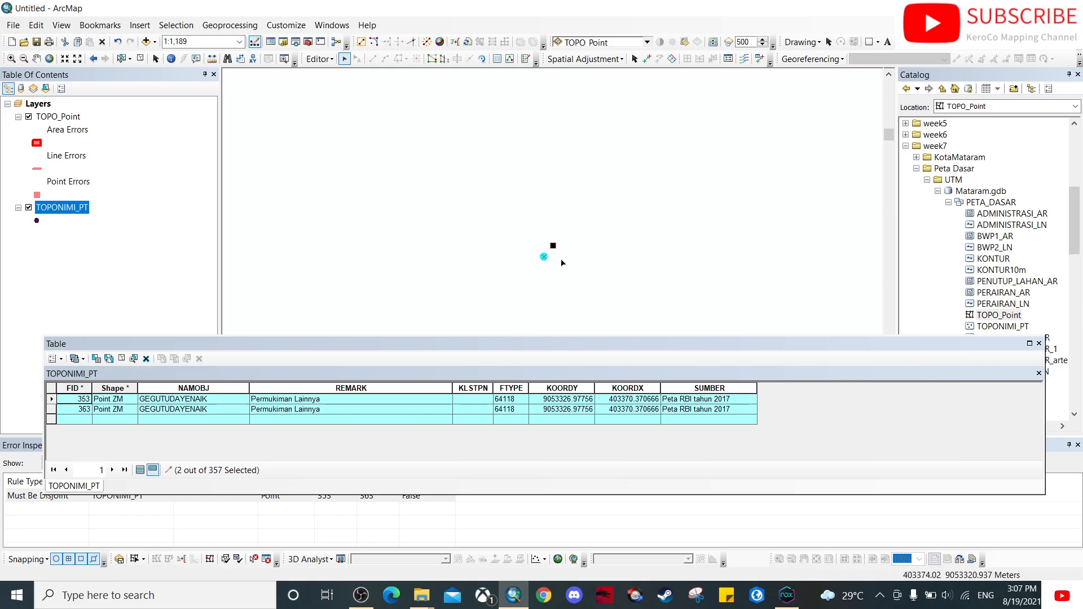
click(562, 263)
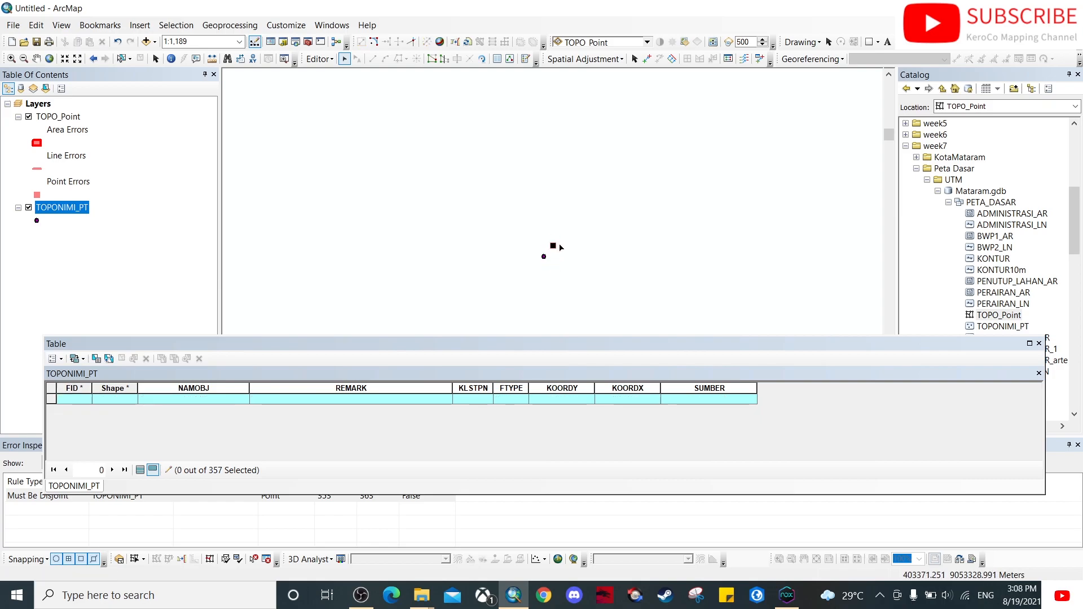
click(24, 499)
right_click(23, 501)
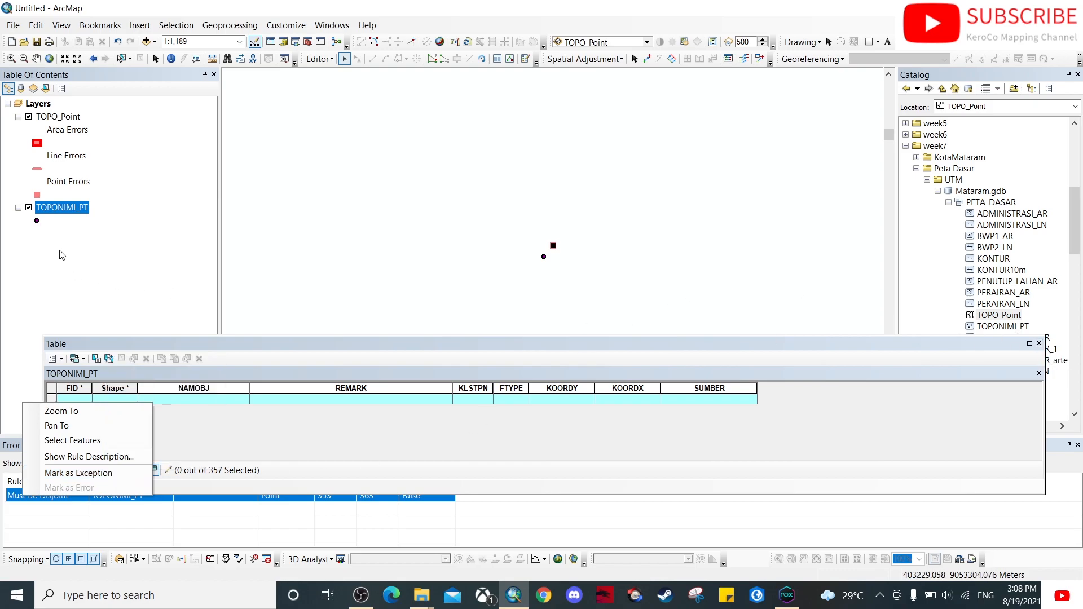
click(1039, 343)
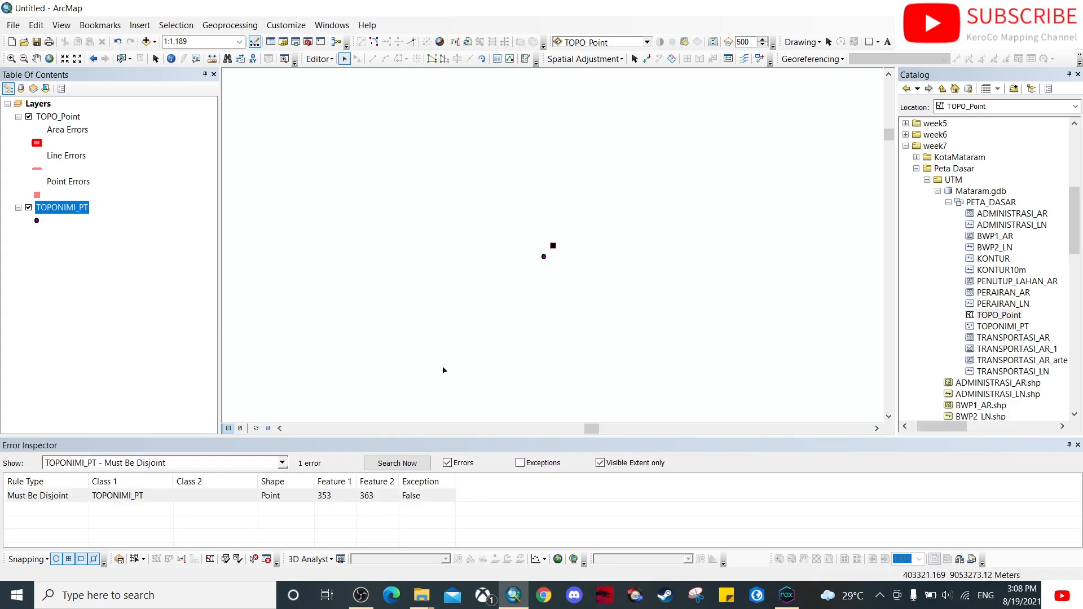
click(237, 560)
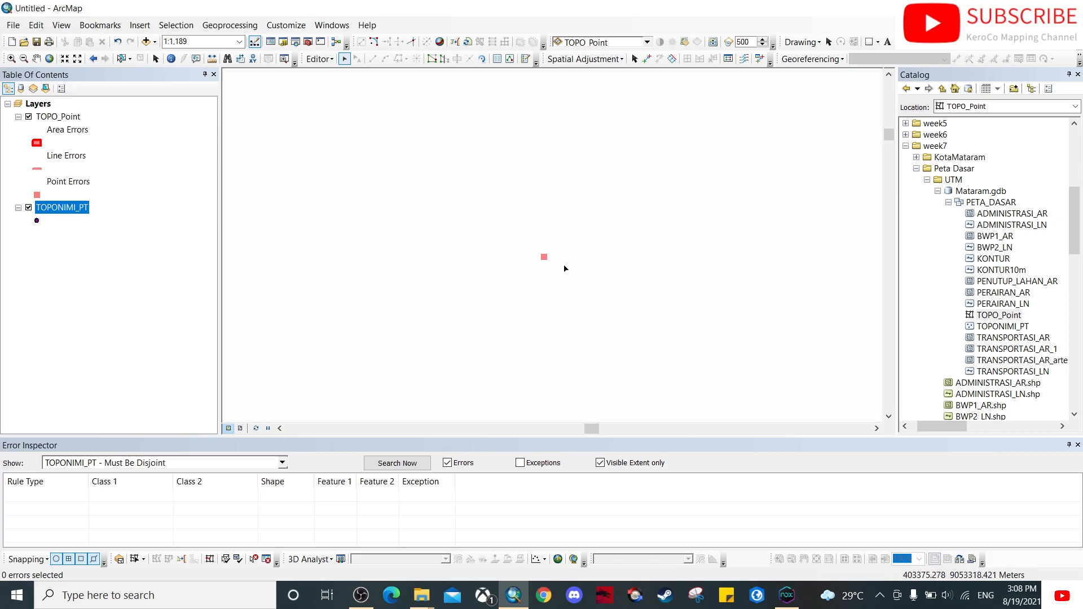
Select the overlapping points at the revalidated error, delete the GEGUTUDAYENAIK record with FID 363, and close the TOPONIMI_PT attribute table.
drag(508, 217, 582, 293)
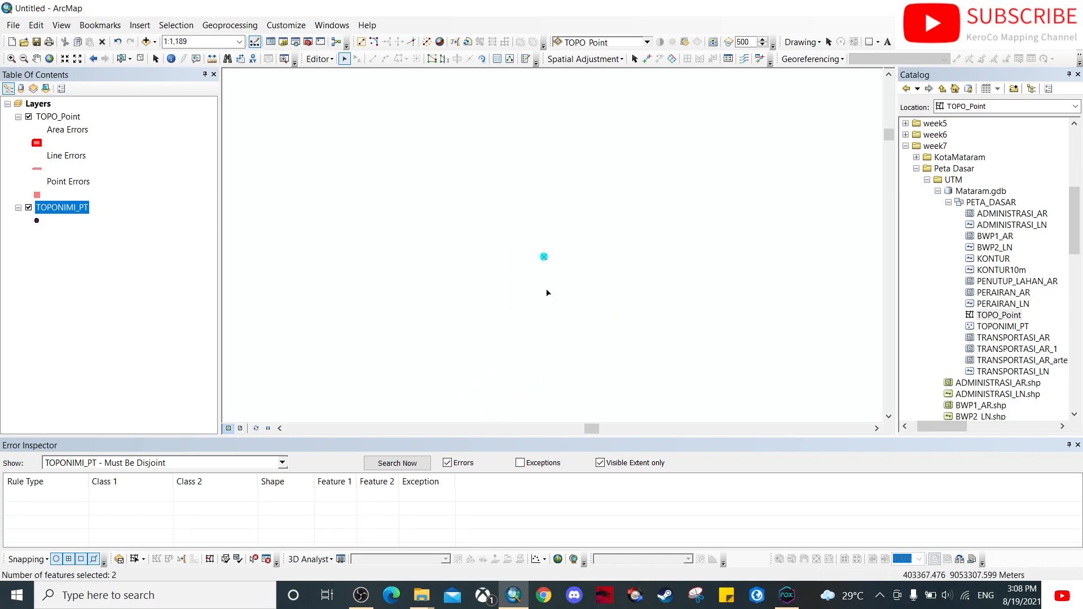
right_click(71, 207)
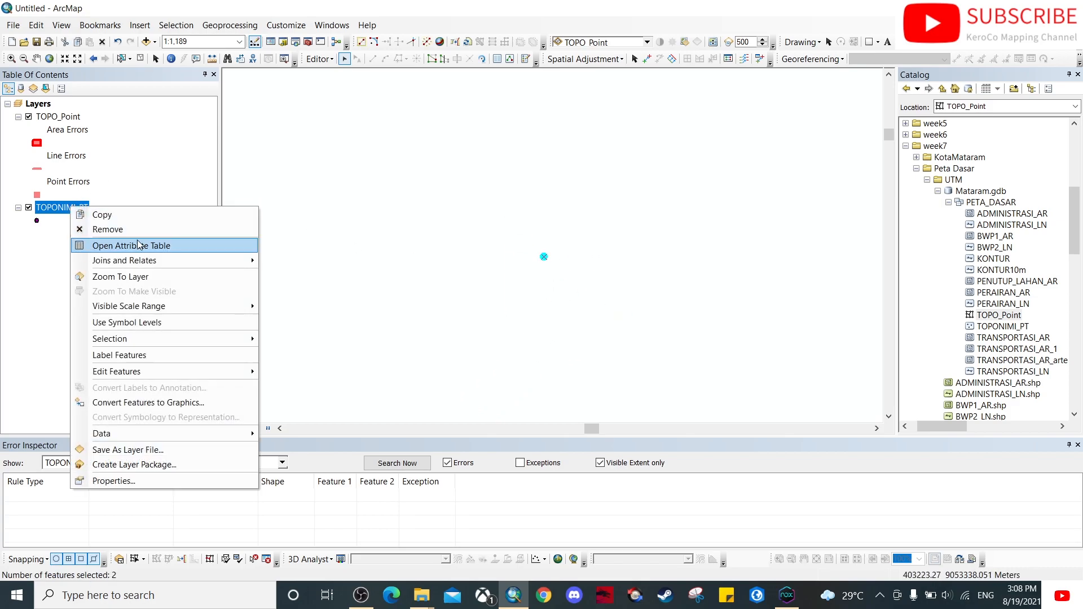
click(138, 245)
click(51, 408)
click(199, 359)
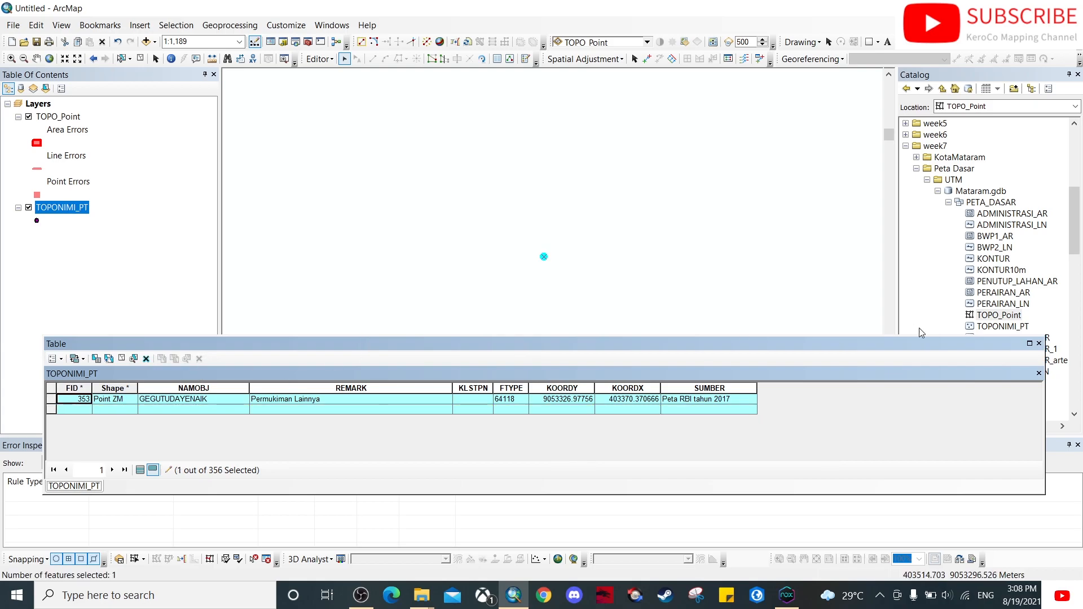
click(1038, 344)
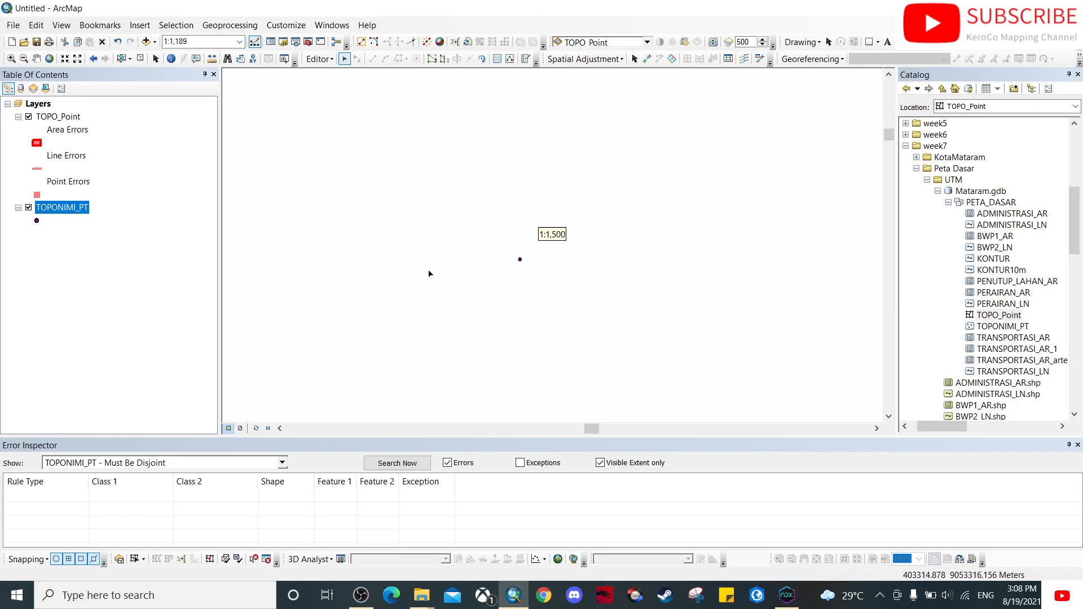
Zoom to the full extent of the TOPONIMI_PT layer and validate the topology in that extent.
scroll(466, 300, down, 5)
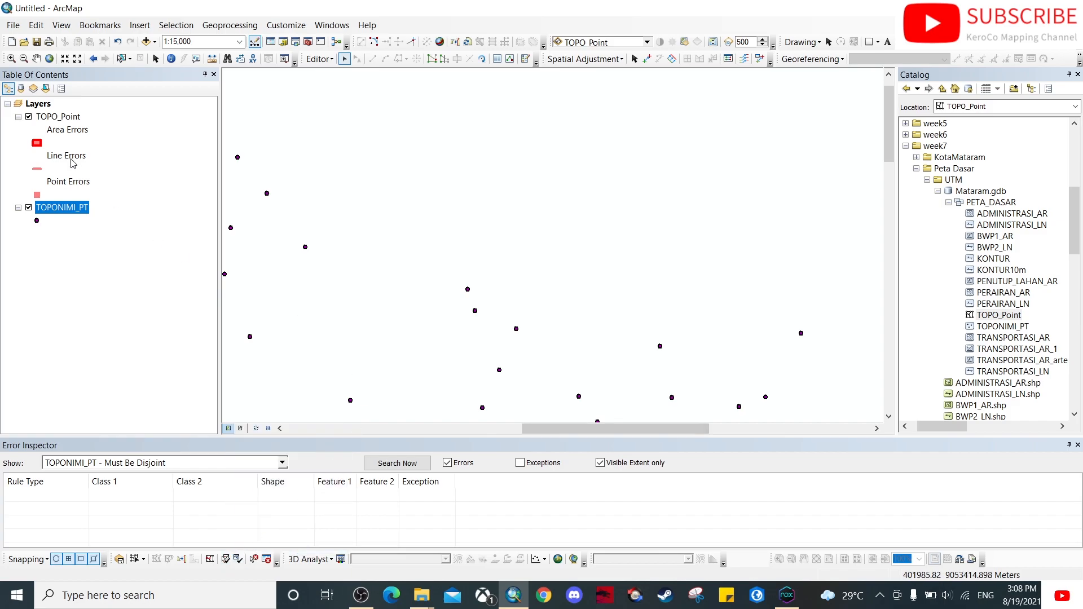
right_click(70, 209)
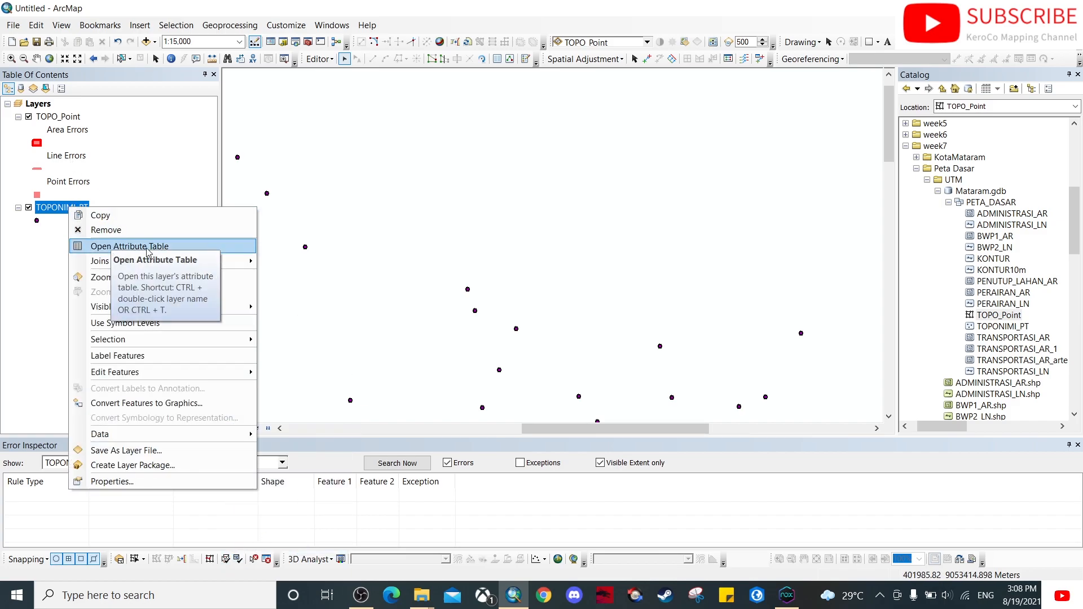
click(524, 362)
scroll(440, 341, up, 3)
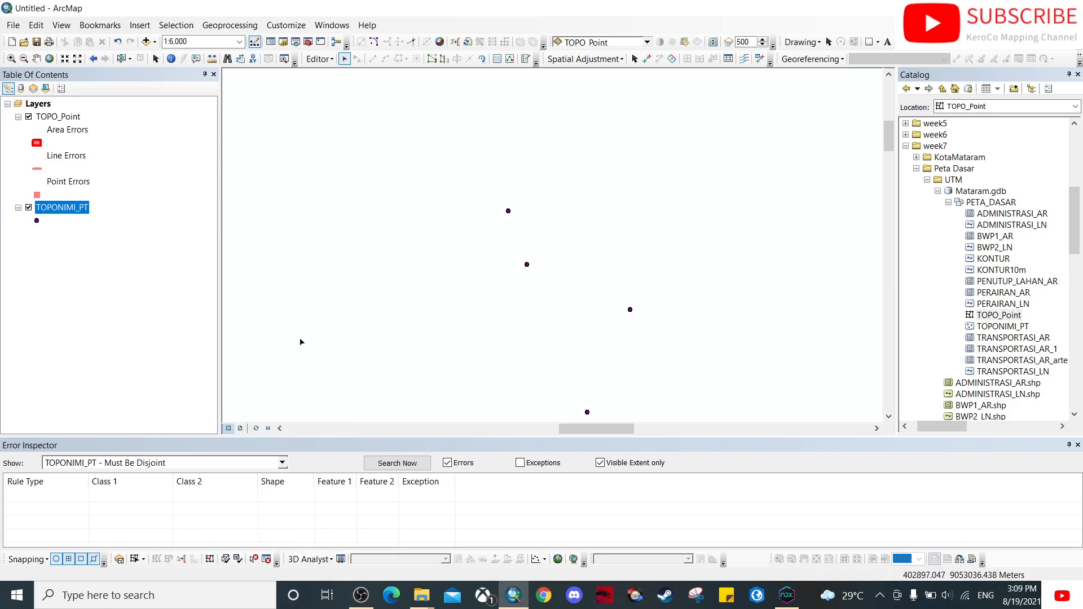
right_click(75, 207)
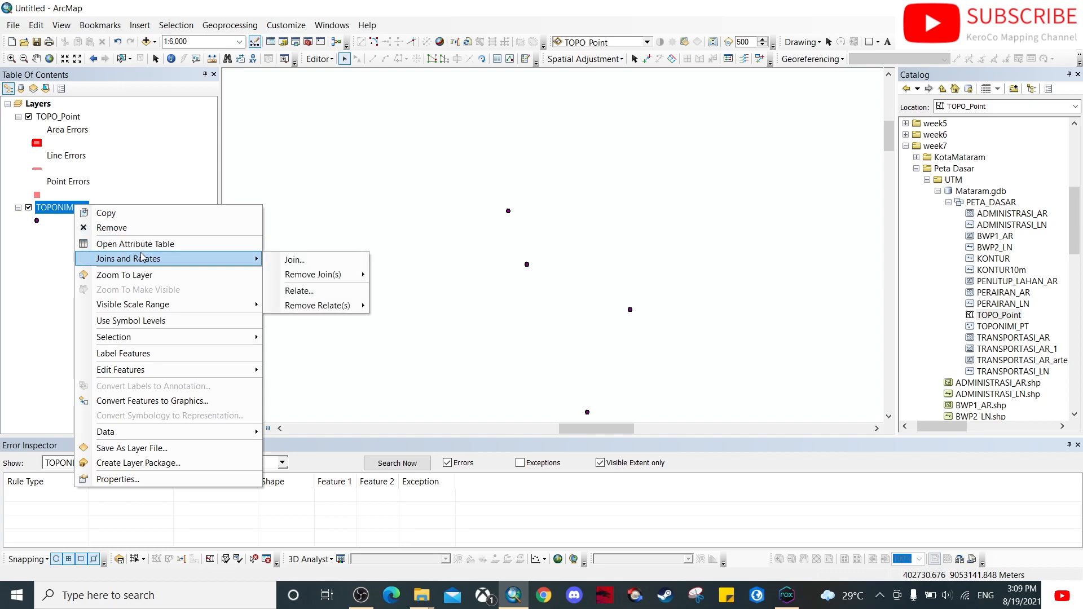
click(142, 275)
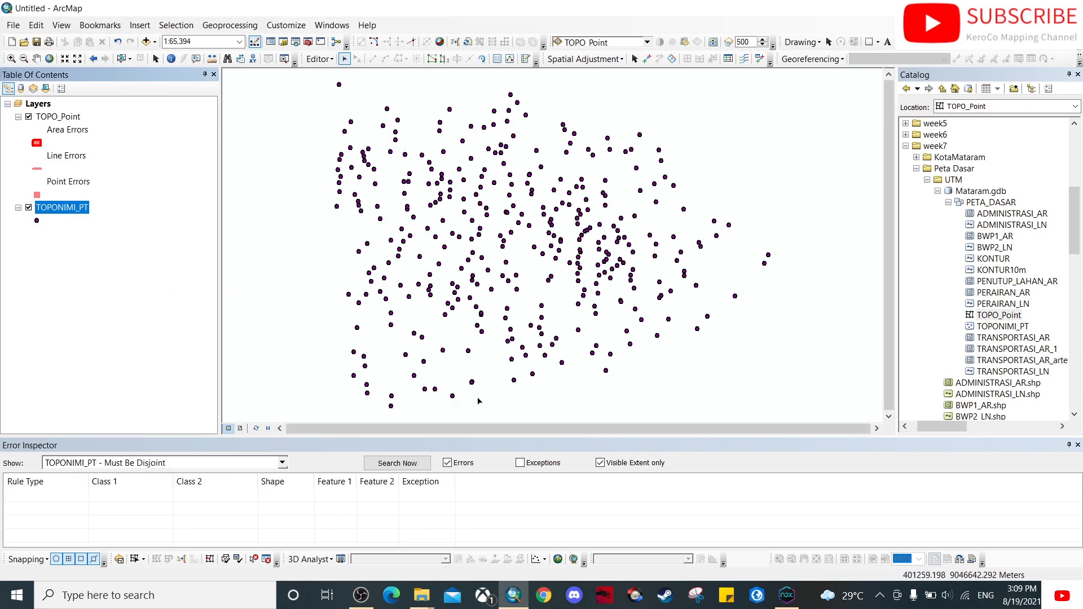
click(239, 561)
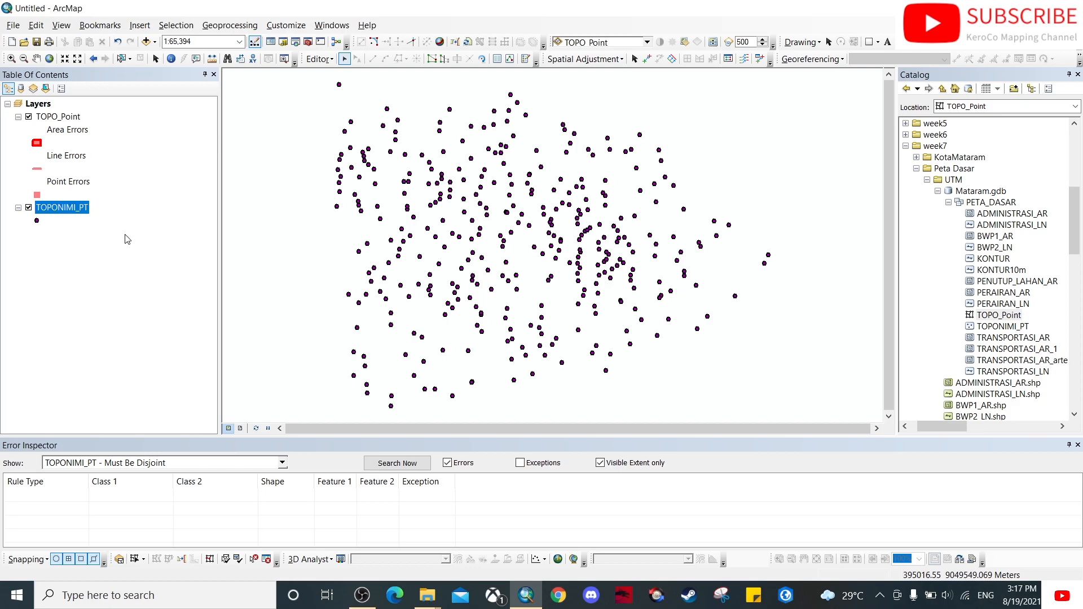
Remove the TOPONIMI_PT layer, saving its edits, and remove the TOPO_Point topology layer from the map.
right_click(75, 208)
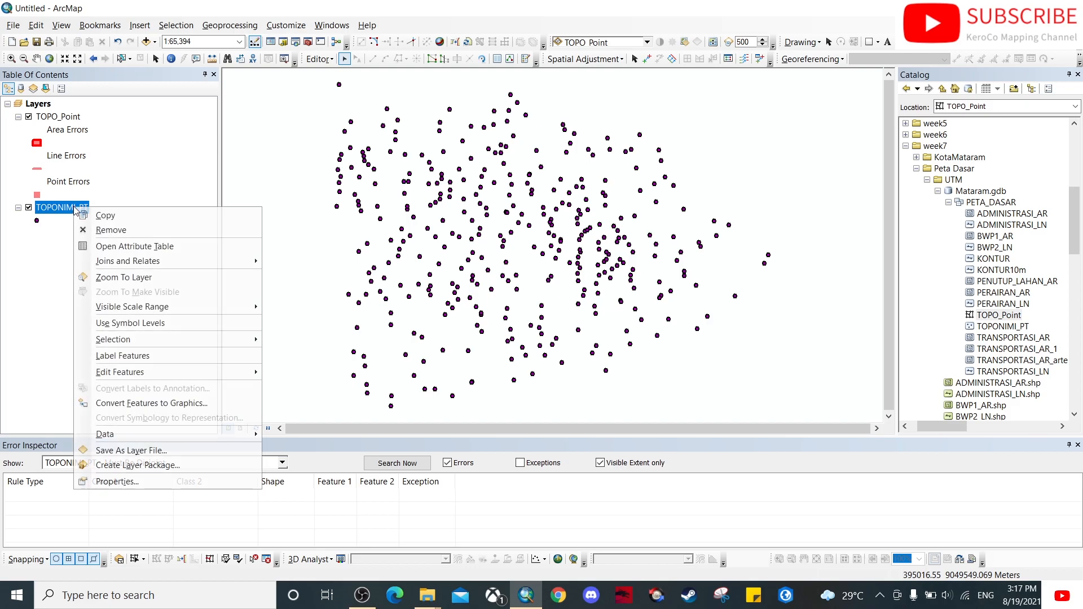
click(129, 231)
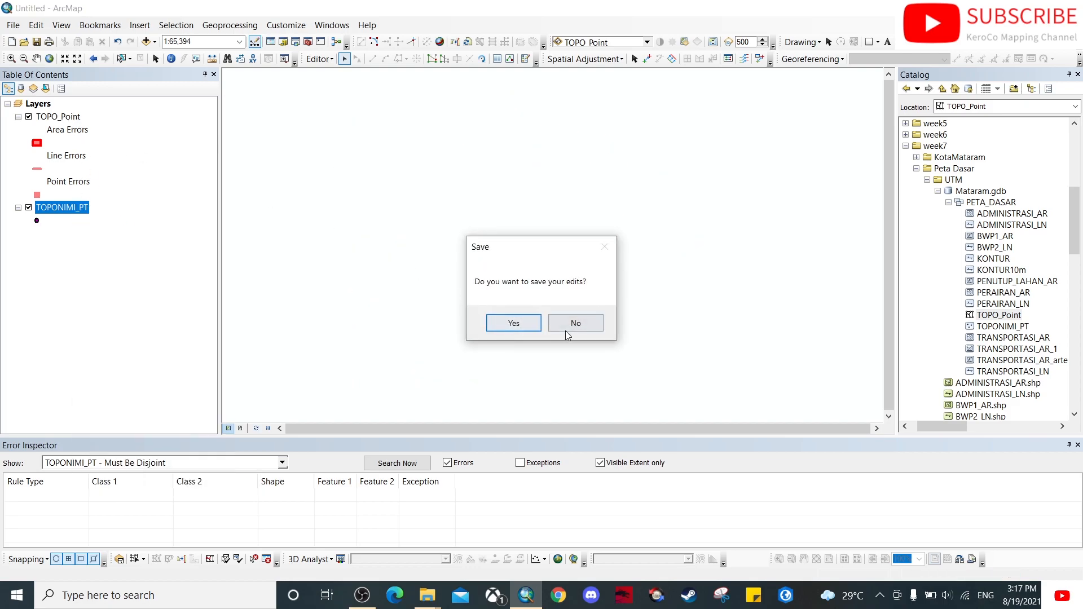
click(520, 325)
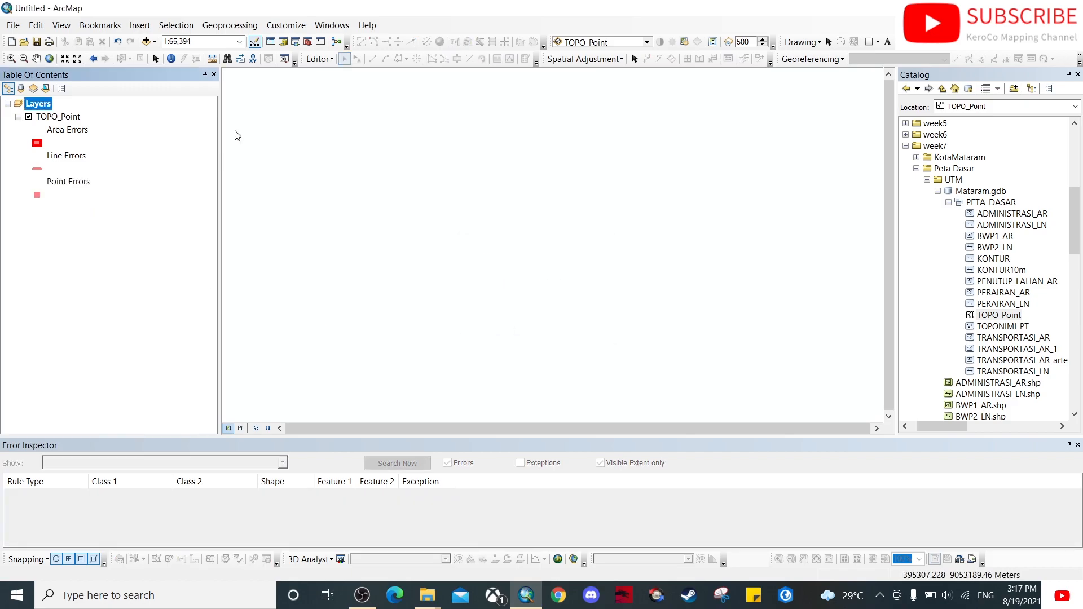
right_click(61, 117)
click(92, 139)
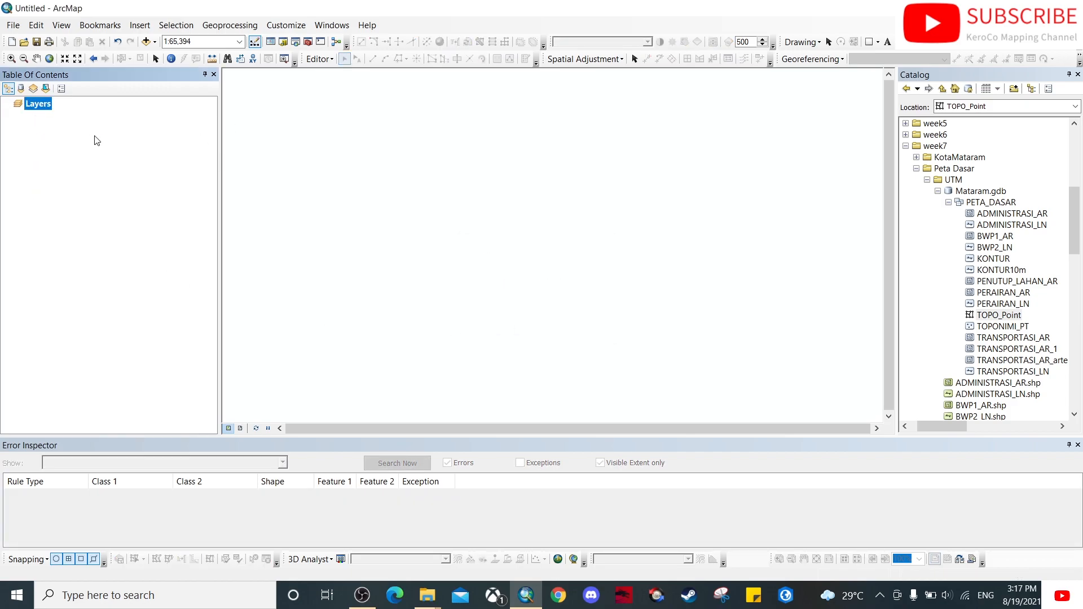
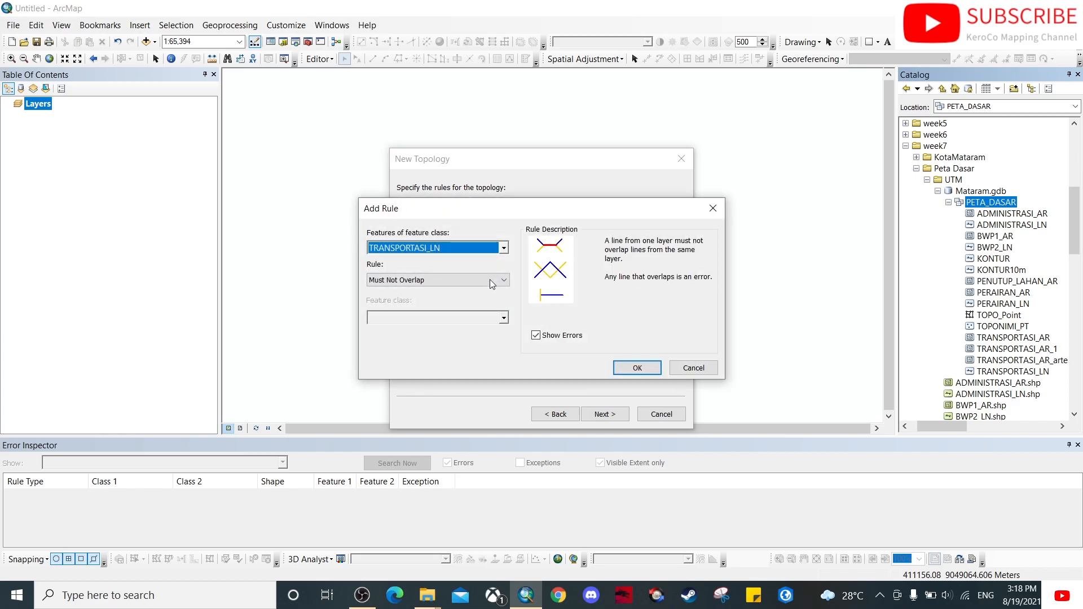
Add the rules Must Not Self-Overlap and Must Not Have Dangles for TRANSPORTASI_LN to the new topology.
click(487, 281)
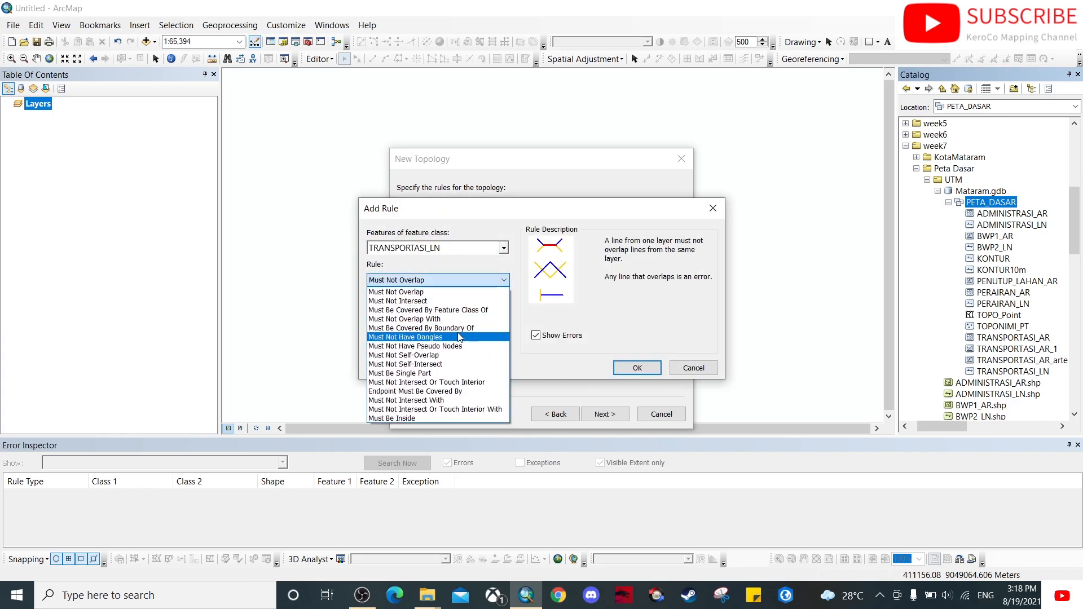
click(455, 355)
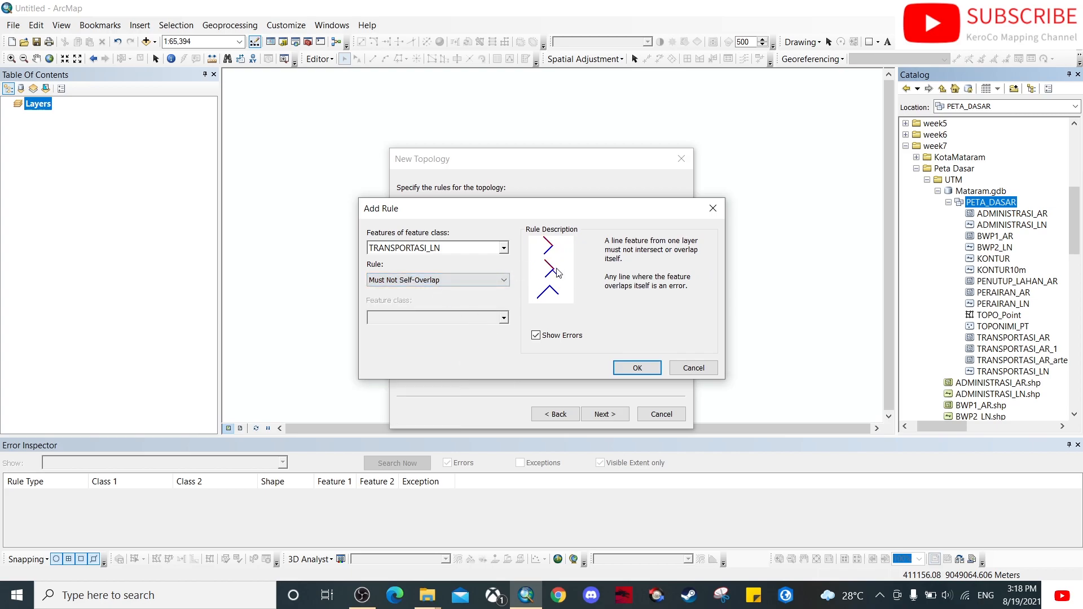
click(646, 373)
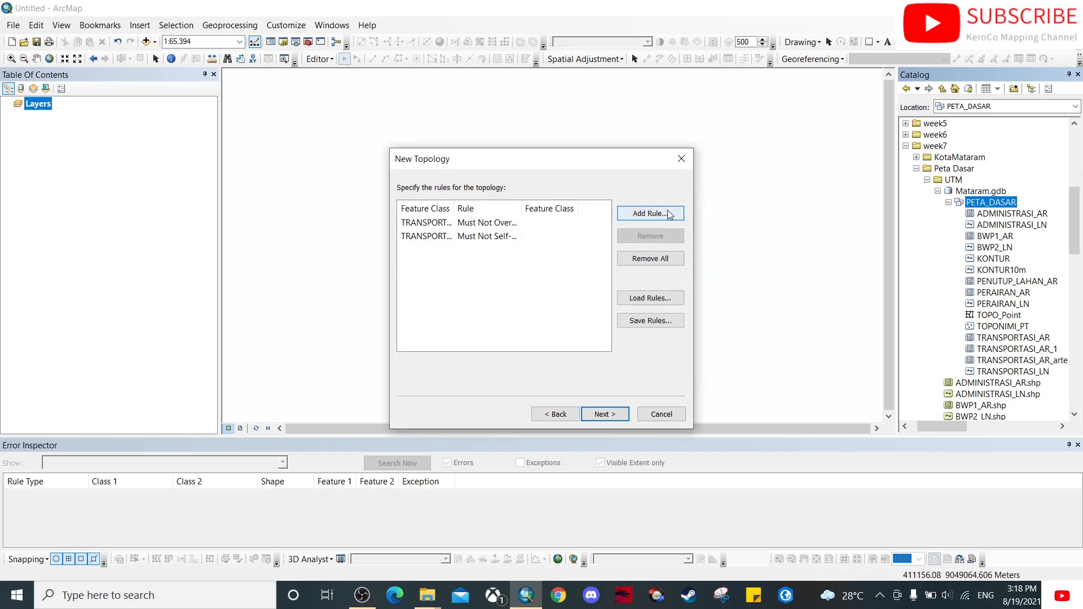
click(668, 210)
click(499, 279)
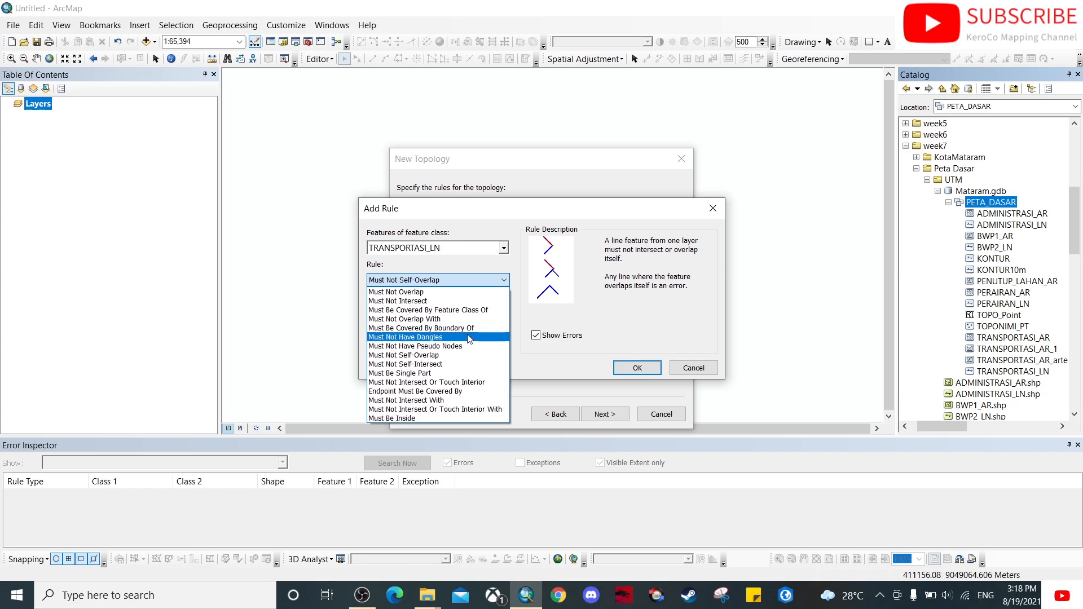
click(469, 338)
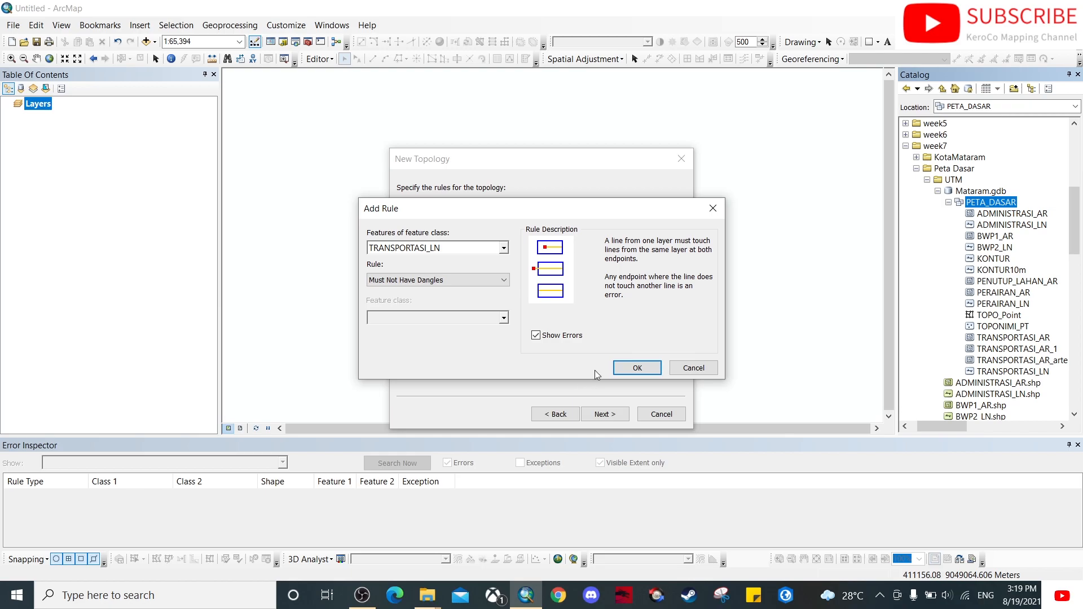
click(638, 369)
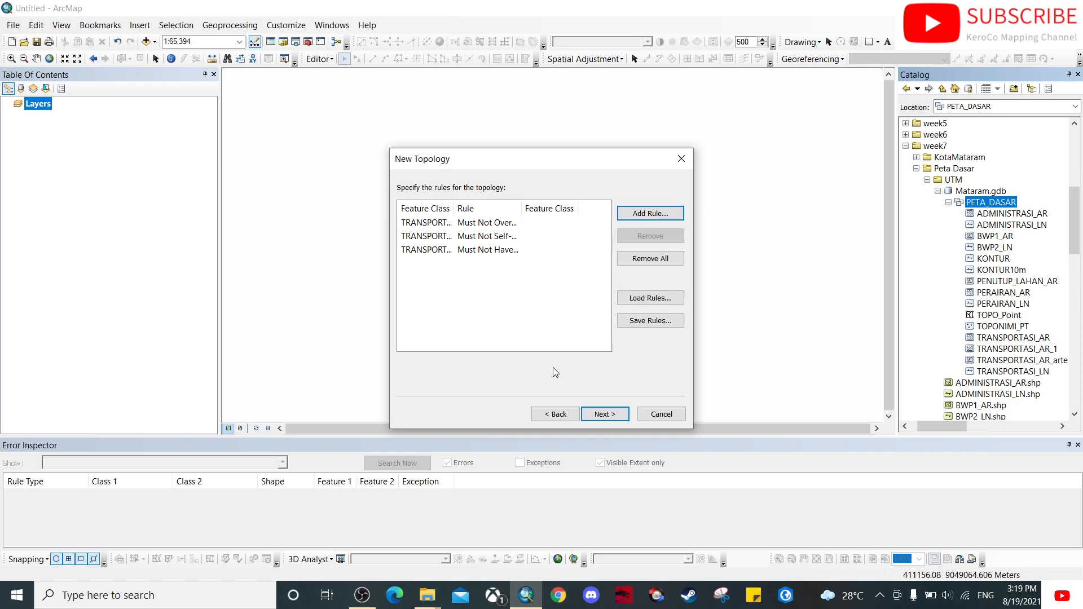
Add a Must Not Overlap rule for PERAIRAN_LN to the new topology.
click(652, 213)
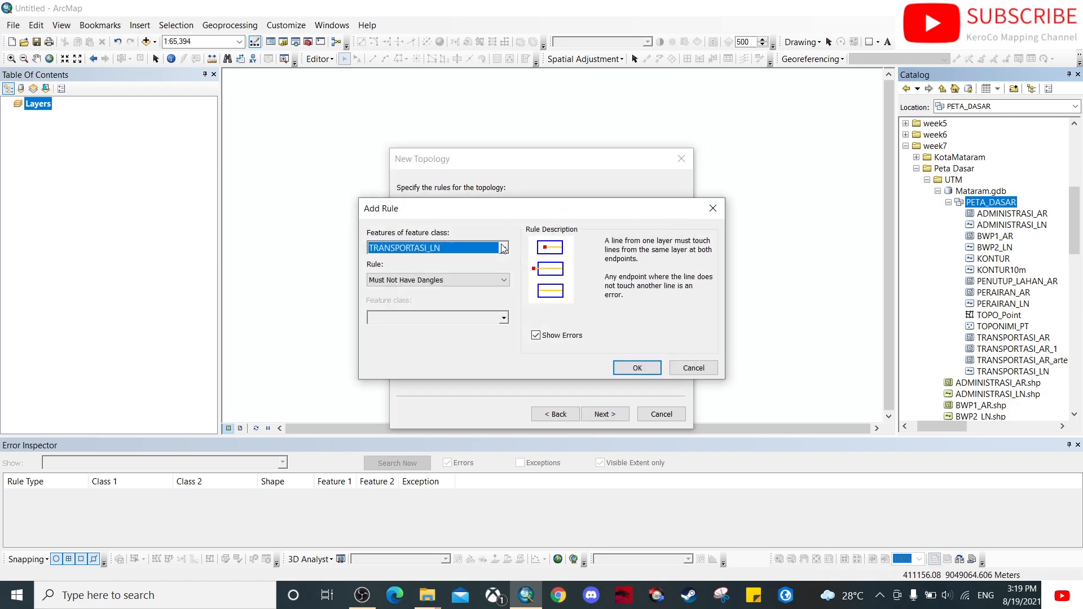
click(503, 249)
click(419, 276)
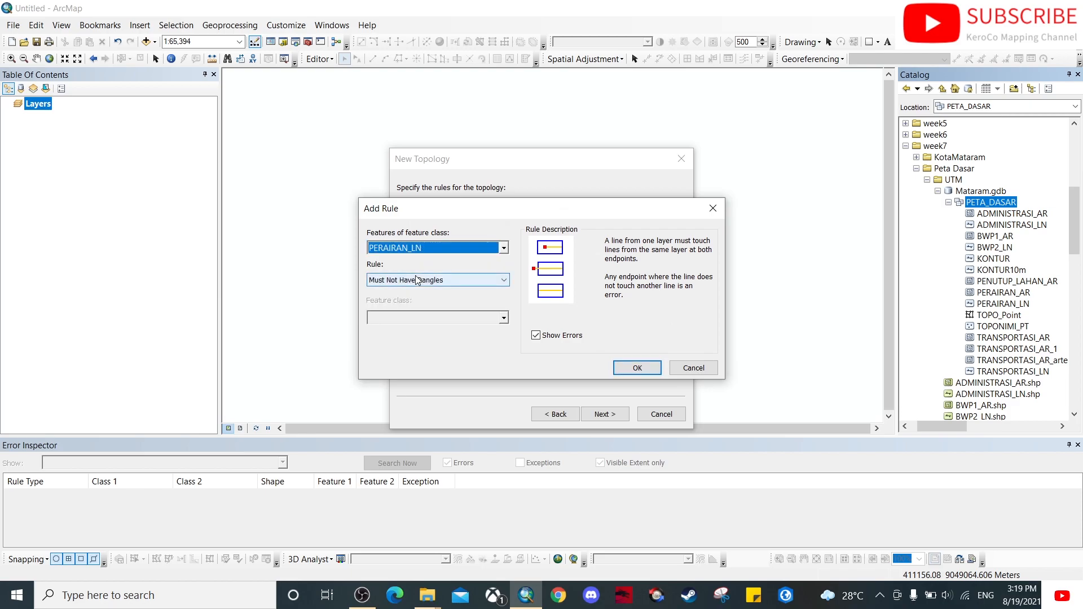
click(456, 284)
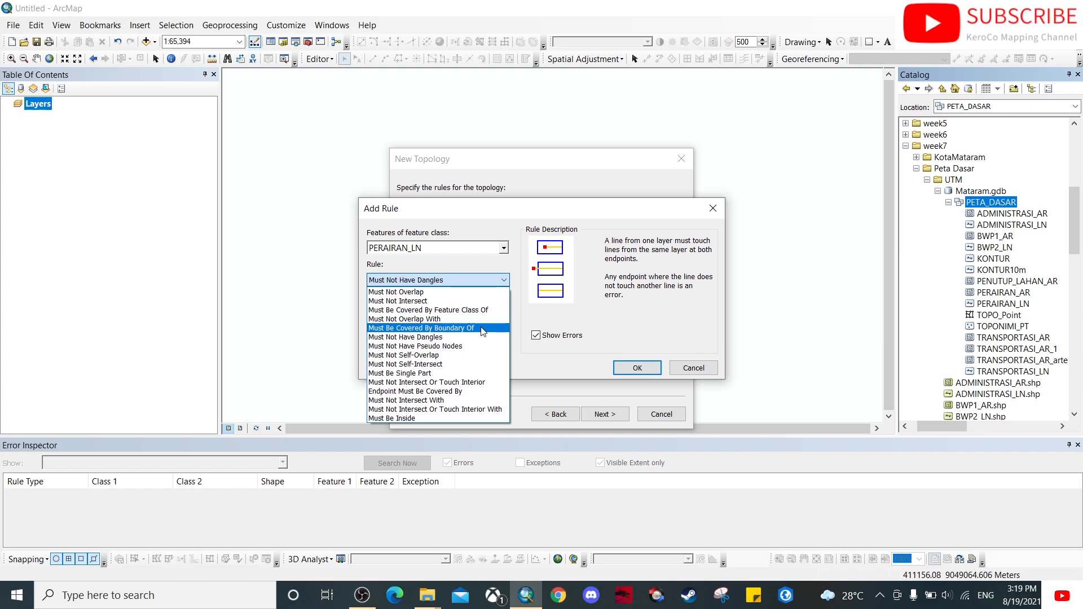
click(488, 291)
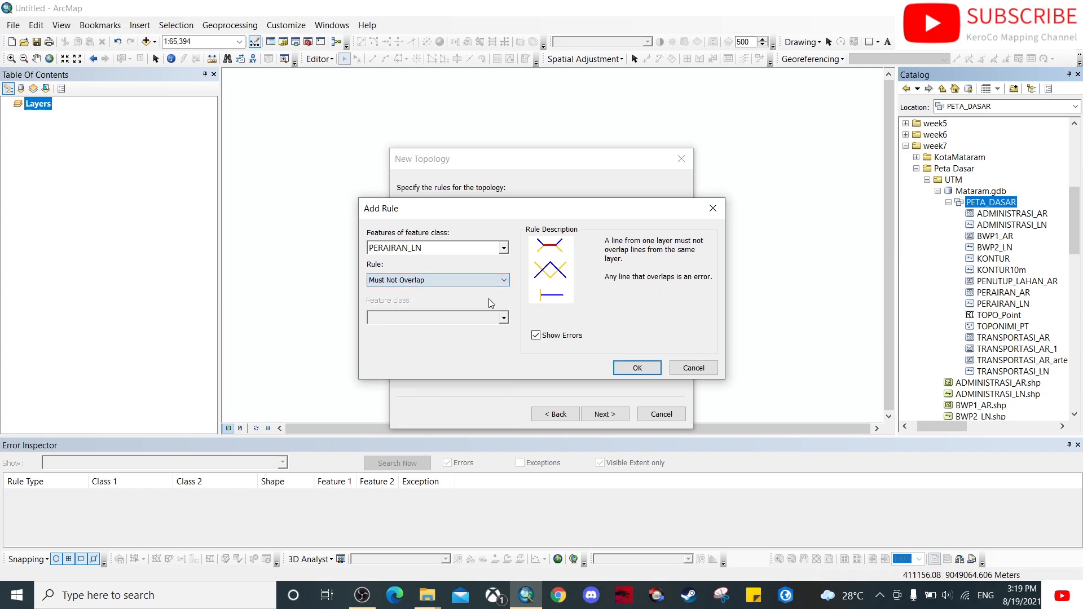
click(637, 368)
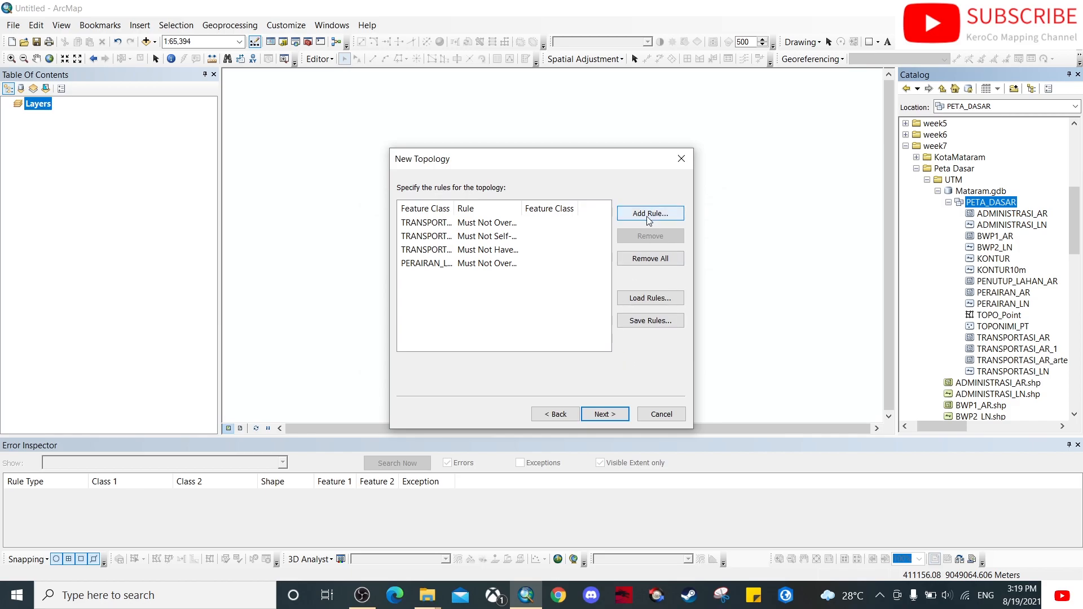
Add the rules Must Not Have Dangles and Must Not Self-Overlap for PERAIRAN_LN to the new topology.
click(649, 214)
click(468, 279)
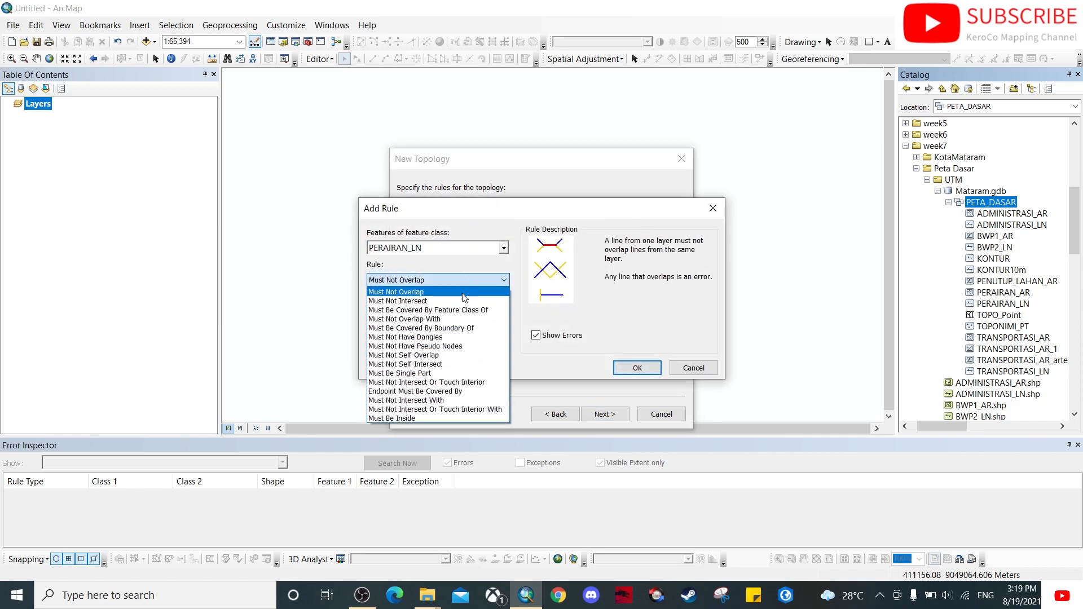
click(461, 339)
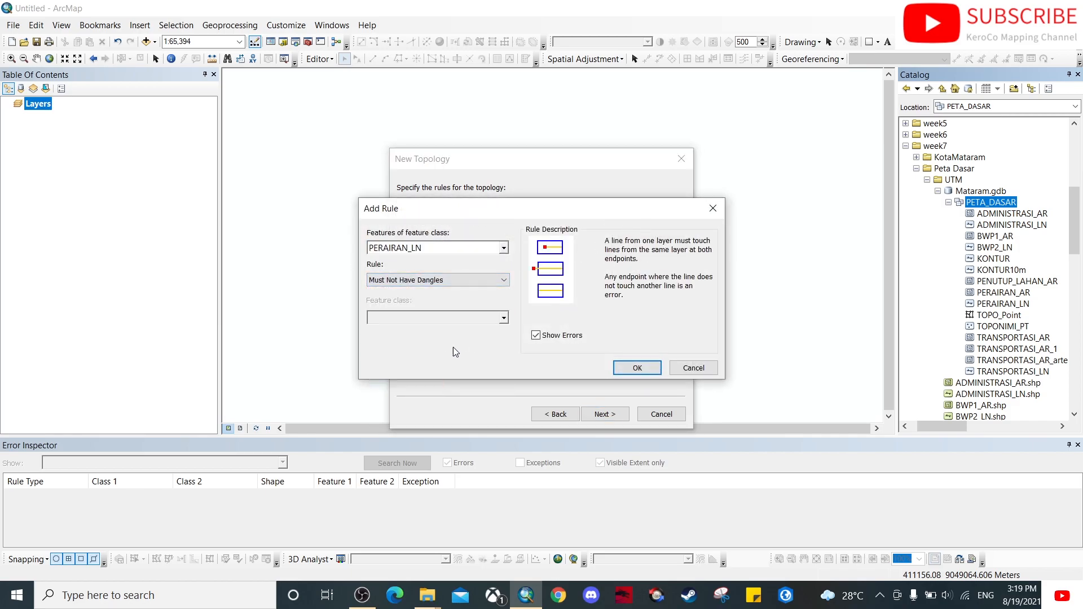
click(637, 368)
click(649, 214)
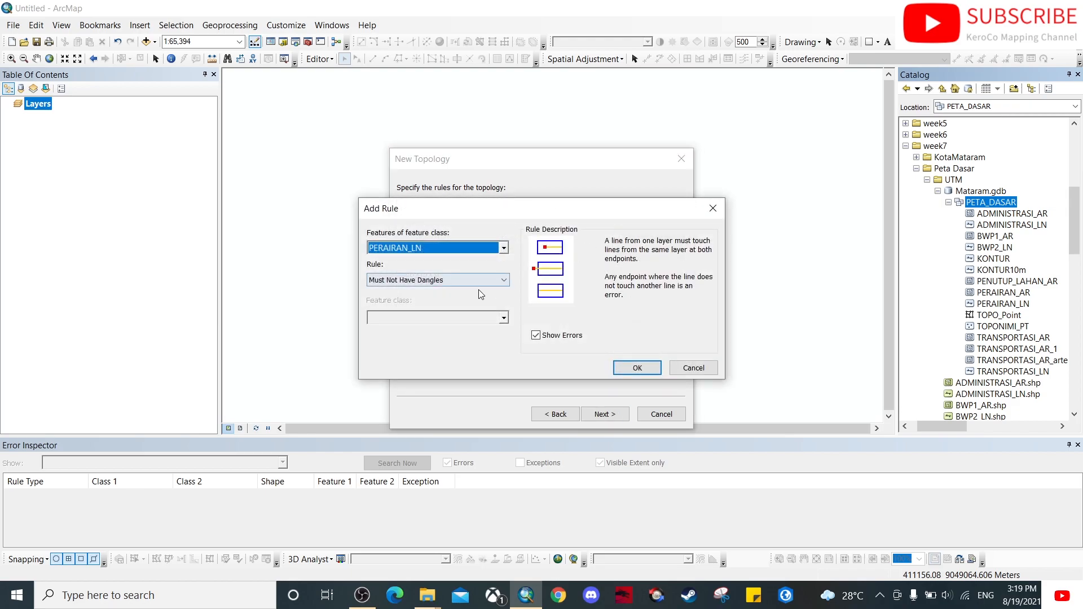
click(484, 280)
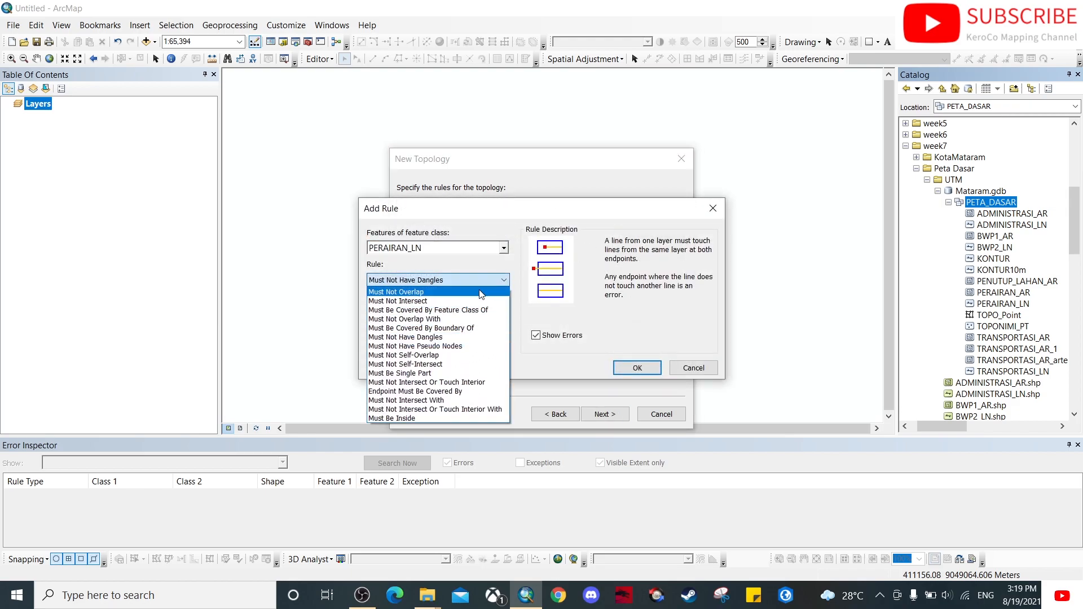
click(450, 356)
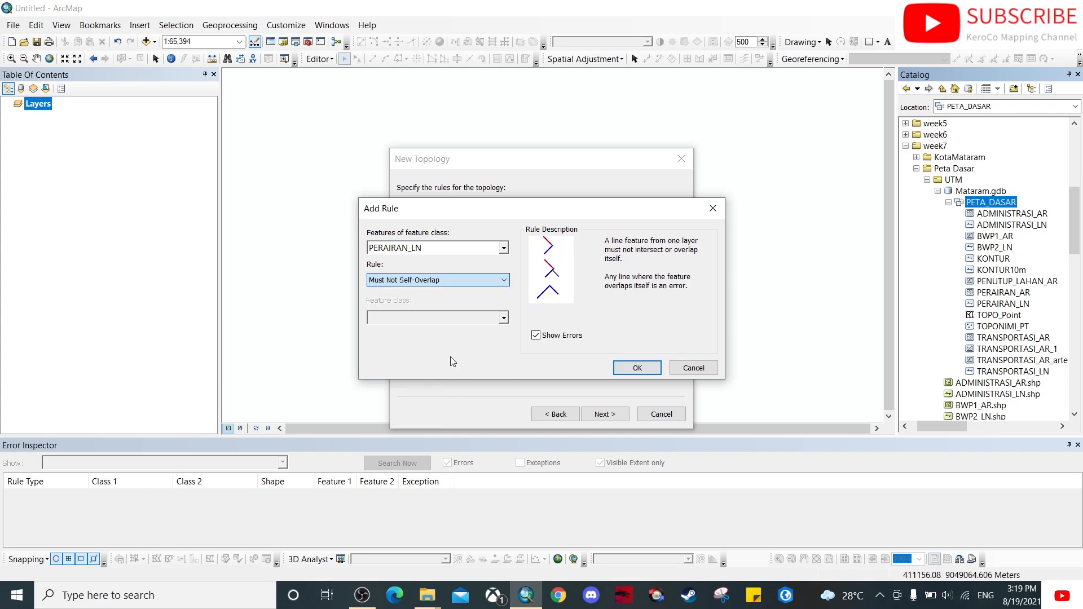
click(636, 369)
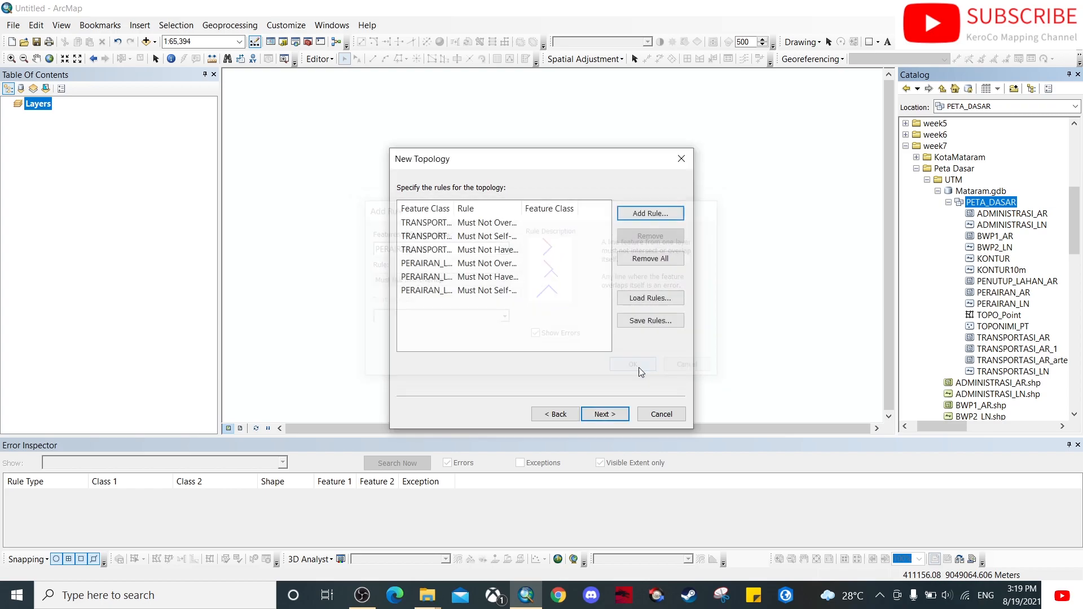
Finish creating the line topology with its six rules and validate it.
click(603, 415)
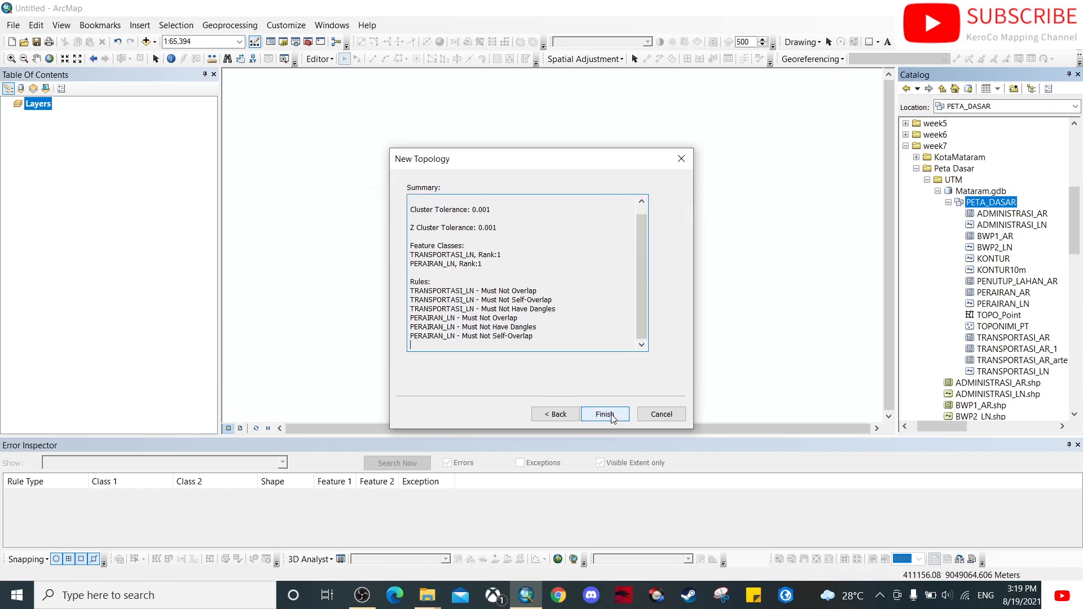
click(612, 416)
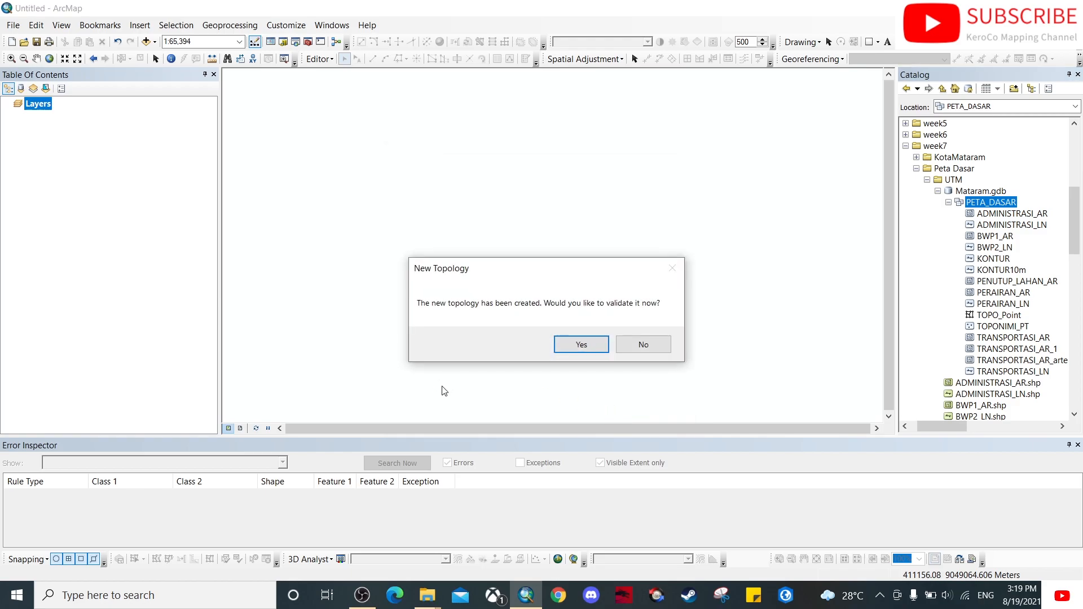
click(581, 345)
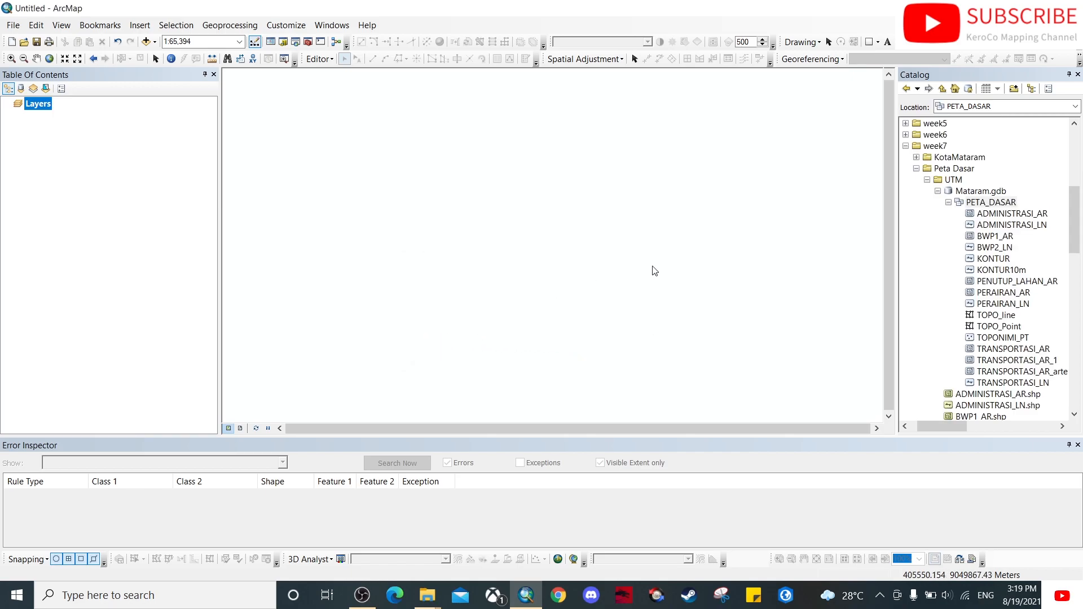
Add the TOPO_line topology to the map together with all its participating feature classes.
click(994, 316)
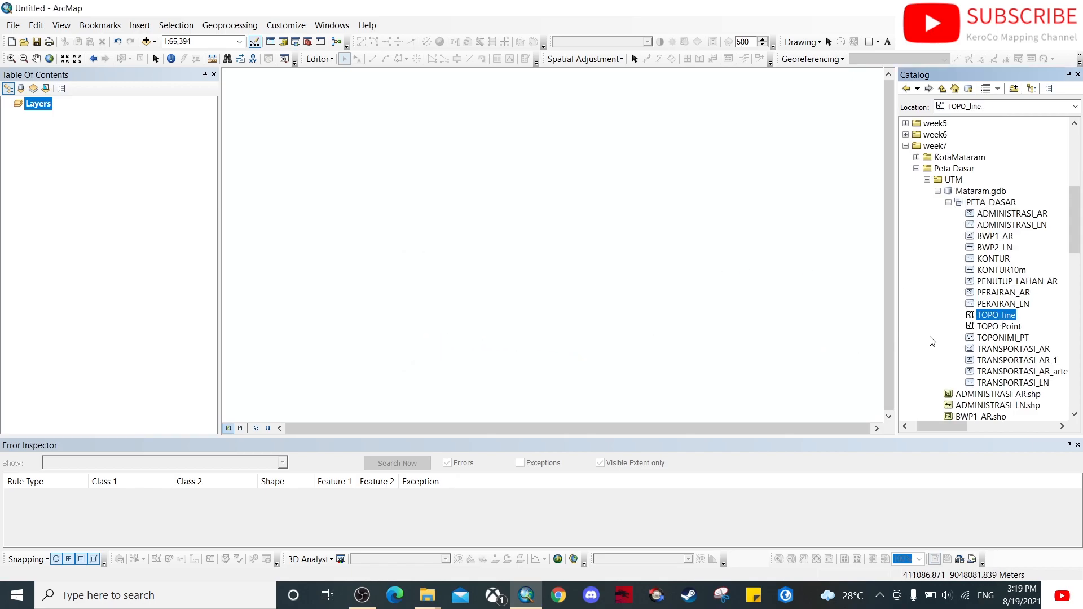
drag(1002, 316, 87, 172)
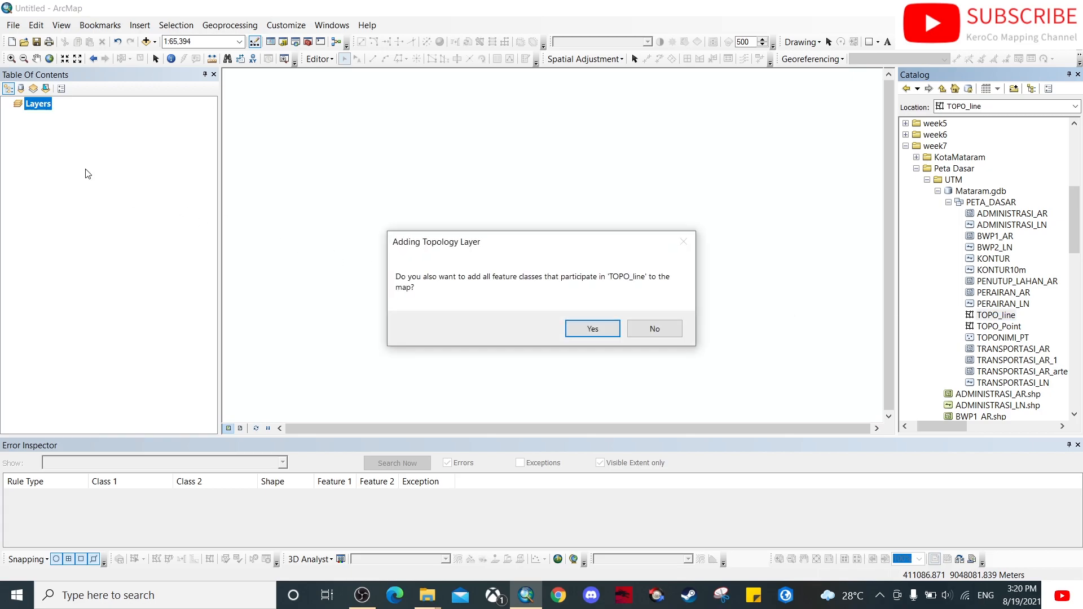
click(599, 332)
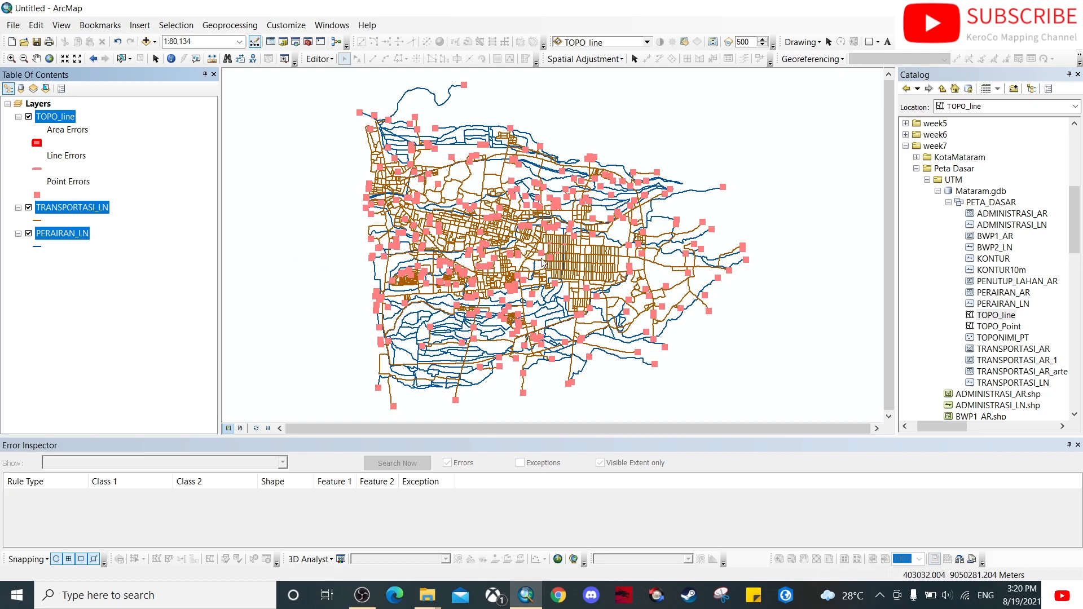
Start an editing session on the TRANSPORTASI_LN layer.
scroll(484, 264, down, 2)
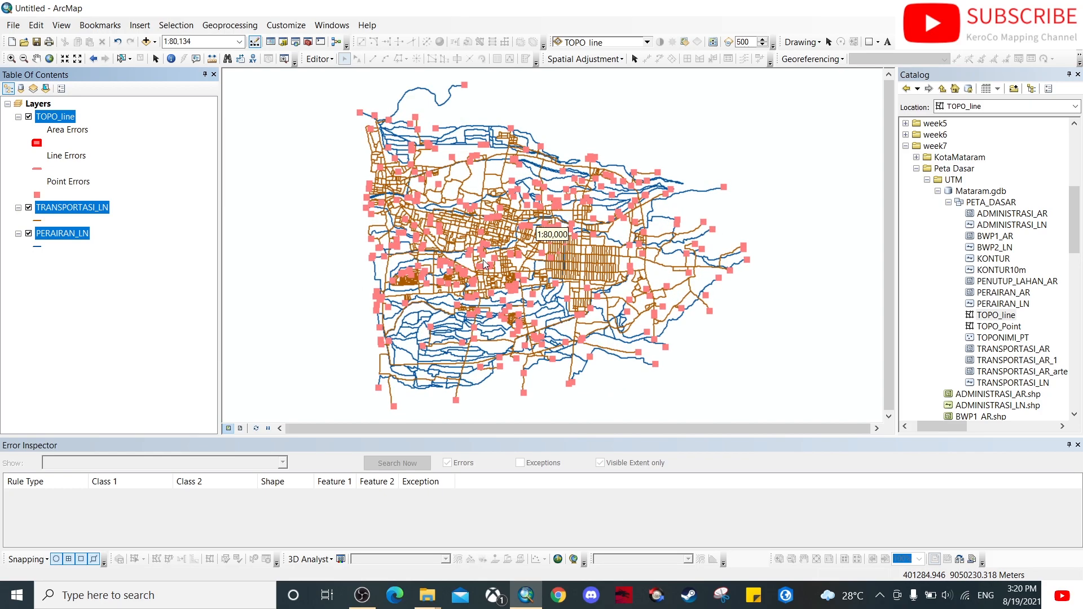
scroll(479, 237, down, 1)
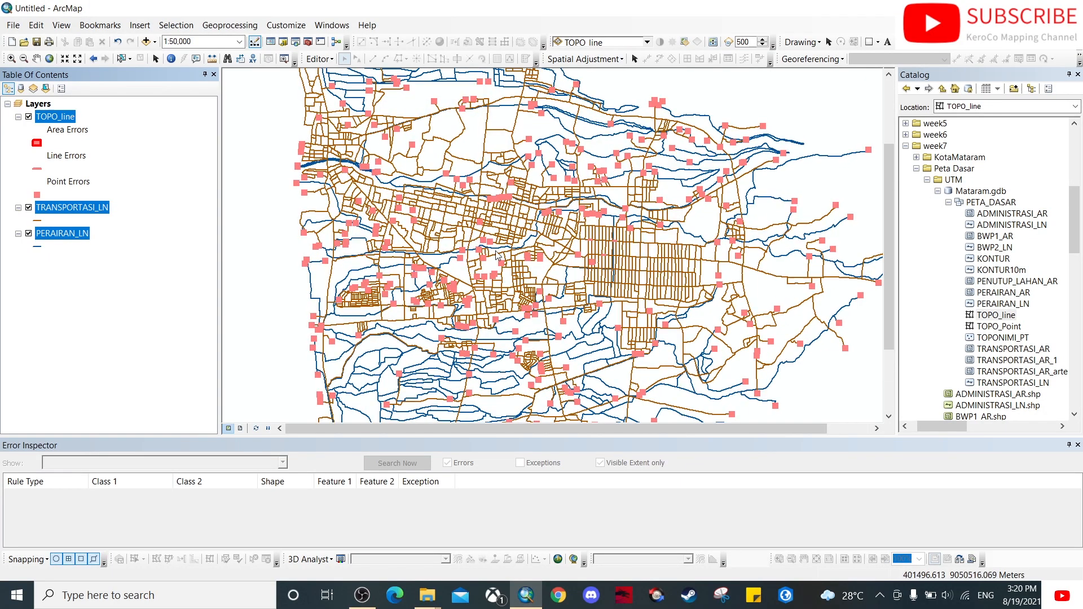
click(83, 212)
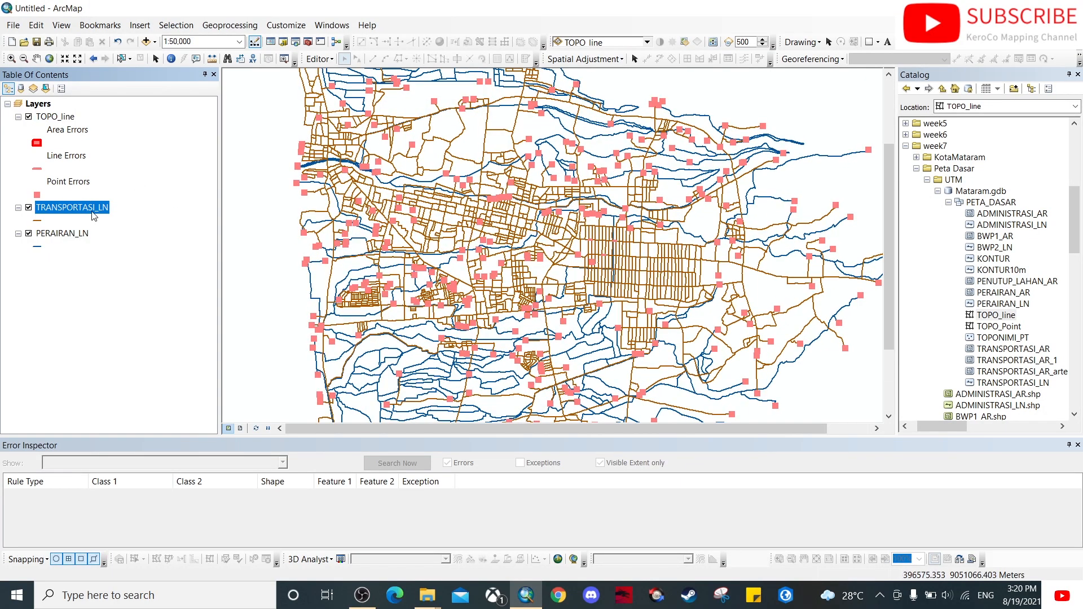
click(67, 118)
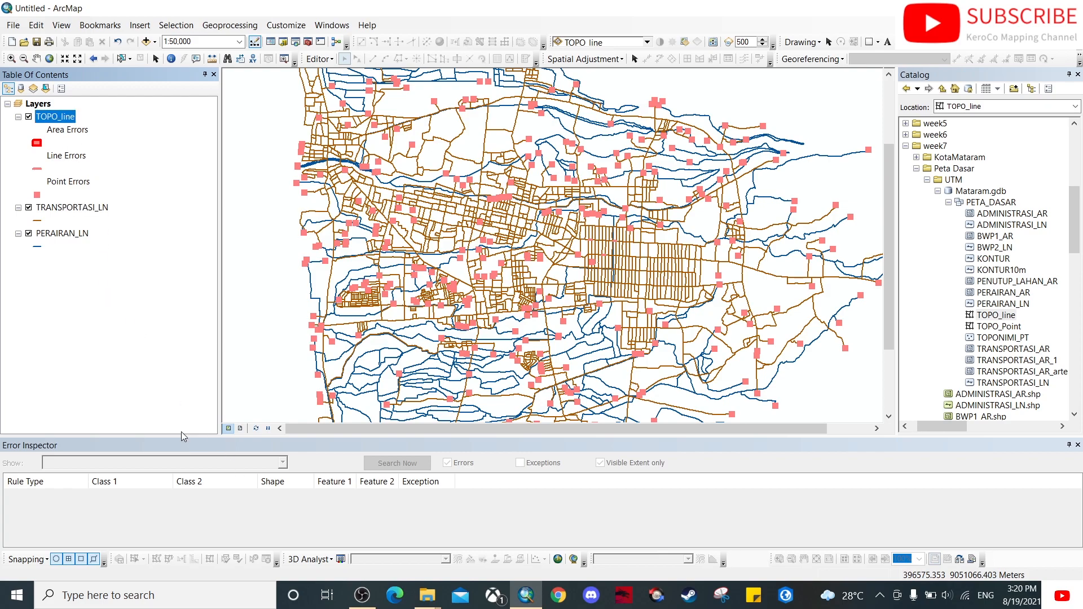
right_click(83, 210)
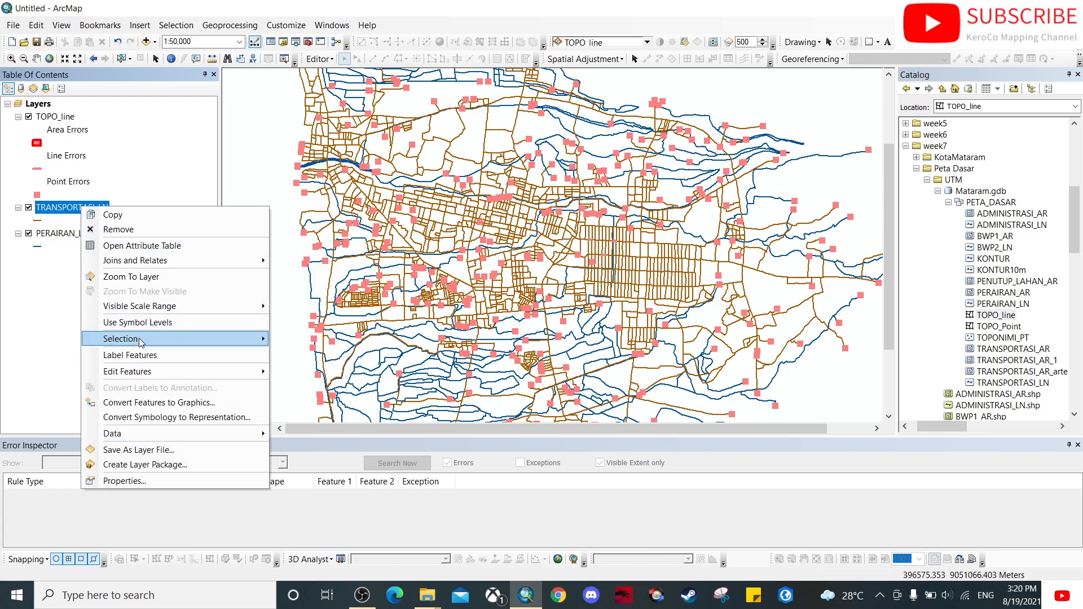
mouse_move(143, 373)
click(304, 371)
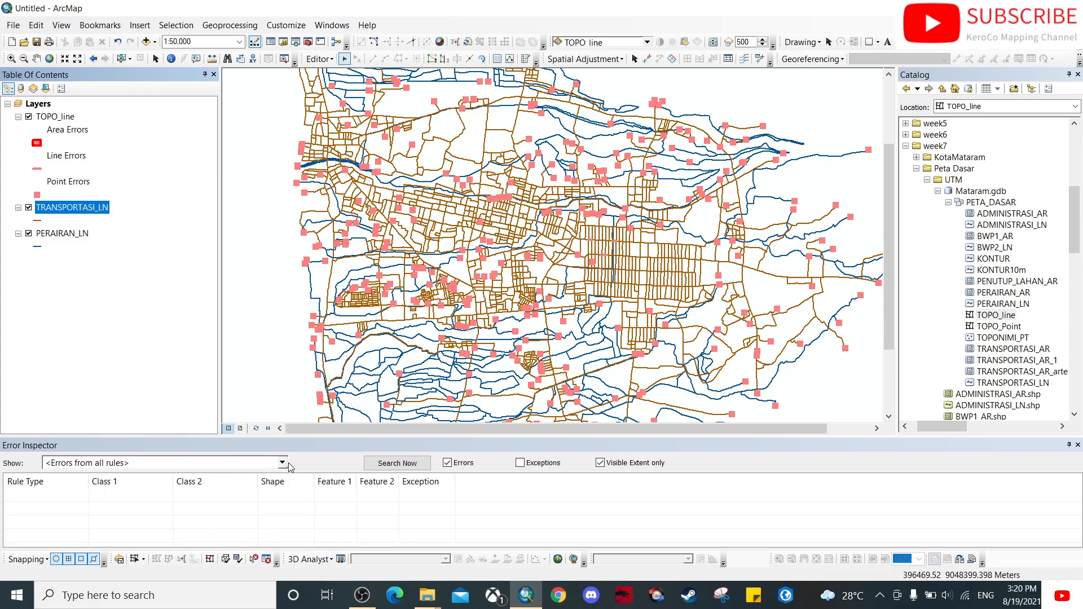
scroll(384, 339, up, 1)
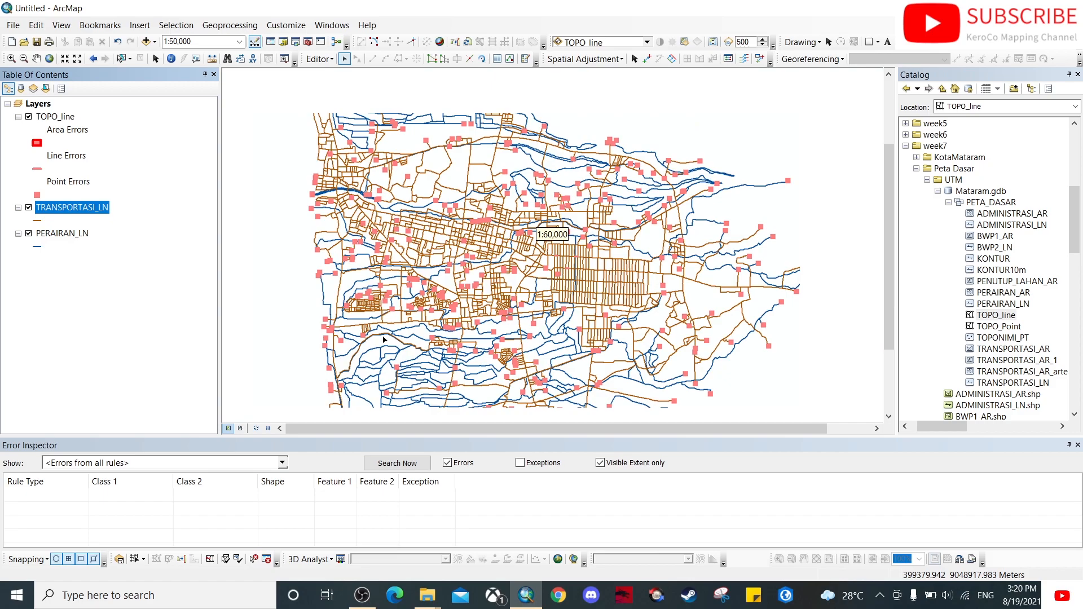
With the whole network in view, search the topology errors for the rule TRANSPORTASI_LN - Must Not Overlap.
scroll(383, 339, up, 3)
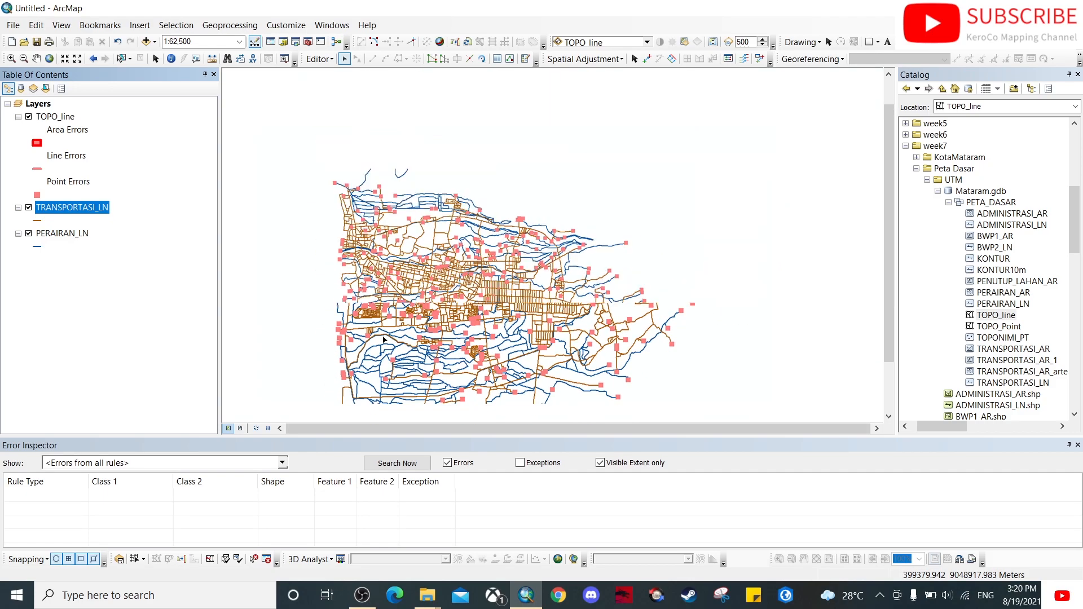
scroll(384, 339, up, 2)
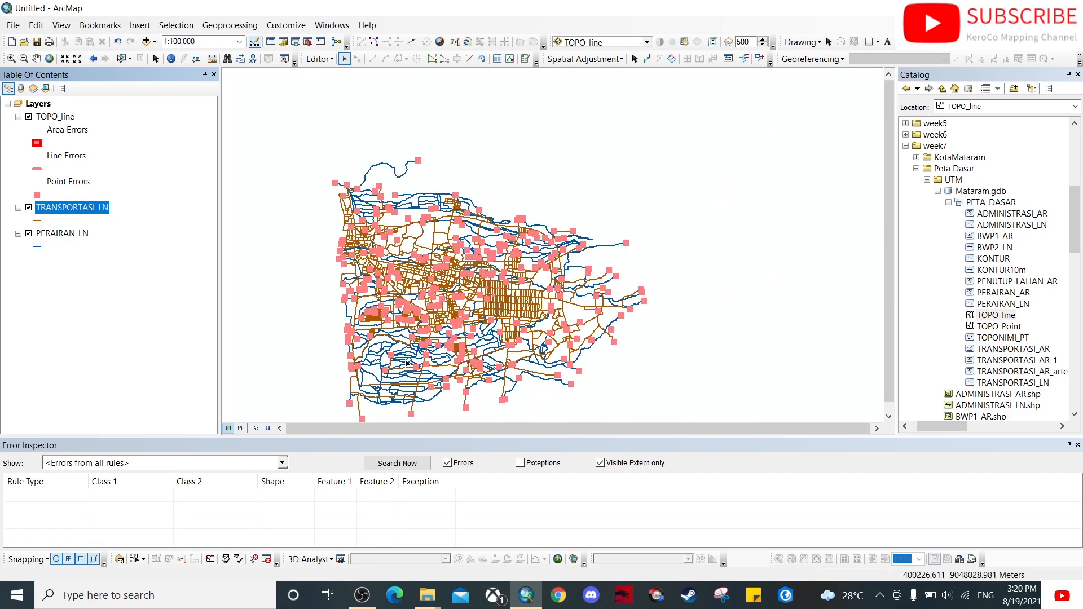
click(274, 461)
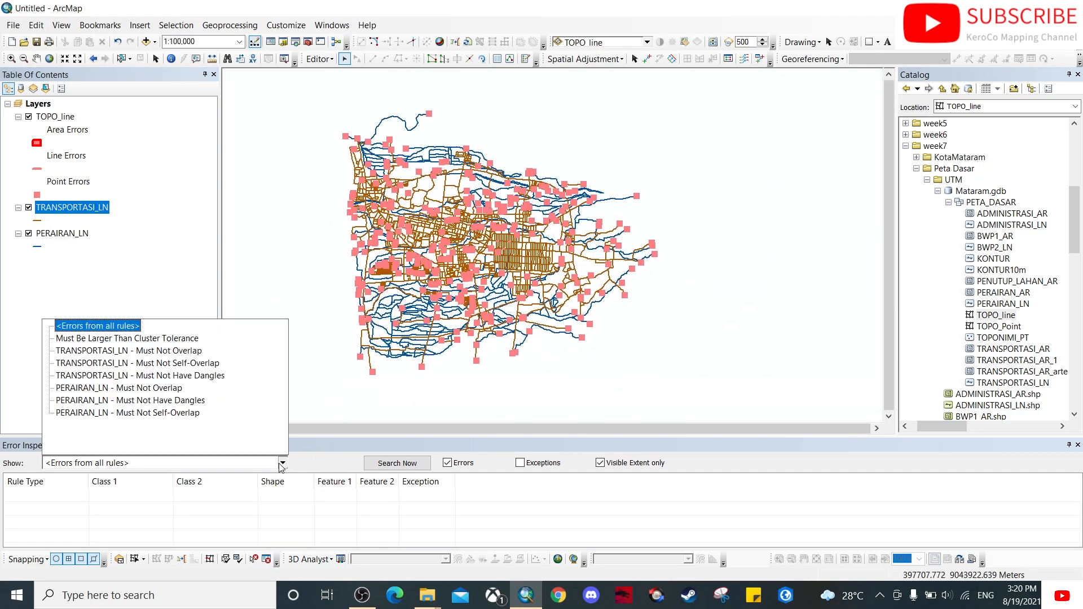
click(167, 351)
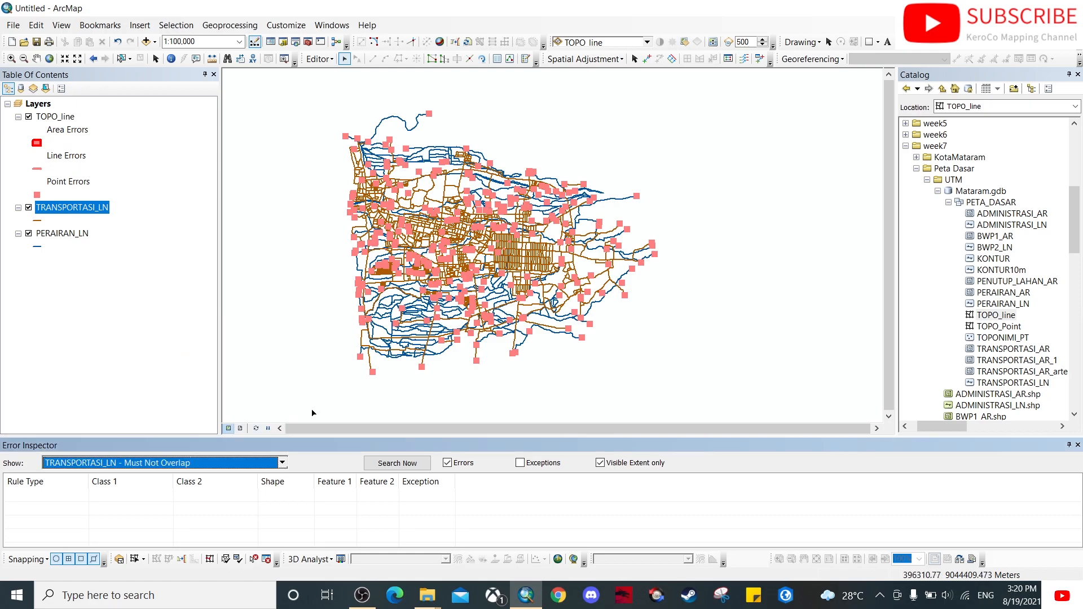
click(397, 465)
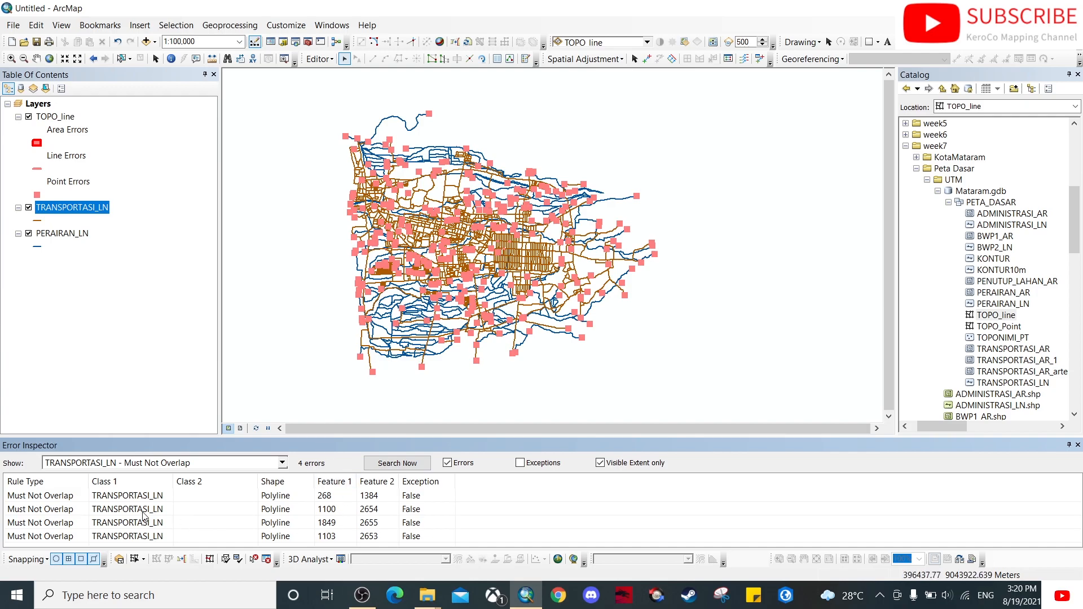
Zoom to the overlap error between TRANSPORTASI_LN features 268 and 1384 and examine the surrounding road junction at smaller scales.
click(41, 496)
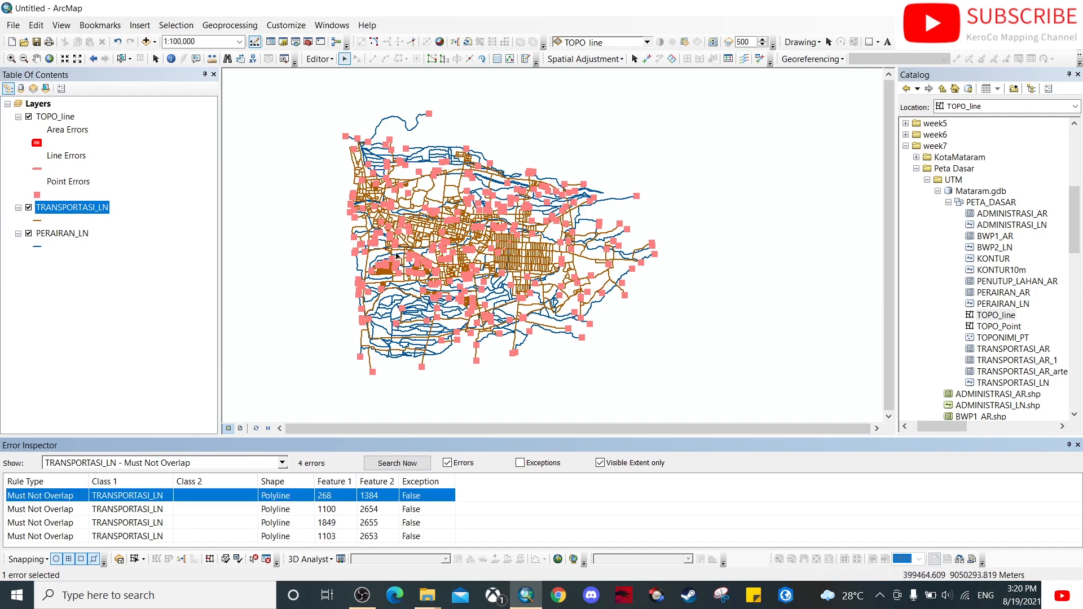
right_click(52, 500)
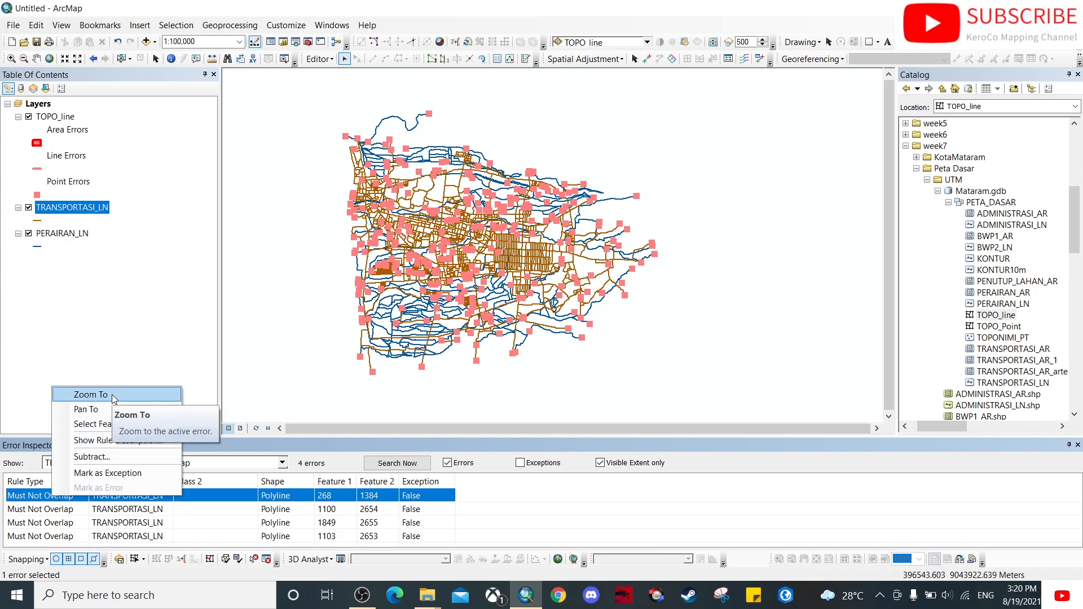
click(91, 395)
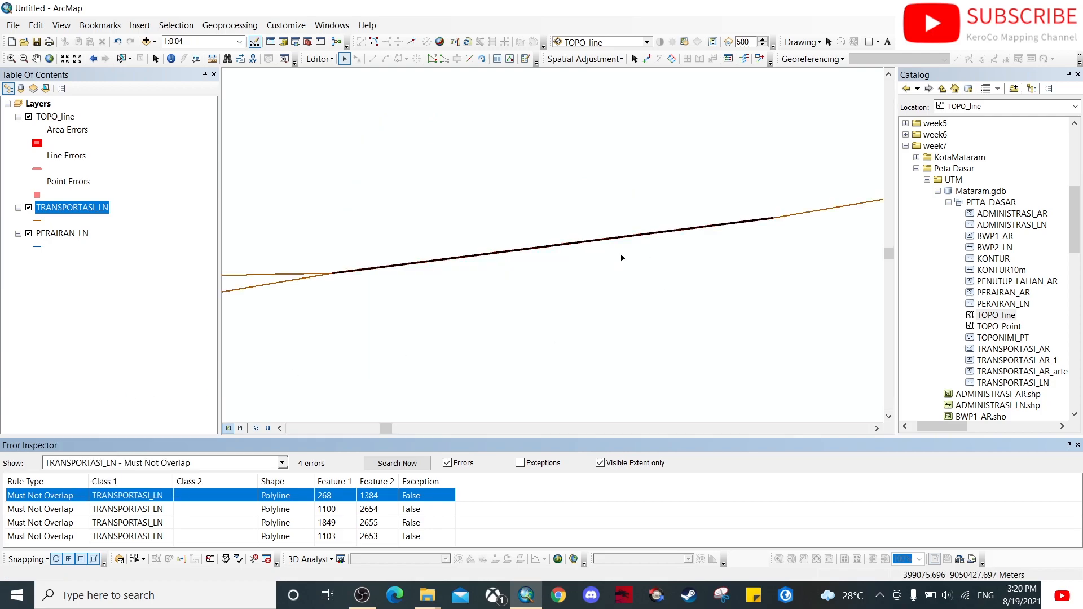
scroll(471, 256, down, 4)
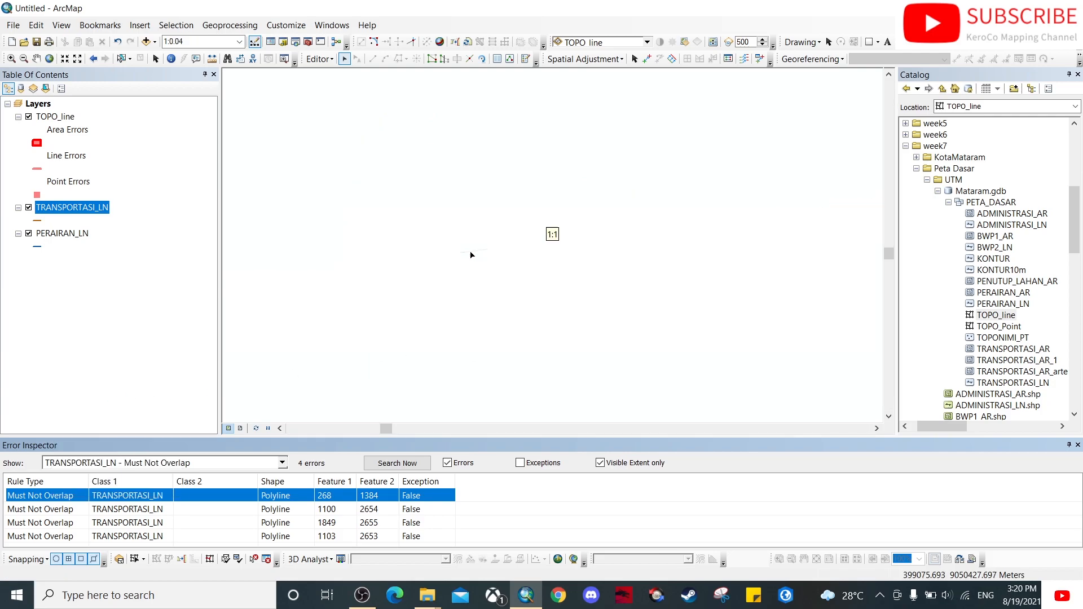
scroll(471, 256, down, 1)
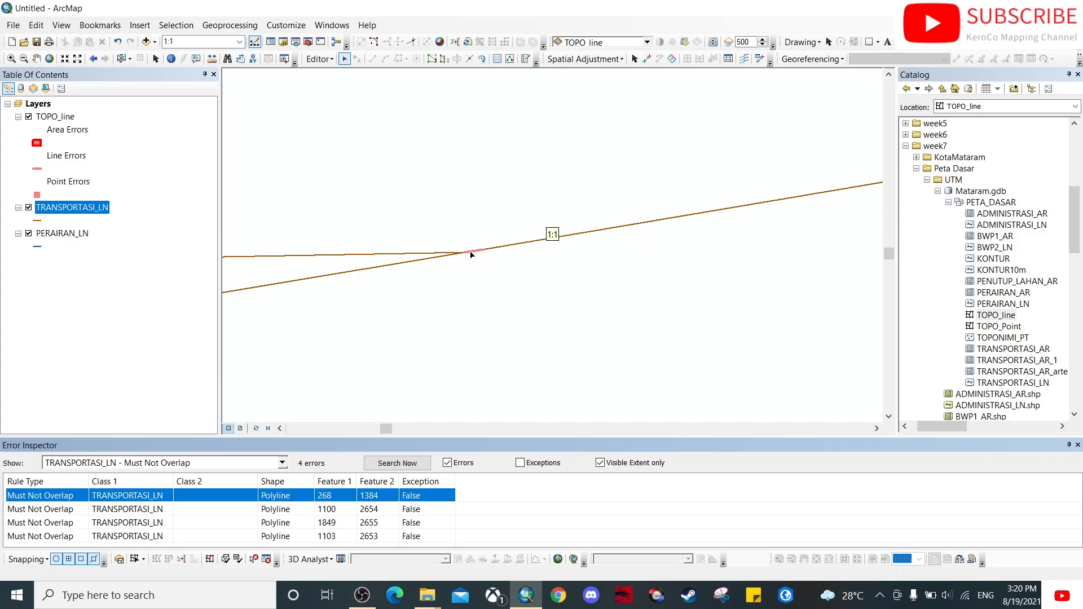
scroll(511, 294, down, 1)
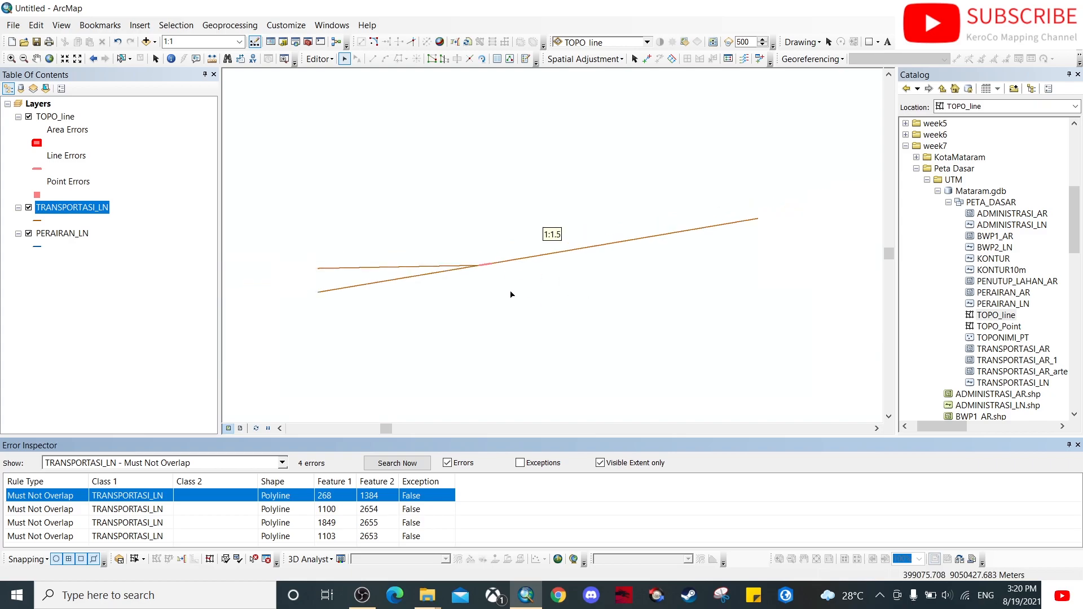
scroll(487, 271, down, 2)
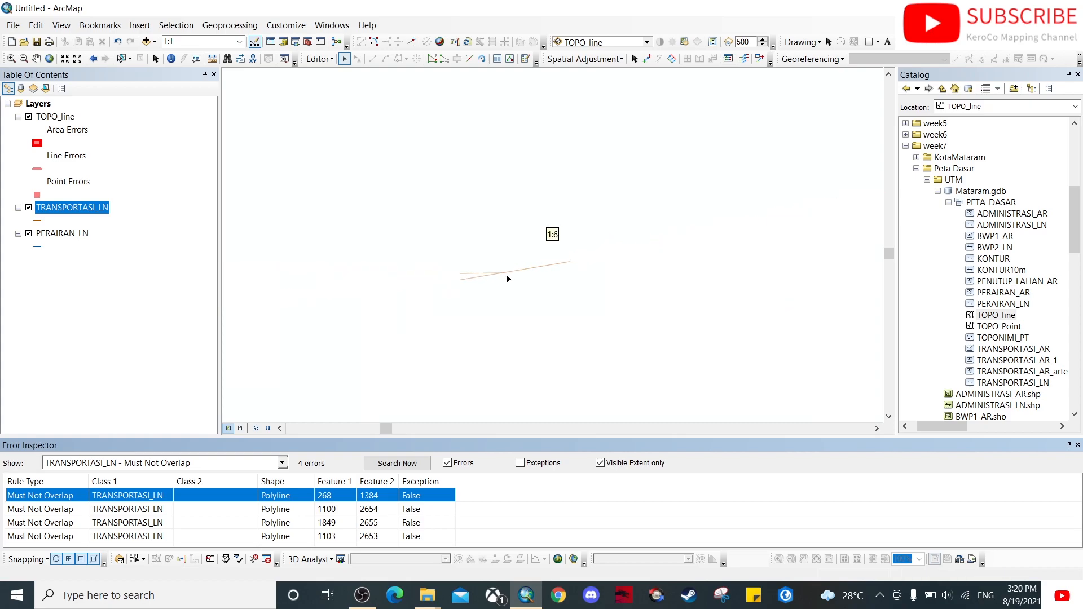
scroll(510, 282, down, 3)
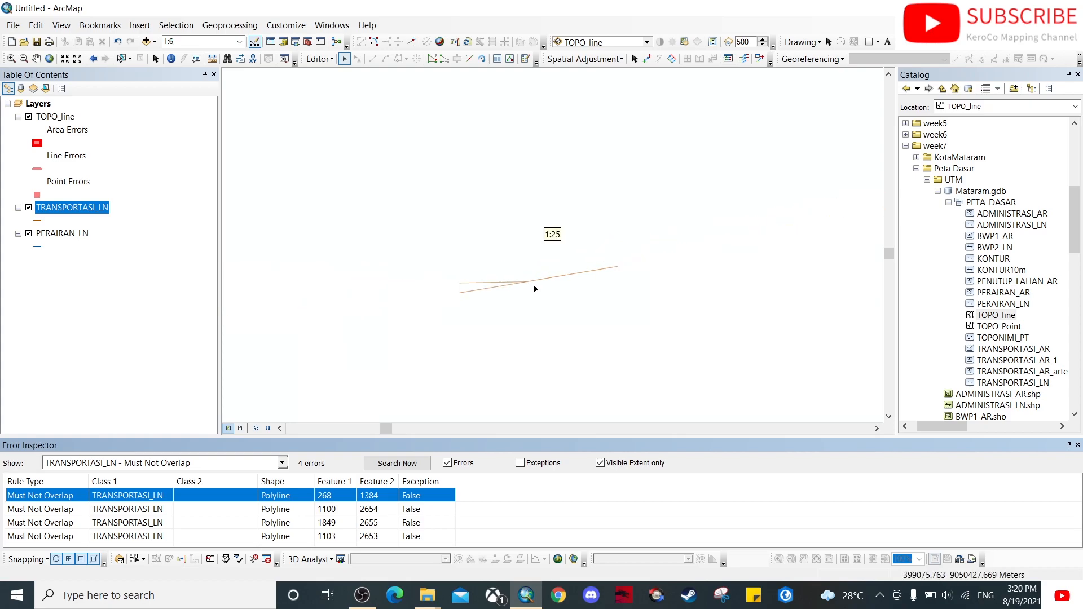
scroll(535, 289, down, 2)
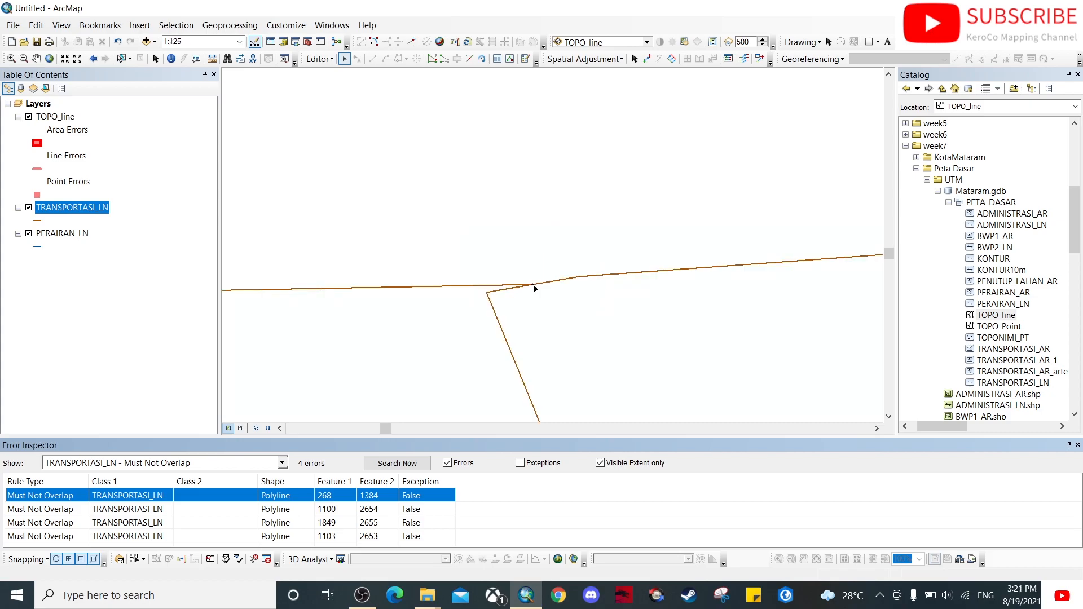
scroll(643, 319, down, 3)
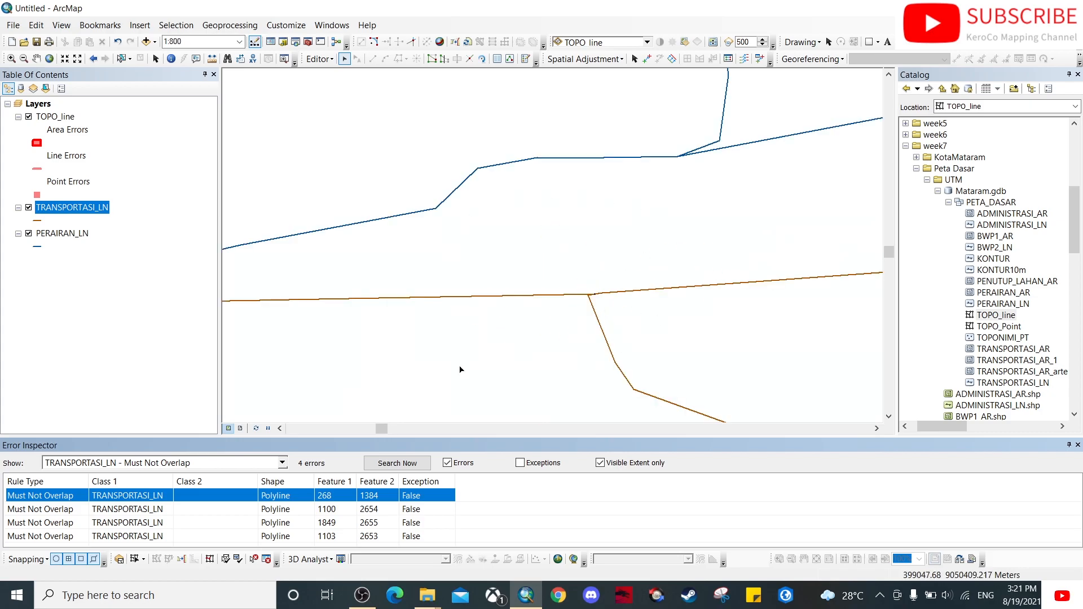
Return to the overlap error between features 268 and 1384 and select the lines crossing it to inspect which roads share the segment.
right_click(72, 500)
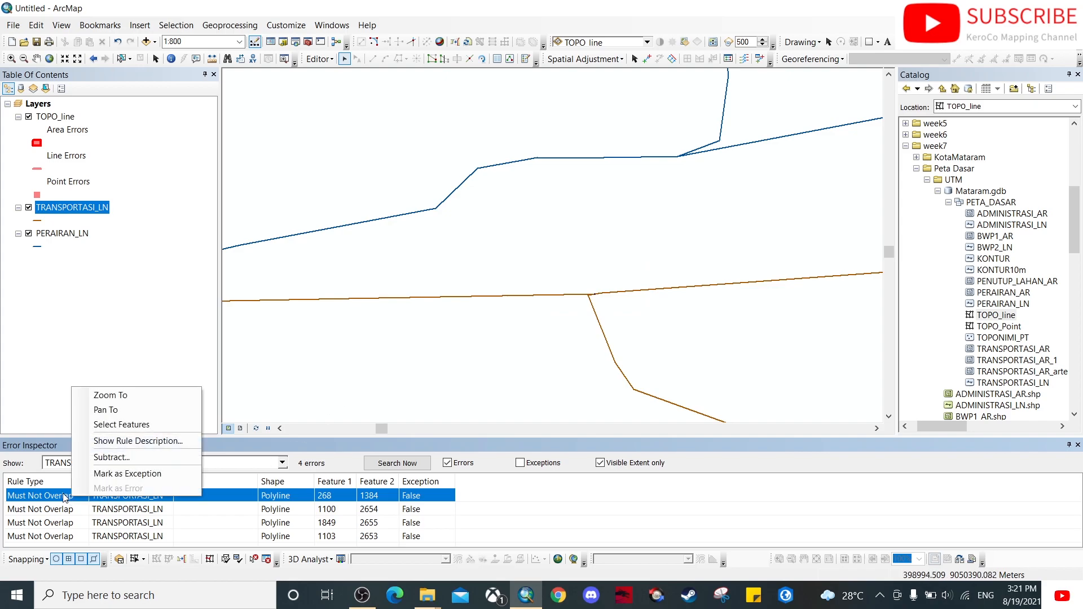
click(153, 395)
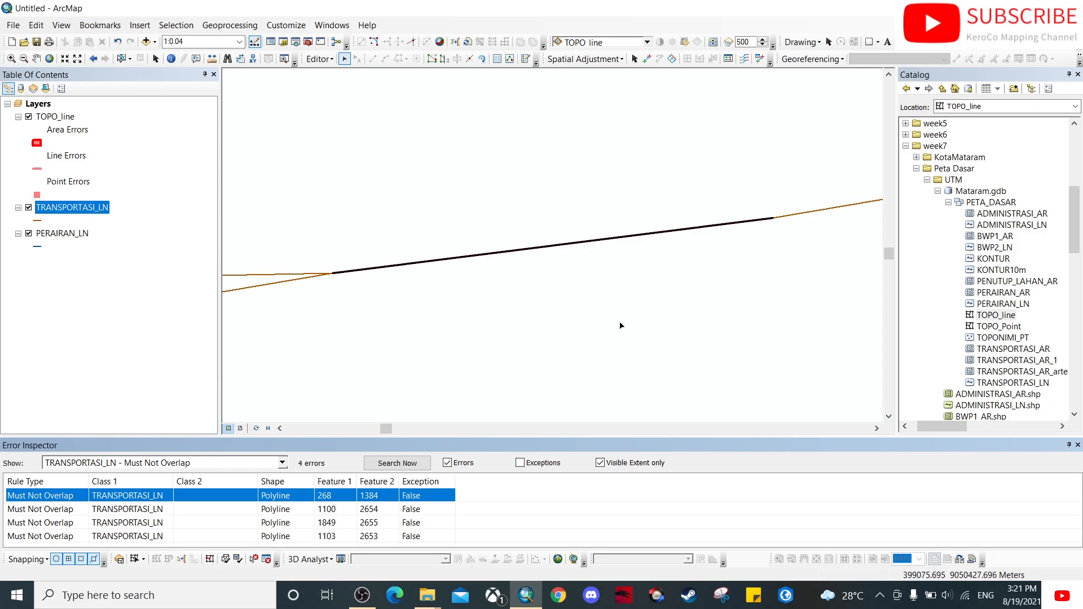
drag(575, 209, 610, 300)
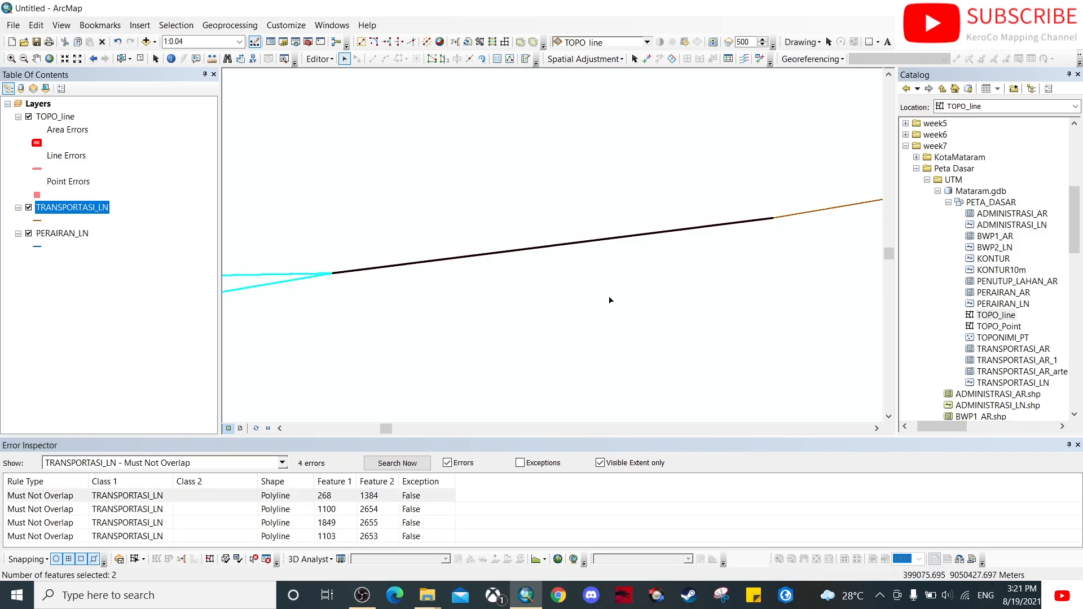
click(540, 295)
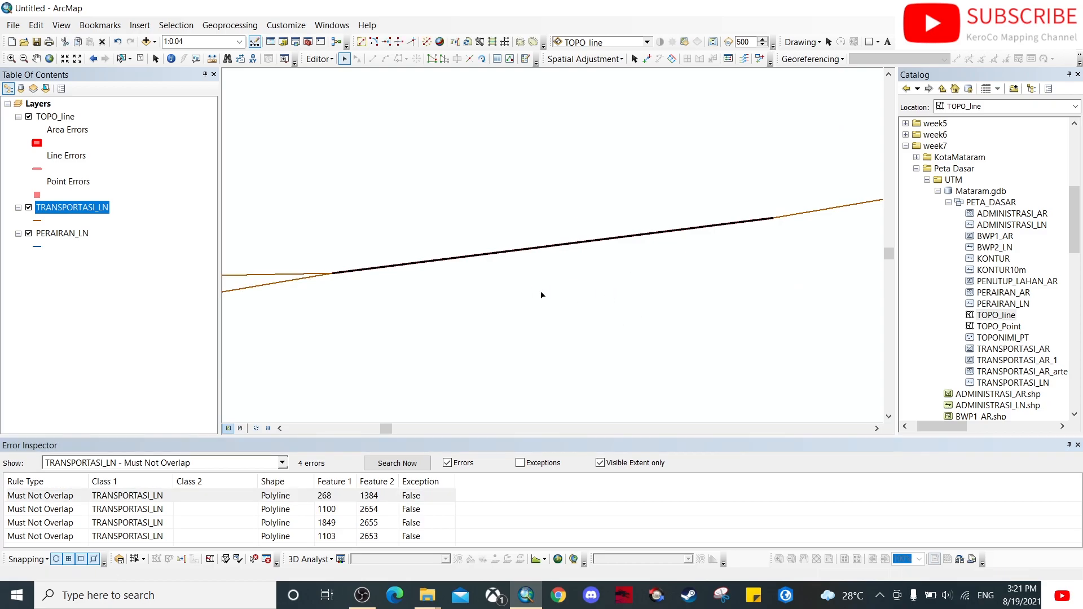
drag(418, 228, 491, 302)
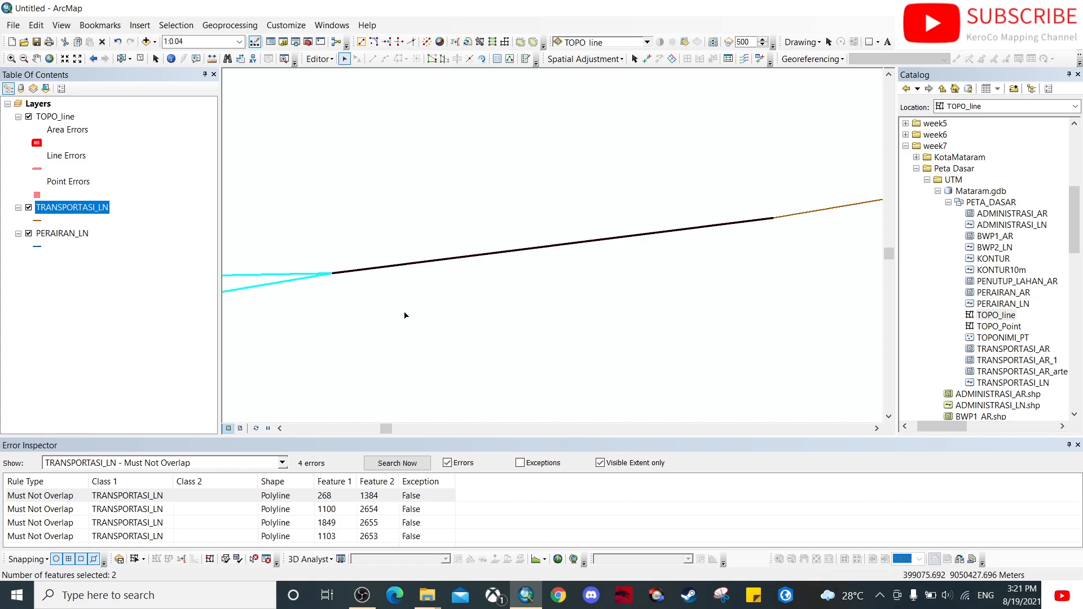
click(50, 500)
right_click(38, 499)
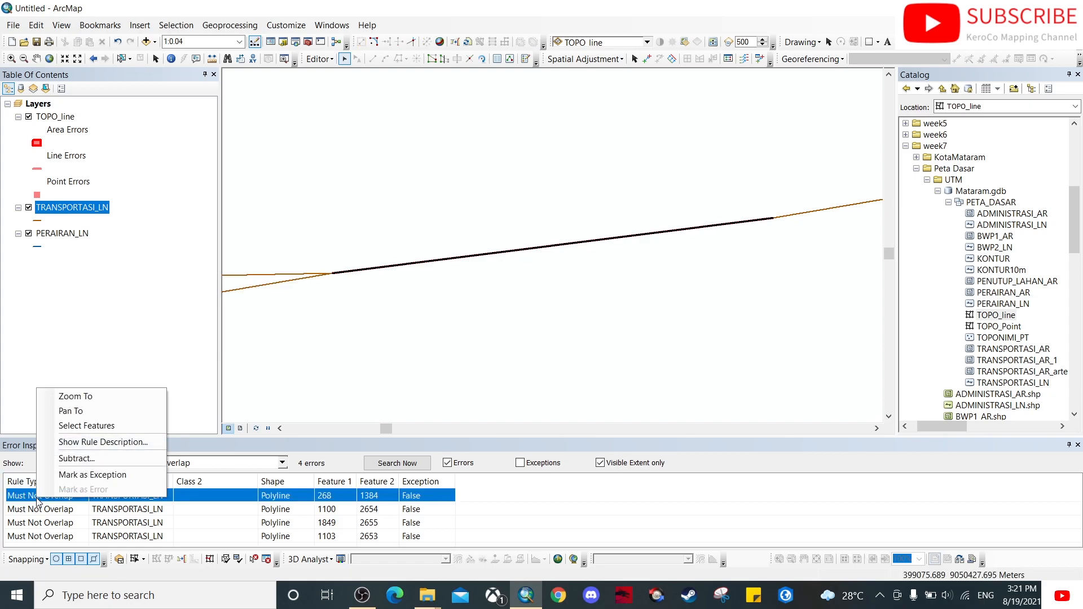
click(114, 396)
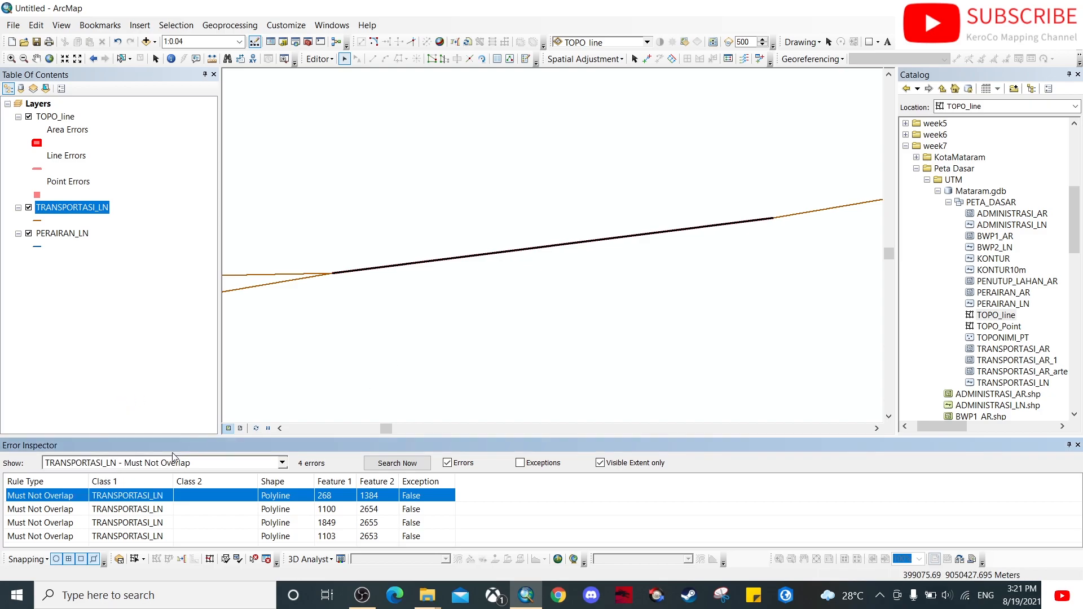
Fix the overlap between features 268 and 1384 by subtracting it from the first listed TRANSPORTASI_LN feature, the upper branch road.
right_click(63, 500)
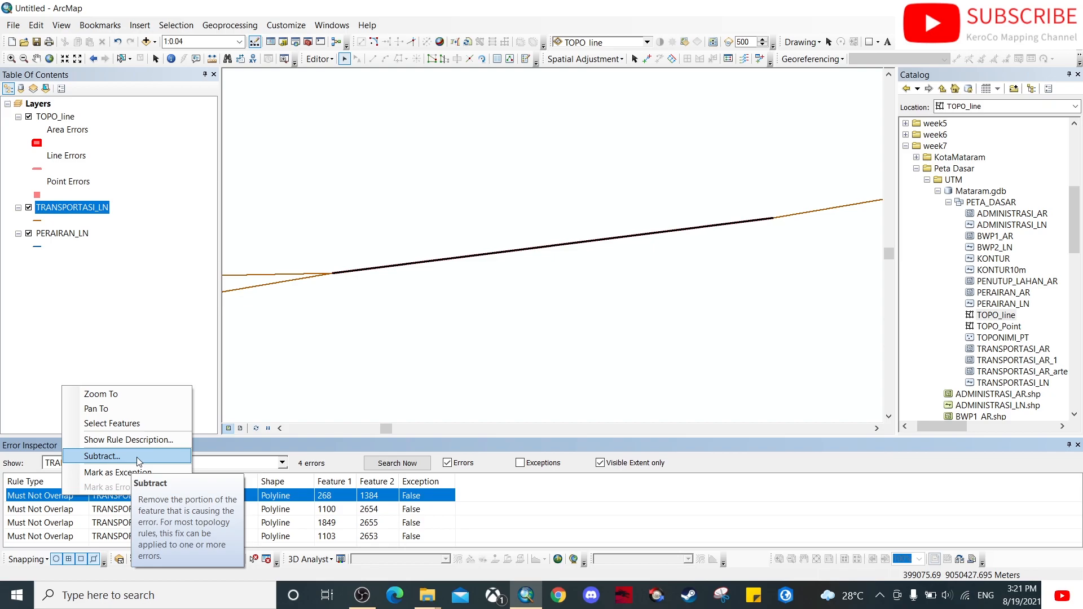
click(99, 457)
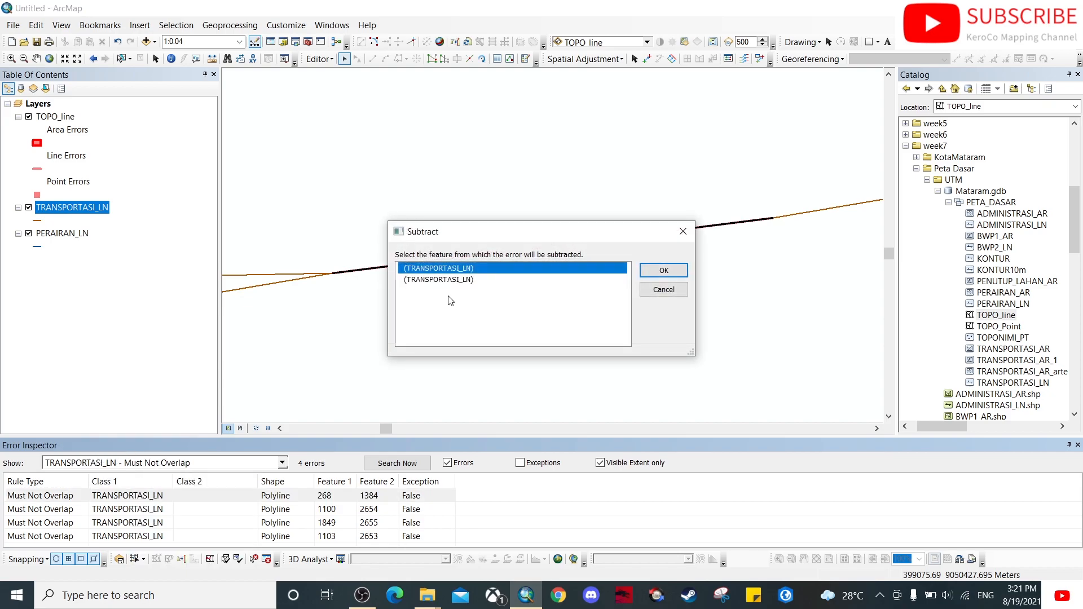
click(444, 280)
drag(516, 231, 605, 303)
click(536, 341)
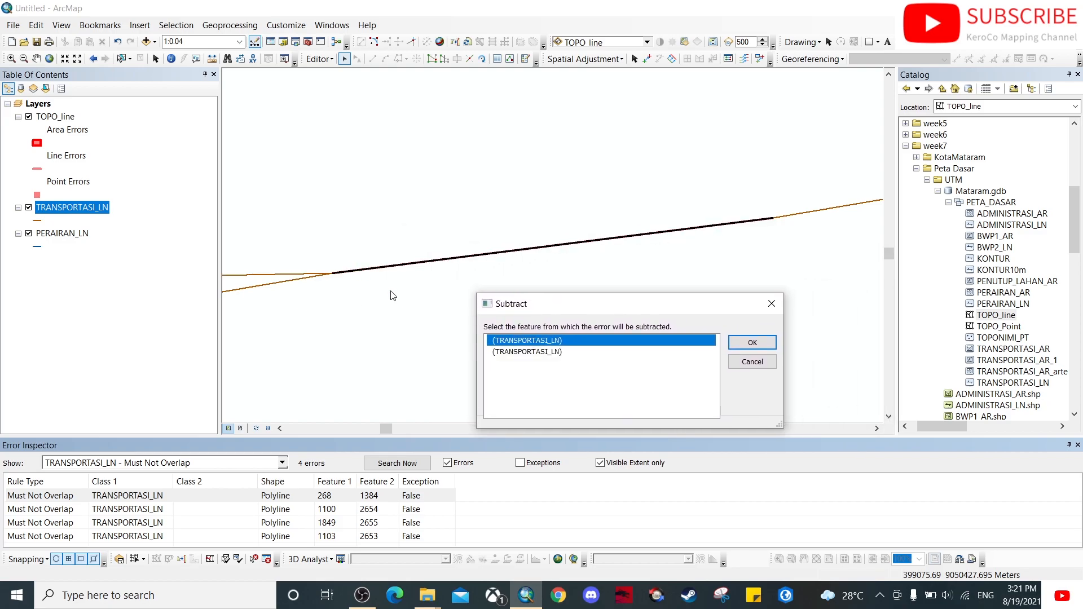
click(541, 353)
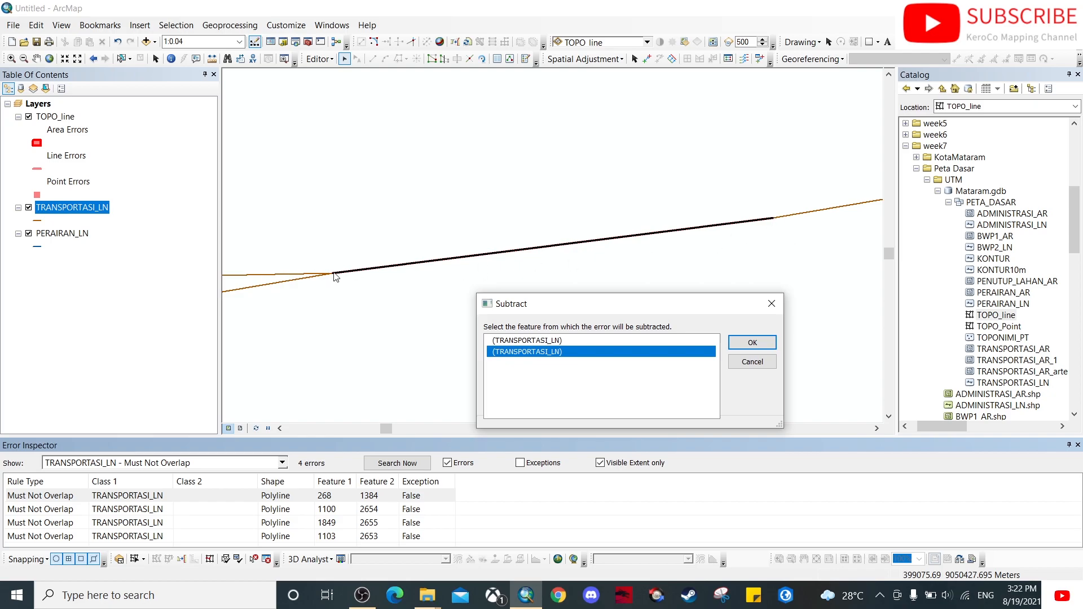
click(556, 340)
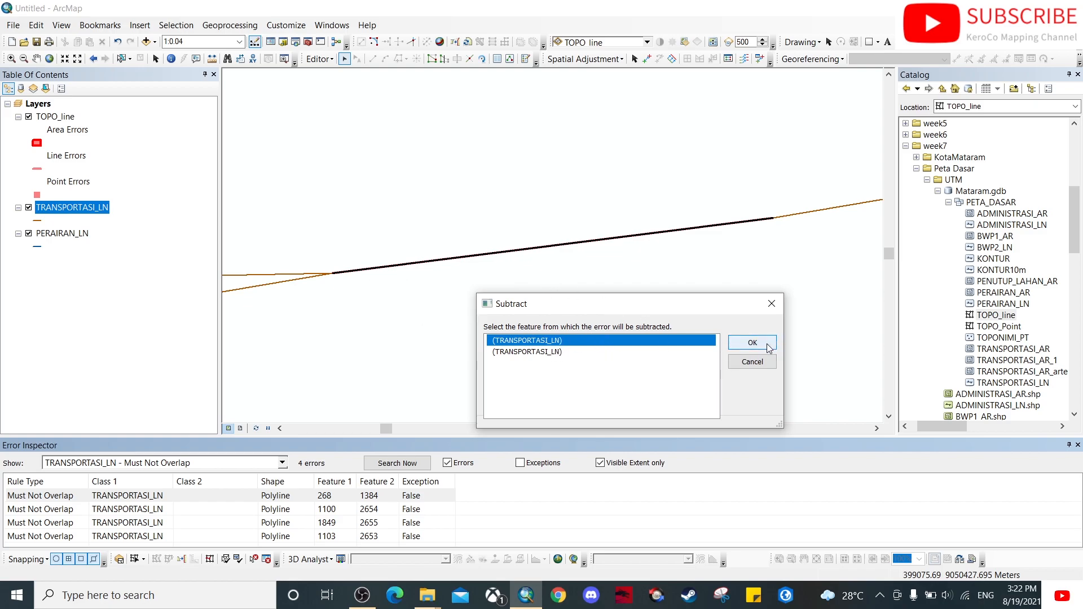
click(586, 344)
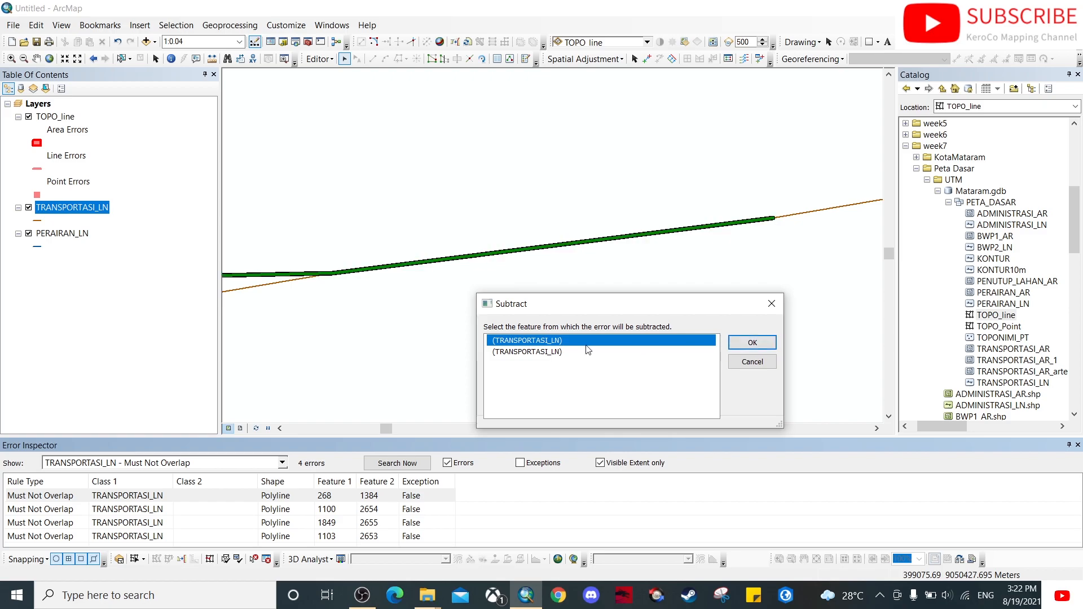
click(753, 344)
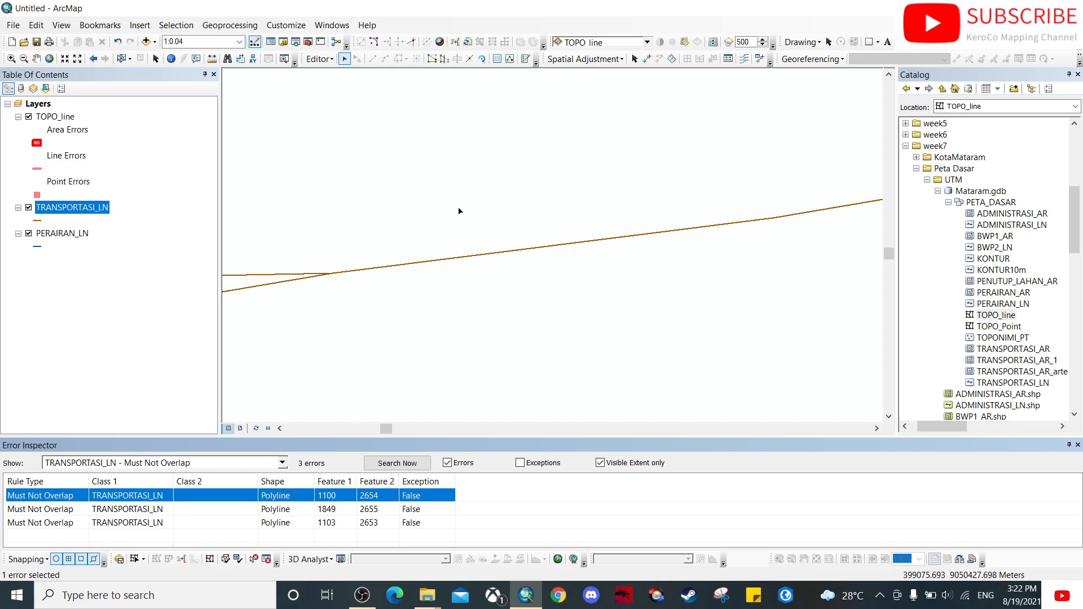
Select the through road and the upper branch road separately to check where each line ends at the corrected junction.
click(479, 253)
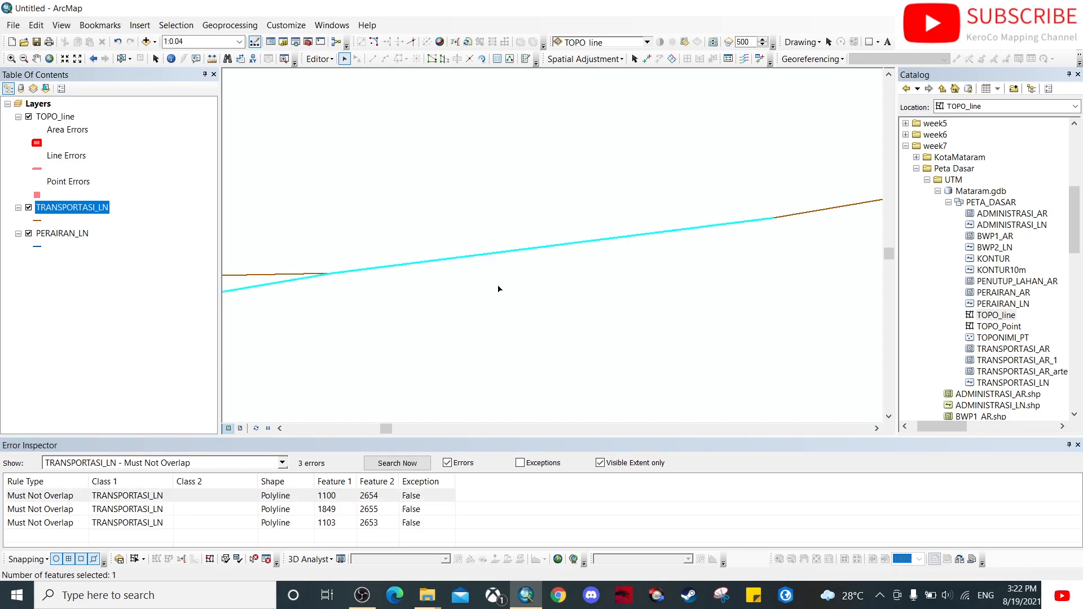
click(332, 226)
drag(261, 253, 240, 283)
click(253, 268)
click(240, 276)
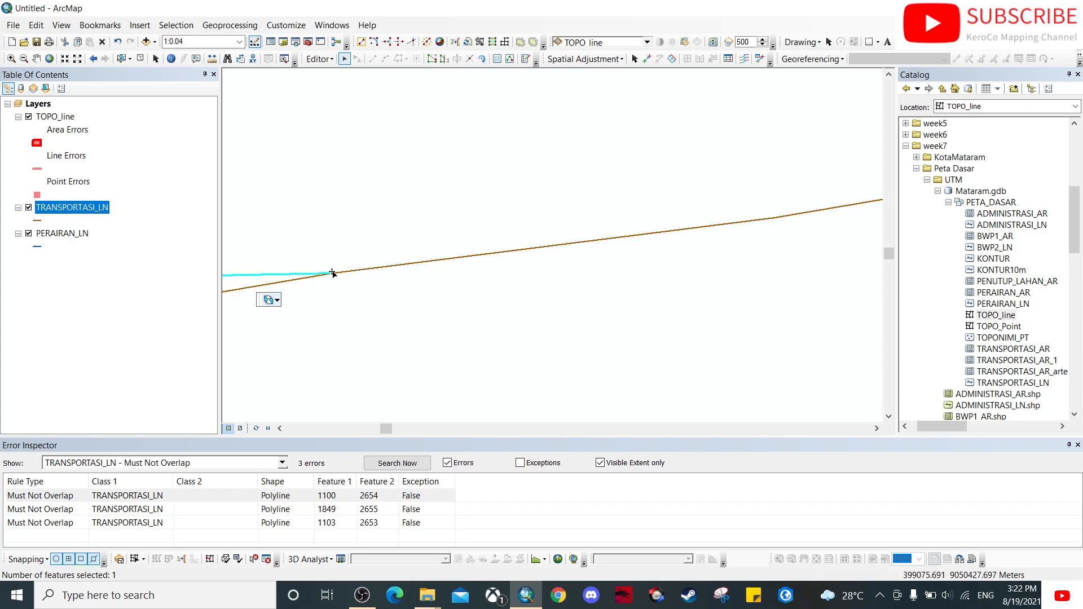
click(398, 334)
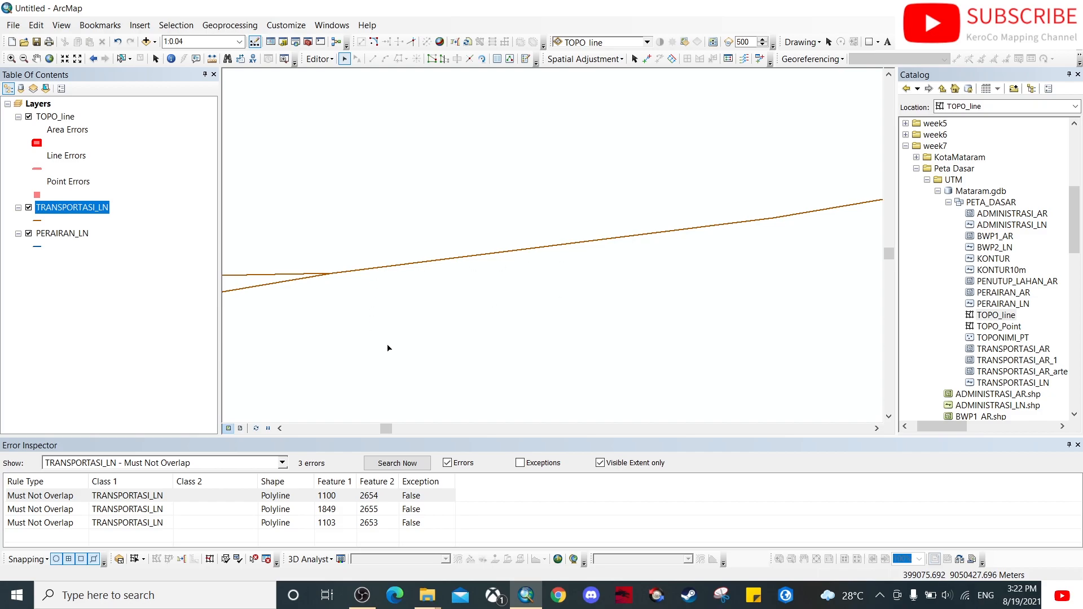
Examine the overlap between TRANSPORTASI_LN features 1100 and 2654 and fix it by subtracting the error from the first listed feature.
right_click(62, 498)
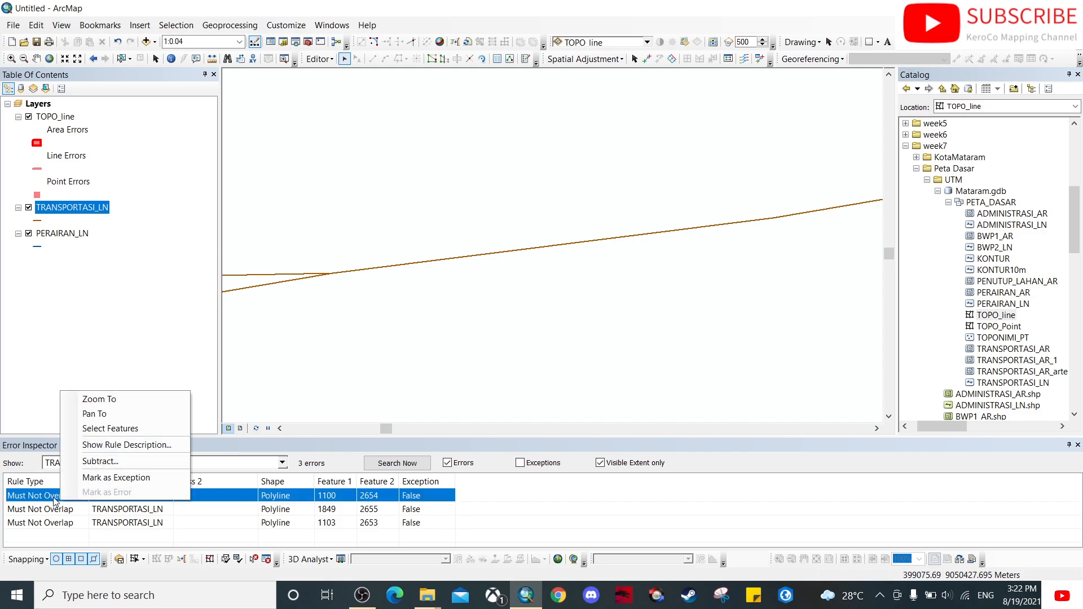
click(103, 413)
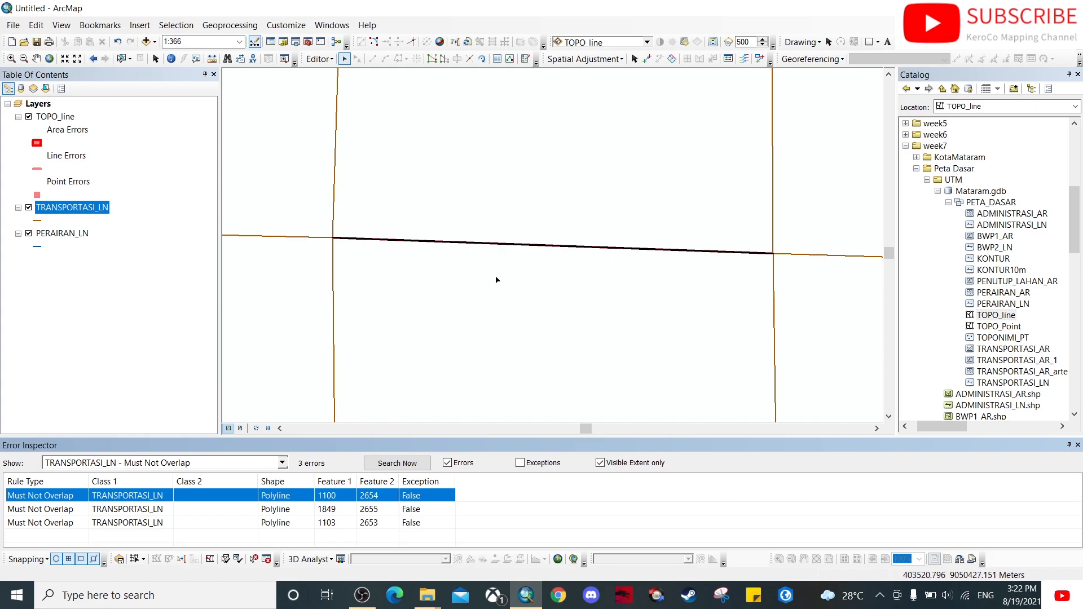
scroll(495, 281, down, 3)
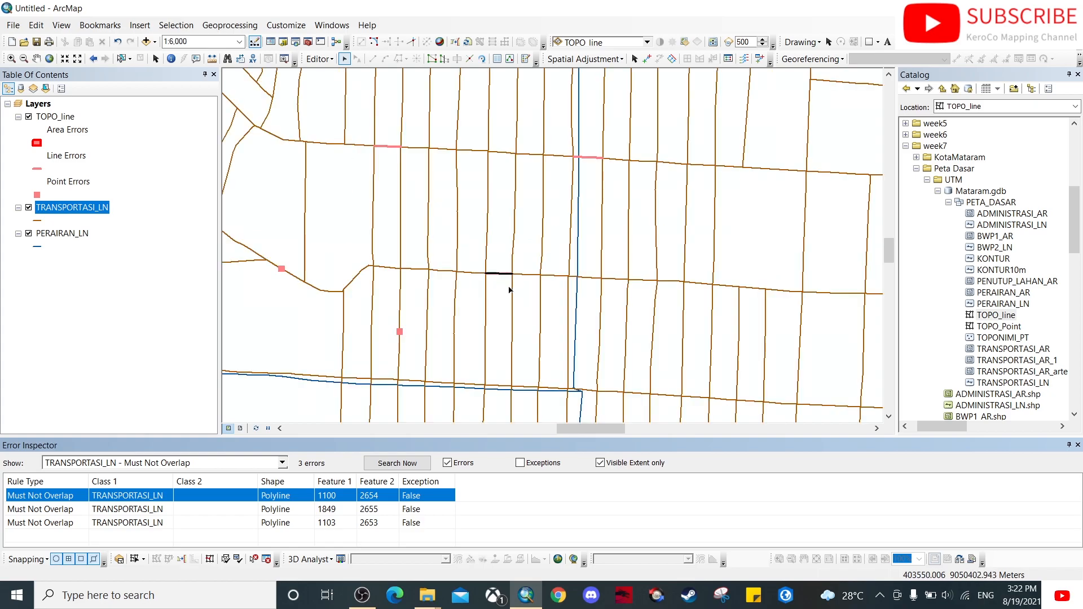
scroll(471, 236, up, 5)
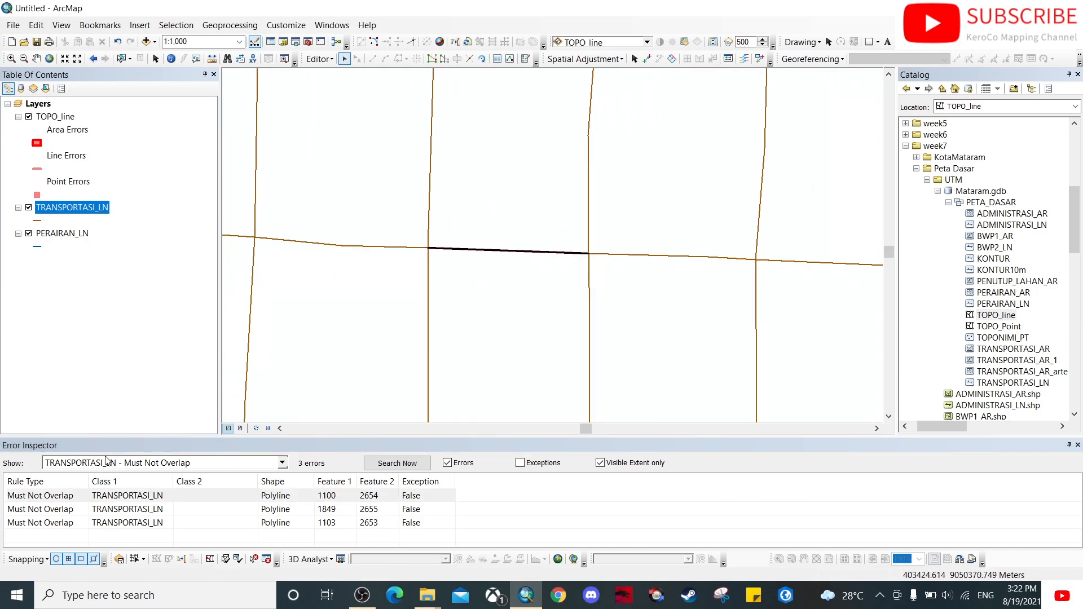
right_click(70, 500)
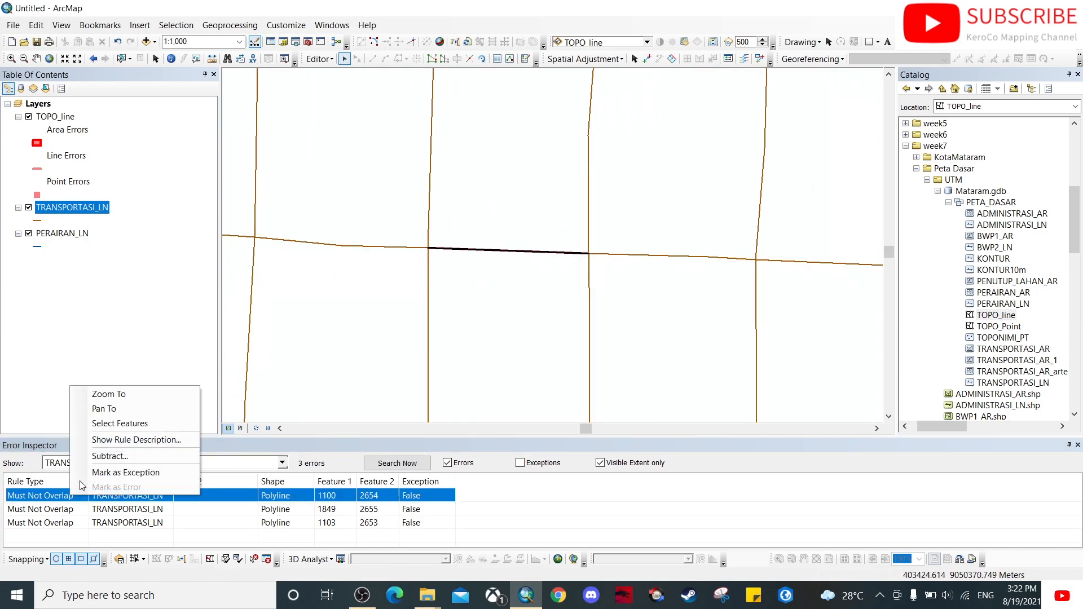
click(101, 457)
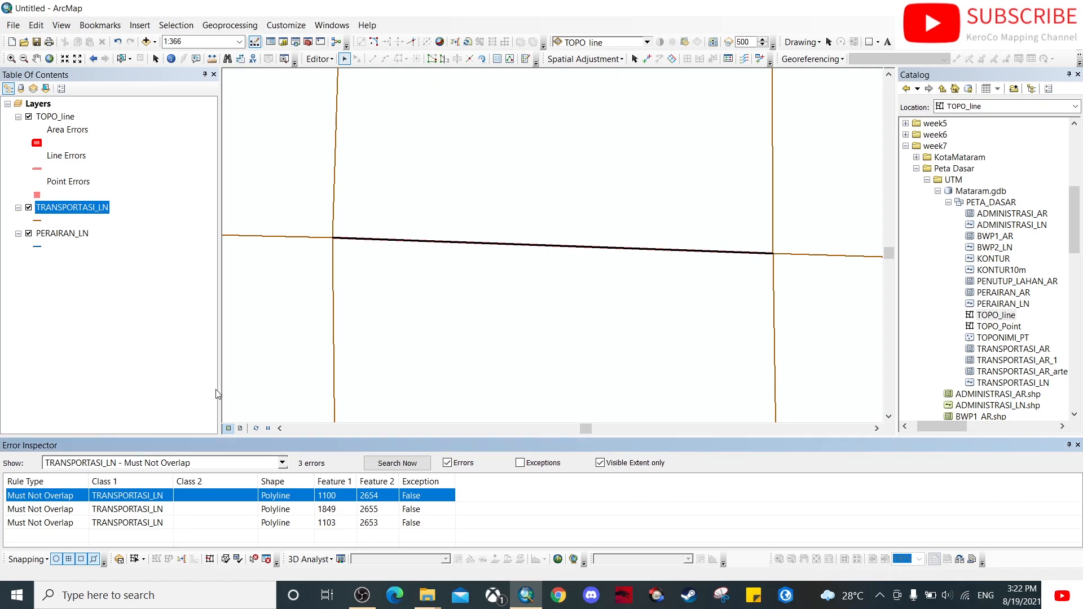
right_click(70, 496)
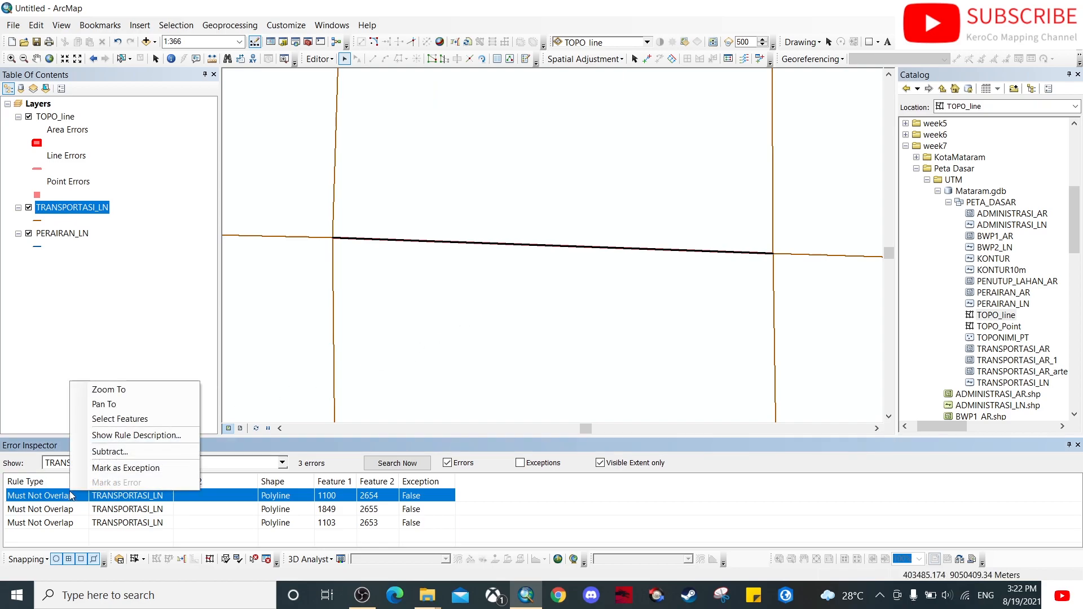
click(109, 452)
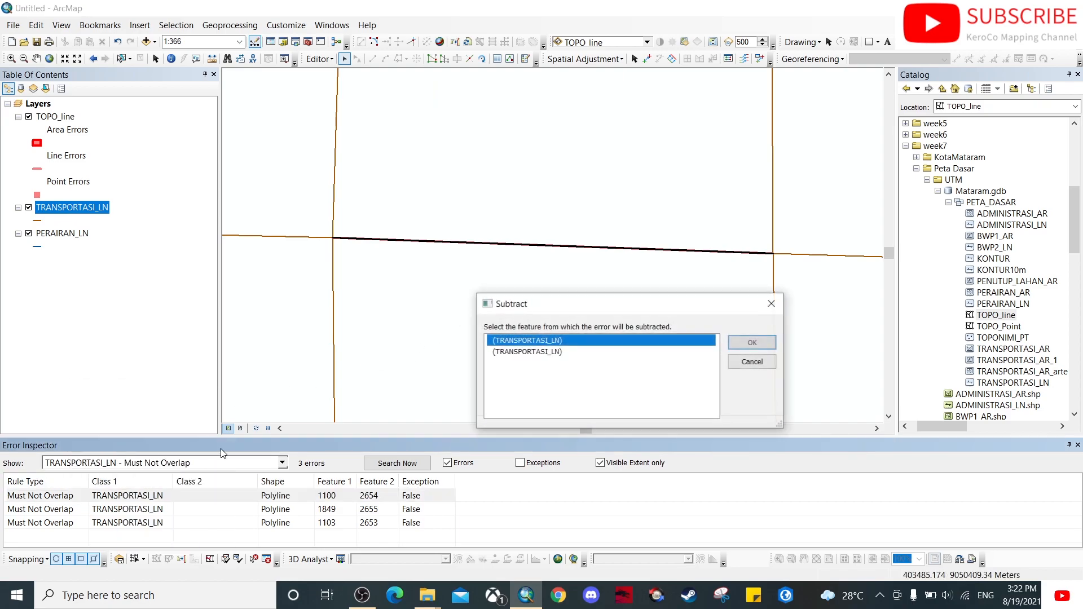
click(557, 352)
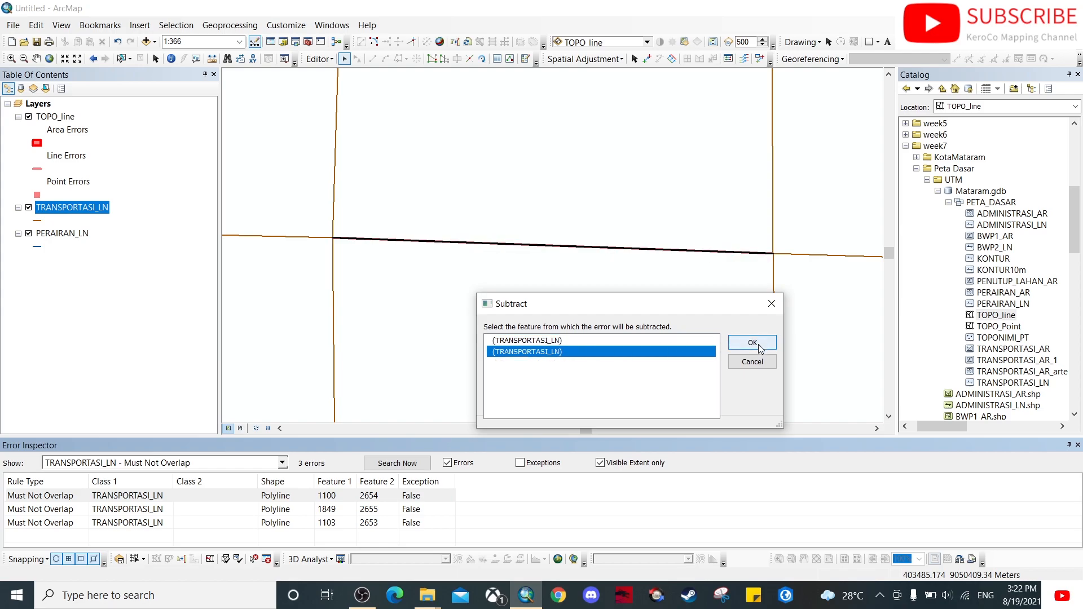
click(622, 341)
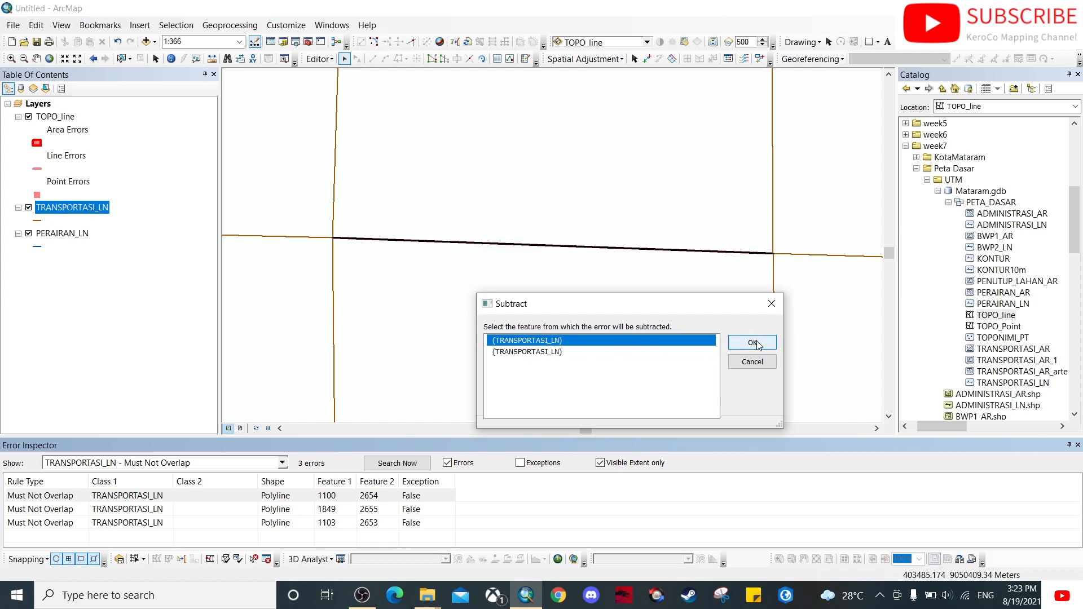
click(753, 342)
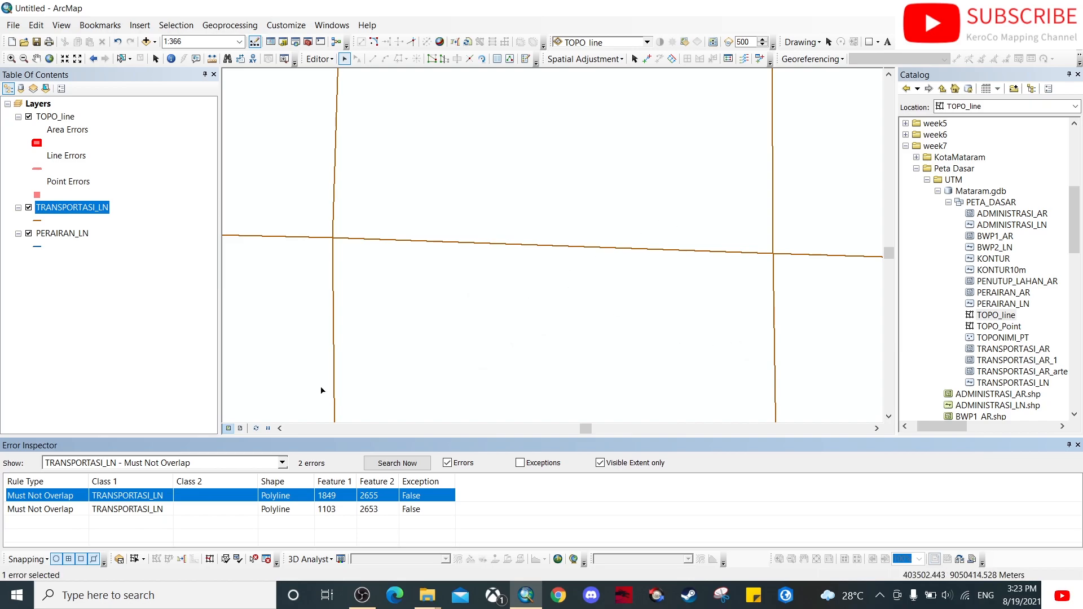
Fix the overlap between TRANSPORTASI_LN features 1849 and 2655 by subtracting it from the first listed feature.
right_click(35, 500)
click(56, 394)
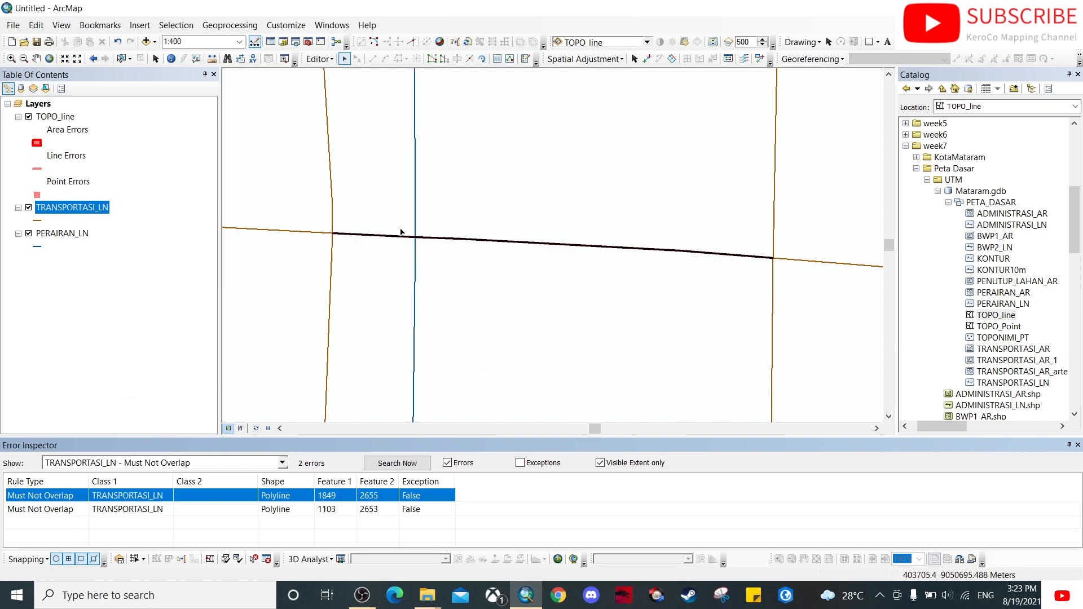
right_click(131, 495)
click(167, 455)
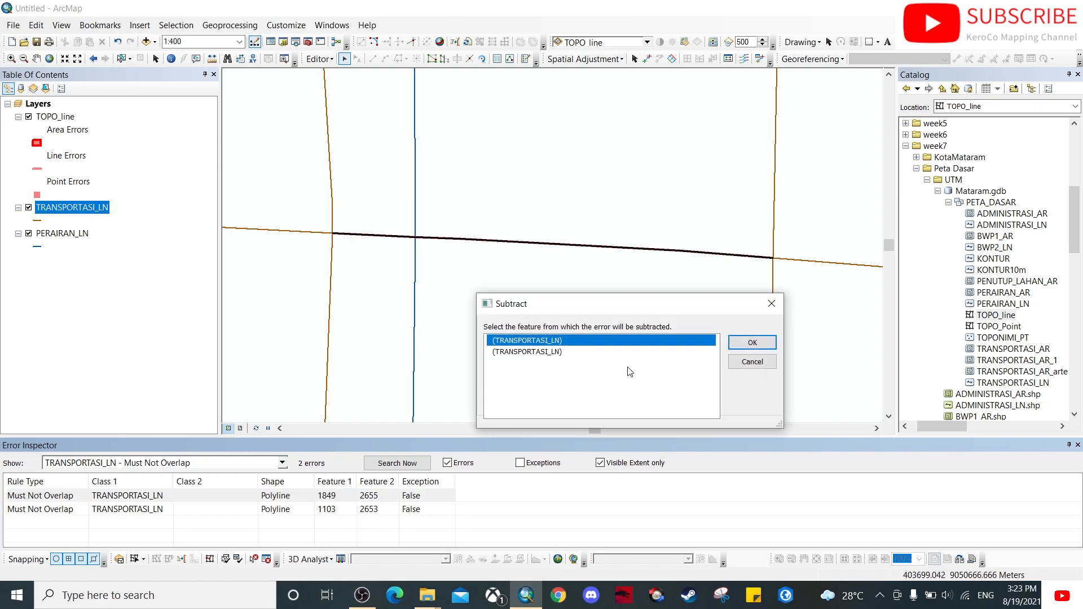
click(571, 351)
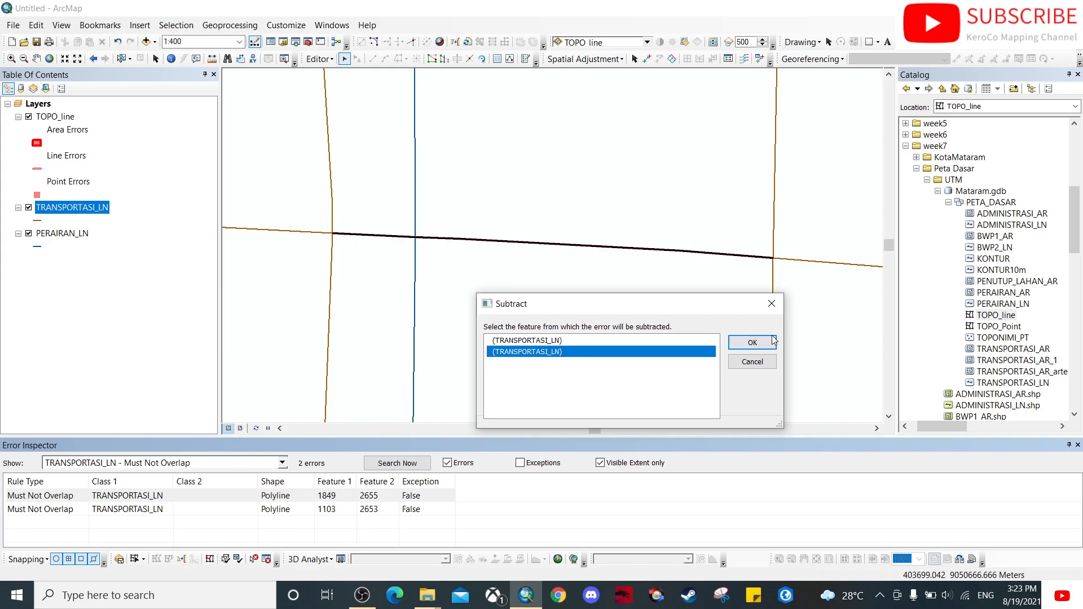
click(679, 341)
click(739, 343)
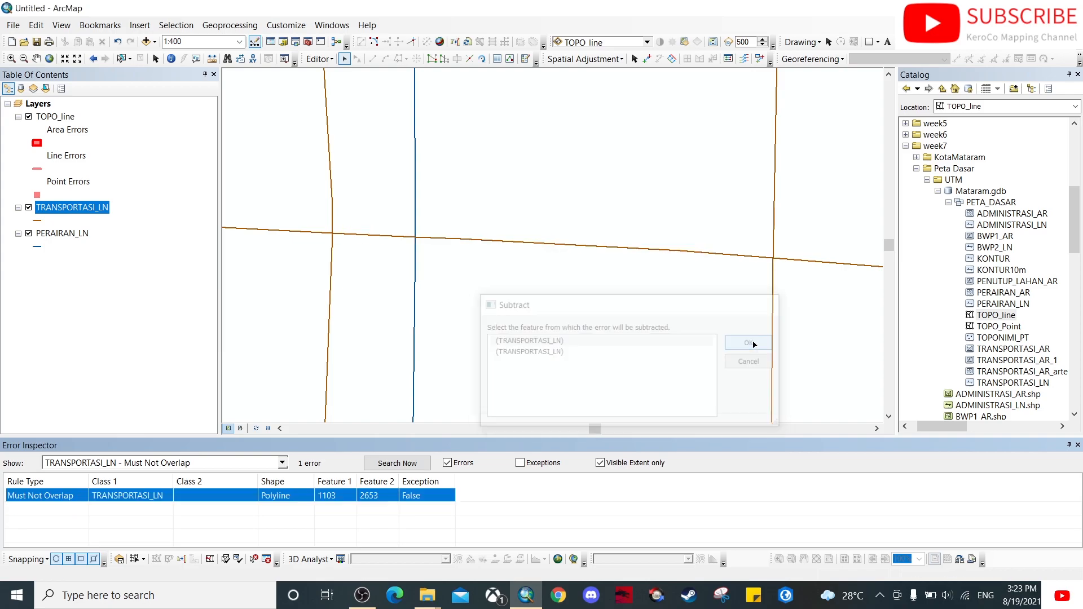
Select the coincident lines at the overlap between features 1103 and 2653 and show only their records in the TRANSPORTASI_LN attribute table.
right_click(73, 499)
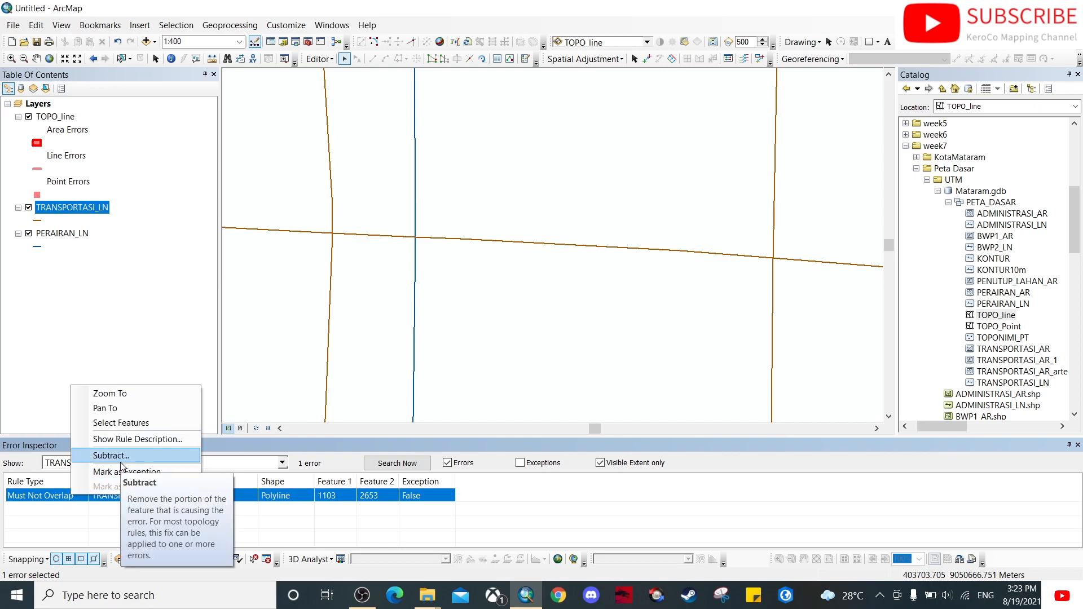
click(128, 394)
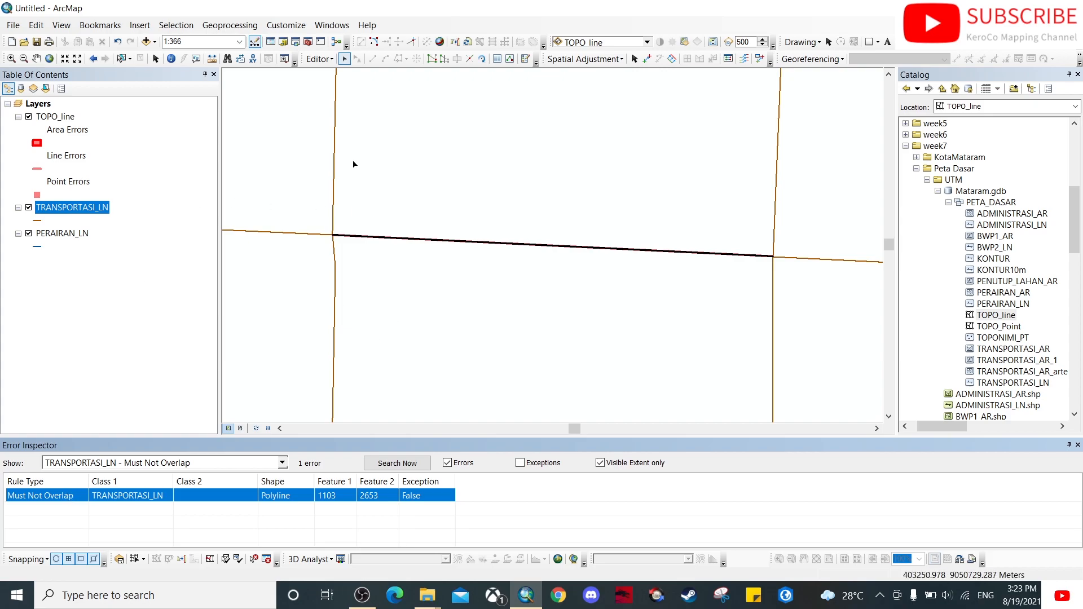
click(498, 243)
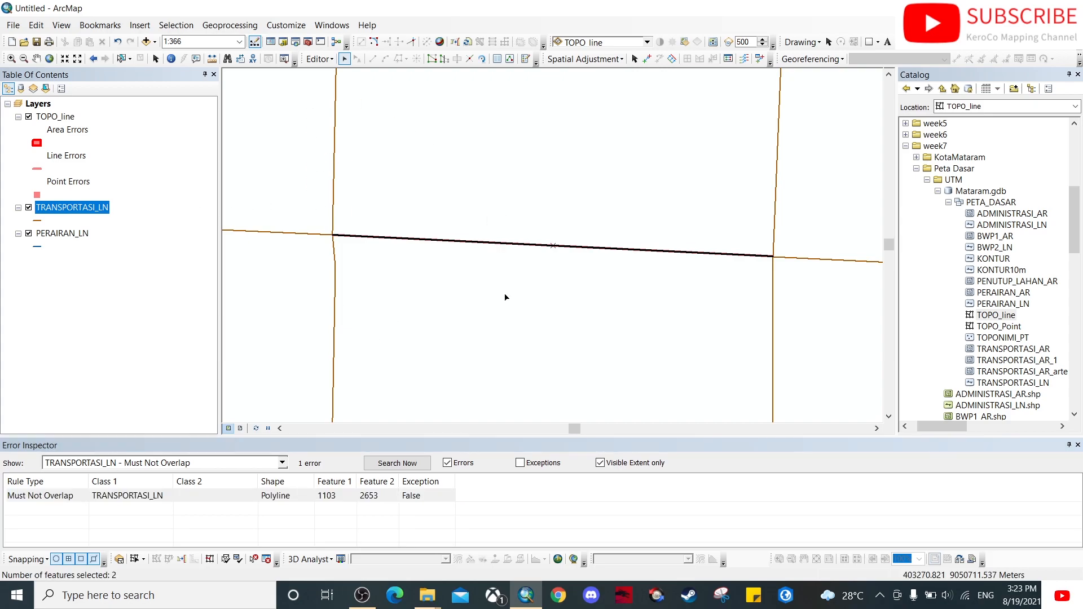
right_click(92, 209)
click(139, 252)
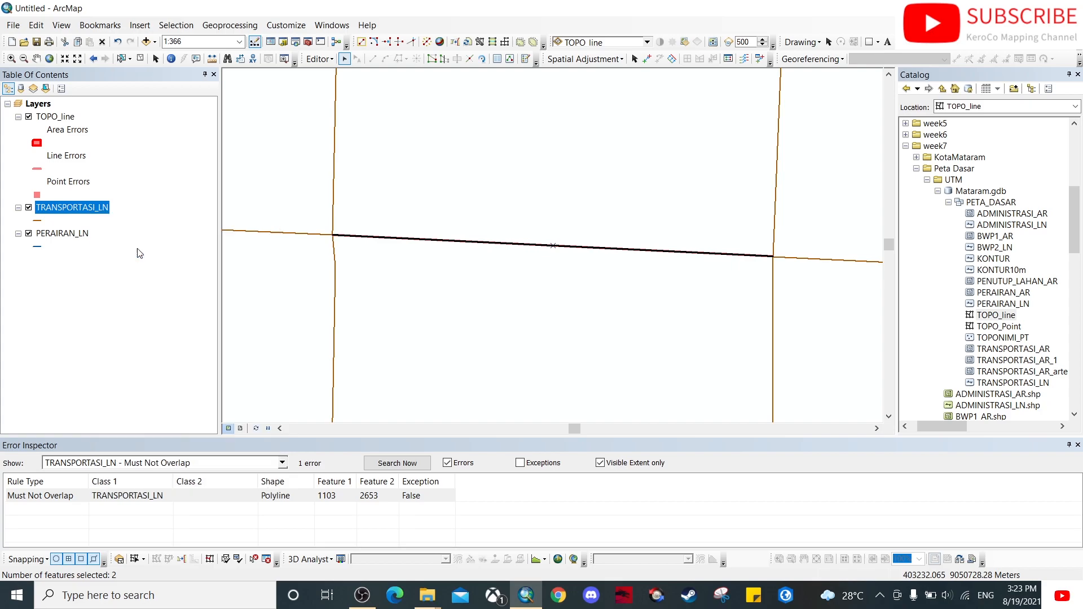
click(152, 469)
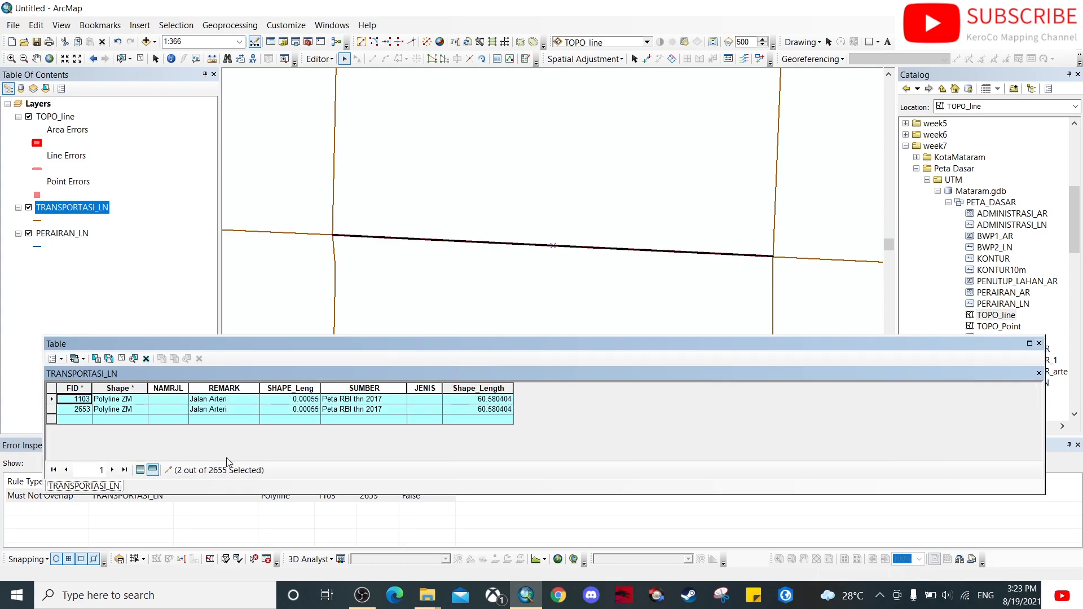
Compare both overlapping records on the map, delete the duplicate line with FID 2653, and clear the selection.
click(51, 399)
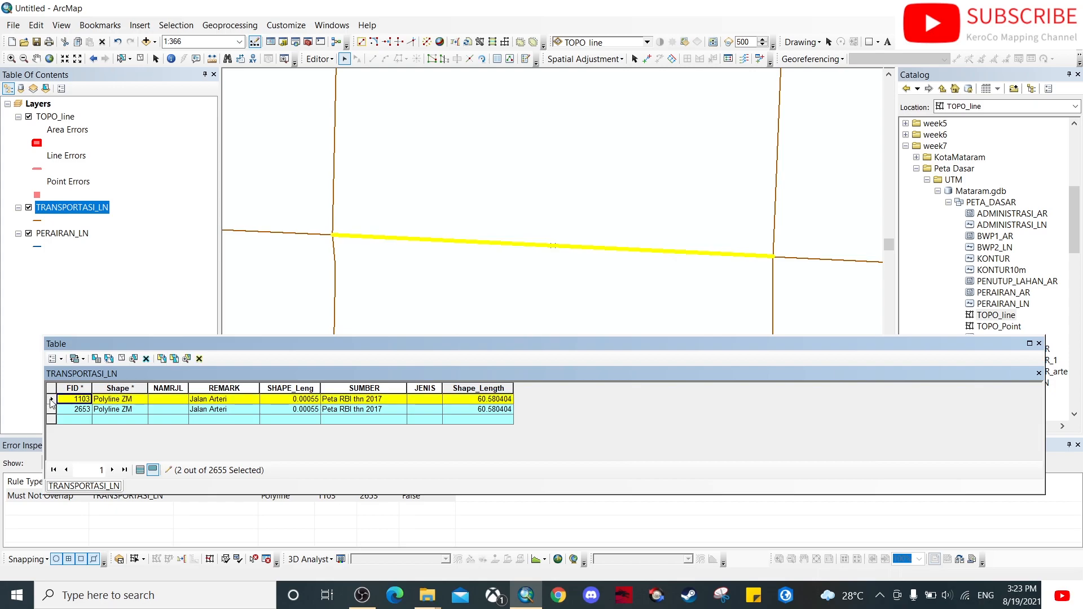
click(50, 410)
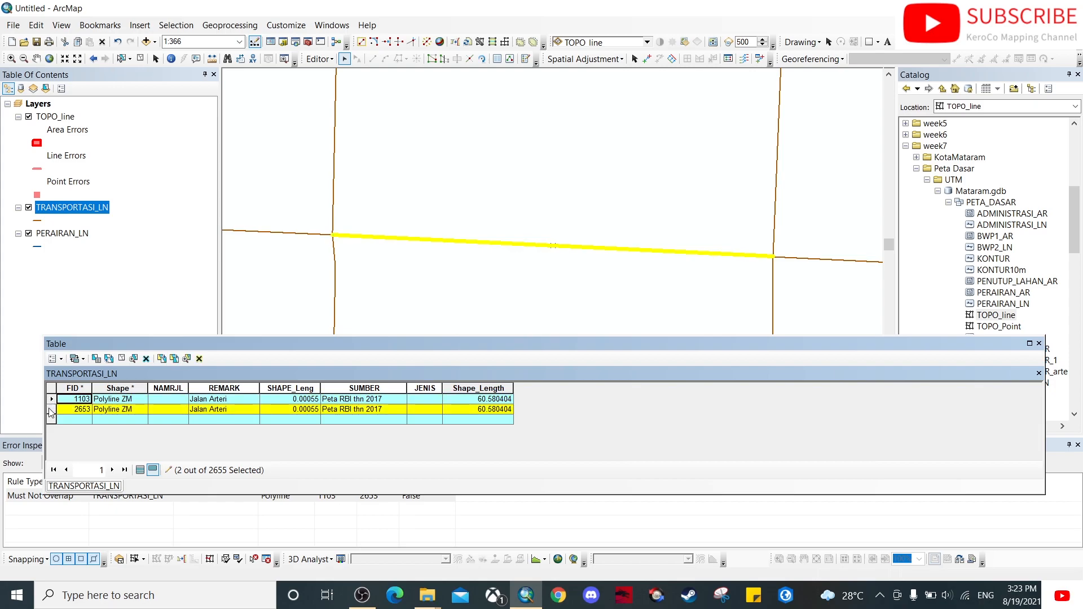
click(199, 358)
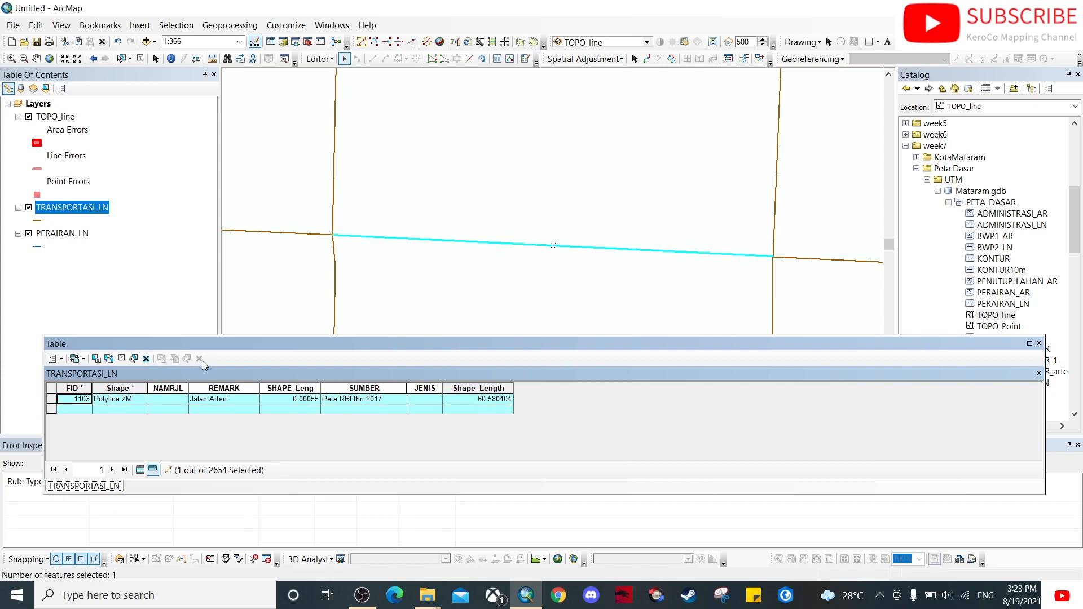
click(1039, 343)
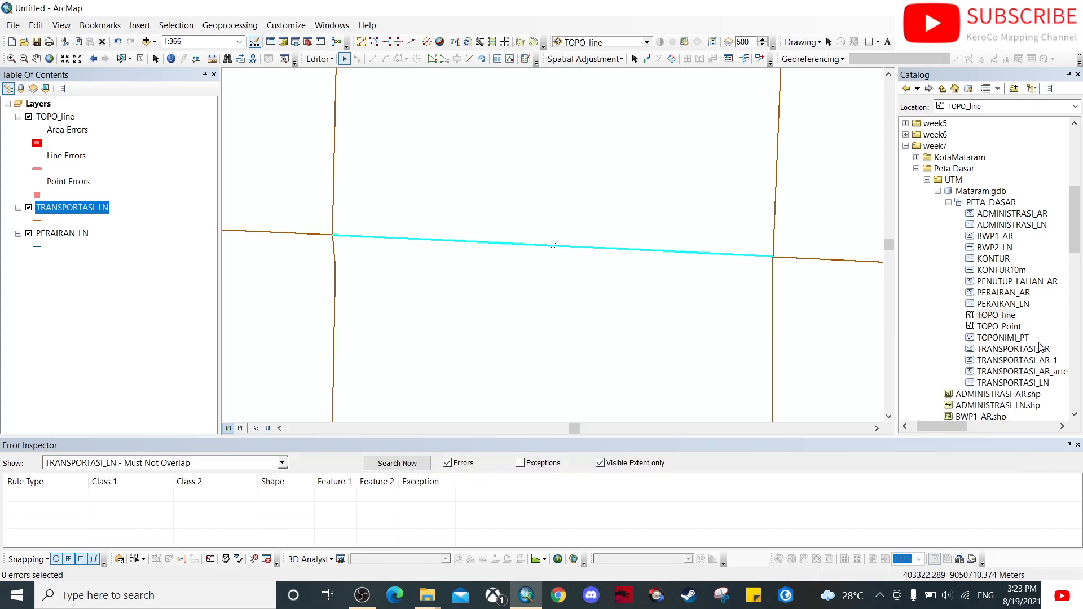
click(527, 309)
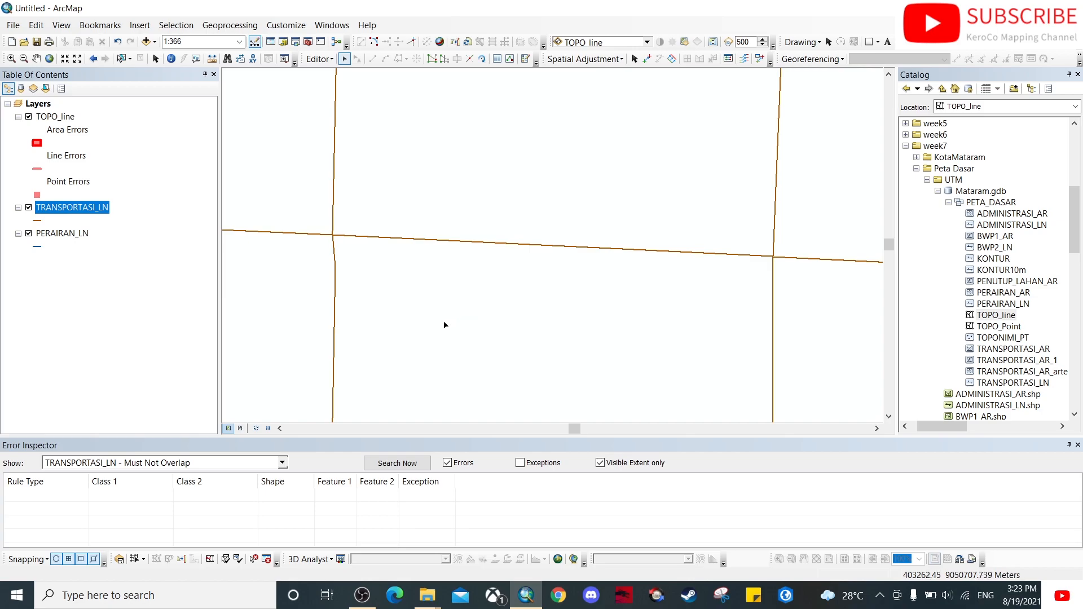
Validate TOPO_line across the full extent of the TRANSPORTASI_LN layer and search again for its Must Not Overlap errors.
scroll(445, 324, up, 5)
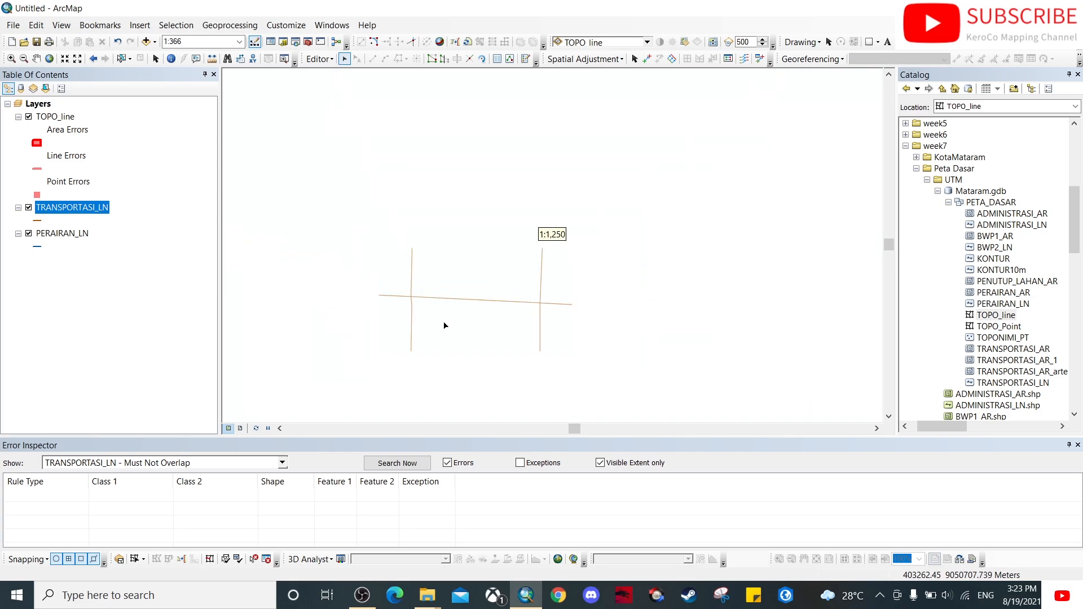
click(285, 465)
scroll(383, 355, up, 5)
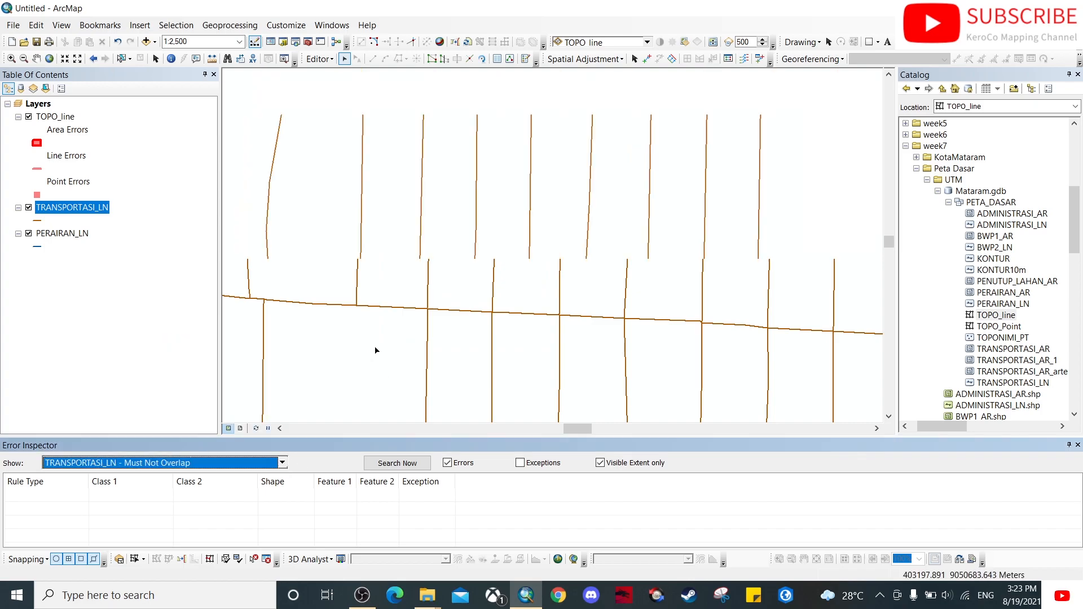
right_click(91, 207)
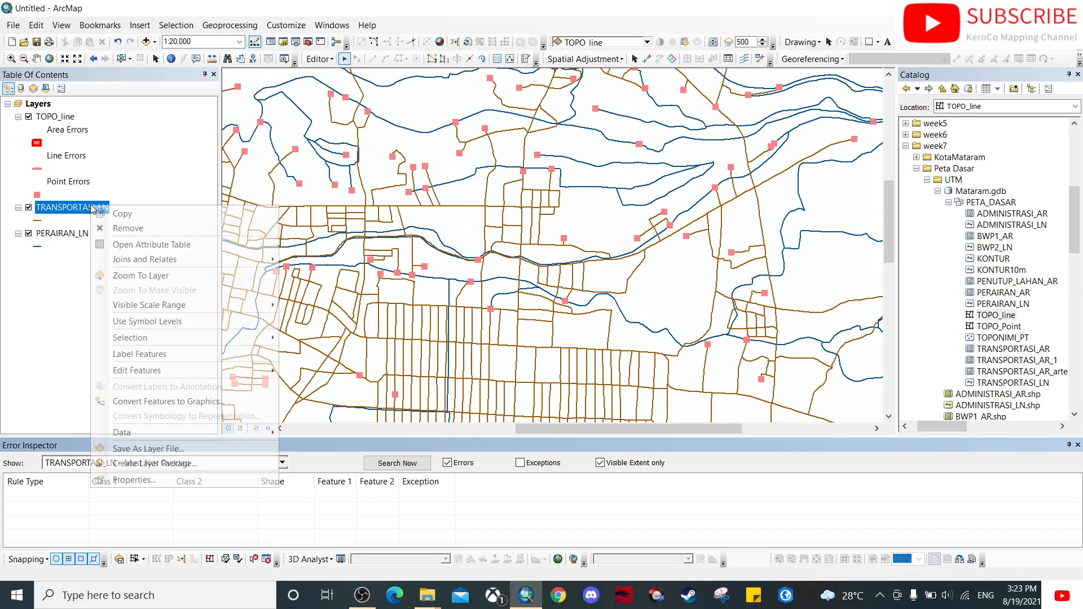
click(163, 246)
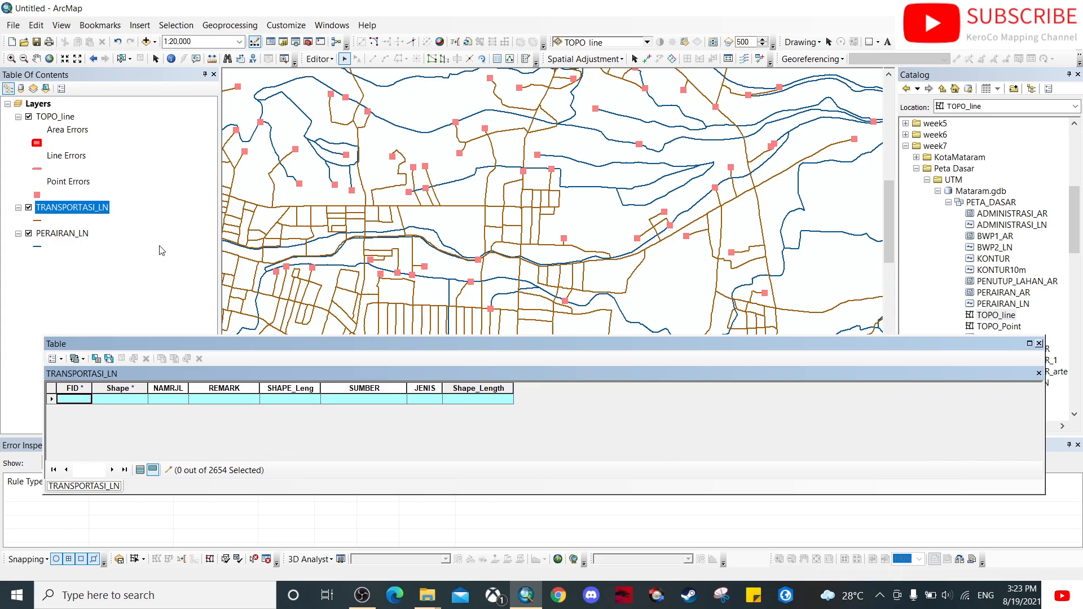
click(1038, 343)
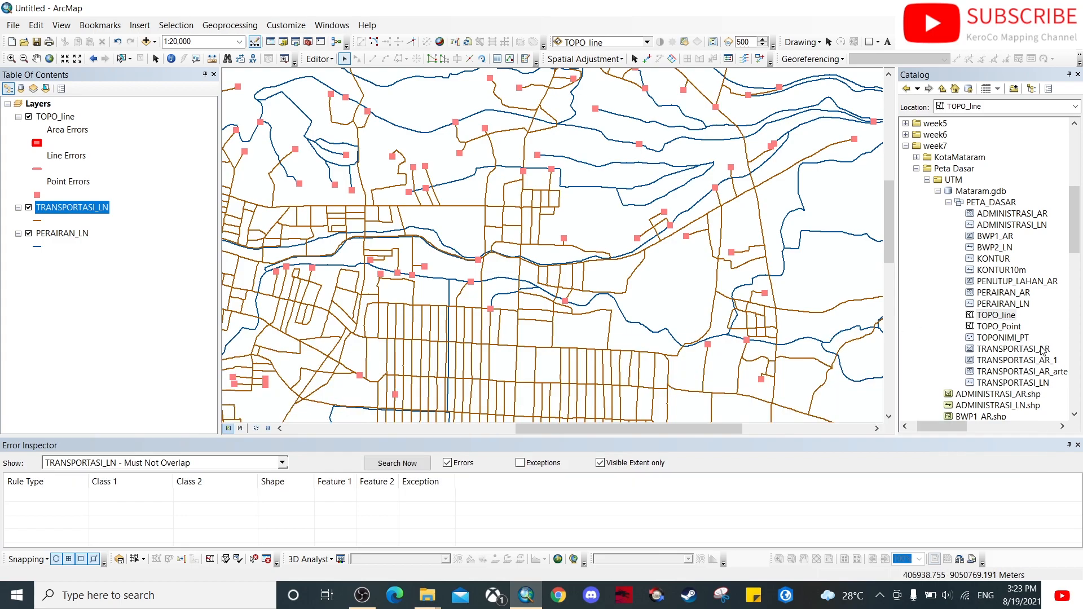
right_click(66, 208)
click(126, 278)
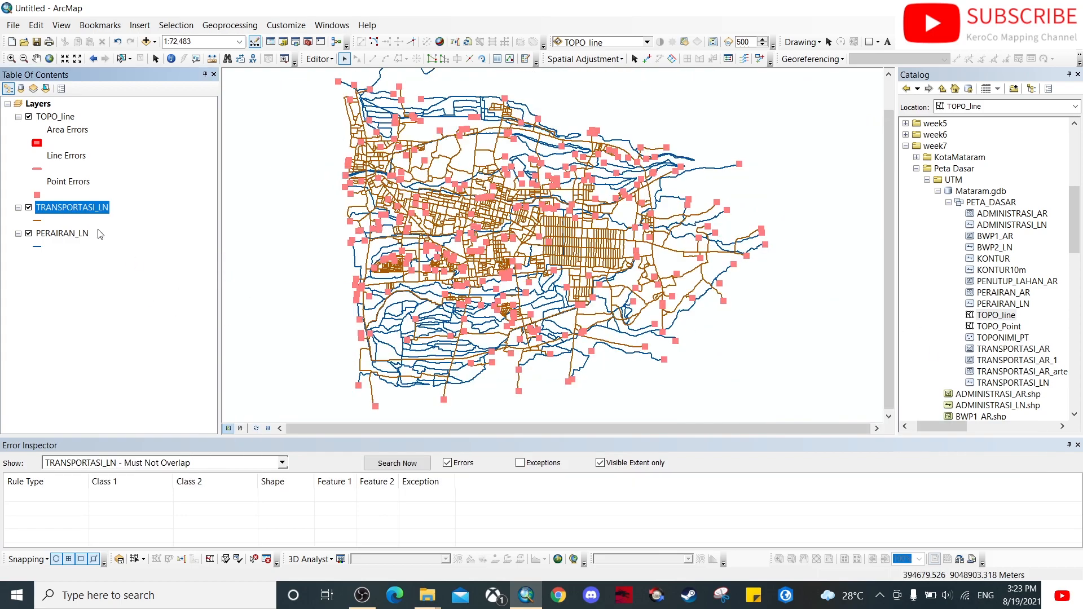
click(398, 466)
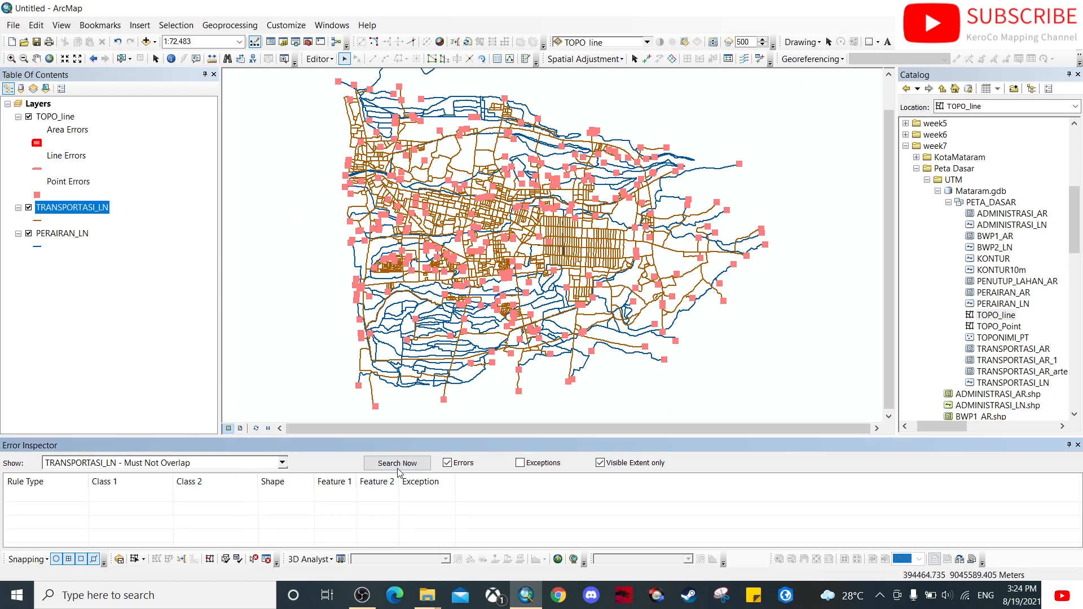
click(238, 559)
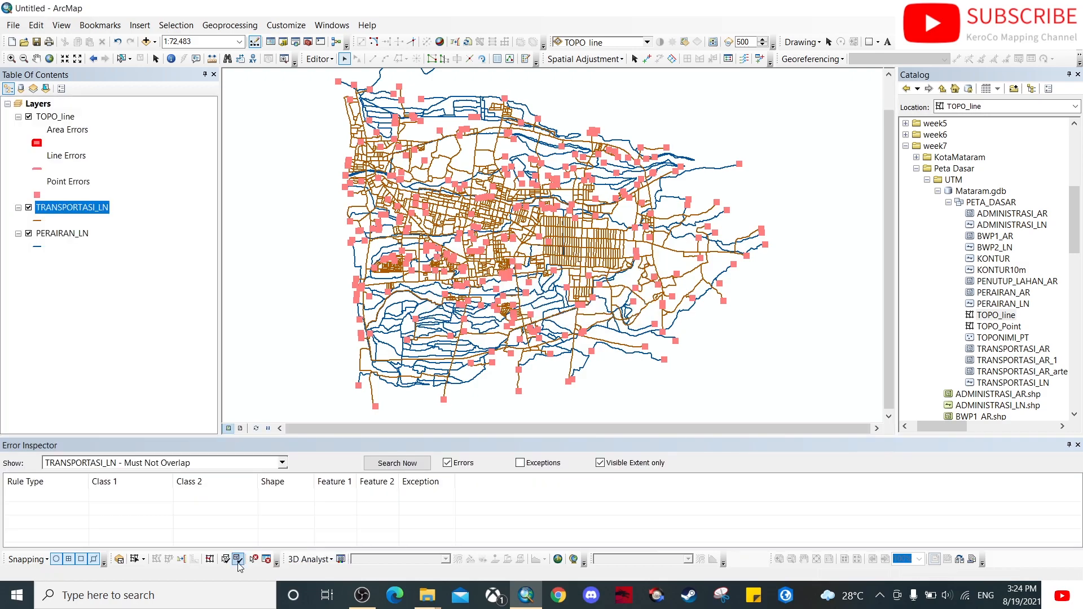
click(396, 466)
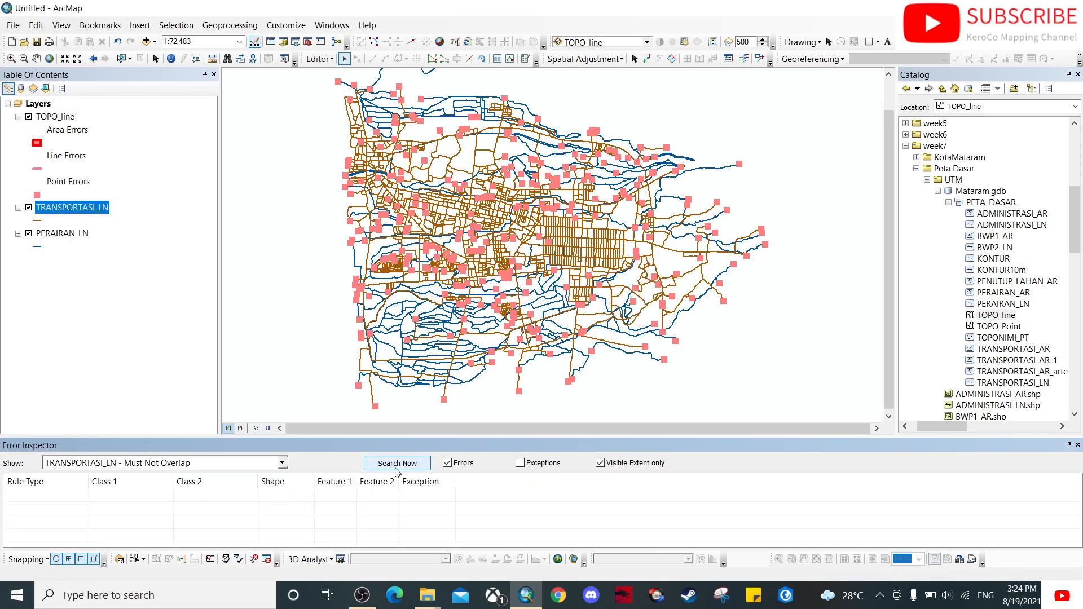
Search for TRANSPORTASI_LN errors under the Must Not Self-Overlap rule and under the Must Not Have Dangles rule.
click(282, 463)
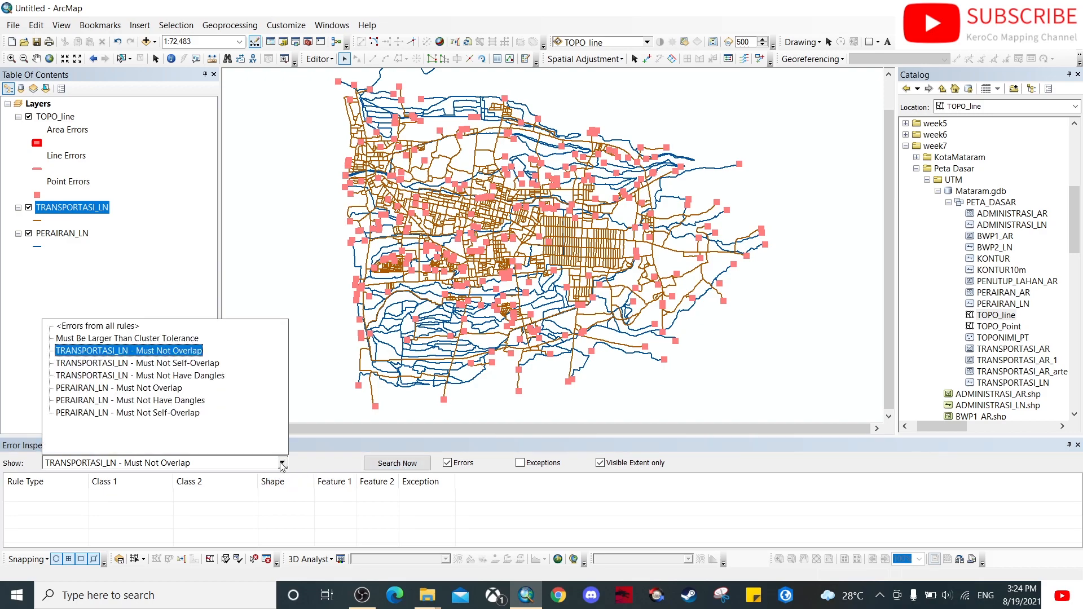
click(201, 367)
click(396, 466)
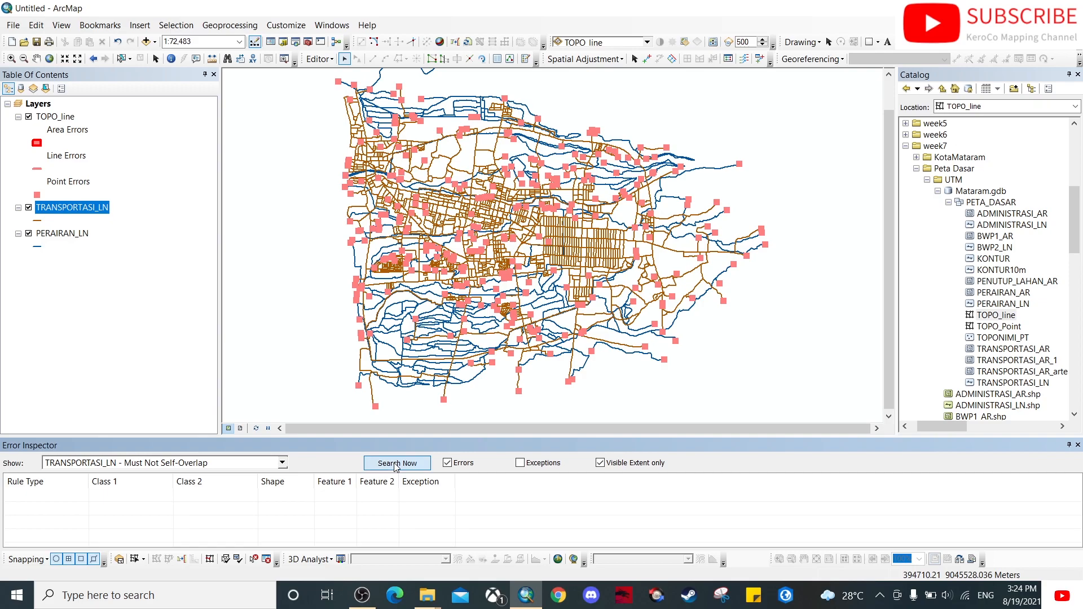
click(282, 463)
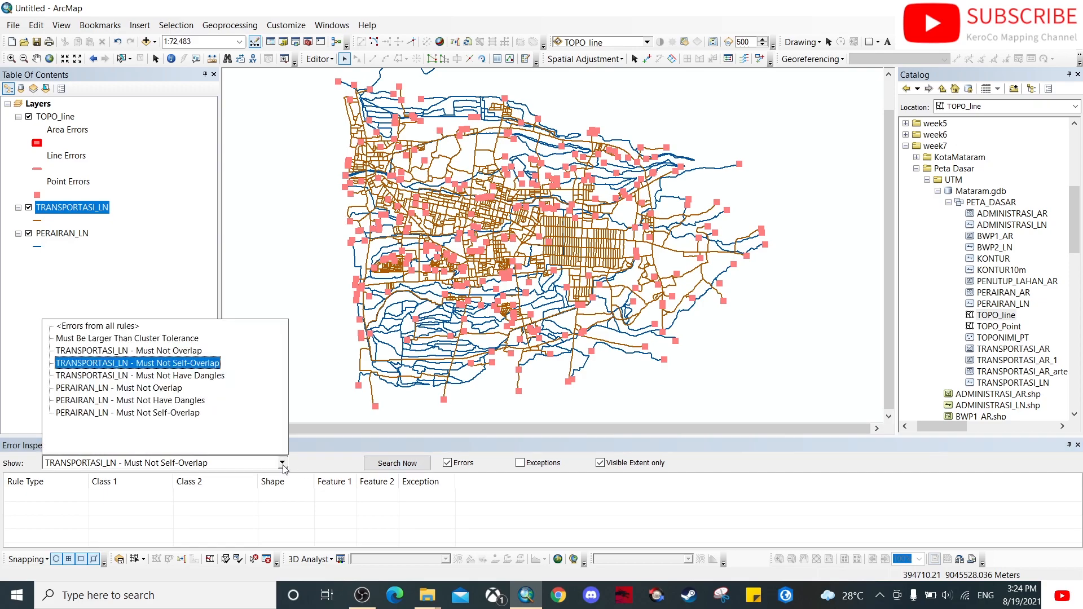
click(208, 377)
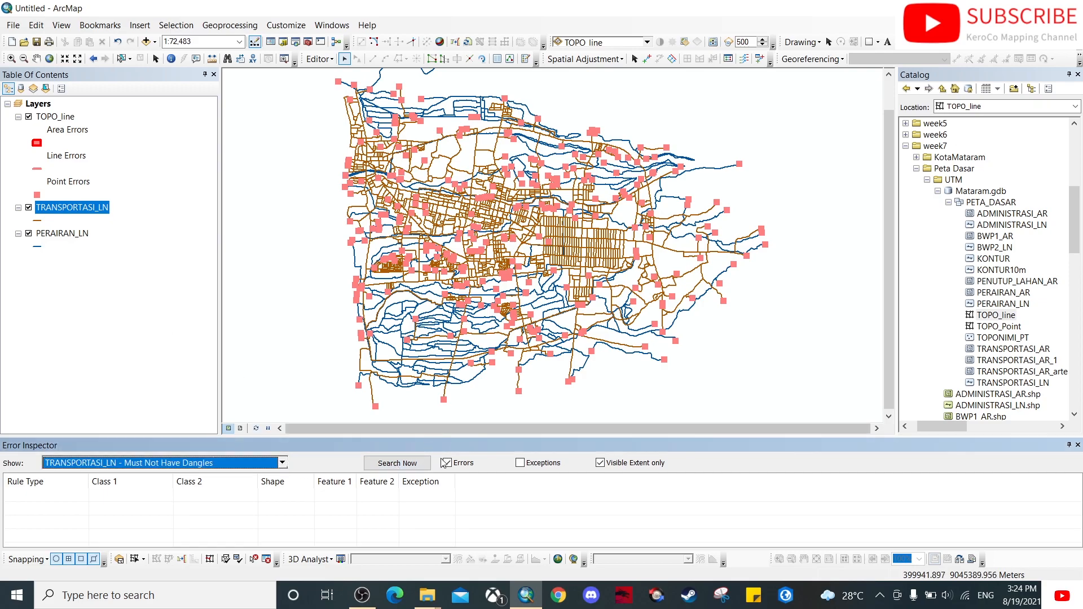
click(402, 466)
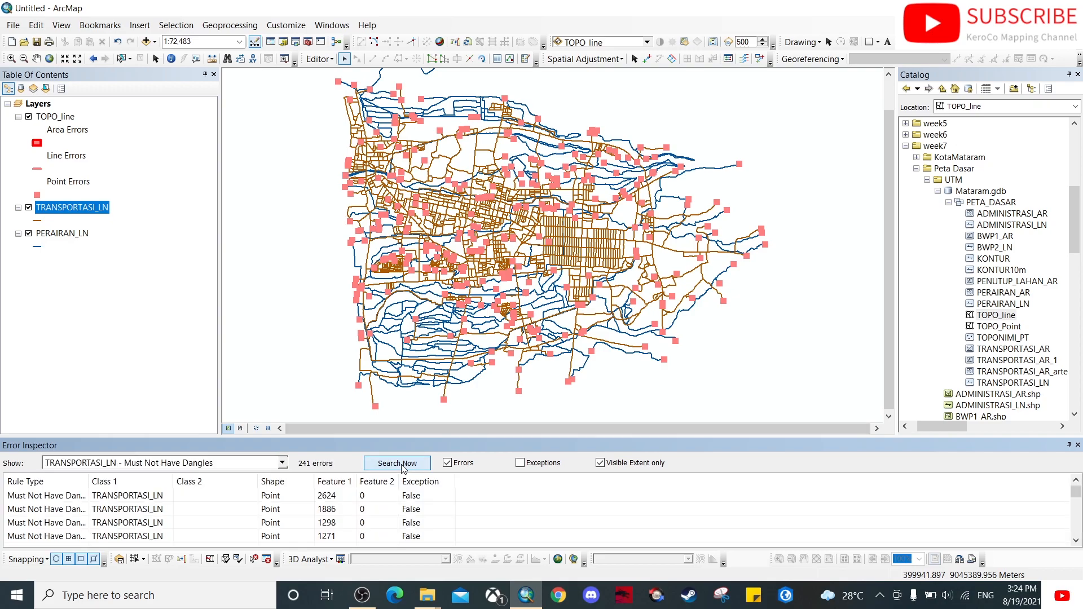
Zoom to the first listed TRANSPORTASI_LN dangle error, feature 2624, inspect the road's end and mark the error as an exception.
scroll(167, 513, down, 1)
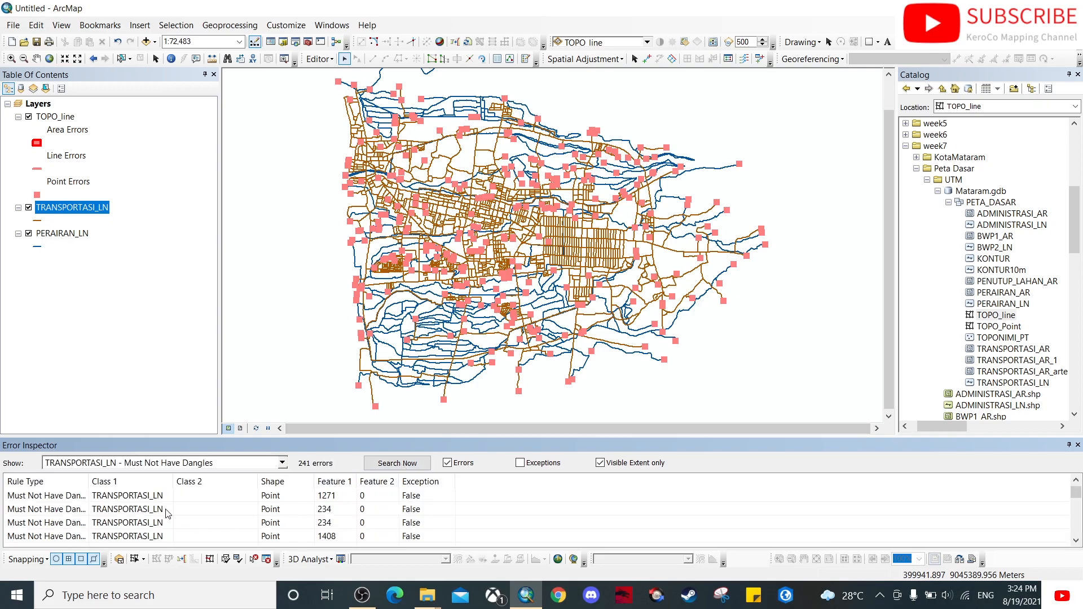
scroll(167, 513, down, 10)
scroll(167, 514, up, 10)
scroll(162, 512, up, 3)
click(68, 497)
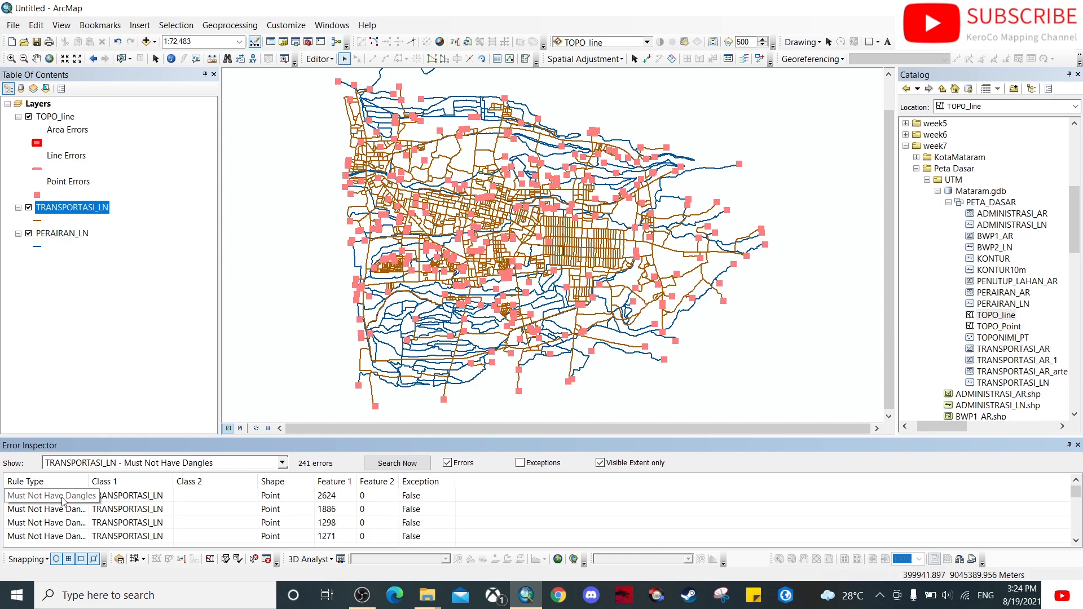
right_click(73, 496)
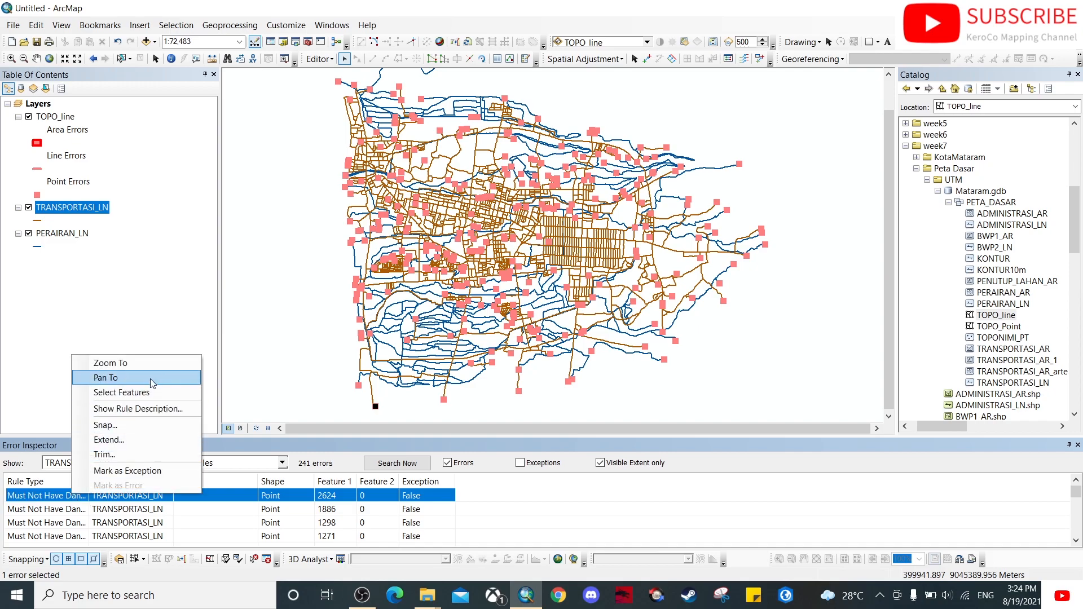
click(144, 361)
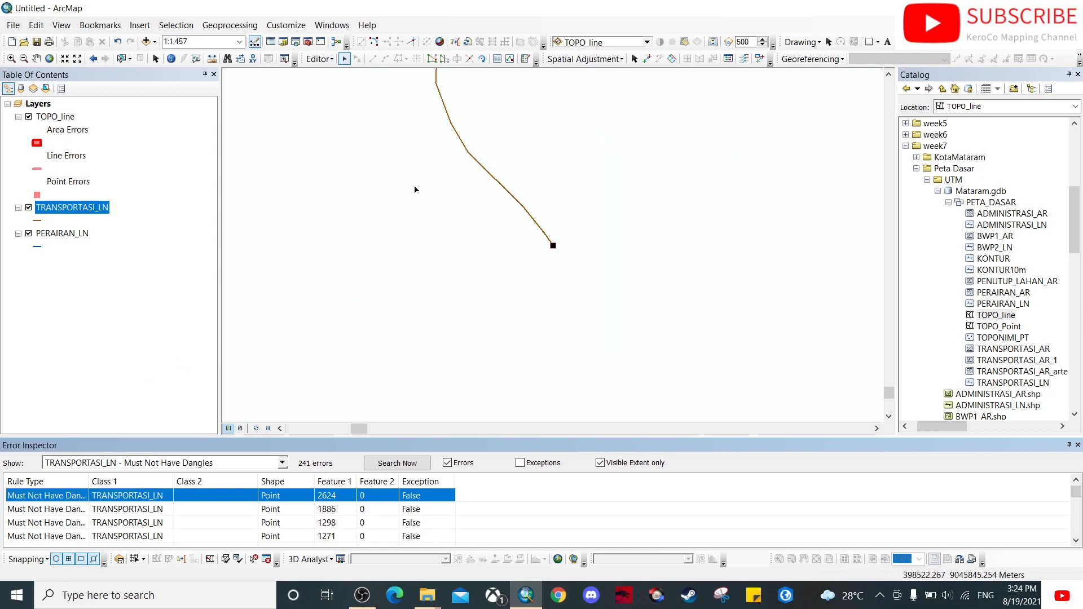
scroll(471, 230, down, 3)
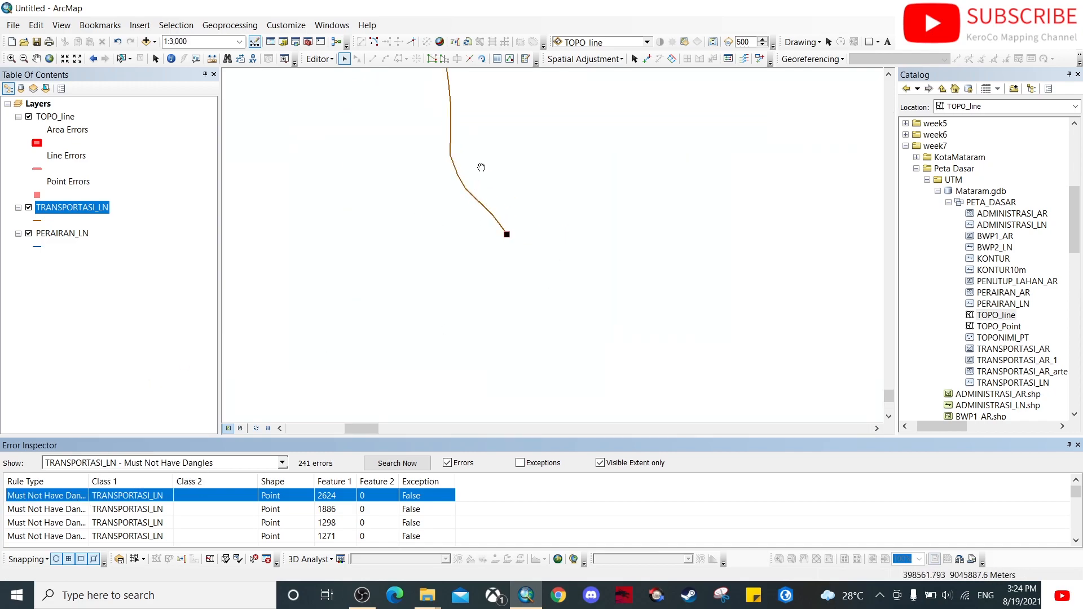
scroll(508, 324, down, 6)
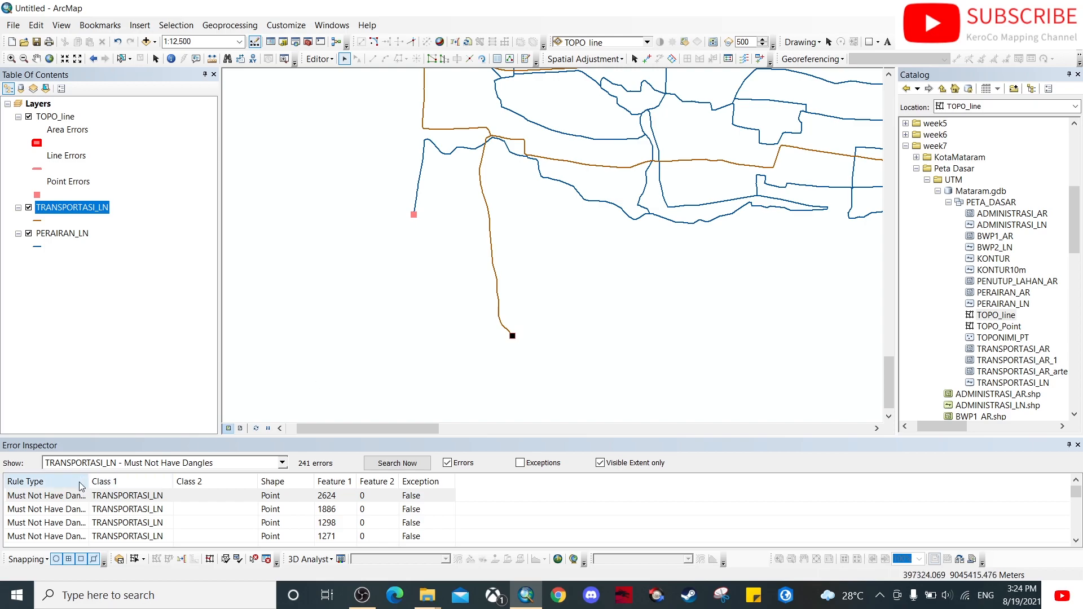
right_click(62, 497)
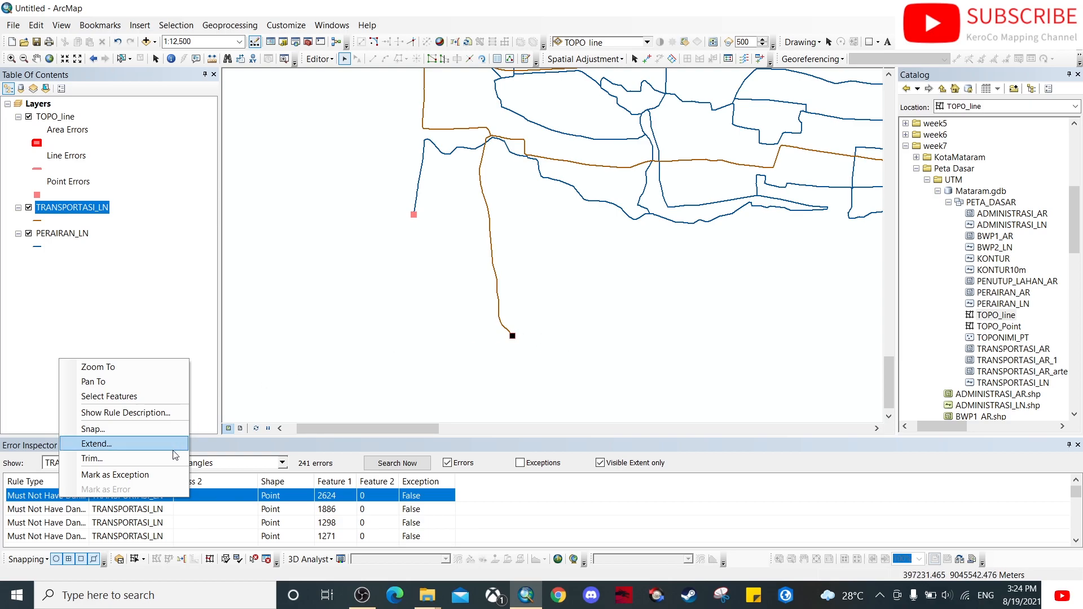
click(140, 476)
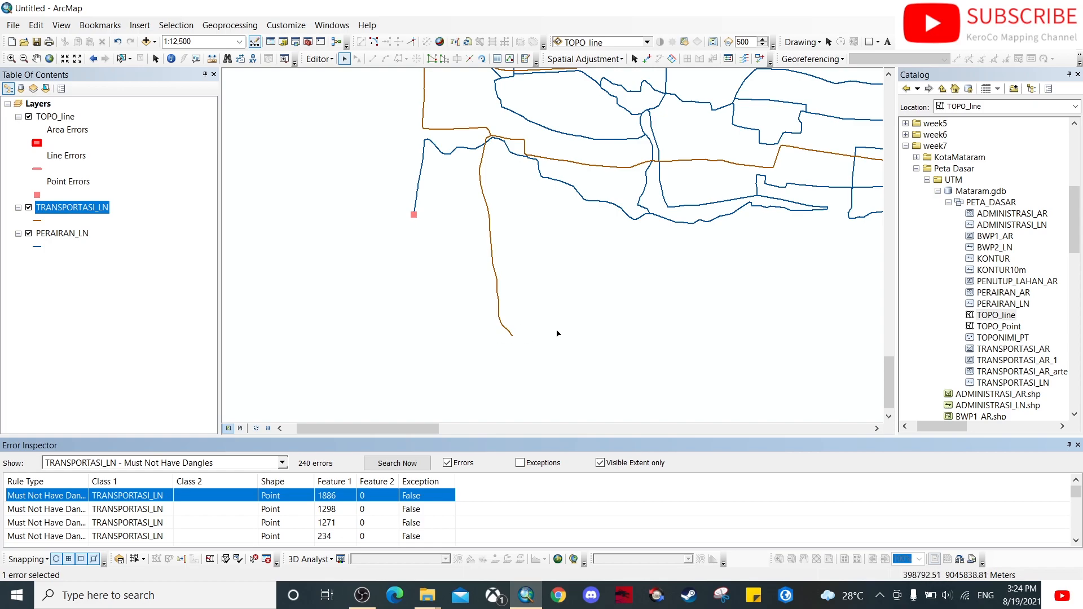
Zoom to the dangle error of feature 1886 and mark it as an exception.
right_click(57, 501)
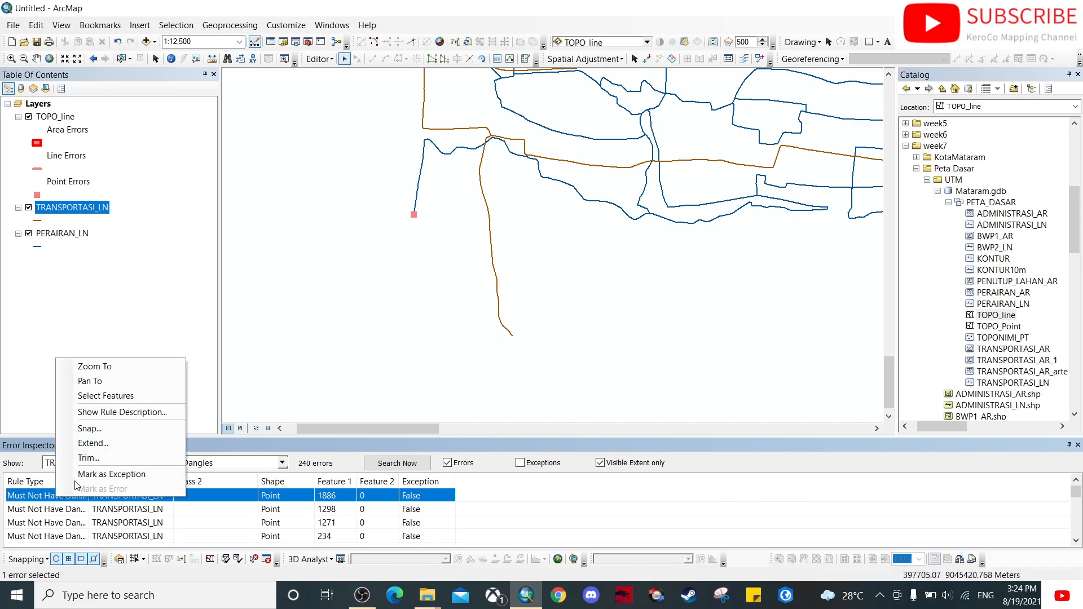
click(117, 365)
scroll(605, 269, up, 5)
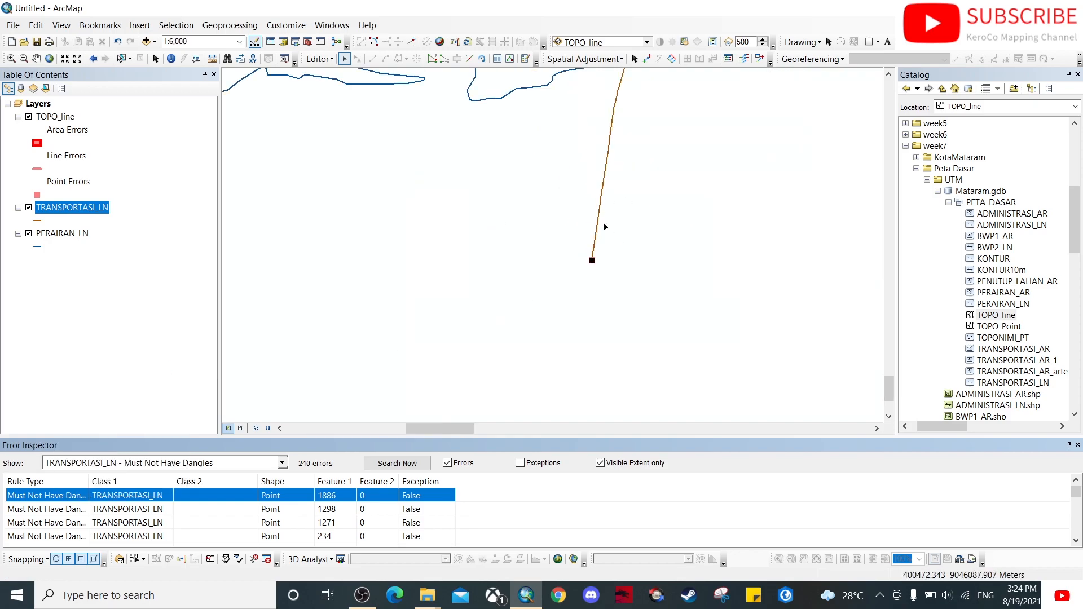
right_click(71, 500)
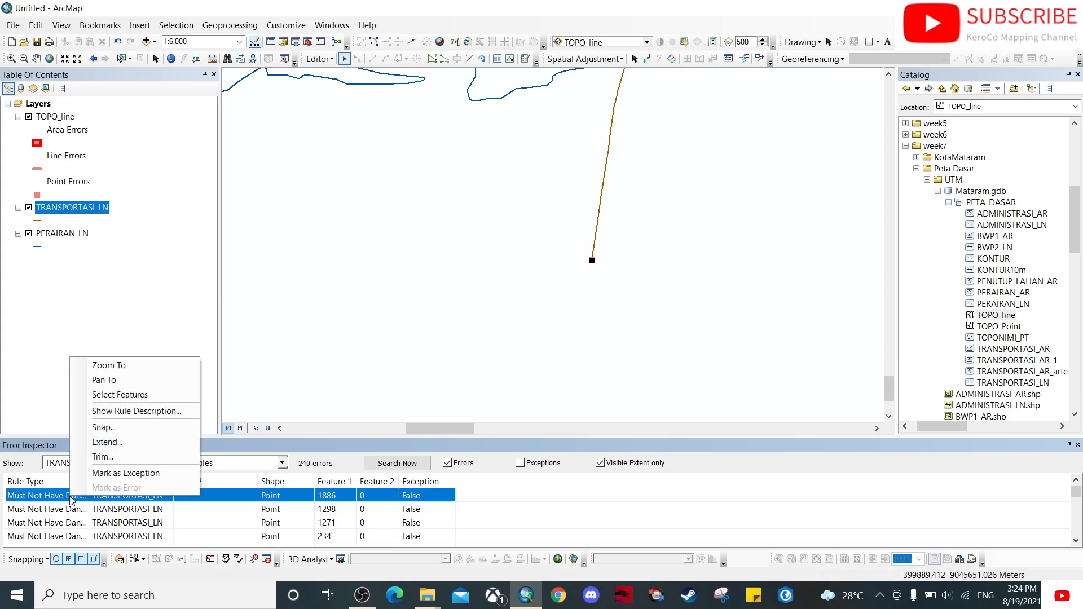
click(125, 473)
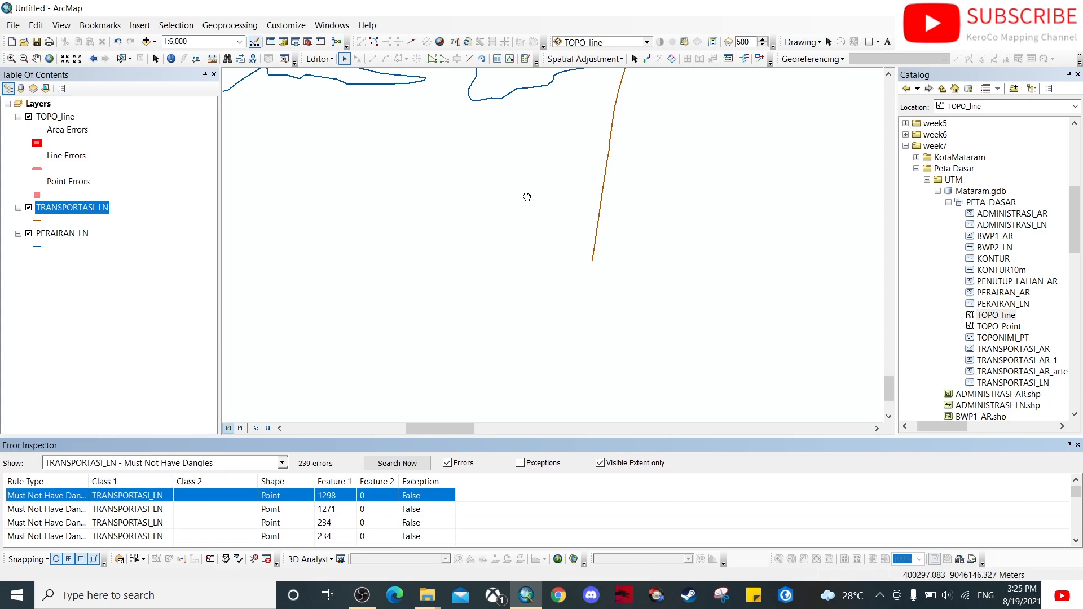
Examine the remaining dangle error points along the southern and eastern parts of the road network.
drag(527, 197, 540, 345)
drag(599, 167, 611, 388)
scroll(599, 217, up, 4)
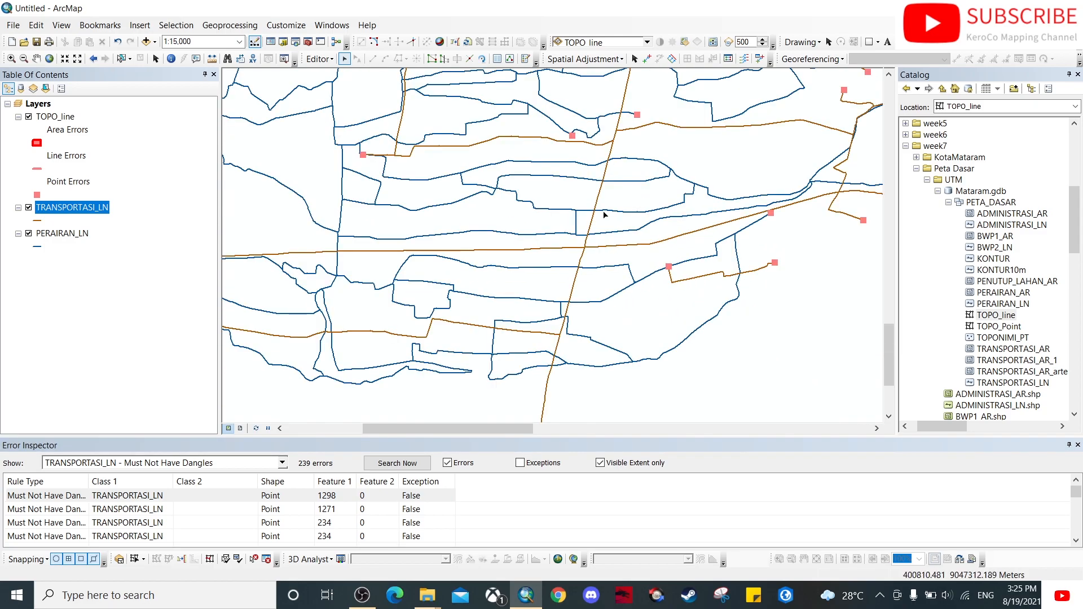
drag(601, 222, 541, 328)
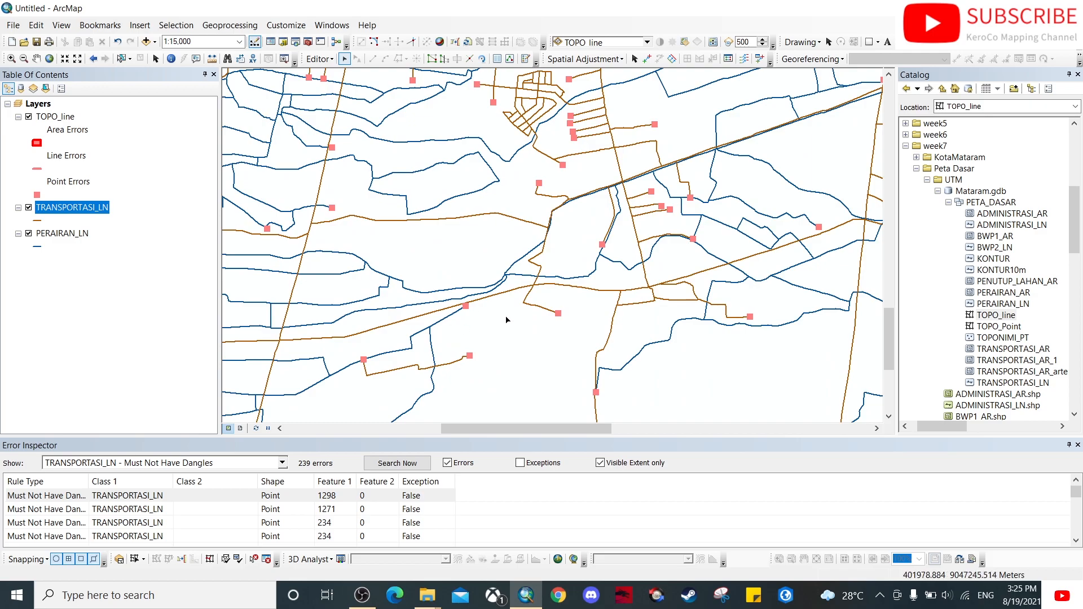
scroll(508, 338, up, 2)
drag(592, 387, 541, 275)
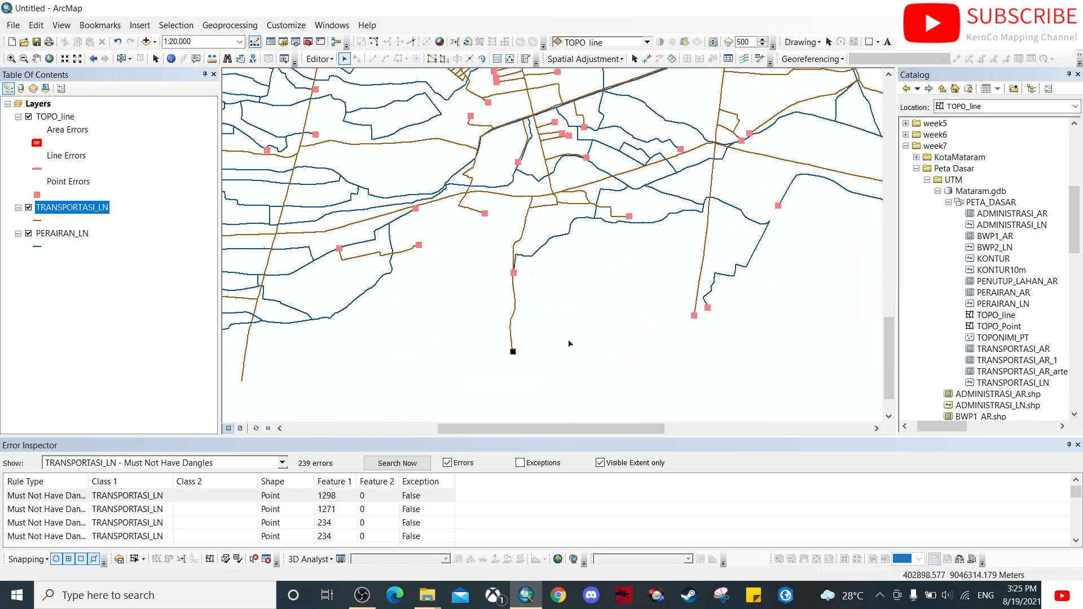
drag(619, 251, 442, 383)
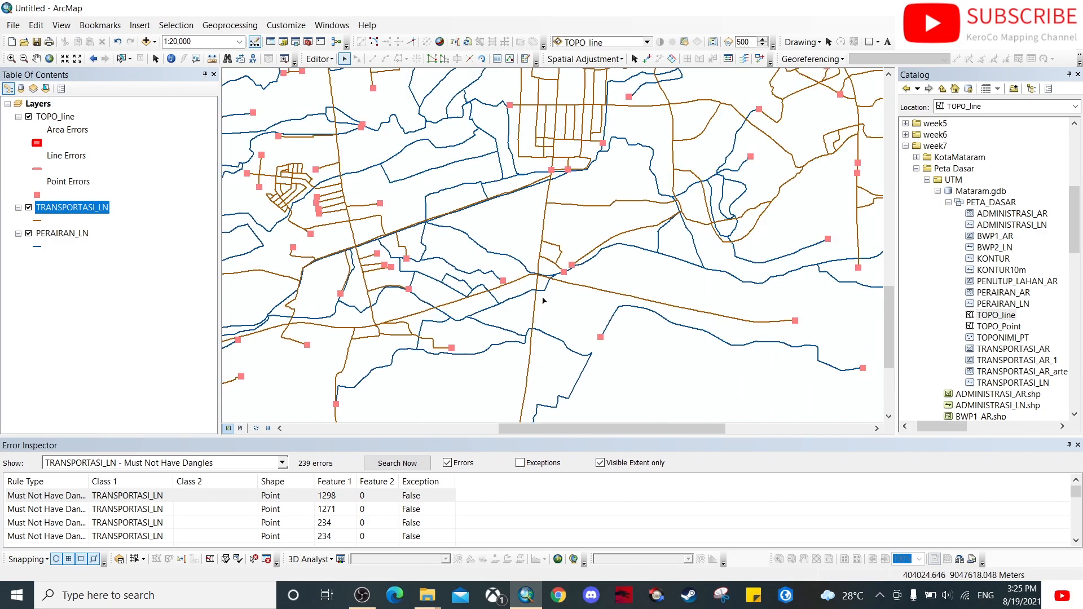
drag(634, 246, 500, 354)
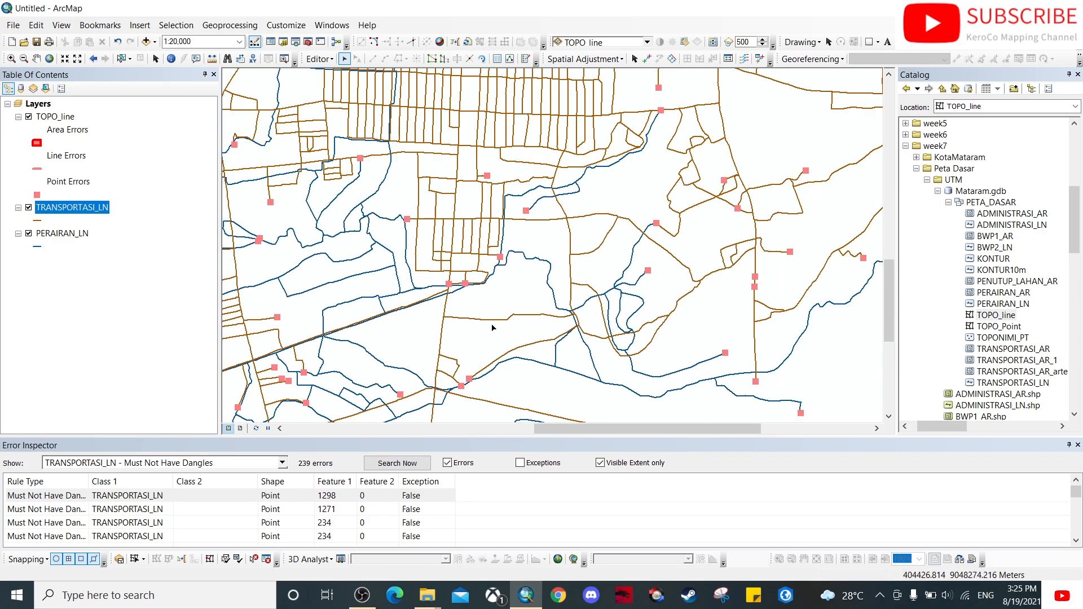
Zoom in on the error pair on the eastern north-south road, search for dangles in the visible extent and select the found error.
scroll(760, 284, down, 1)
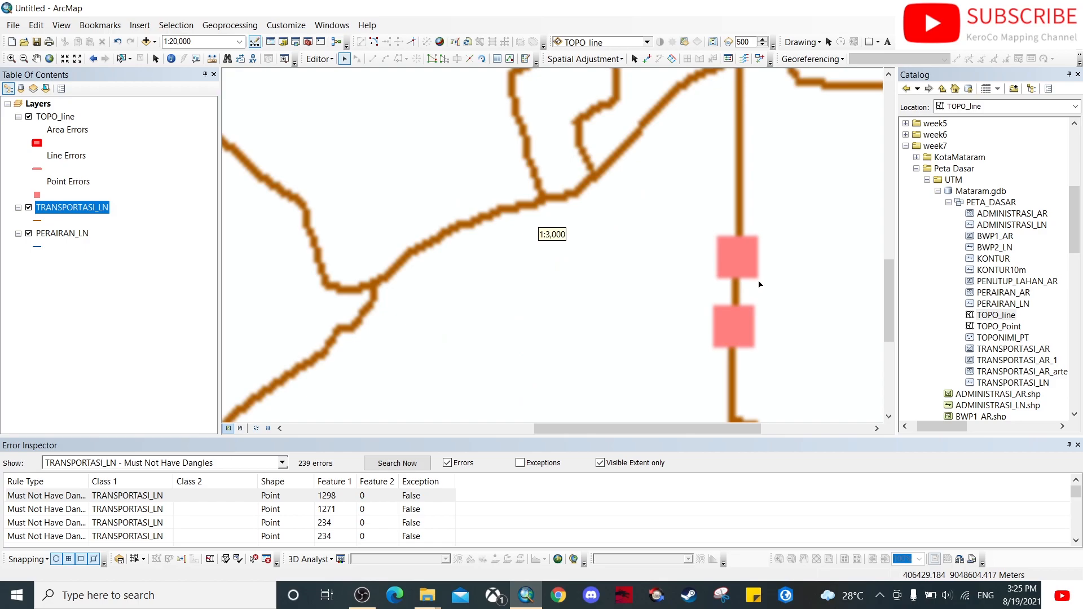
drag(804, 301, 547, 283)
scroll(505, 276, down, 2)
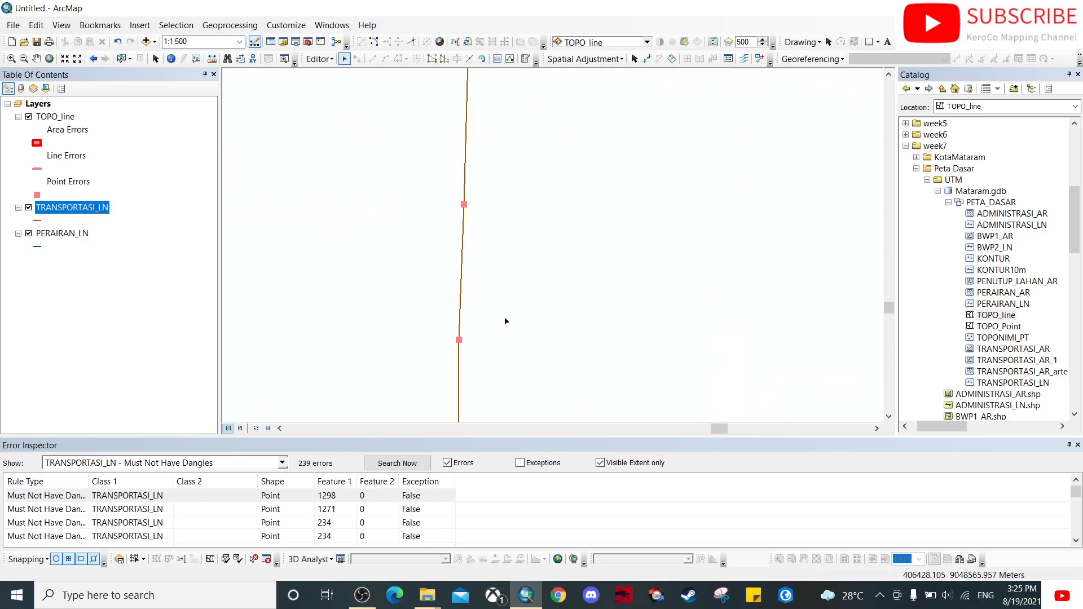
drag(353, 353, 428, 307)
scroll(513, 317, down, 2)
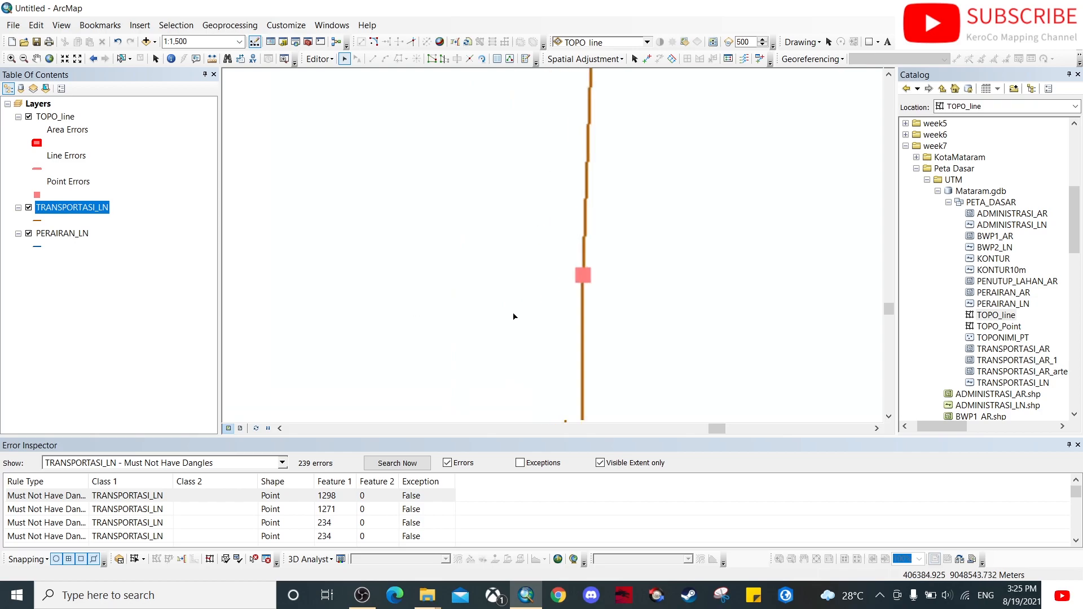
scroll(533, 309, down, 1)
drag(513, 259, 611, 298)
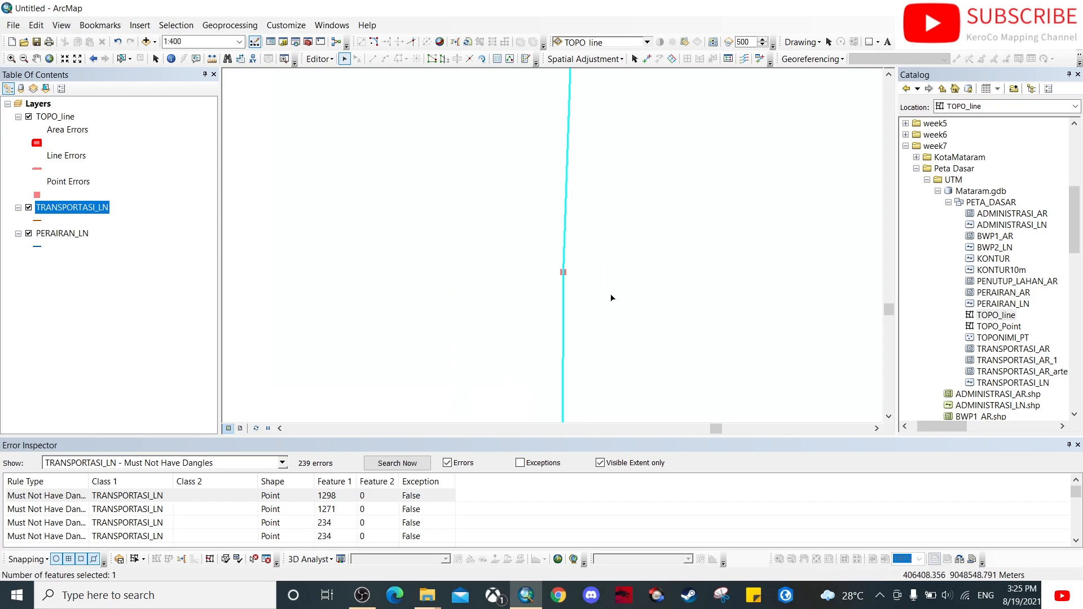
click(611, 273)
click(564, 272)
click(585, 292)
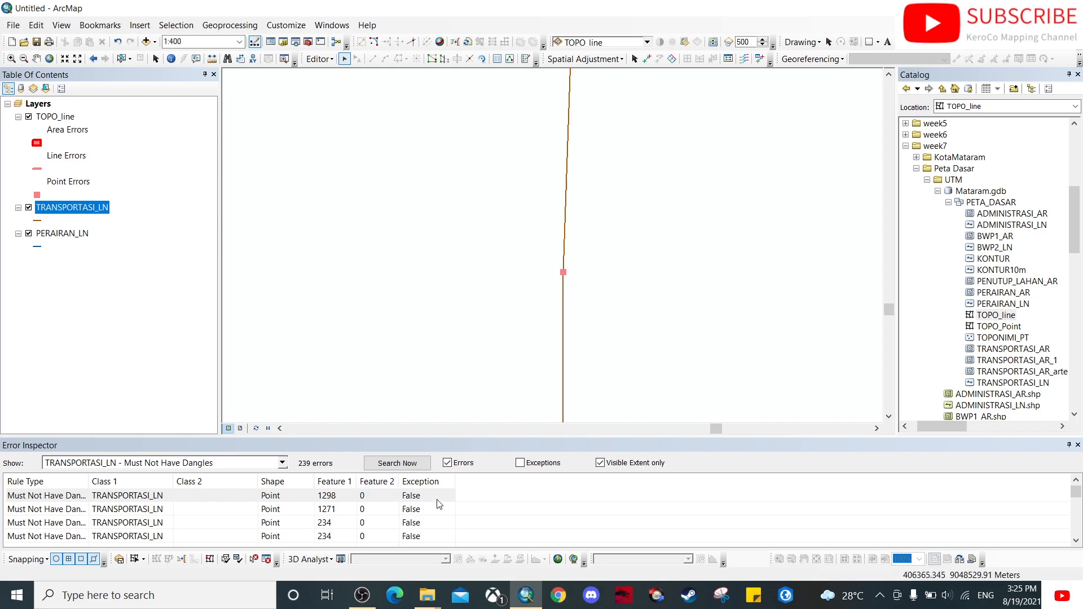
click(414, 465)
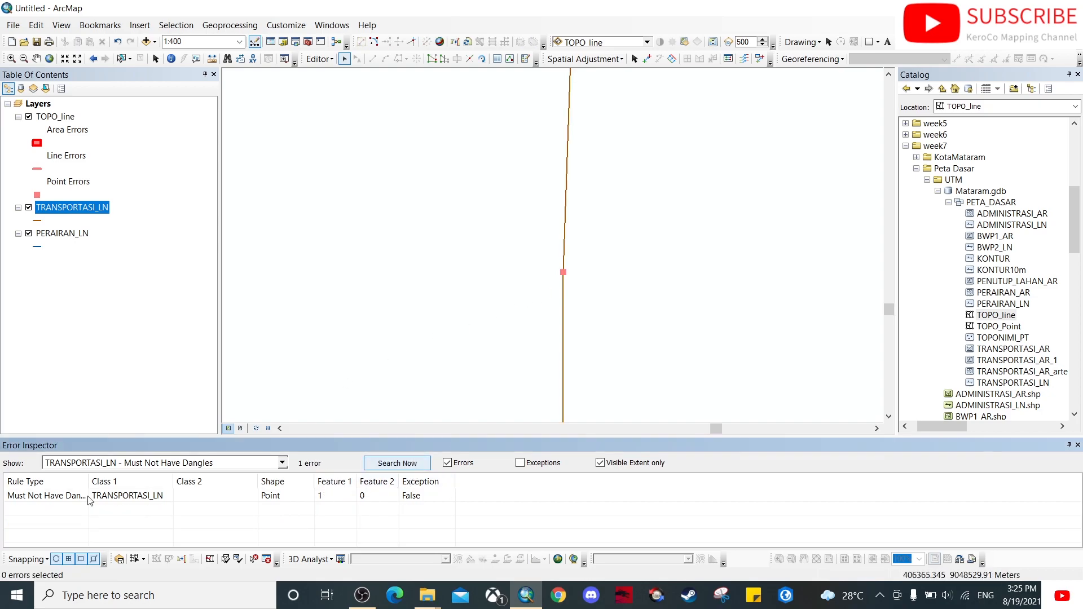
click(52, 497)
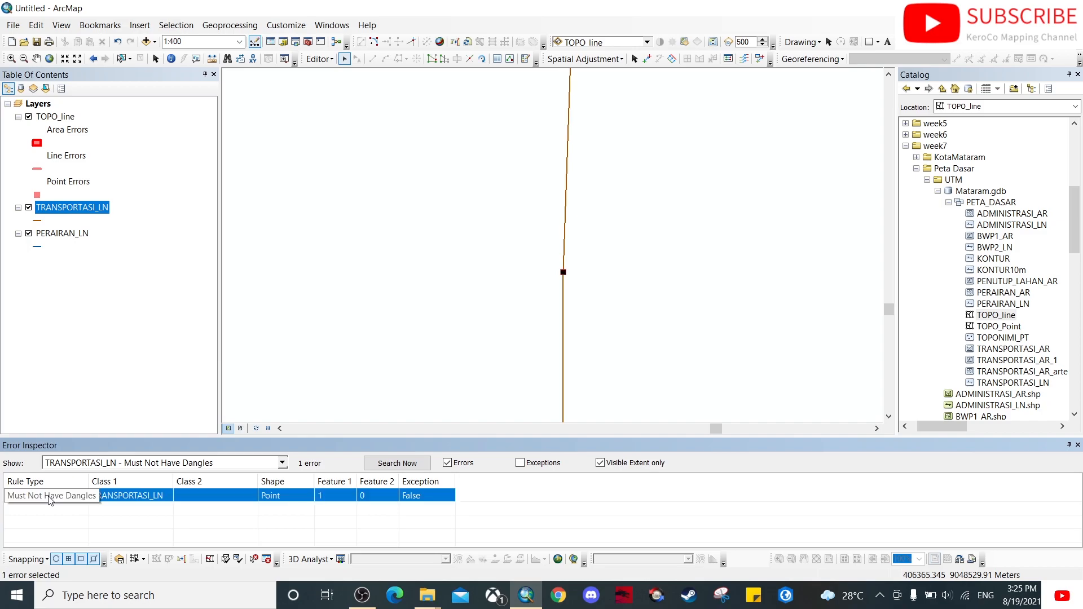
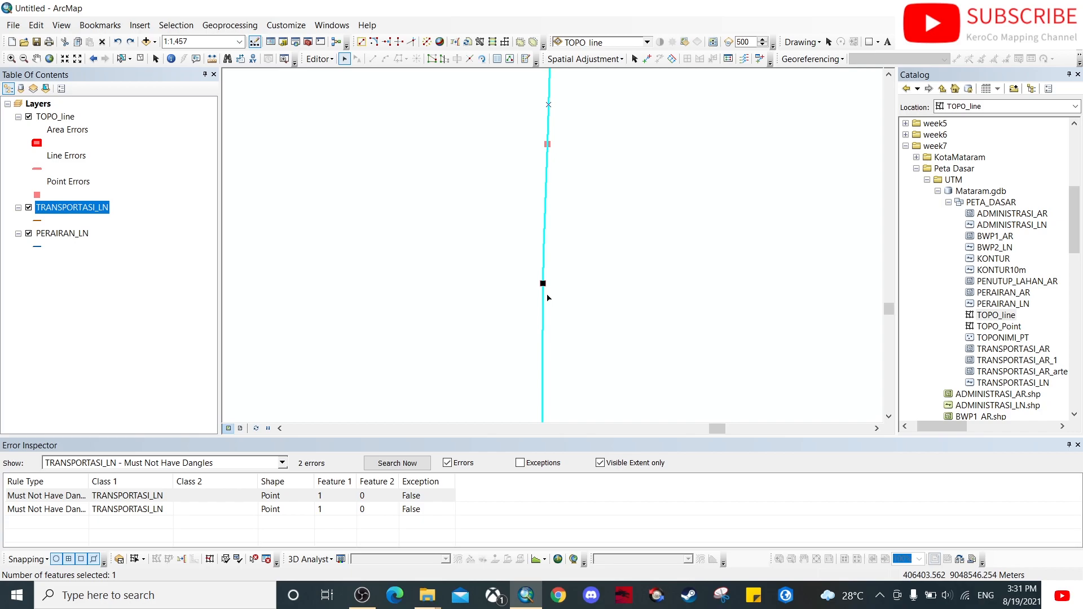
right_click(48, 498)
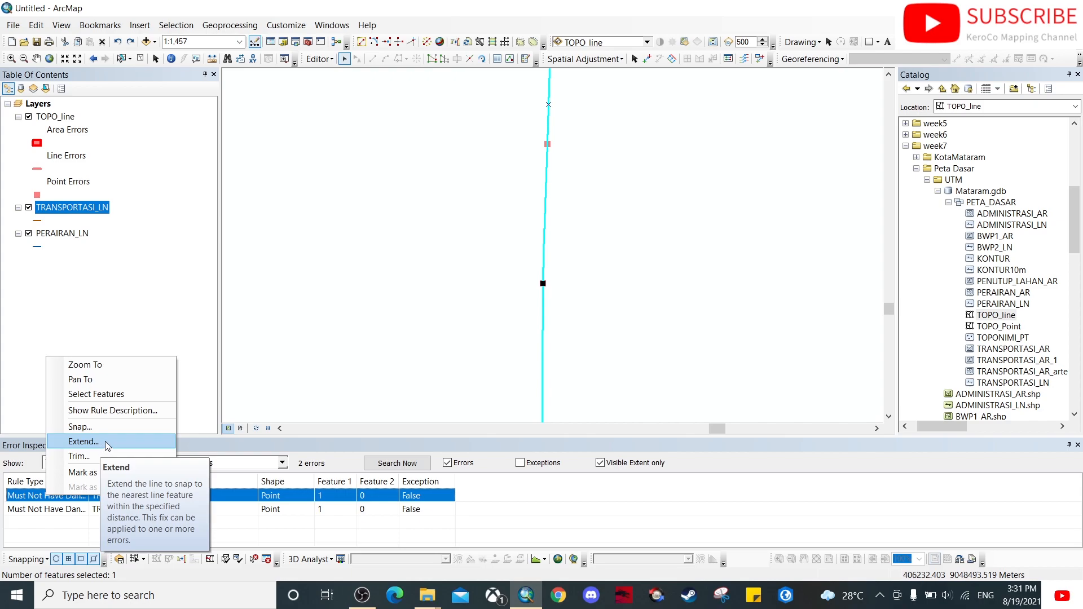
click(105, 441)
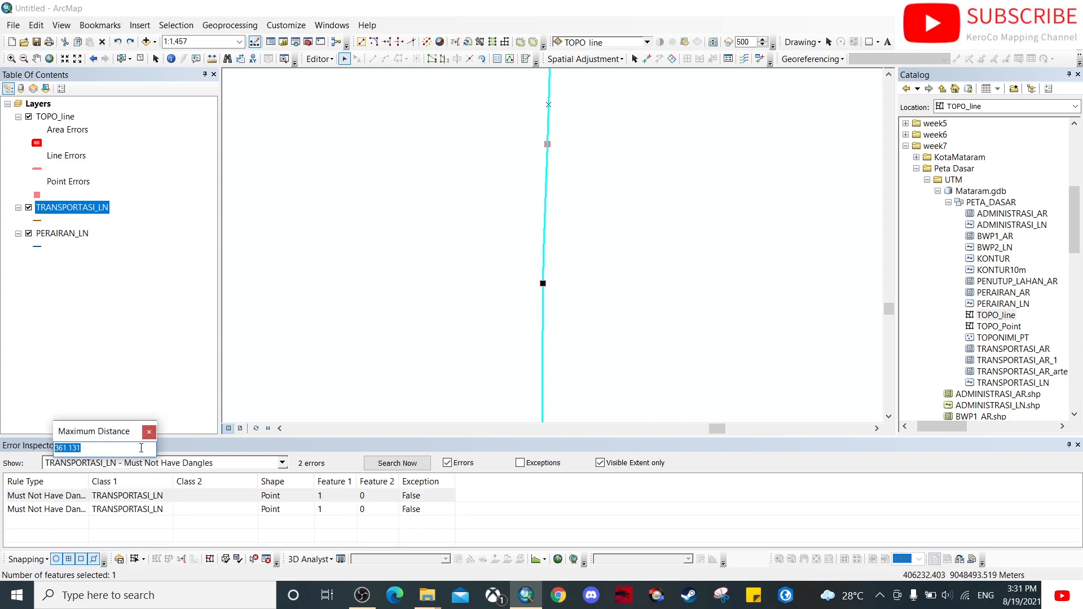
click(125, 448)
click(147, 433)
Zoom to the first of the two listed dangle errors and fix it with Extend, accepting a maximum distance of 361.131.
right_click(45, 494)
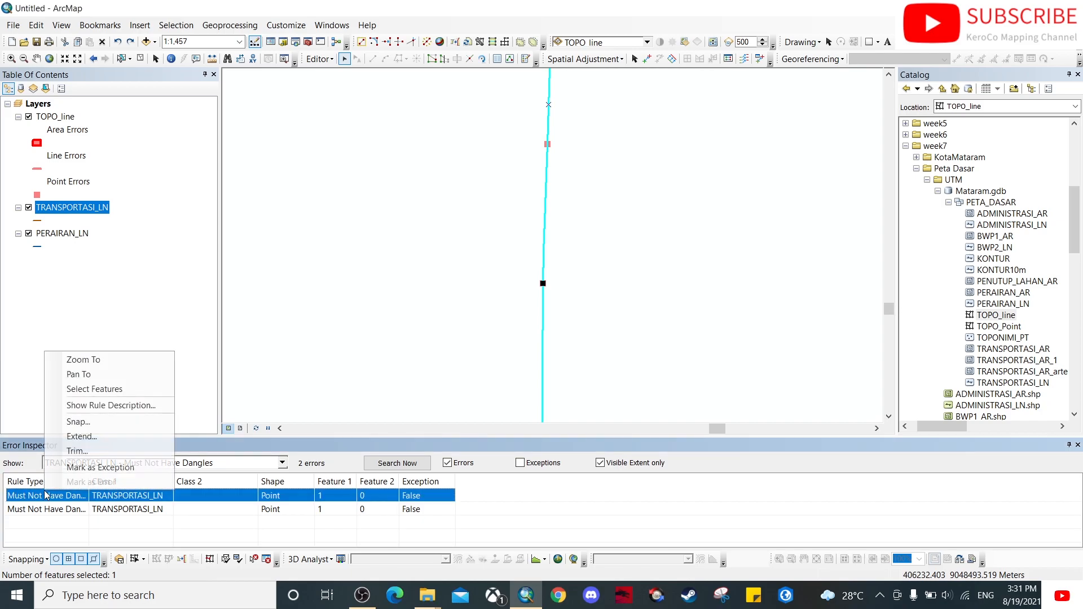
click(111, 370)
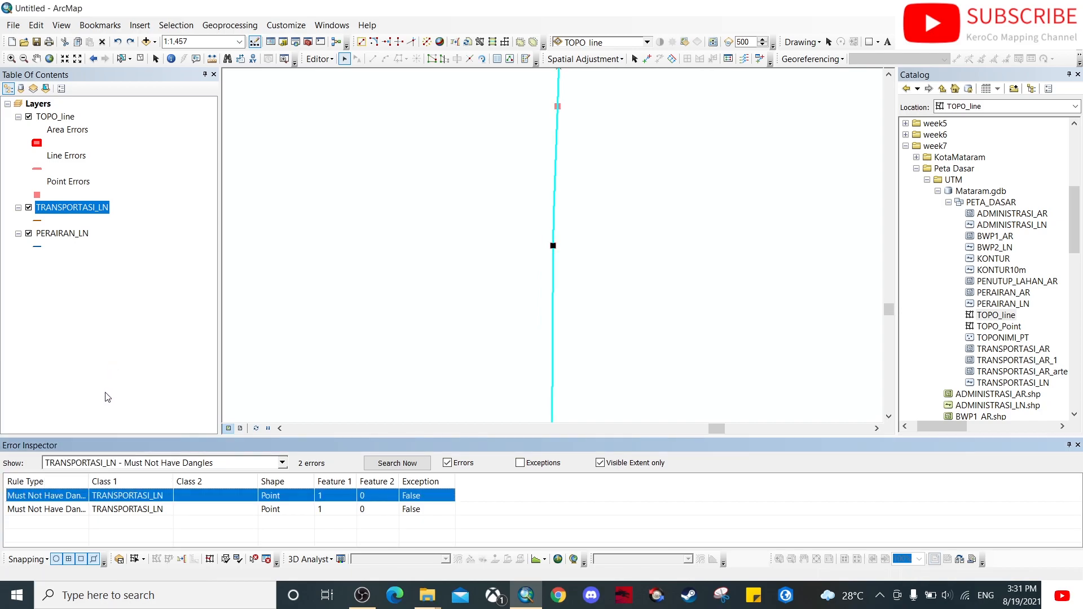
right_click(36, 495)
click(85, 441)
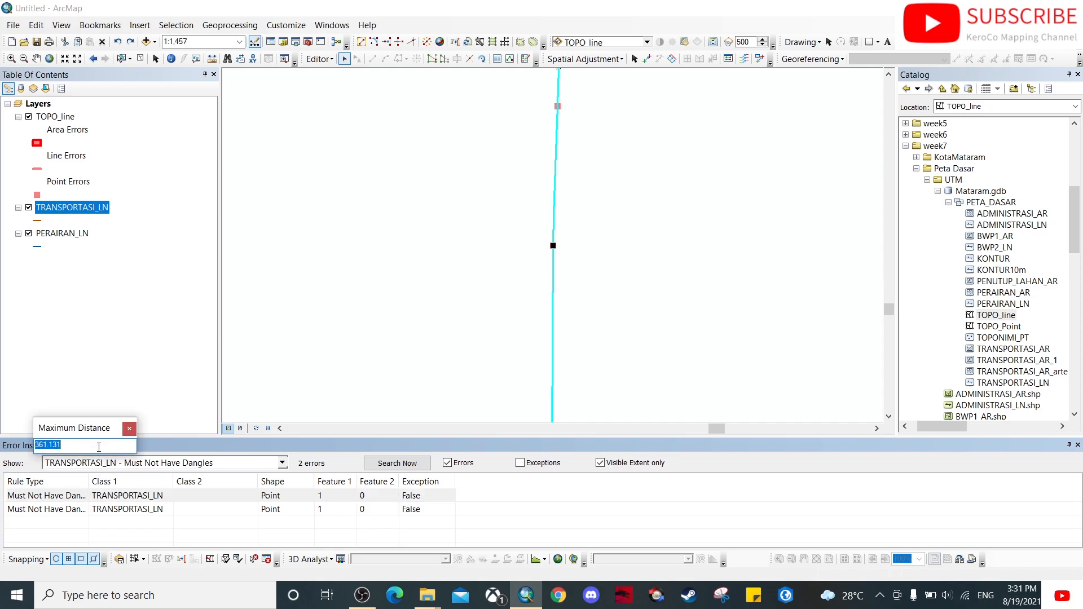
click(99, 446)
key(Return)
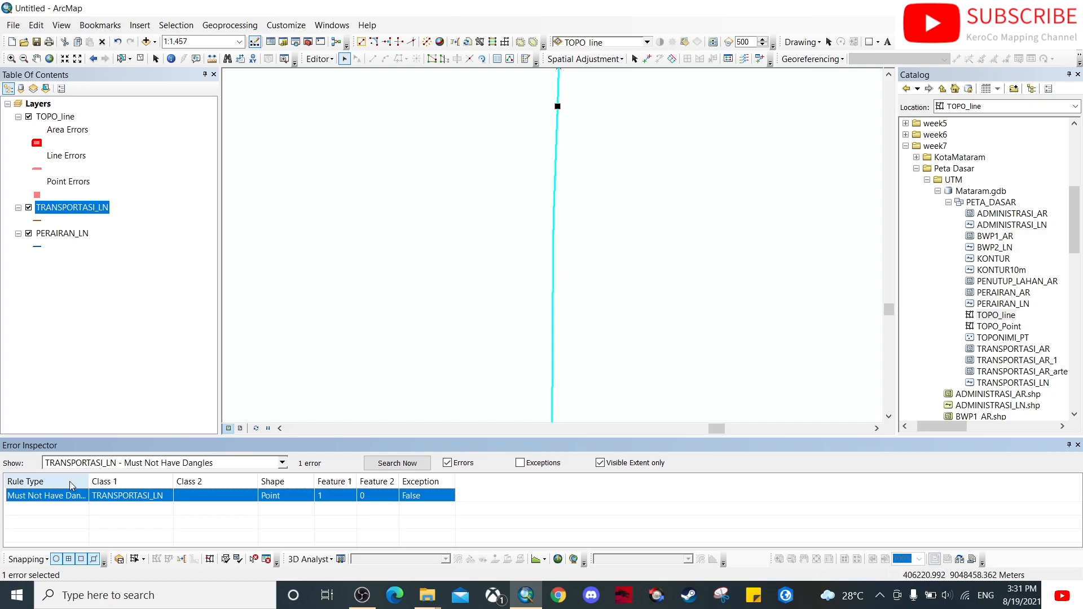
Zoom to the remaining dangle error on the same road and fix it with Extend at a maximum distance of 361.131.
right_click(55, 495)
click(119, 365)
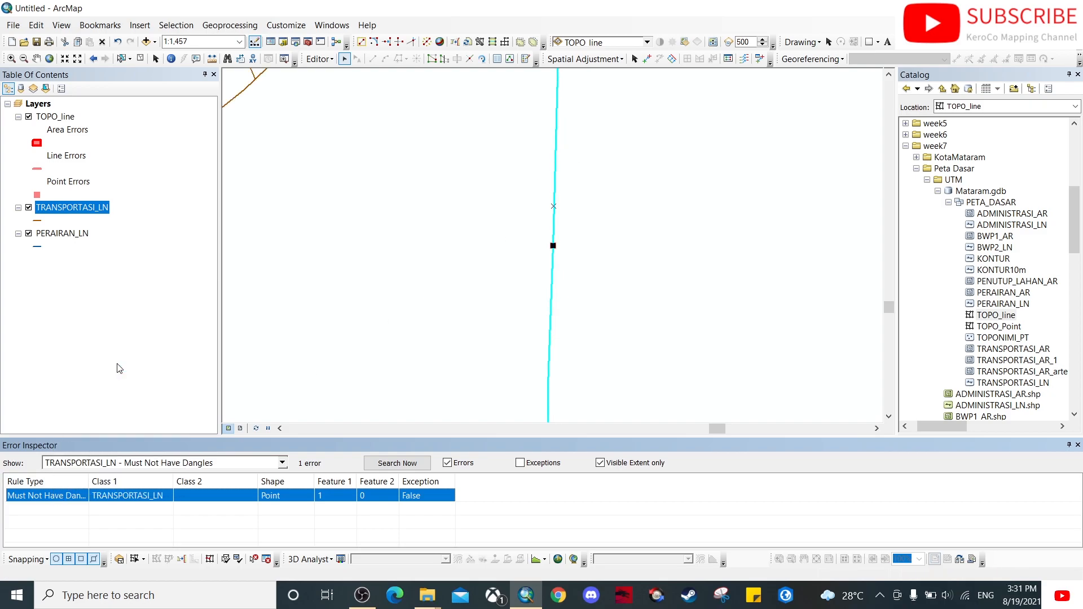
right_click(39, 498)
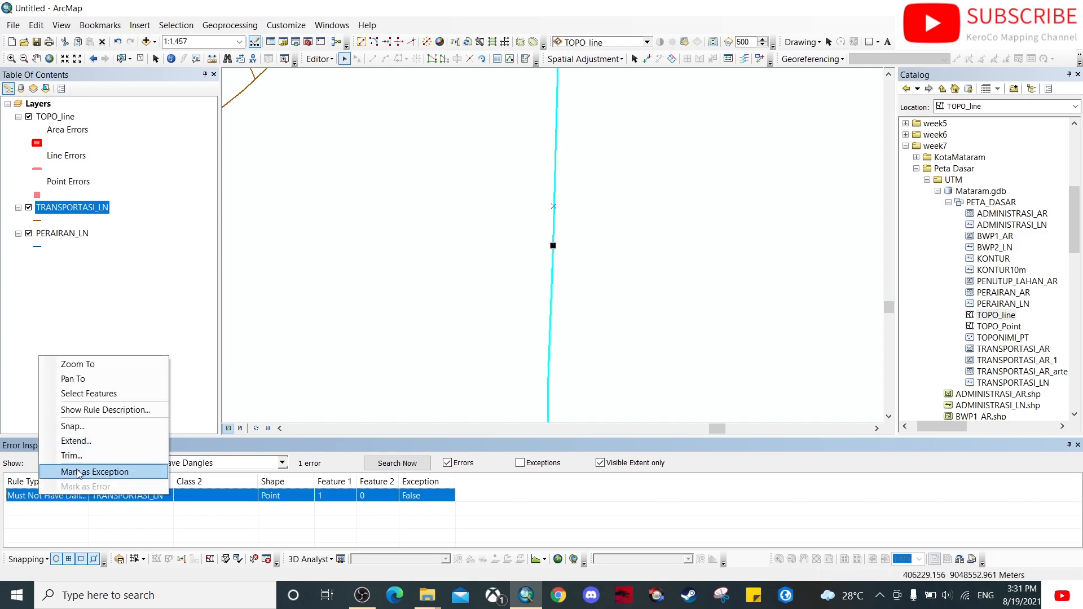
click(93, 446)
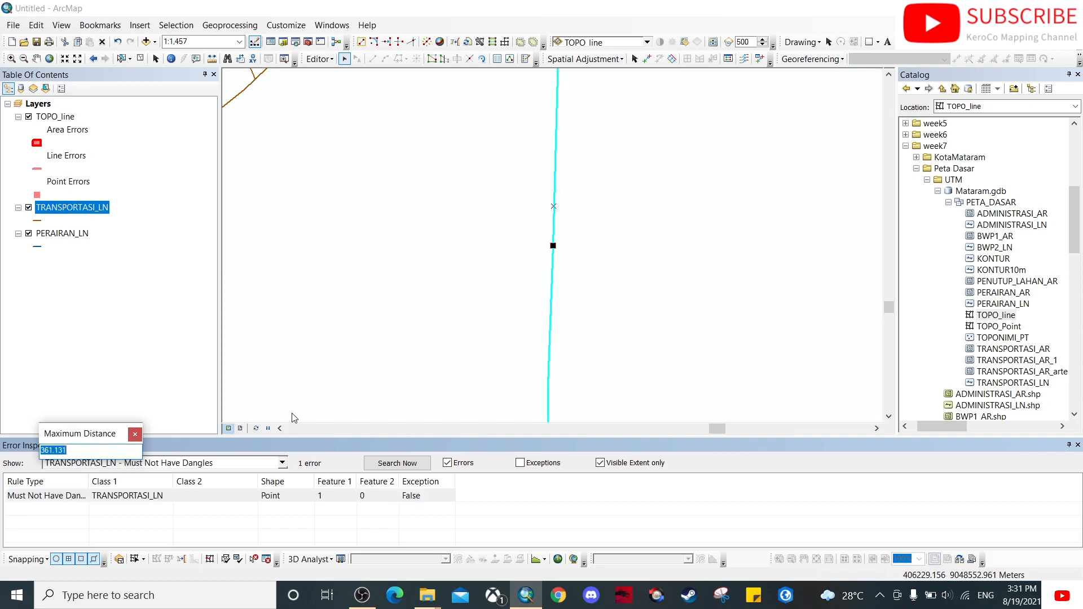
key(Return)
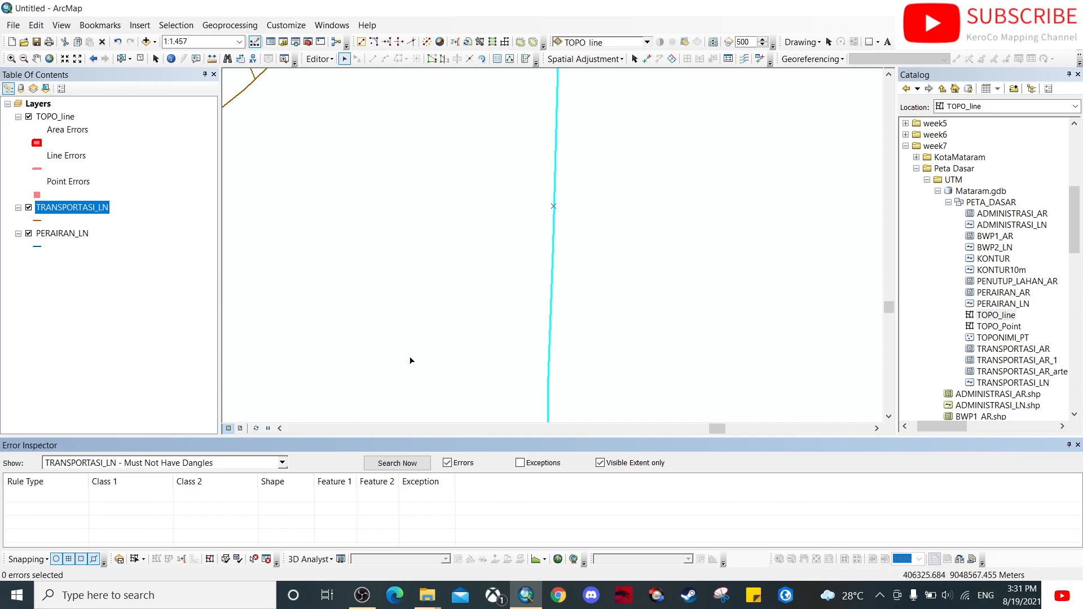
Examine the remaining dangle error points along the road network, from the southern roads up to the dense street grid.
scroll(588, 277, up, 5)
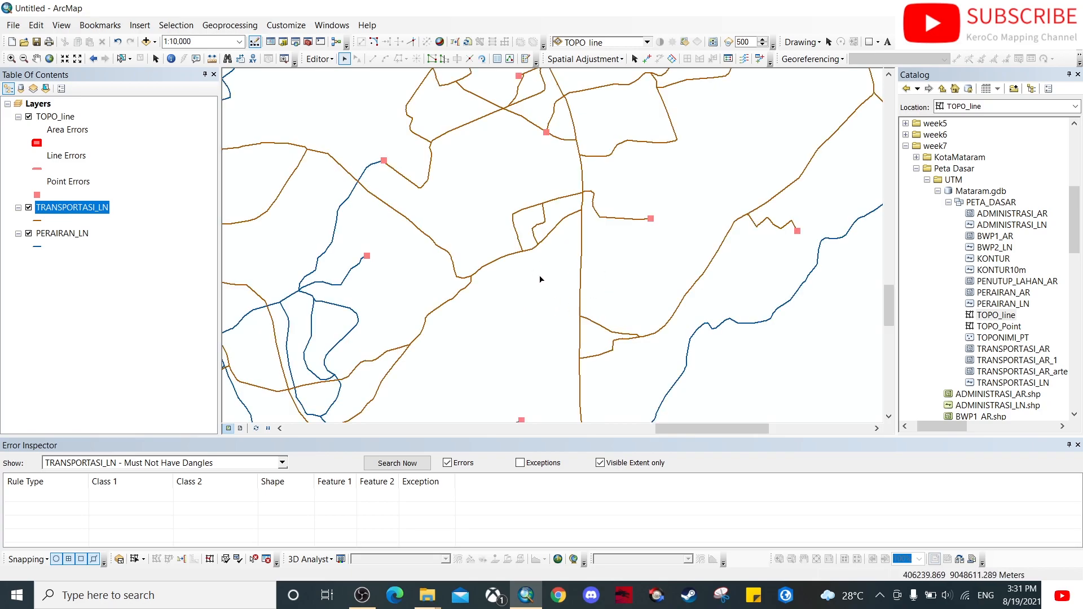
drag(468, 341, 524, 390)
drag(547, 225, 737, 317)
drag(518, 361, 719, 293)
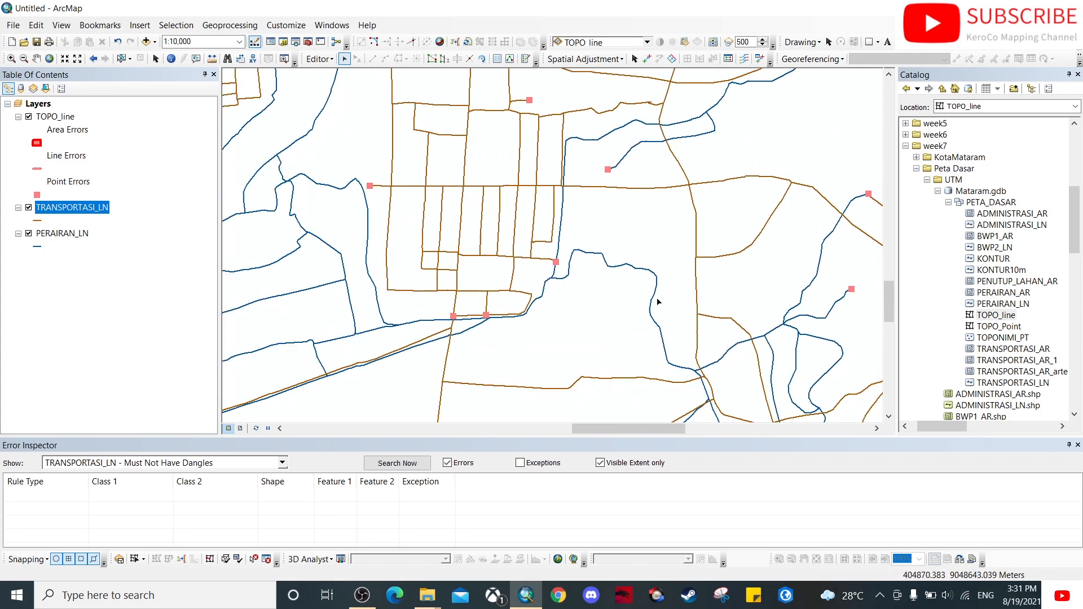
drag(406, 342, 551, 364)
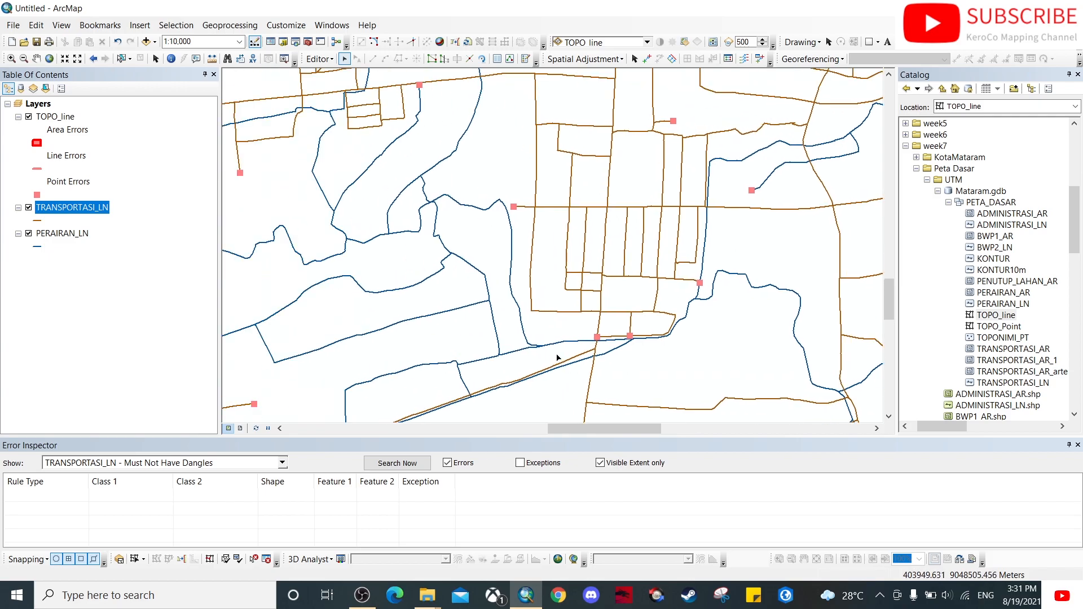
drag(496, 332, 694, 341)
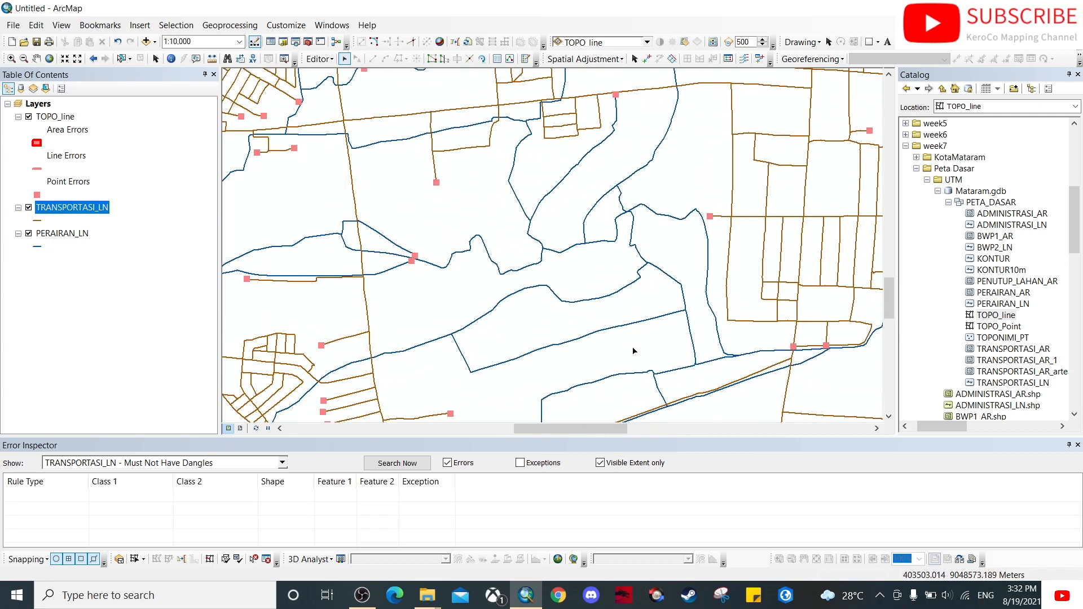
drag(404, 289, 692, 364)
drag(416, 323, 617, 304)
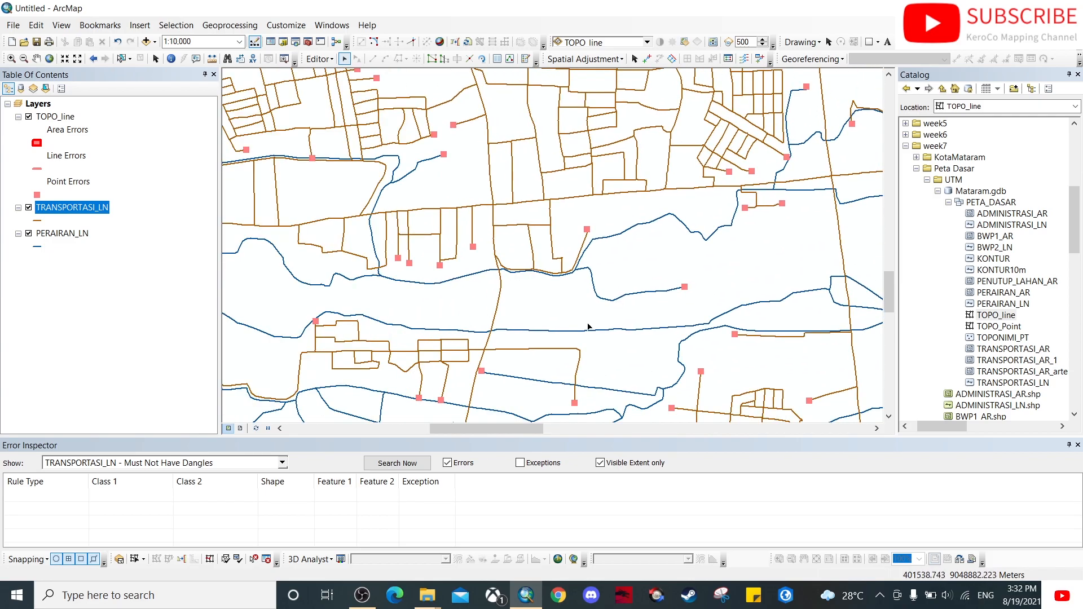
drag(415, 189, 551, 321)
drag(708, 217, 415, 341)
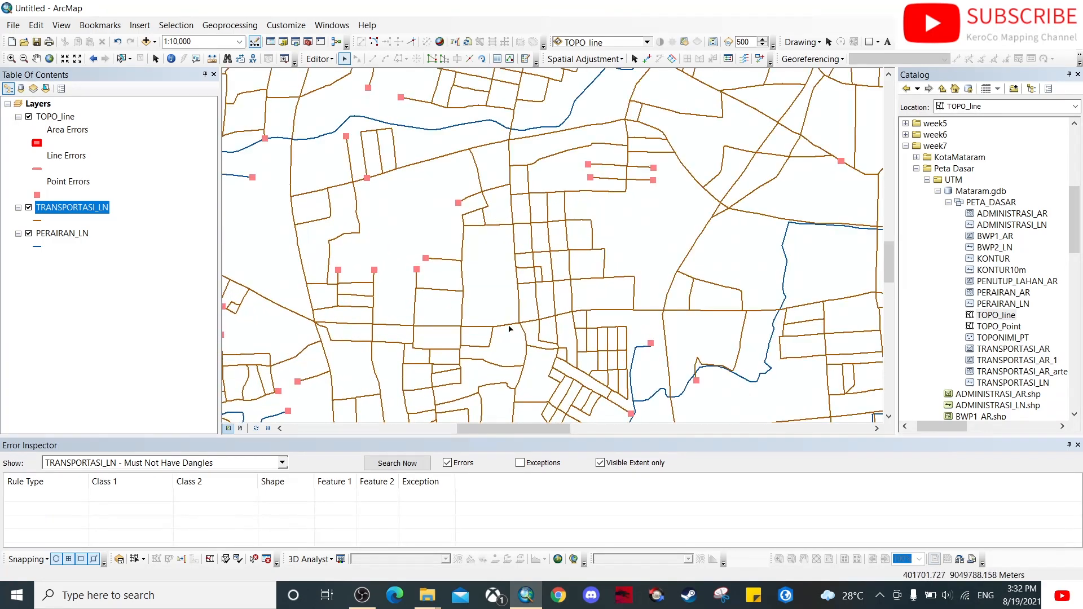
drag(653, 258, 350, 309)
drag(634, 274, 517, 302)
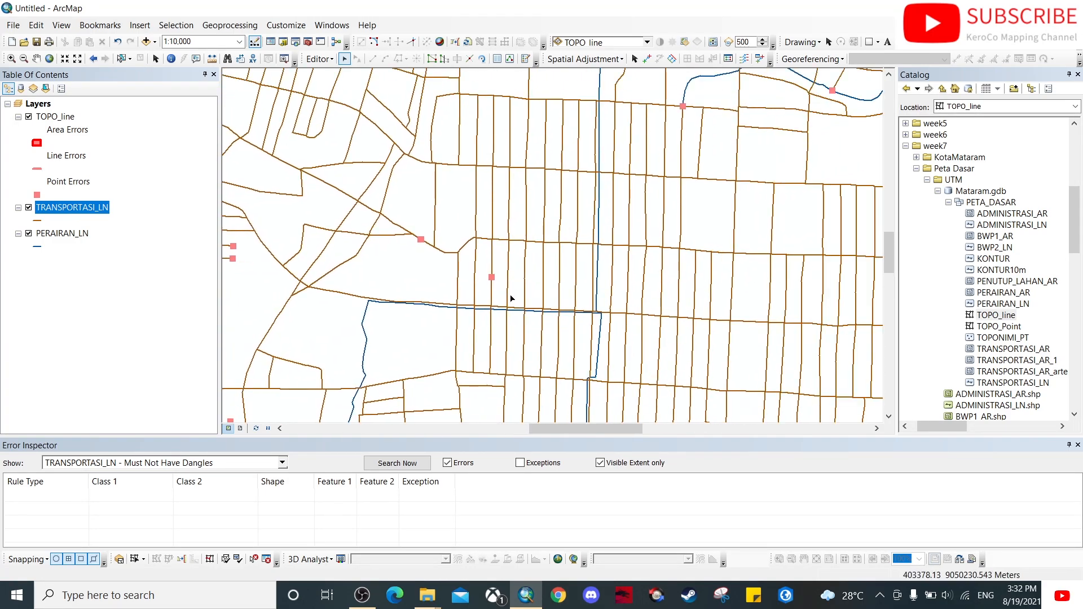
Search the street grid's visible extent for dangles and zoom to the error of feature 2657 until the gap's two ends separate.
scroll(409, 250, down, 4)
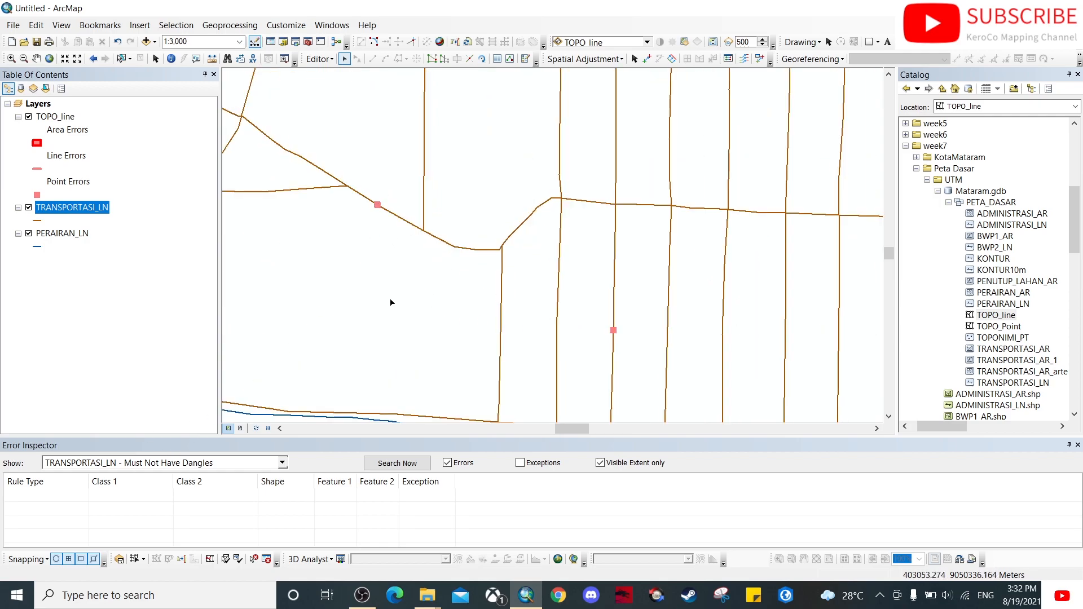
click(390, 463)
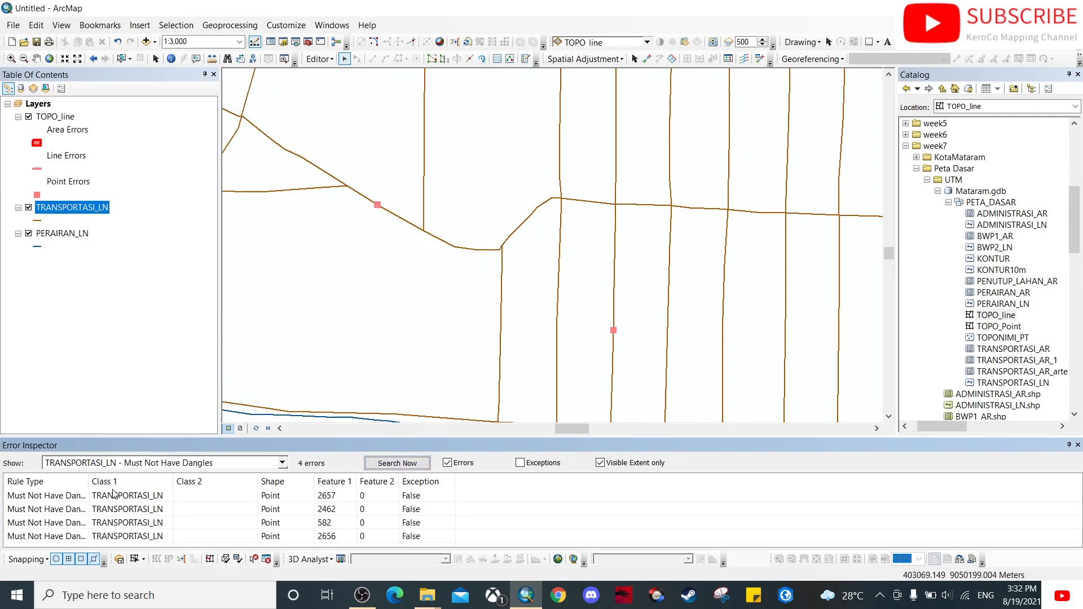
click(51, 496)
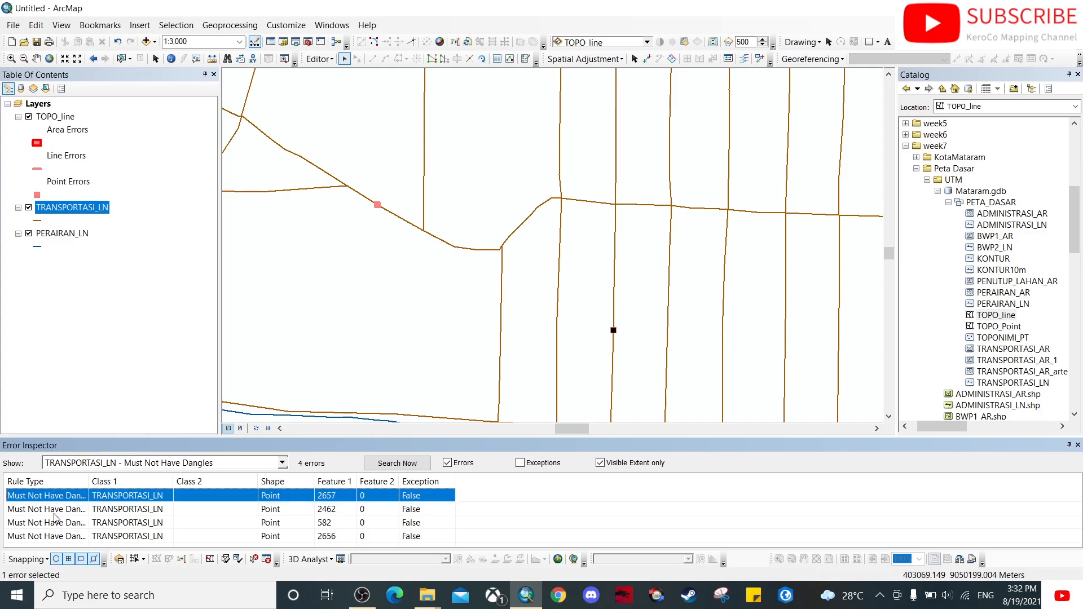
right_click(67, 495)
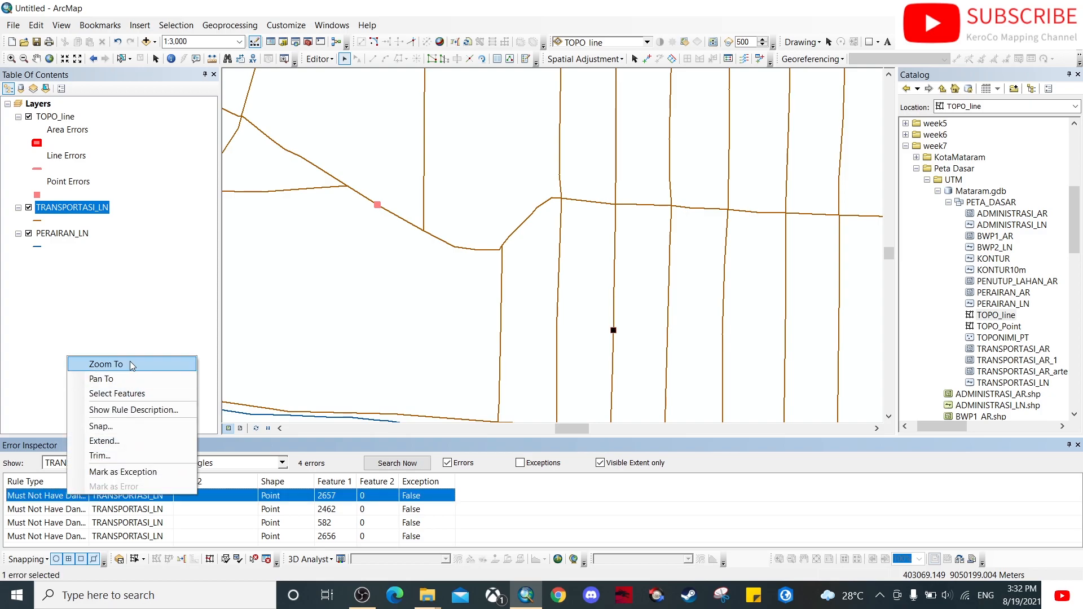
click(131, 366)
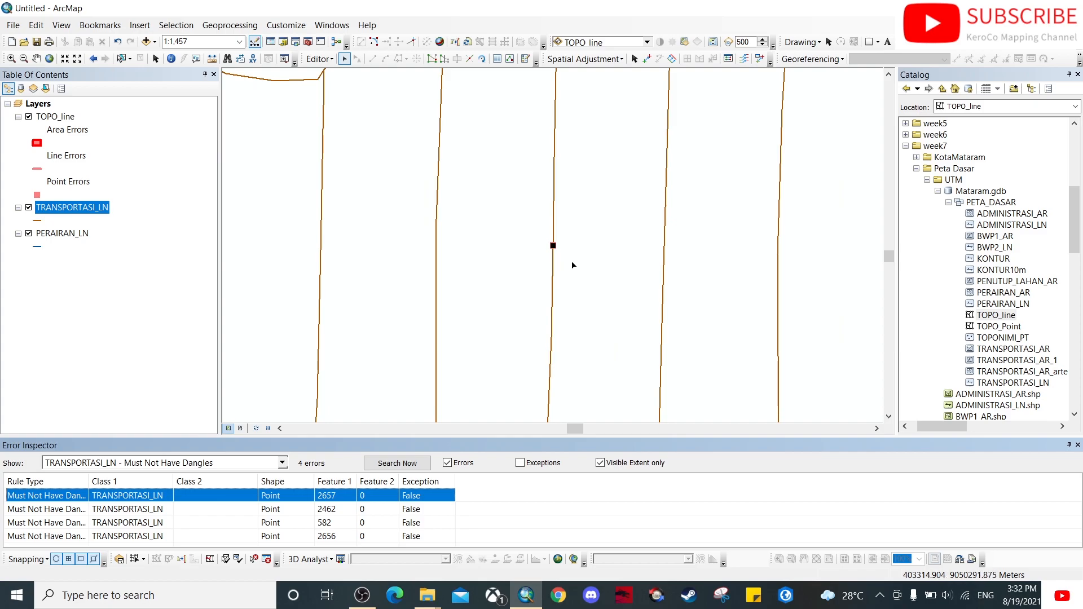
scroll(568, 261, down, 3)
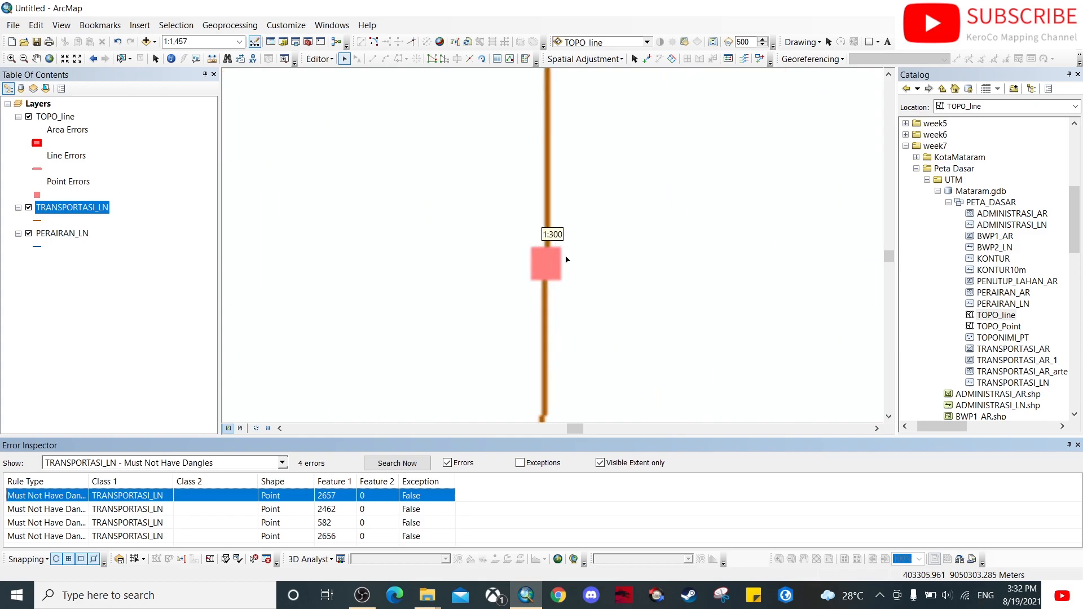
scroll(547, 289, down, 5)
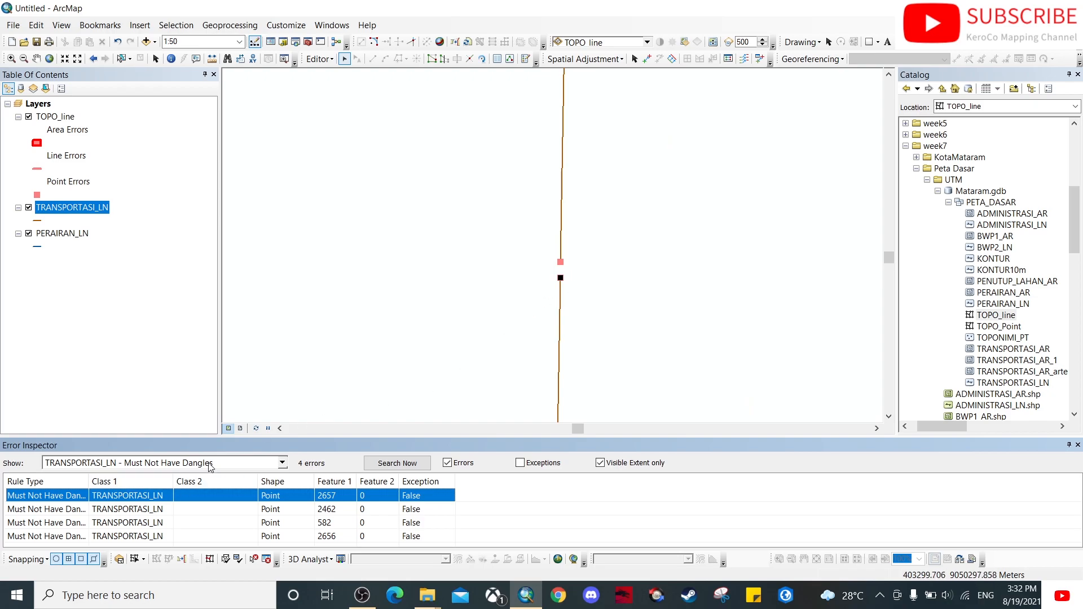
Try to fix the dangle error of feature 2657 with Snap at a tolerance of 0.000.
right_click(58, 499)
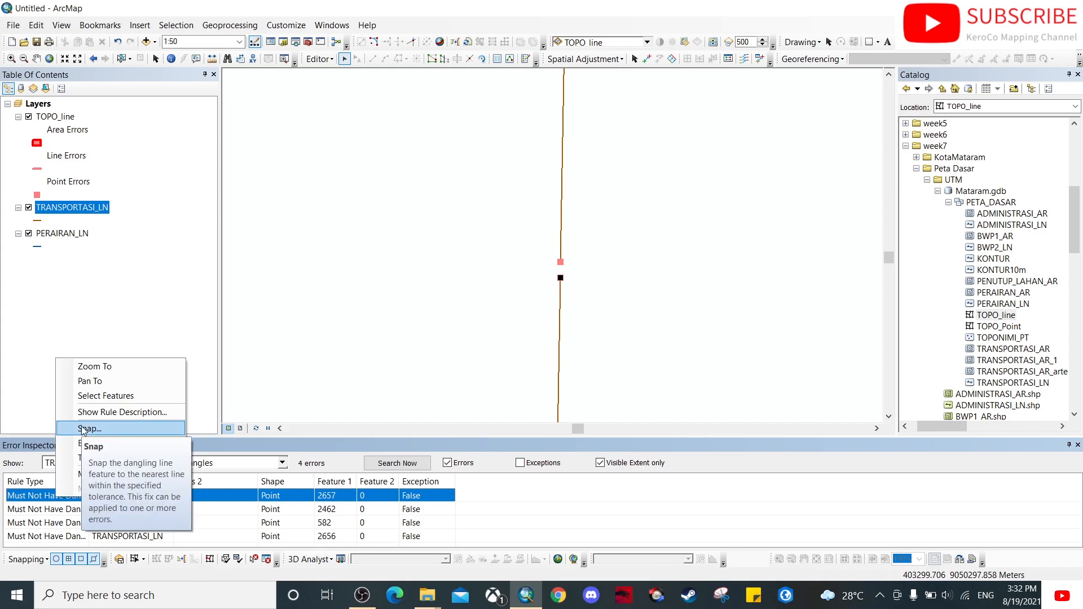
click(83, 429)
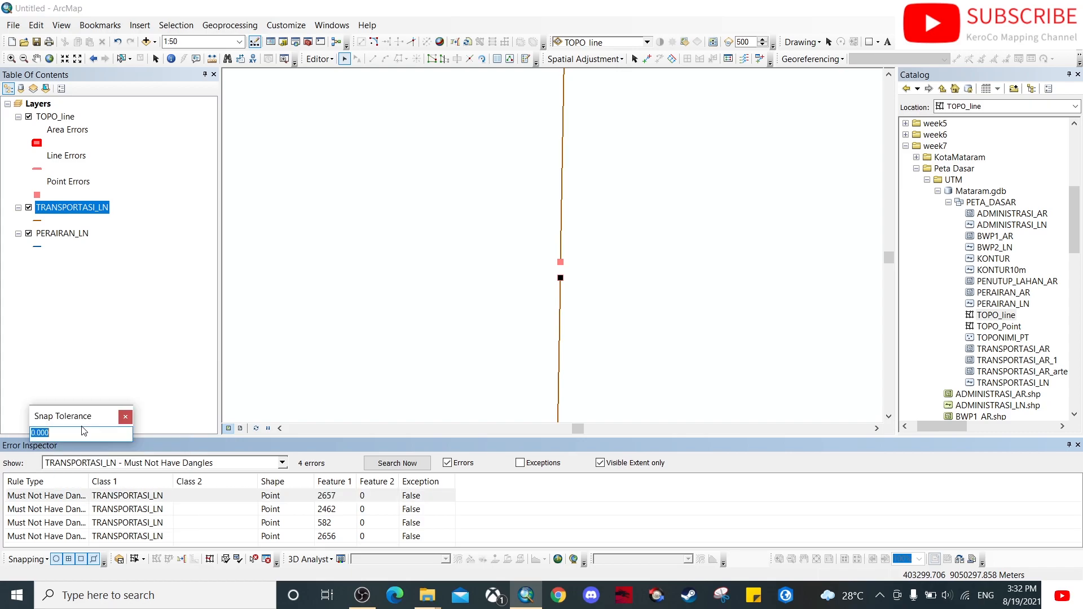
click(82, 434)
key(Return)
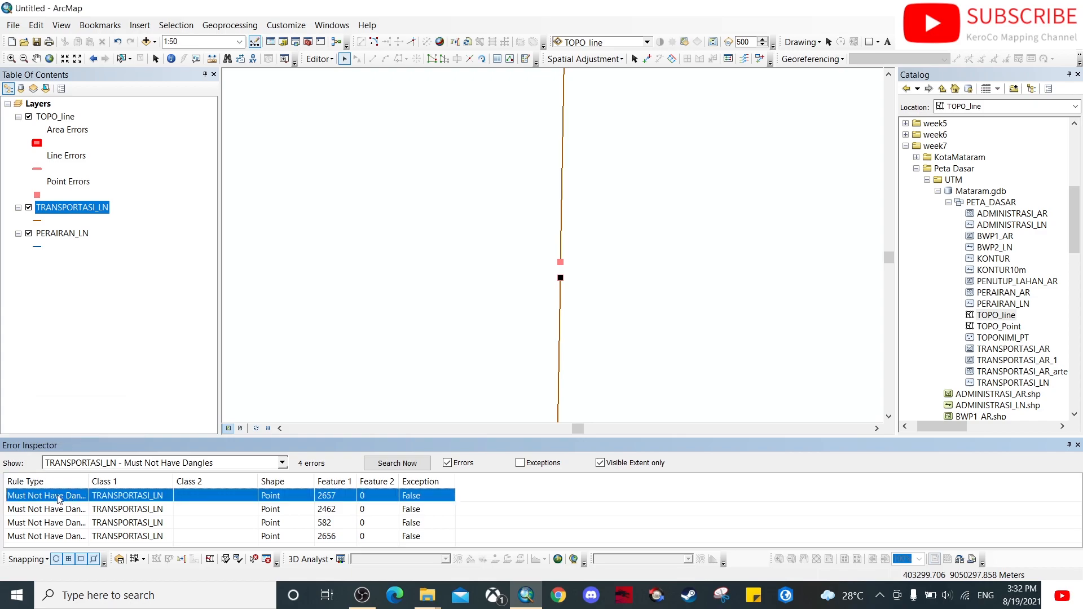
Fix the dangle errors of features 2657 and 2462 with Extend, accepting a maximum distance of 361.131 for each.
right_click(57, 496)
click(97, 446)
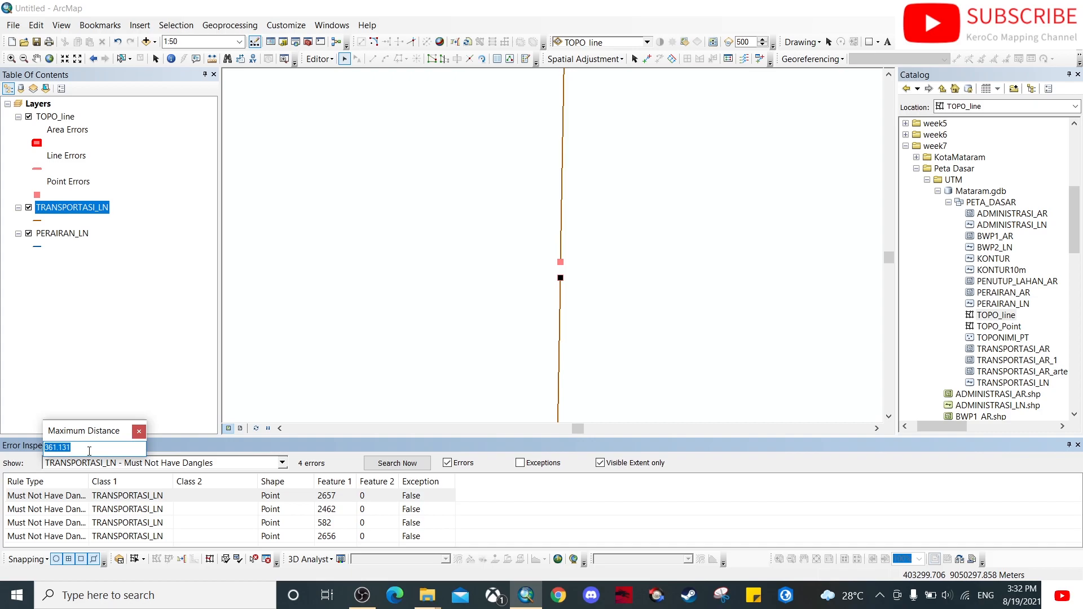
key(Return)
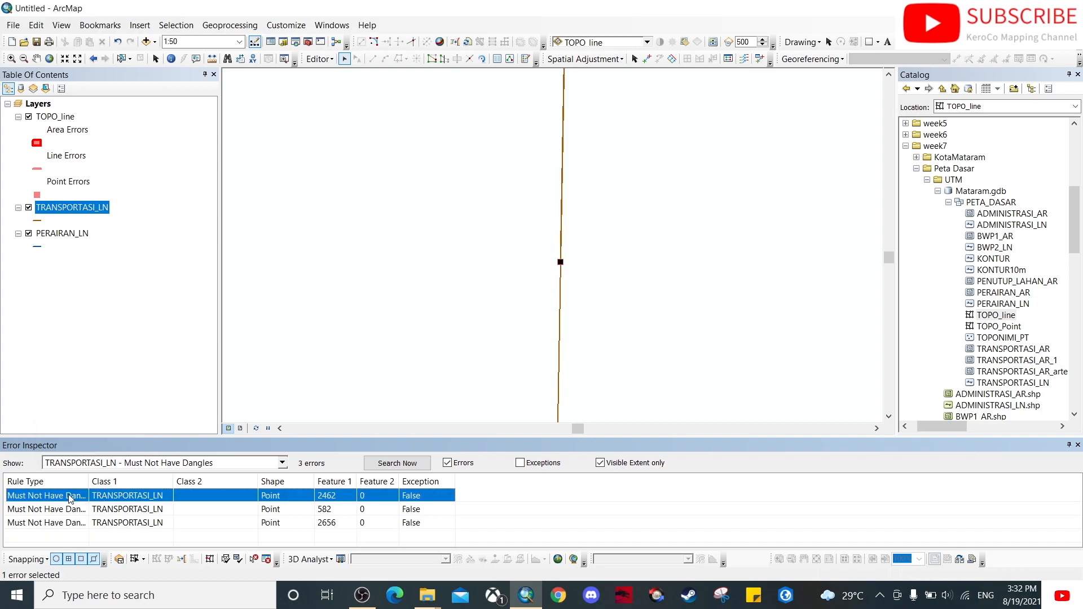
right_click(70, 497)
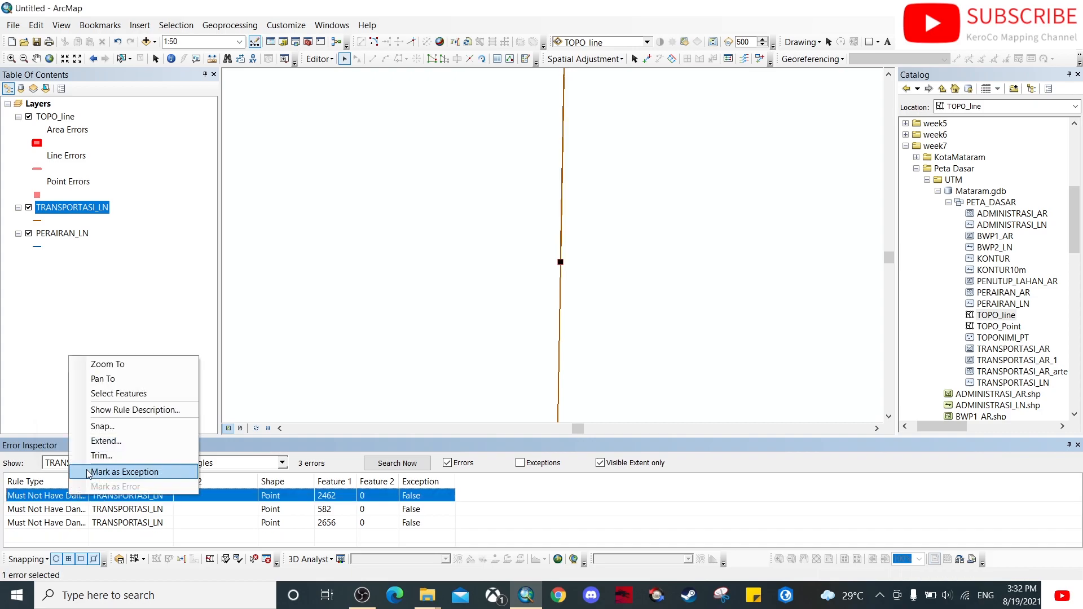
click(109, 441)
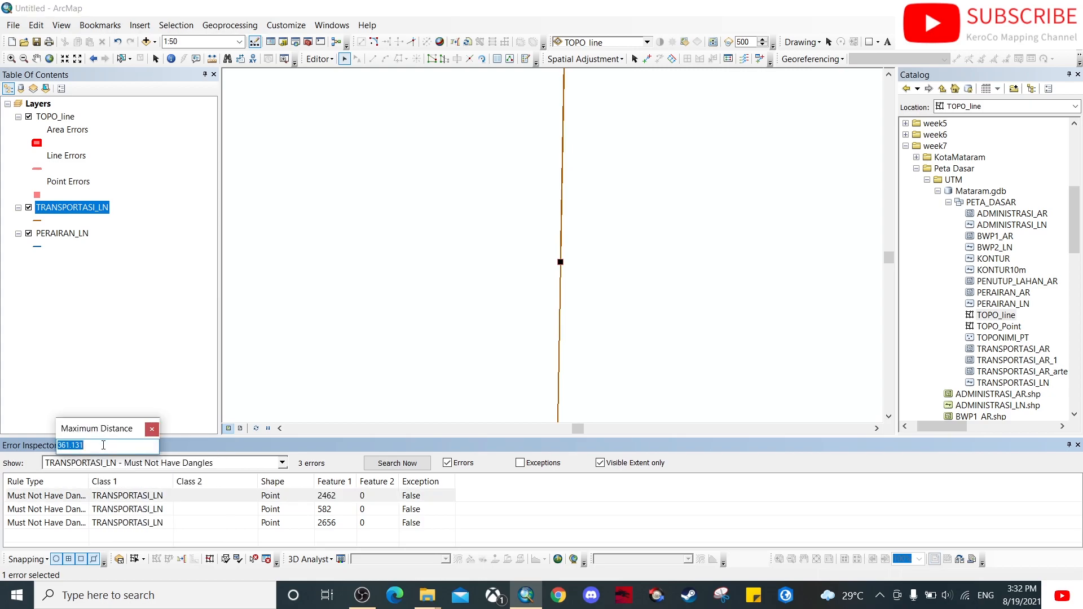
key(Return)
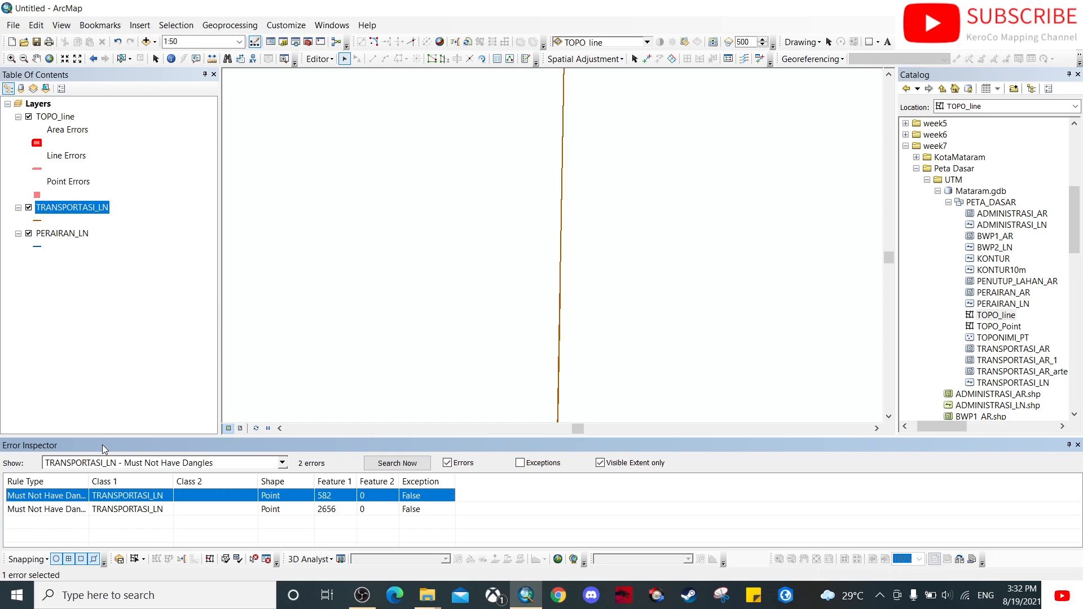
Select the two extended road lines and search for dangles again in the surrounding street grid.
drag(524, 318, 602, 334)
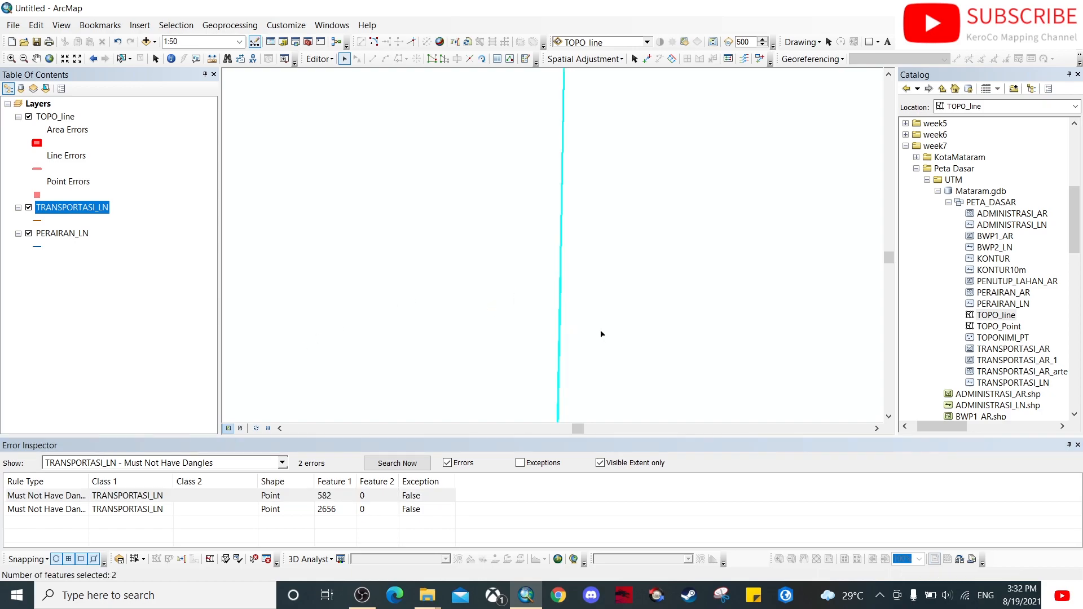
scroll(499, 317, up, 3)
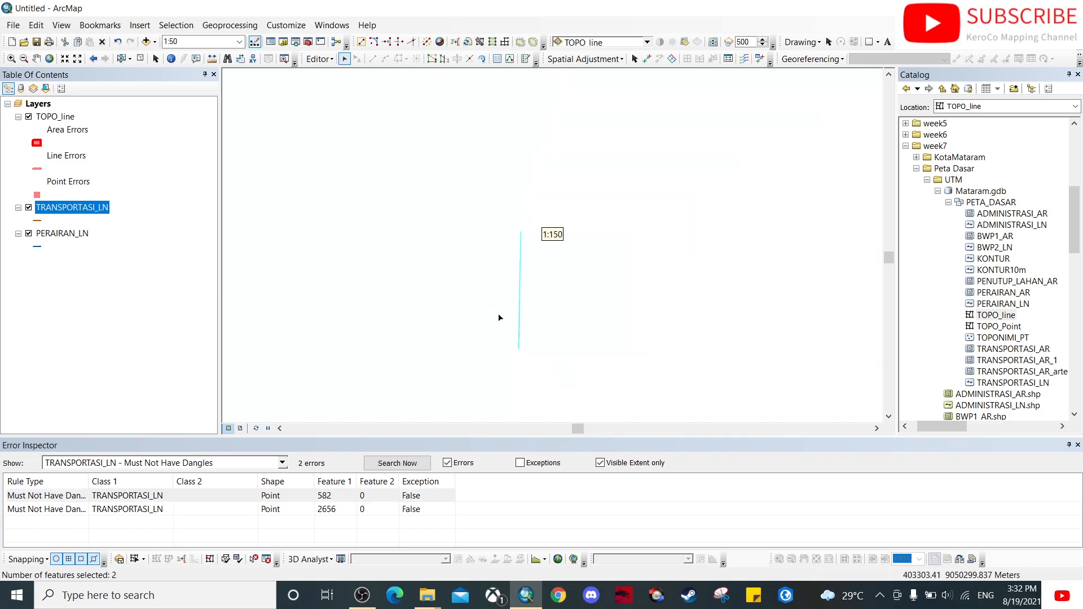
scroll(498, 318, up, 5)
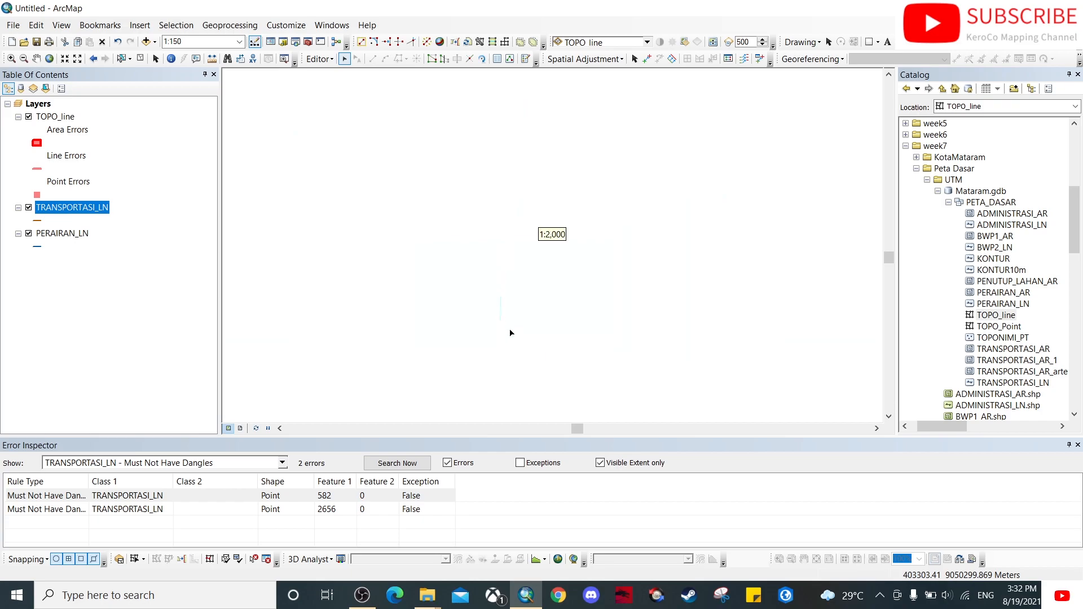
scroll(513, 334, up, 1)
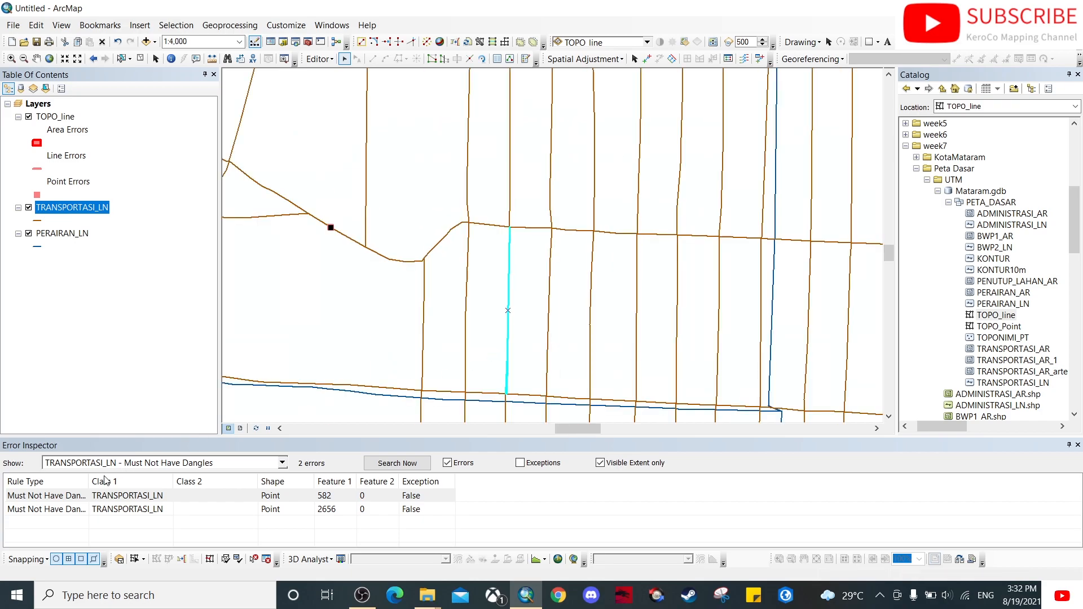
click(416, 467)
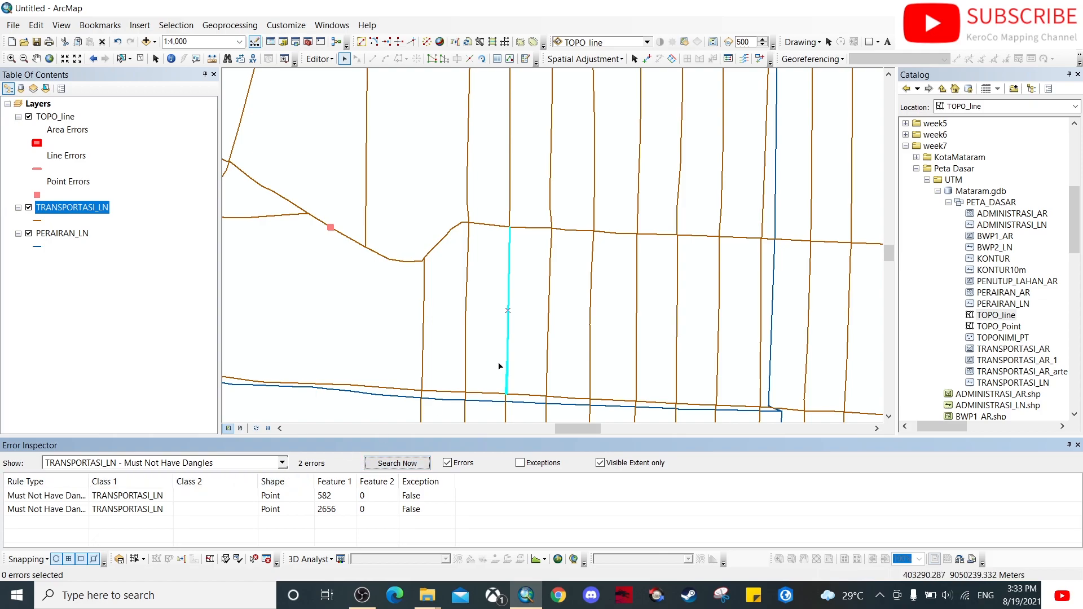
Review the selected road lines' records in the TRANSPORTASI_LN attribute table and close the table.
scroll(499, 365, down, 5)
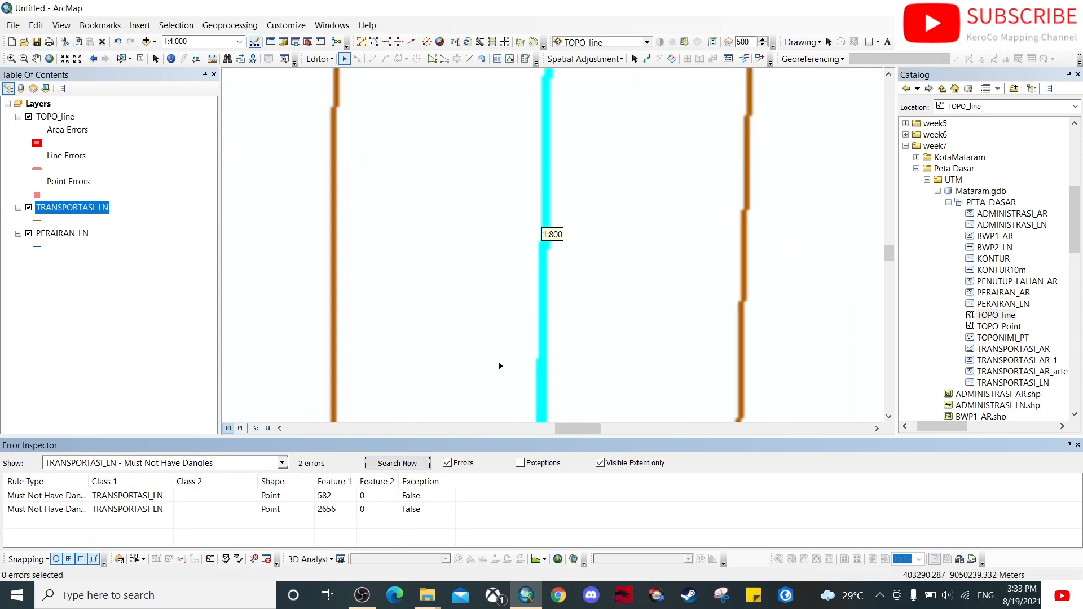
right_click(83, 209)
click(140, 244)
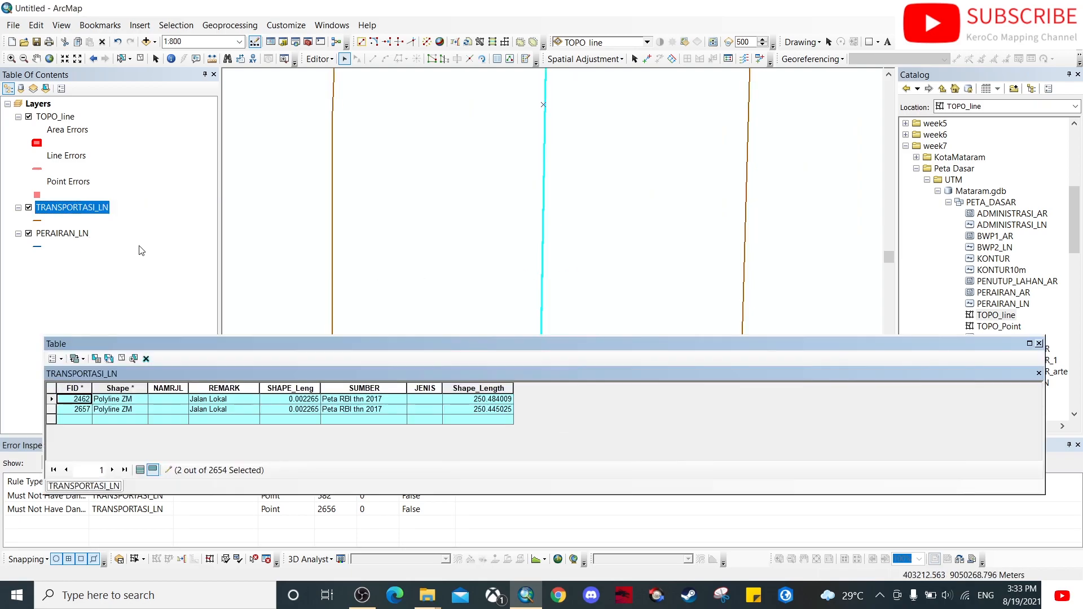
click(1038, 343)
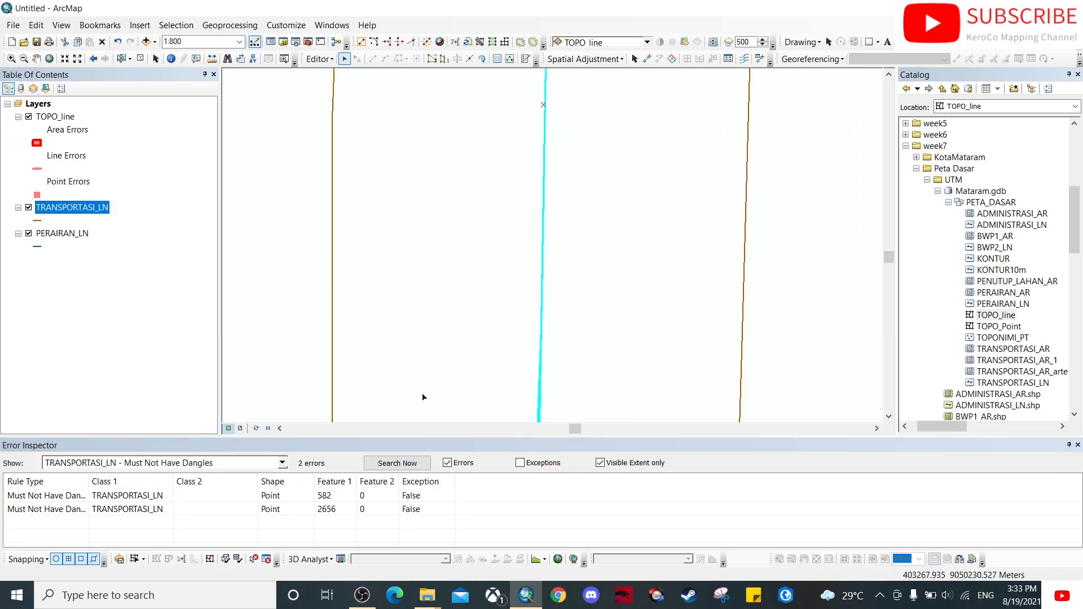
Search the visible extent for TRANSPORTASI_LN Must Not Self-Overlap errors and for Must Not Overlap errors.
click(281, 463)
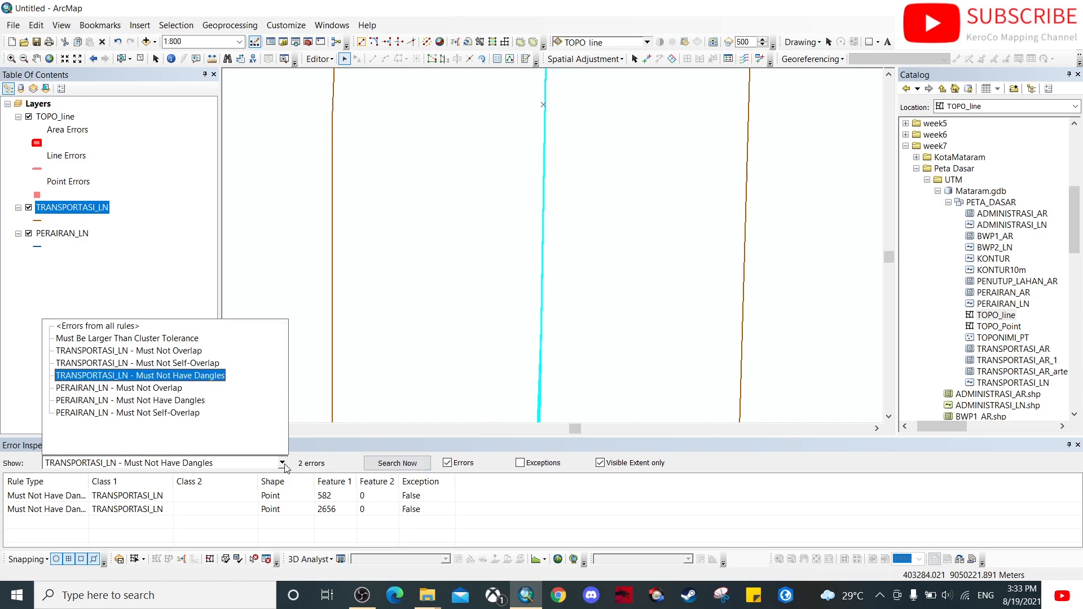
click(217, 363)
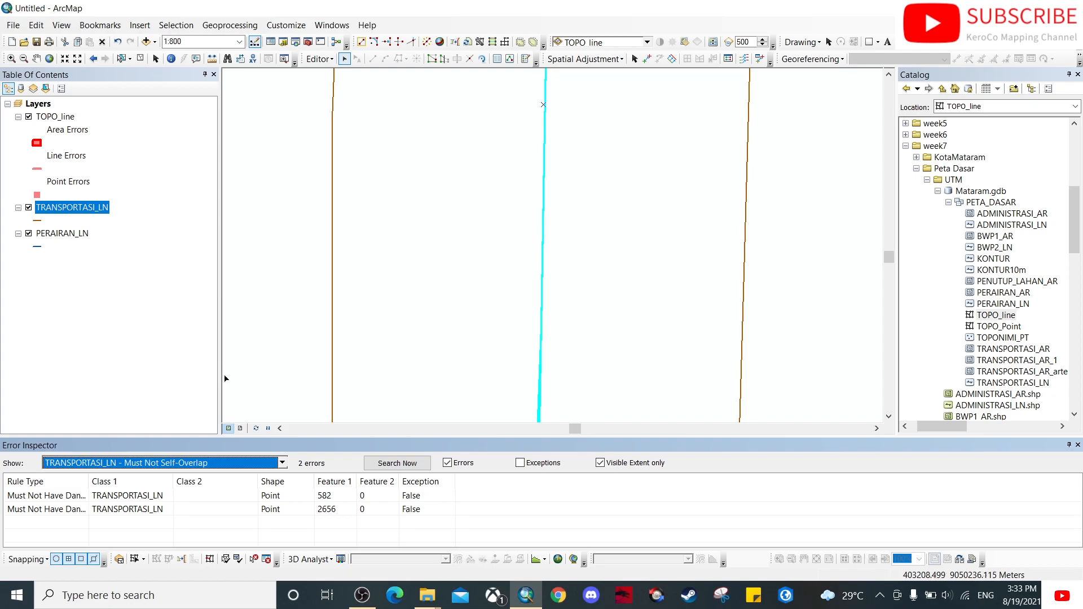
click(415, 464)
click(281, 462)
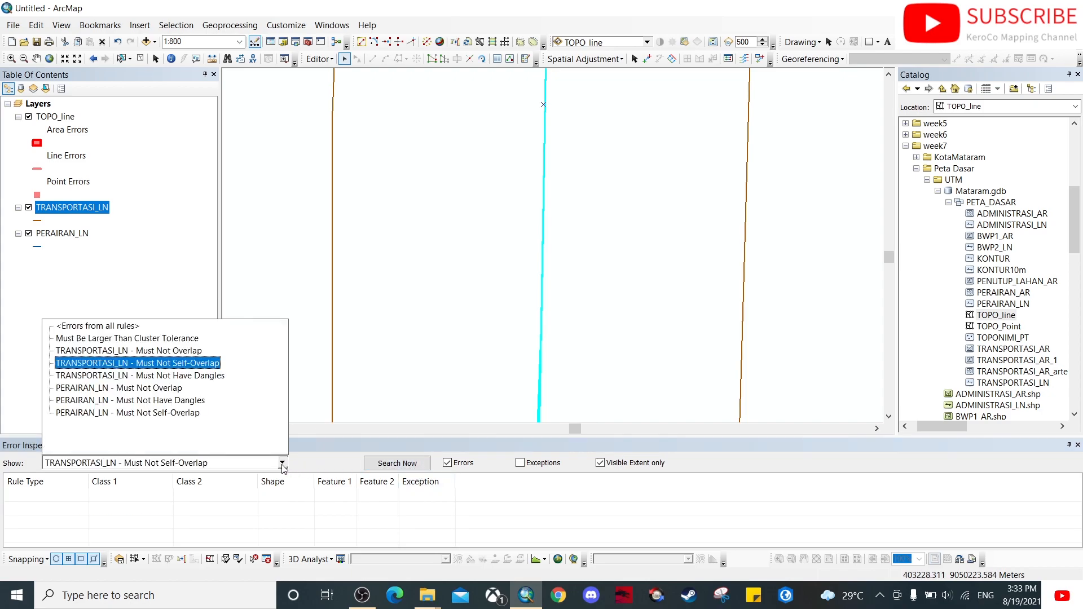
click(192, 350)
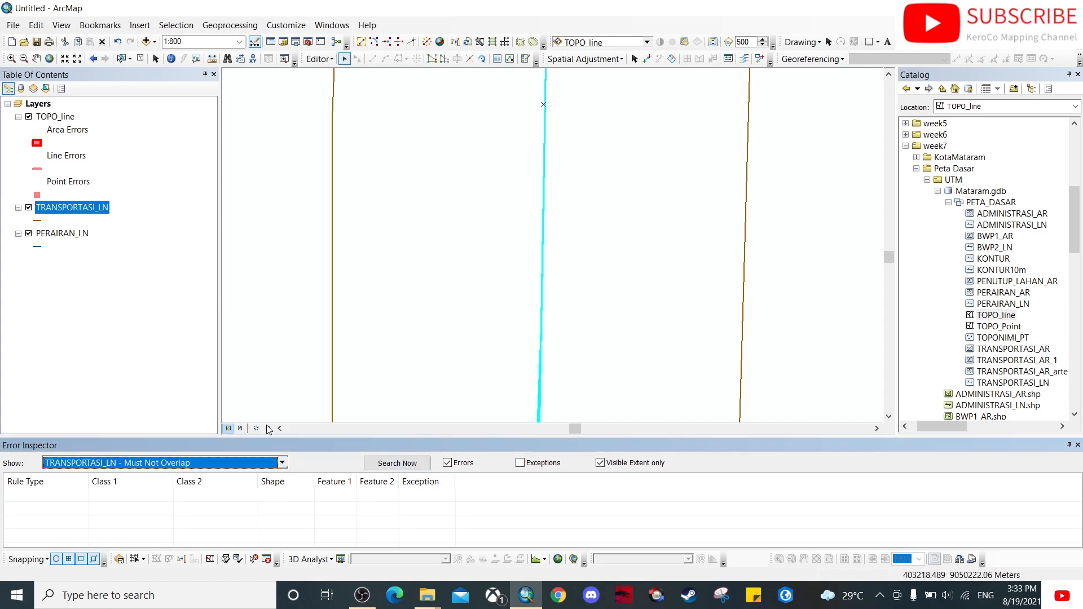
click(397, 462)
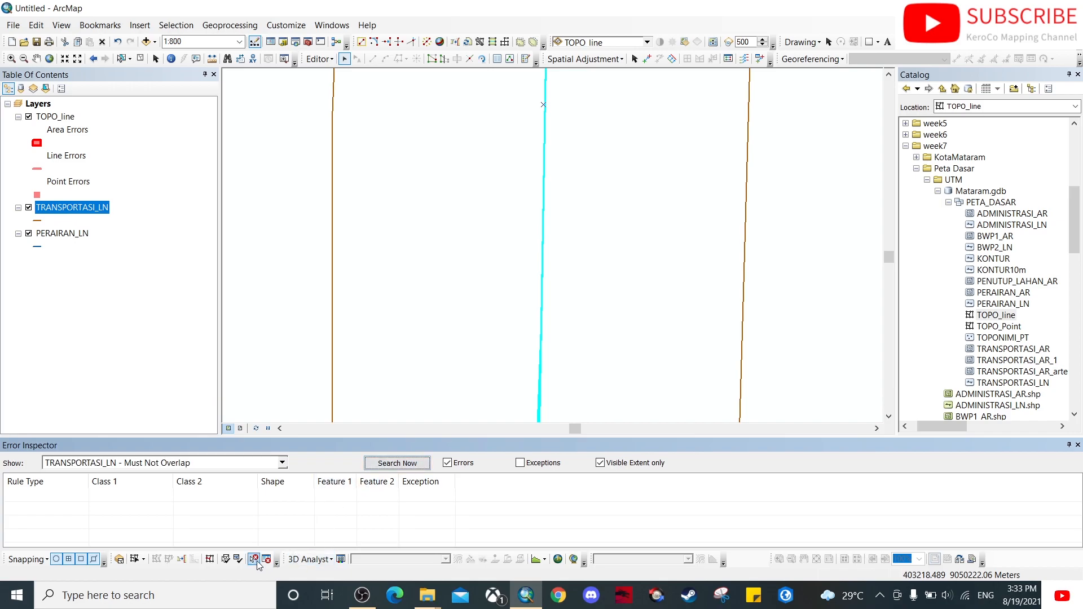
Validate the topology in the current extent and subtract the Must Not Overlap error of features 2462 and 2657 from the first listed feature.
click(237, 558)
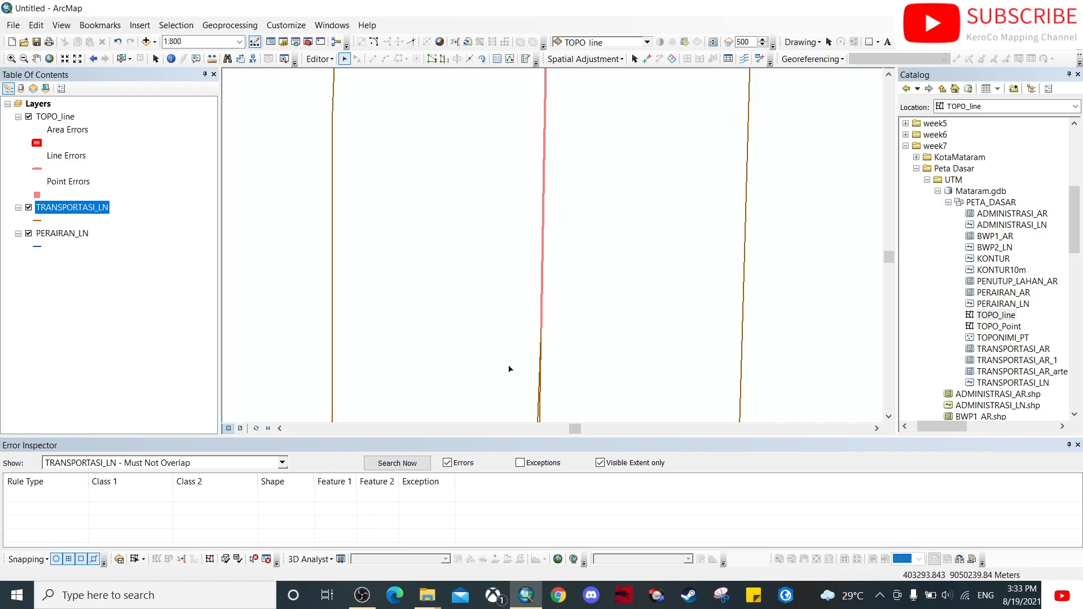
click(398, 463)
right_click(53, 500)
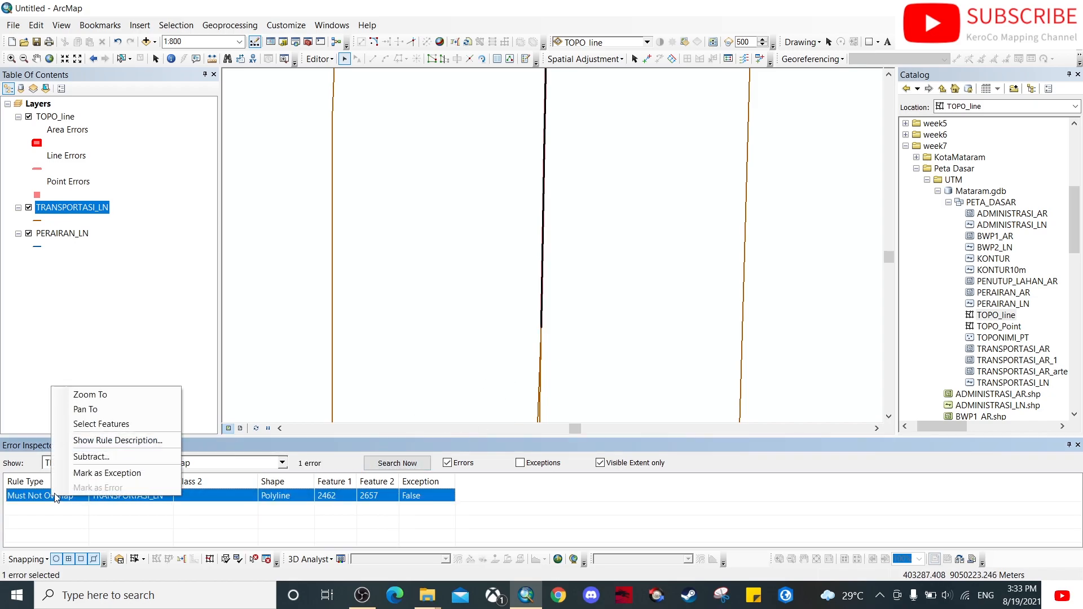
click(95, 458)
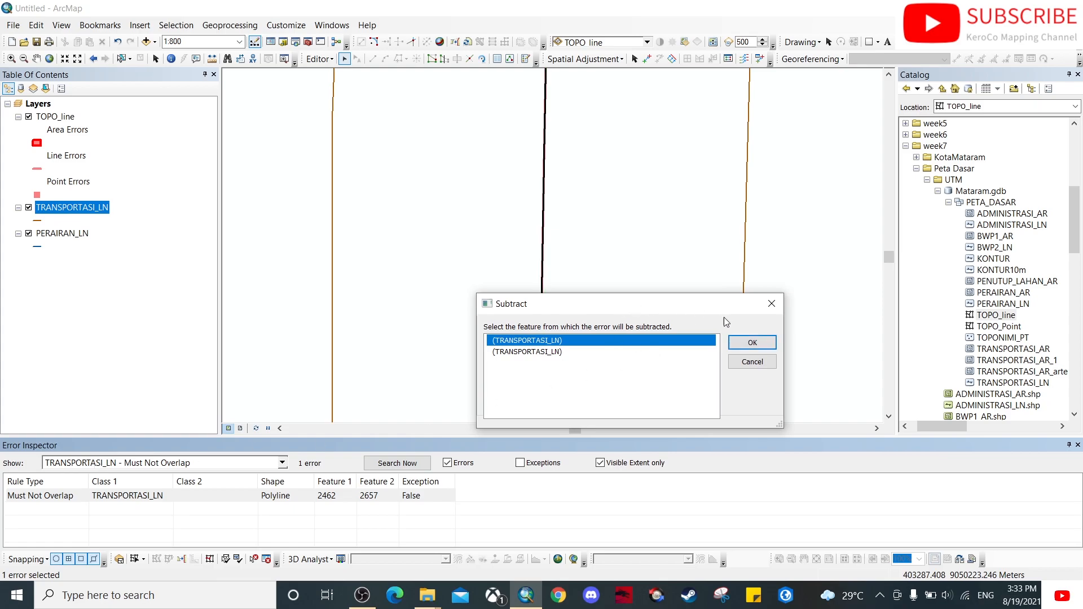
click(752, 344)
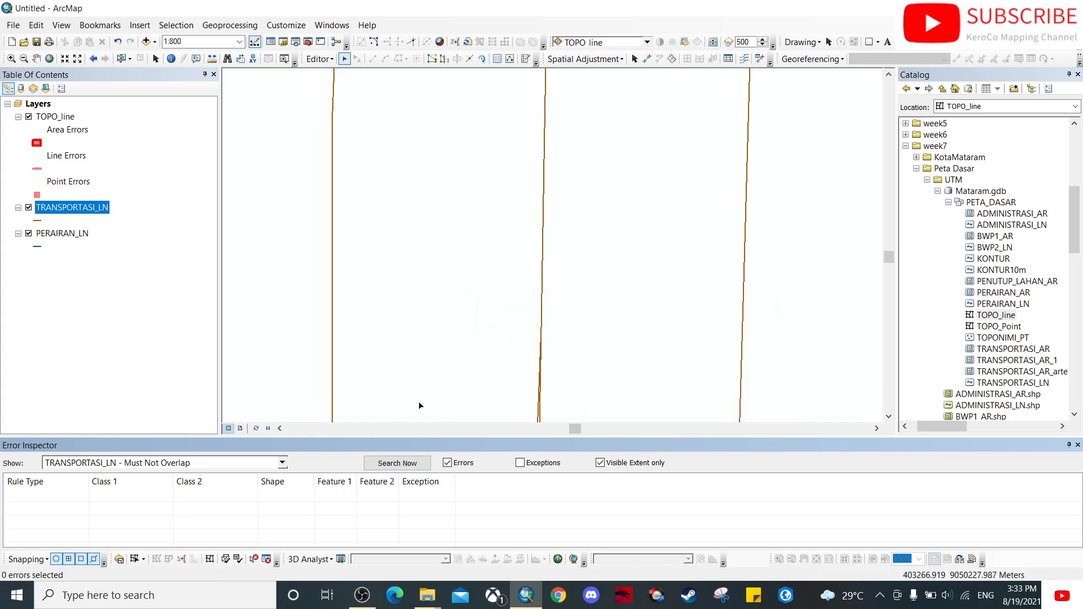
Search the visible extent for TRANSPORTASI_LN Must Not Overlap errors again and for Must Not Self-Overlap errors.
click(384, 463)
click(282, 463)
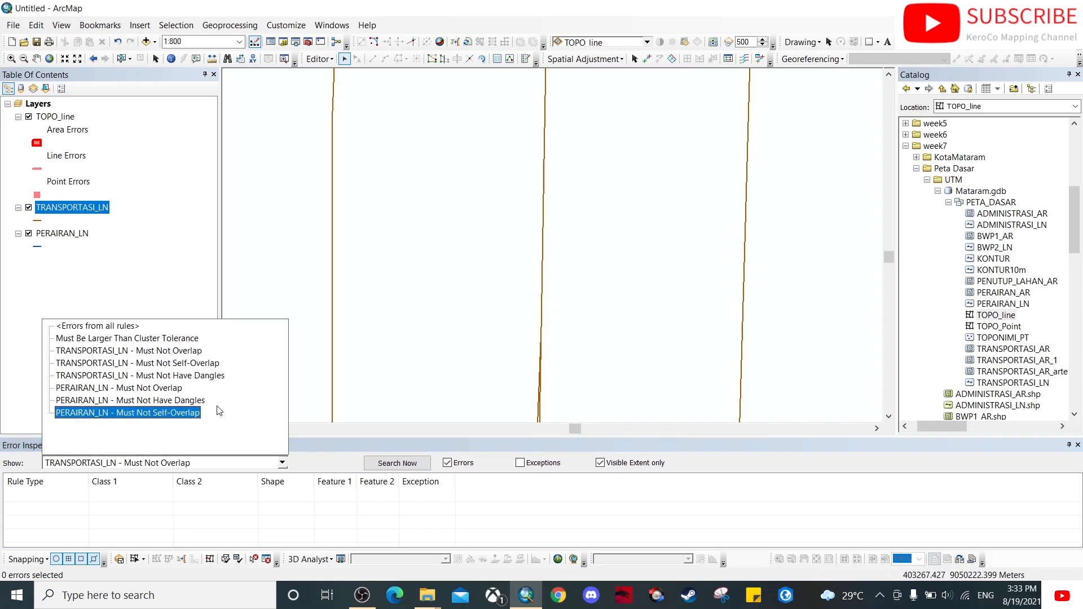
click(204, 367)
click(396, 463)
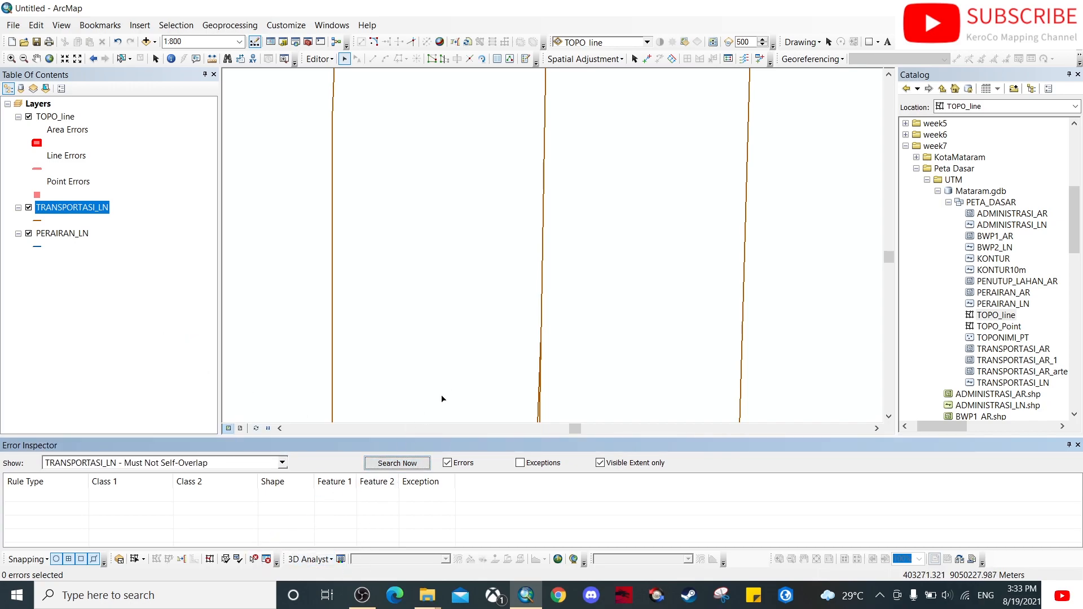
Validate the topology across the wider street grid and search it for TRANSPORTASI_LN Must Not Self-Overlap and Must Not Overlap errors.
scroll(461, 371, up, 3)
scroll(460, 371, up, 2)
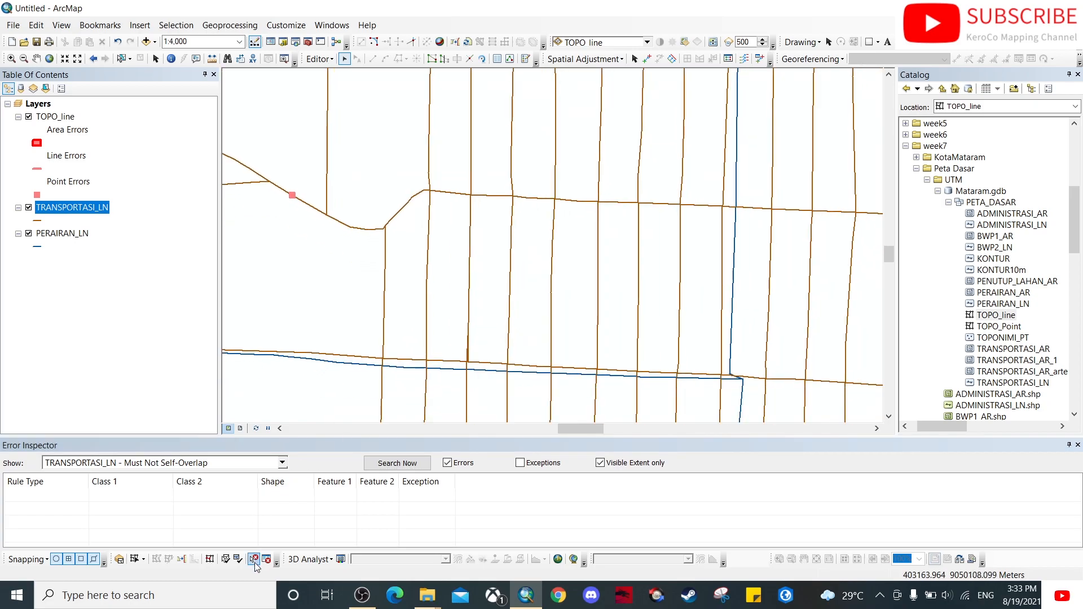
click(238, 558)
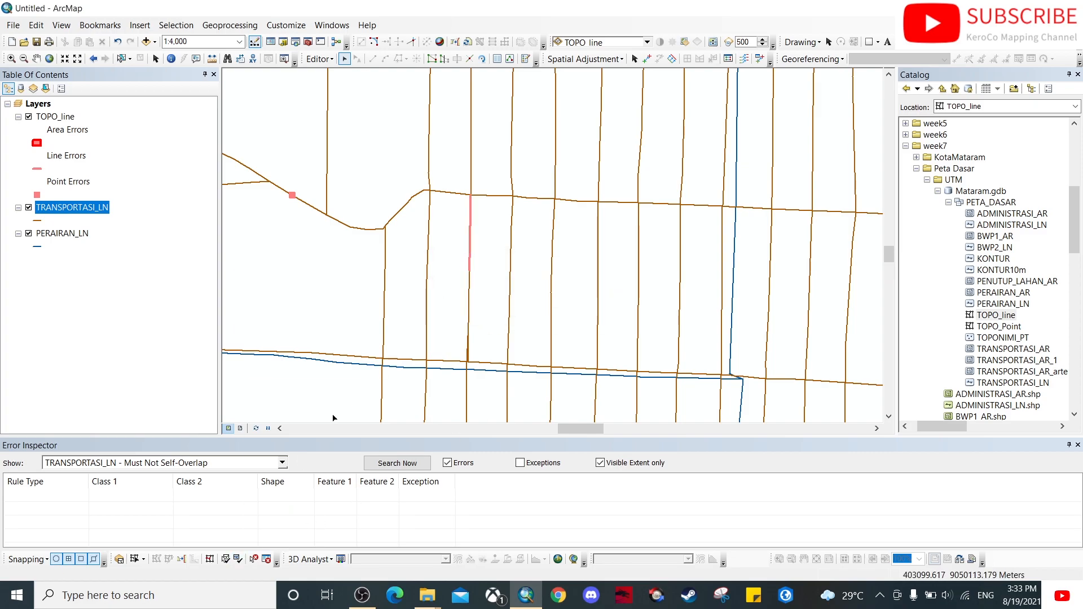
click(398, 463)
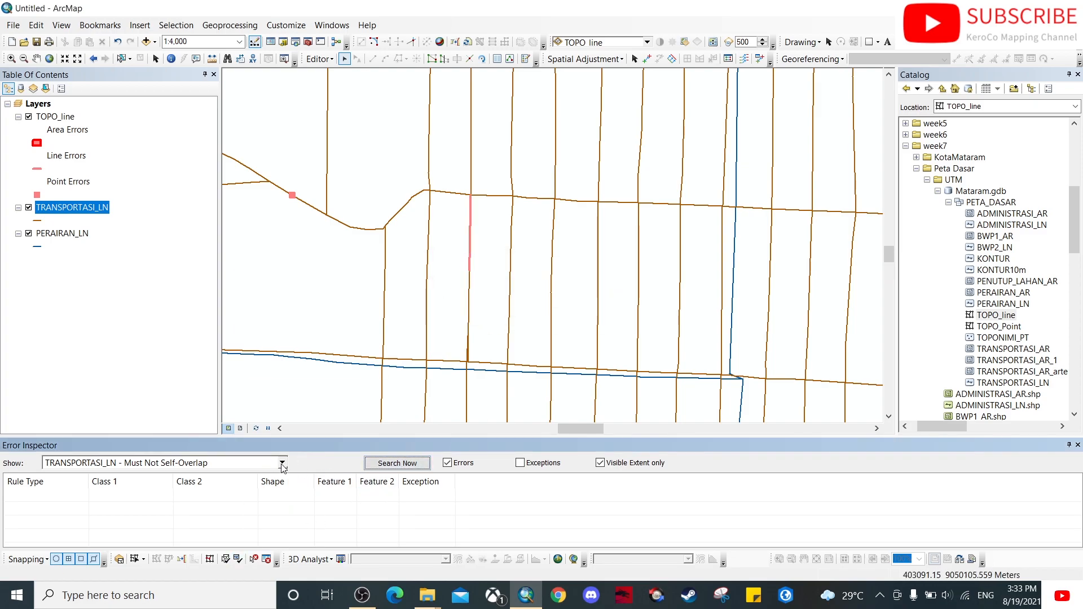
click(282, 463)
click(181, 350)
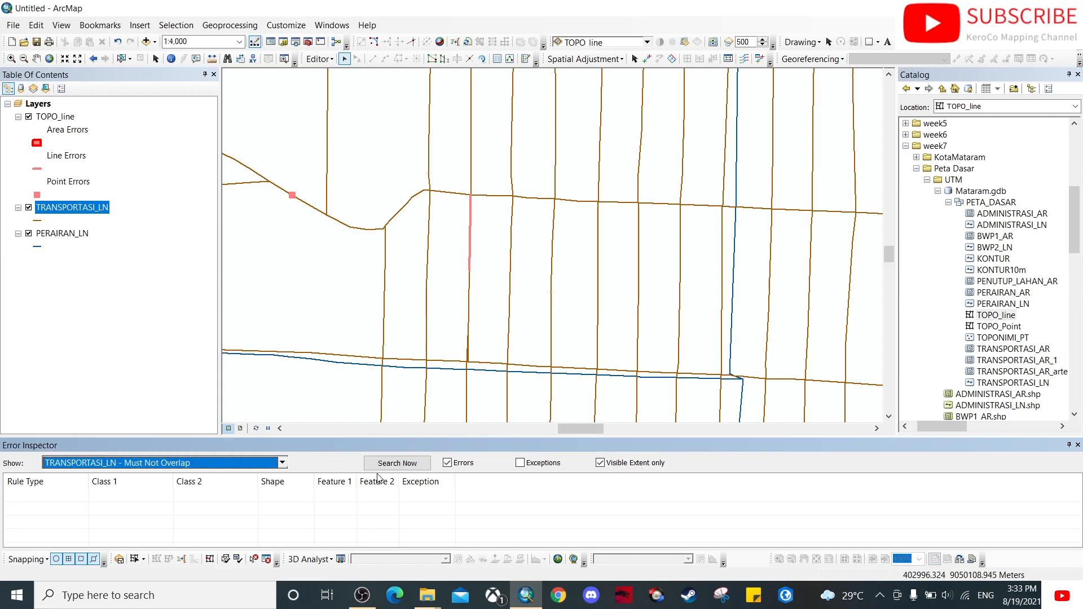
click(397, 464)
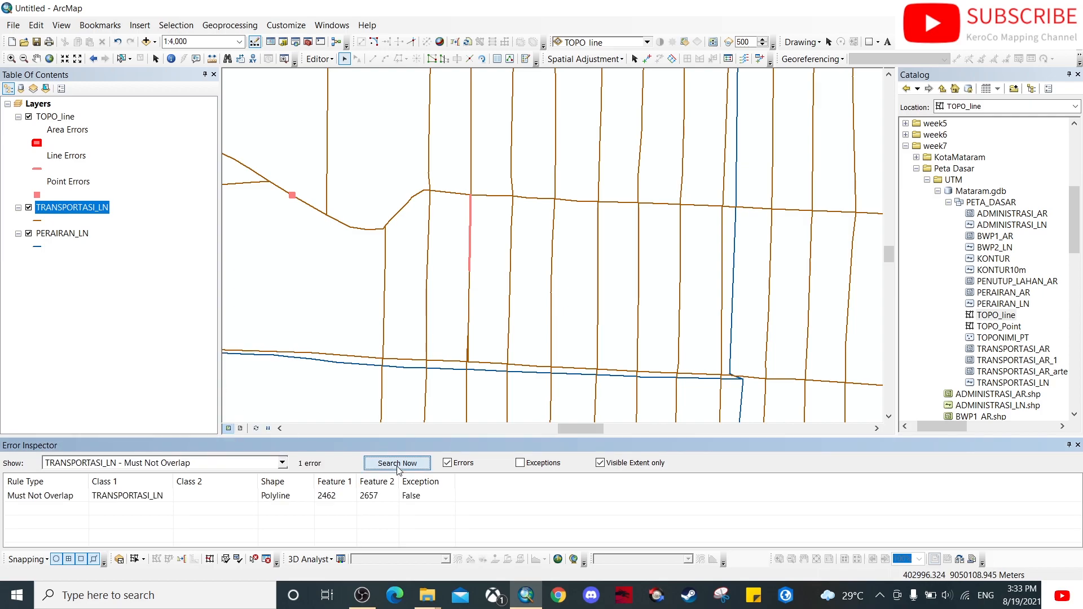
Zoom to the overlap error between features 2462 and 2657 and subtract it from the first listed TRANSPORTASI_LN feature.
click(66, 494)
right_click(59, 495)
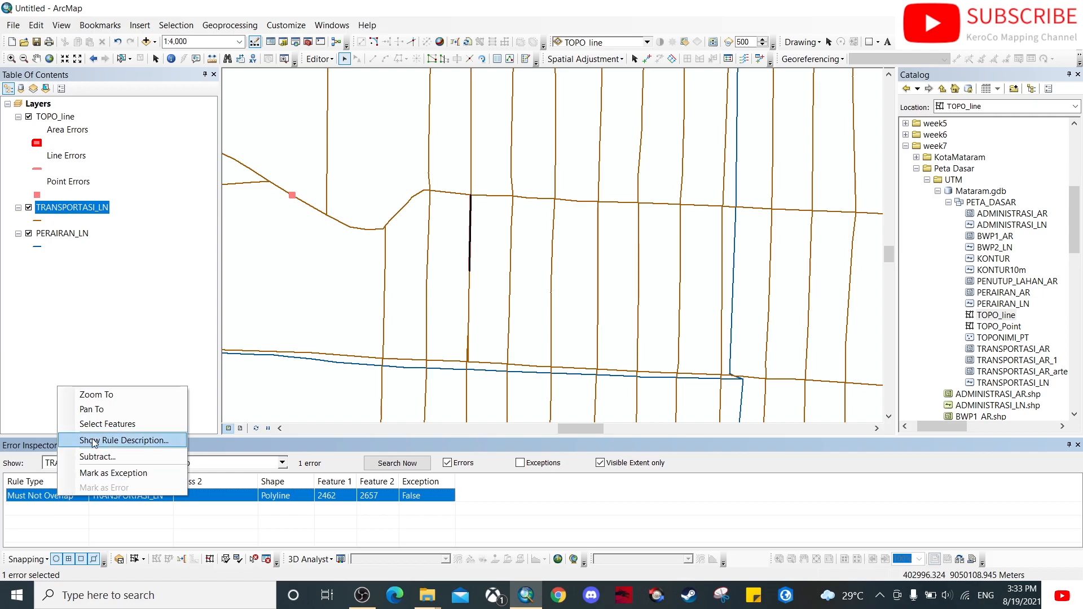
click(97, 397)
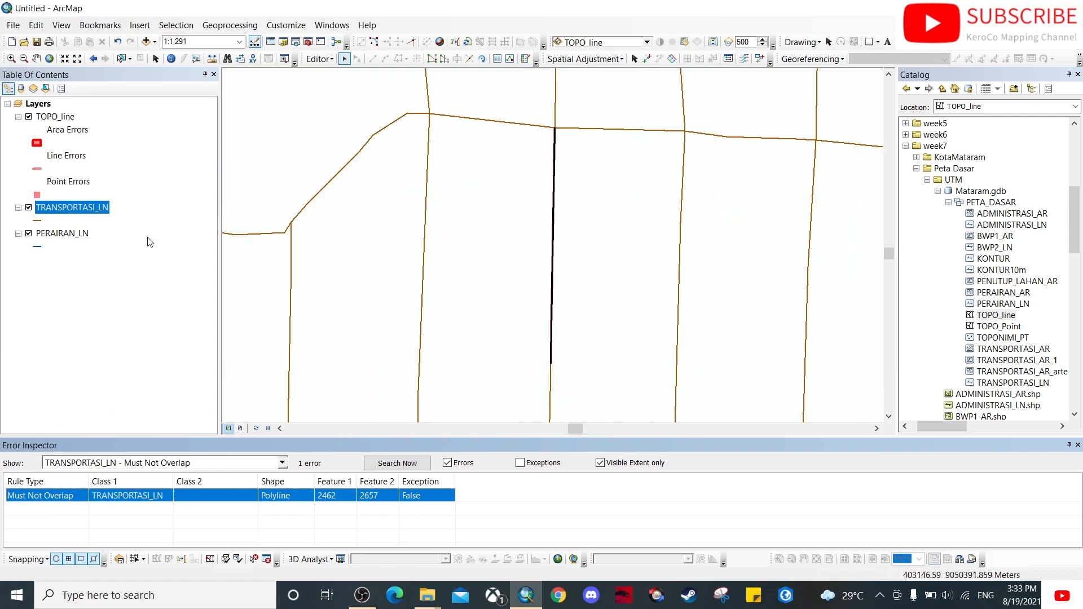
right_click(61, 500)
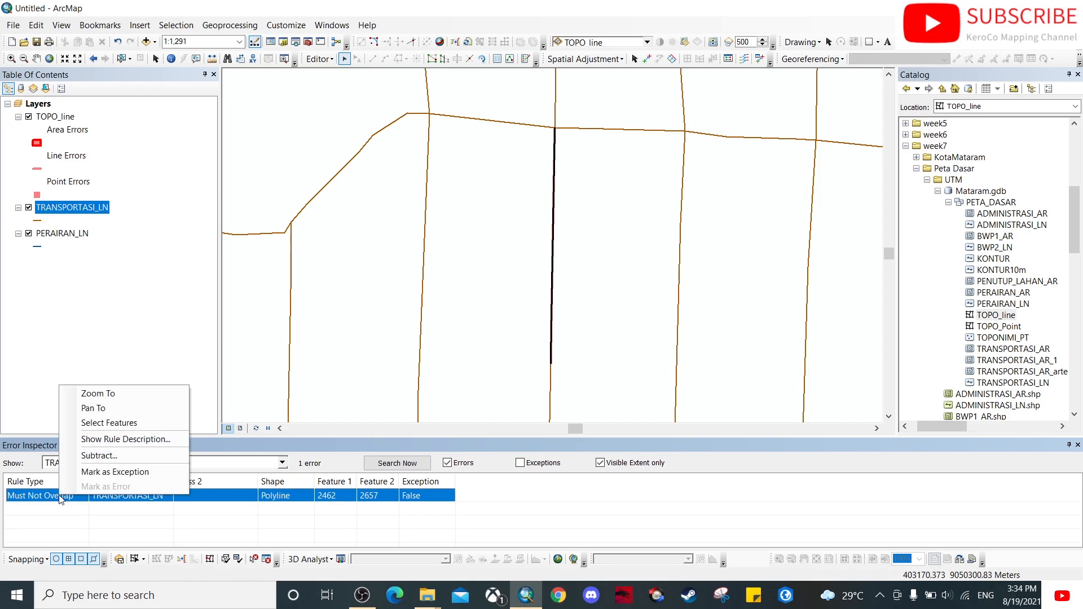
click(99, 455)
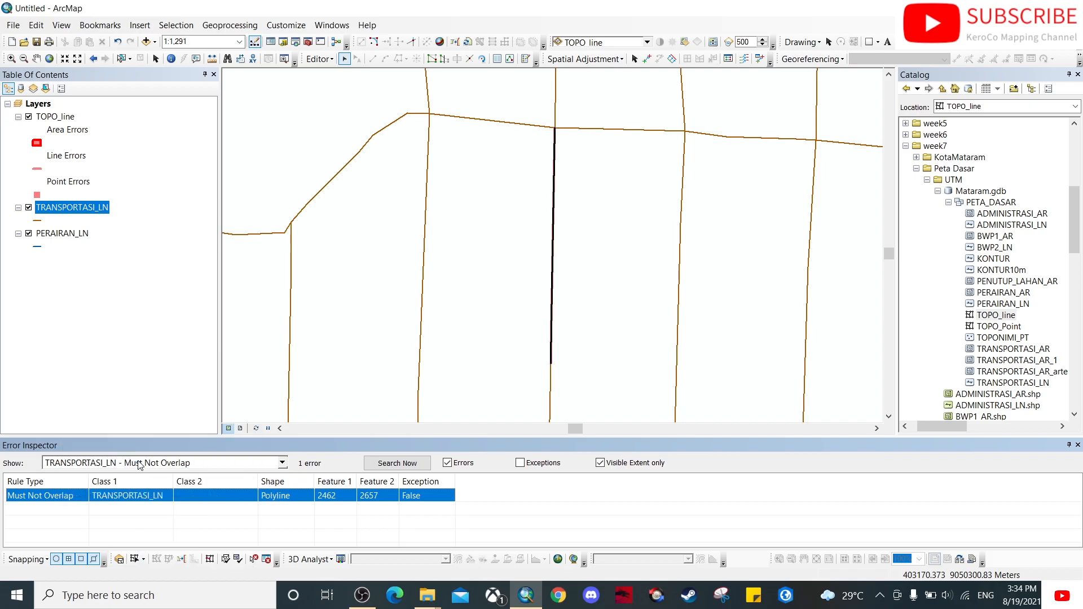
click(751, 342)
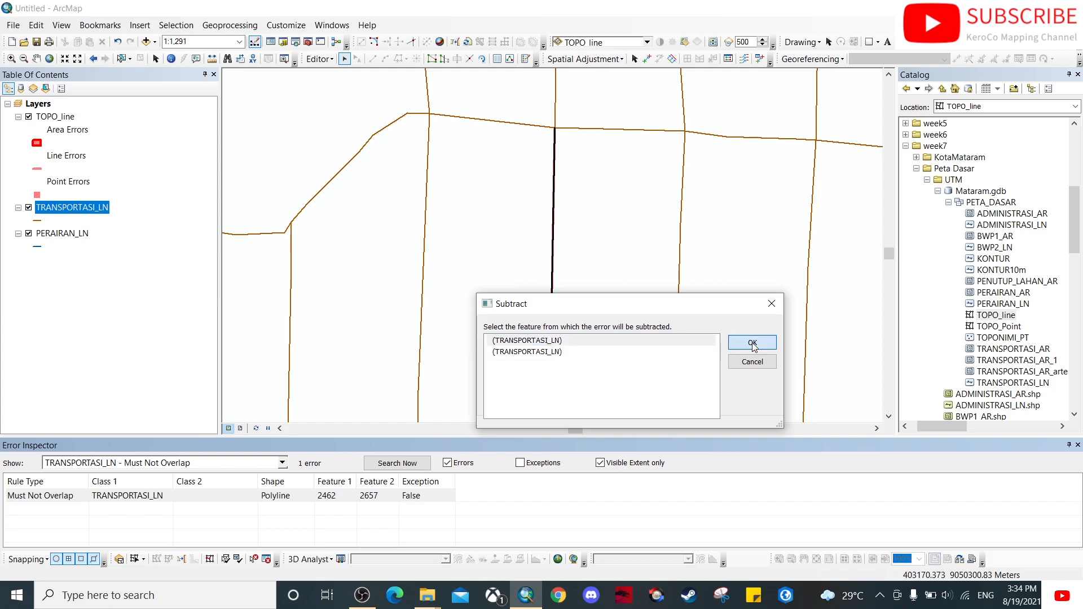
Delete the short leftover road segment running beside the street line just above the southern cross street.
scroll(546, 251, down, 3)
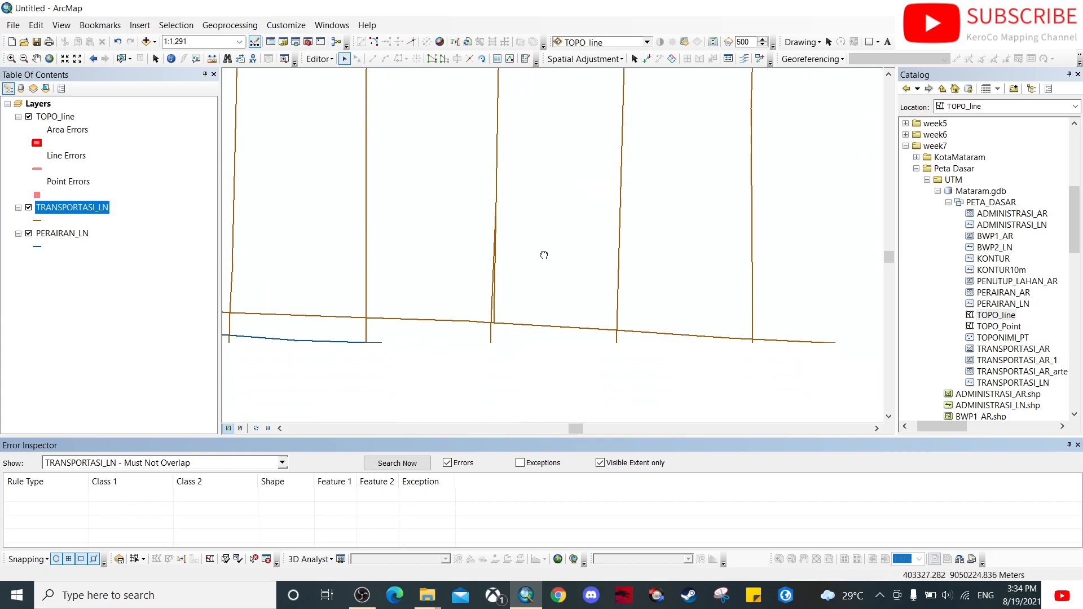
click(498, 338)
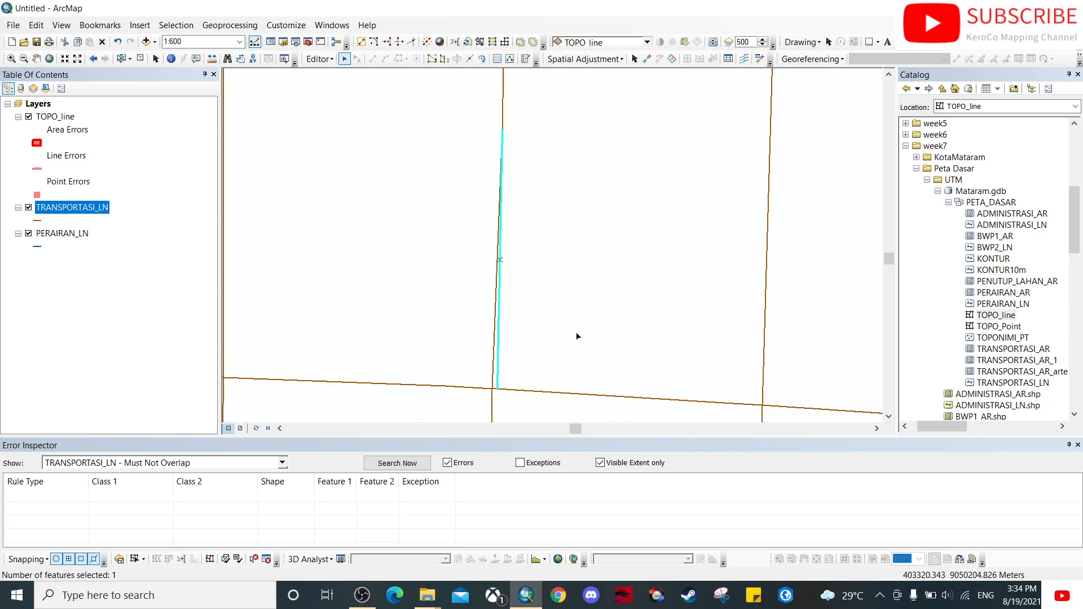
key(Delete)
Search the visible extent for TRANSPORTASI_LN Must Not Have Dangles errors along the cleaned street line.
drag(584, 203, 570, 359)
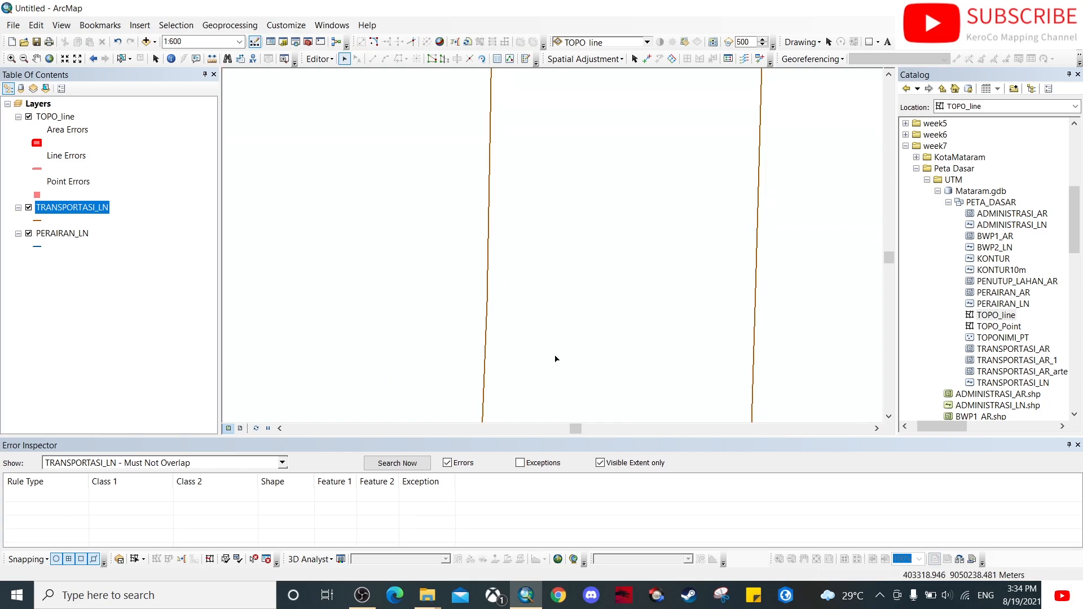
click(281, 463)
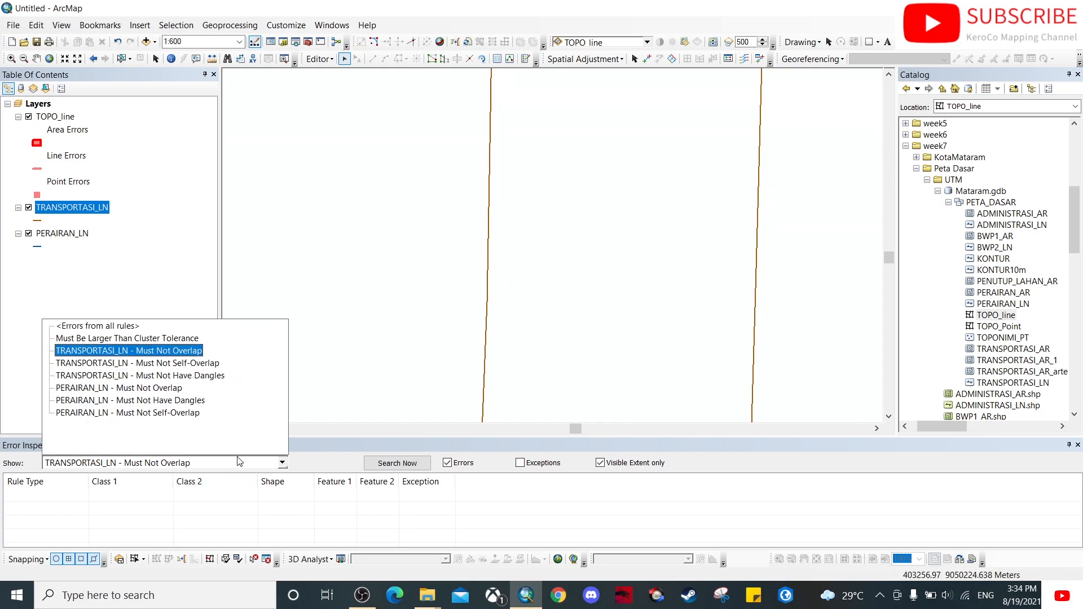
click(197, 375)
click(398, 464)
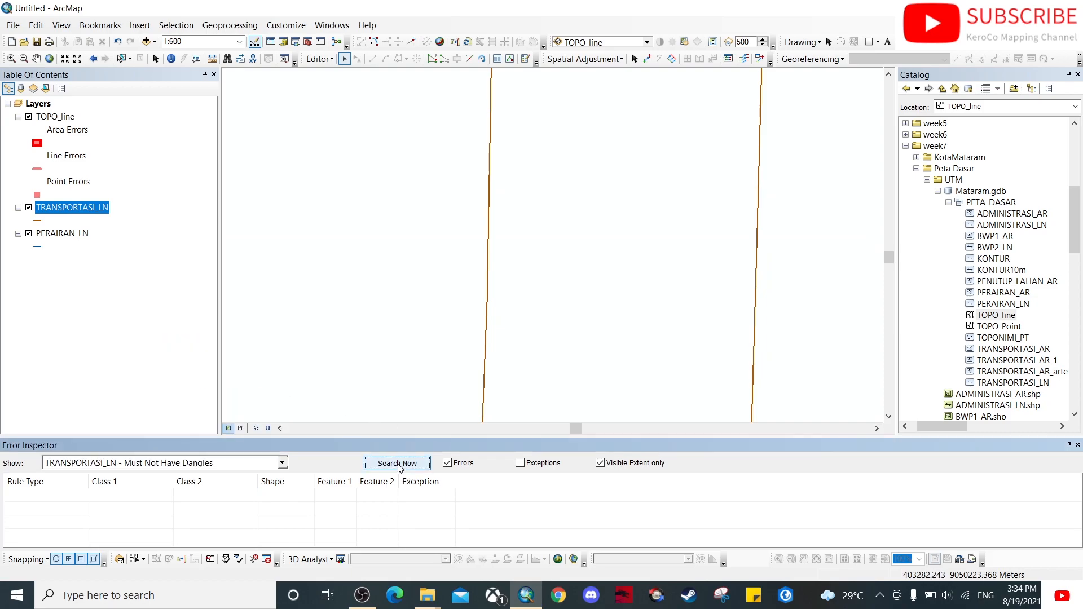
Inspect the street grid for remaining point errors and search for dangles at the markers on the diagonal road northwest of the grid.
scroll(582, 273, up, 5)
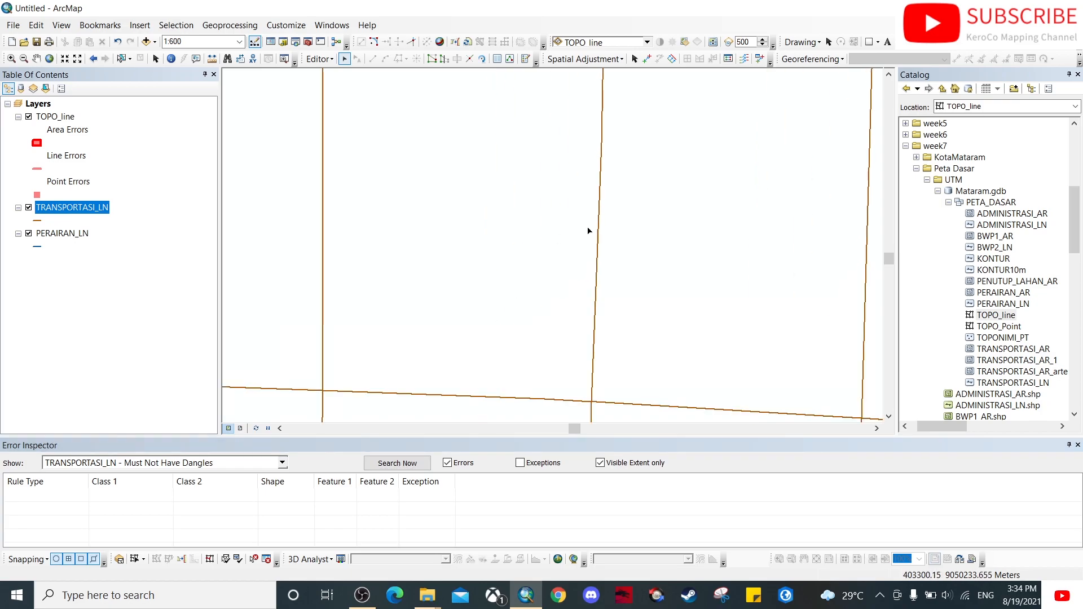
drag(623, 198, 557, 301)
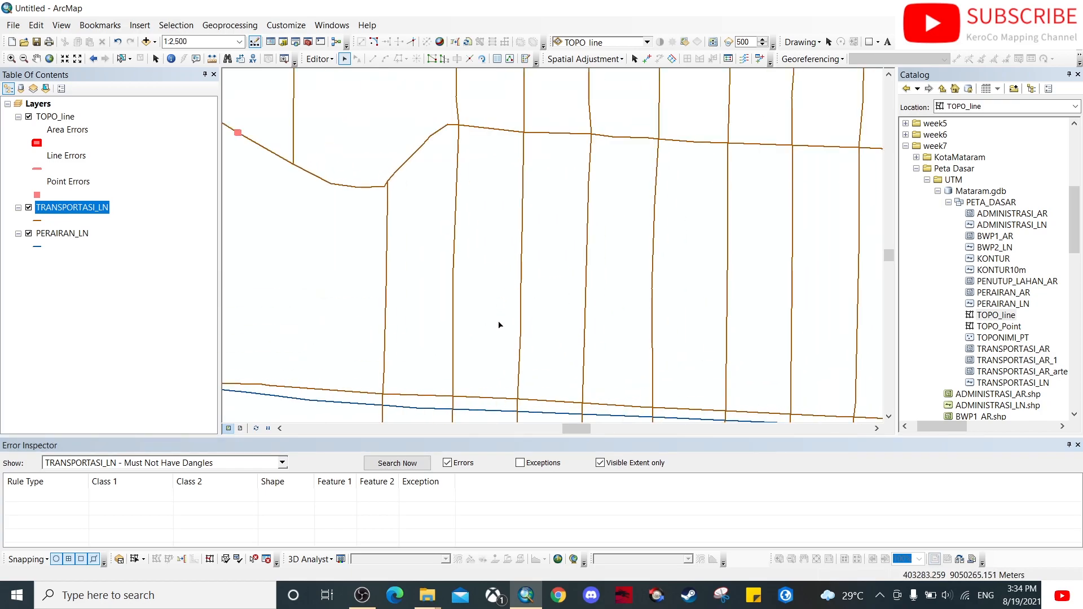
scroll(499, 325, down, 2)
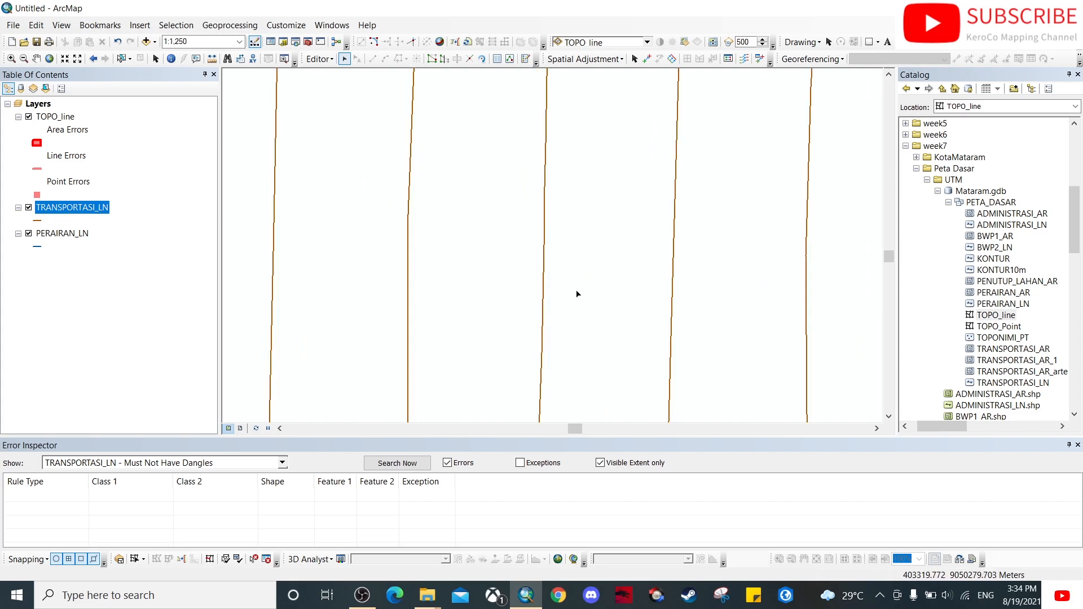
drag(421, 264, 541, 365)
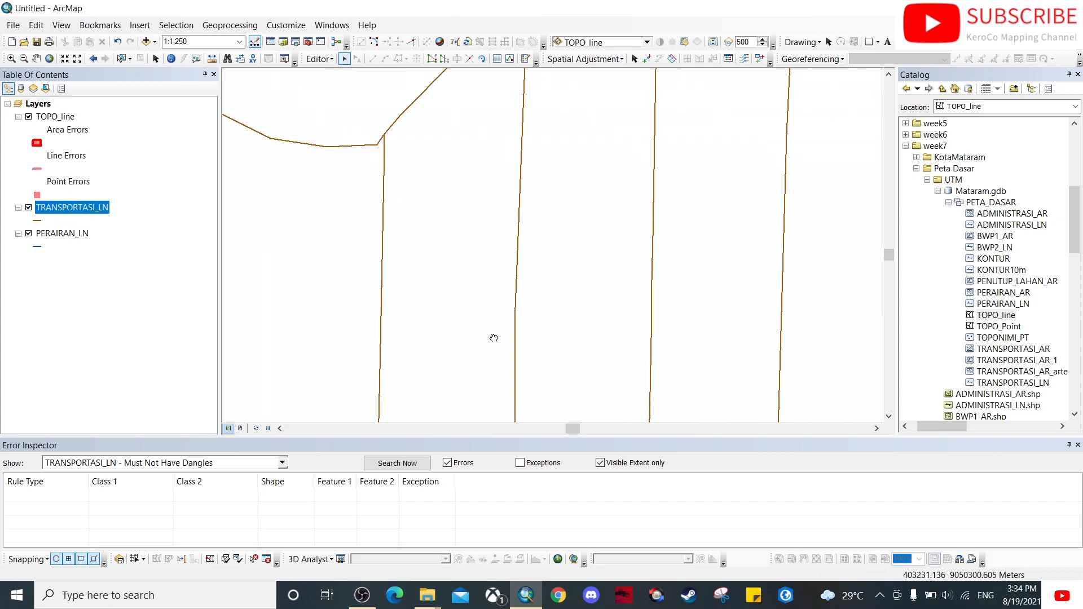
drag(493, 339, 408, 282)
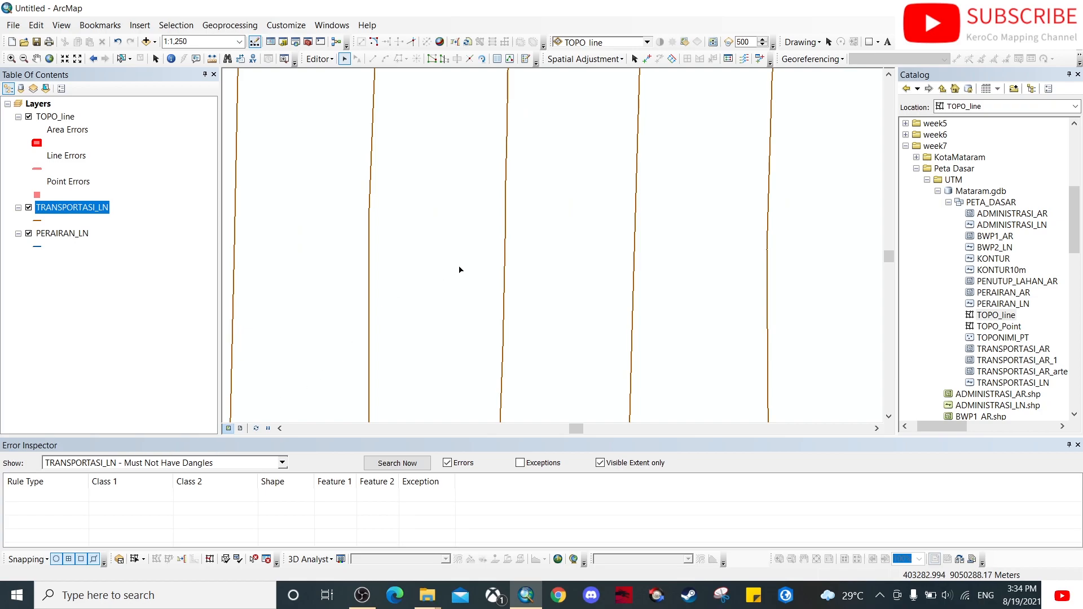
drag(290, 215, 548, 283)
drag(375, 170, 604, 334)
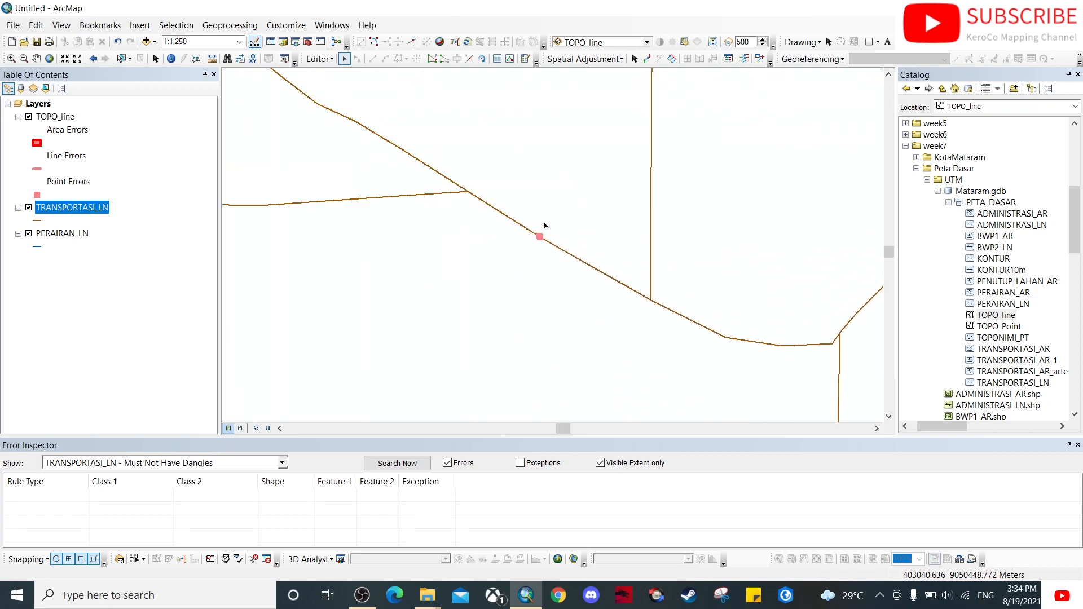
scroll(541, 227, down, 4)
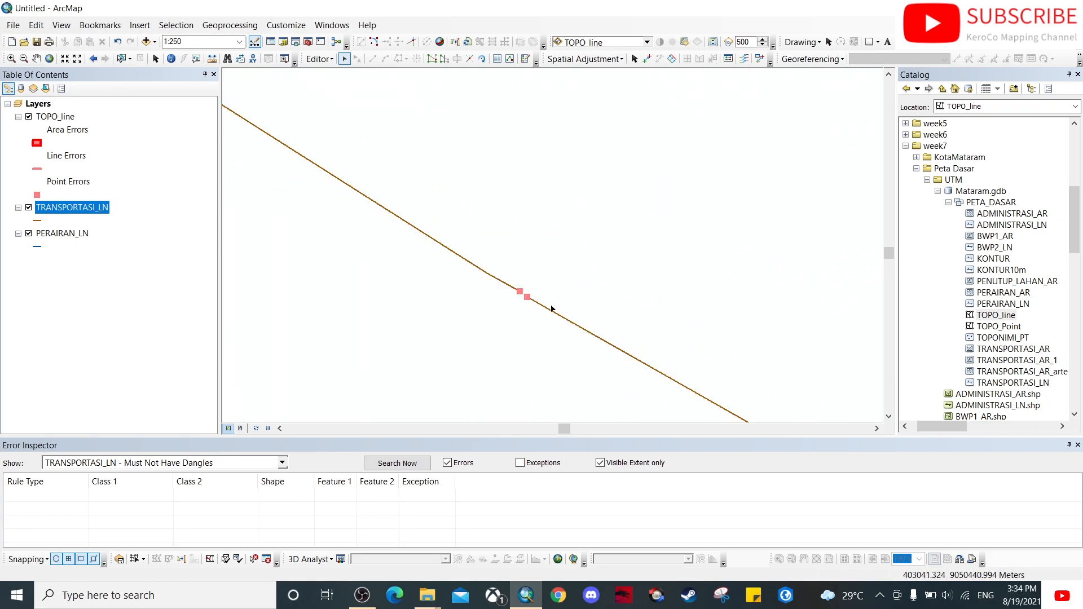
click(396, 464)
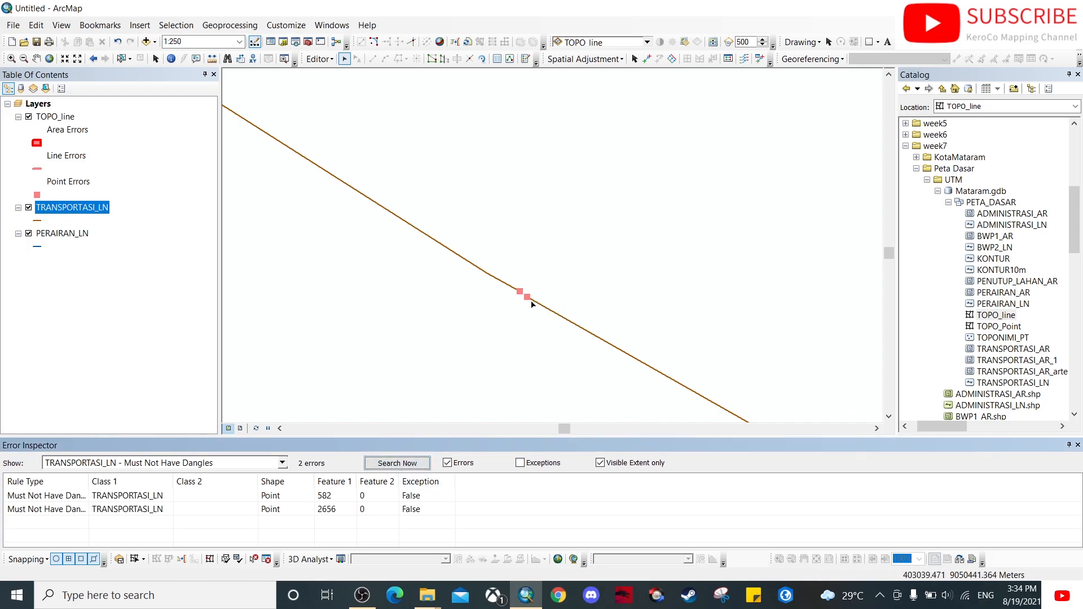
Fix the dangle error of feature 582 with Extend, using a maximum distance of 0.
click(74, 497)
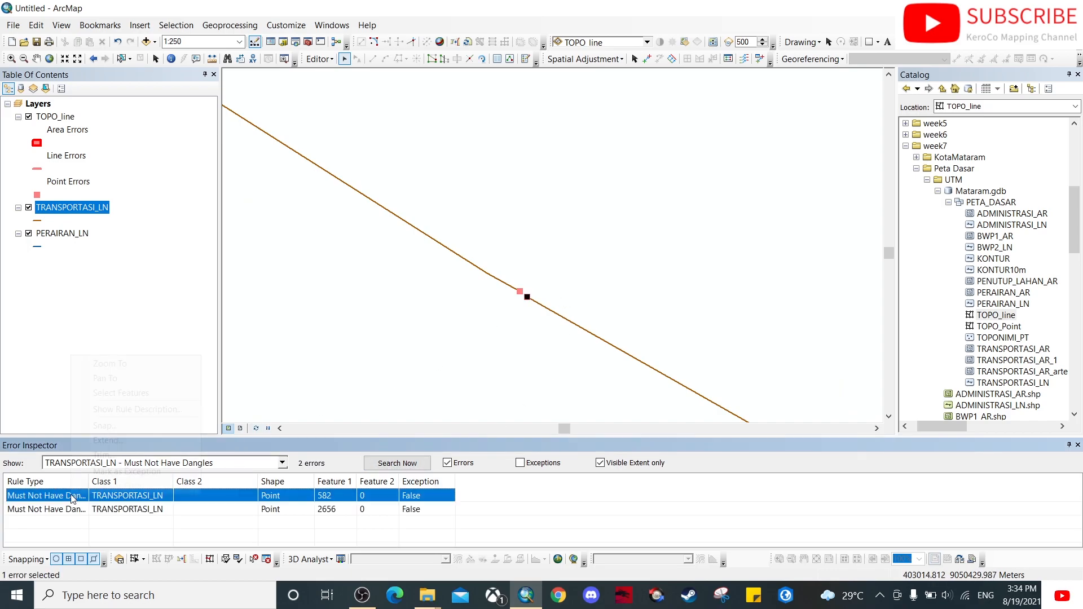
right_click(71, 498)
click(135, 440)
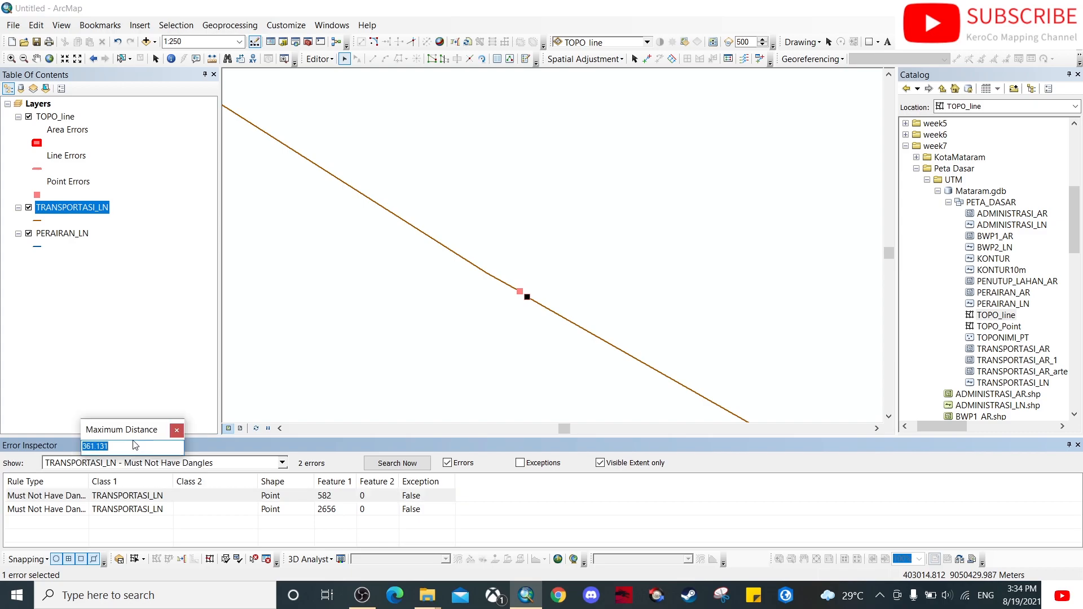
click(122, 447)
text(0)
key(Return)
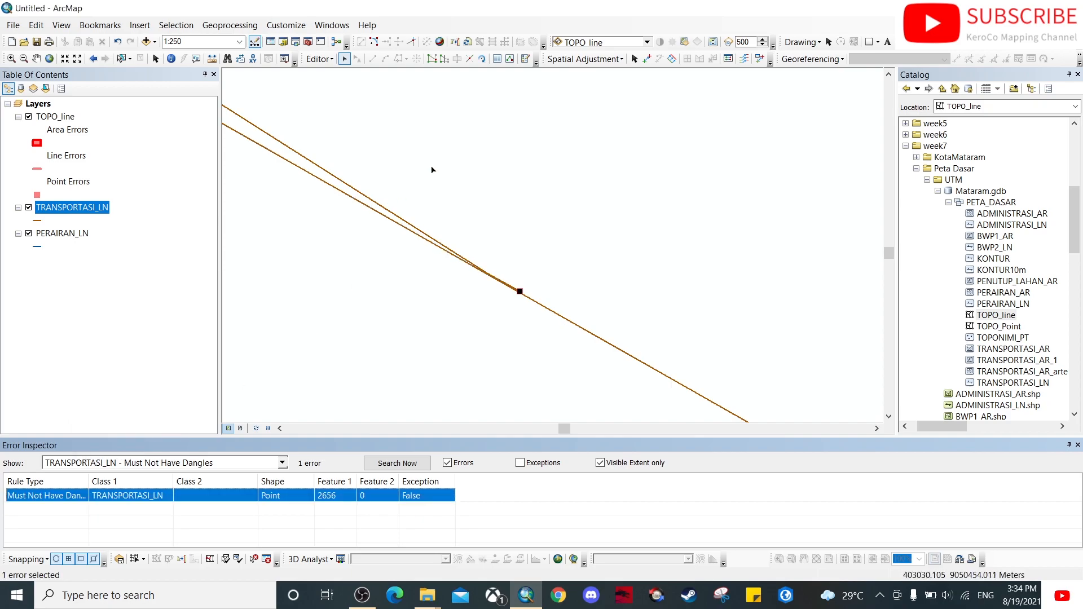
Move the northwest end vertex of the nearly parallel road segment onto the road endpoint at feature 2656's dangle marker.
scroll(430, 238, down, 4)
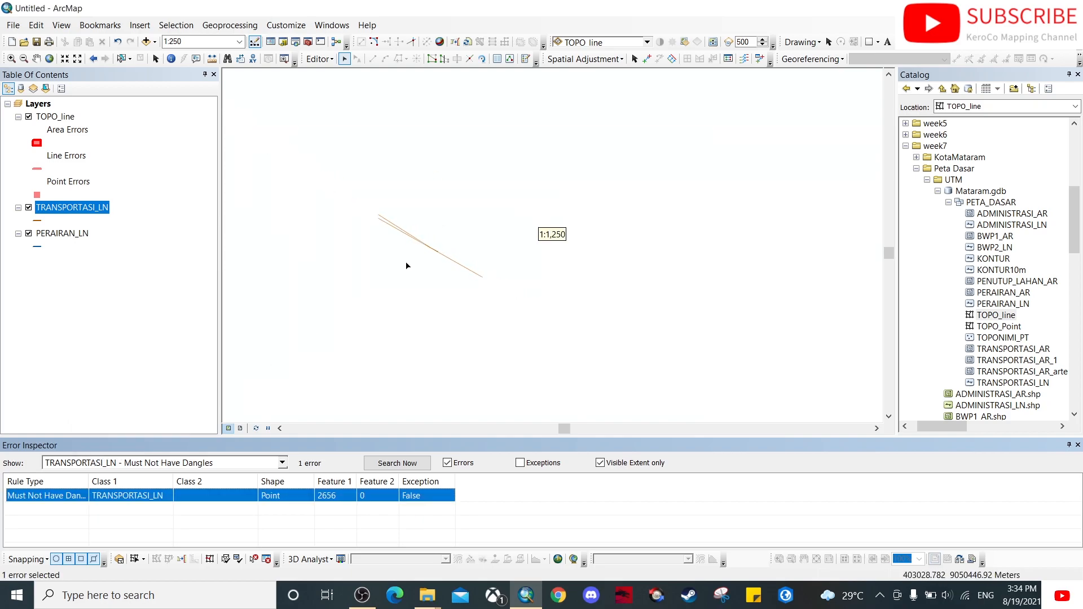
scroll(406, 265, up, 5)
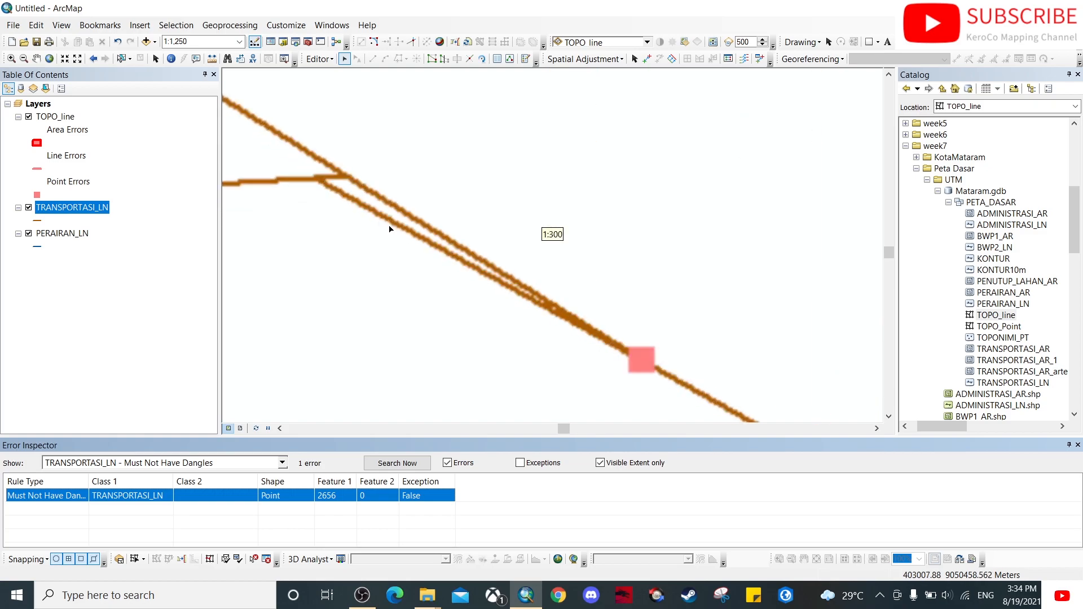
click(371, 209)
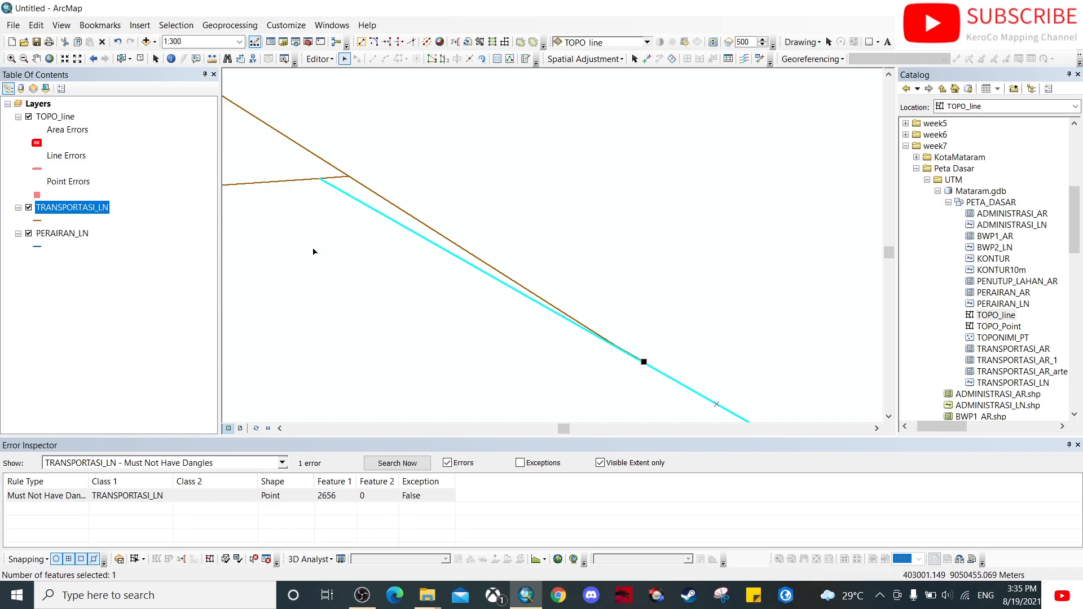
right_click(378, 213)
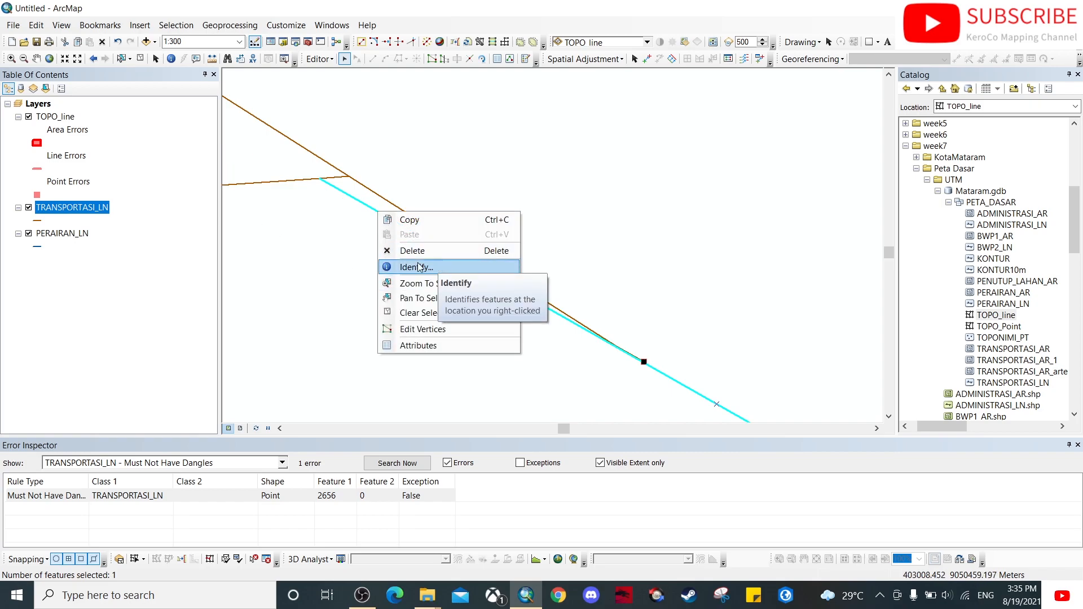
click(422, 329)
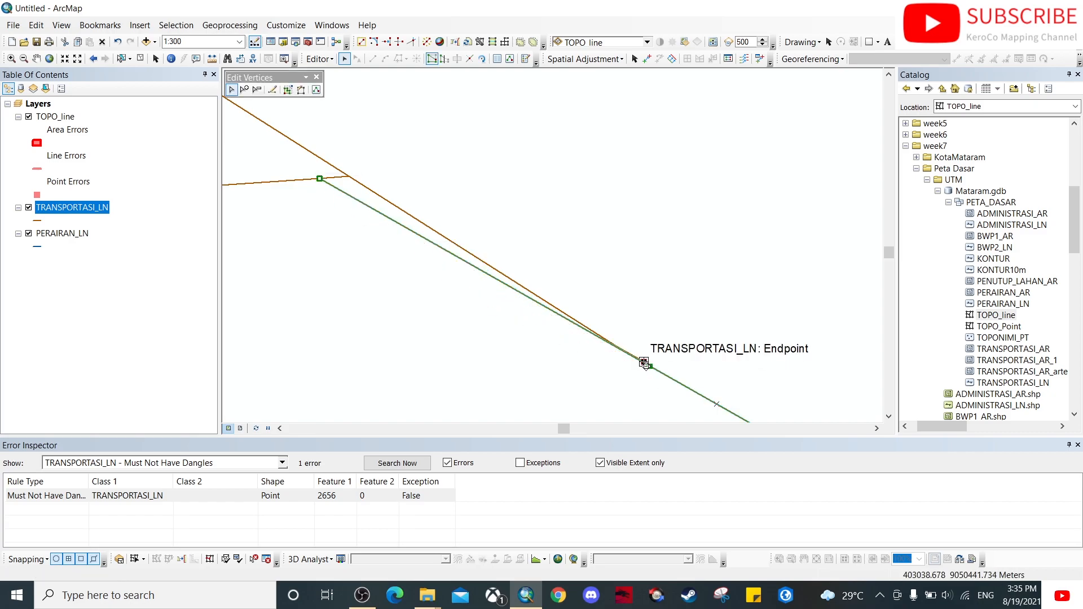
drag(319, 178, 643, 362)
click(696, 297)
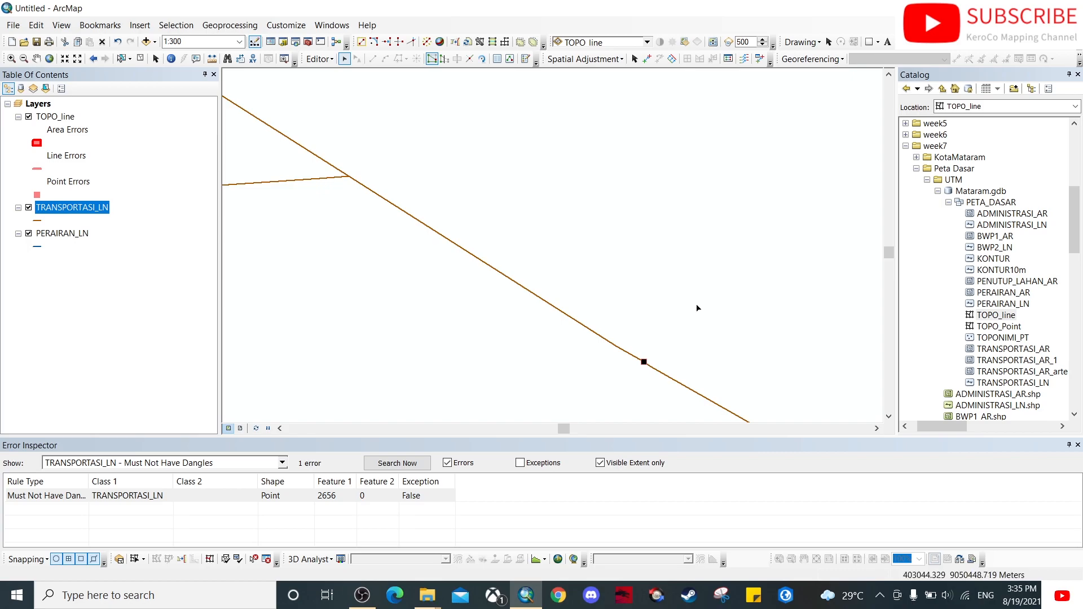
drag(692, 317, 469, 226)
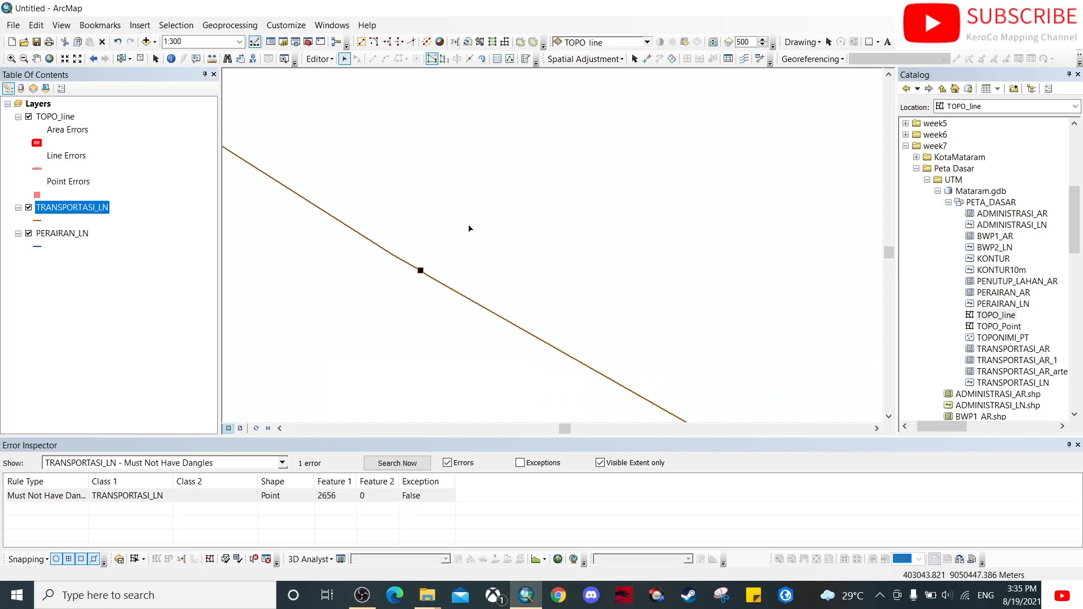
Check the road segments meeting at the dangle marker and search the visible extent for Must Not Have Dangles errors again.
click(418, 273)
click(430, 281)
click(432, 283)
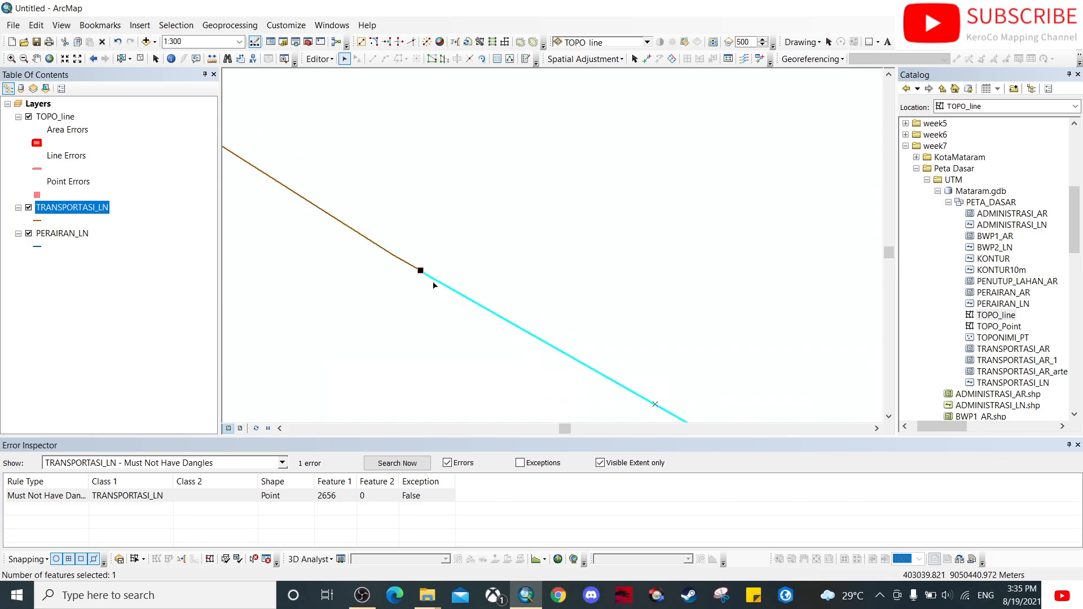
drag(395, 215, 451, 316)
drag(336, 293, 389, 326)
click(391, 355)
click(388, 465)
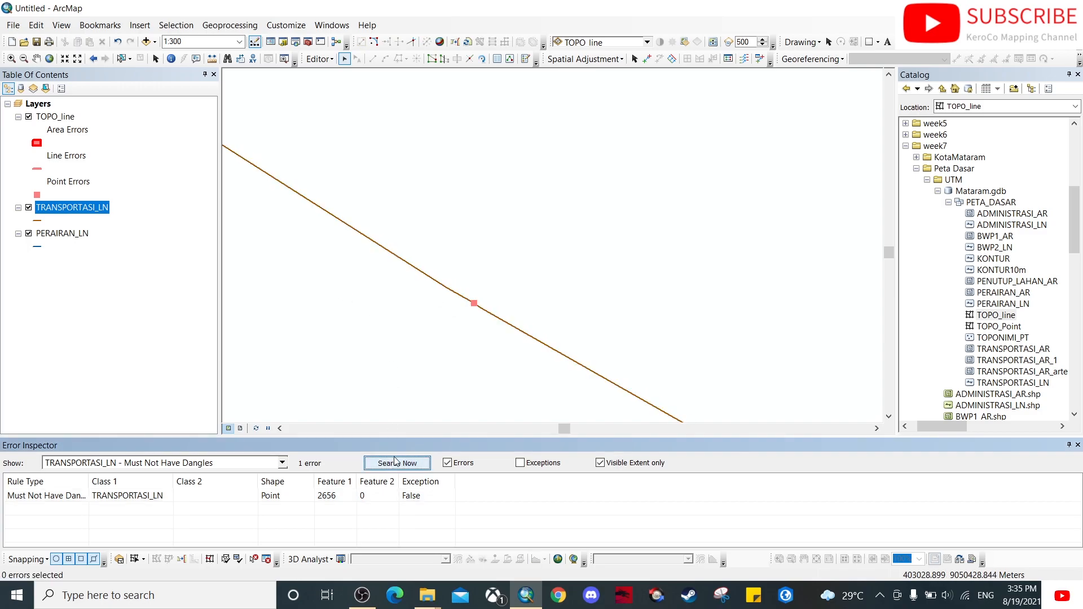
Merge the two TRANSPORTASI_LN segments meeting at the dangle point into the first listed feature, preserving overlapping segments.
scroll(475, 306, up, 3)
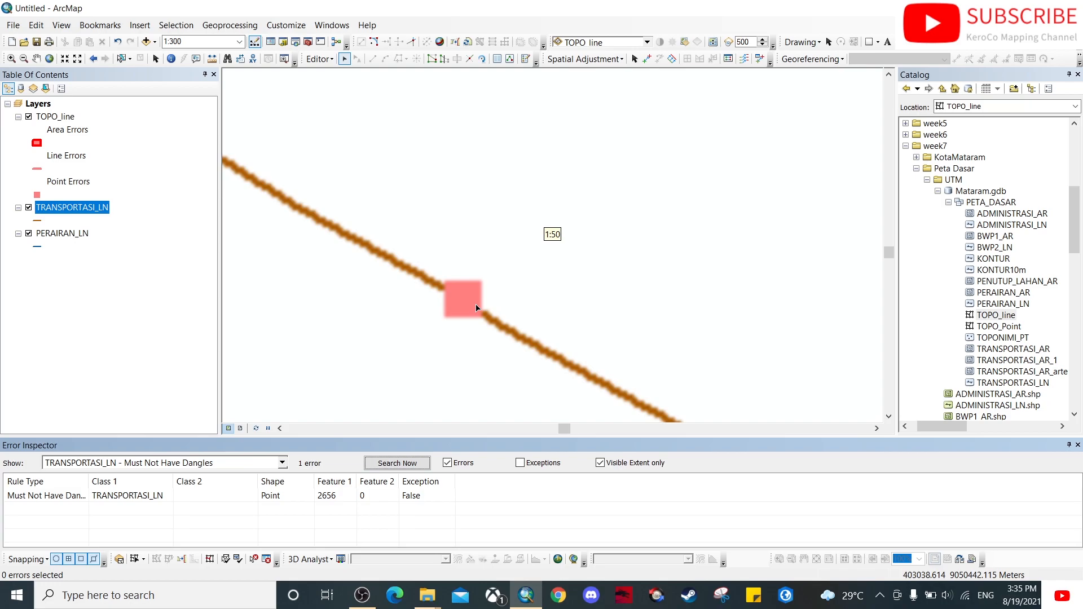
double_click(456, 294)
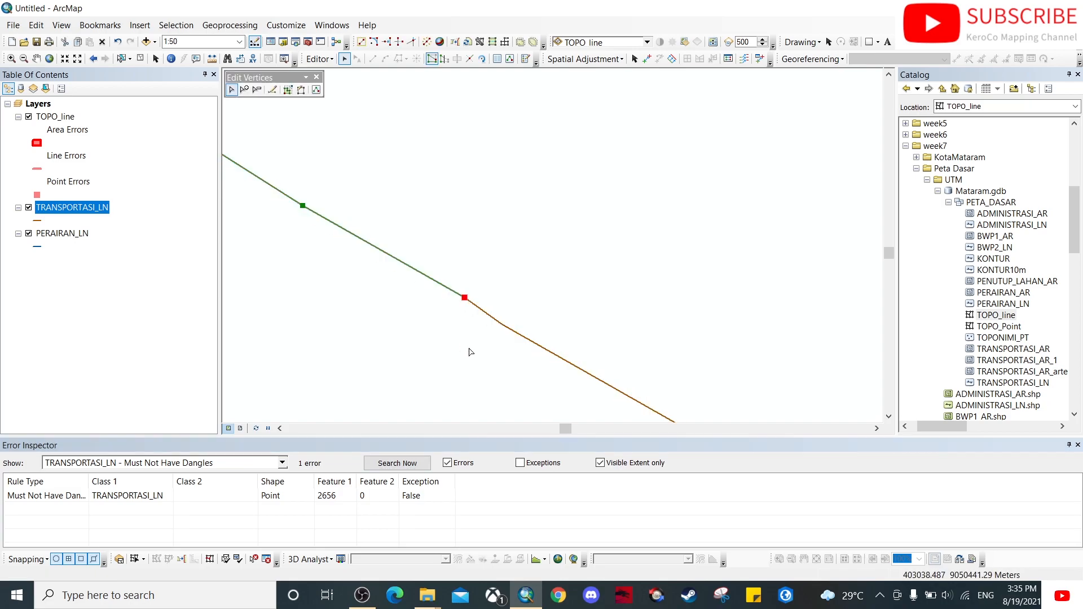
click(494, 353)
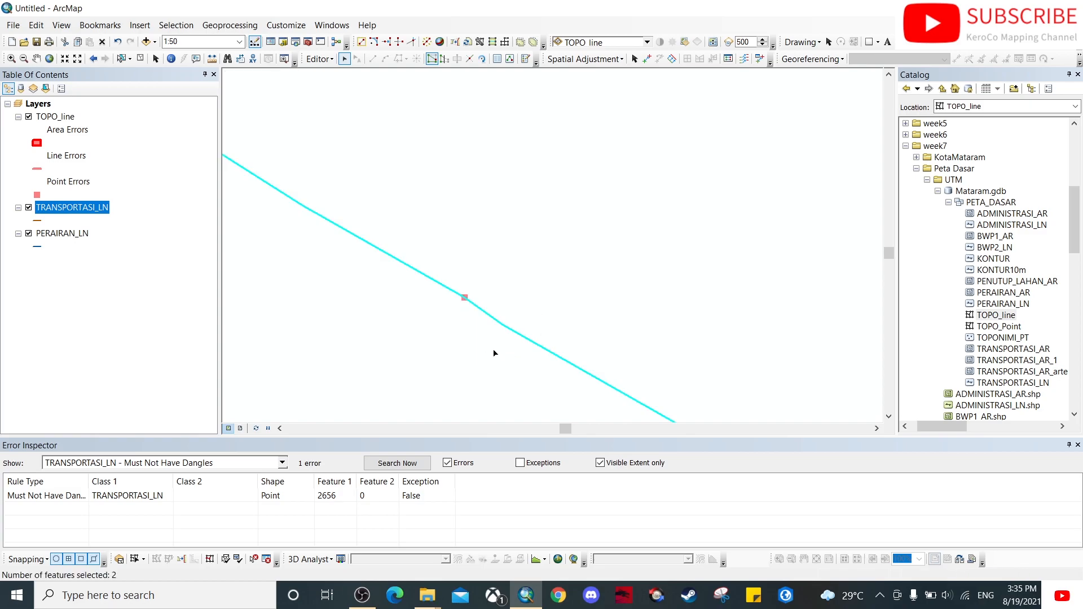
right_click(442, 288)
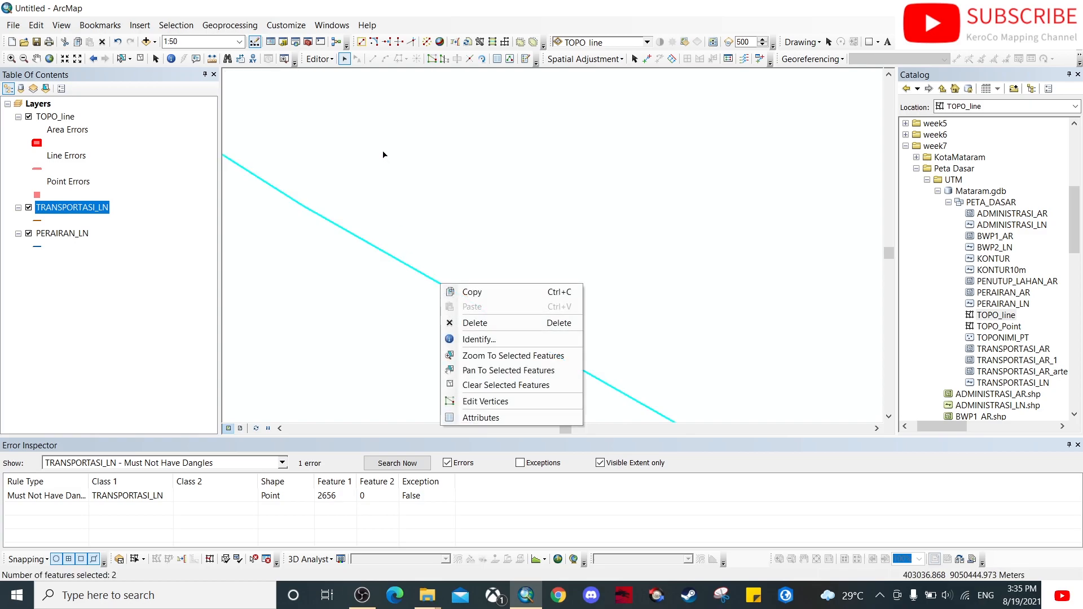
click(319, 60)
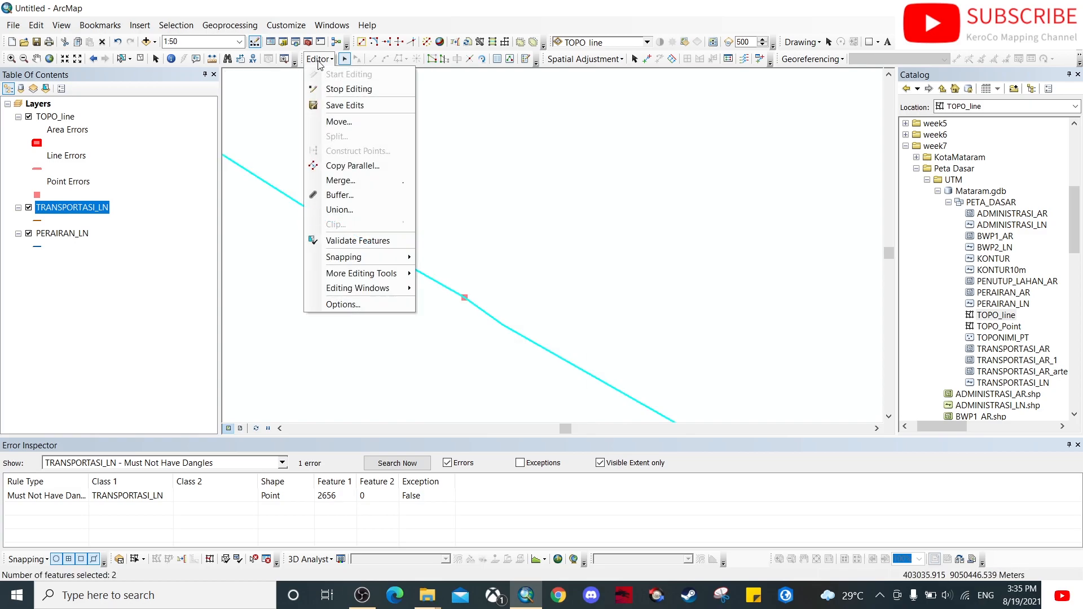
click(349, 180)
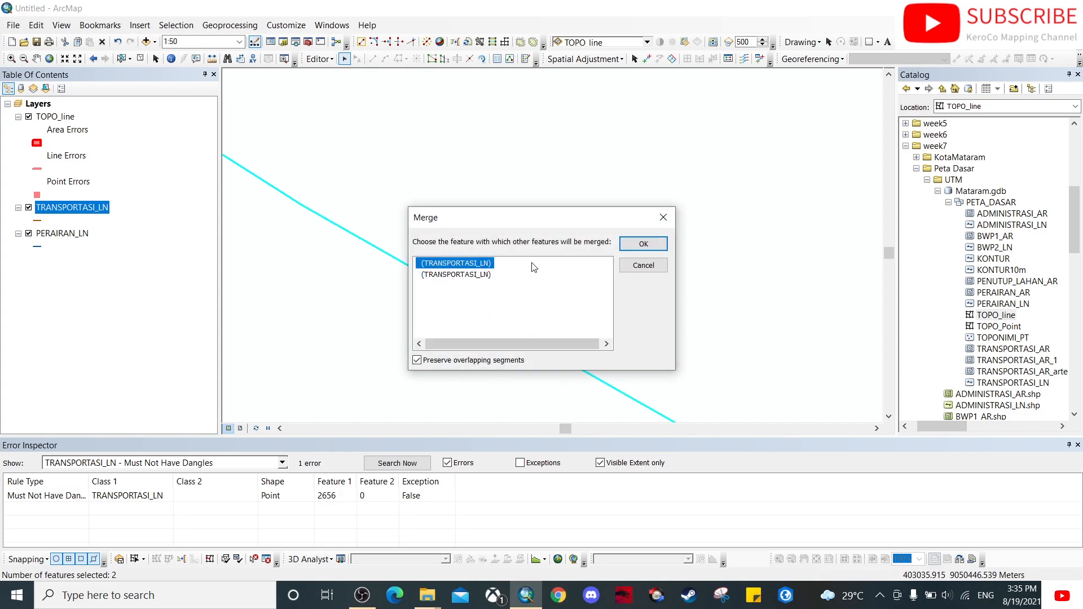
click(643, 244)
Inspect the merged road, the street grid and the roads to its east and southeast for remaining point errors.
scroll(403, 336, up, 4)
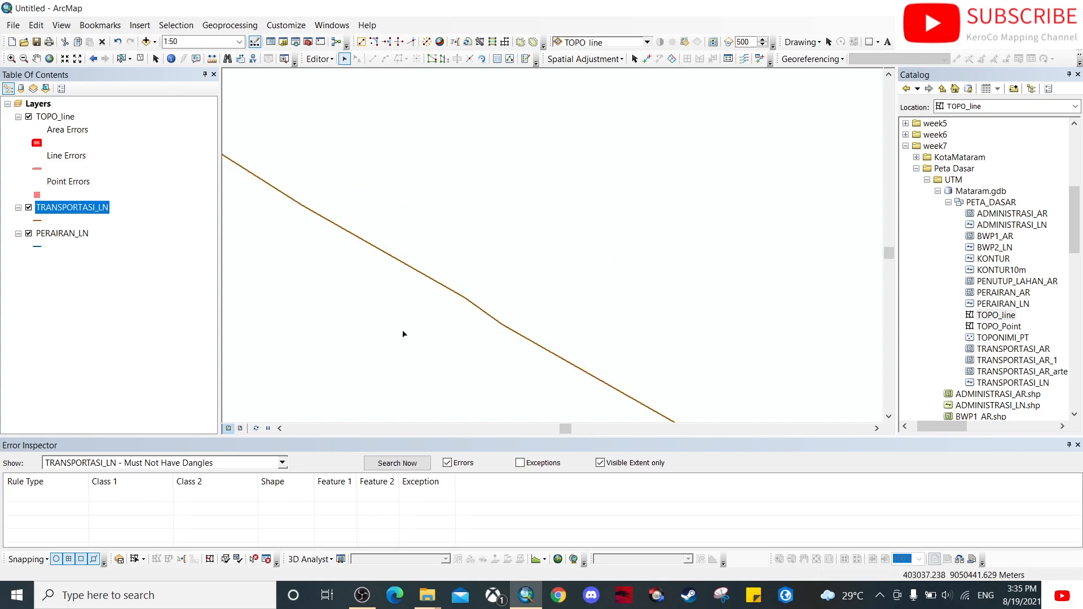
scroll(525, 259, up, 4)
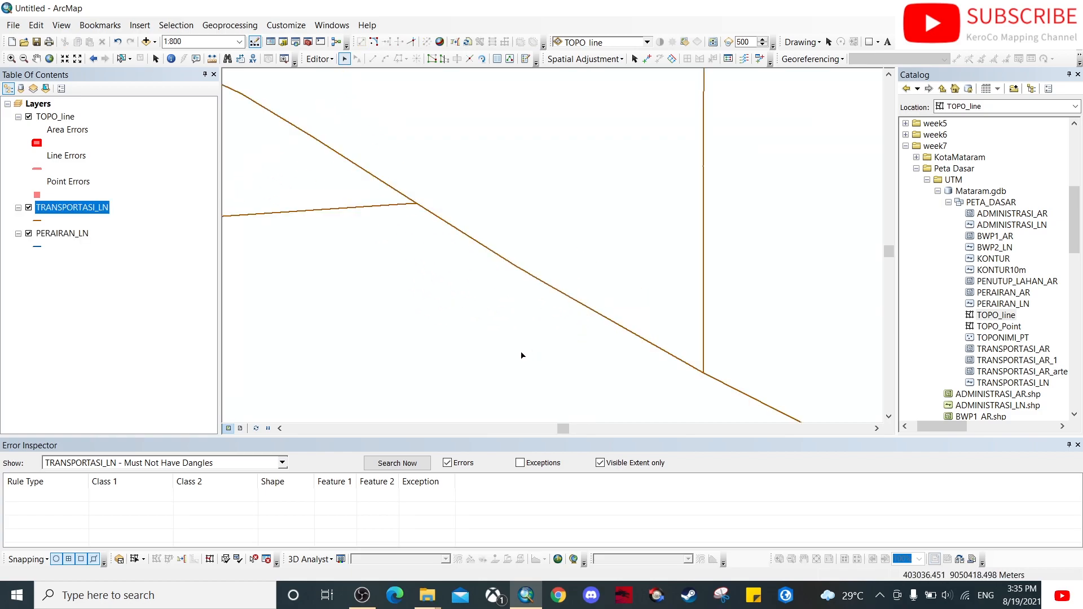
scroll(563, 220, up, 4)
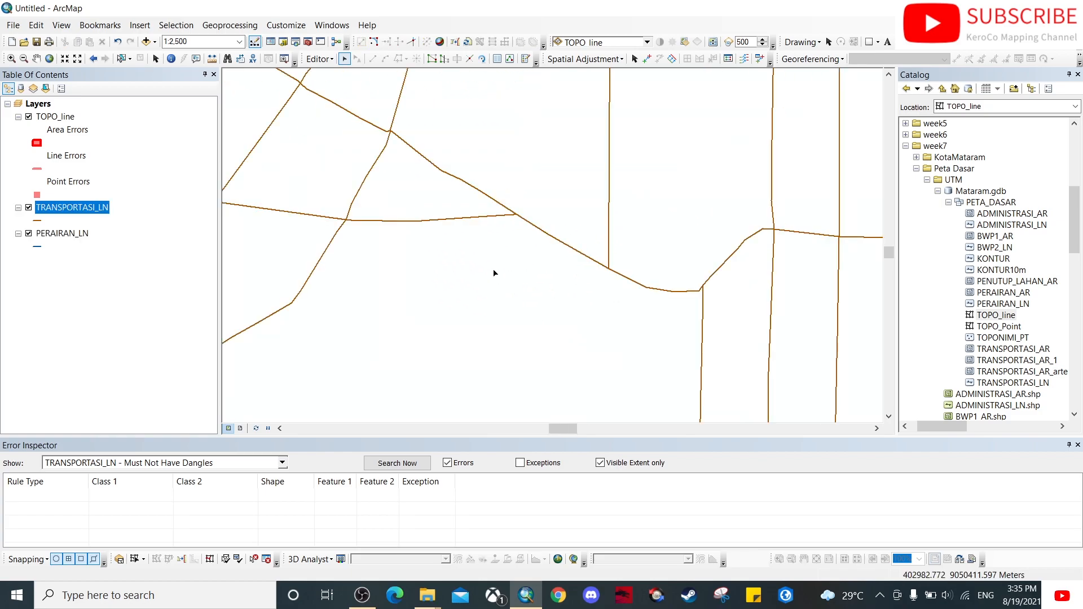
scroll(554, 299, up, 5)
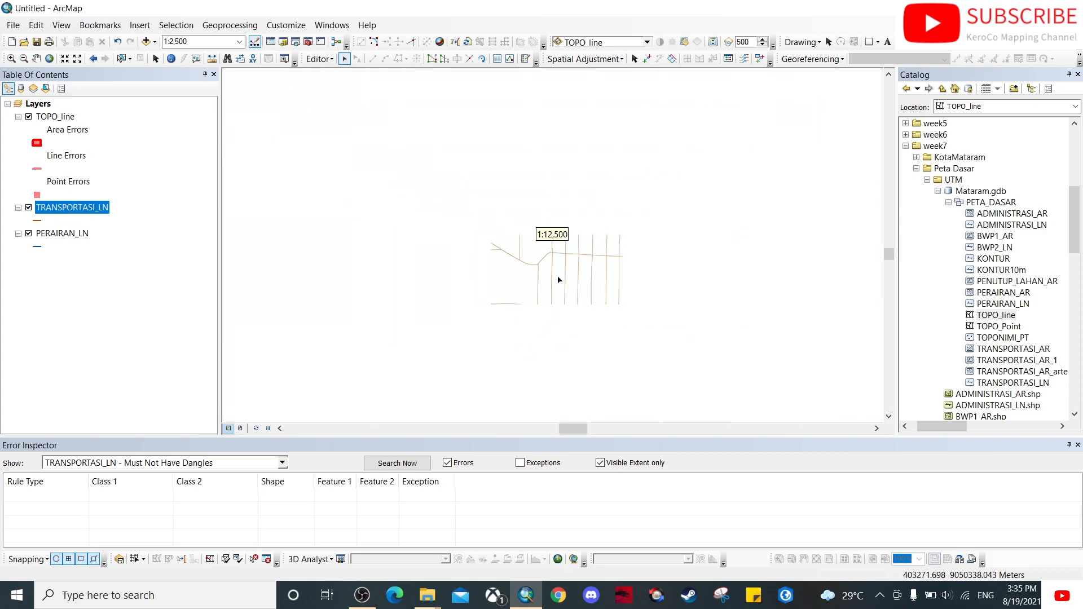
drag(740, 323, 396, 271)
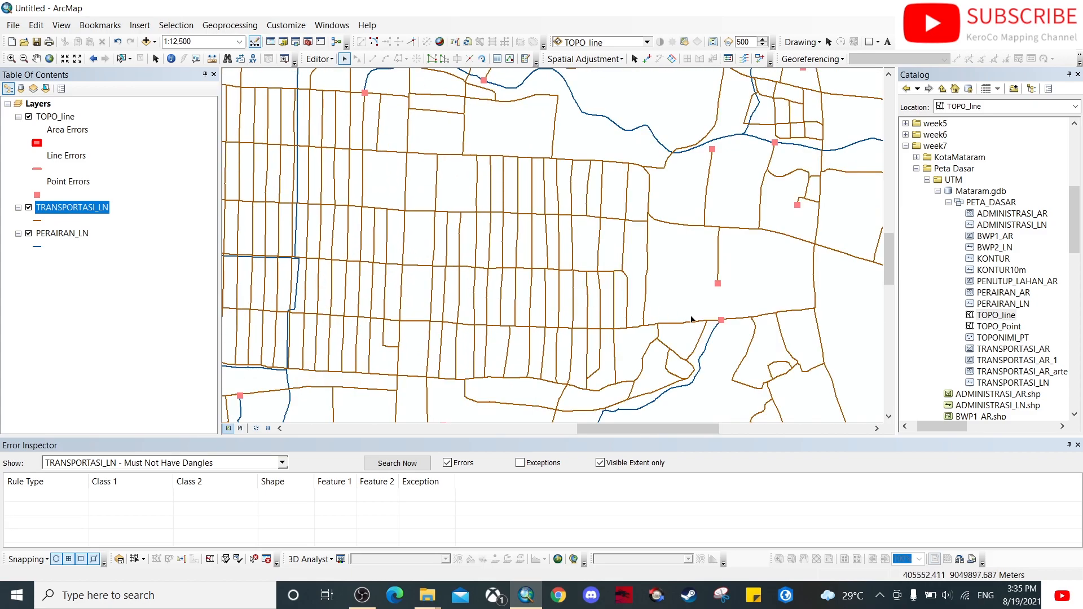
drag(697, 316, 415, 300)
drag(812, 323, 496, 305)
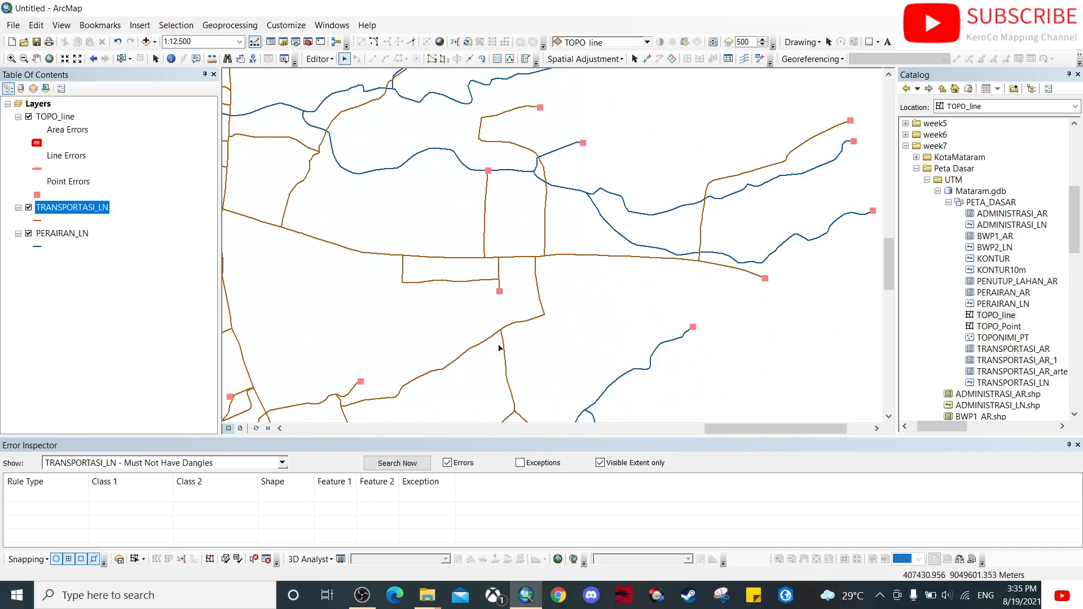
drag(499, 348, 666, 277)
drag(438, 298, 504, 204)
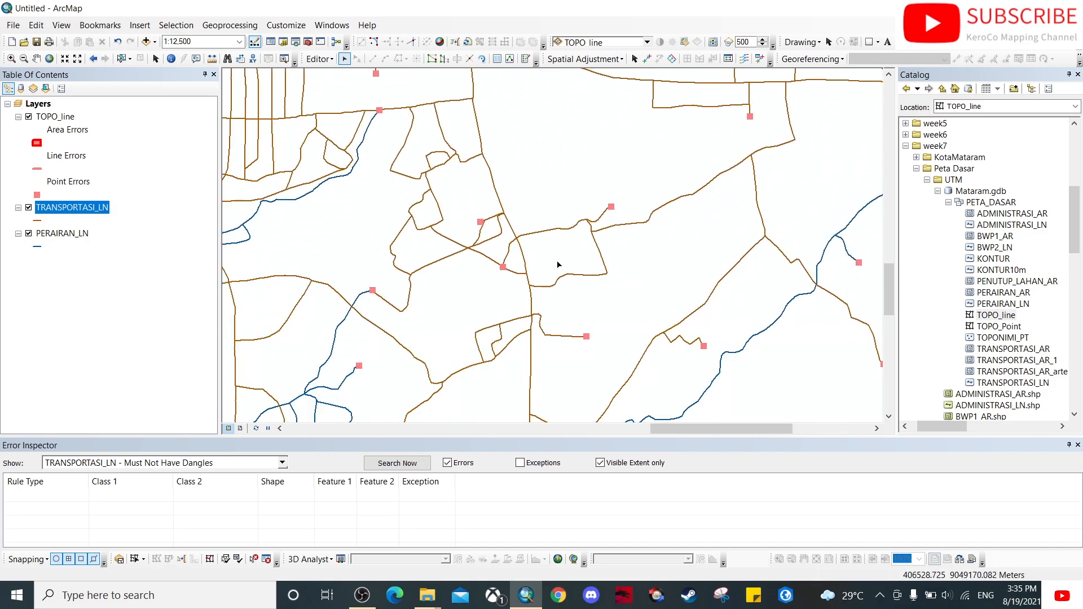
scroll(496, 233, down, 4)
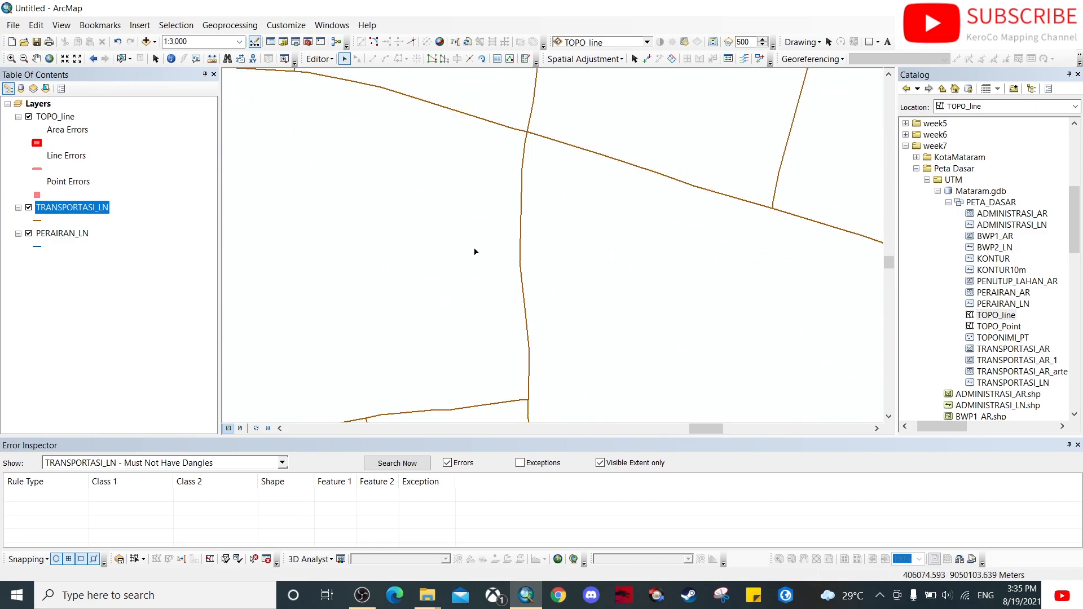
click(520, 277)
scroll(415, 305, up, 6)
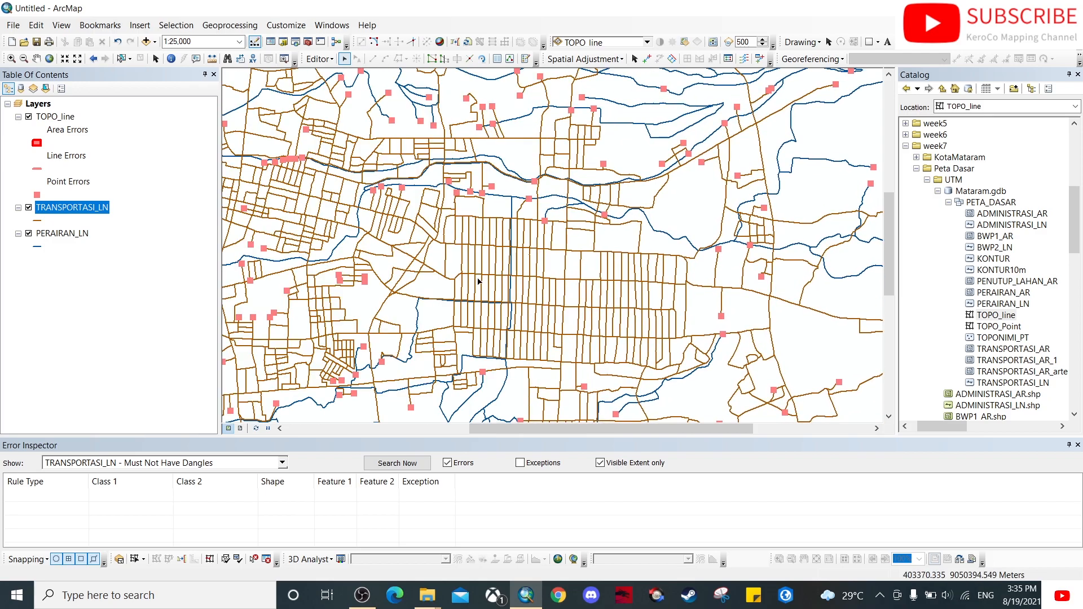
drag(358, 281, 532, 306)
Search the full road network extent for TRANSPORTASI_LN - Must Not Have Dangles errors.
click(281, 463)
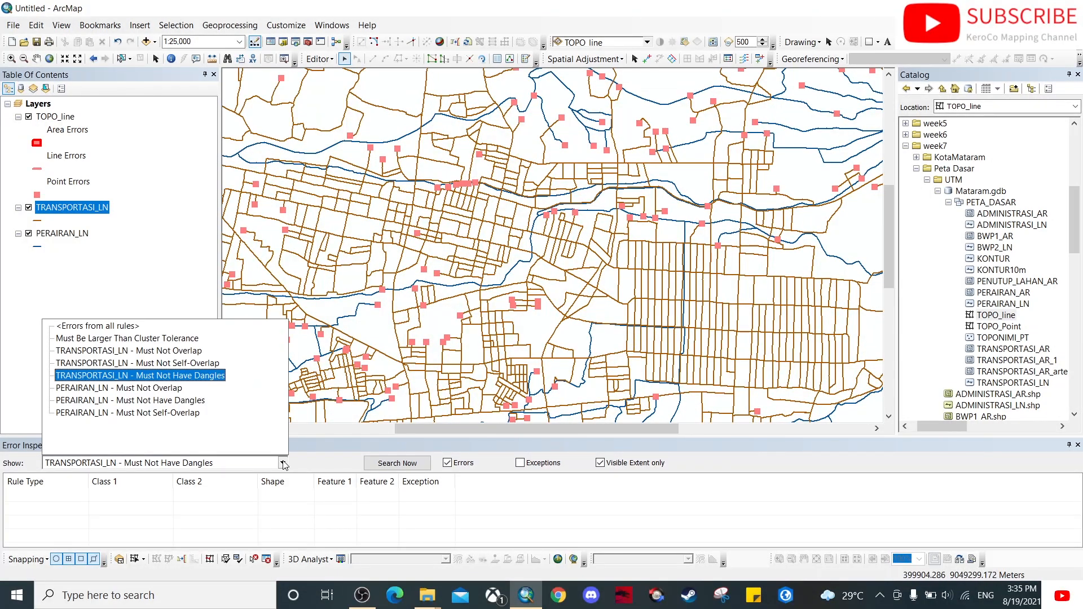
click(208, 375)
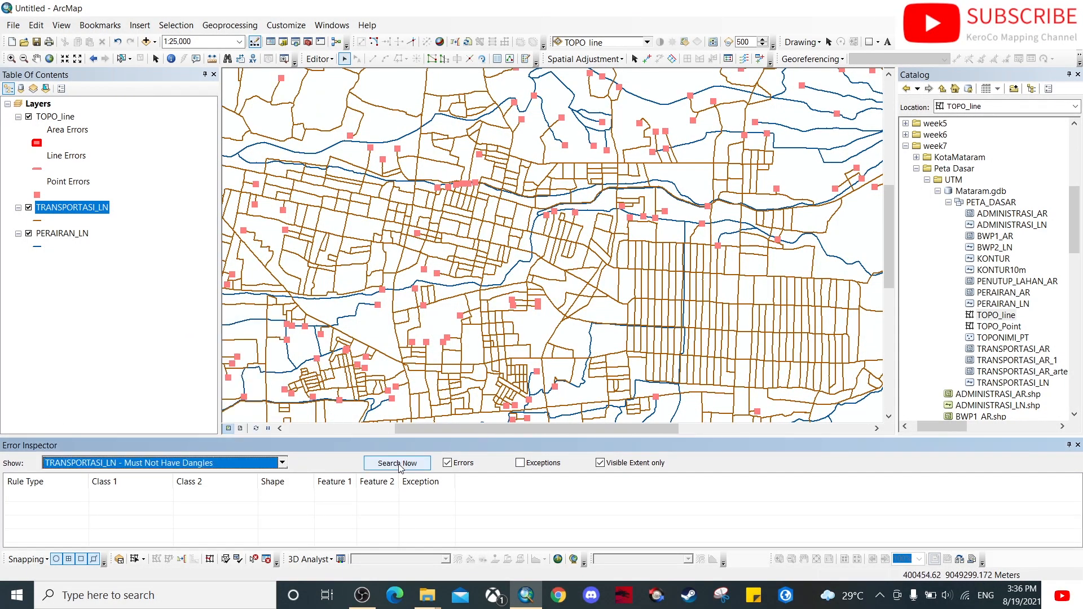
scroll(460, 282, up, 4)
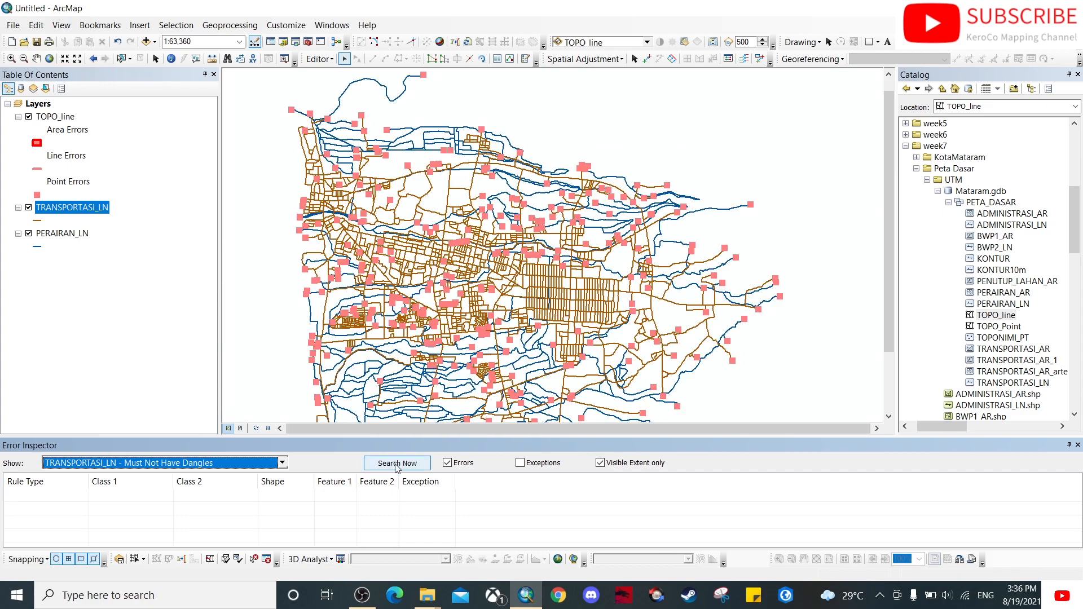
click(397, 465)
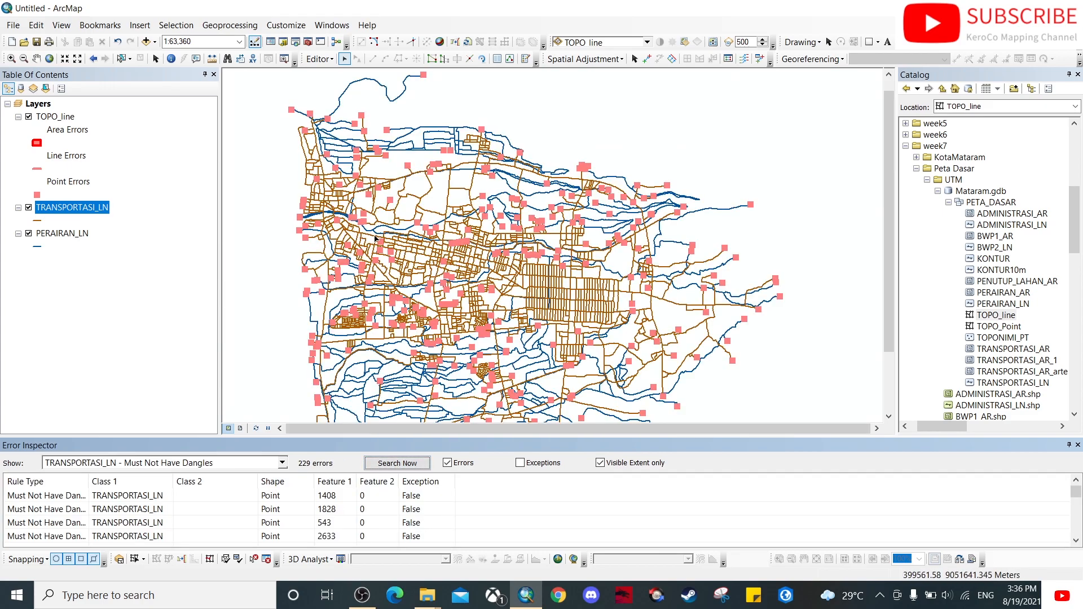
Examine the point errors in the northwestern road network for a road end that stops just short of another road.
scroll(375, 167, down, 5)
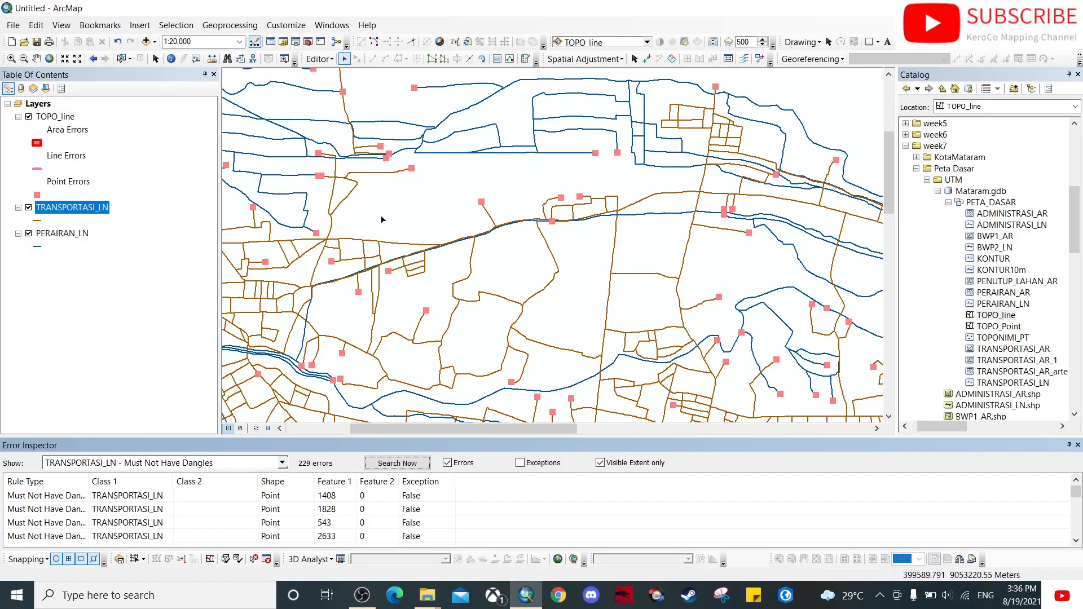
drag(352, 185, 538, 277)
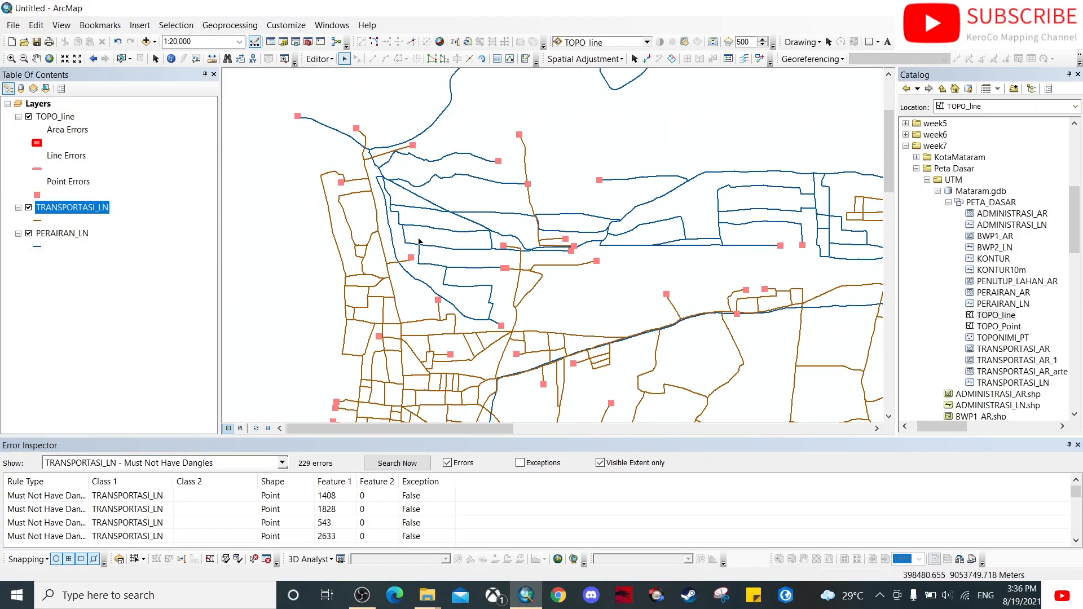
scroll(405, 227, down, 4)
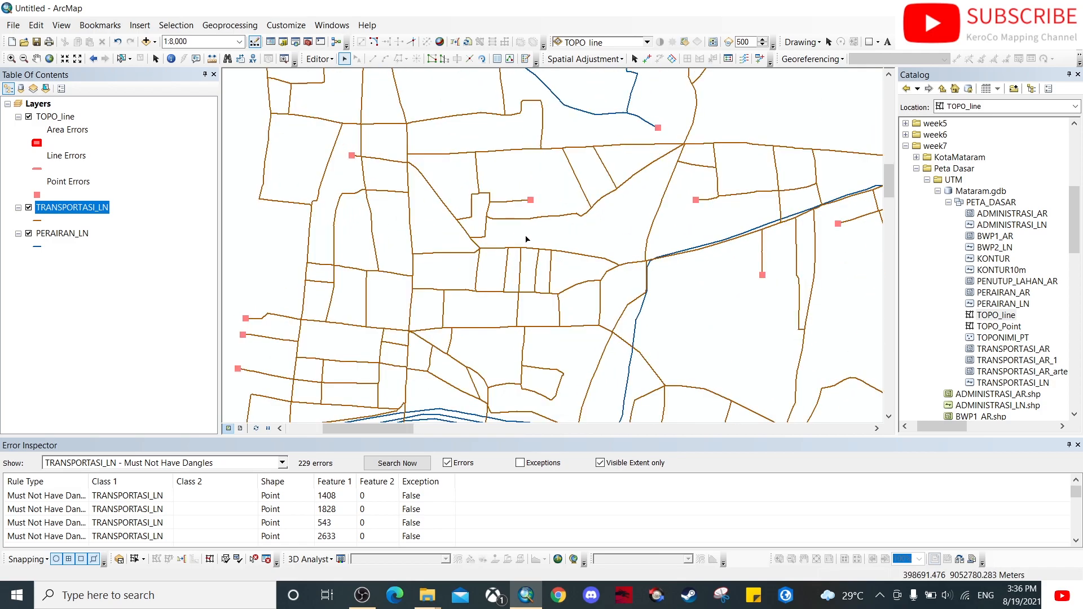
drag(655, 304, 411, 169)
drag(545, 314, 728, 181)
drag(476, 326, 613, 247)
drag(619, 187, 586, 225)
scroll(496, 233, down, 12)
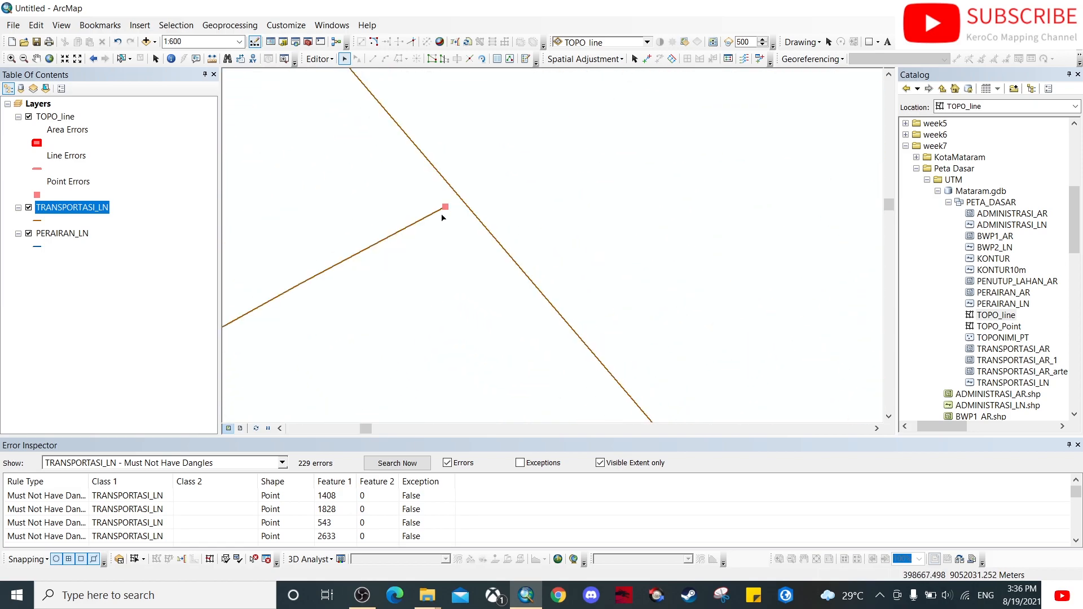
Search the visible extent for dangles and extend the road end stopping short of the diagonal road, using a maximum distance of 61.966.
scroll(442, 213, down, 1)
drag(406, 191, 469, 220)
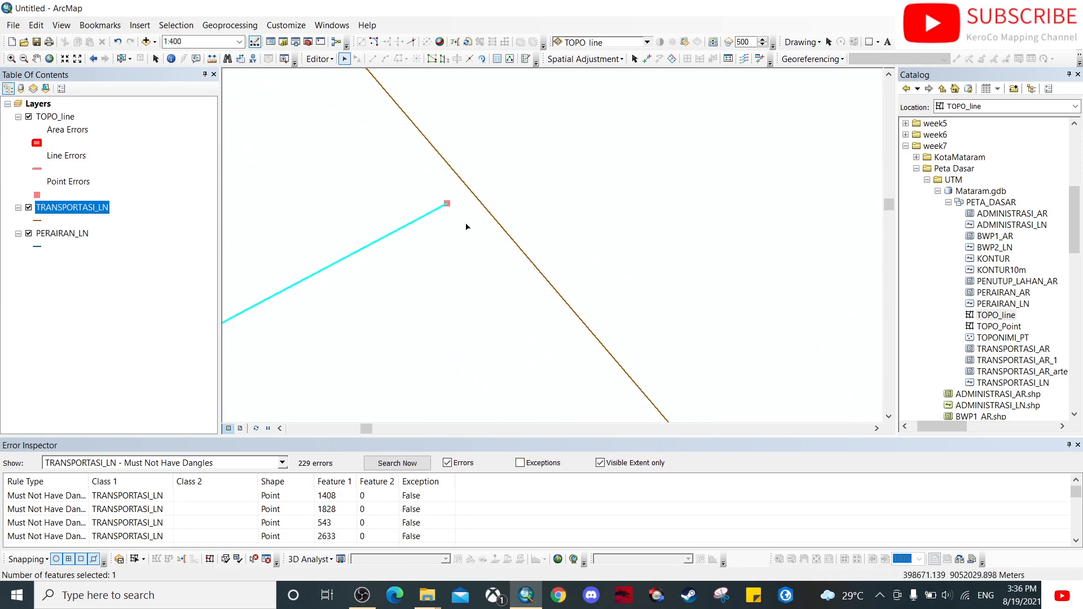
click(449, 239)
click(404, 474)
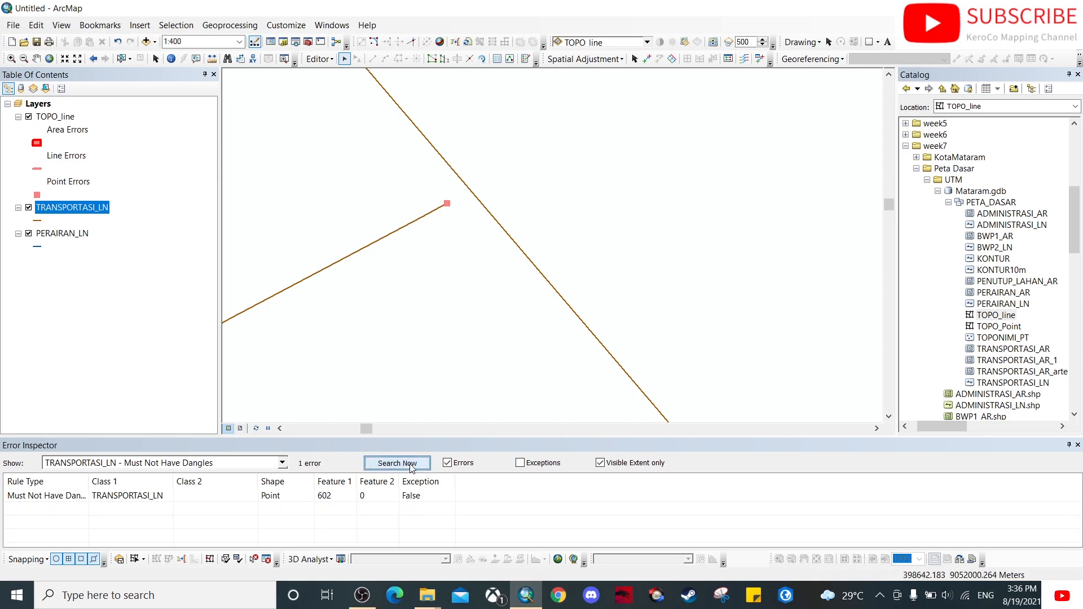
click(50, 501)
right_click(49, 502)
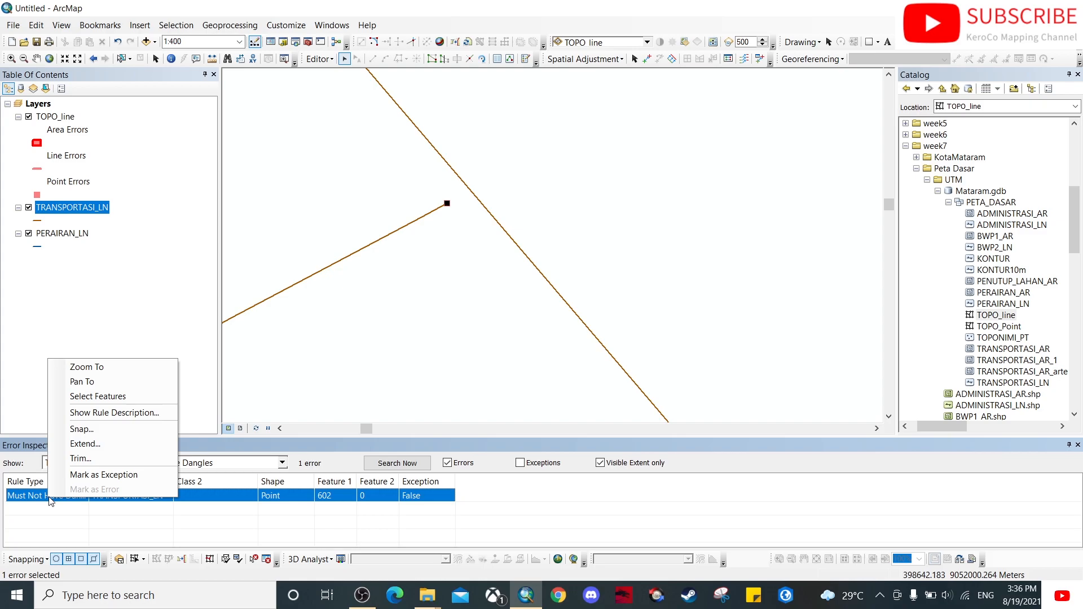
click(85, 444)
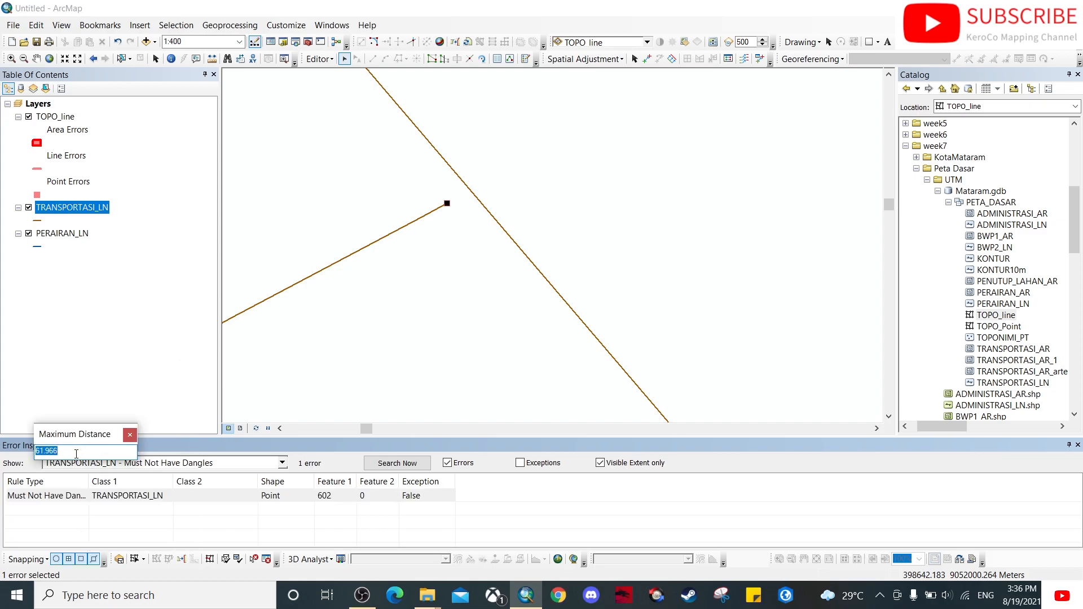
key(Return)
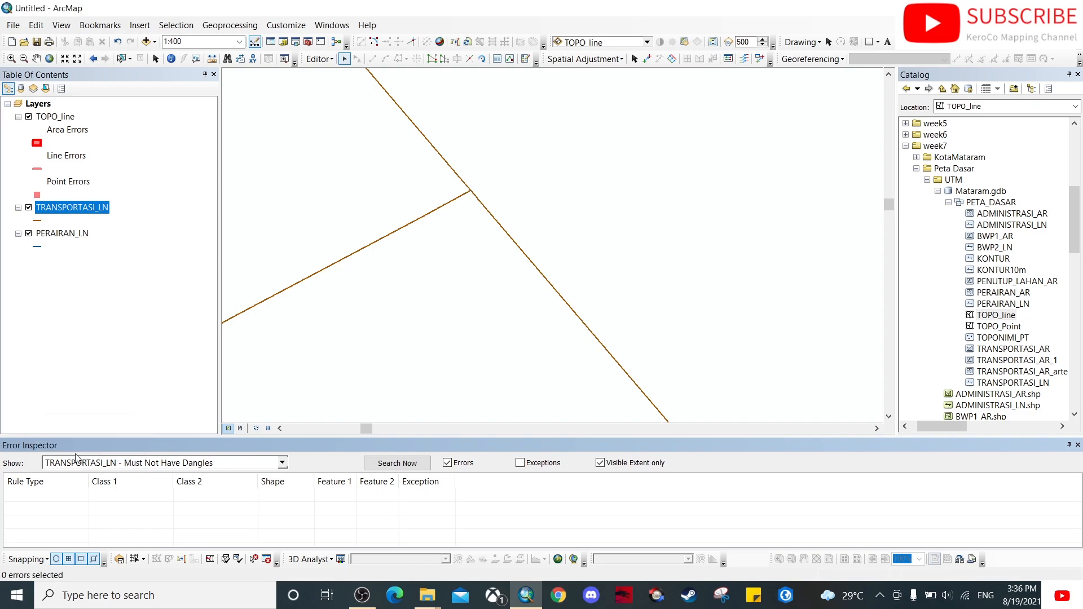
drag(404, 169, 483, 220)
click(495, 216)
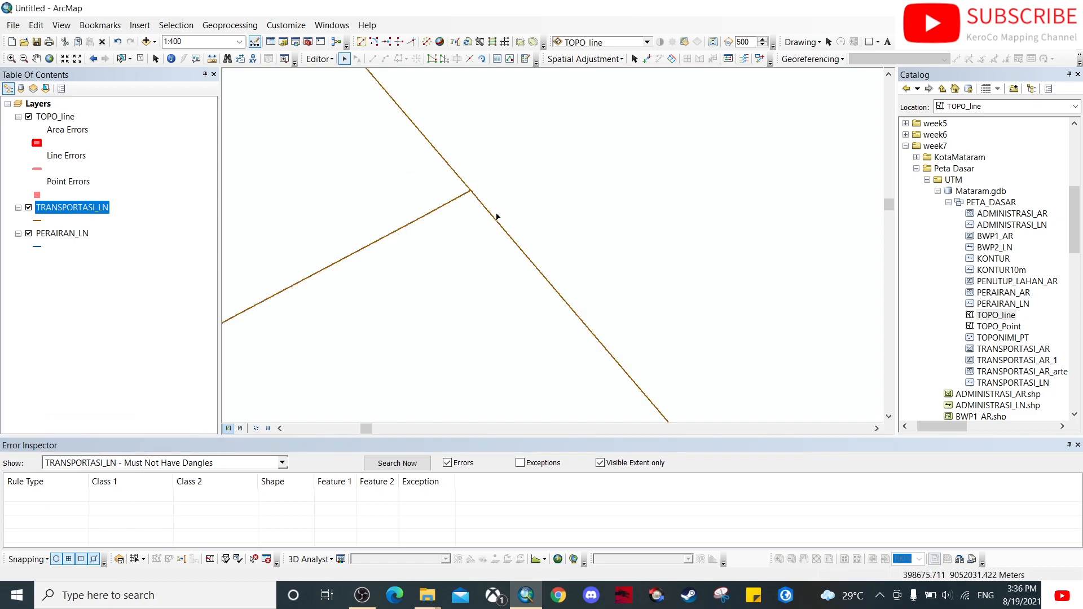
Examine the remaining point errors from the extended road southward through the western network and eastward along the southern roads.
scroll(408, 358, down, 4)
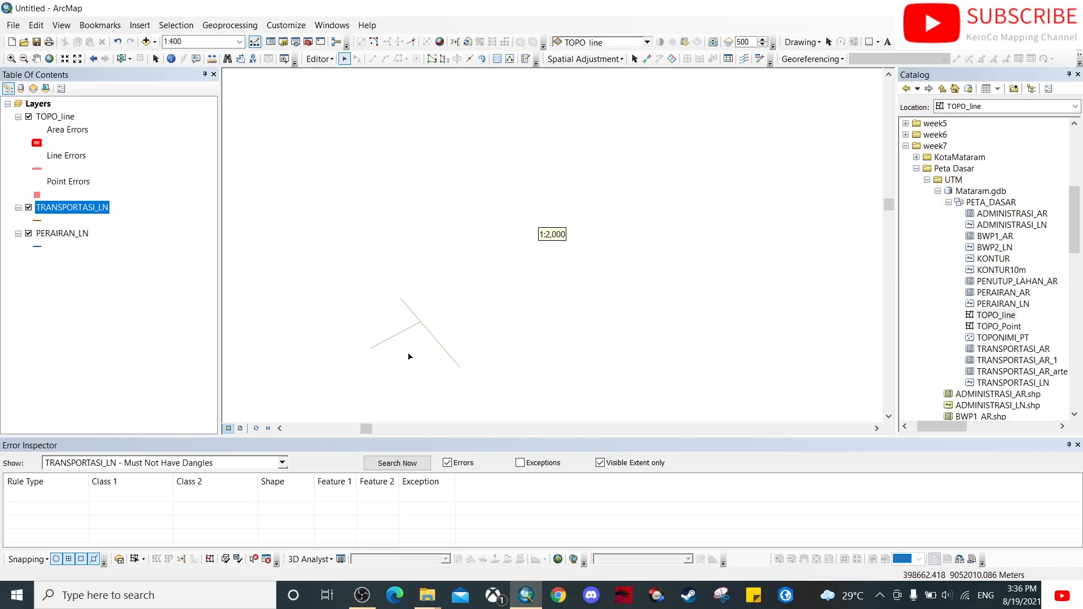
drag(410, 287, 404, 223)
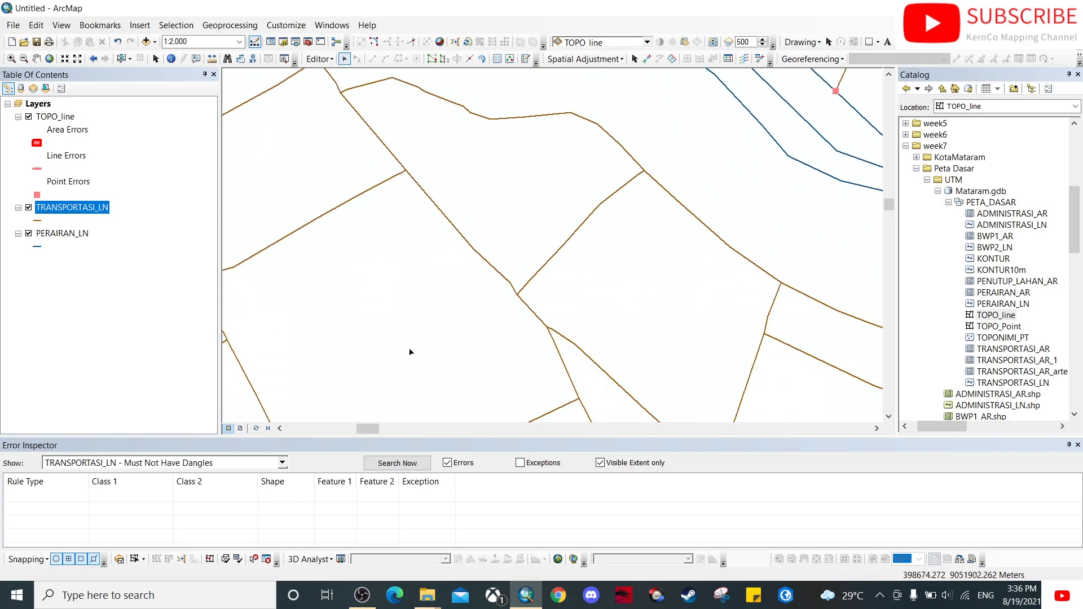
scroll(410, 352, down, 4)
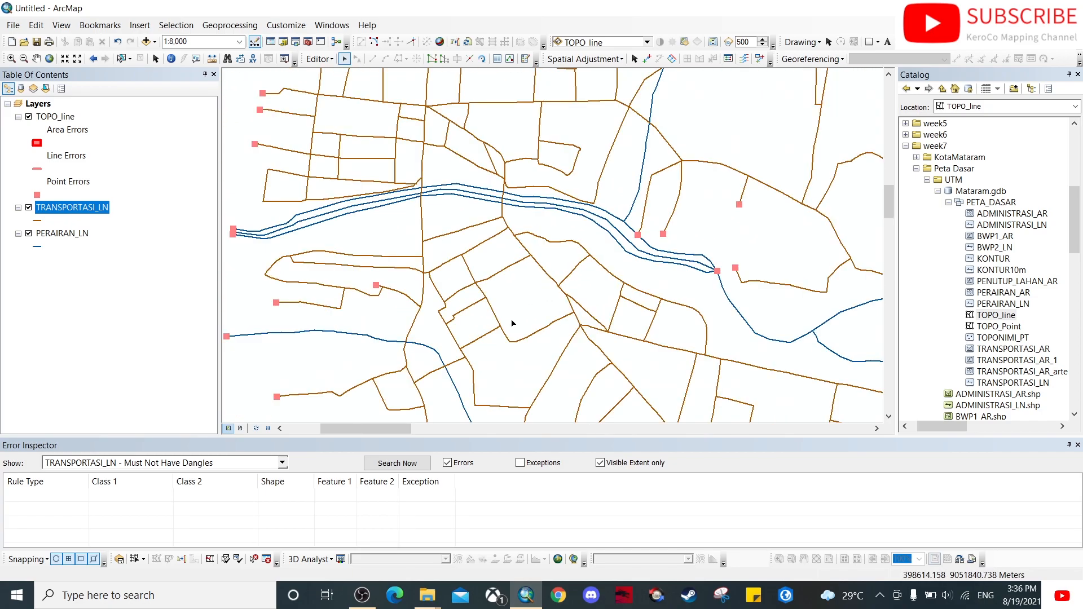
drag(524, 383, 548, 292)
drag(582, 377, 421, 254)
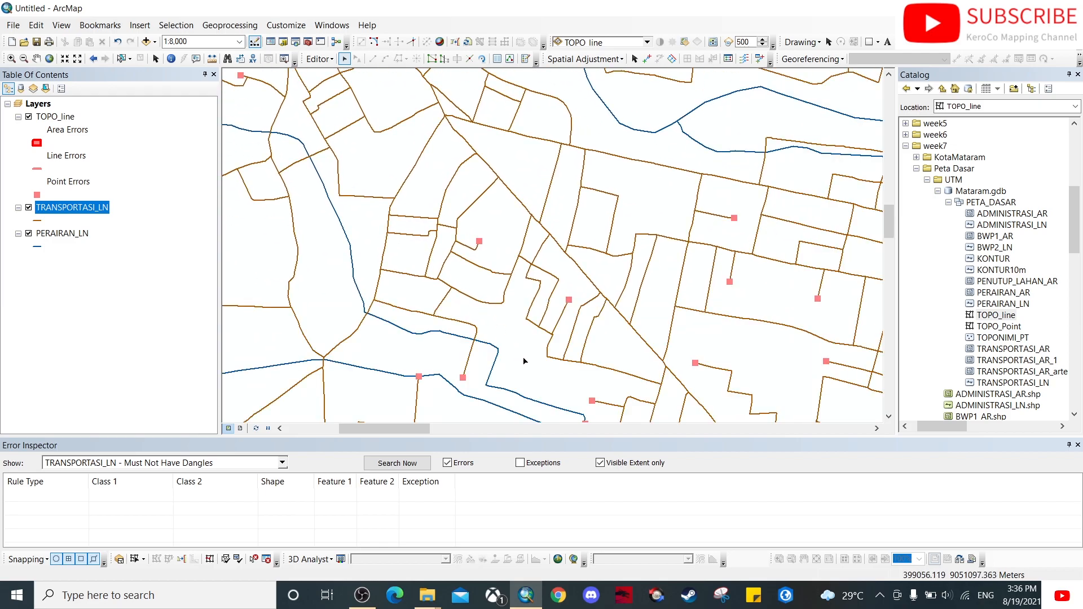
drag(518, 354, 499, 230)
drag(540, 337, 499, 263)
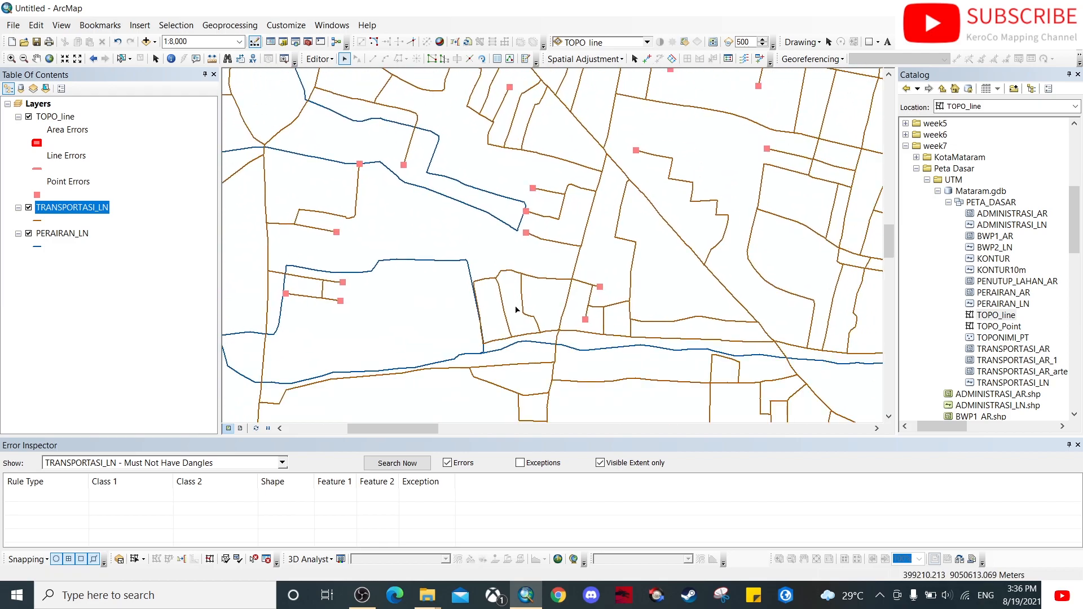
drag(459, 320, 572, 246)
drag(513, 370, 602, 268)
drag(553, 392, 516, 264)
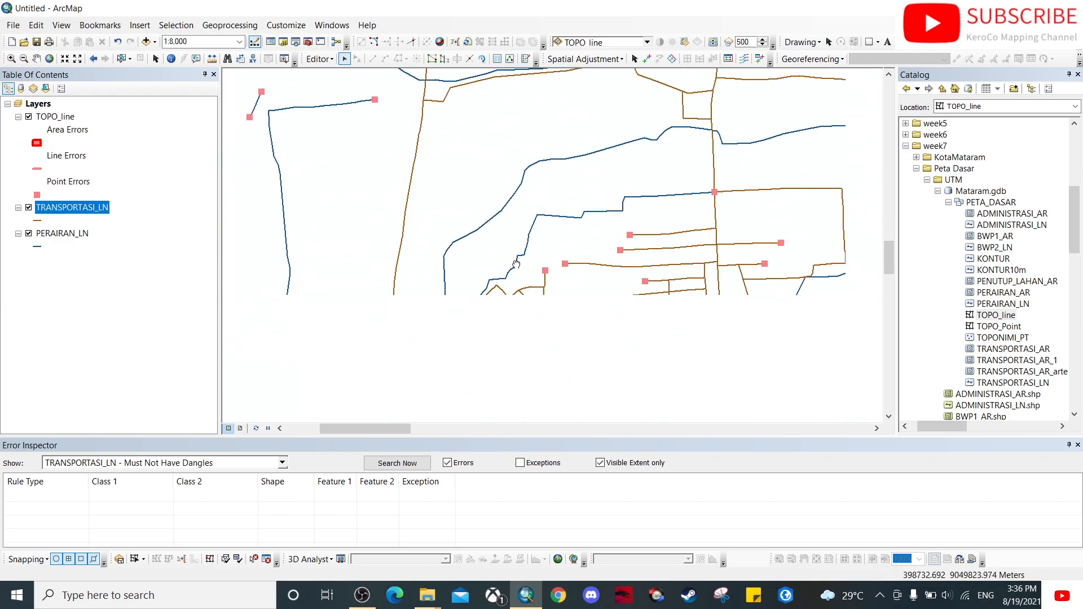
drag(586, 352, 550, 293)
drag(687, 350, 417, 281)
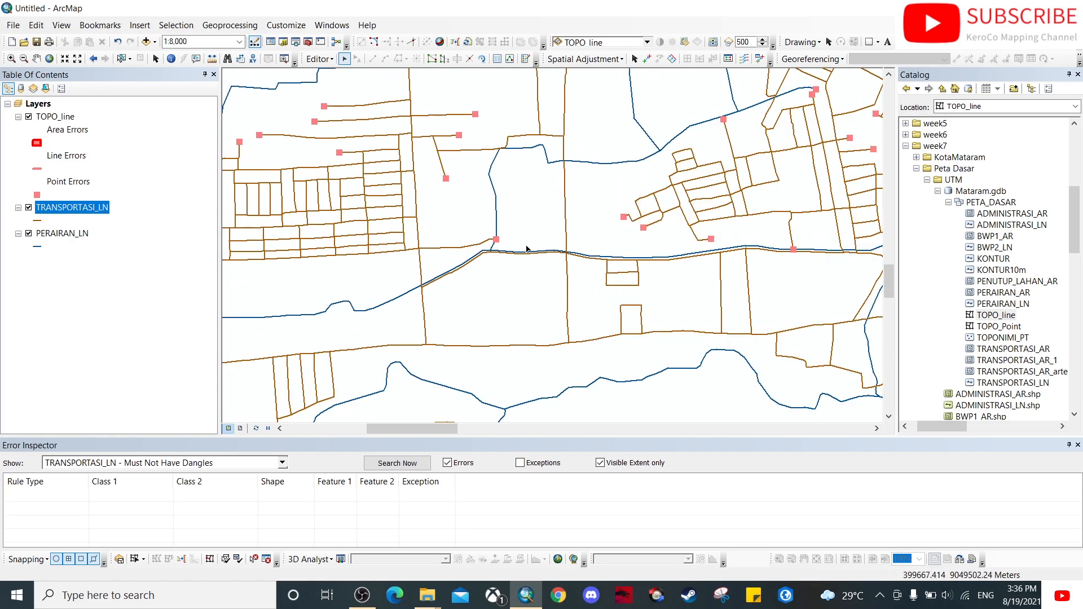
drag(683, 287, 485, 259)
drag(647, 294, 403, 329)
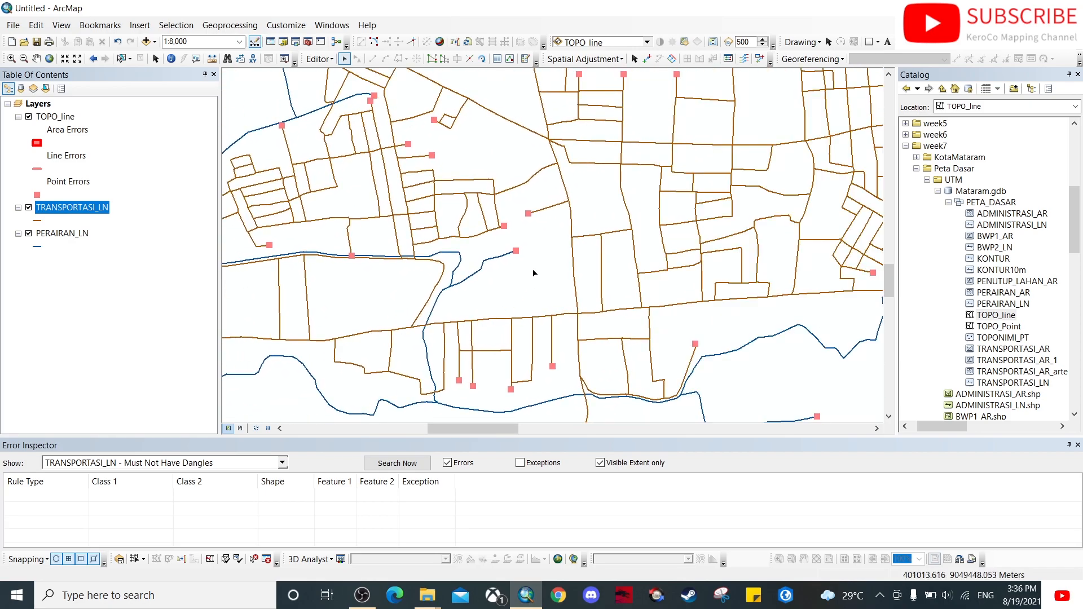
Examine the point errors northward through the central street blocks and up to the northeastern roads and rivers.
drag(471, 182, 520, 272)
drag(670, 198, 502, 264)
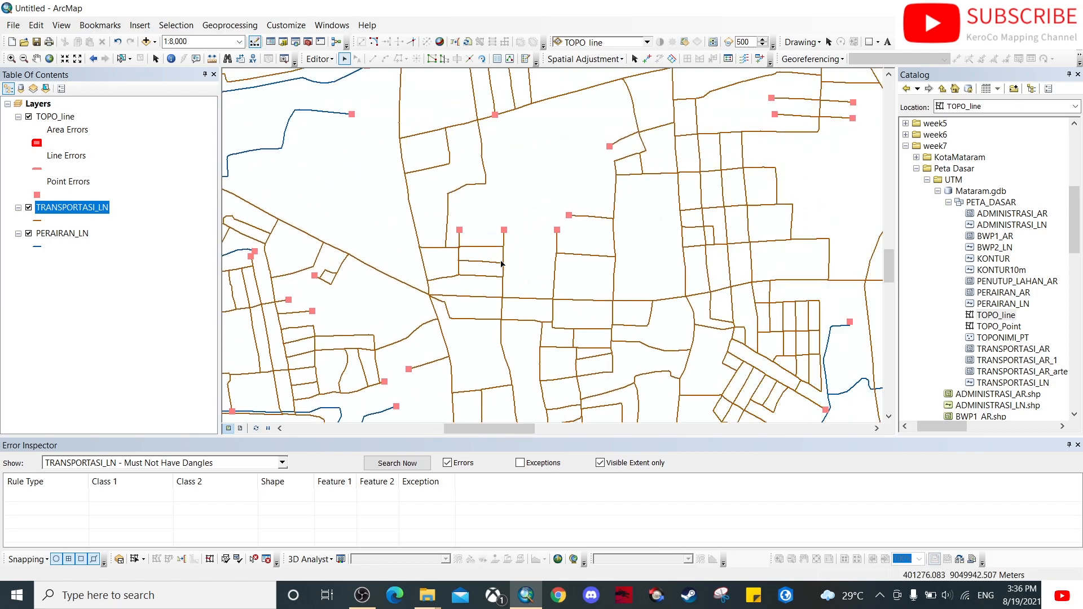
drag(550, 167, 539, 309)
drag(655, 186, 712, 288)
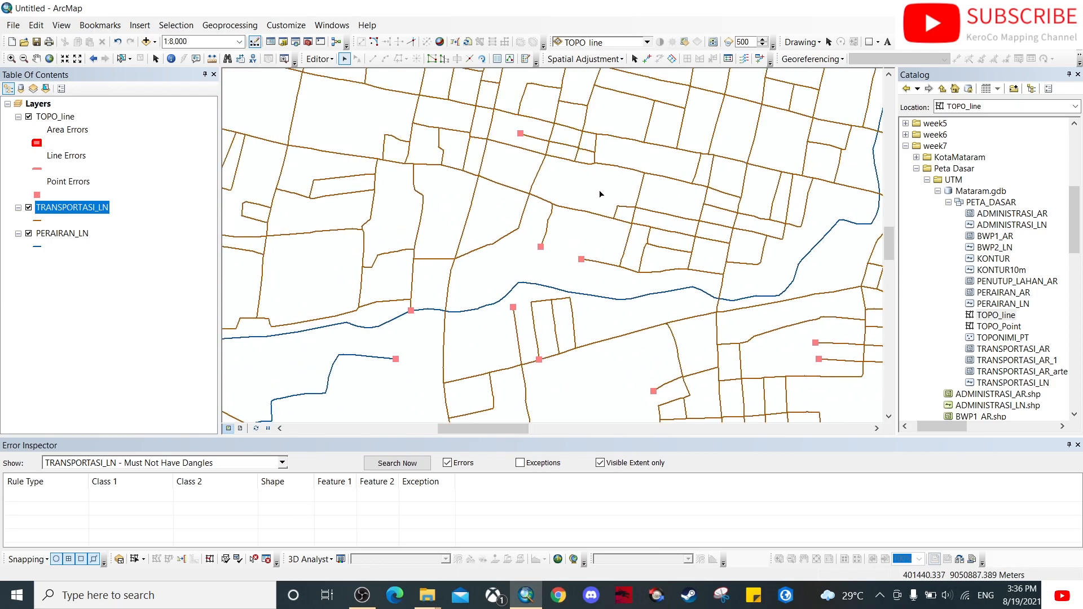
drag(601, 193, 508, 309)
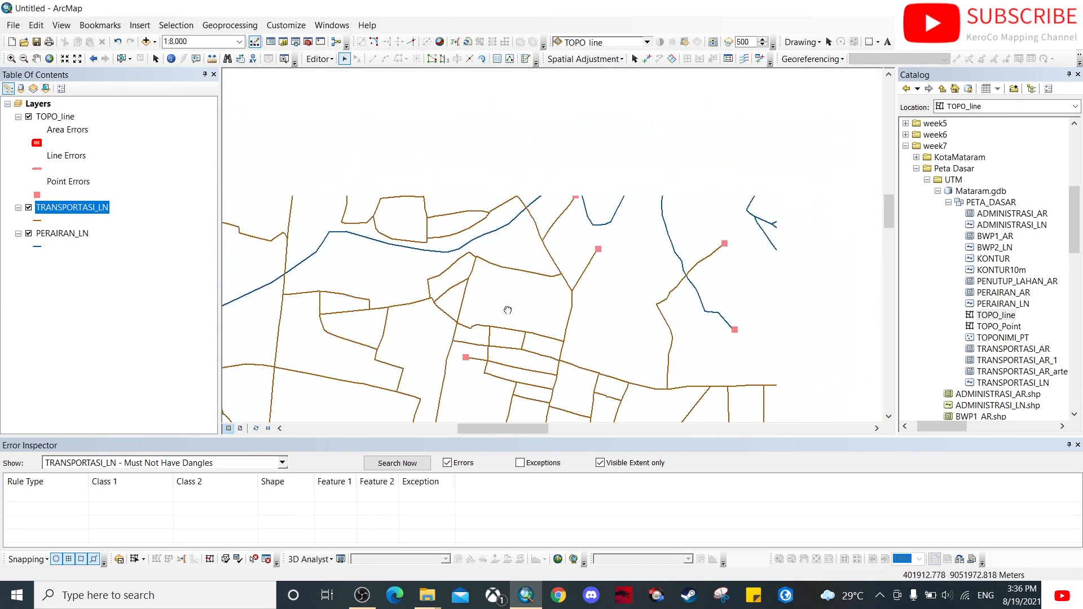
drag(632, 194, 483, 338)
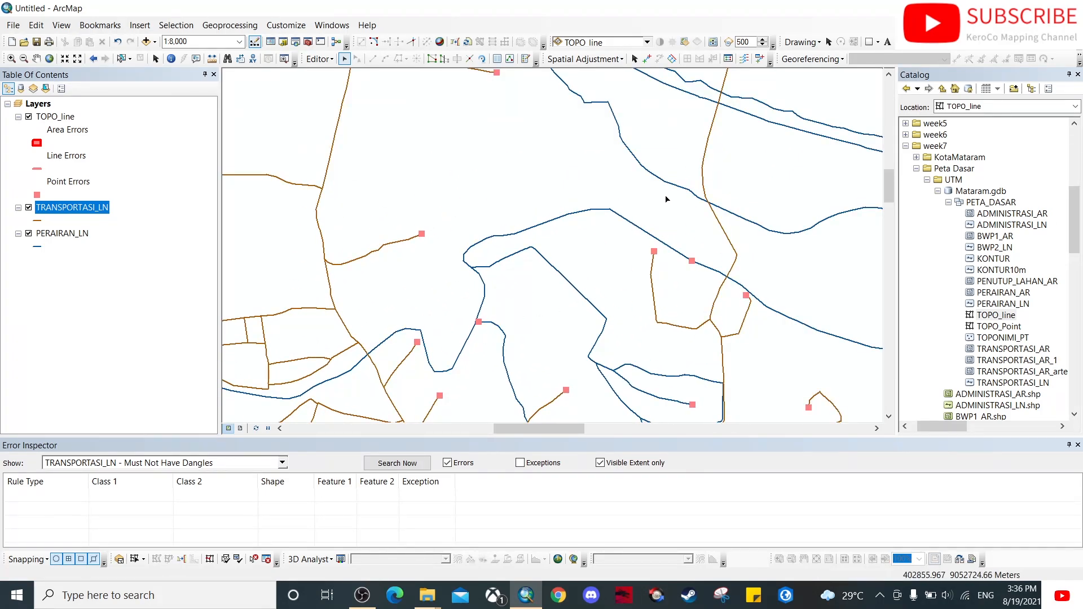
drag(666, 198, 491, 353)
drag(602, 161, 435, 254)
drag(624, 273, 462, 244)
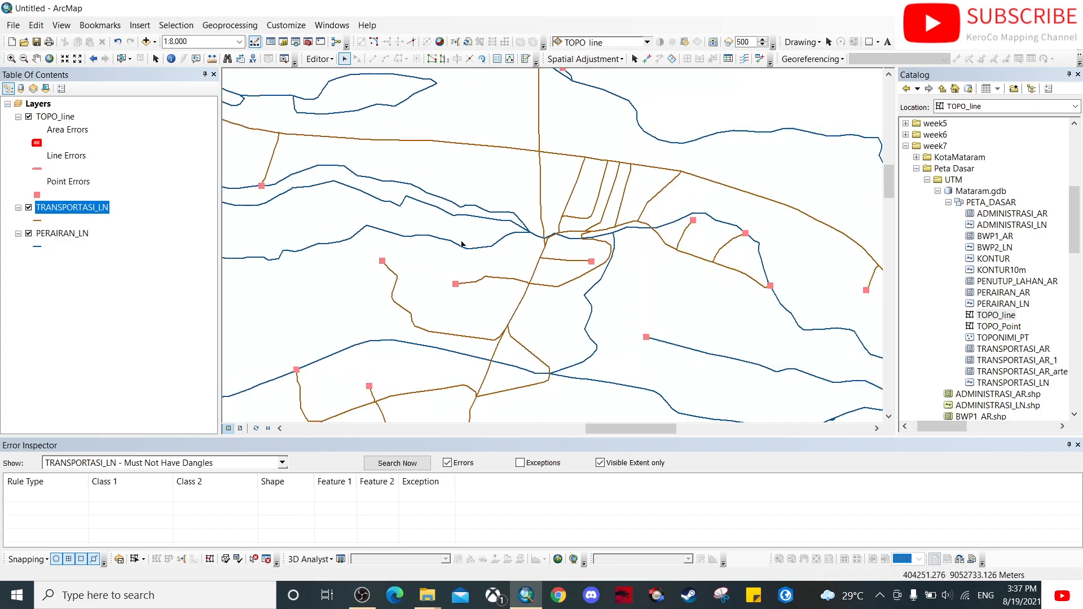
Examine the point errors from the northeastern roads back through the central street grid and on to the southeastern road network.
mouse_move(629, 208)
mouse_down()
mouse_move(559, 336)
mouse_move(528, 322)
mouse_move(390, 197)
mouse_up()
drag(566, 358, 570, 203)
drag(431, 315, 573, 170)
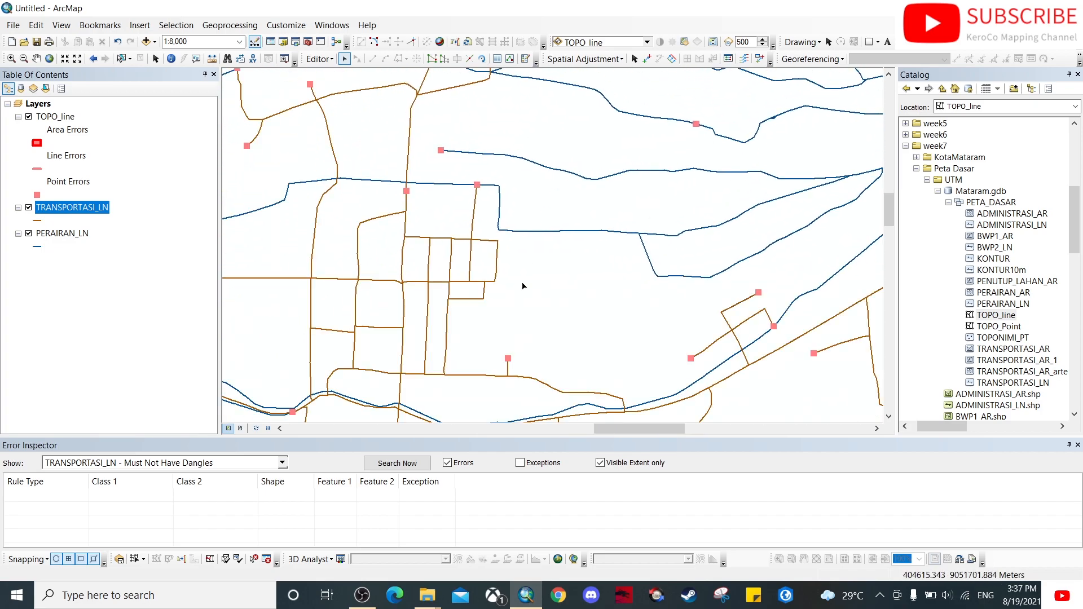
drag(523, 286, 681, 201)
drag(587, 322, 675, 169)
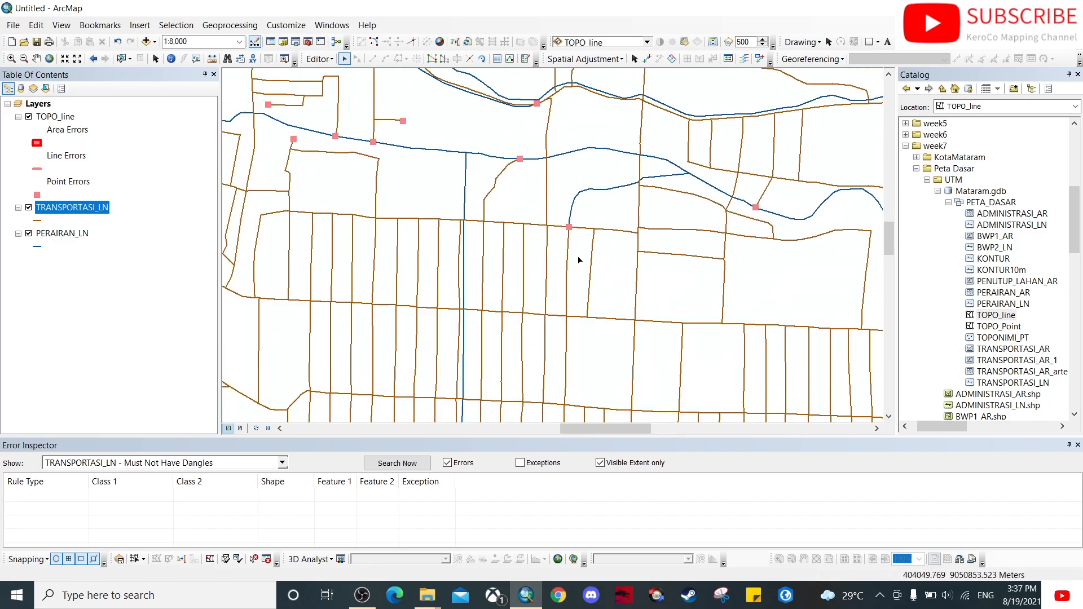
drag(390, 130, 512, 170)
drag(550, 325, 654, 92)
drag(563, 350, 623, 181)
drag(423, 345, 577, 257)
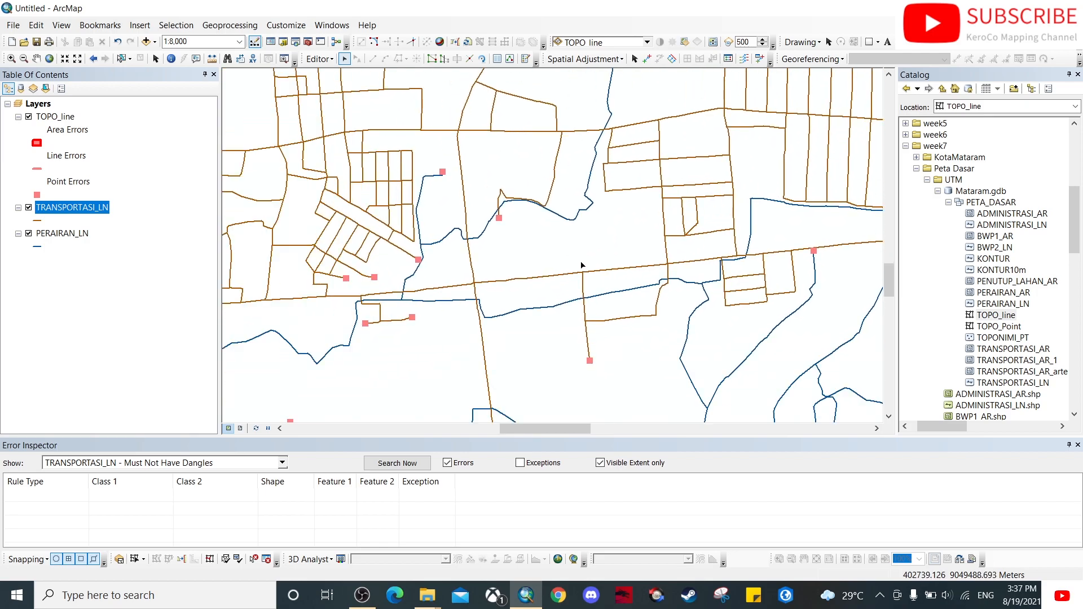
drag(589, 327, 498, 188)
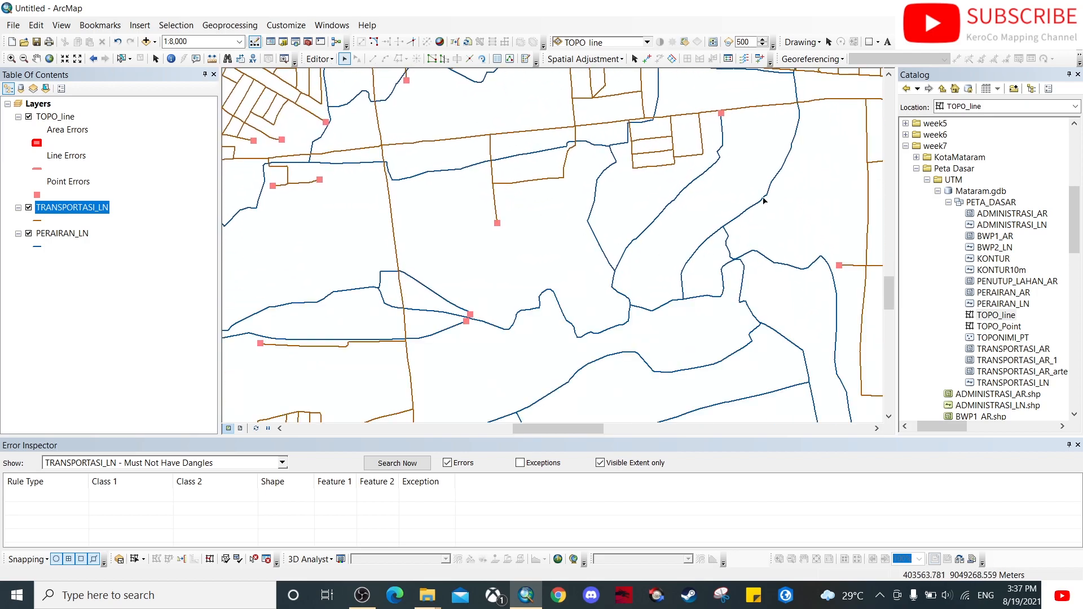
drag(849, 225, 572, 277)
drag(658, 317, 496, 225)
Check the point error where the short river spur meets the road junction by searching its extent for TRANSPORTASI_LN dangles.
scroll(500, 237, up, 4)
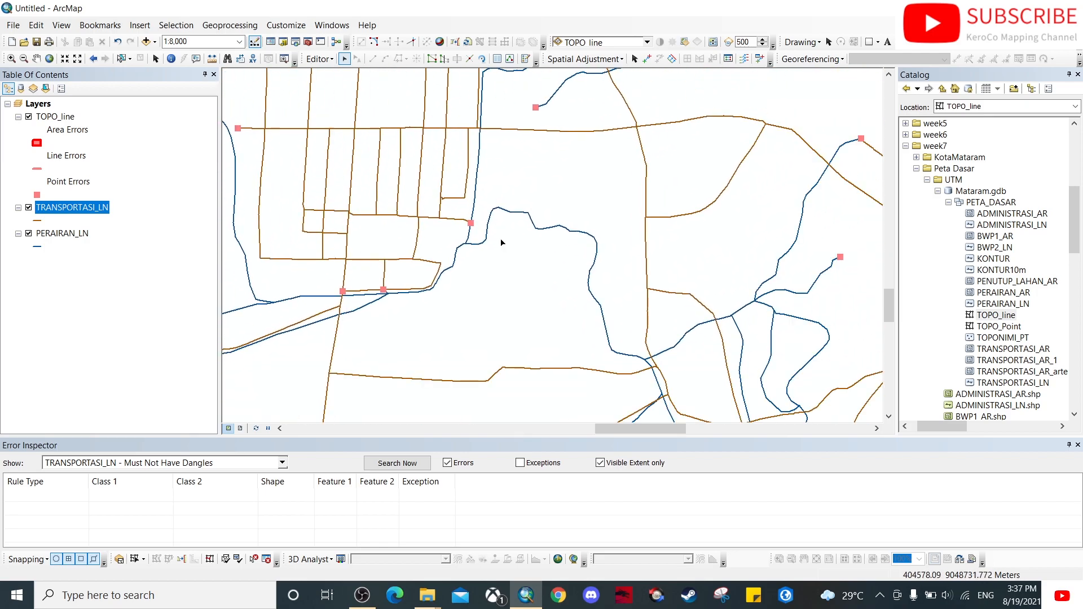
scroll(375, 295, up, 3)
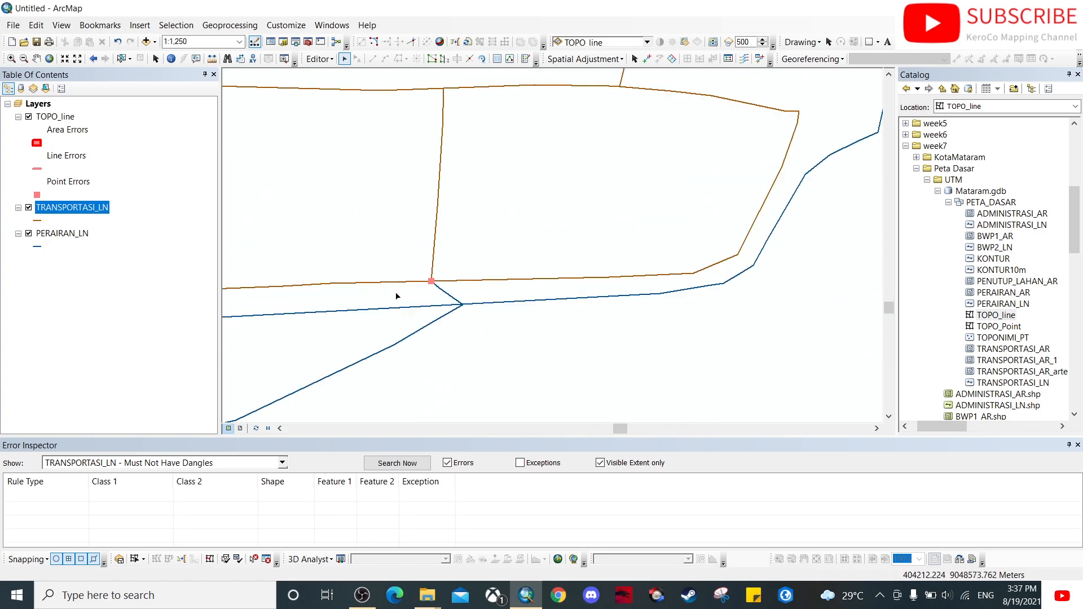
scroll(402, 288, up, 2)
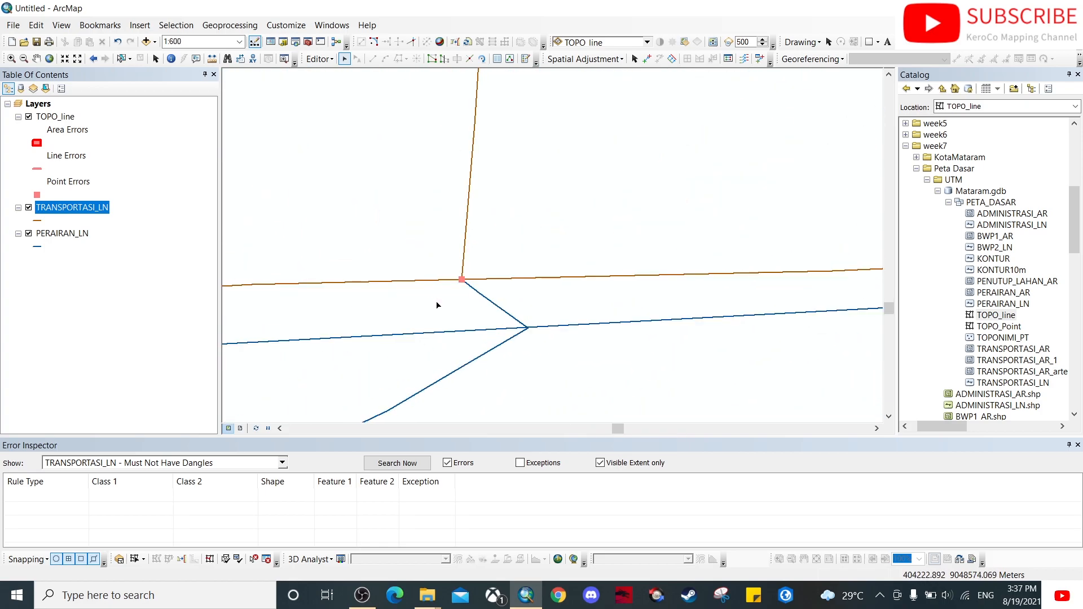
scroll(463, 284, up, 4)
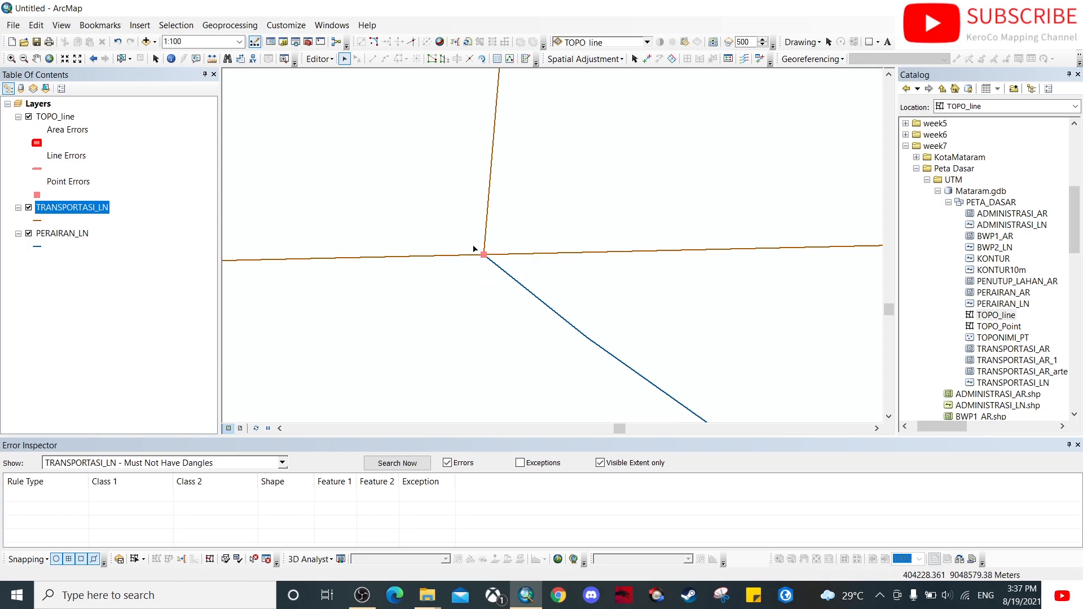
scroll(473, 249, up, 2)
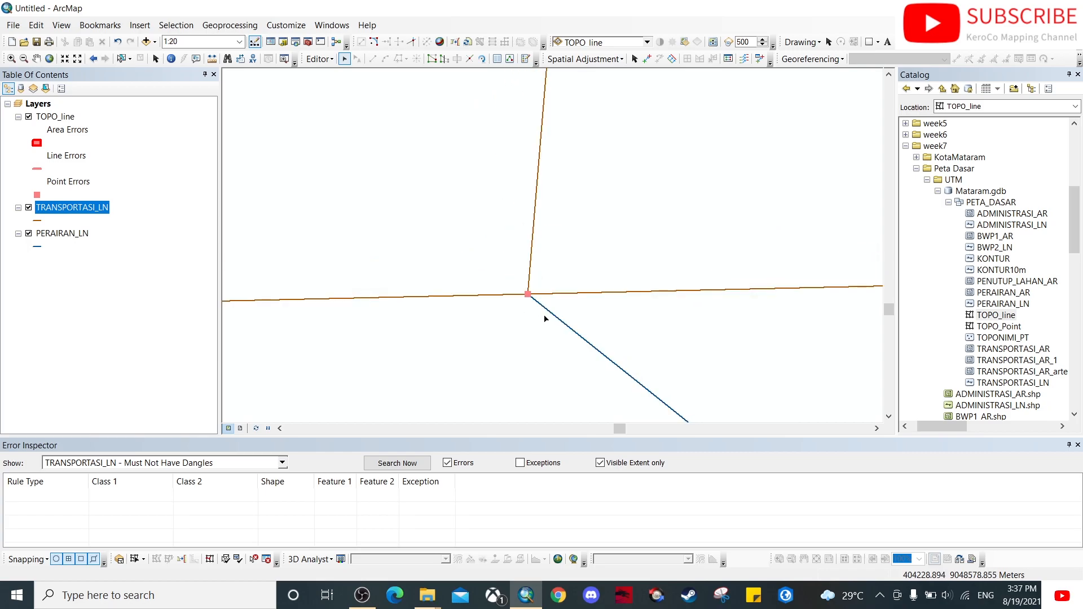
click(386, 459)
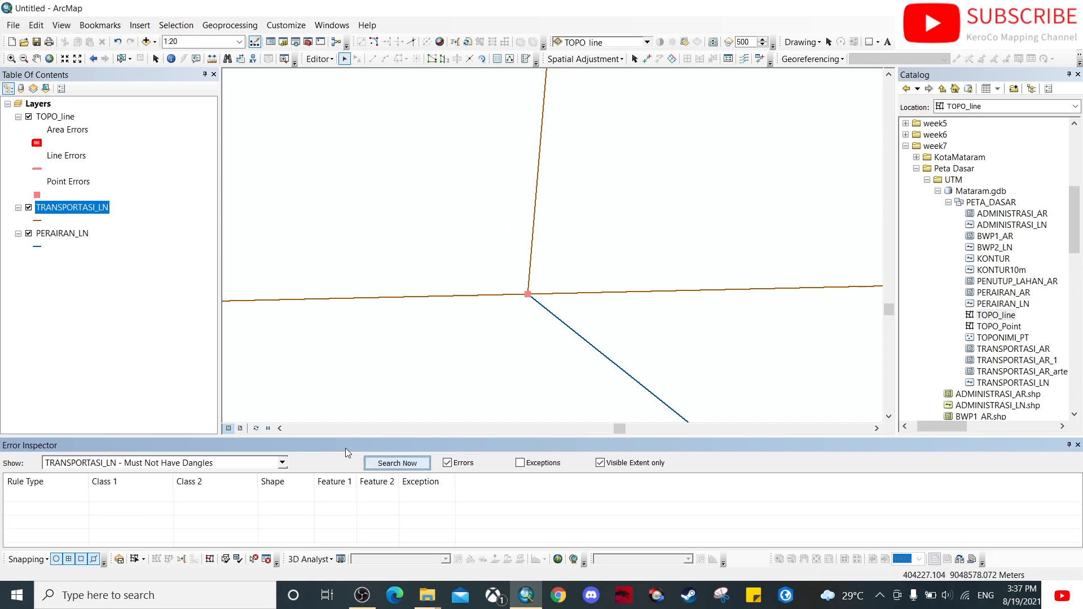
Search the area west of the river spur for TRANSPORTASI_LN dangles and inspect the dangle found at the road junction up close.
scroll(481, 318, down, 3)
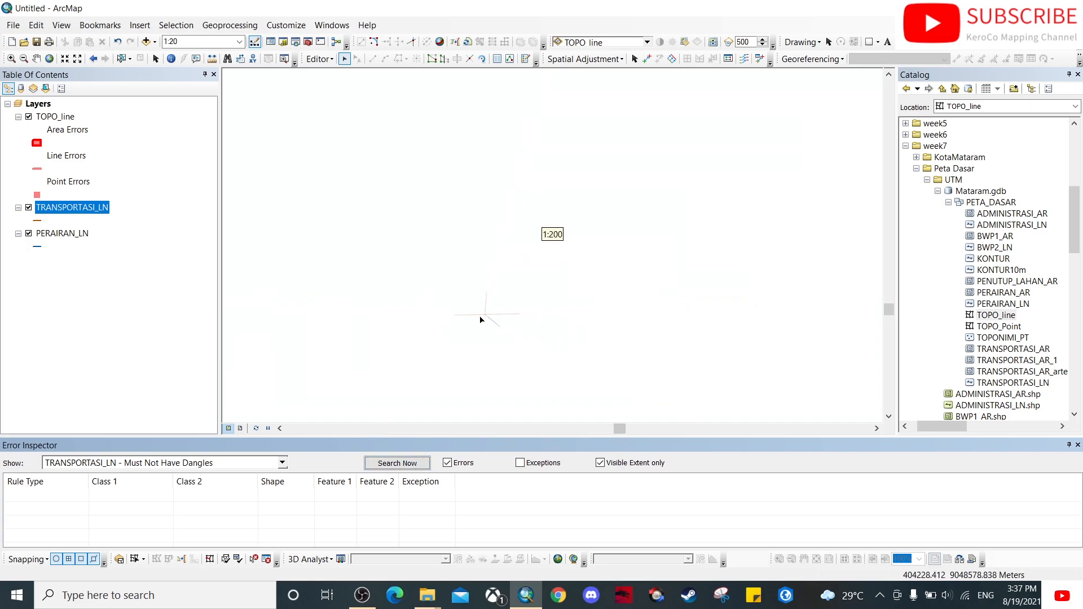
drag(461, 342, 614, 249)
scroll(613, 249, down, 2)
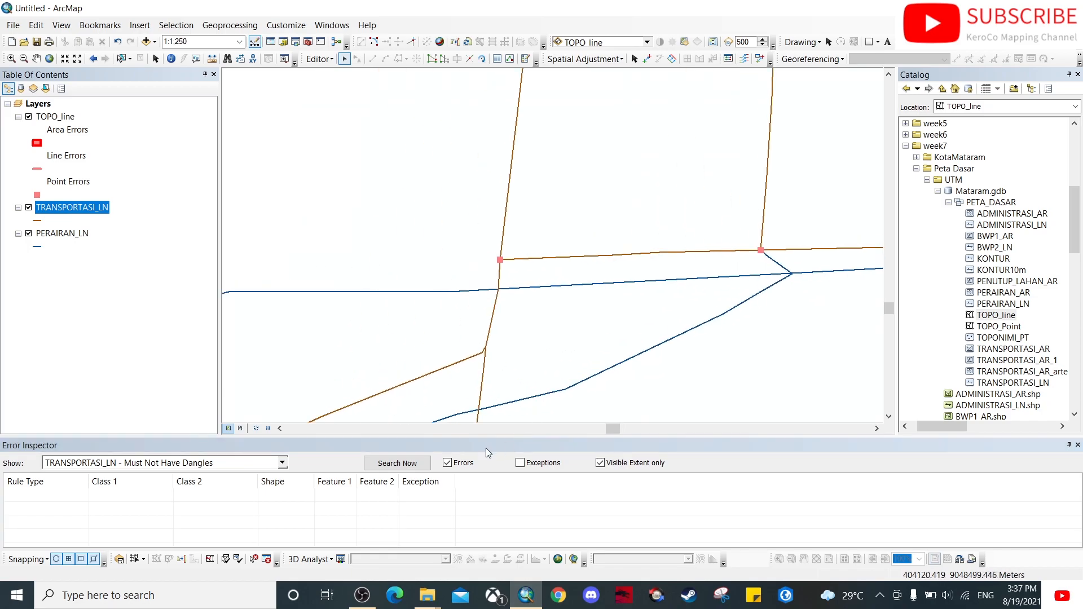
click(397, 462)
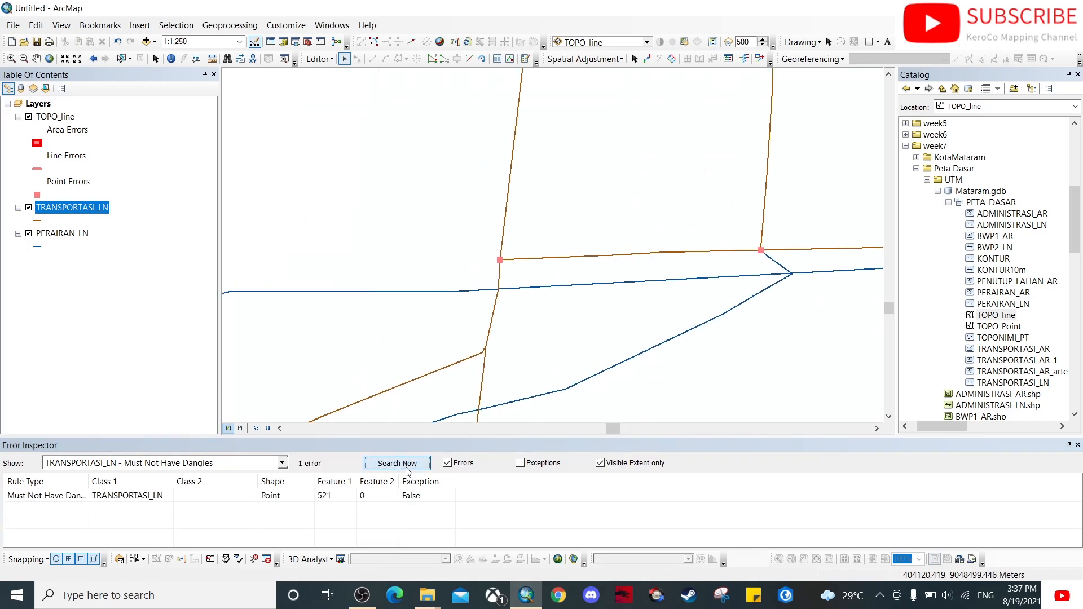
click(67, 500)
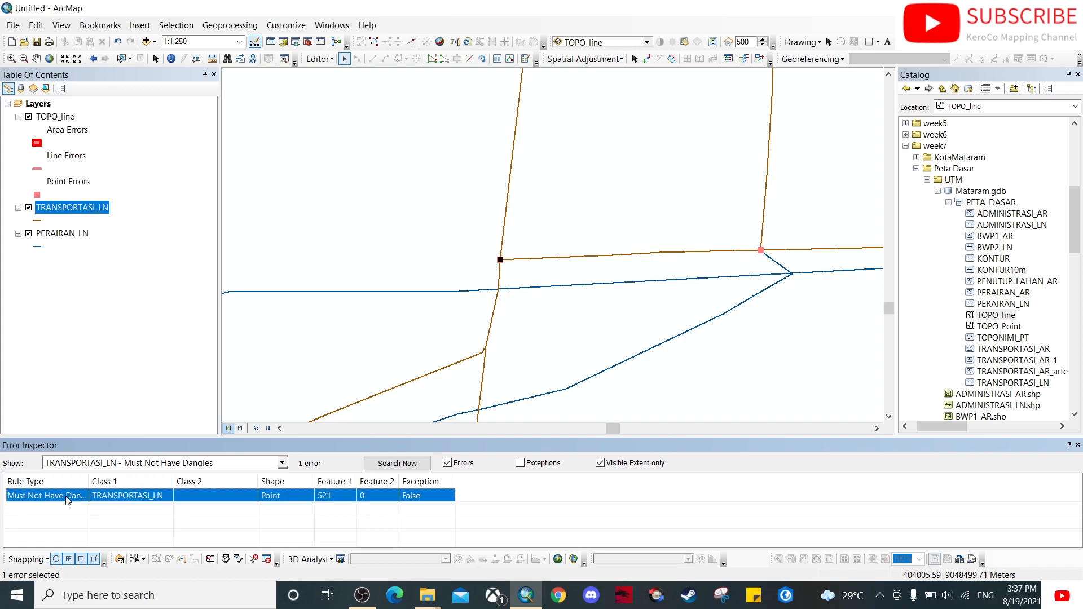
right_click(66, 499)
click(107, 364)
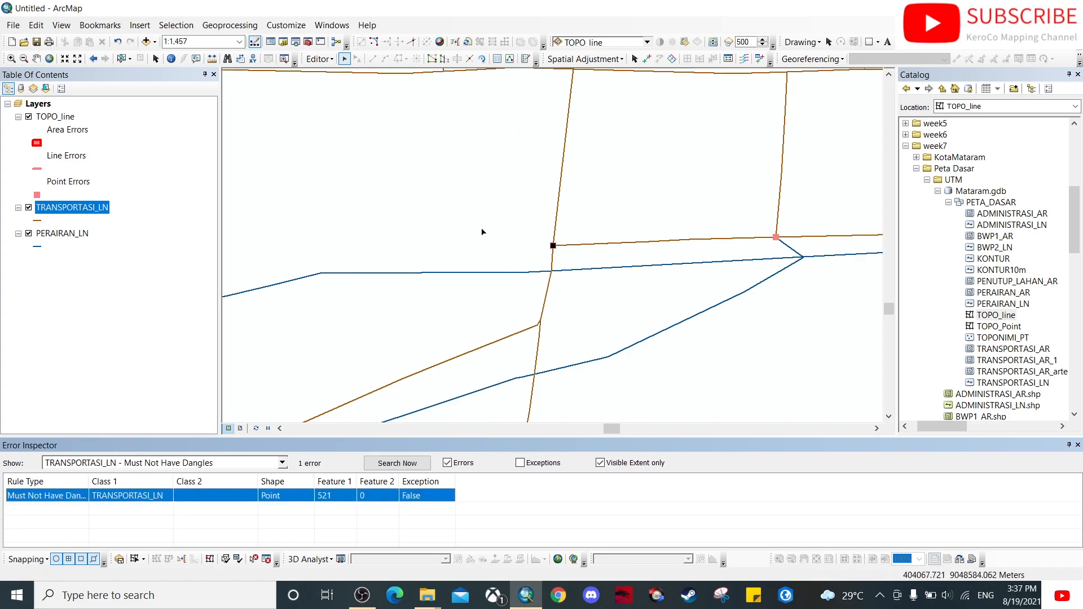
scroll(552, 246, up, 10)
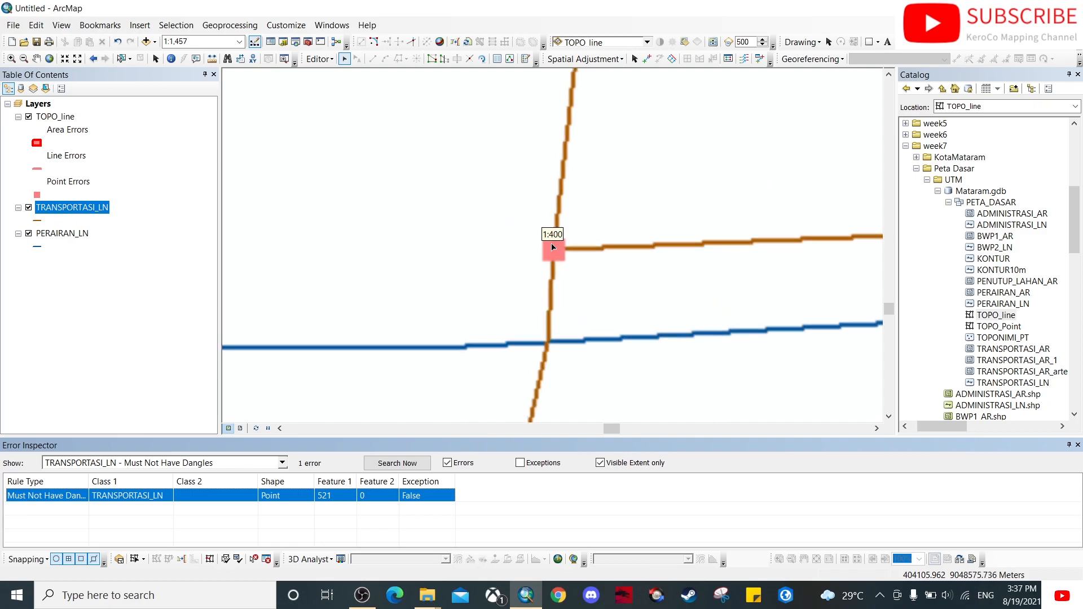
scroll(552, 246, up, 5)
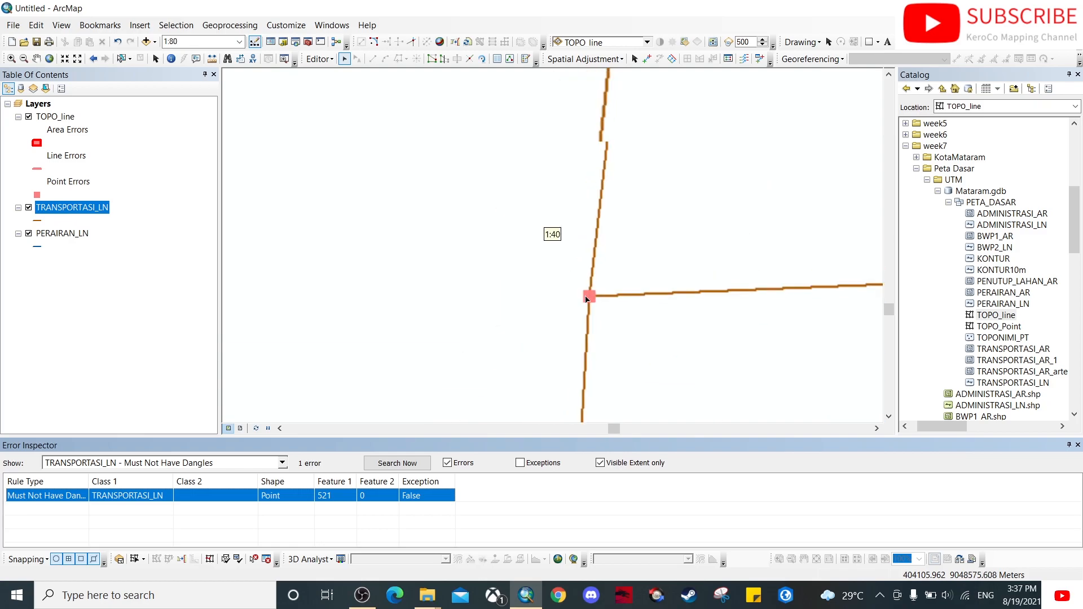
scroll(585, 275, up, 6)
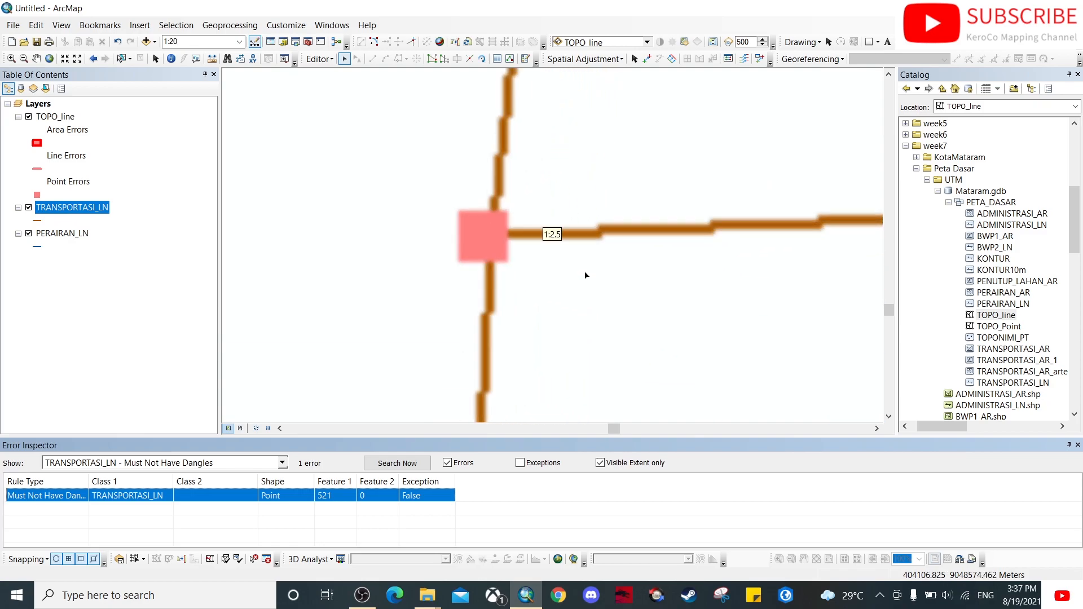
scroll(482, 227, up, 3)
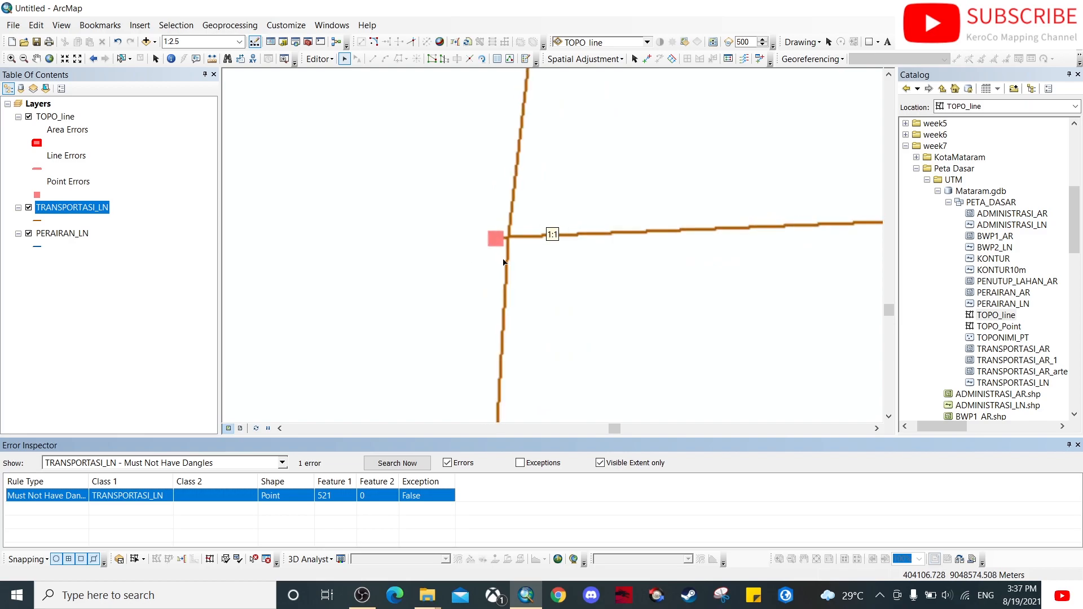
Try to trim the dangling road end at the junction using the preset maximum distance.
right_click(59, 494)
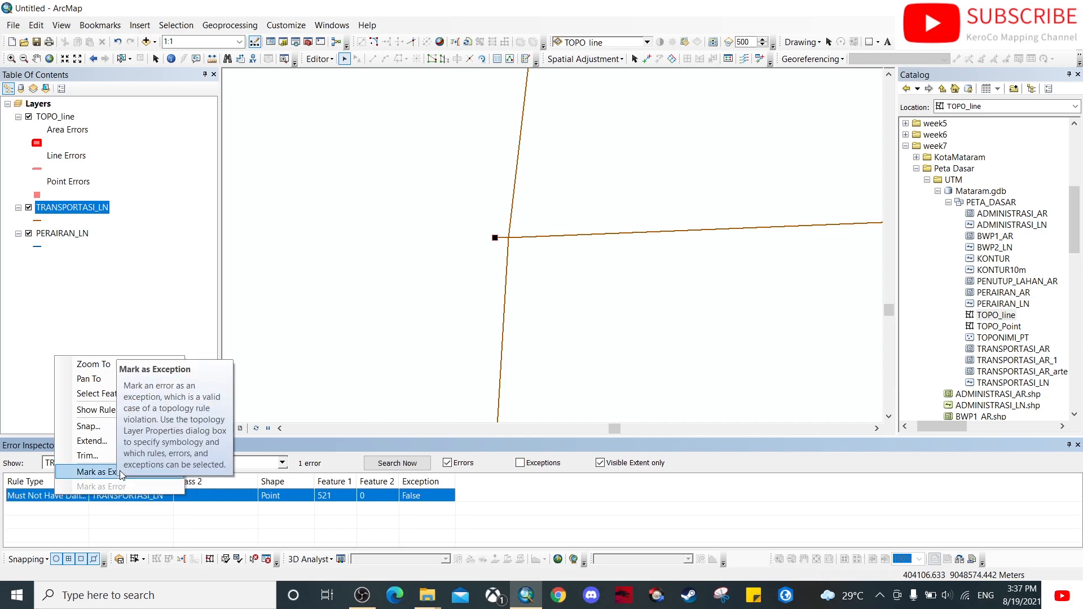
click(120, 455)
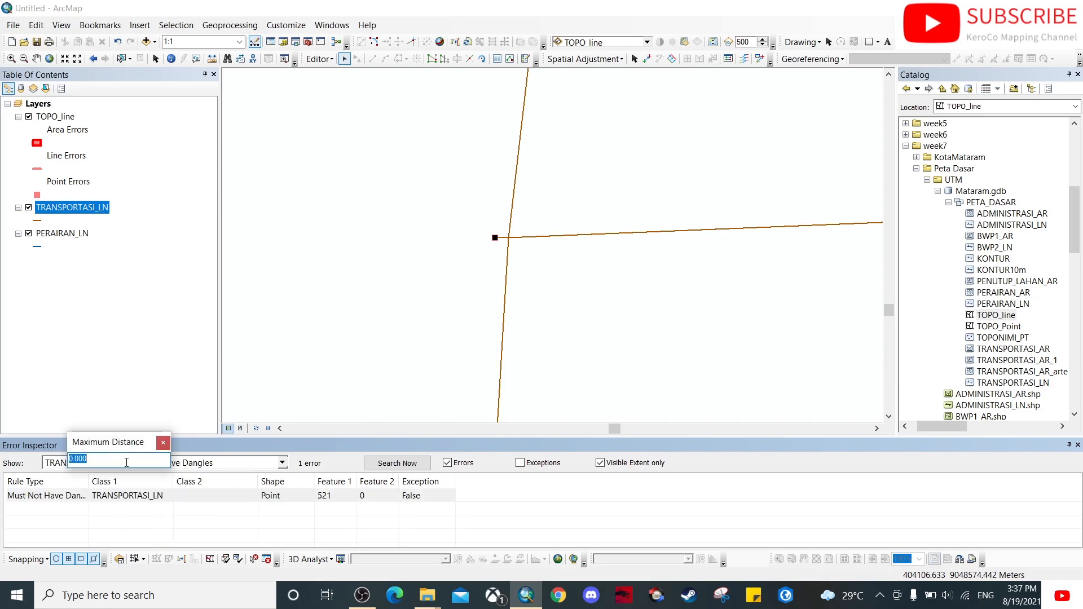
key(Return)
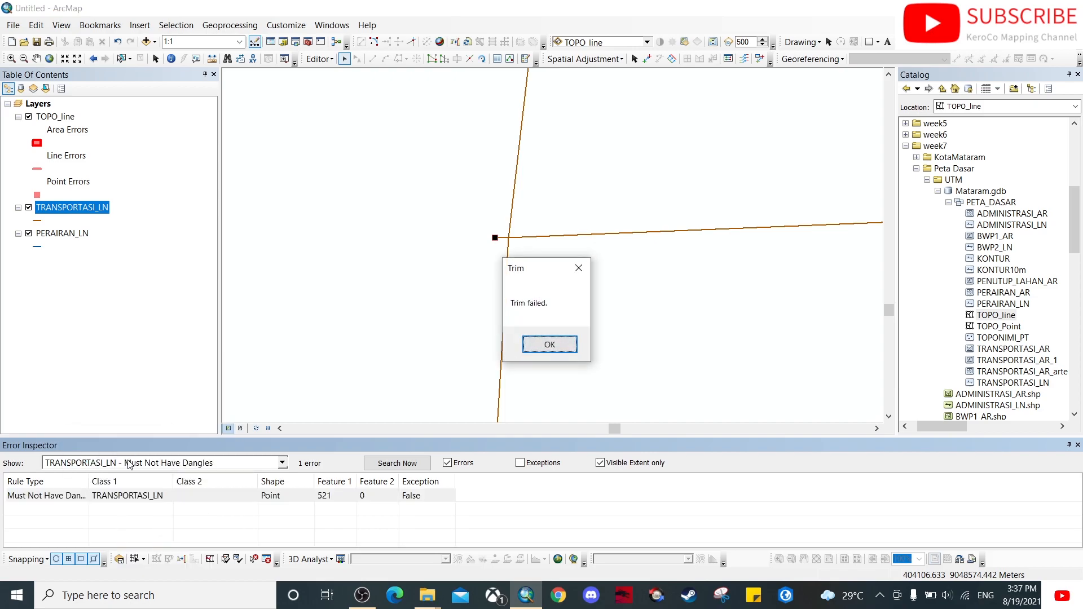
click(547, 352)
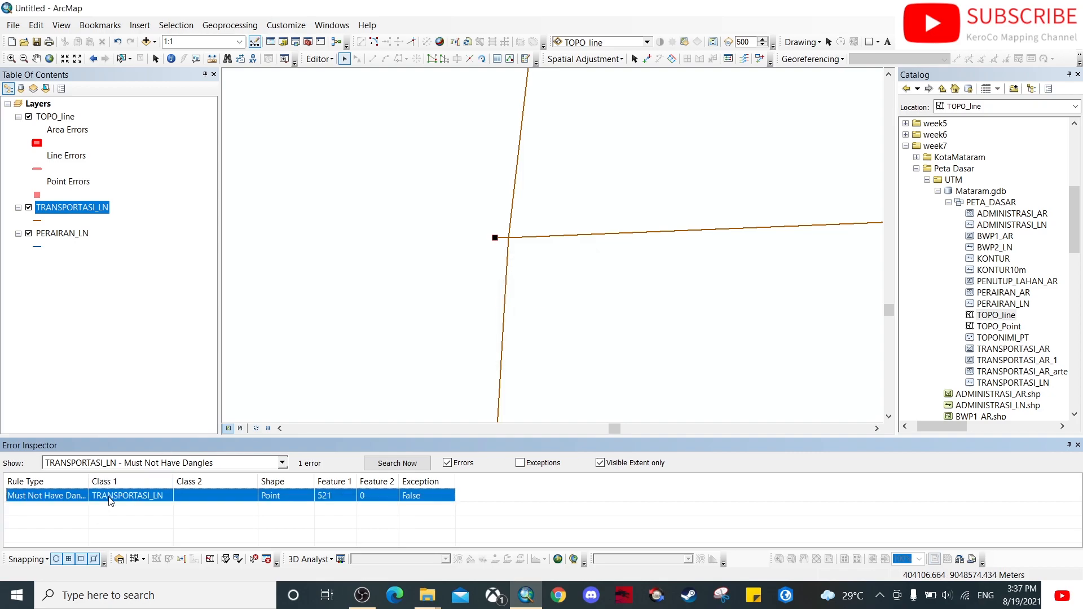
Try to trim the dangling road end at the junction with a maximum distance of 1.
right_click(111, 501)
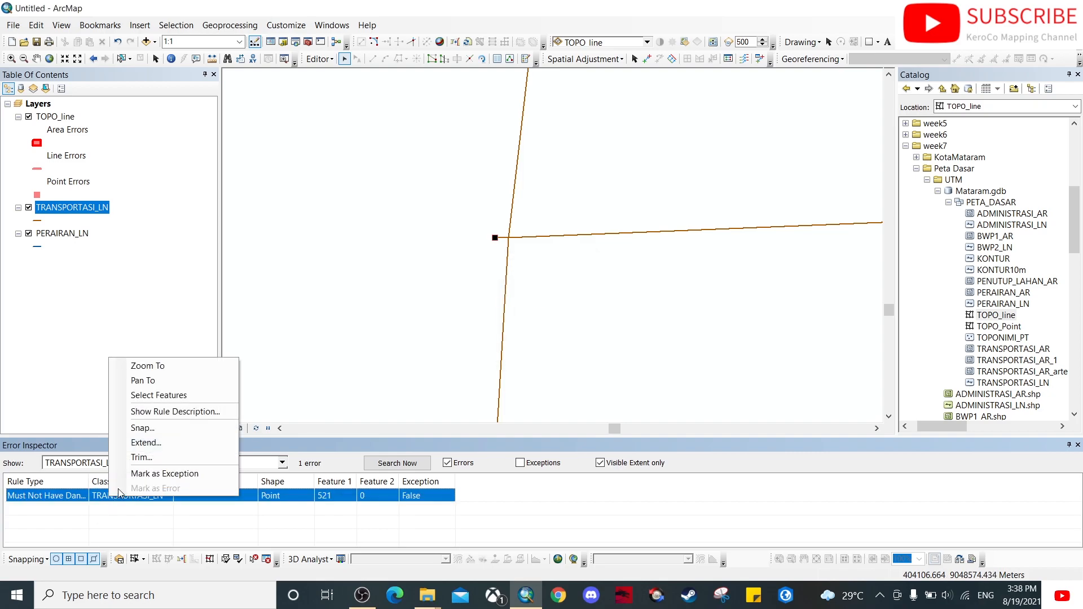
click(136, 460)
drag(128, 465, 83, 466)
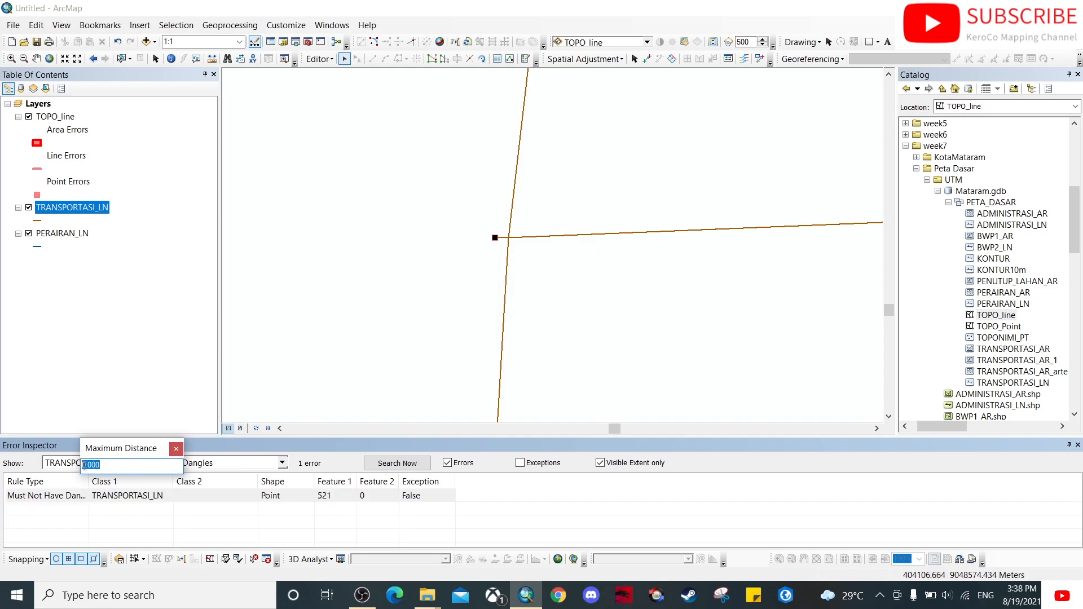
text(1)
key(Return)
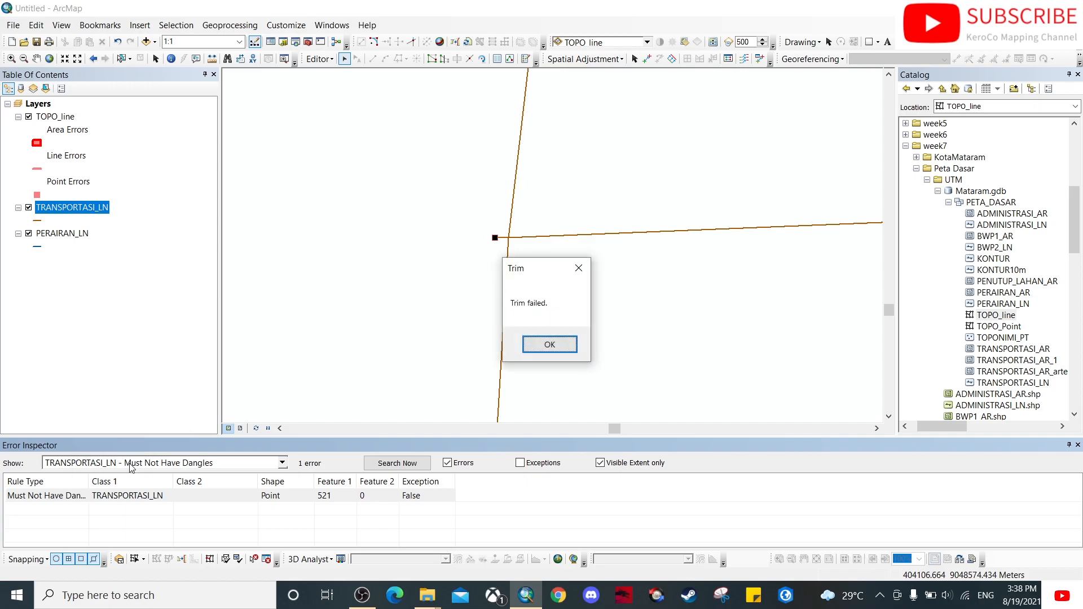
click(547, 343)
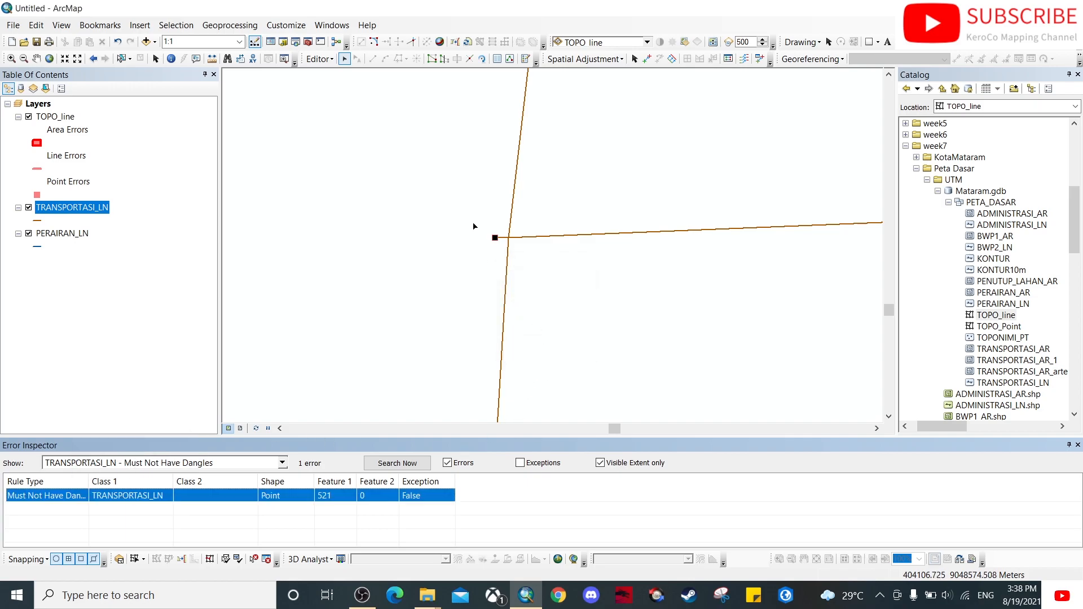
Delete the short road stub overshooting the junction and search the visible extent again for TRANSPORTASI_LN dangles.
click(496, 239)
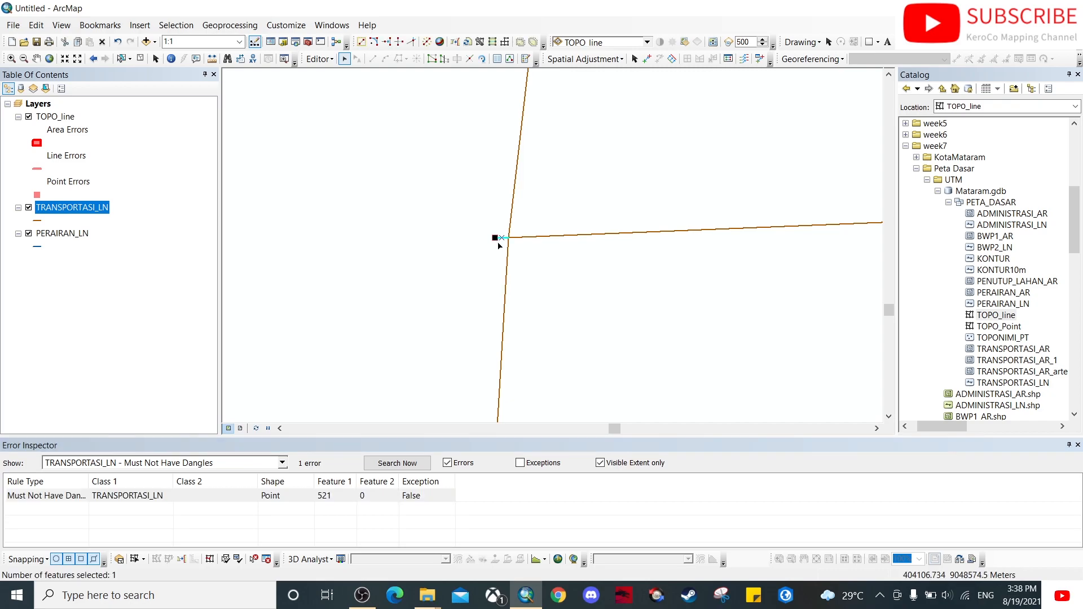
click(461, 277)
right_click(80, 499)
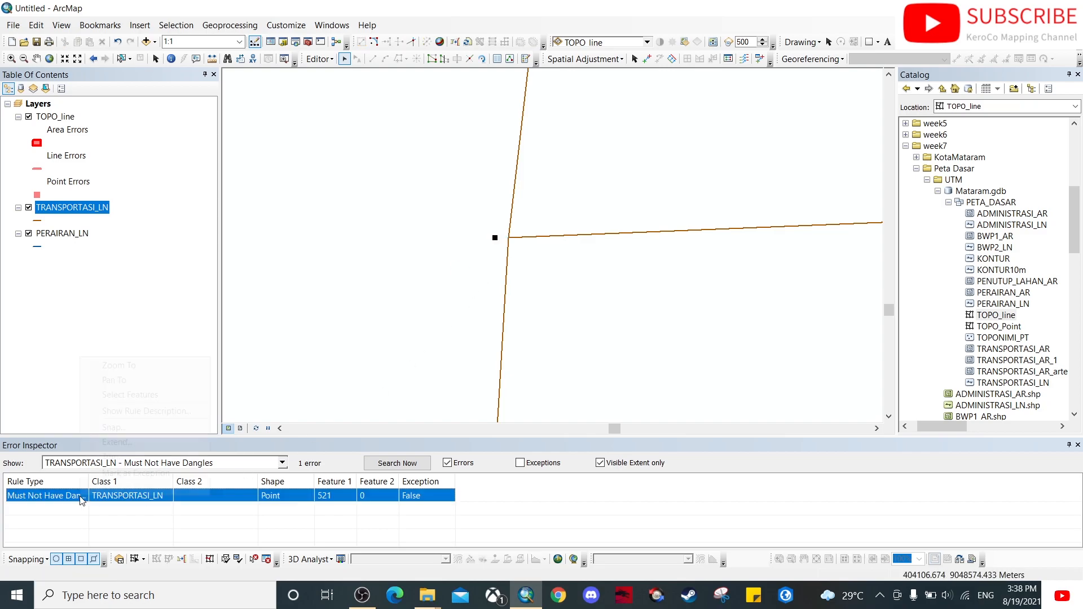
click(389, 375)
click(405, 462)
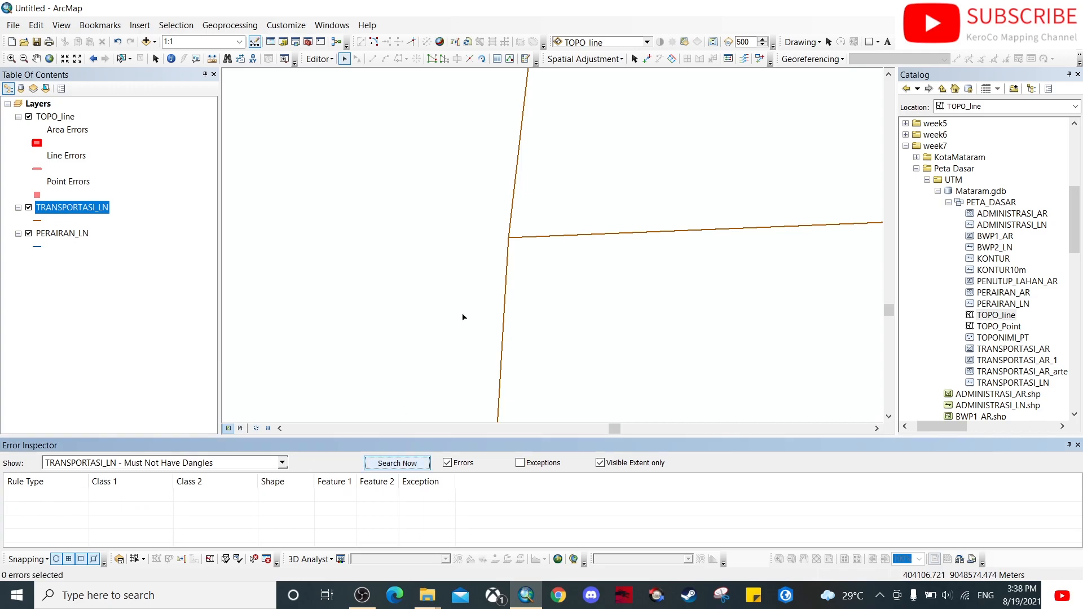
Examine the roads and rivers around the repaired junction and westward to the side streets for remaining point errors.
scroll(479, 330, up, 4)
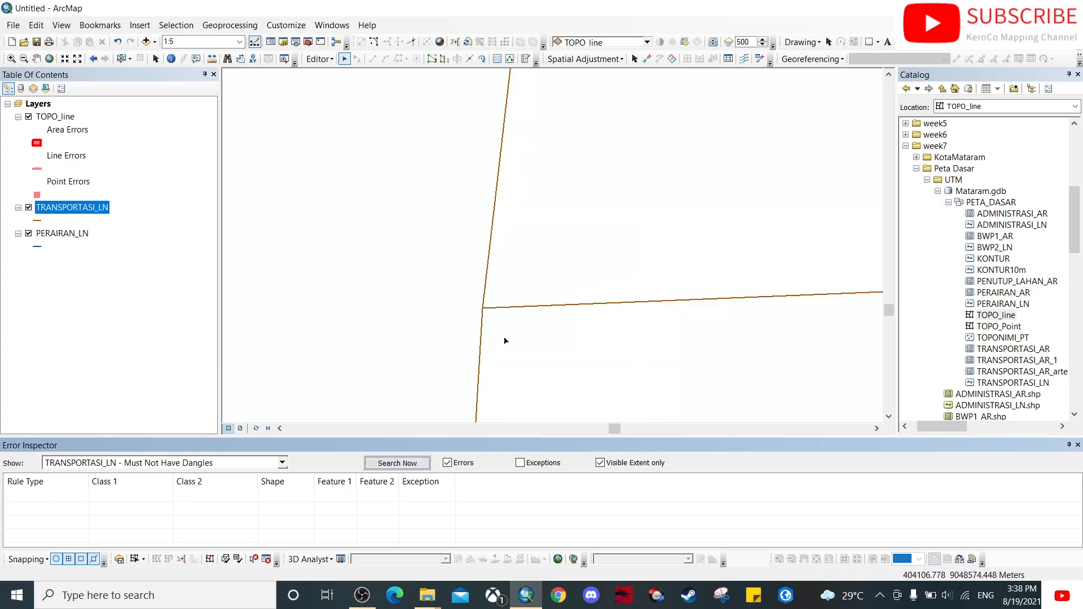
scroll(505, 340, up, 3)
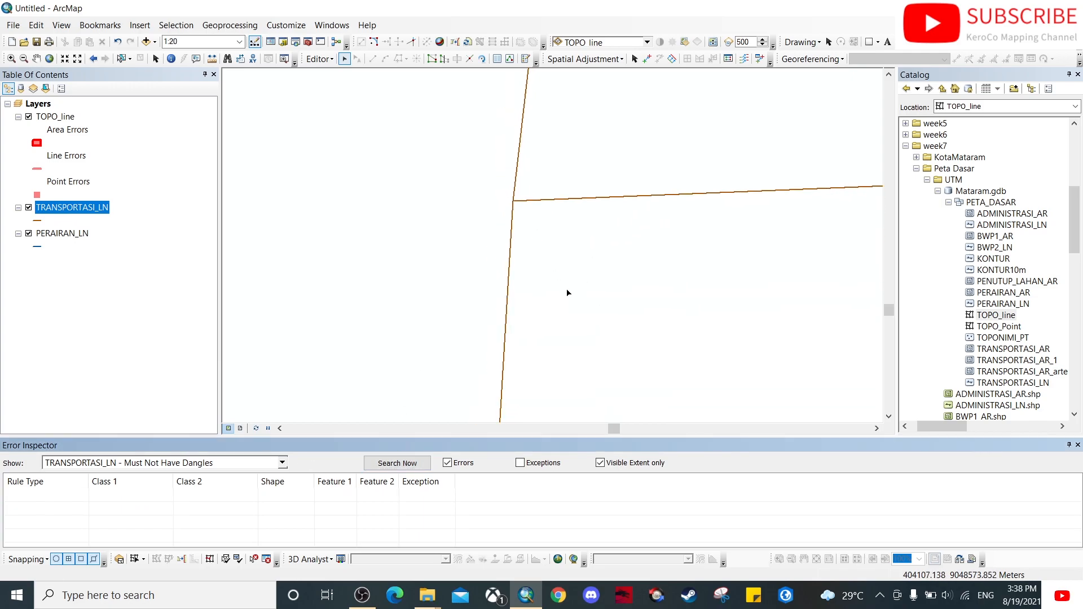
scroll(568, 293, up, 3)
scroll(646, 331, up, 2)
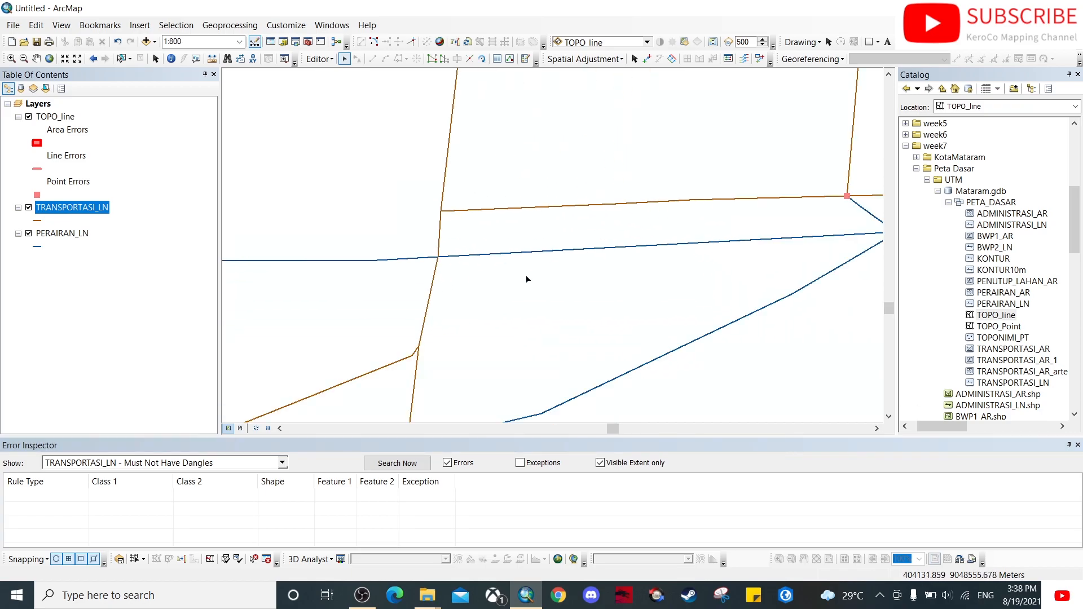
scroll(536, 299, up, 2)
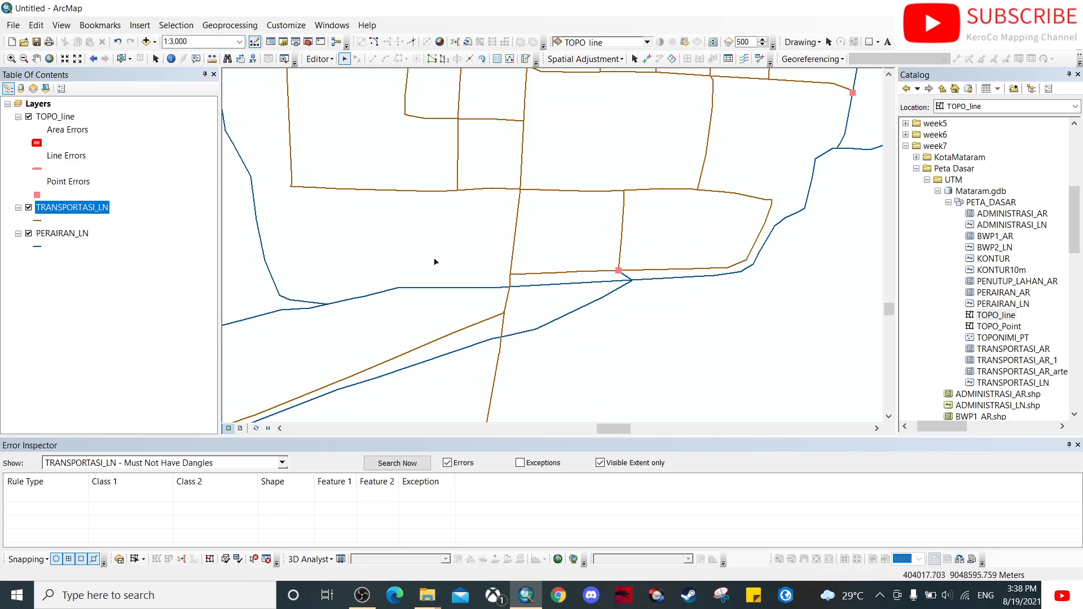
drag(364, 267, 513, 292)
drag(408, 316, 586, 278)
drag(353, 333, 585, 316)
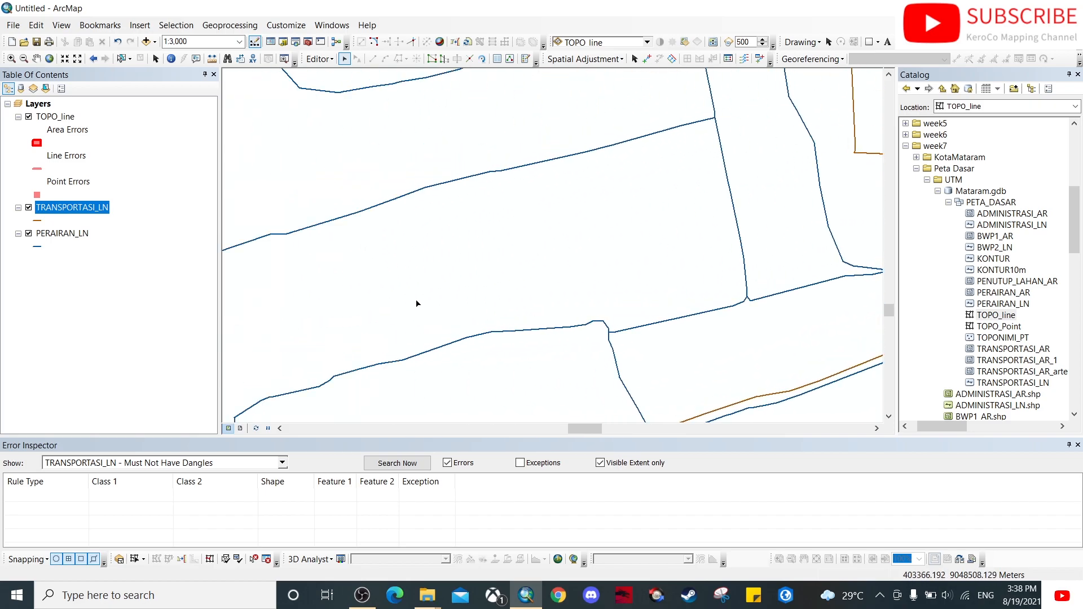
drag(445, 251, 676, 262)
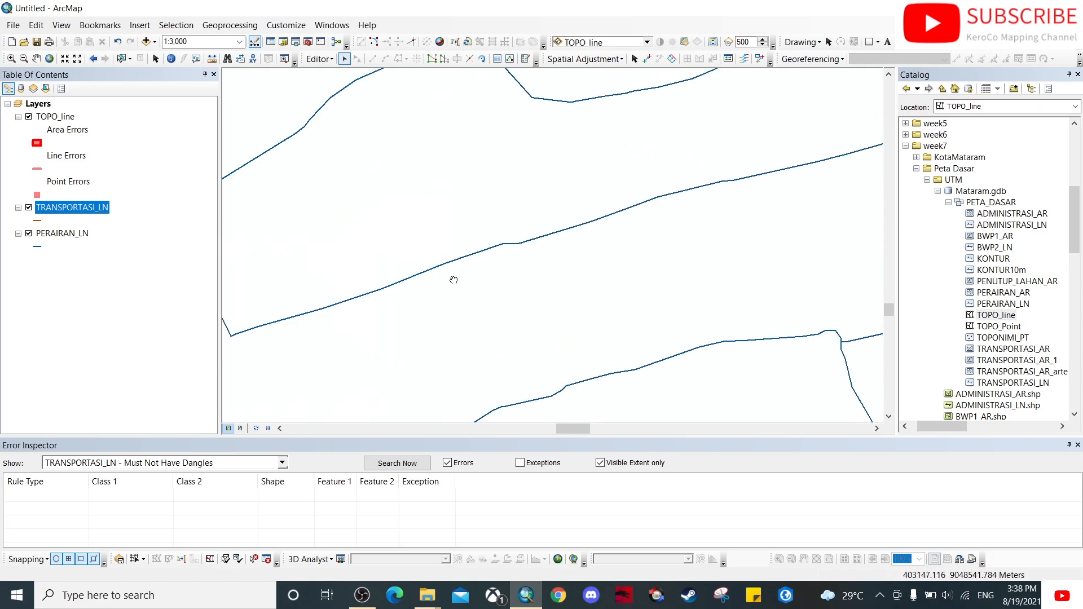
drag(453, 280, 707, 197)
drag(522, 348, 767, 200)
scroll(534, 302, down, 3)
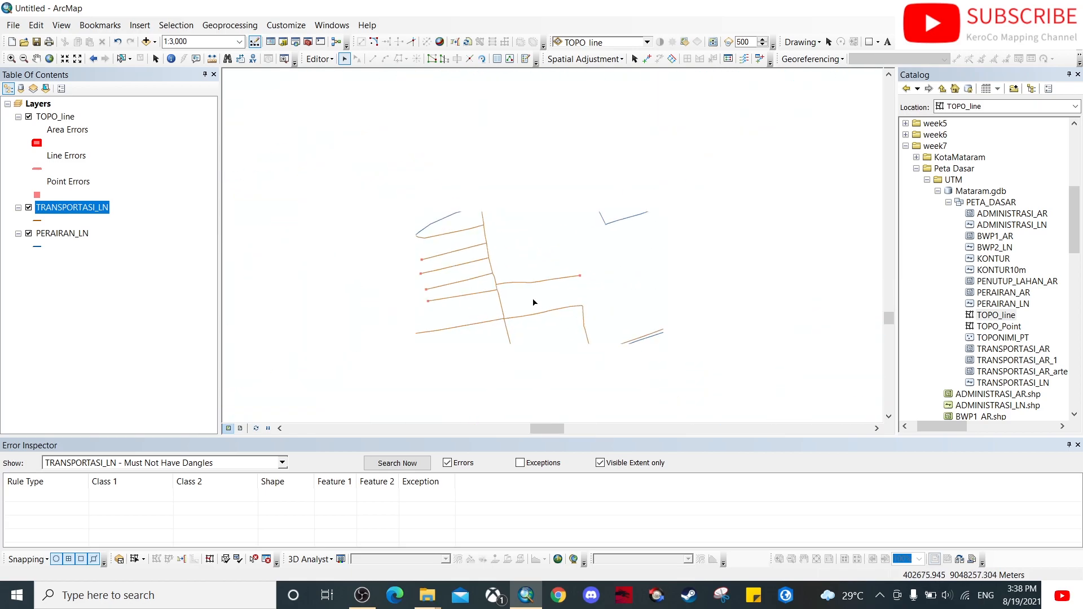
scroll(534, 303, down, 2)
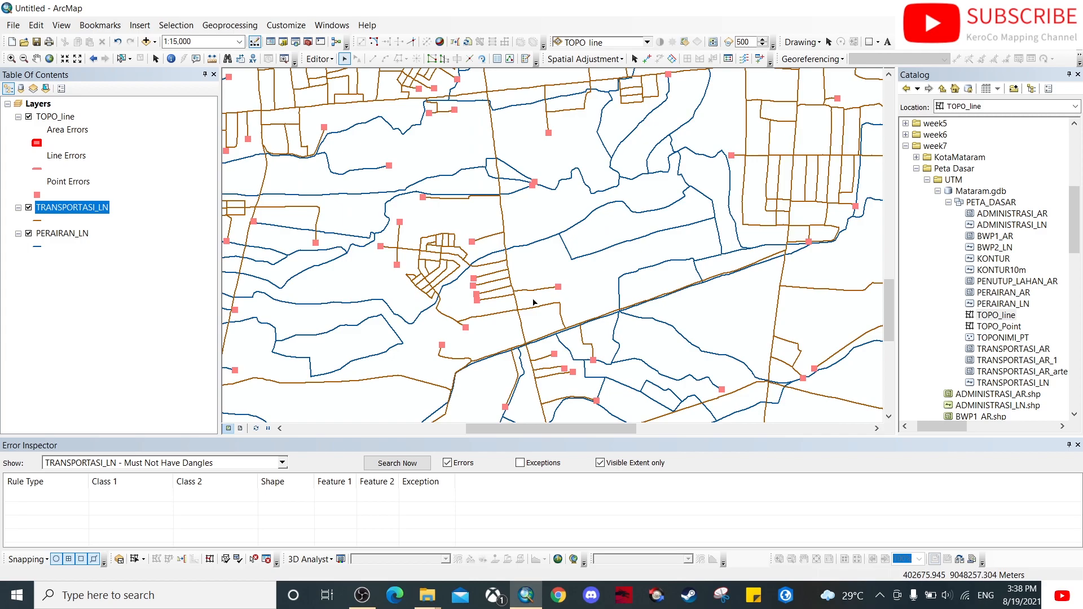
Examine the point errors across the southern and southwestern network and search the western extent for TRANSPORTASI_LN dangles.
drag(667, 379, 549, 272)
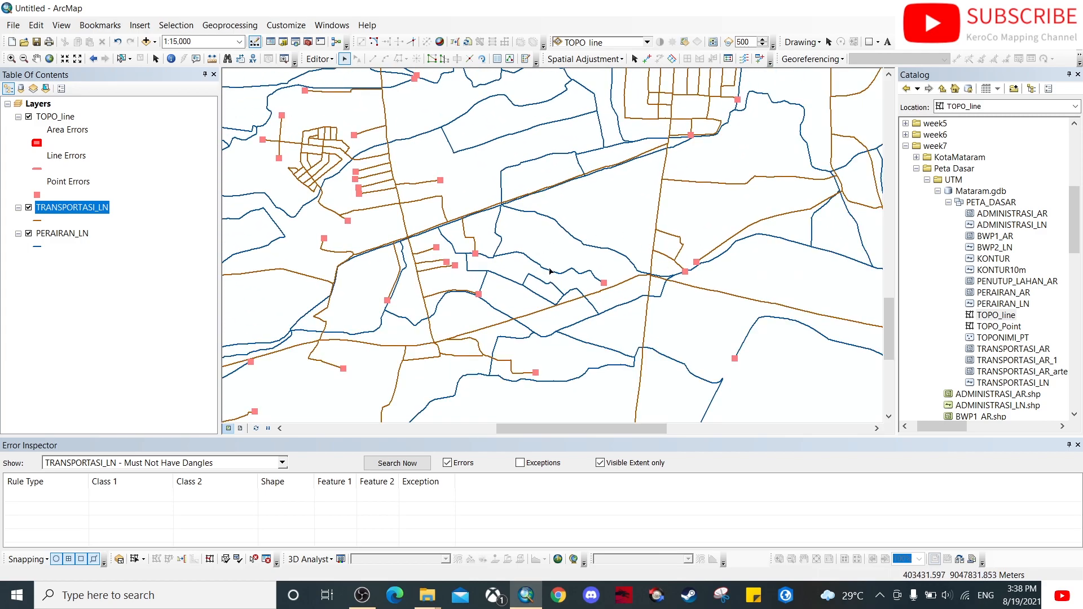
drag(540, 359, 696, 329)
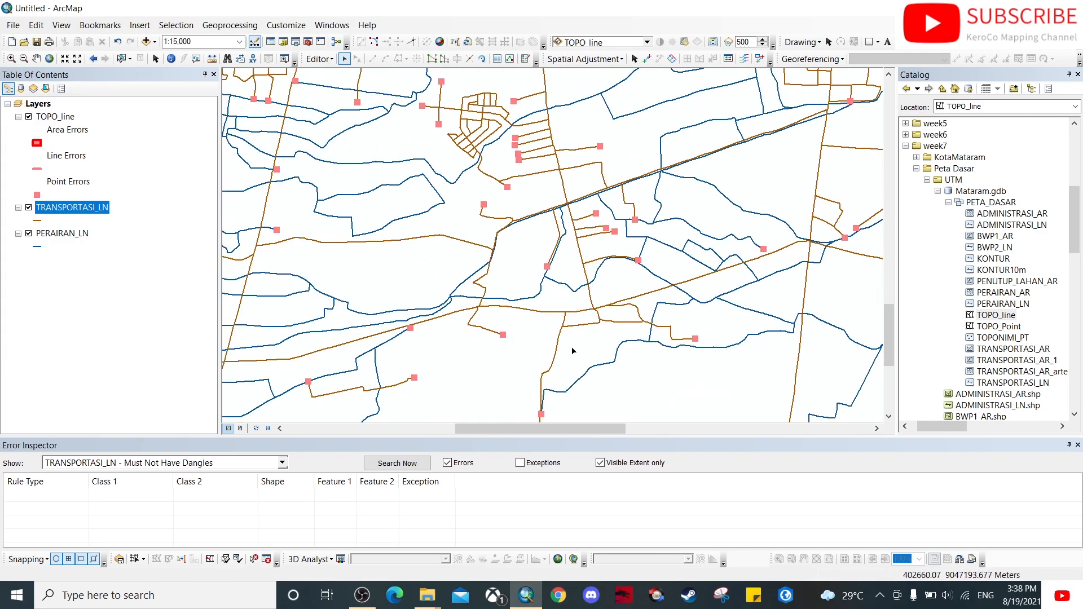
drag(331, 277, 566, 298)
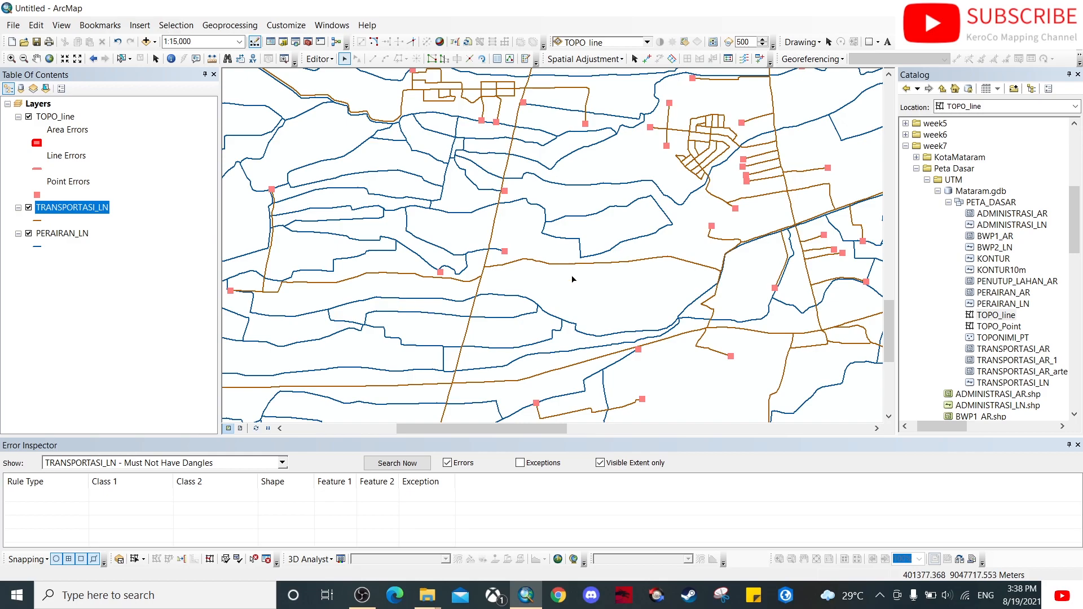
drag(484, 364, 617, 248)
drag(526, 279, 619, 311)
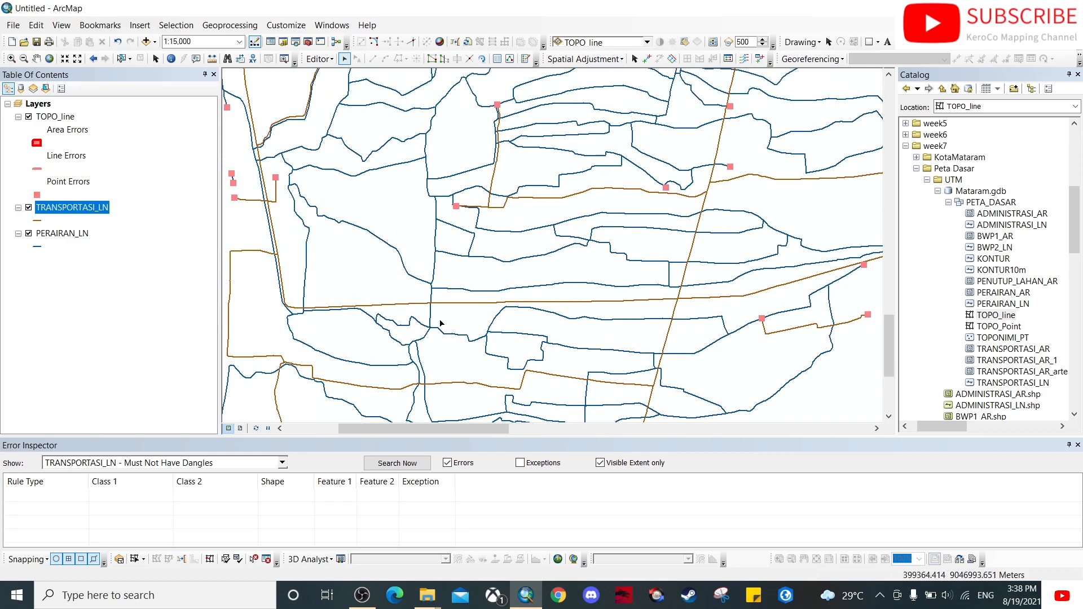
drag(508, 215, 545, 349)
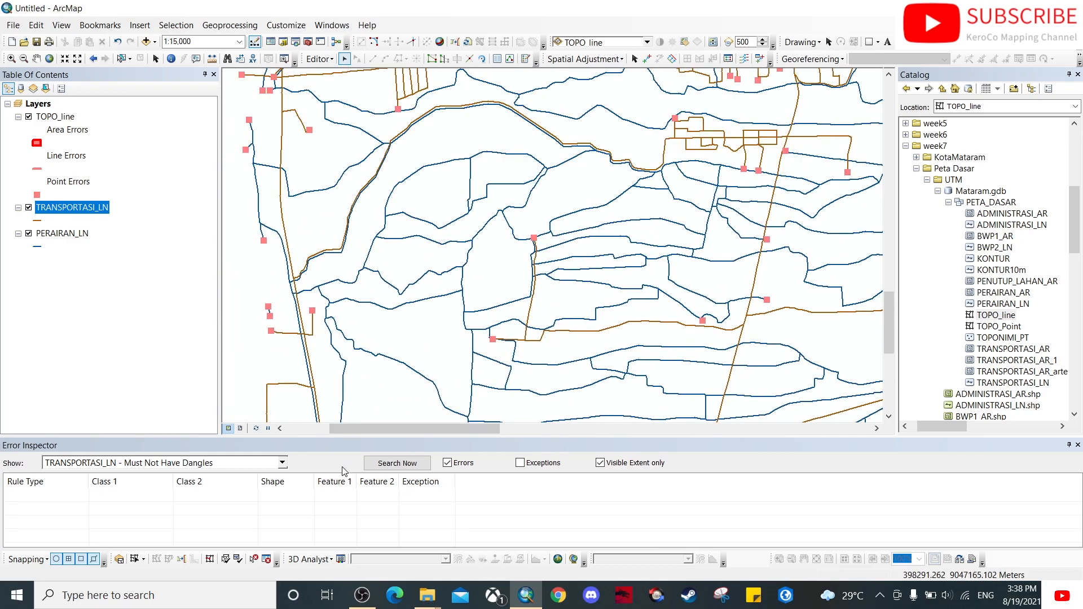
click(397, 463)
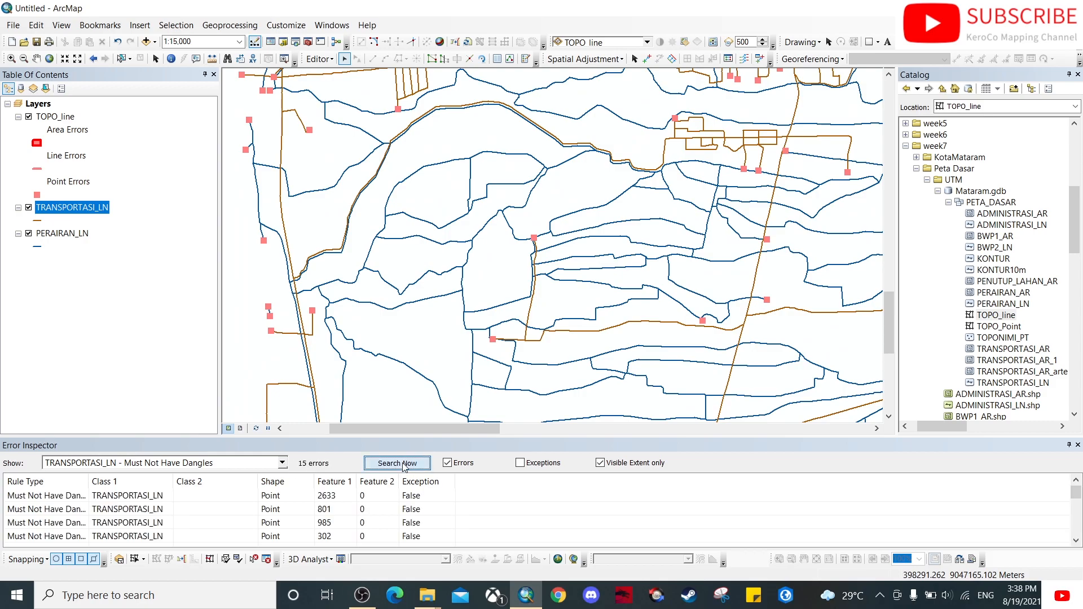
scroll(482, 276, up, 2)
scroll(482, 277, up, 2)
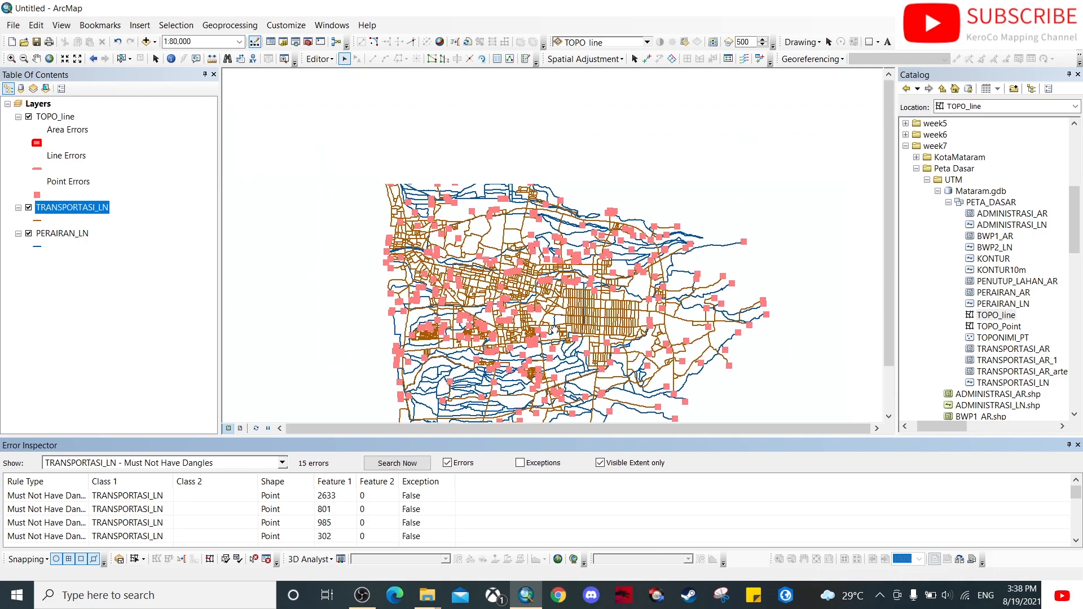
Select all the listed TRANSPORTASI_LN dangle errors to examine where they lie on the map.
click(69, 496)
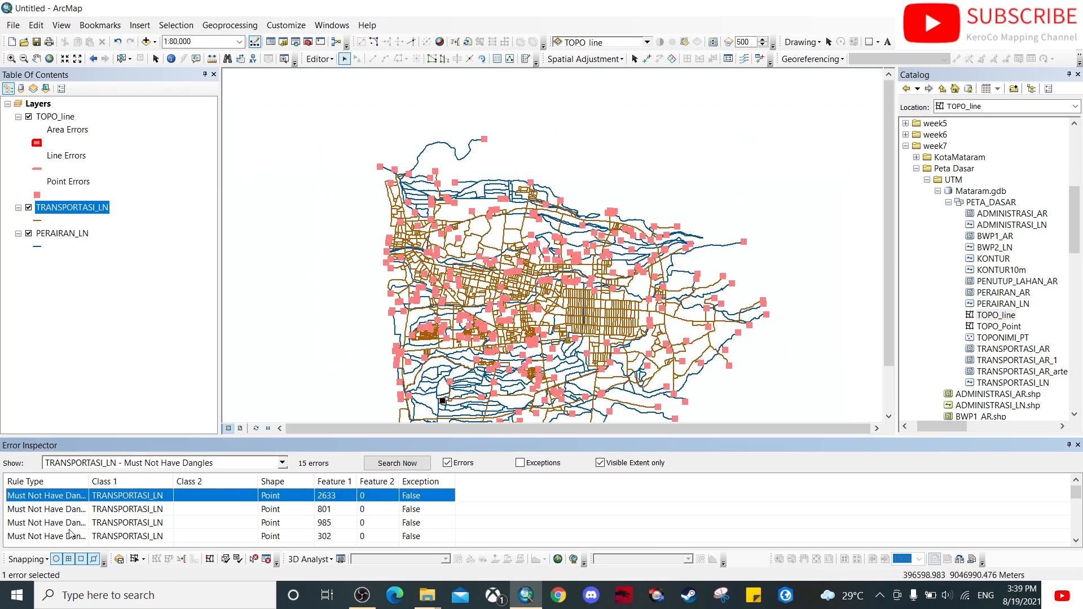
scroll(78, 528, down, 3)
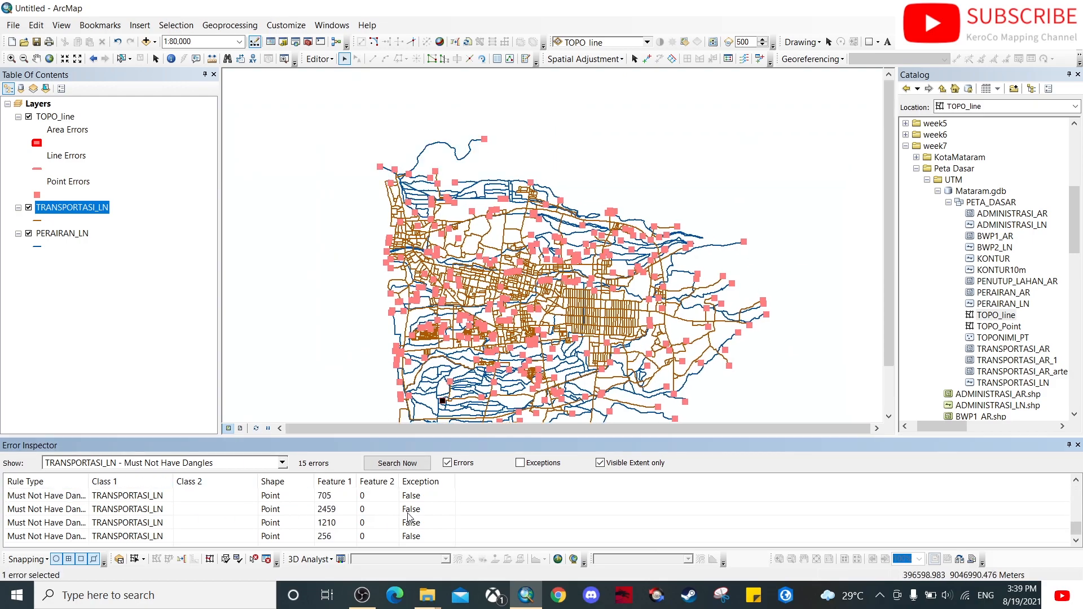
key(ctrl+a)
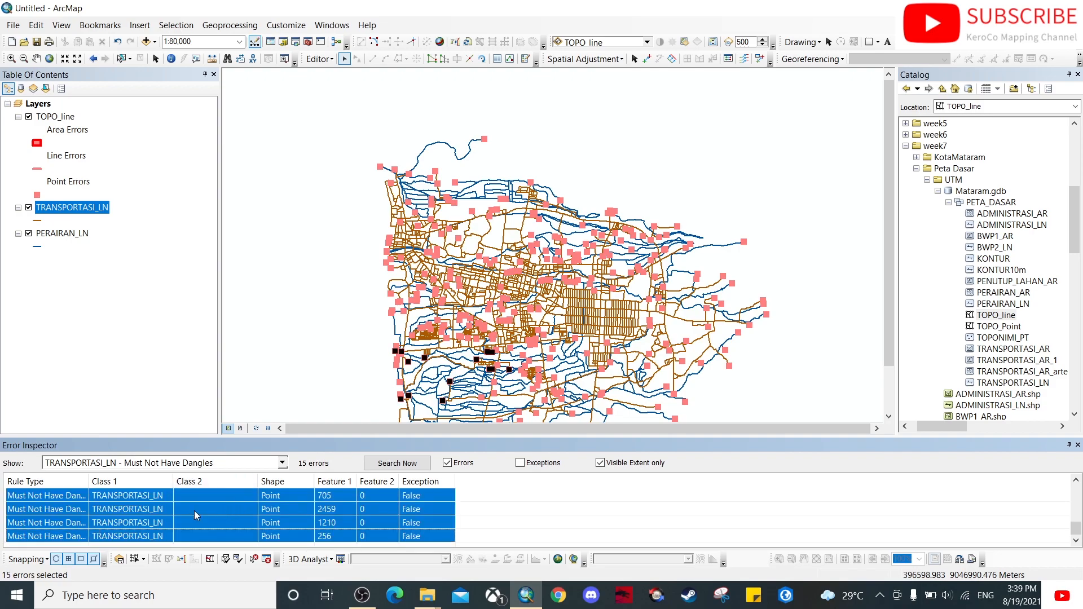
scroll(416, 287, down, 2)
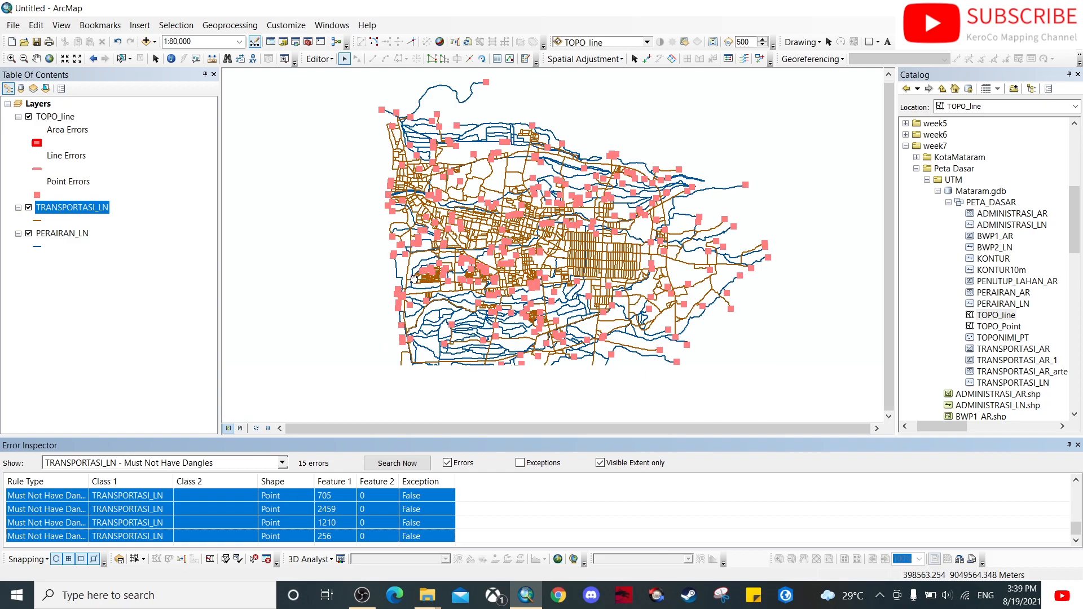
Search the whole network for TRANSPORTASI_LN dangles and mark all of the listed errors as exceptions.
scroll(416, 288, up, 3)
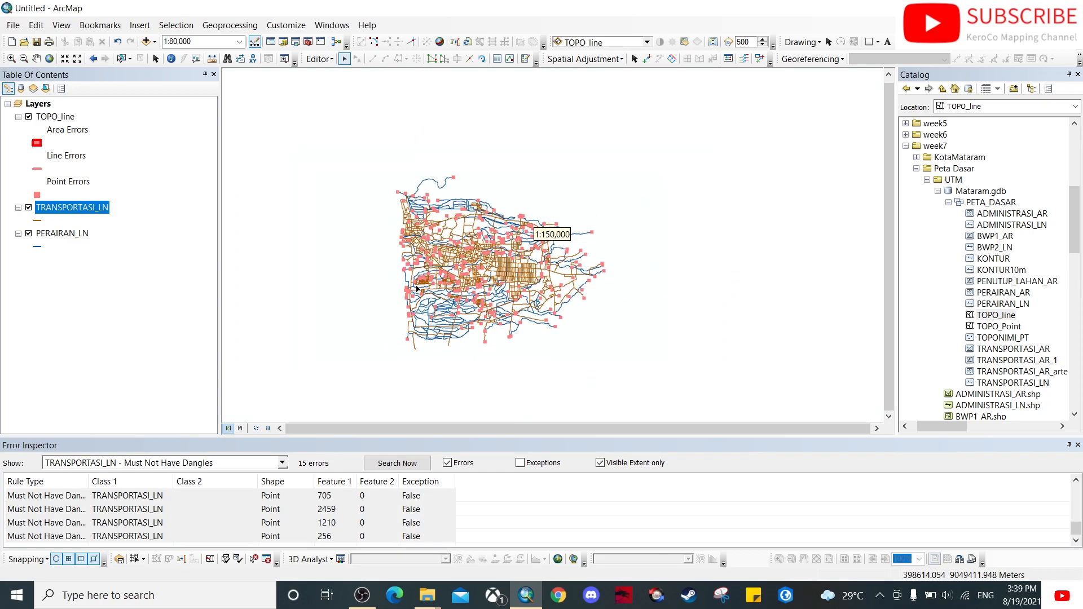
click(398, 463)
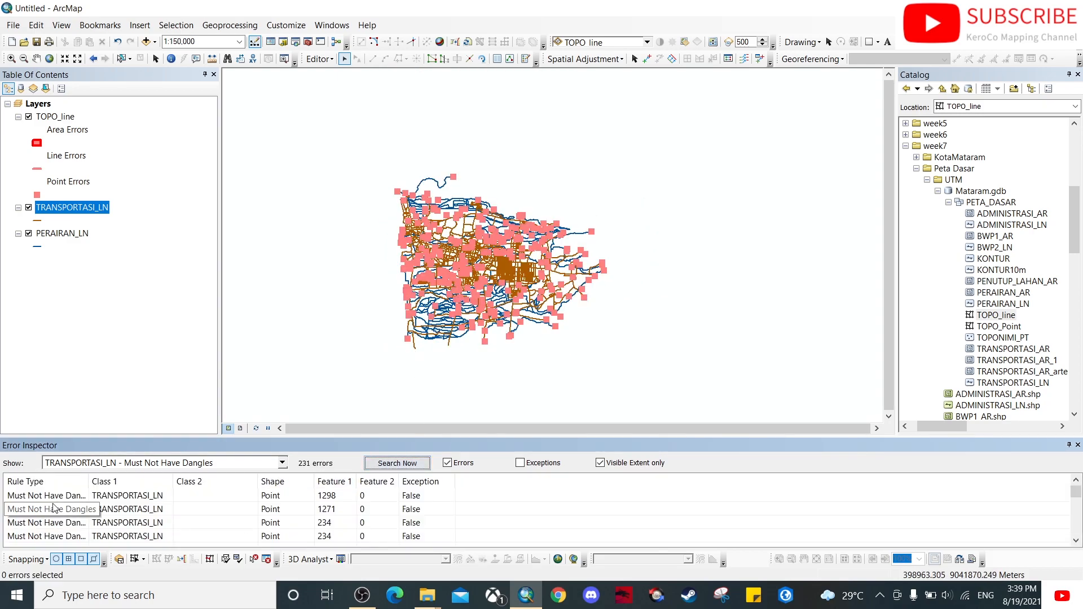
click(51, 498)
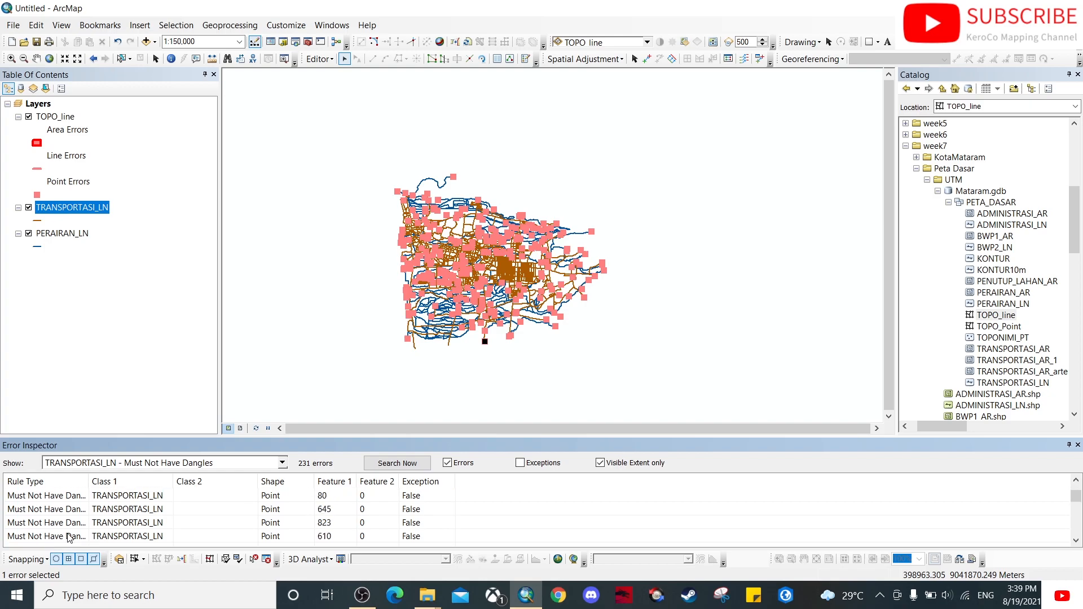
scroll(68, 537, down, 10)
drag(1076, 516, 1076, 530)
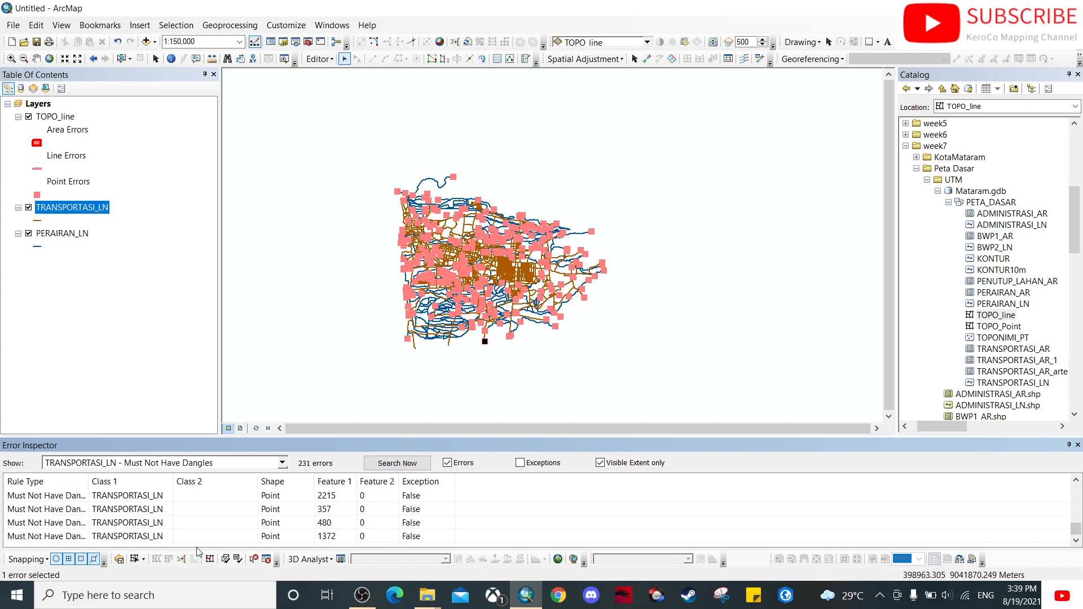
shift+click(44, 537)
right_click(44, 537)
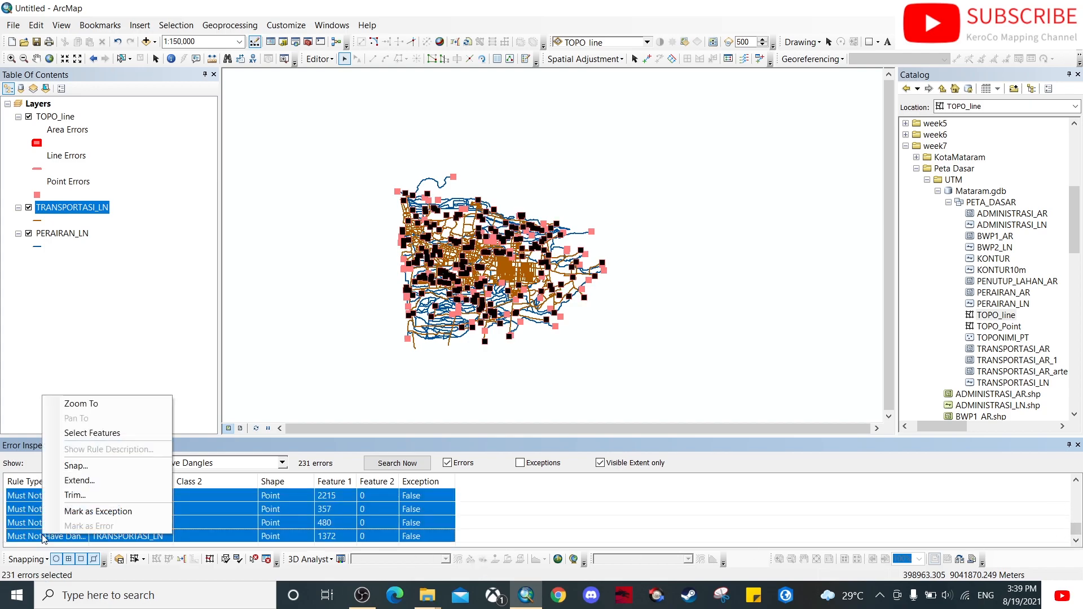
click(68, 511)
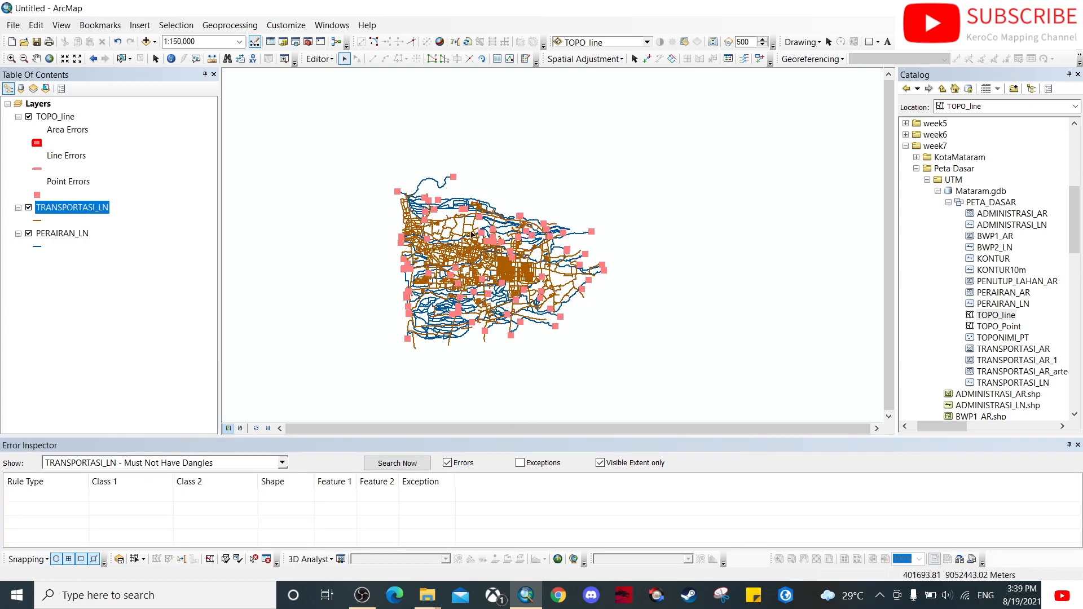
Search the visible extent for TRANSPORTASI_LN dangle exceptions only, leaving out errors.
scroll(502, 354, down, 4)
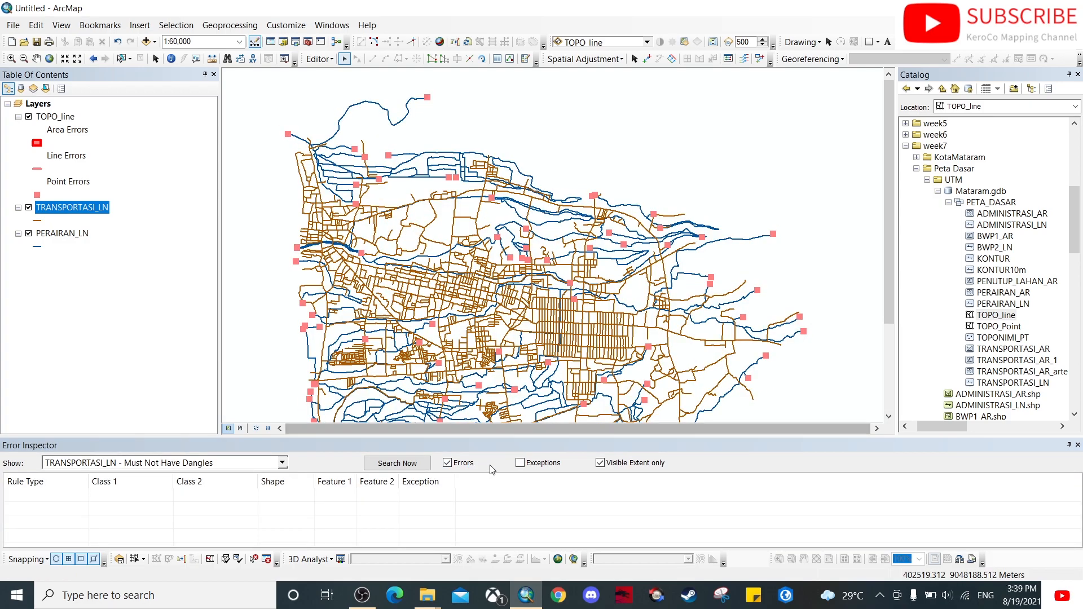
click(452, 462)
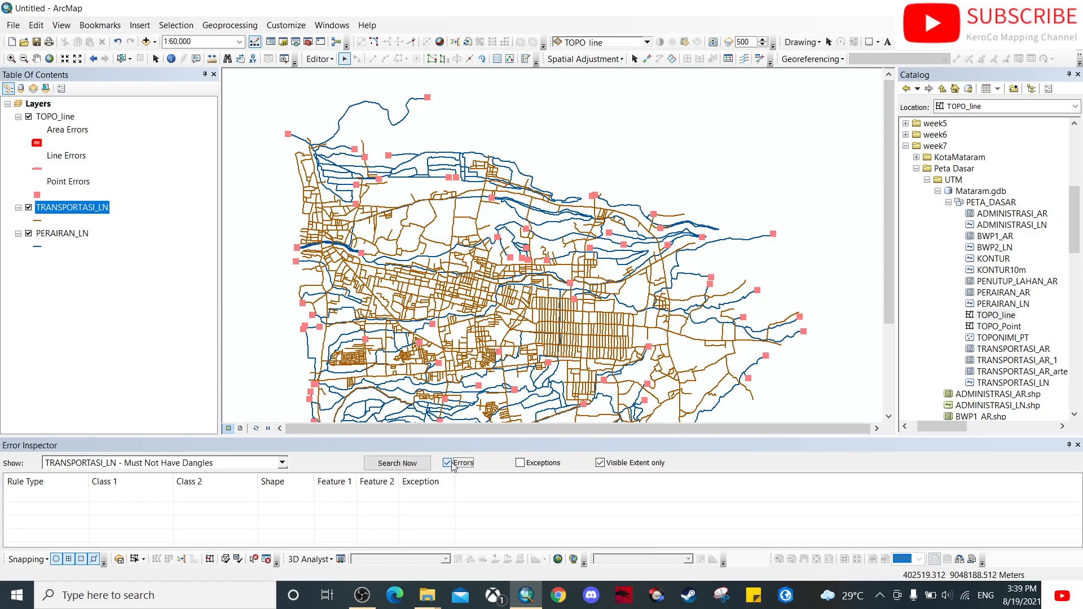
click(520, 463)
click(398, 464)
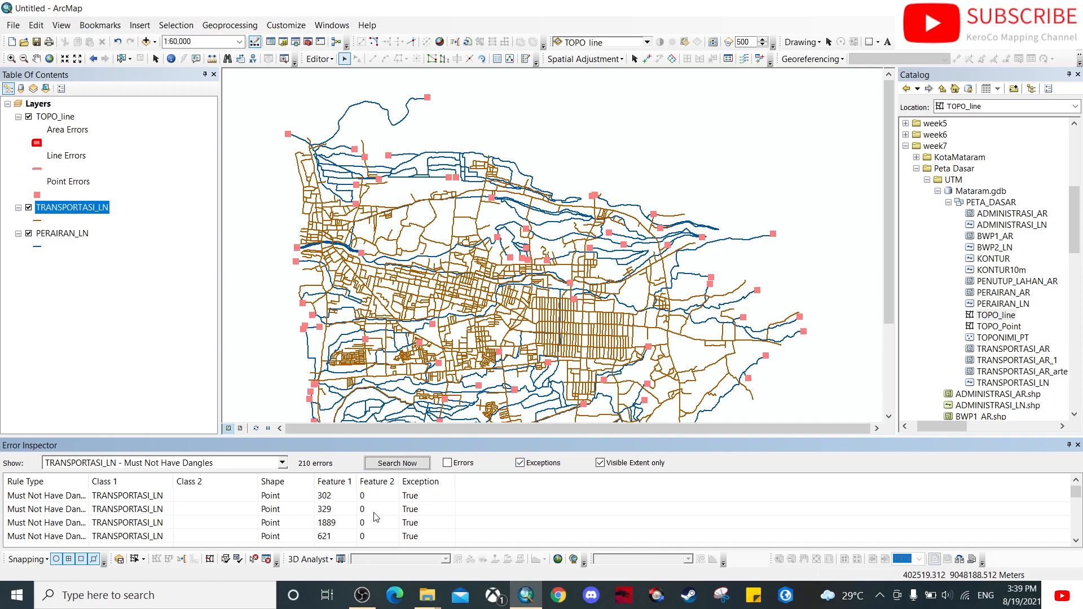
Set the search back to errors without exceptions and search again for TRANSPORTASI_LN dangles.
click(520, 462)
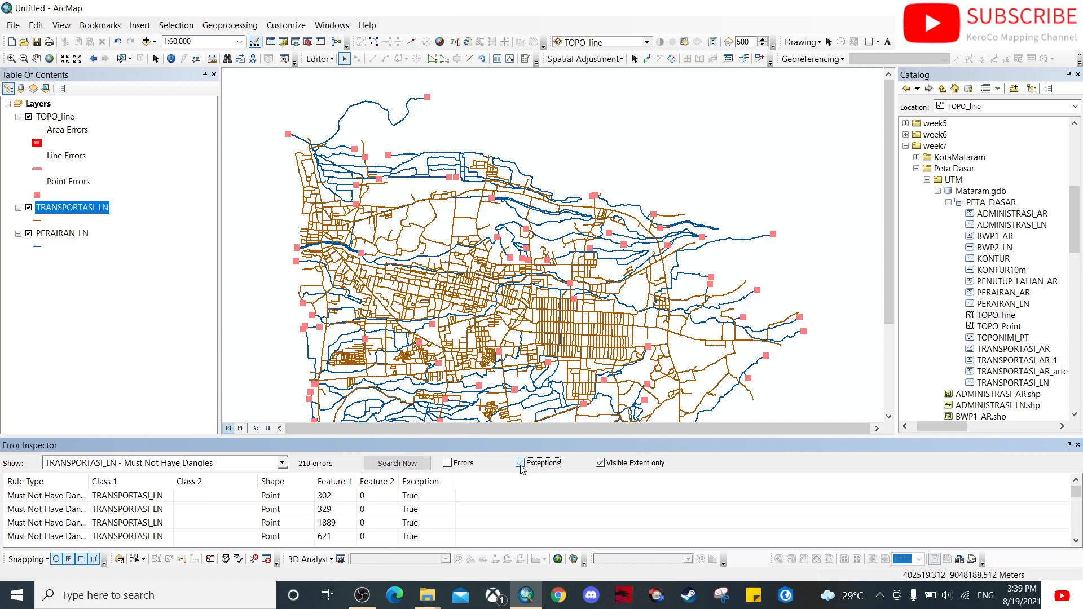
click(447, 462)
click(398, 463)
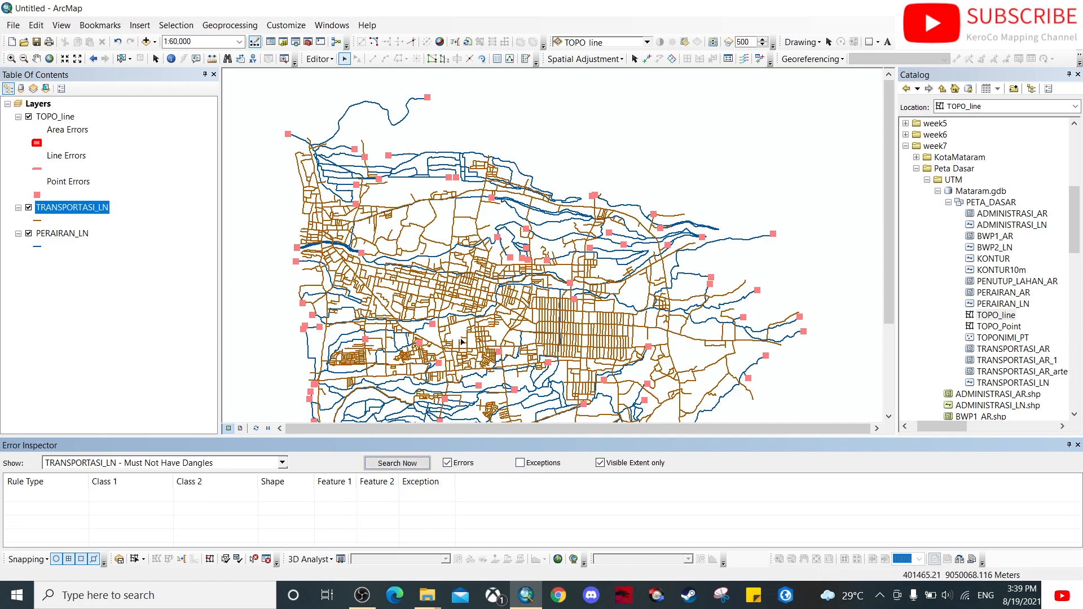
drag(428, 365, 481, 298)
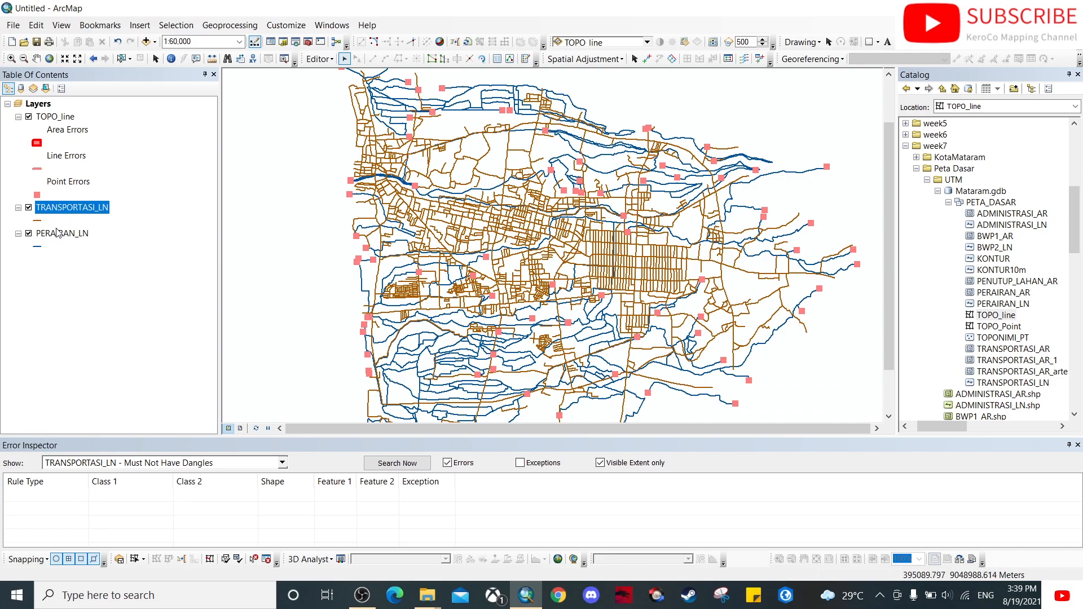
click(58, 234)
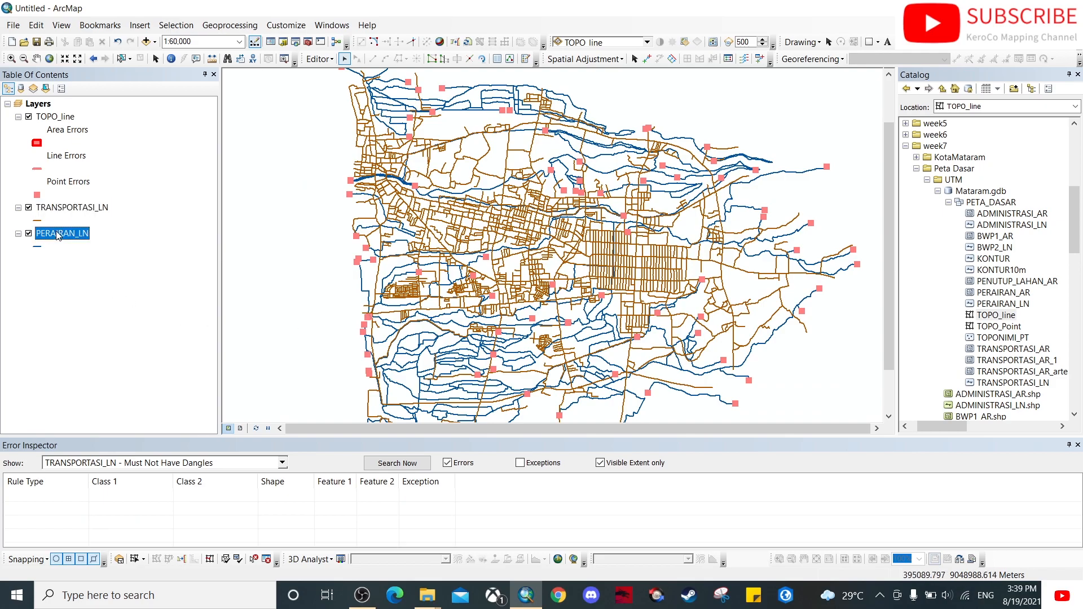
click(74, 208)
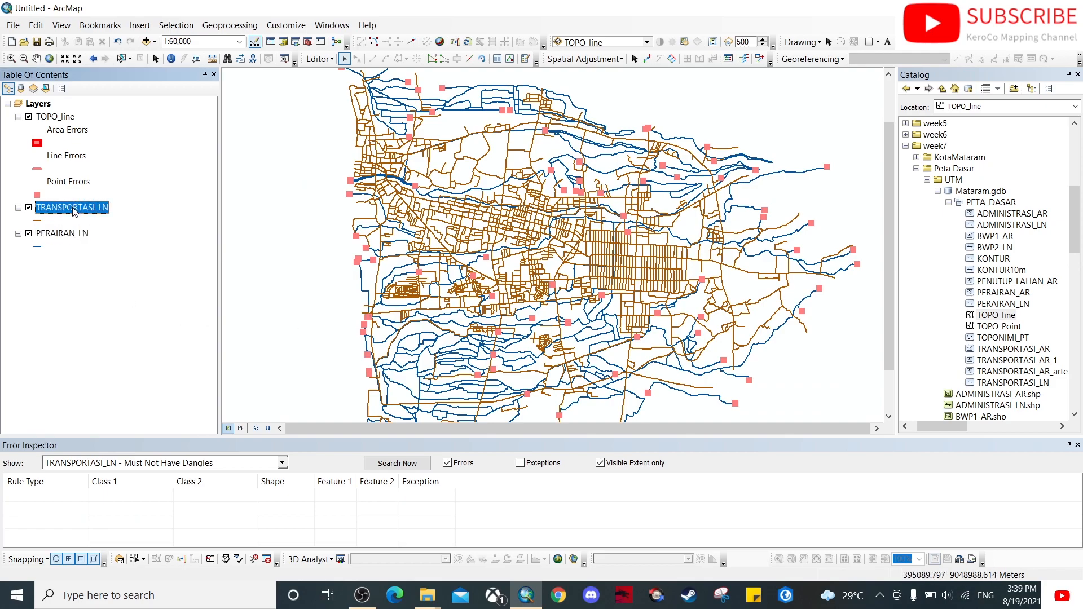
click(287, 463)
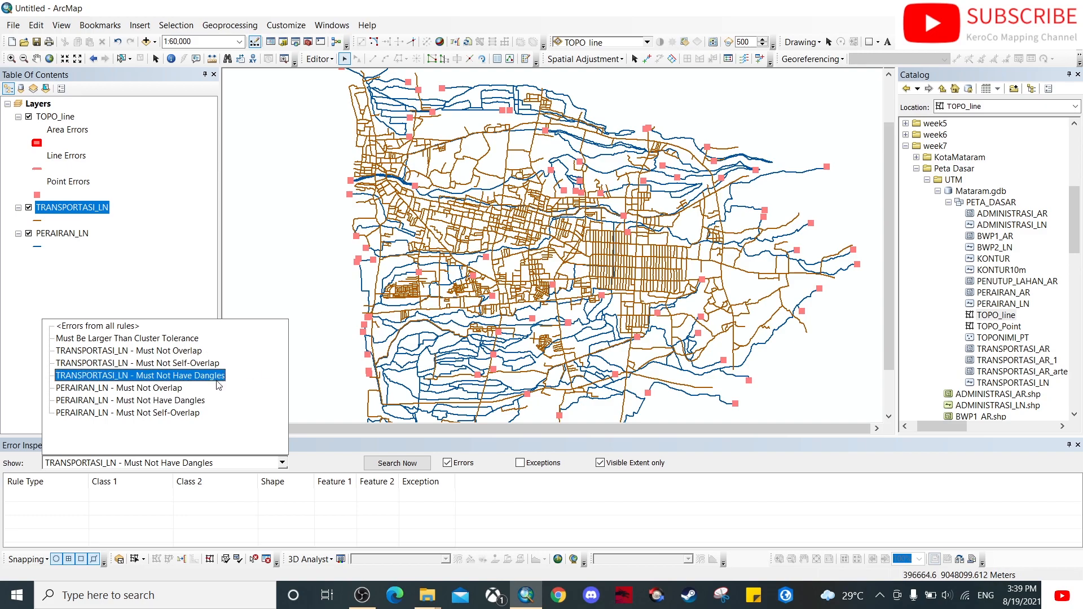
click(197, 261)
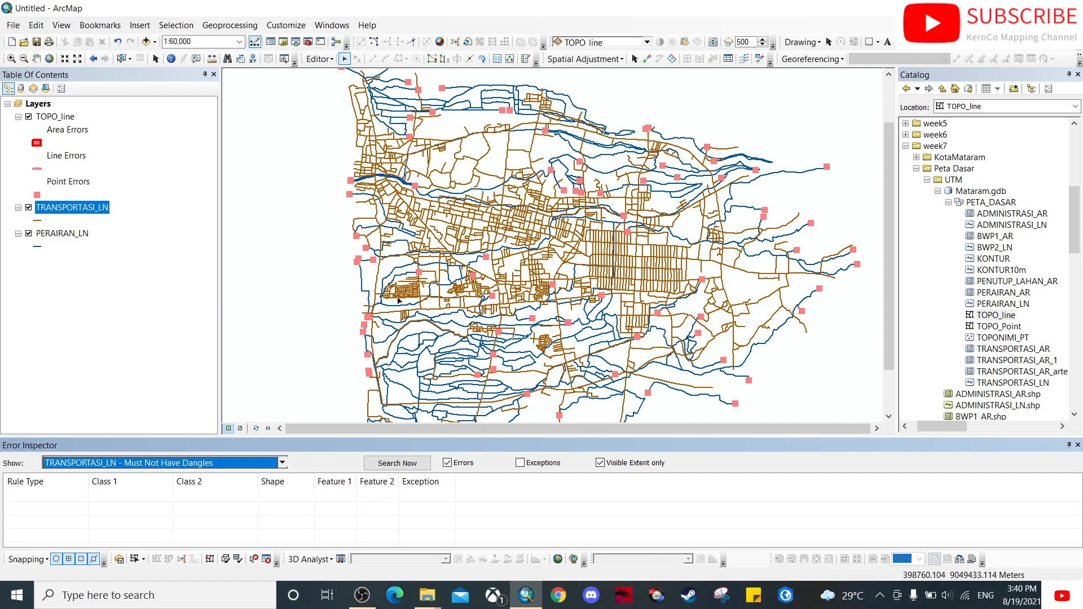
Validate the topology in the full network extent and search for TRANSPORTASI_LN - Must Not Overlap errors.
scroll(401, 307, up, 2)
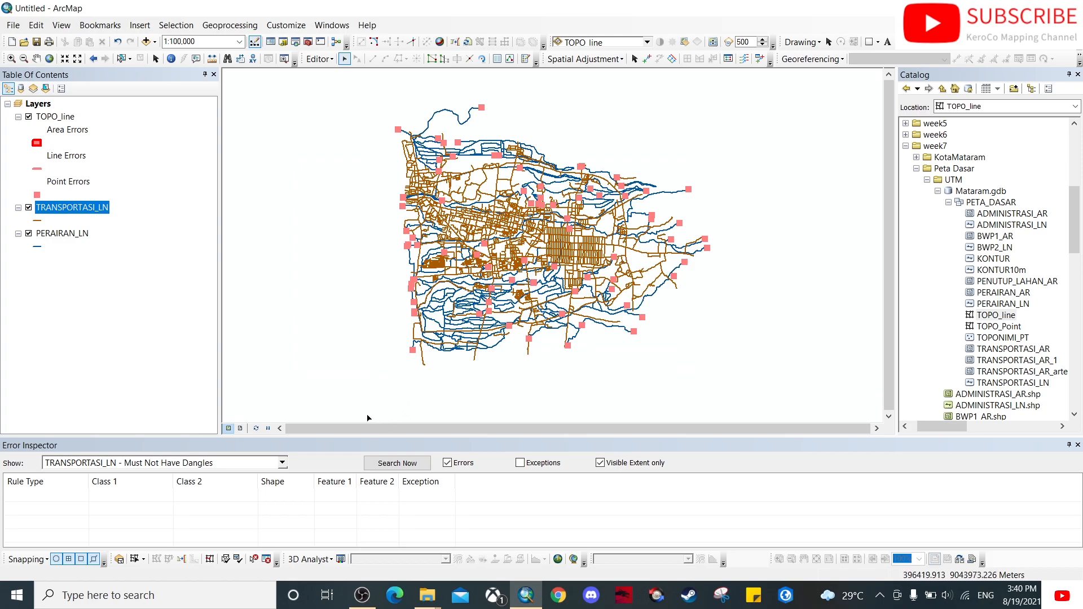
click(239, 559)
click(281, 462)
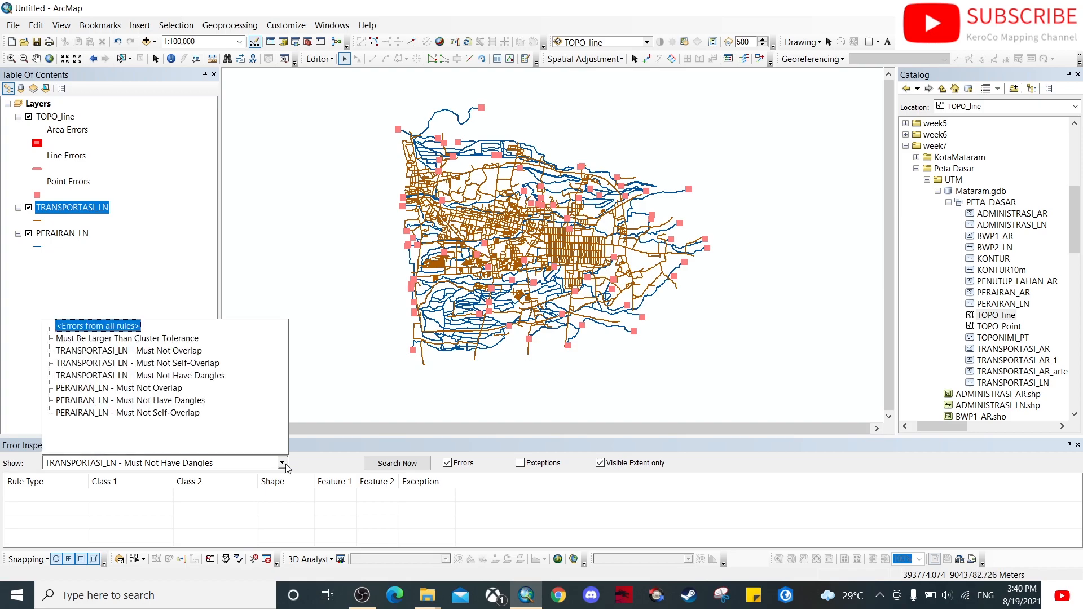
click(190, 355)
click(393, 464)
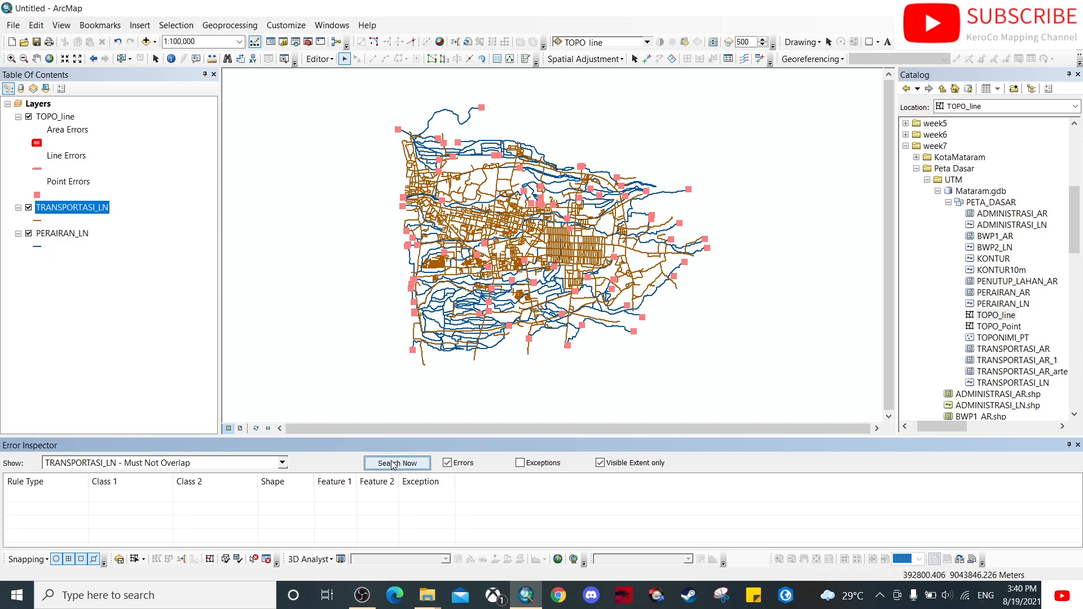
Search the same extent for TRANSPORTASI_LN - Must Not Self-Overlap errors.
click(282, 462)
click(169, 363)
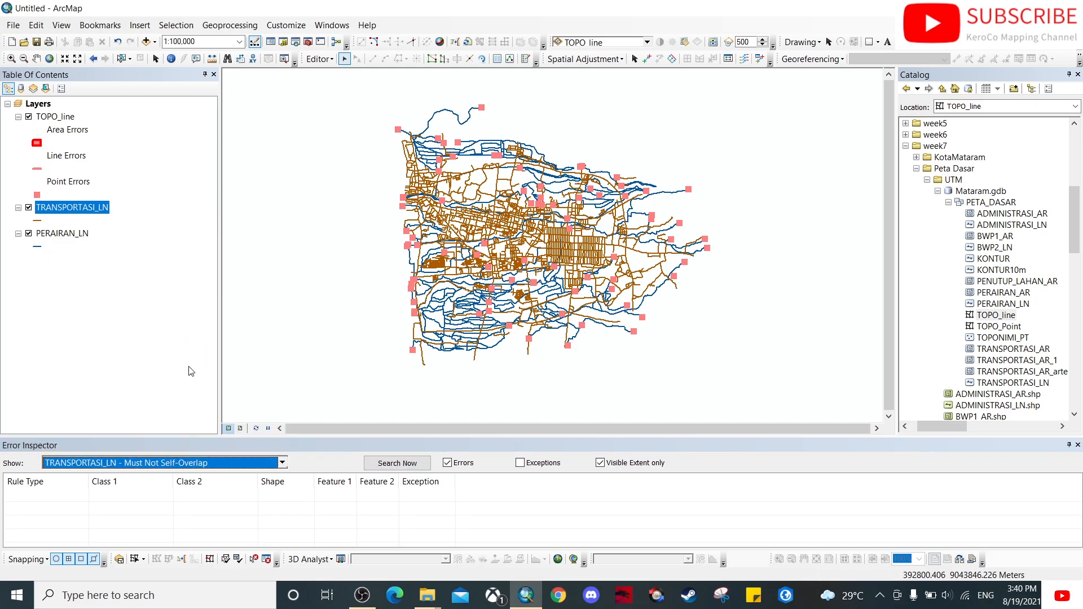
click(395, 463)
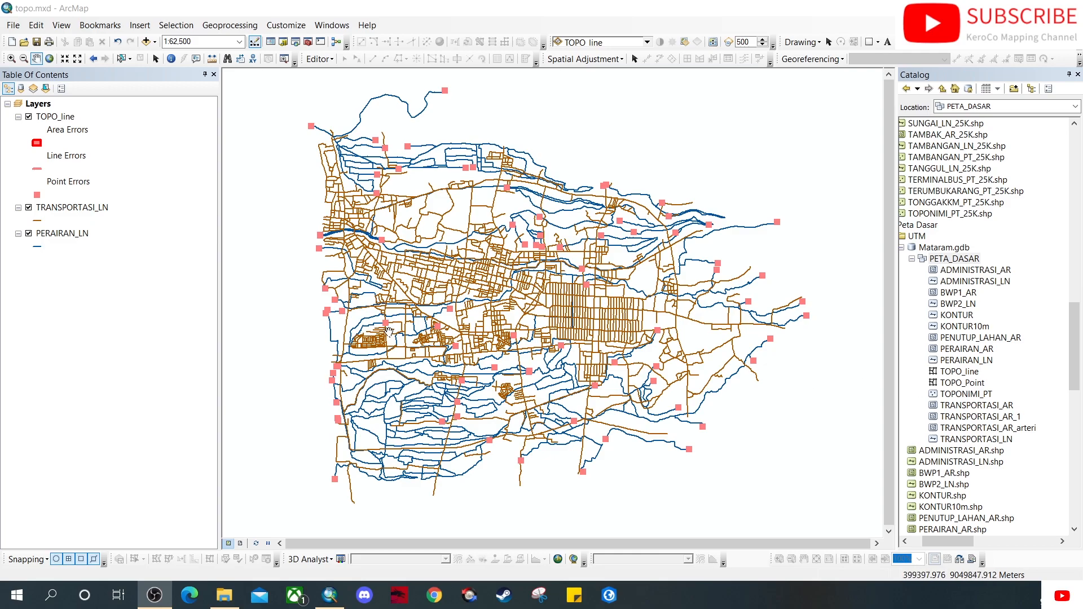
Remove the TOPO_line, TRANSPORTASI_LN and PERAIRAN_LN layers from the map.
click(62, 118)
shift+click(63, 235)
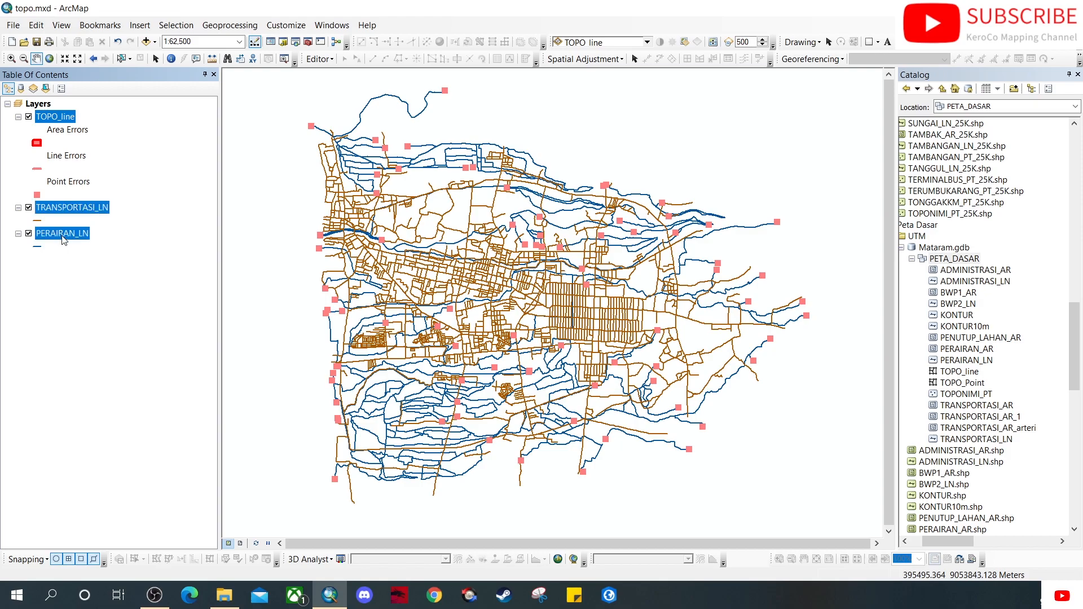
right_click(63, 240)
click(84, 258)
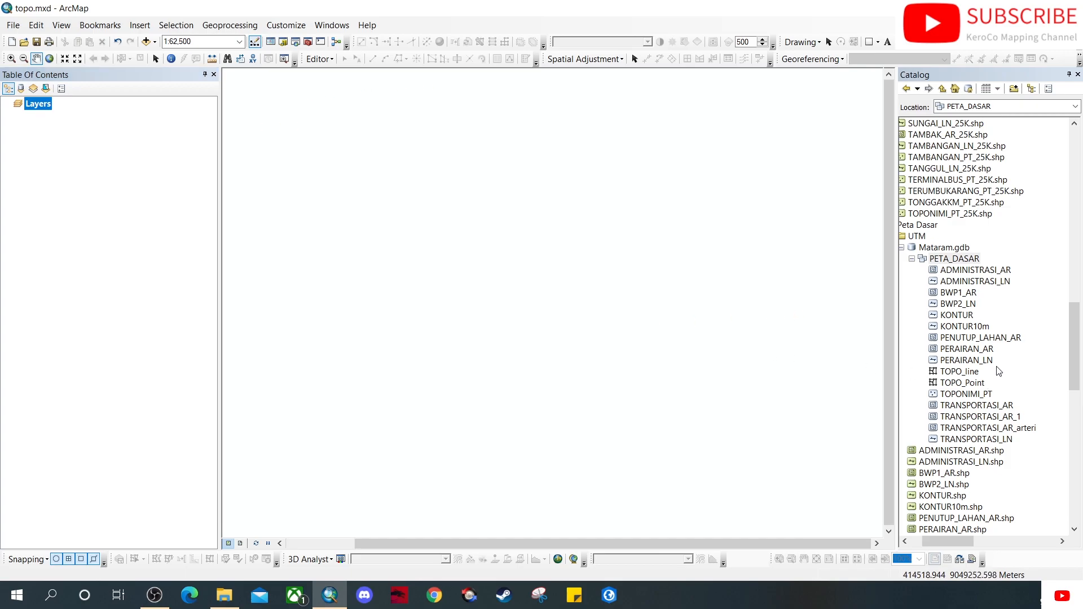
Review the area feature classes ADMINISTRASI_AR, PENUTUP_LAHAN_AR, PERAIRAN_AR and TRANSPORTASI_AR in the PETA_DASAR dataset.
click(1013, 340)
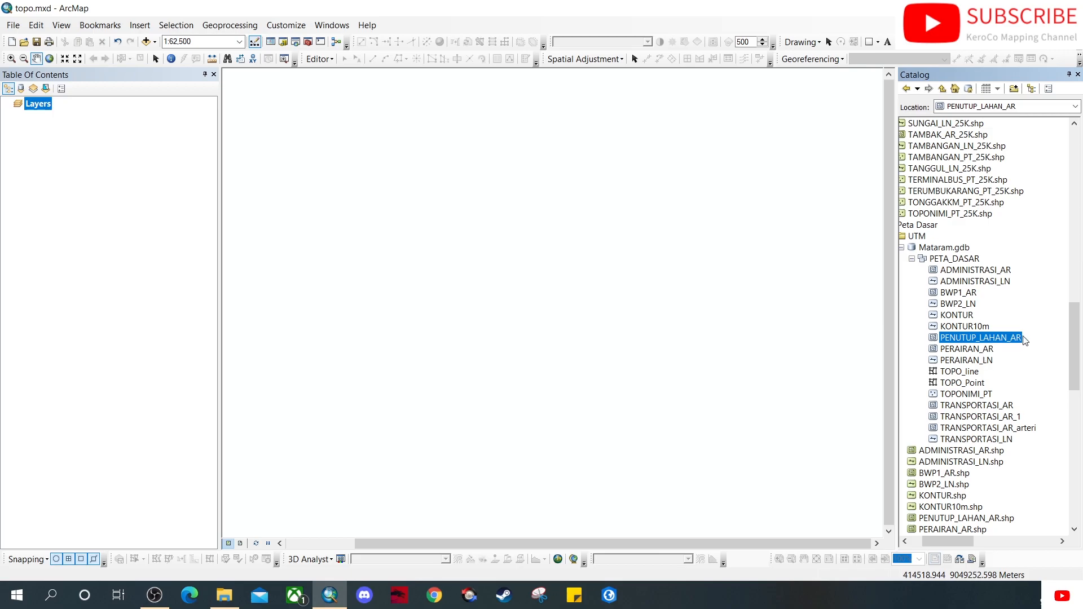
click(977, 349)
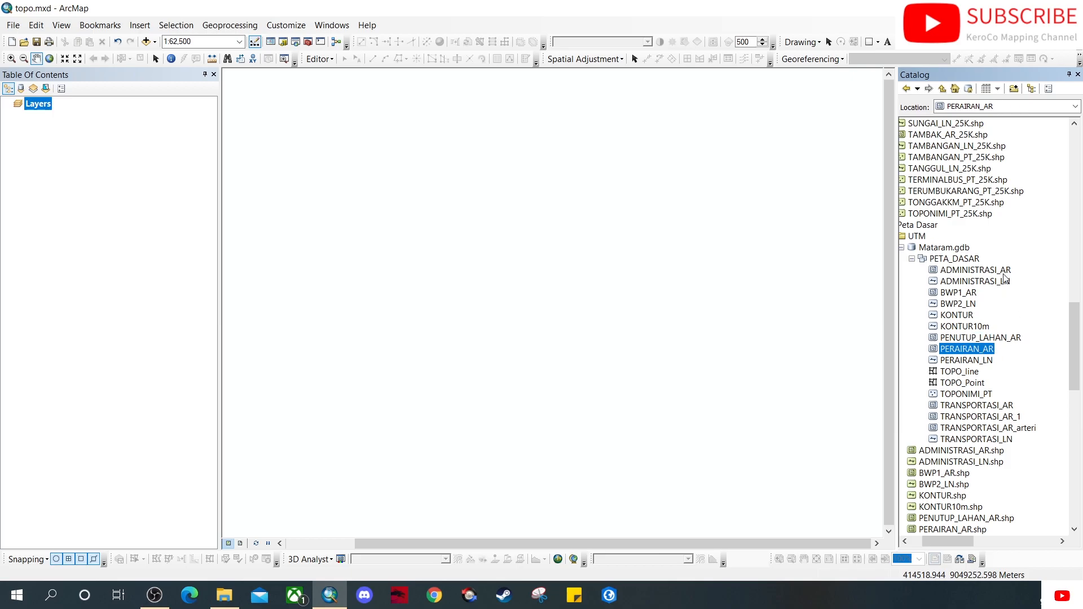
click(1002, 271)
click(1005, 340)
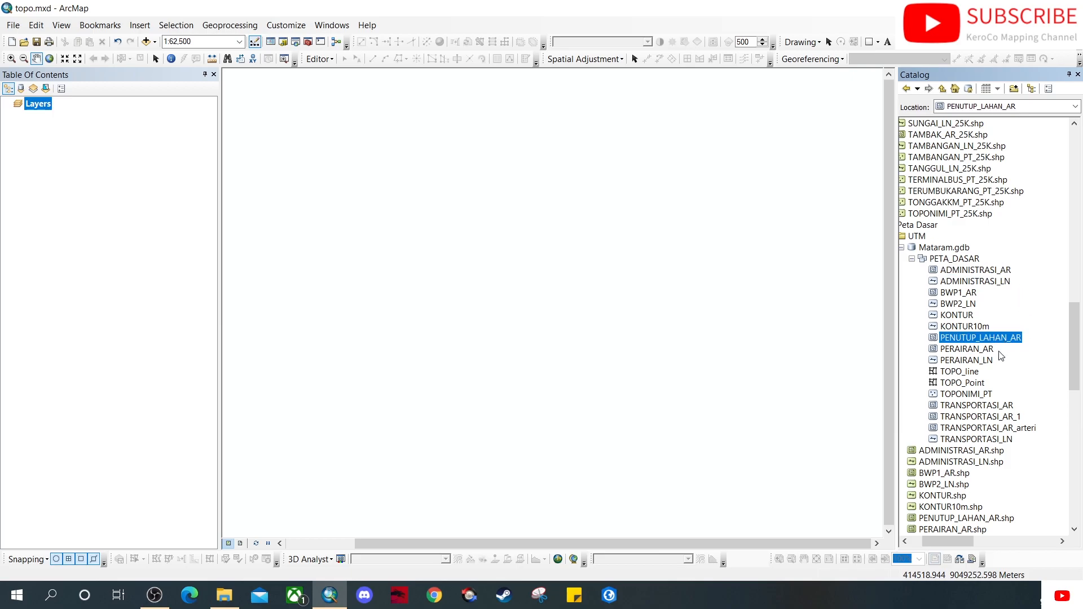
click(984, 350)
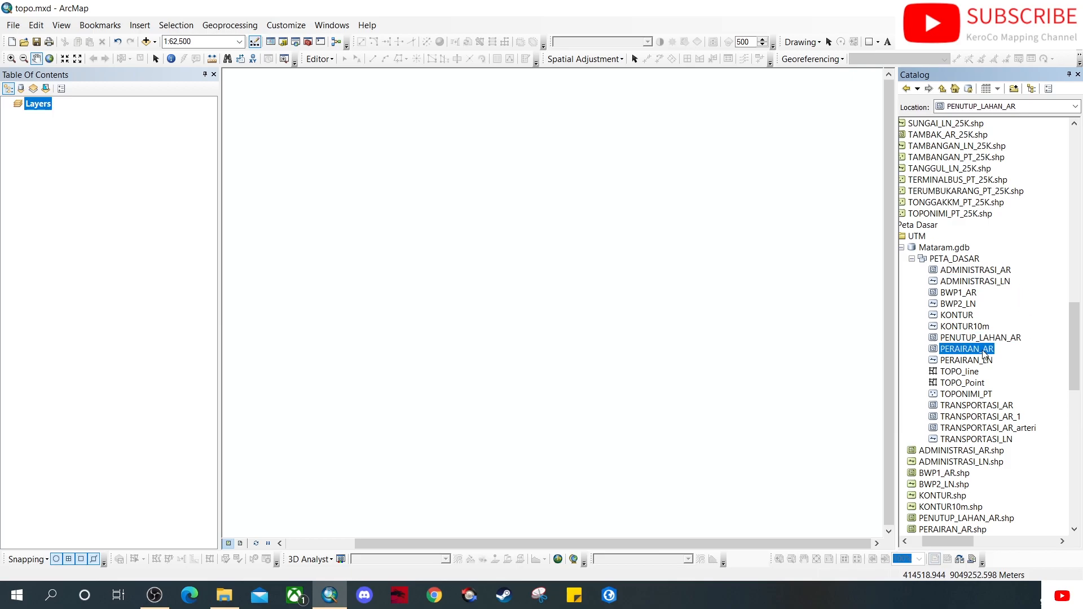
click(1008, 406)
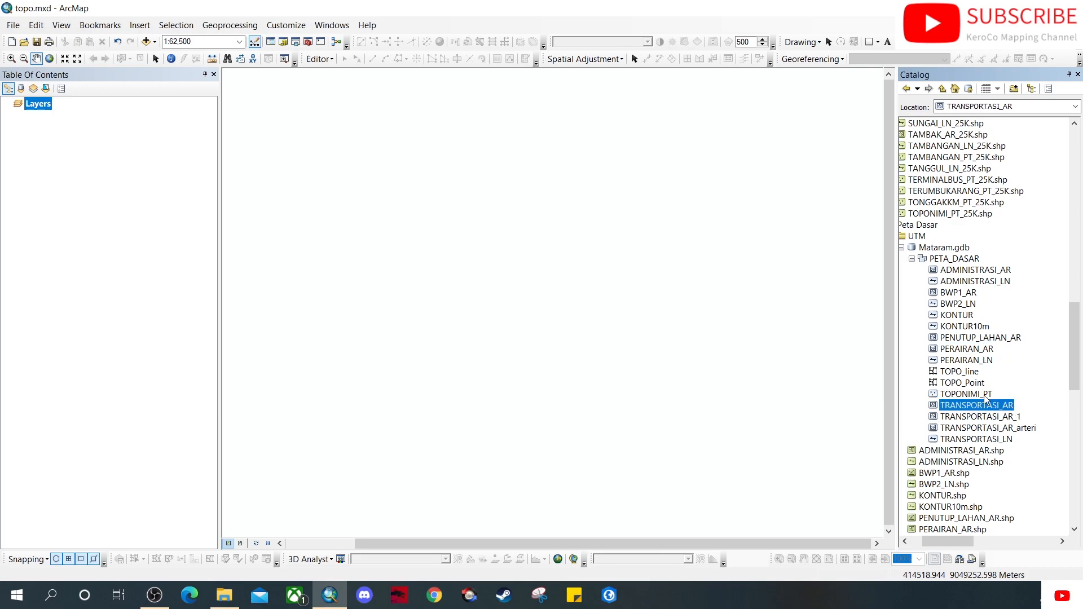
click(981, 340)
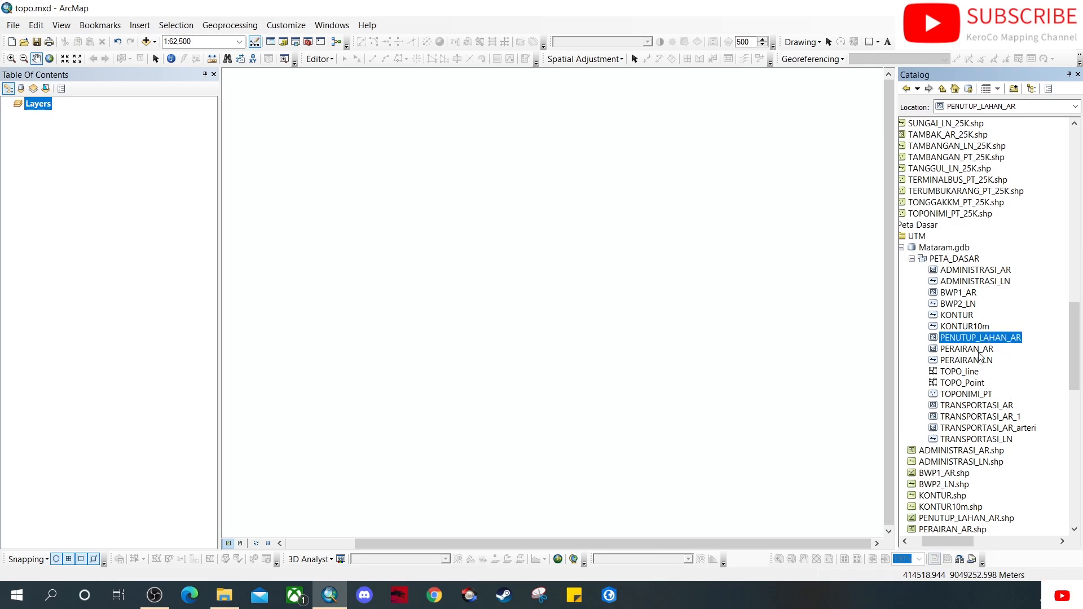
Start a new topology in the PETA_DASAR dataset and name it TOPO_area.
click(965, 259)
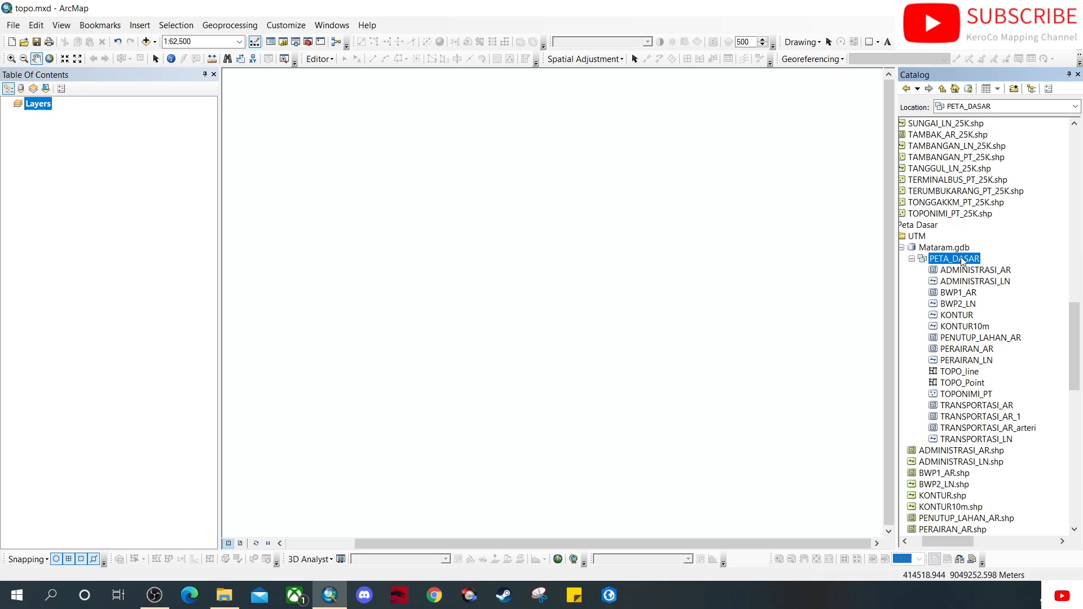
right_click(961, 260)
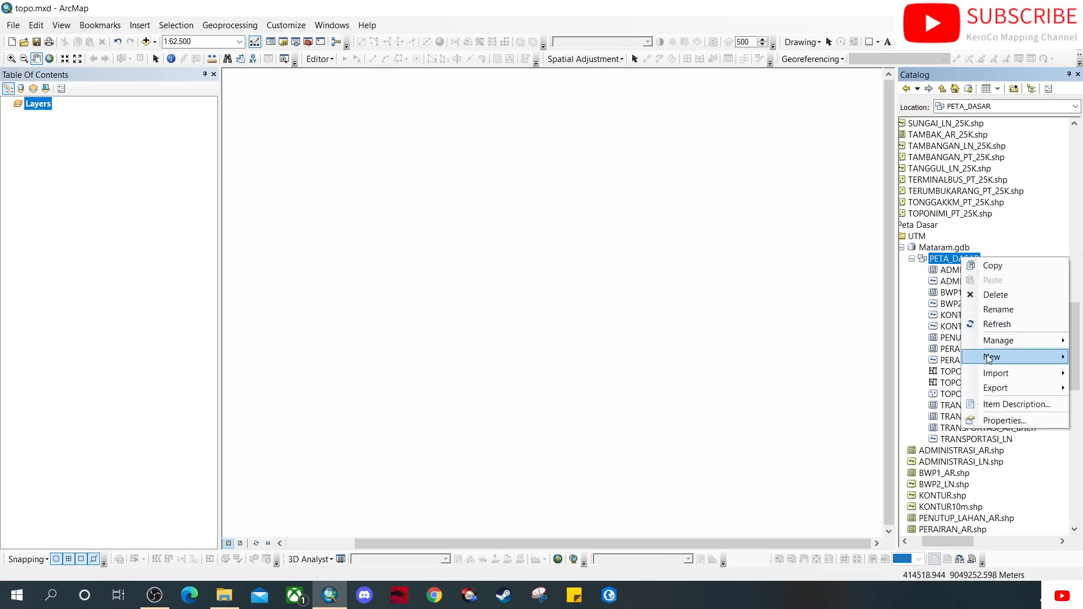
mouse_move(989, 357)
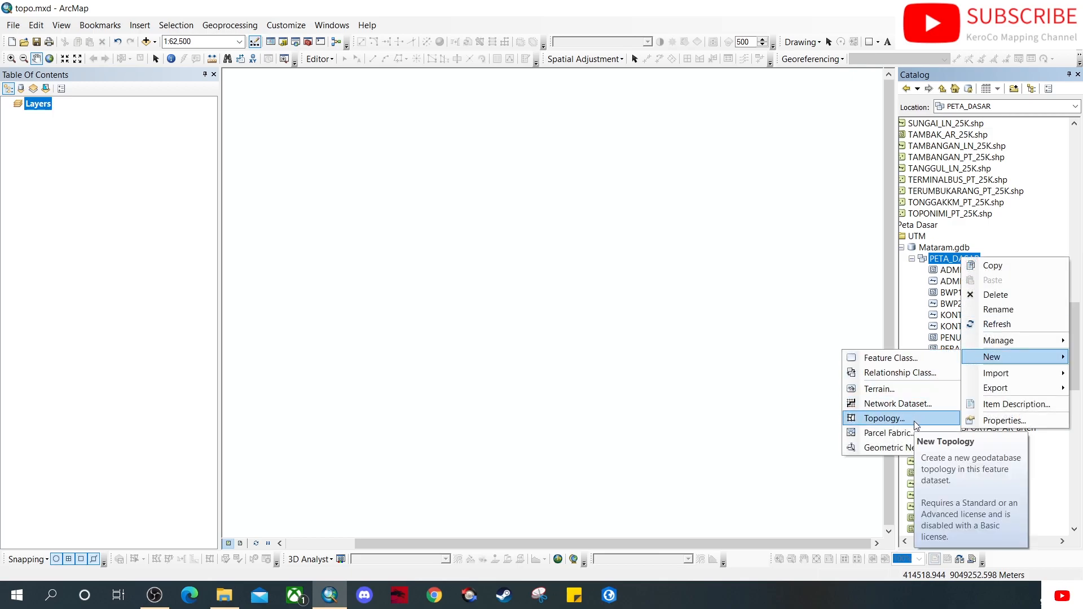
click(871, 418)
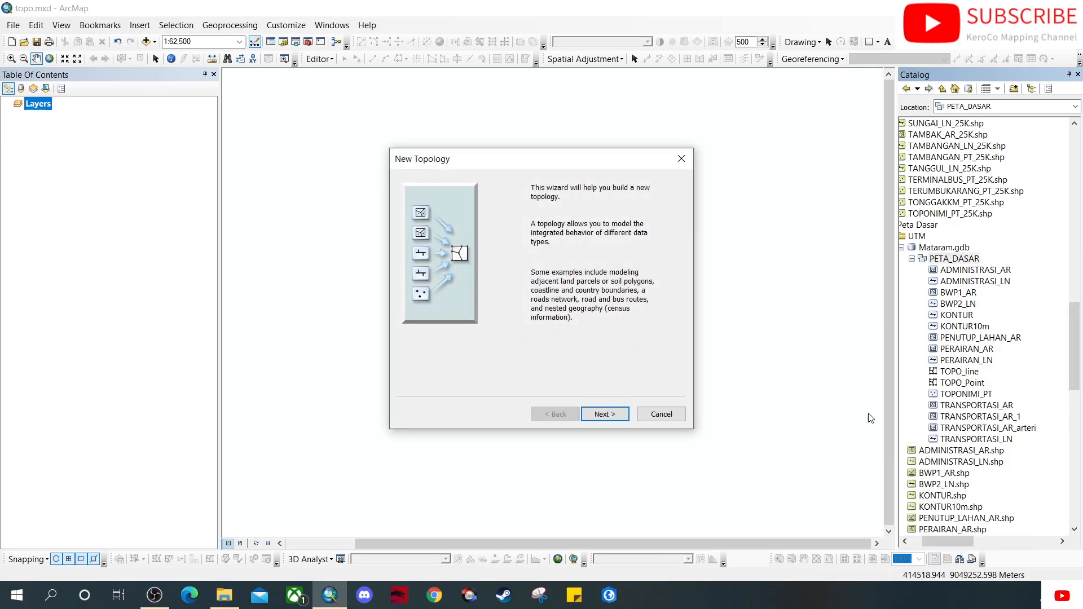
click(604, 414)
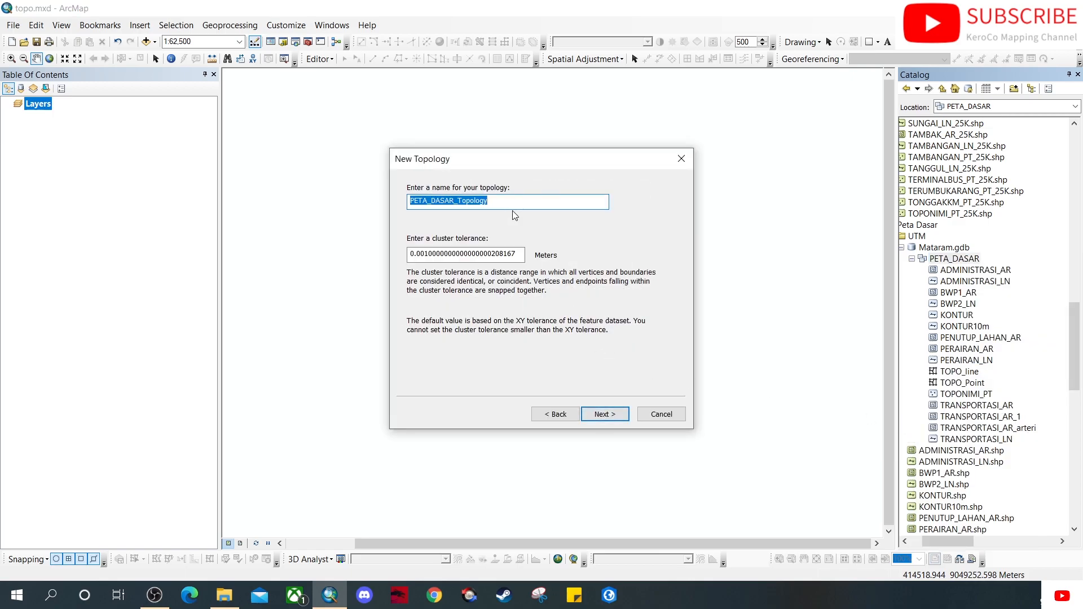
text(TOPO)
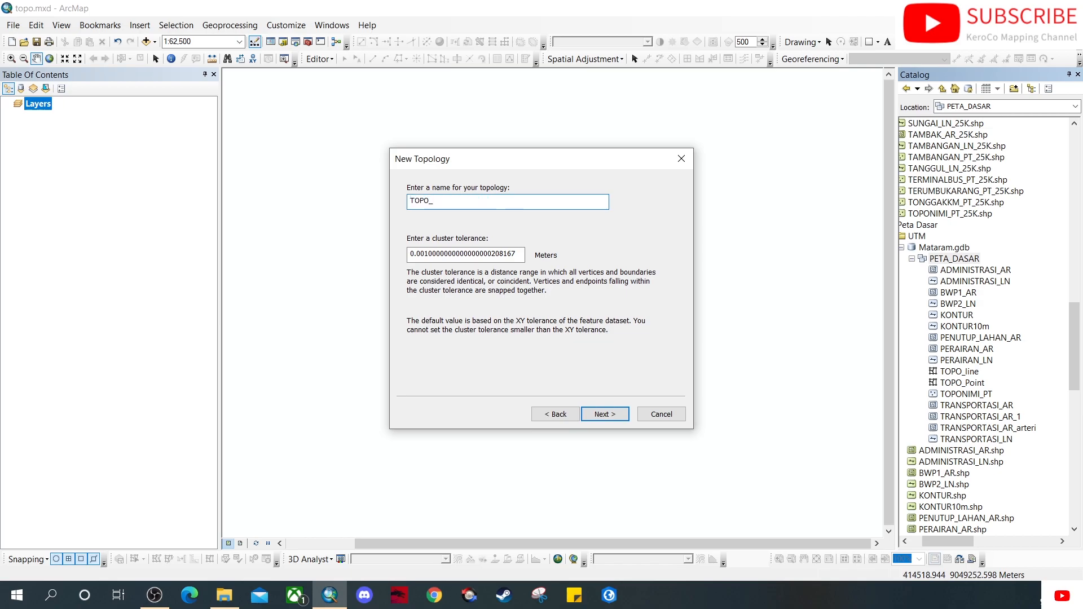
text(_area)
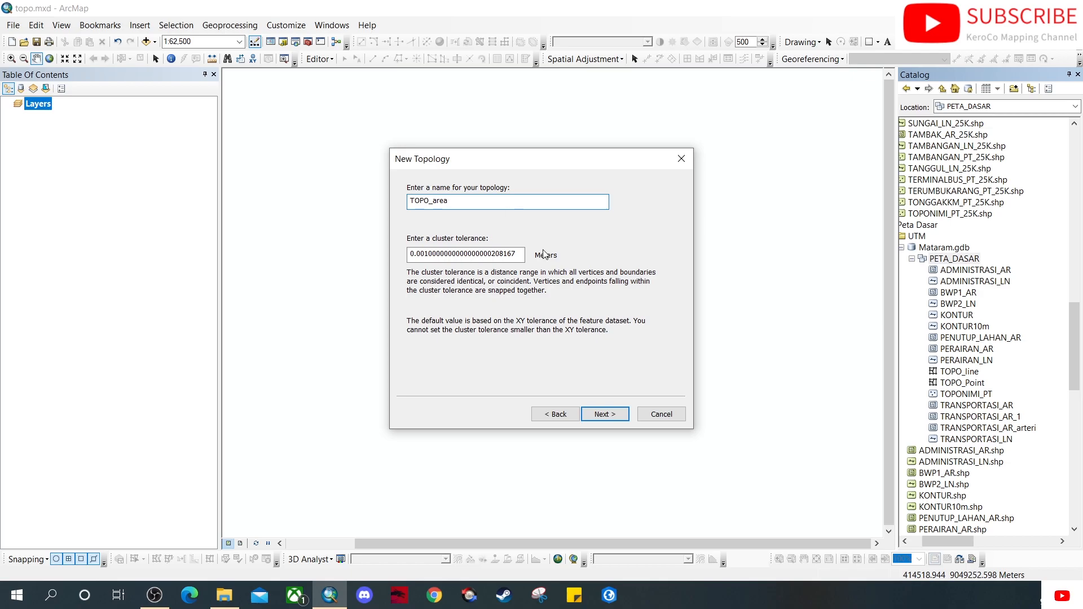
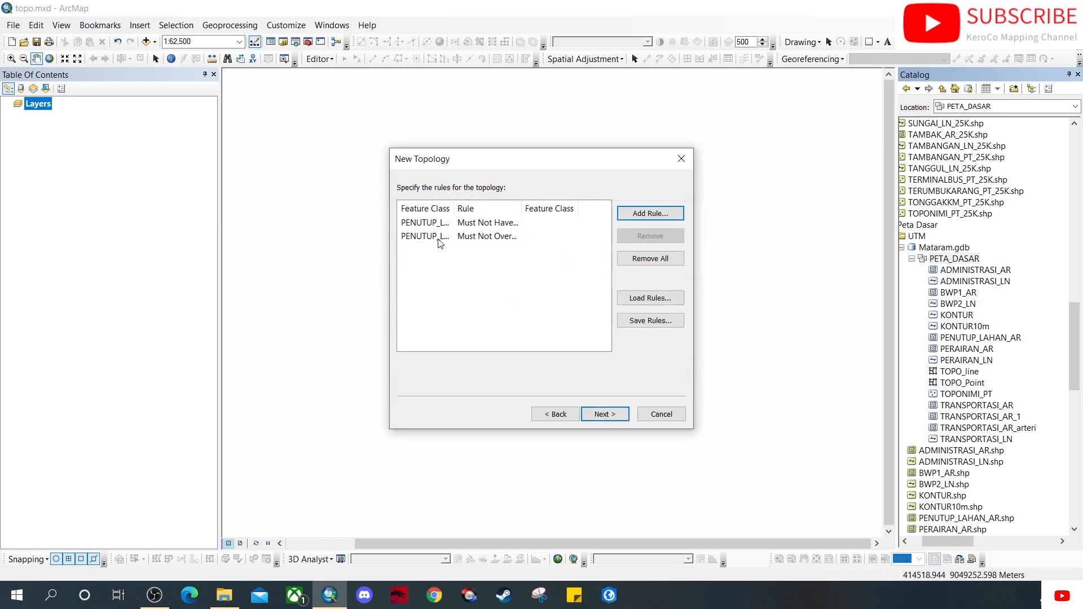
Create the topology with the gap and overlap rules for PENUTUP_LAHAN_AR and validate it.
click(614, 417)
click(613, 416)
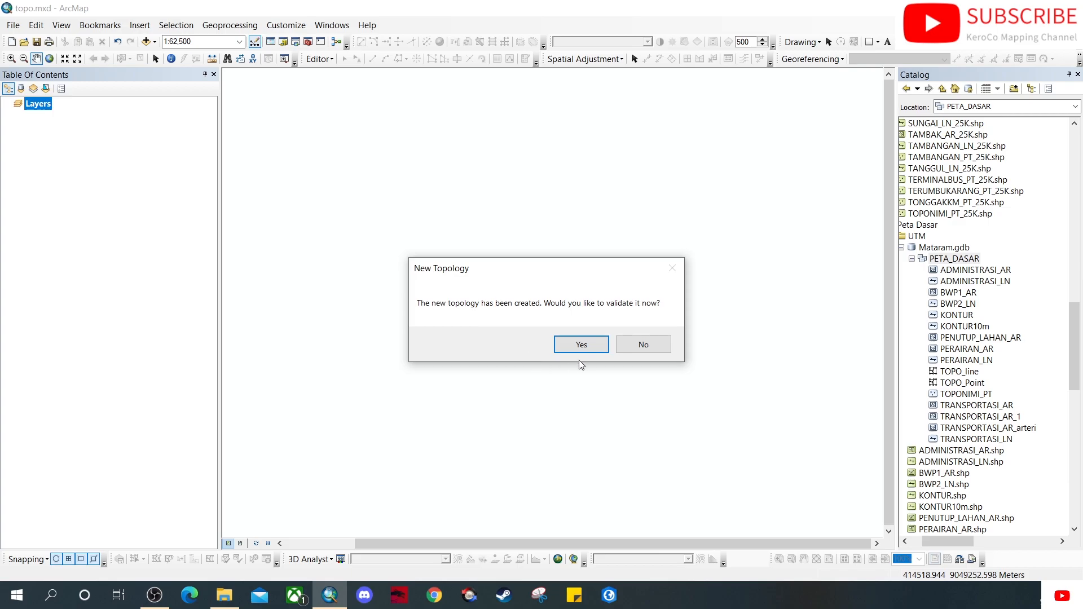
click(592, 347)
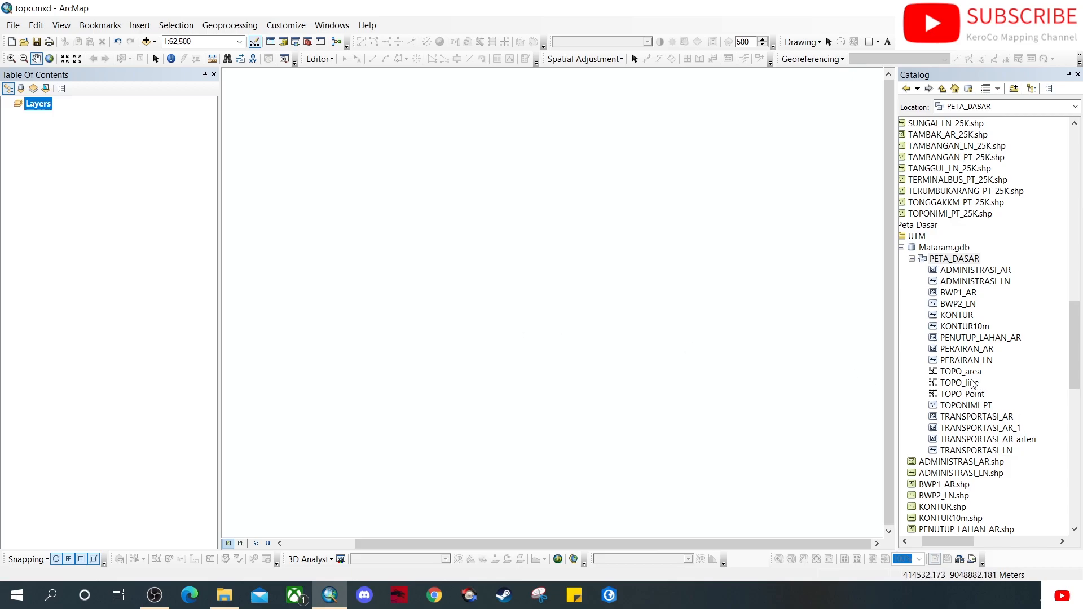
Add the TOPO_area topology to the map together with its participating feature class.
click(961, 375)
drag(966, 376, 70, 164)
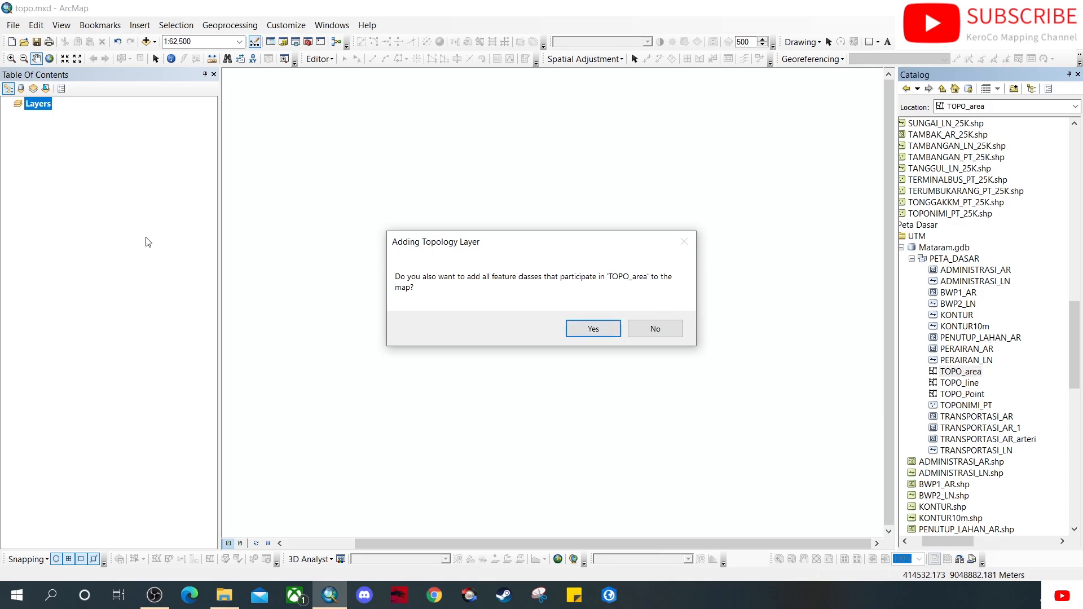
click(584, 333)
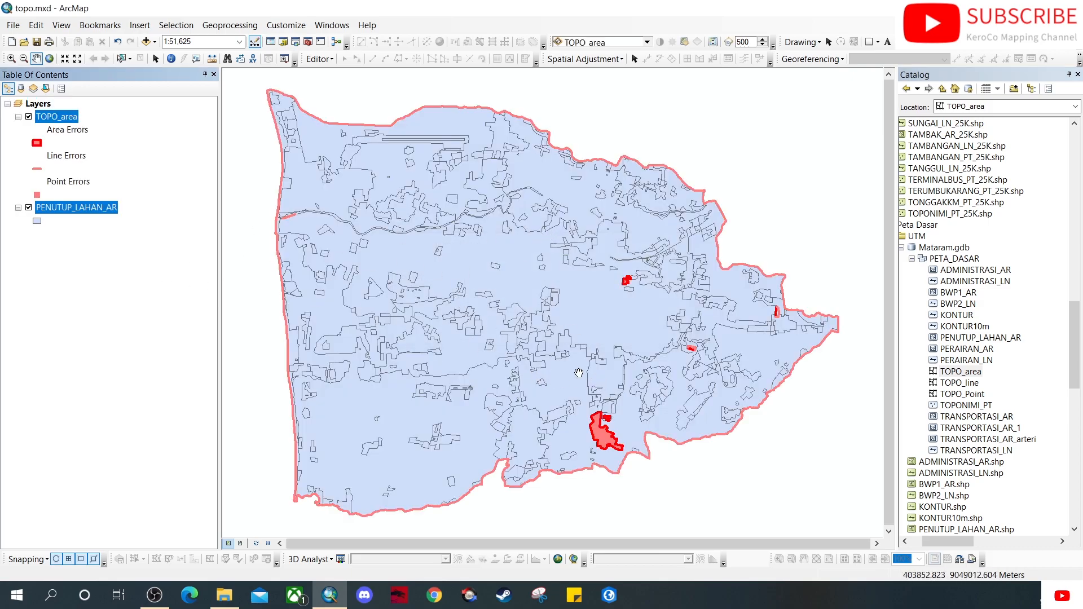
Start an edit session for the PENUTUP_LAHAN_AR layer.
scroll(474, 340, down, 1)
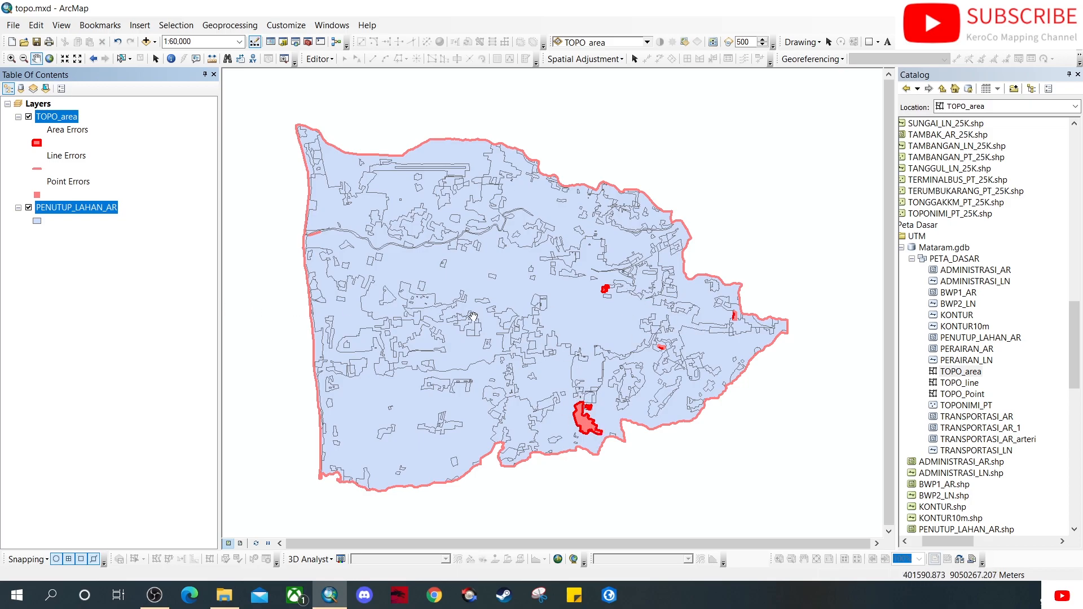
click(101, 210)
click(319, 58)
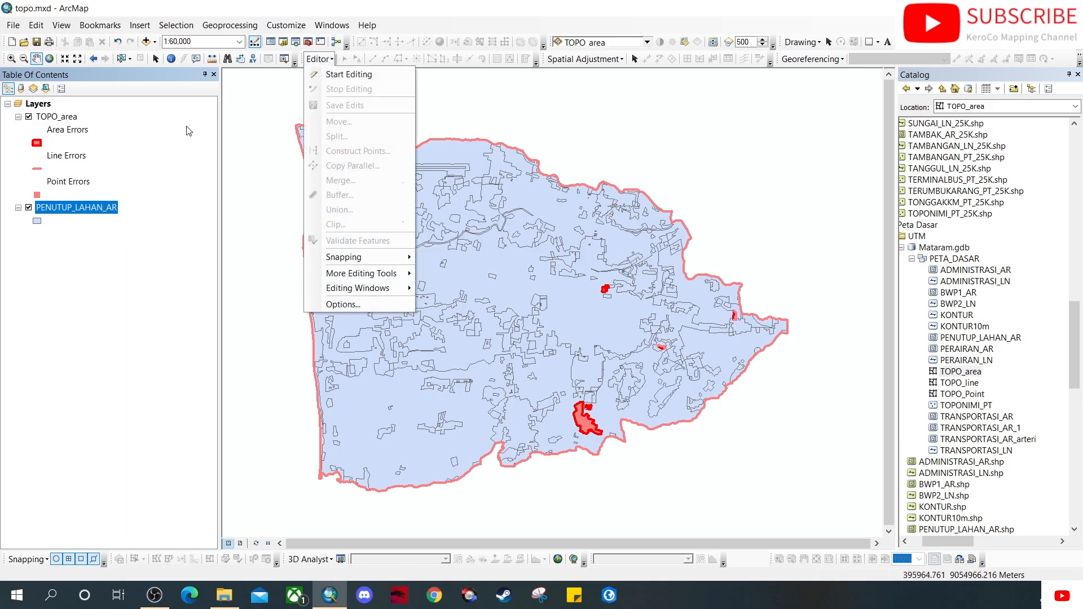
click(348, 74)
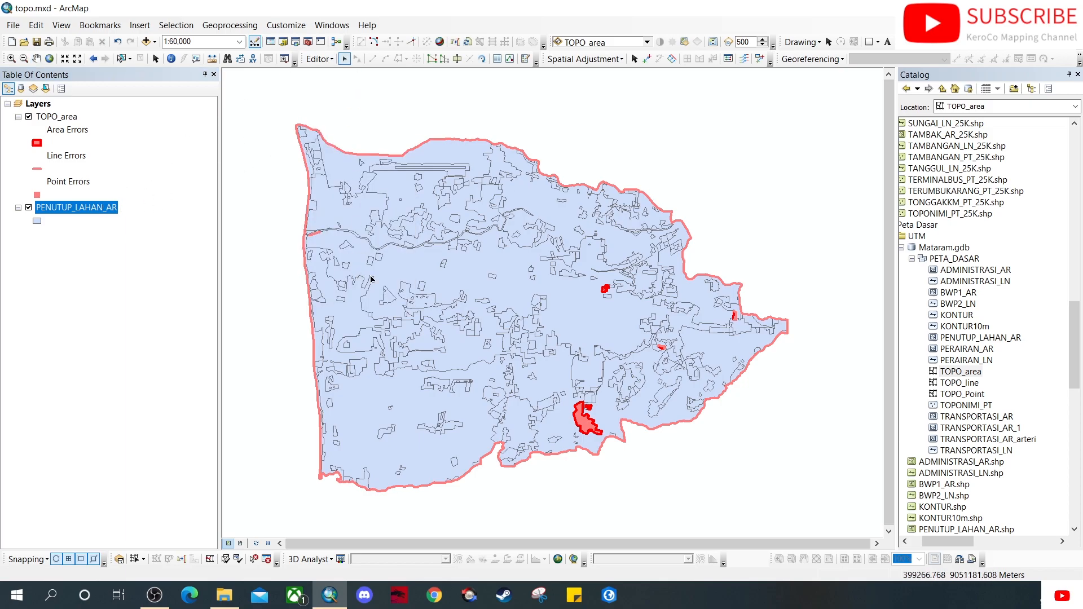
Open the Error Inspector and search for errors from all rules without limiting the search to the visible extent.
click(265, 559)
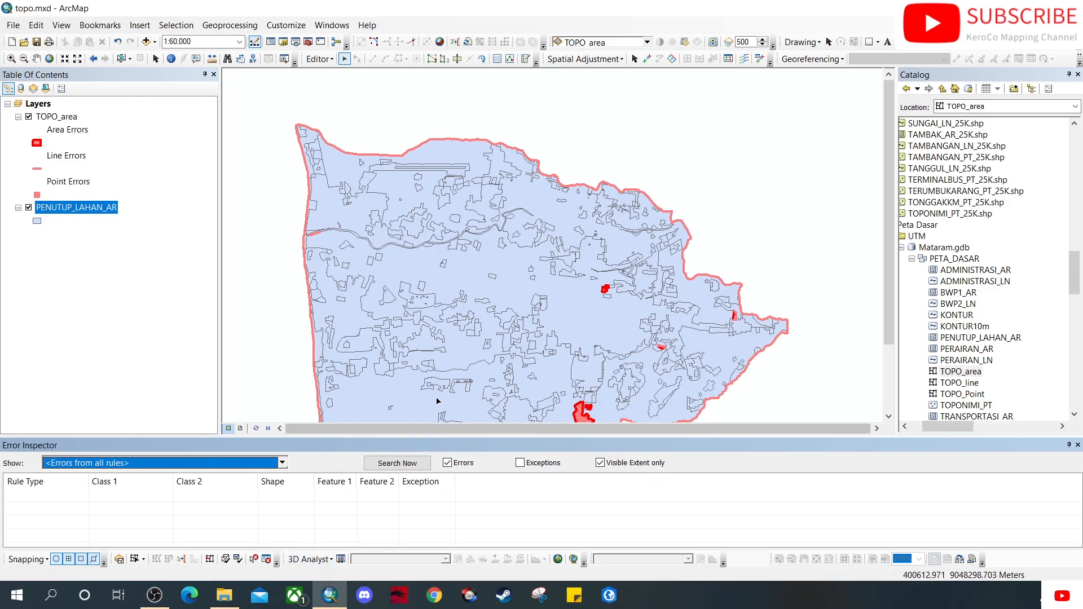
click(600, 463)
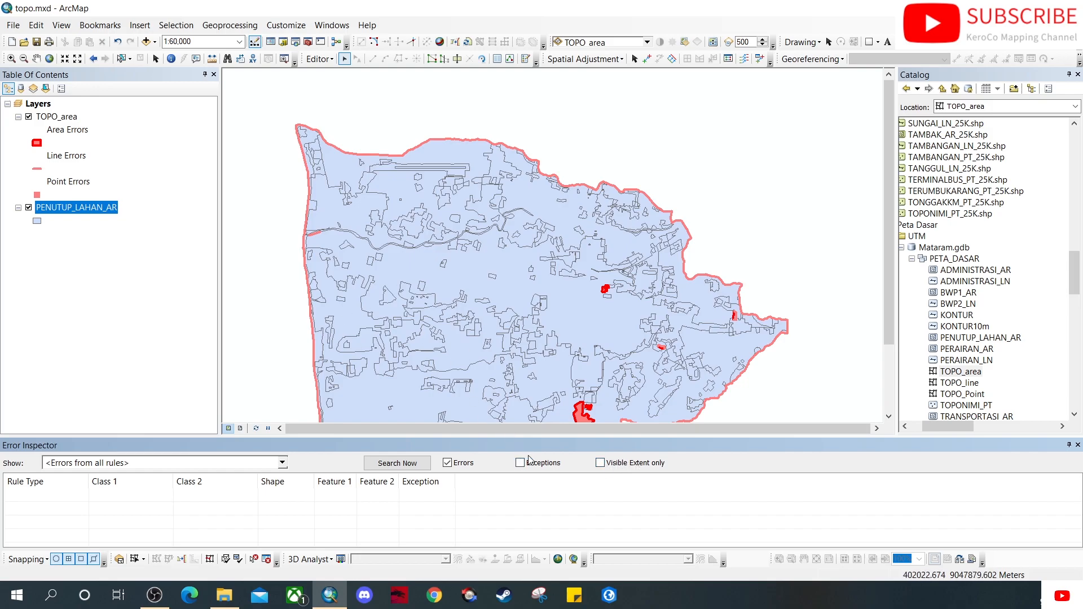
click(398, 464)
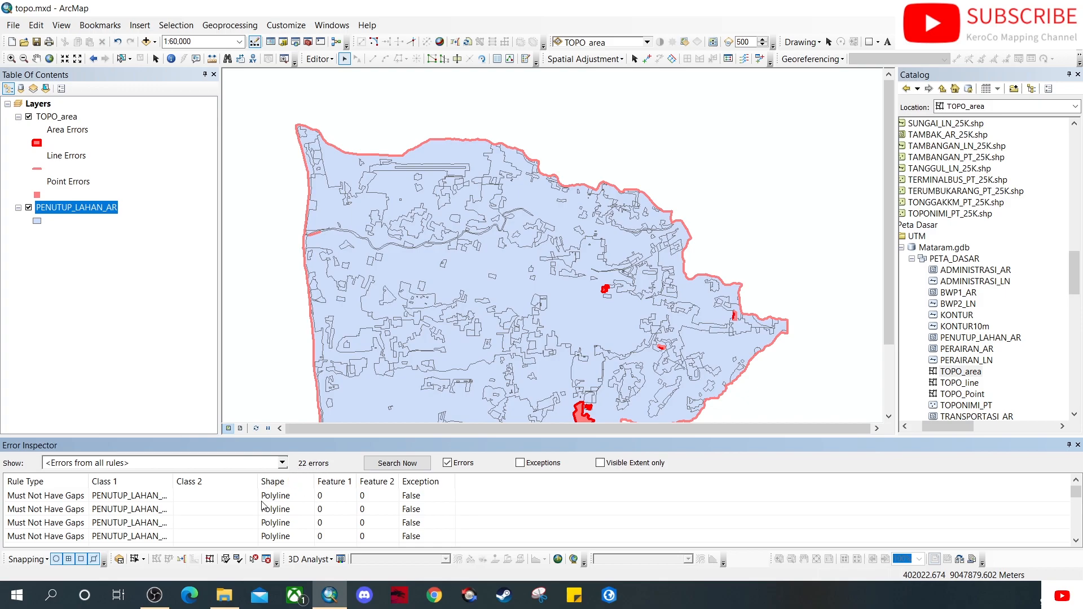
Mark the Must Not Have Gaps error along the outer boundary of PENUTUP_LAHAN_AR as an exception.
click(49, 497)
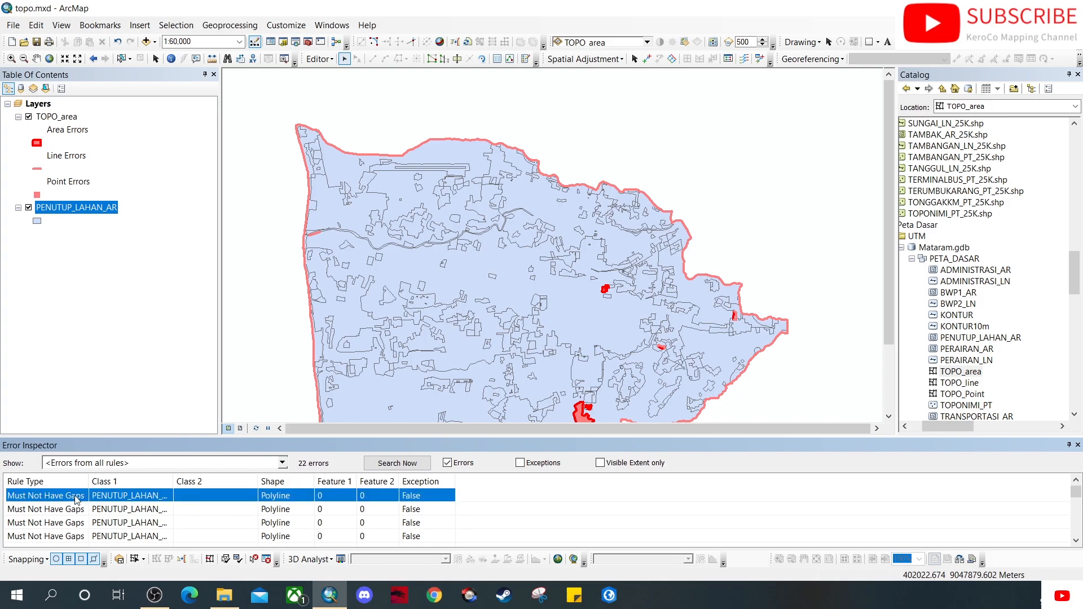
scroll(441, 299, down, 1)
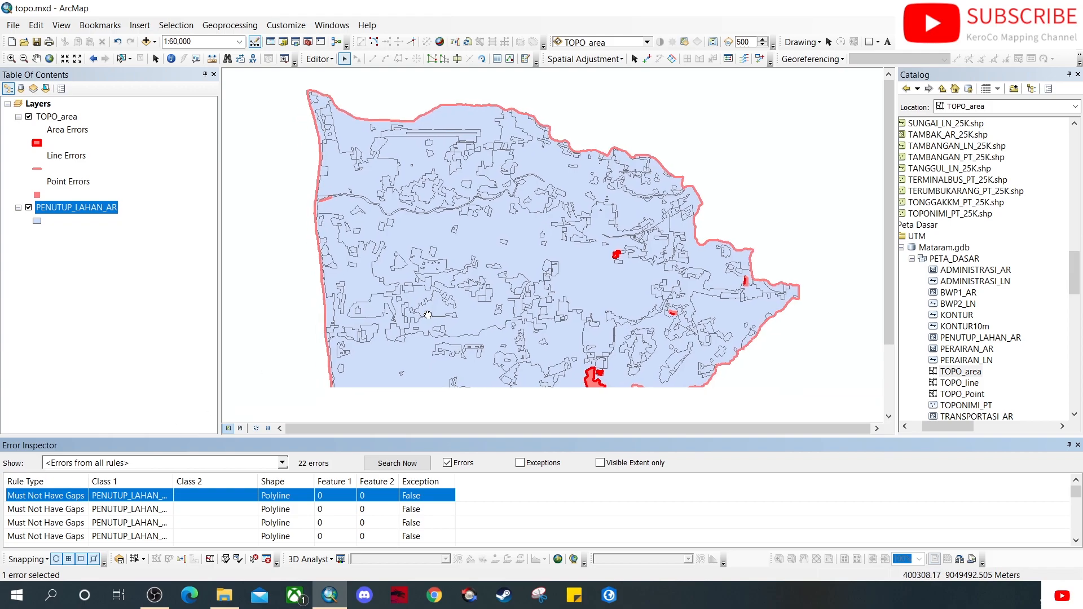
scroll(441, 299, down, 2)
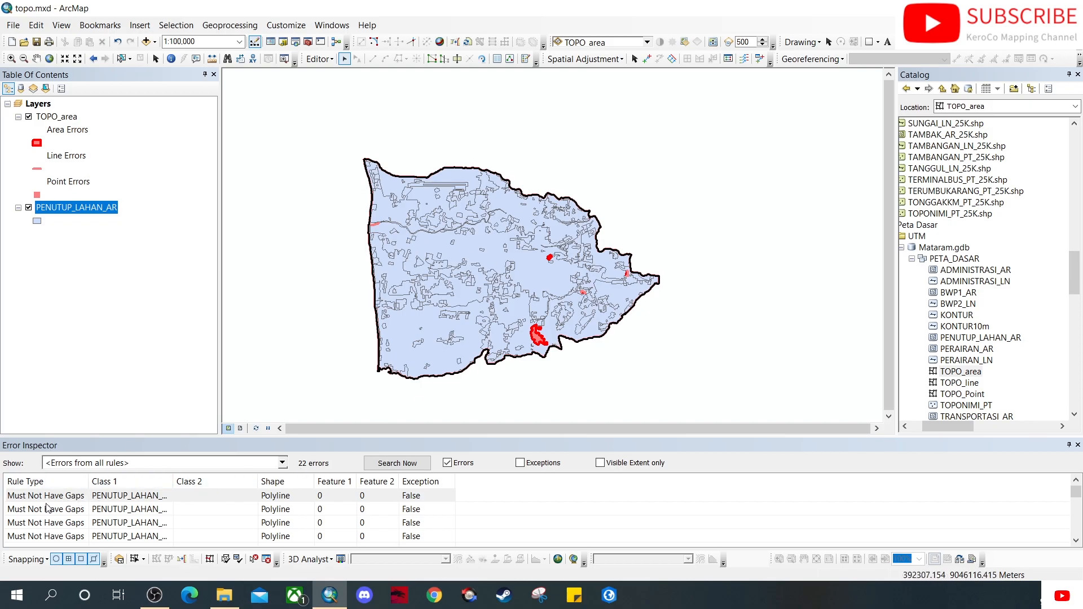
right_click(66, 497)
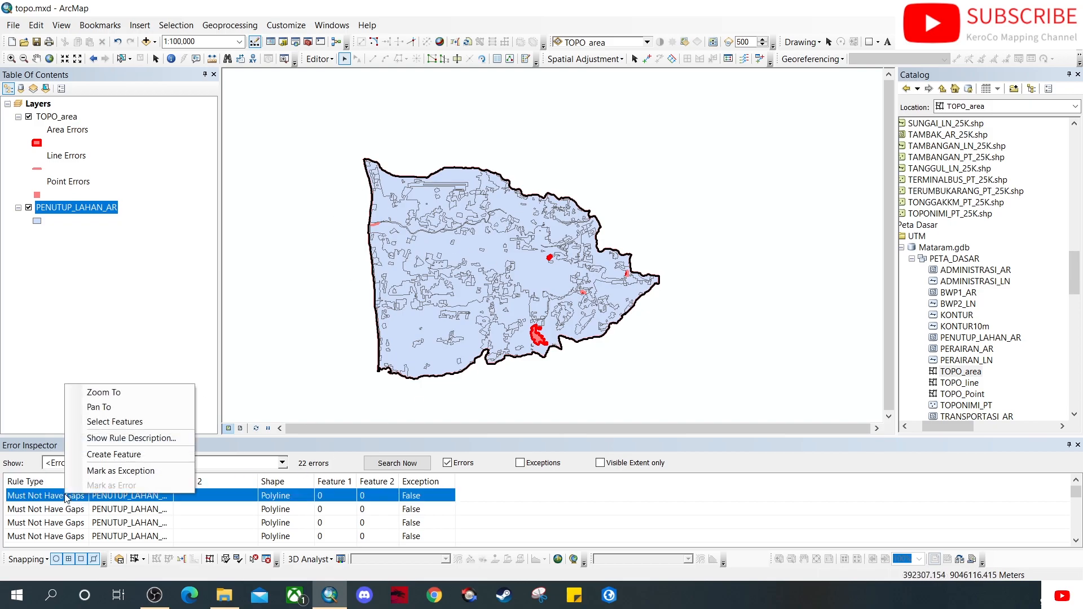
click(151, 472)
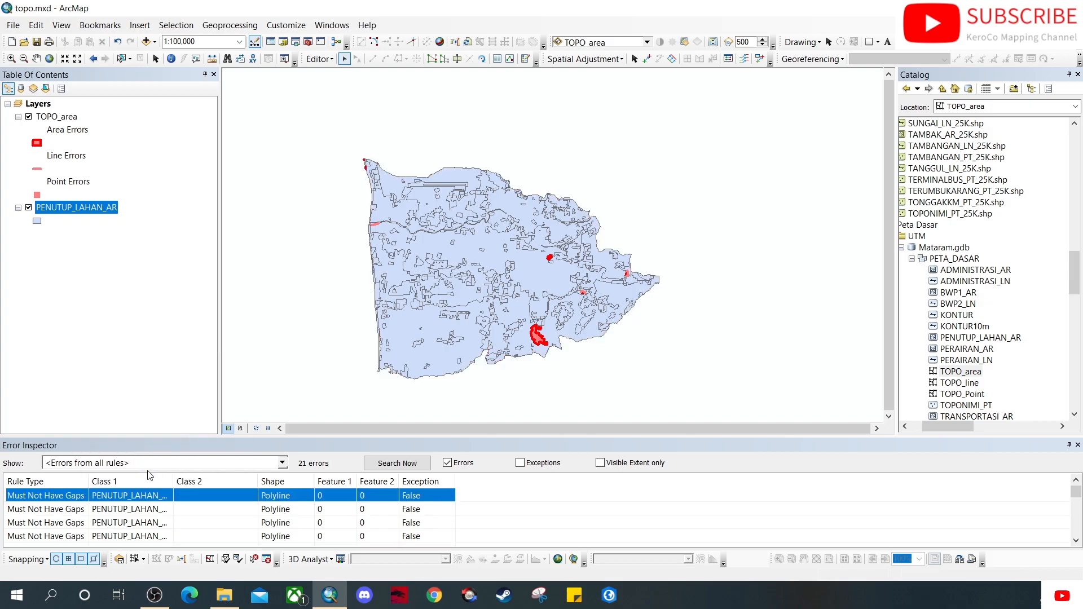
Zoom to the first remaining Must Not Have Gaps error and examine the narrow gap and the surrounding polygon boundaries.
right_click(50, 498)
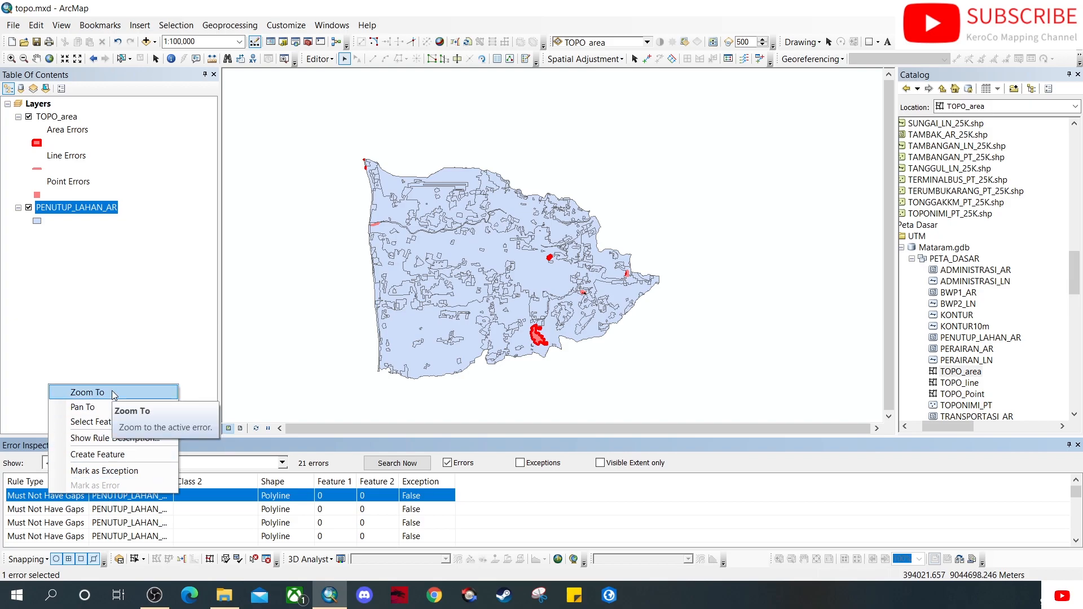
click(87, 392)
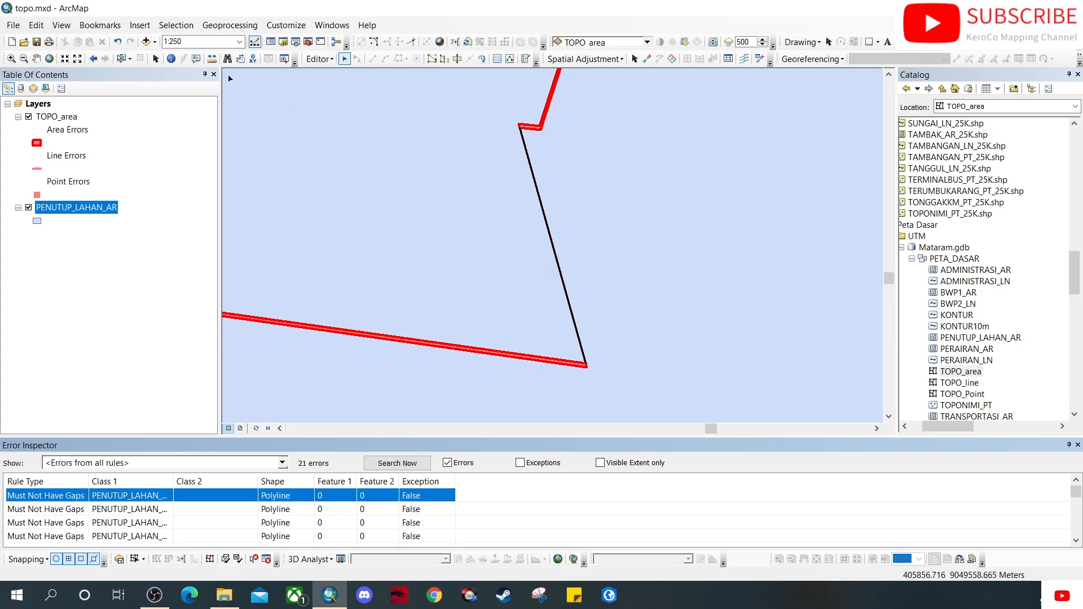
scroll(582, 357, up, 4)
scroll(604, 336, up, 4)
scroll(441, 333, up, 2)
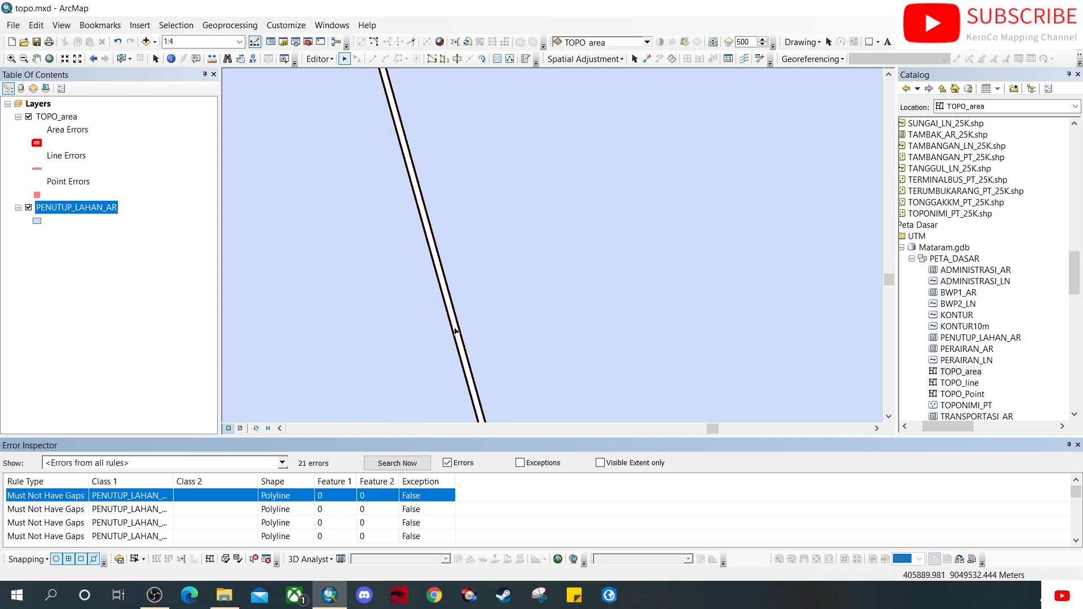
scroll(448, 340, down, 3)
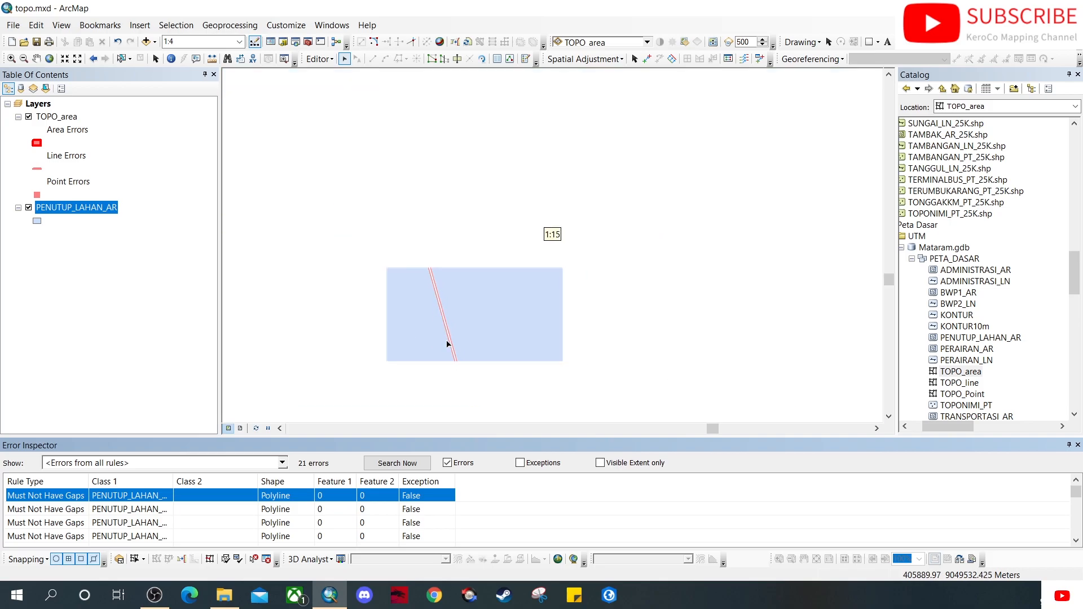
scroll(447, 342, down, 3)
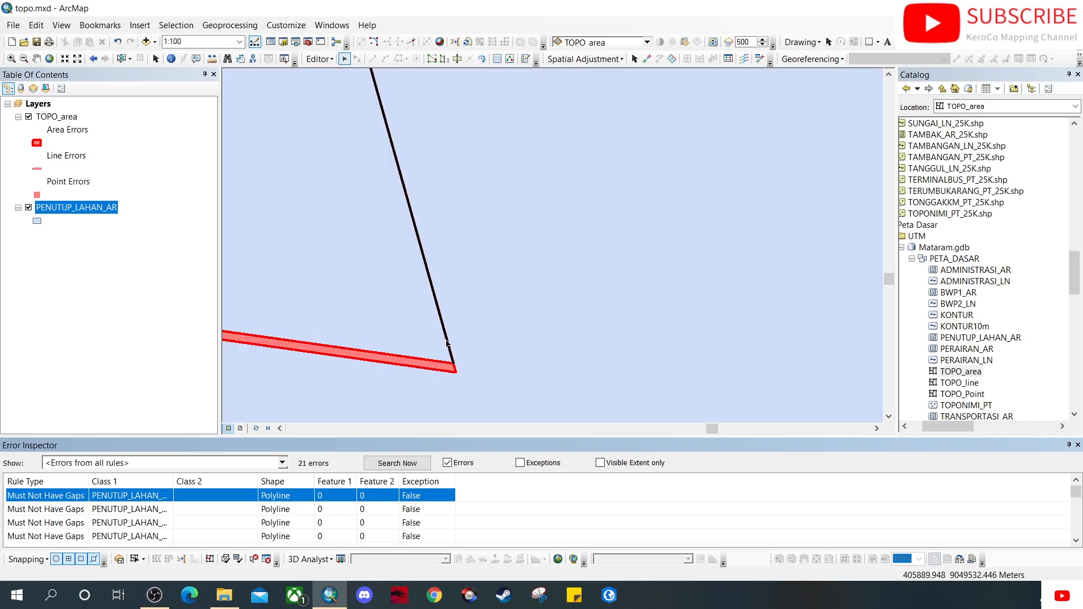
scroll(446, 342, down, 3)
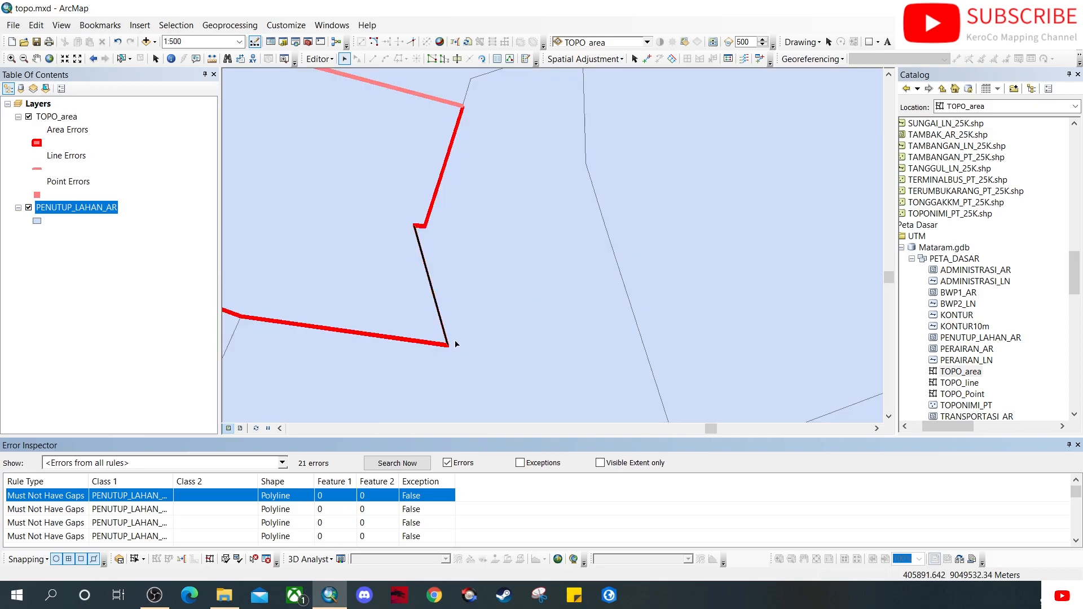
drag(362, 271, 522, 350)
drag(481, 273, 698, 365)
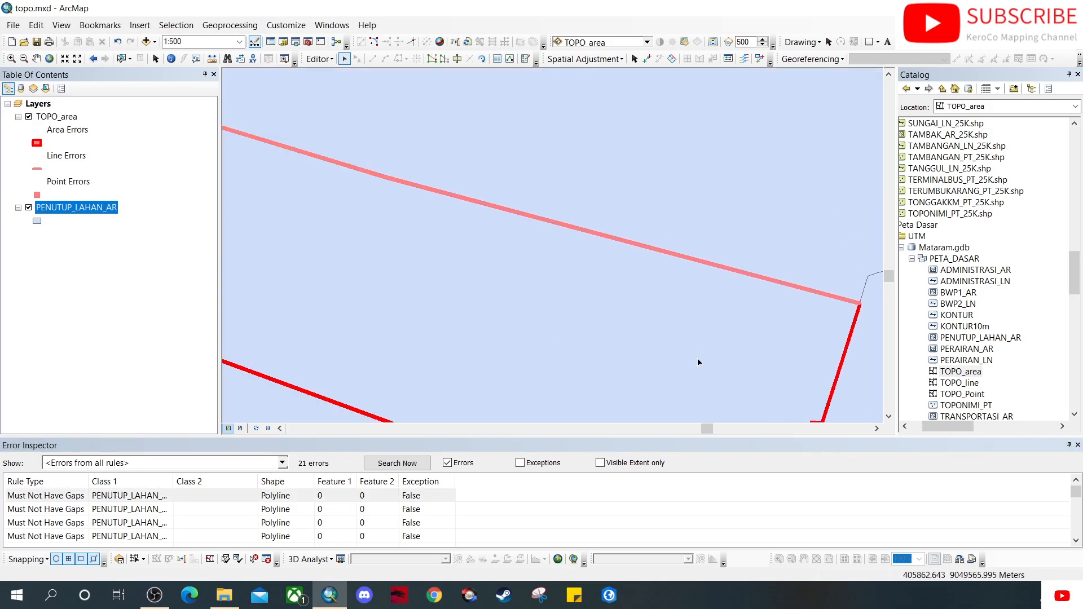
scroll(595, 310, down, 2)
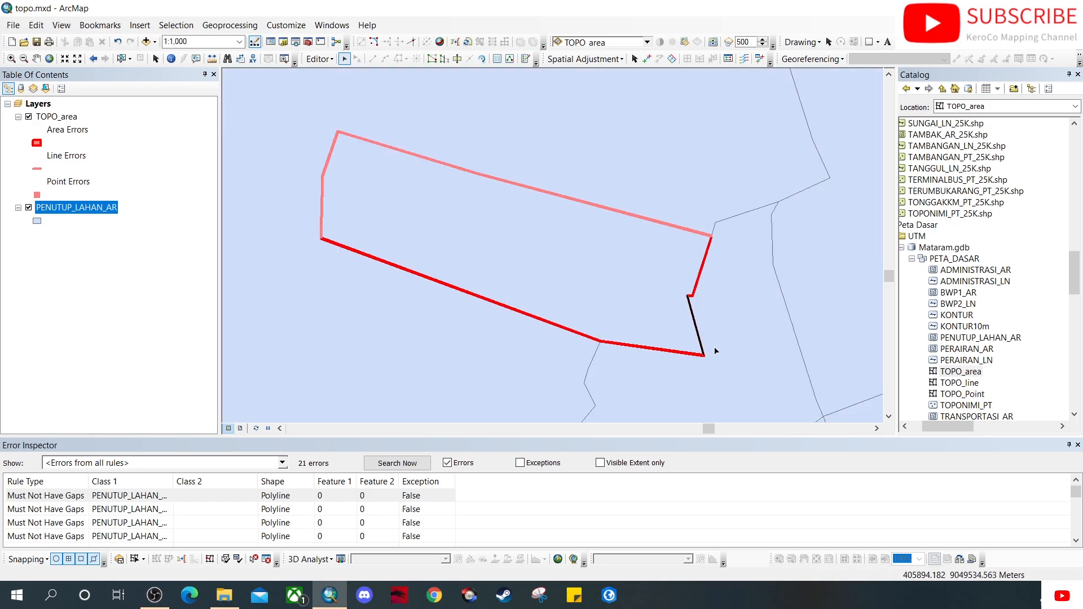
scroll(636, 312, up, 3)
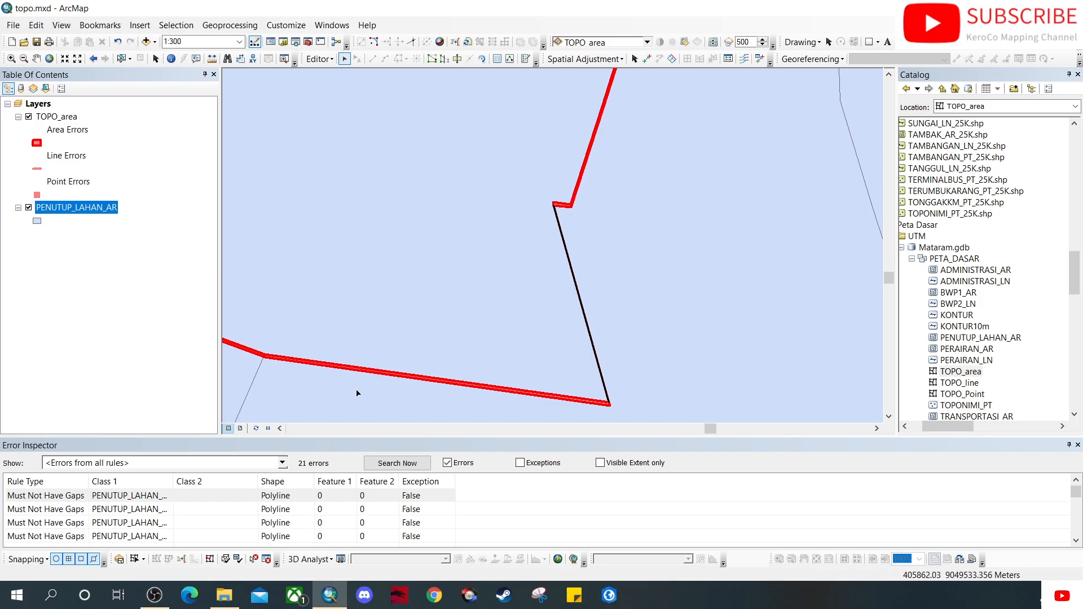
scroll(560, 232, up, 2)
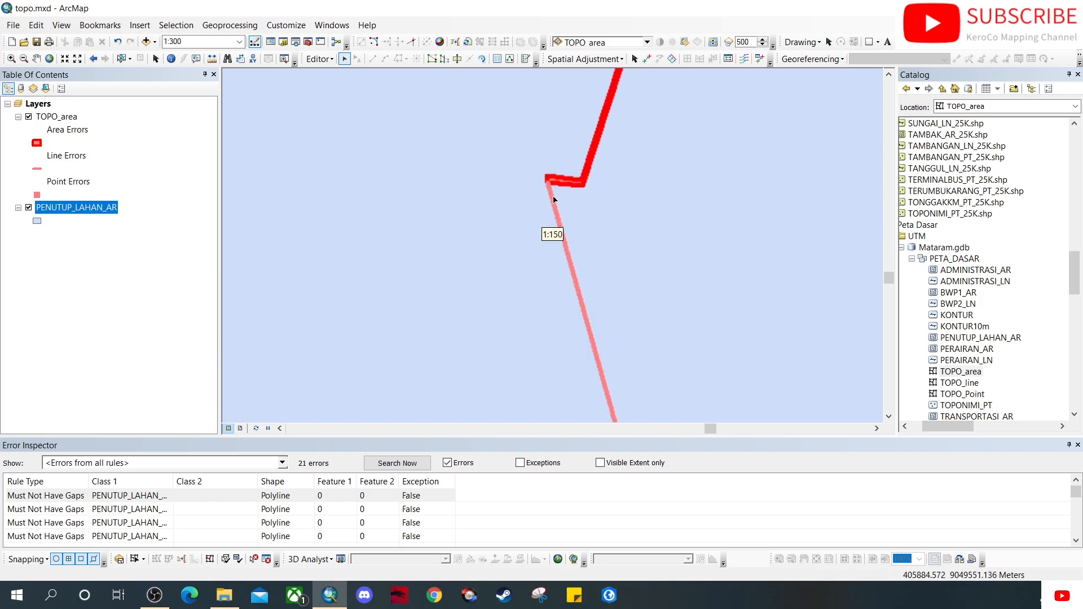
drag(592, 306, 457, 152)
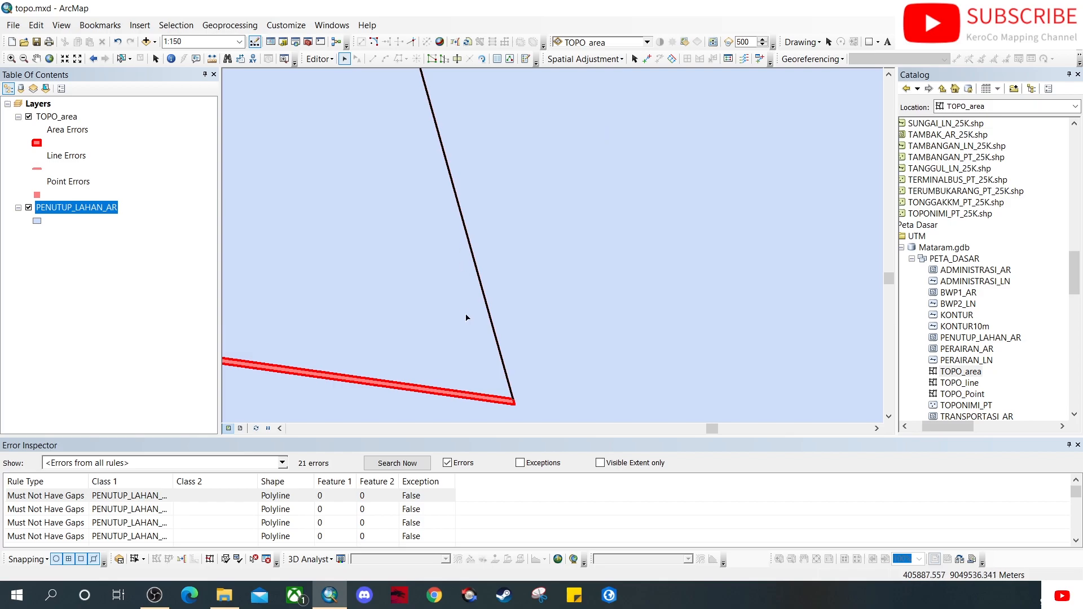
scroll(511, 364, up, 3)
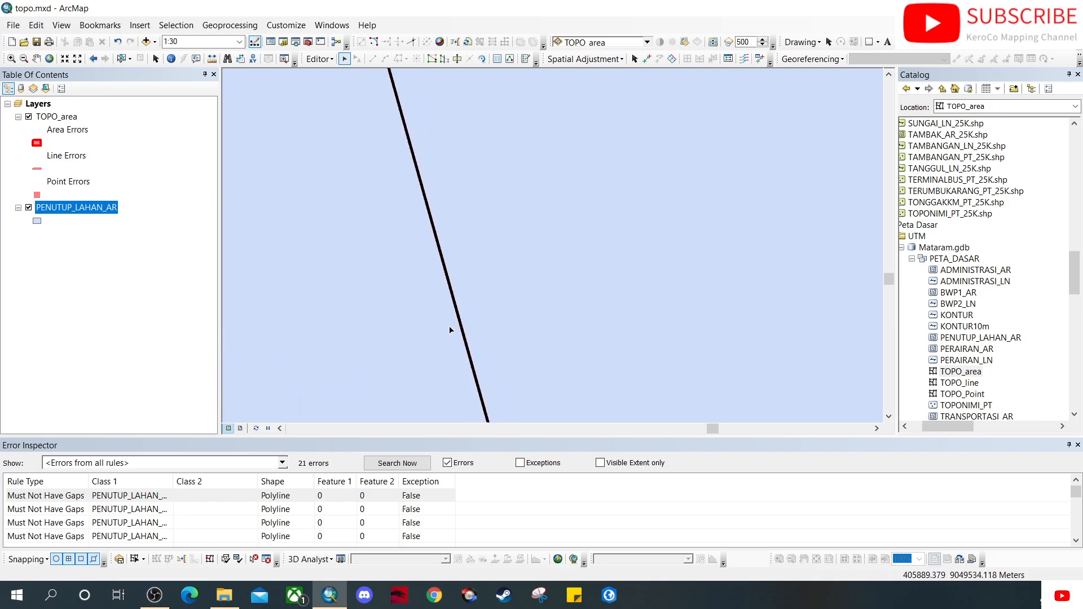
Select the elongated PENUTUP_LAHAN_AR polygon bordered by the highlighted gap and overlap errors.
scroll(453, 329, down, 4)
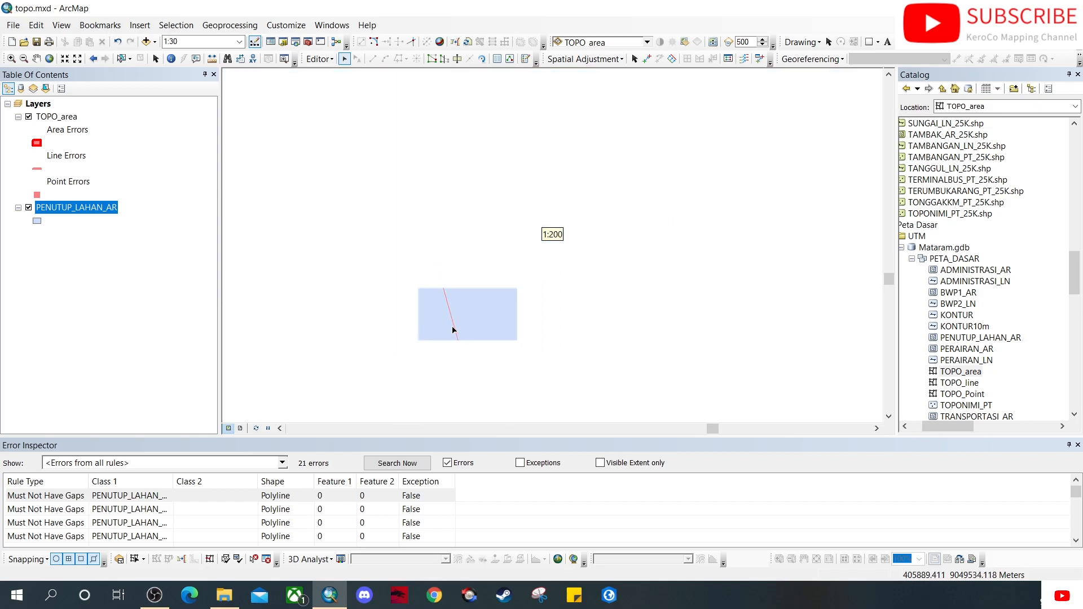
scroll(452, 330, down, 3)
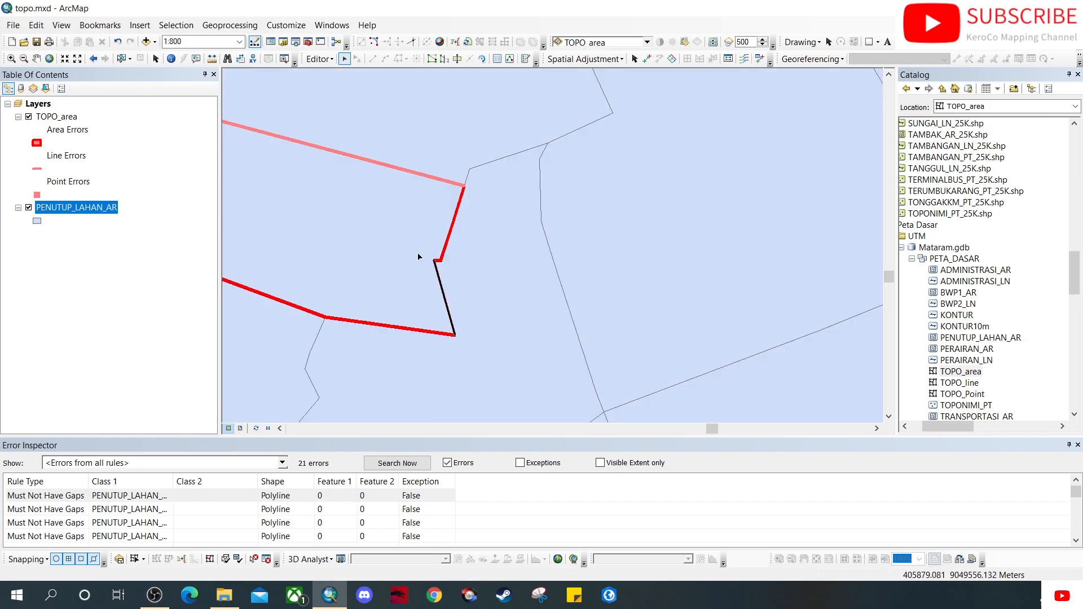
drag(370, 252, 553, 314)
drag(425, 314, 572, 336)
click(601, 302)
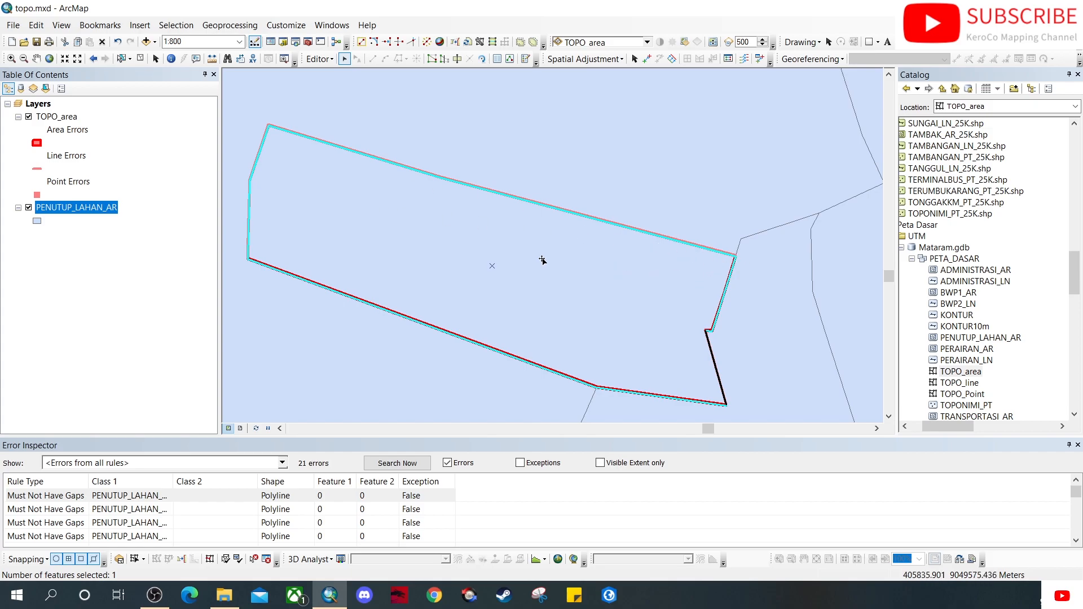
Examine how the selected polygon's edges misalign with its neighbours at the upper corner and along the adjoining gap and overlap errors.
scroll(394, 219, up, 1)
scroll(684, 252, down, 10)
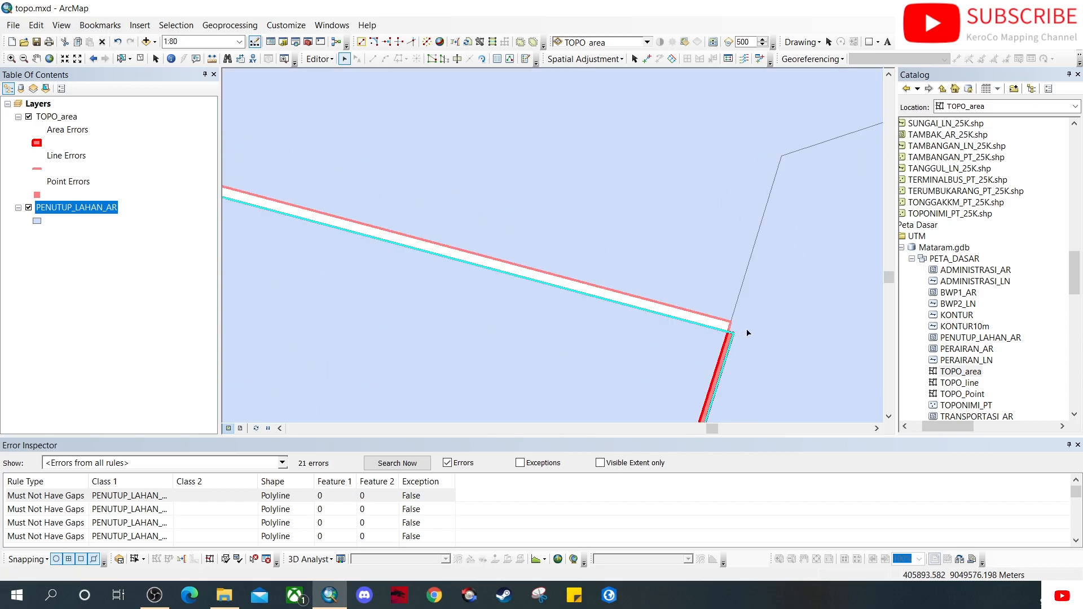
drag(711, 356, 567, 255)
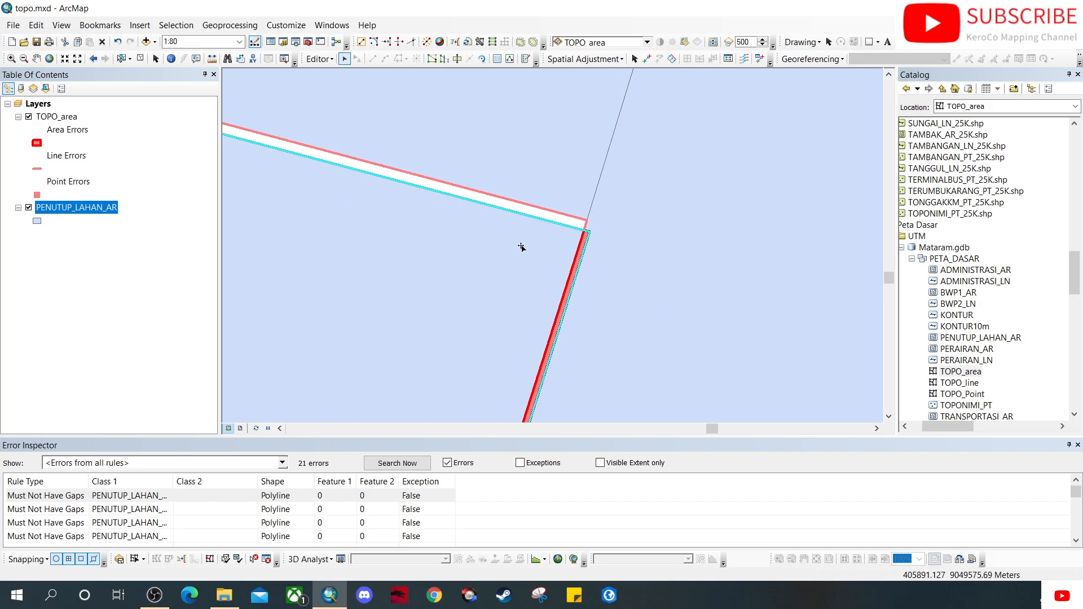
scroll(448, 252, down, 3)
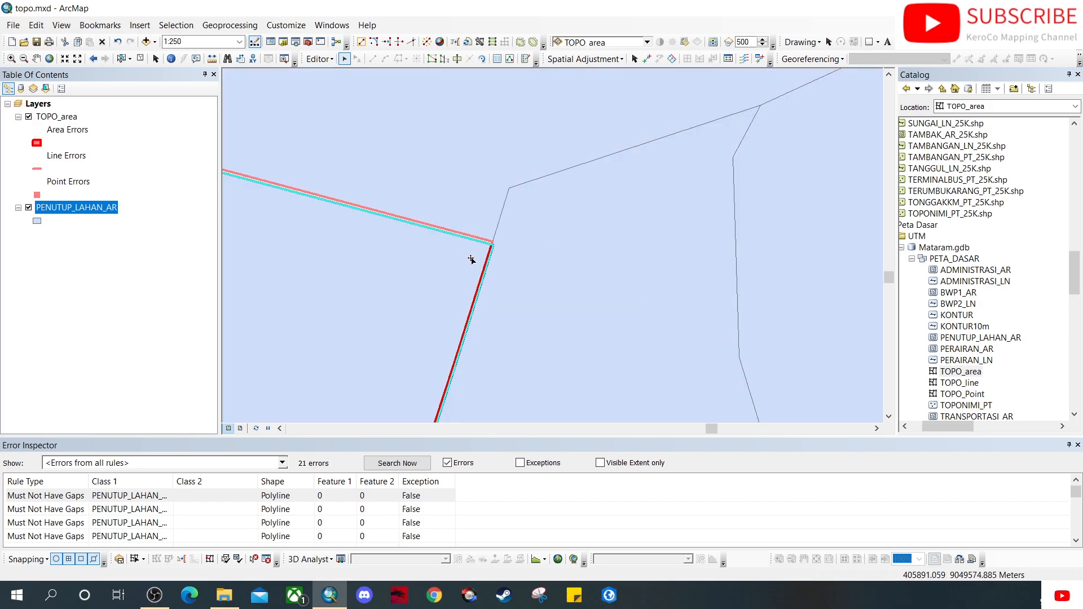
drag(446, 259, 657, 282)
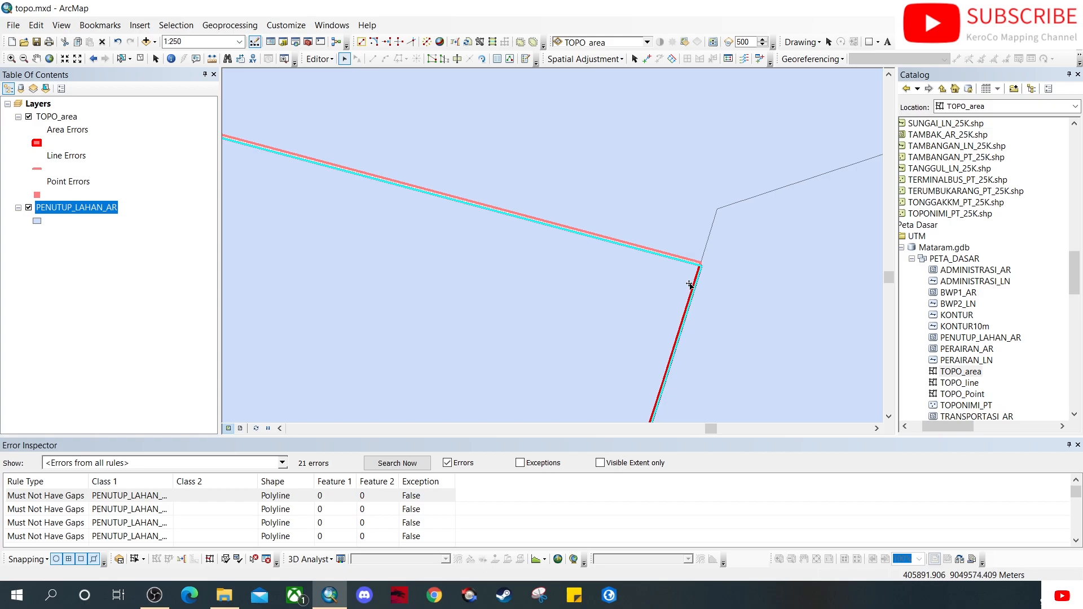
scroll(701, 269, up, 2)
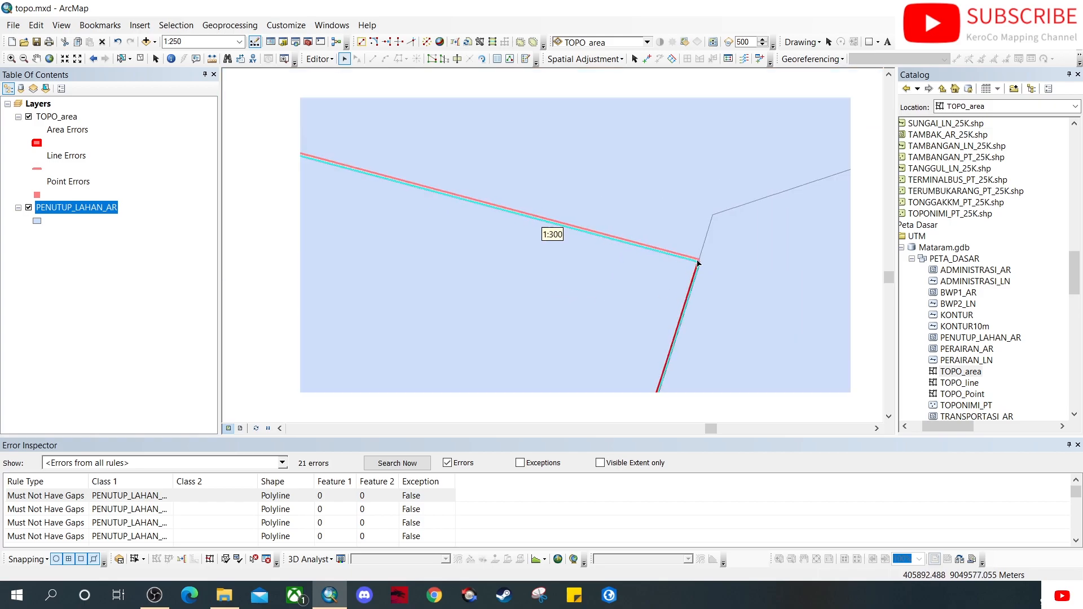
scroll(700, 261, up, 2)
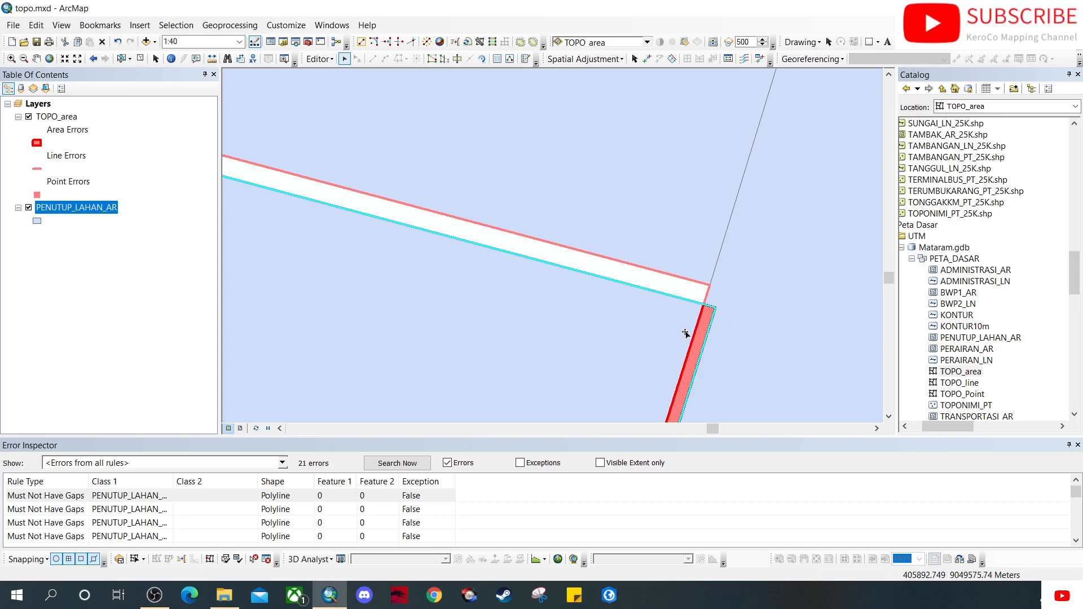
drag(683, 358, 586, 271)
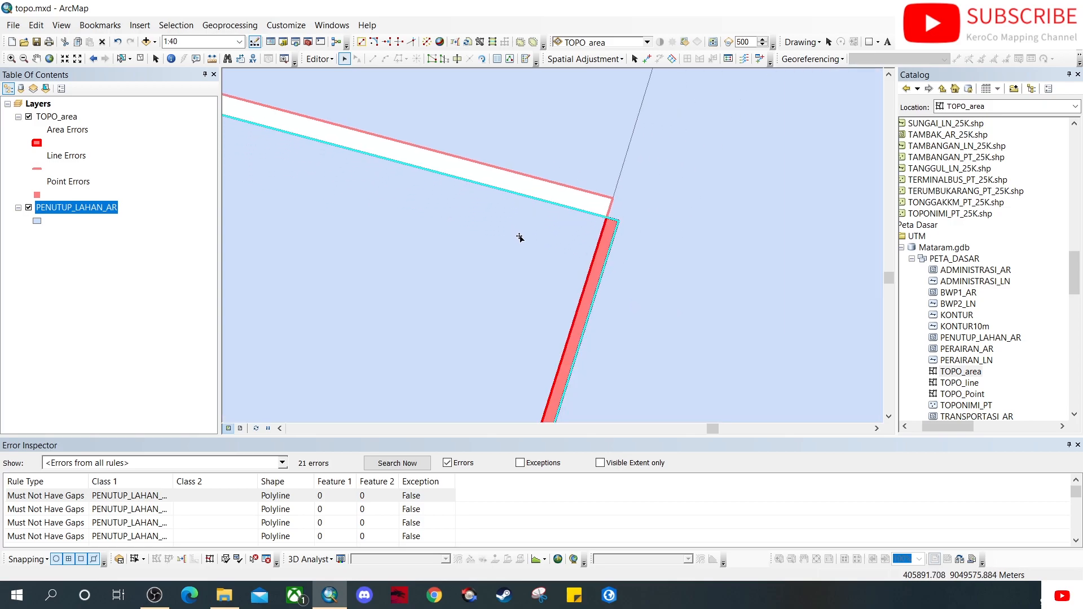
drag(480, 167, 513, 247)
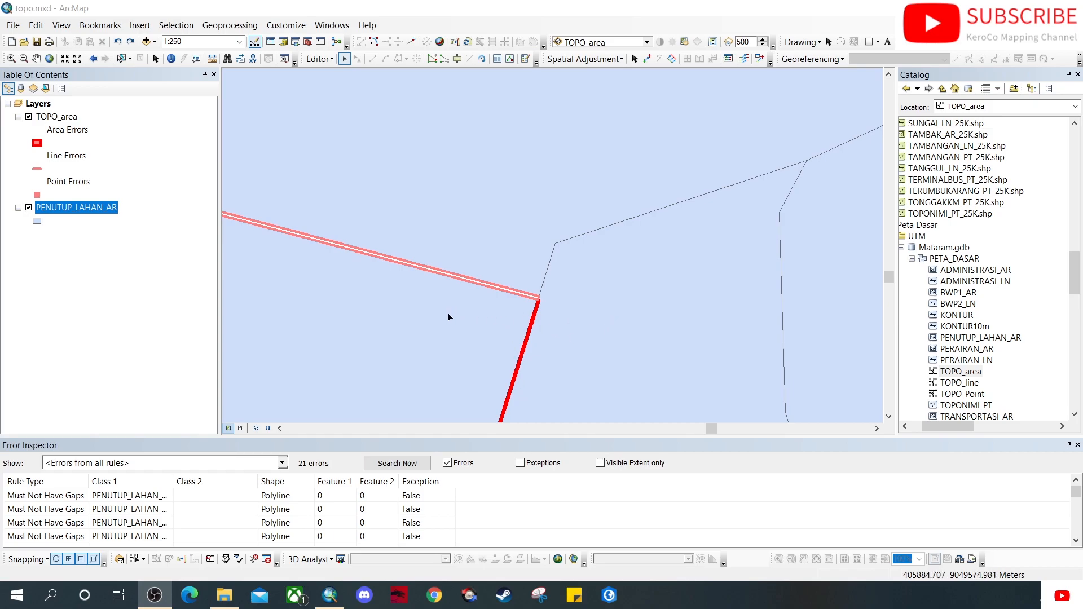
drag(427, 315, 634, 190)
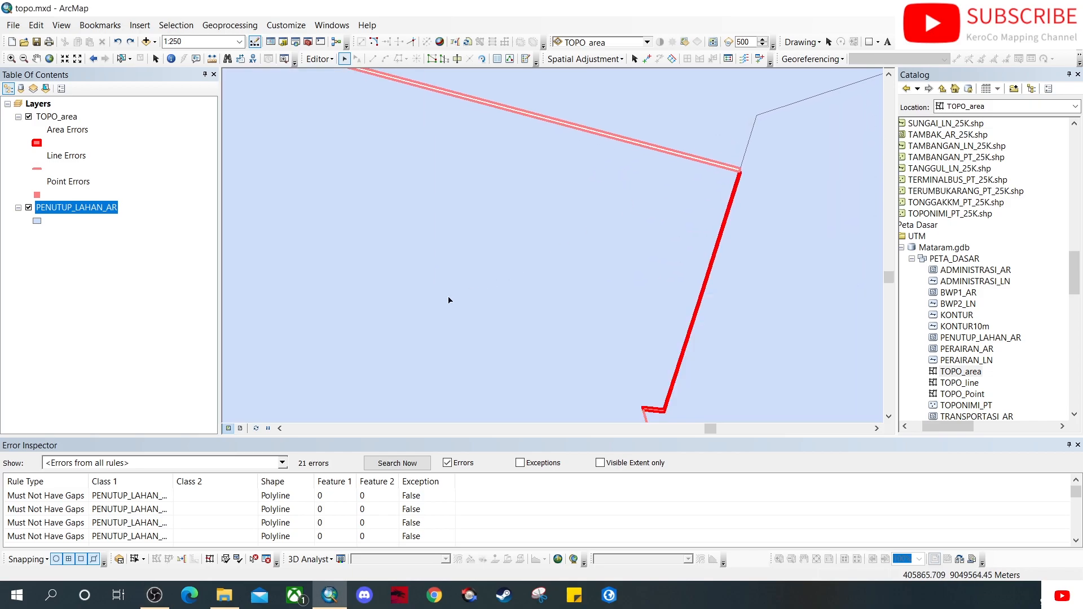
drag(448, 302, 606, 273)
scroll(585, 276, down, 2)
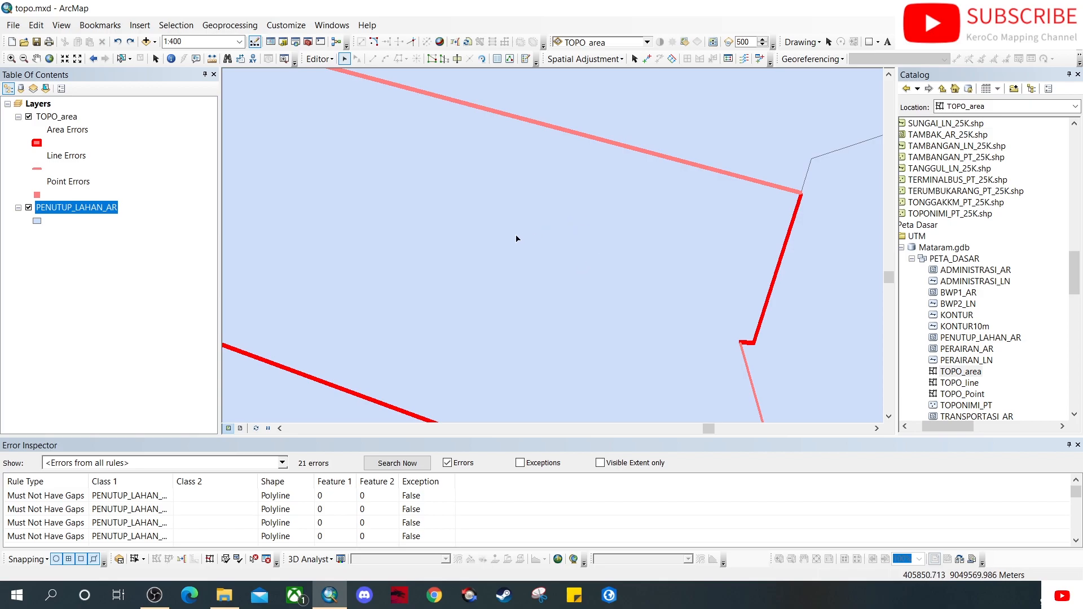
Select the elongated land cover polygon outlined by the gap and overlap errors.
click(499, 233)
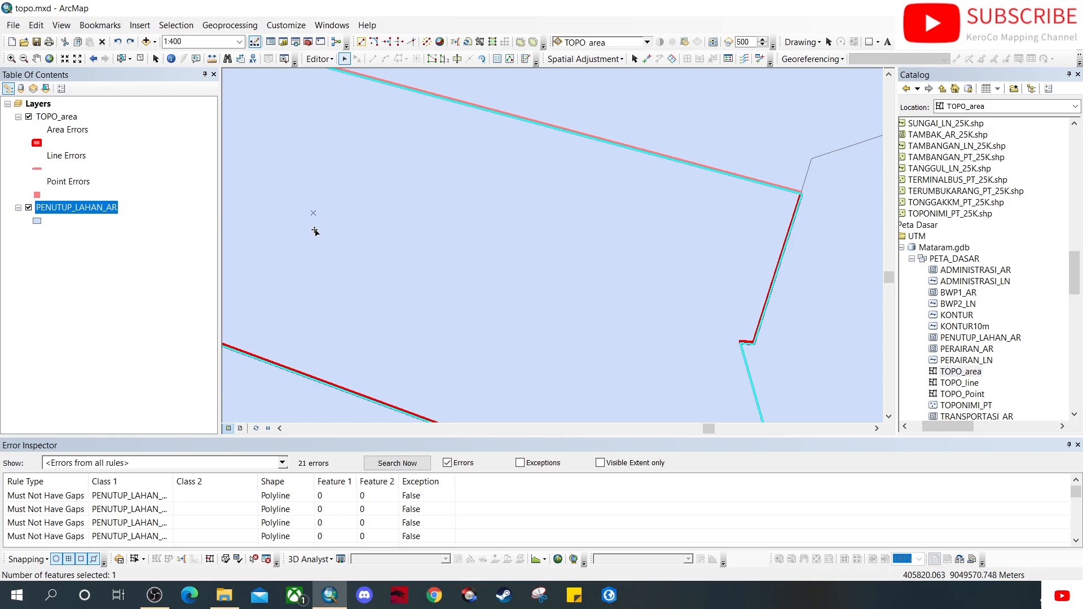
drag(314, 231, 486, 297)
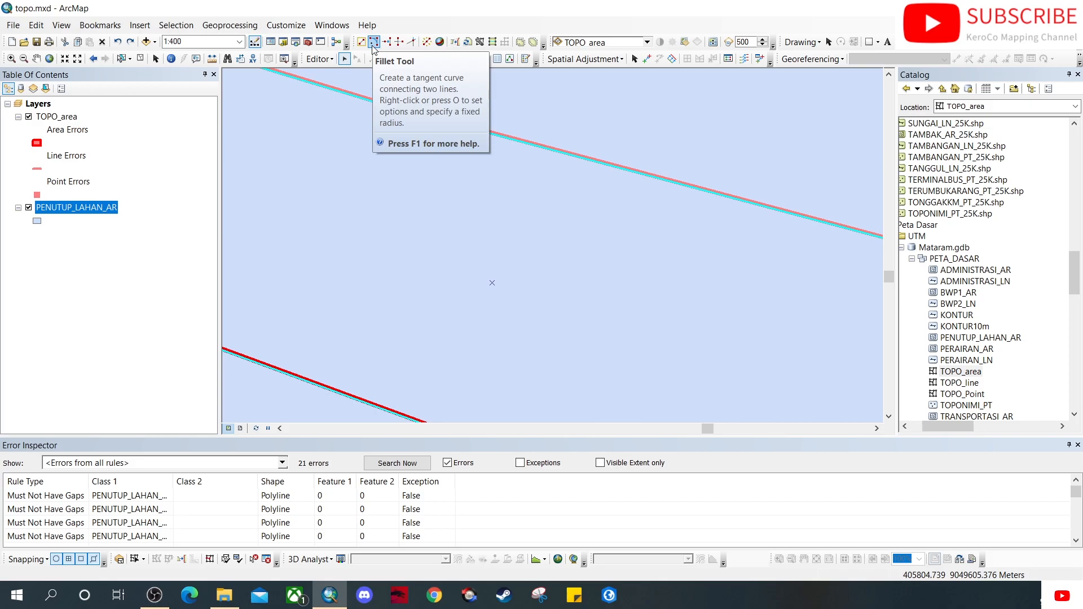
right_click(500, 227)
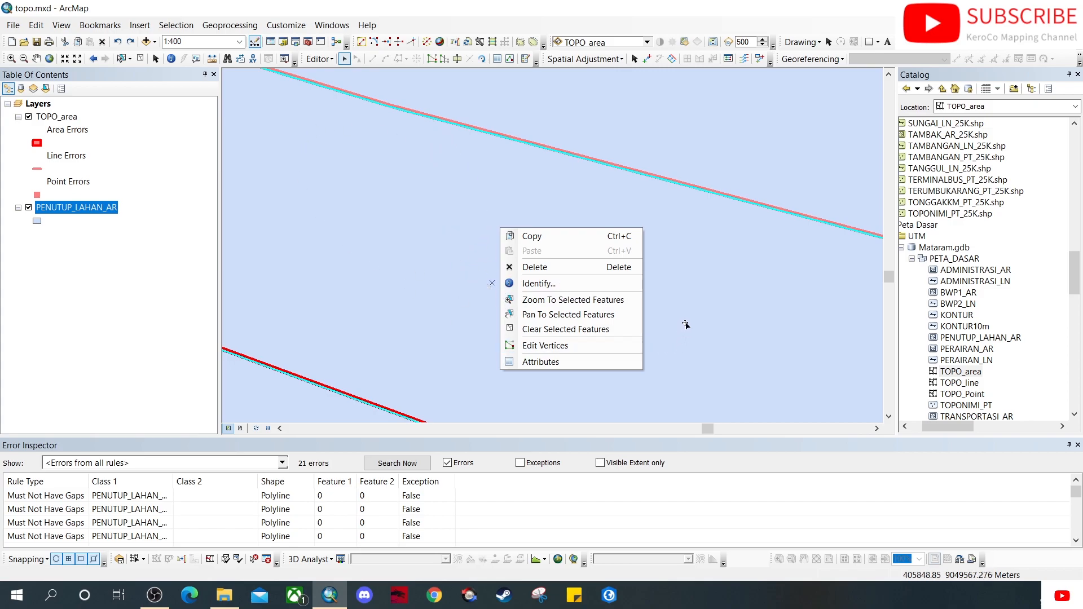
click(141, 58)
click(617, 314)
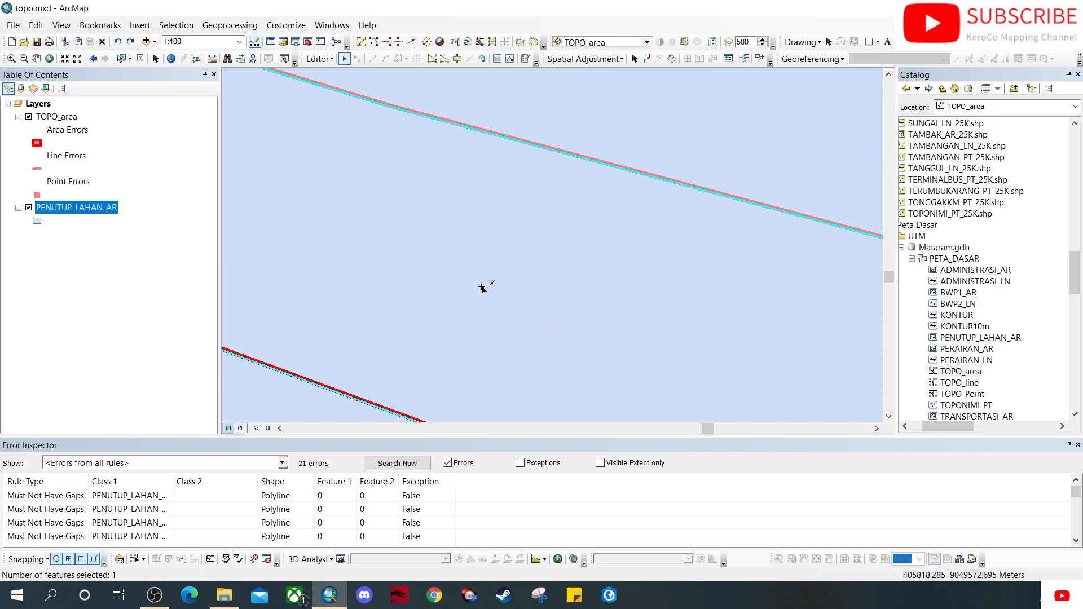
Move the selection anchor onto the polygon's upper-right corner vertex so it serves as the snapping point.
scroll(496, 295, up, 1)
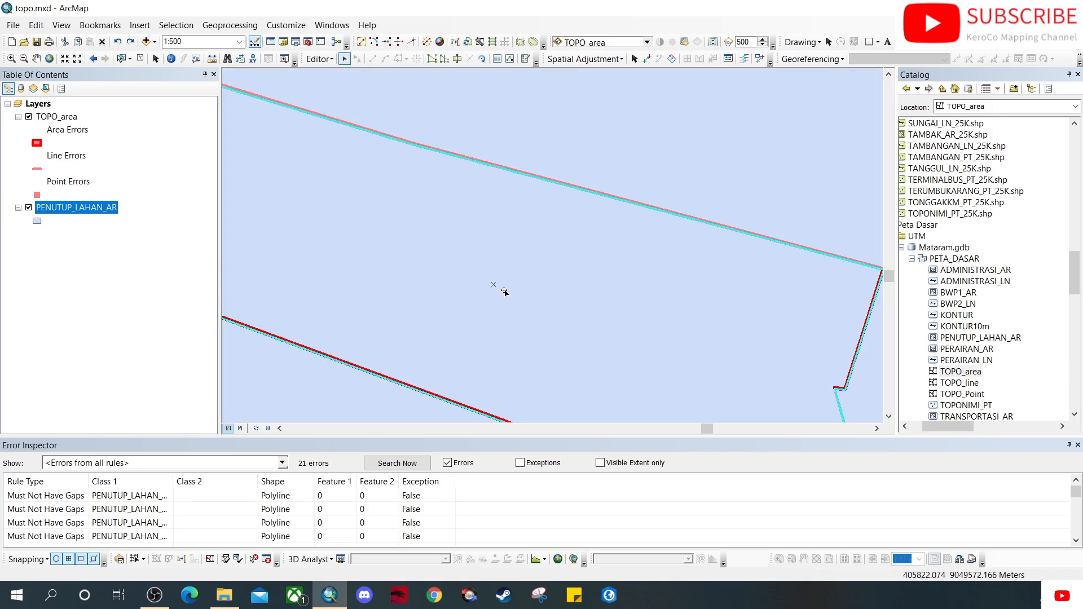
scroll(516, 290, down, 2)
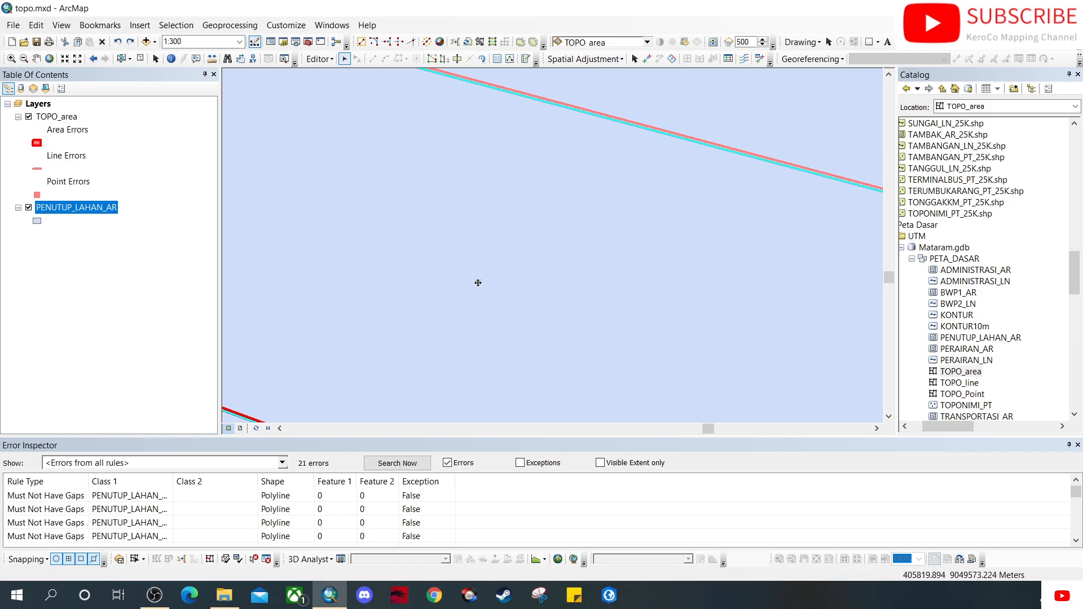
scroll(478, 283, down, 1)
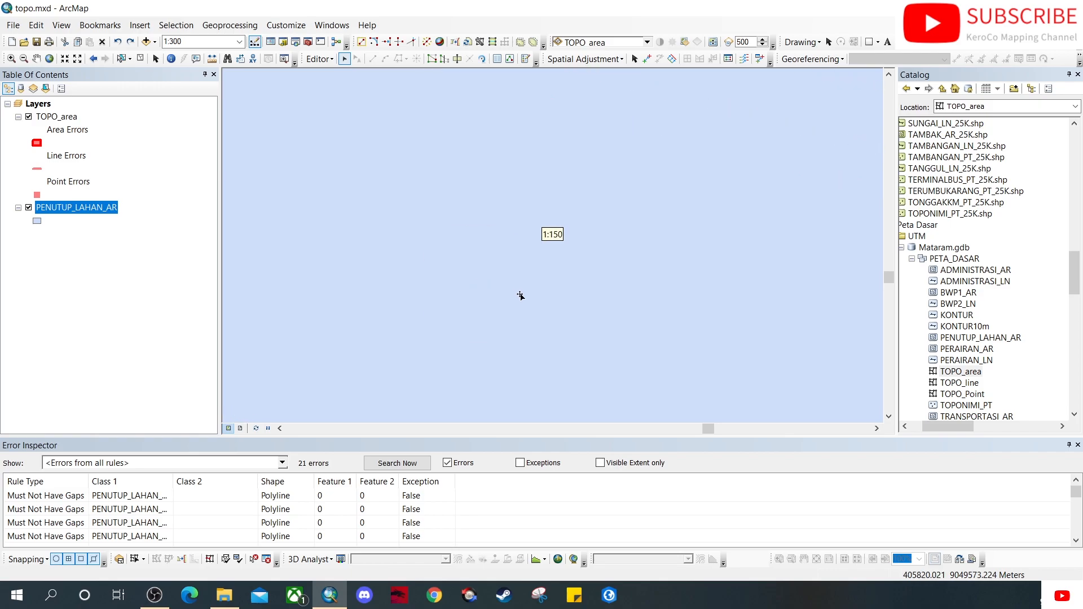
scroll(481, 288, down, 1)
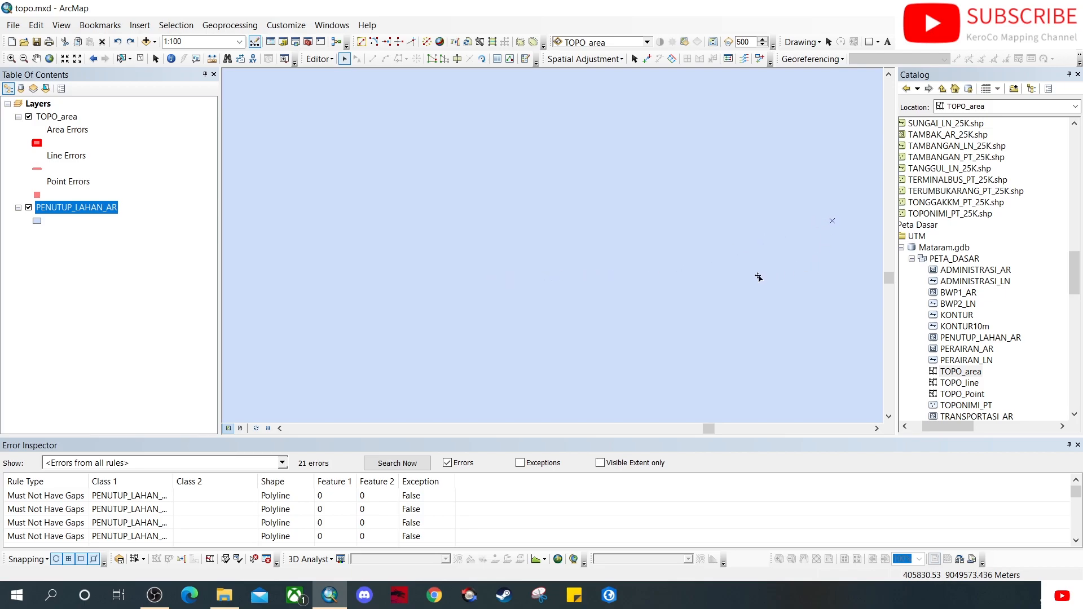
scroll(757, 275, down, 3)
scroll(769, 287, down, 2)
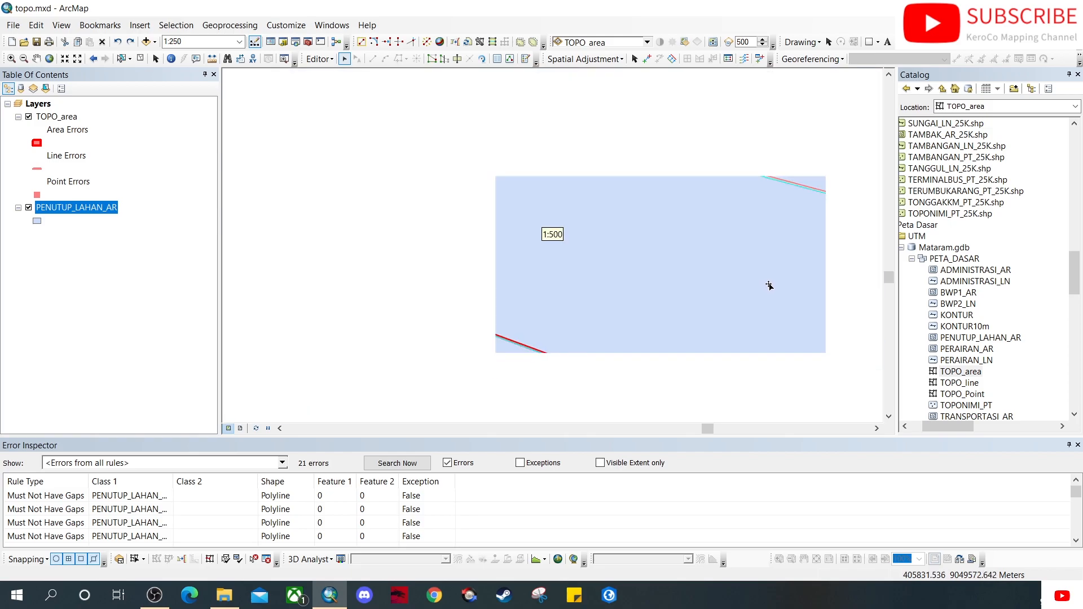
drag(801, 311, 442, 292)
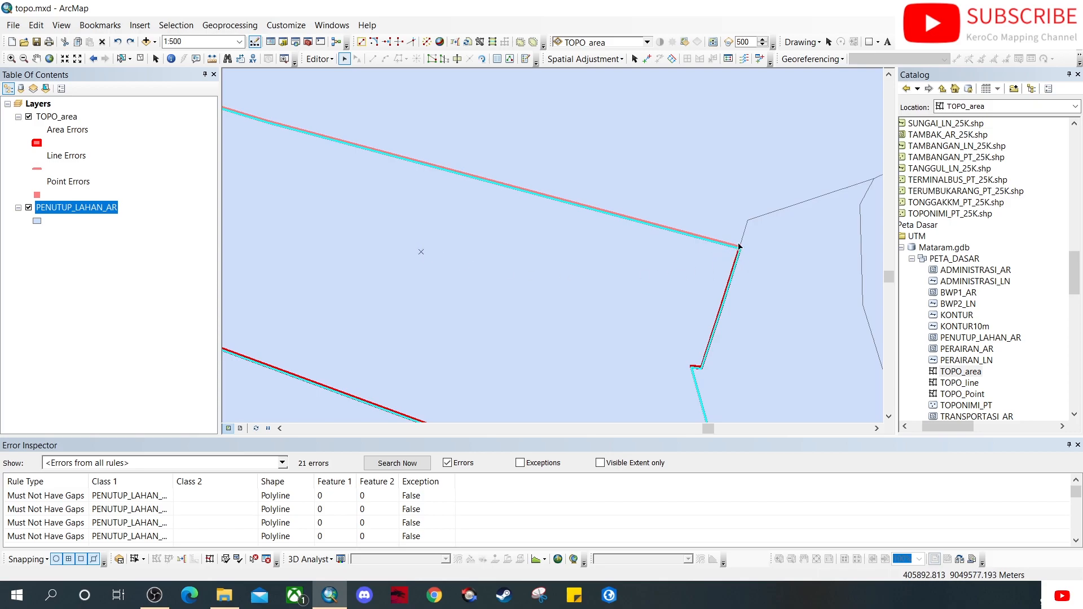
scroll(738, 252, down, 2)
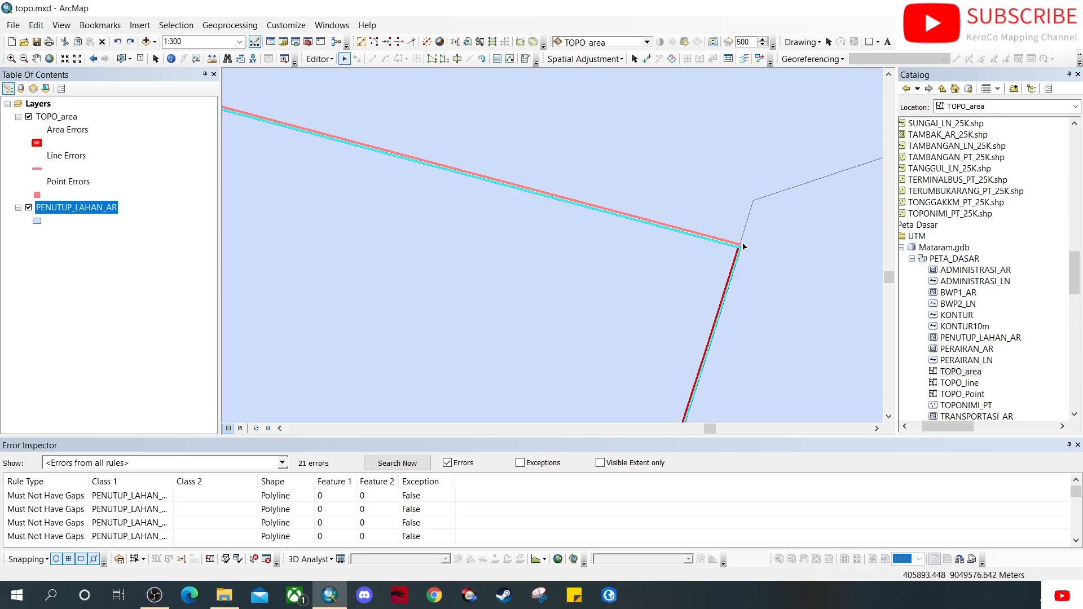
scroll(567, 286, up, 1)
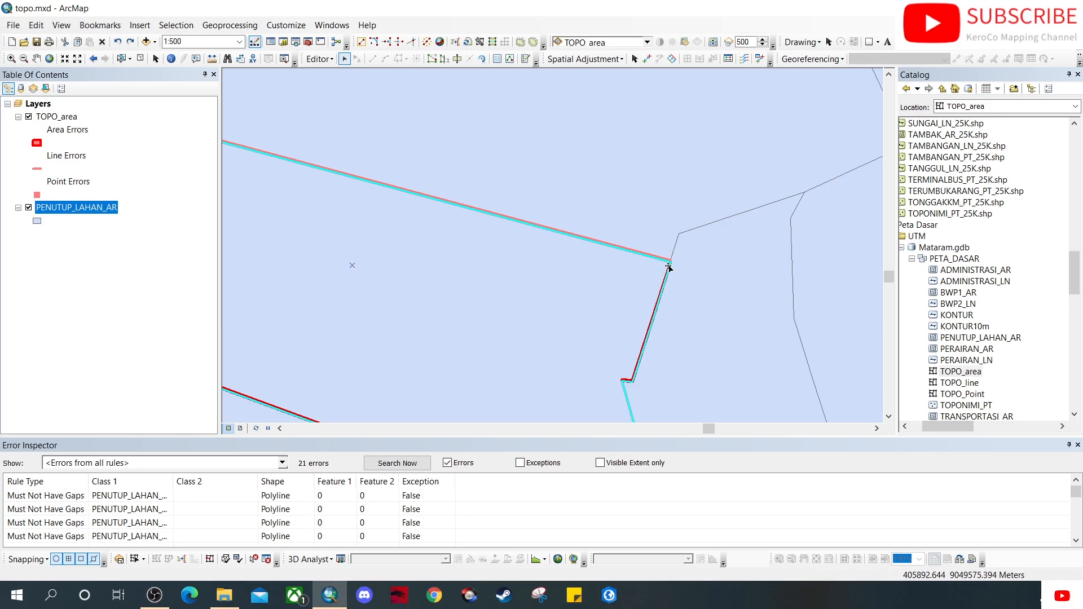
scroll(662, 267, down, 3)
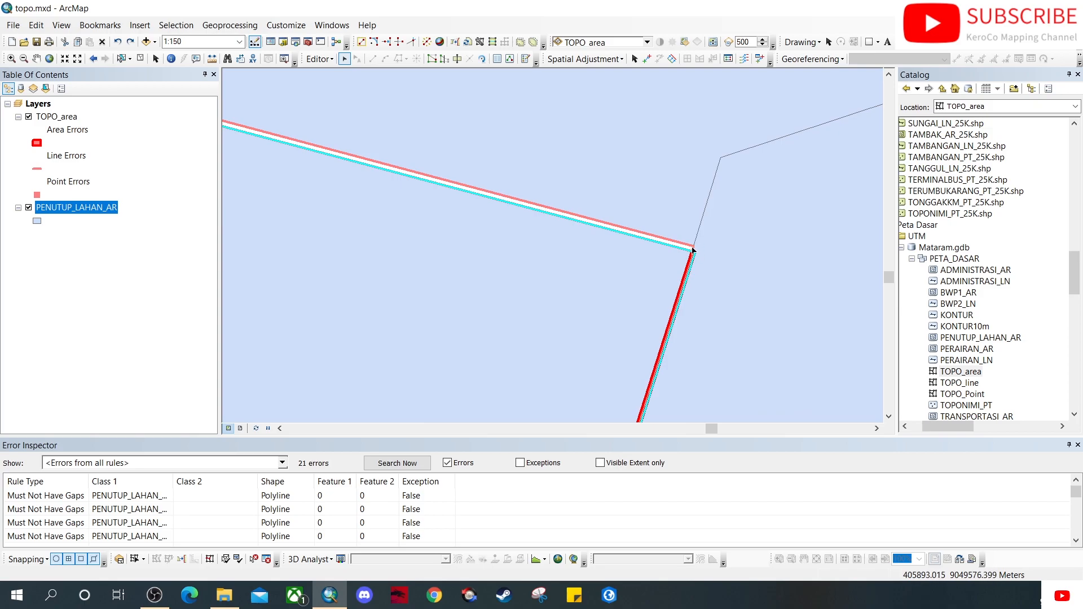
scroll(693, 248, down, 1)
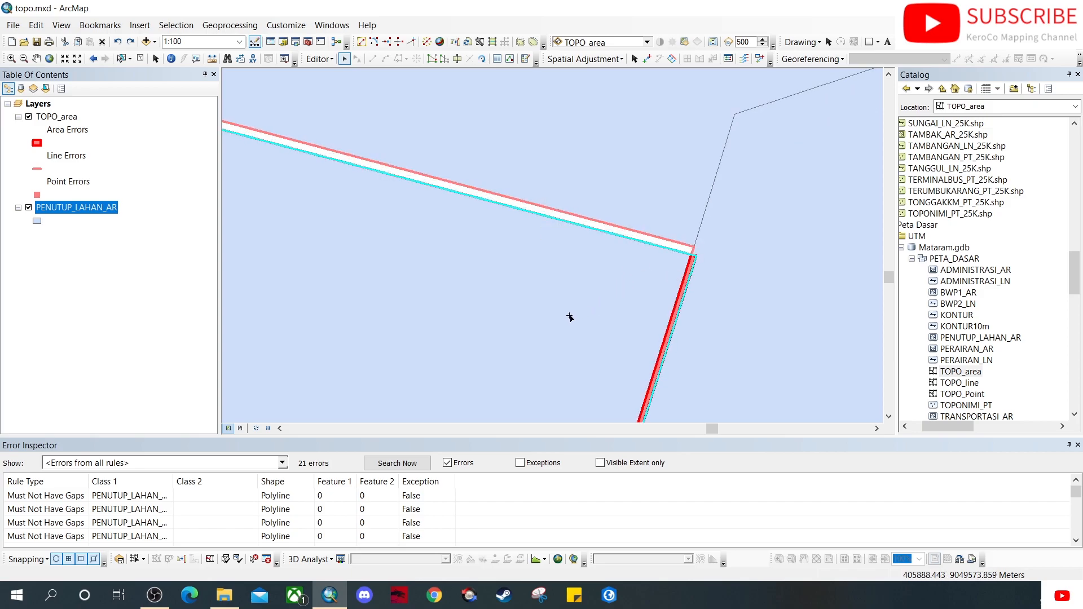
scroll(438, 294, up, 1)
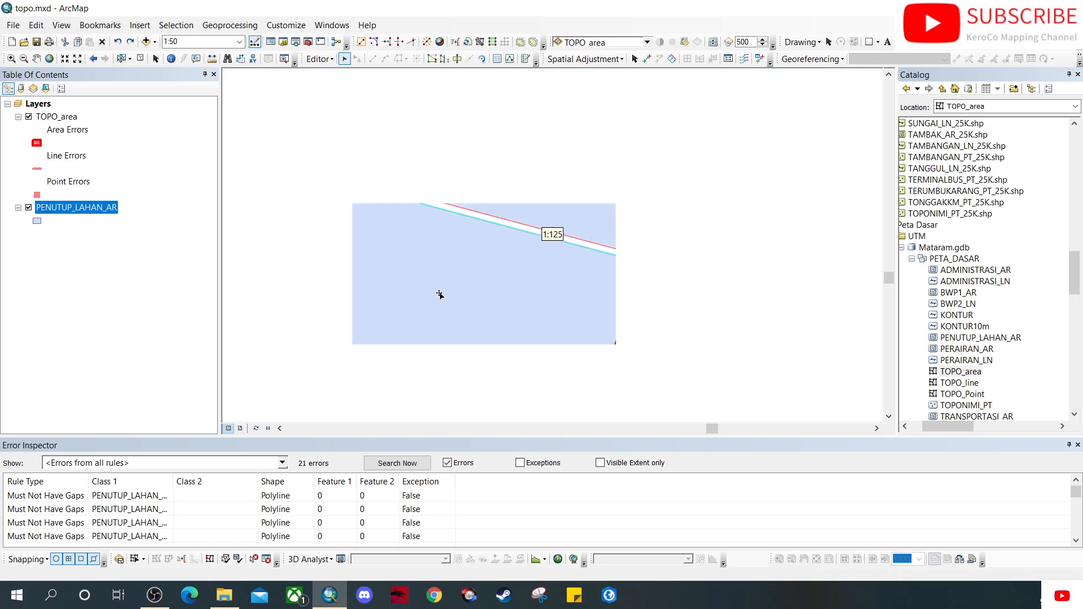
scroll(407, 305, up, 4)
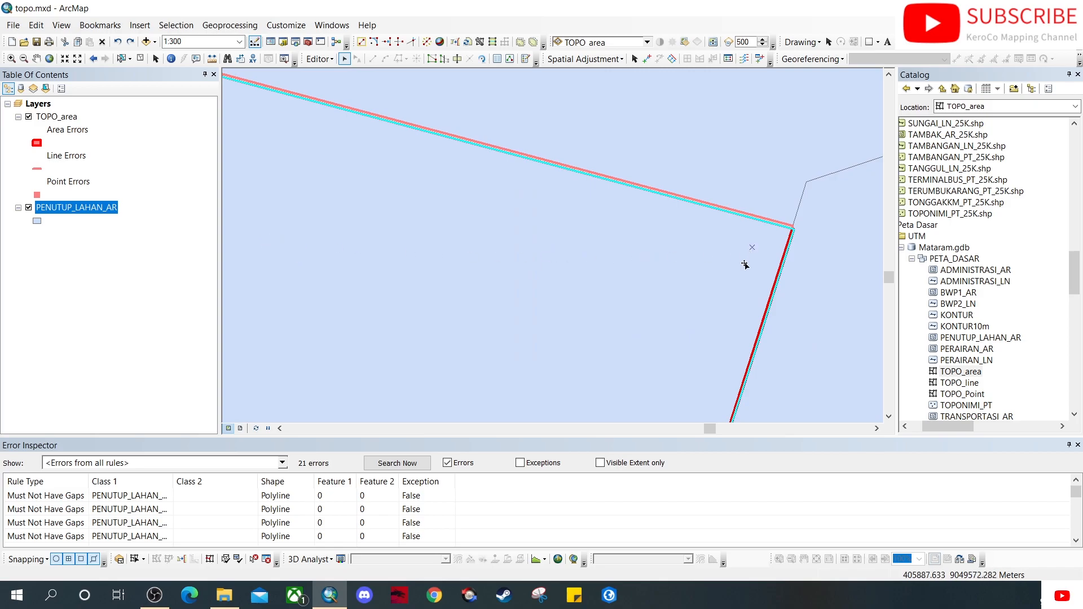
scroll(798, 233, down, 3)
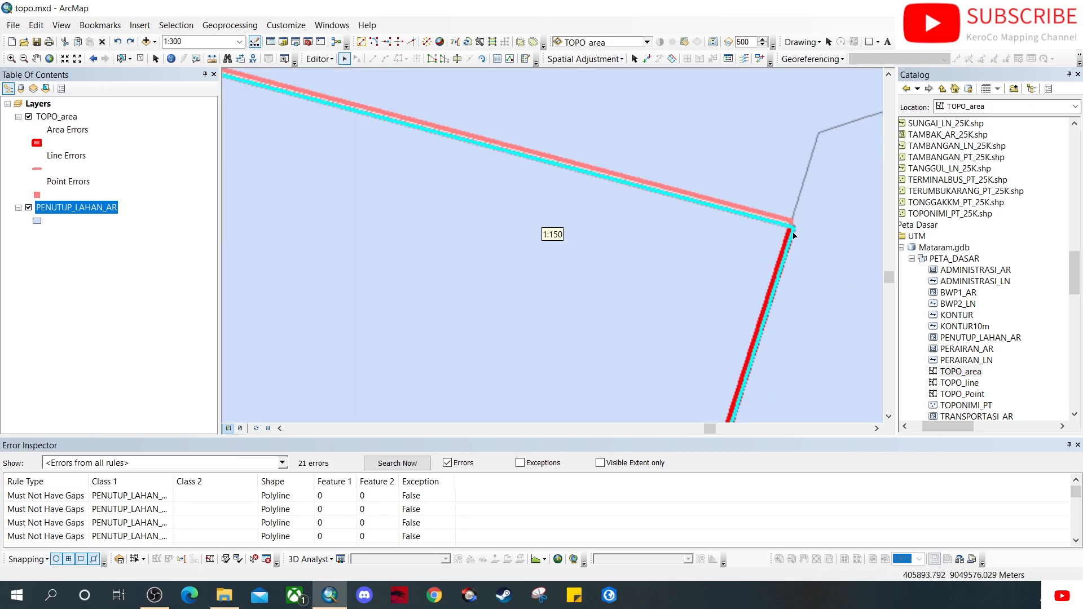
drag(752, 241, 579, 259)
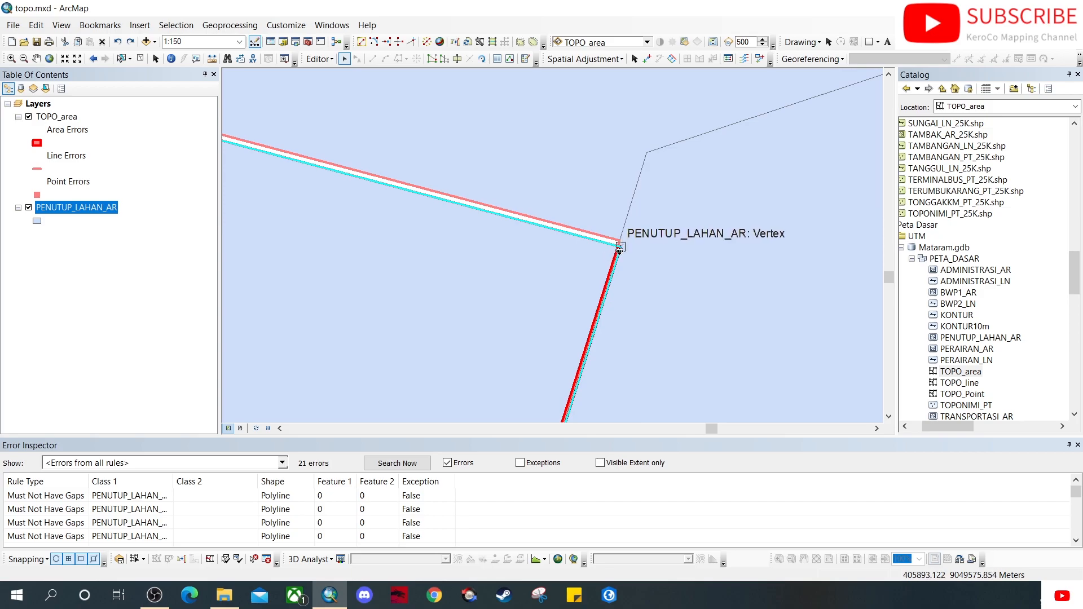
scroll(624, 245, down, 2)
scroll(623, 246, down, 2)
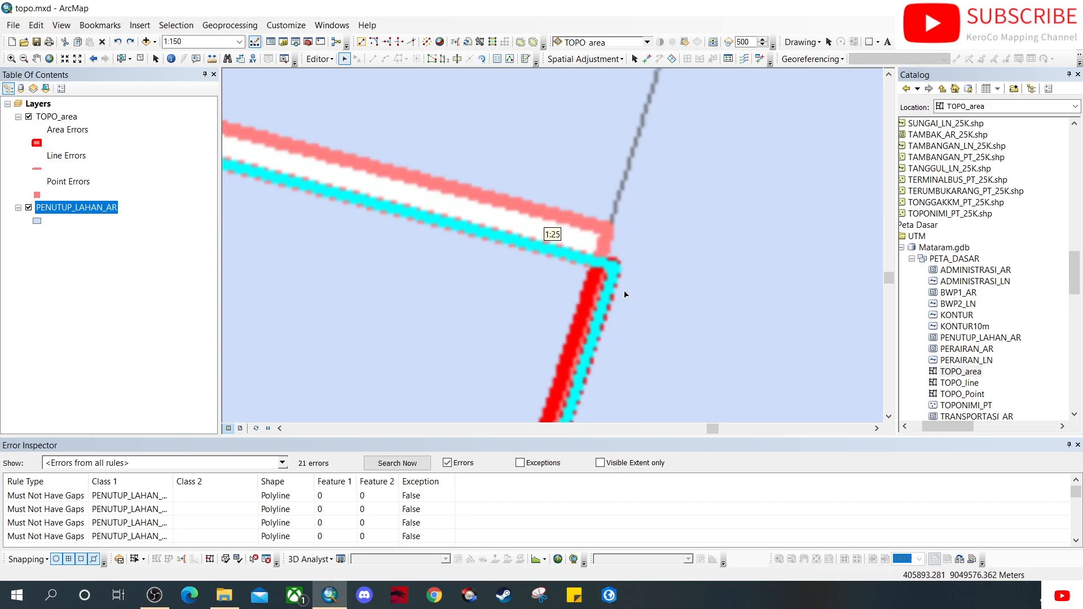
scroll(620, 268, down, 1)
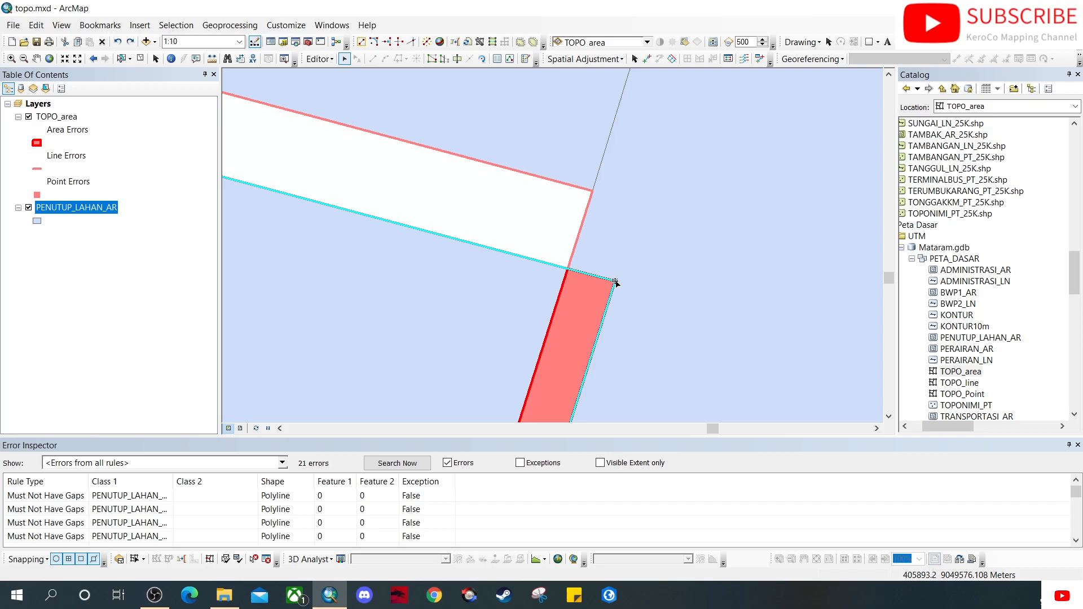
Move the selected polygon so its upper-right corner snaps to the matching corner of the neighbouring polygon across the gap.
drag(615, 282, 591, 193)
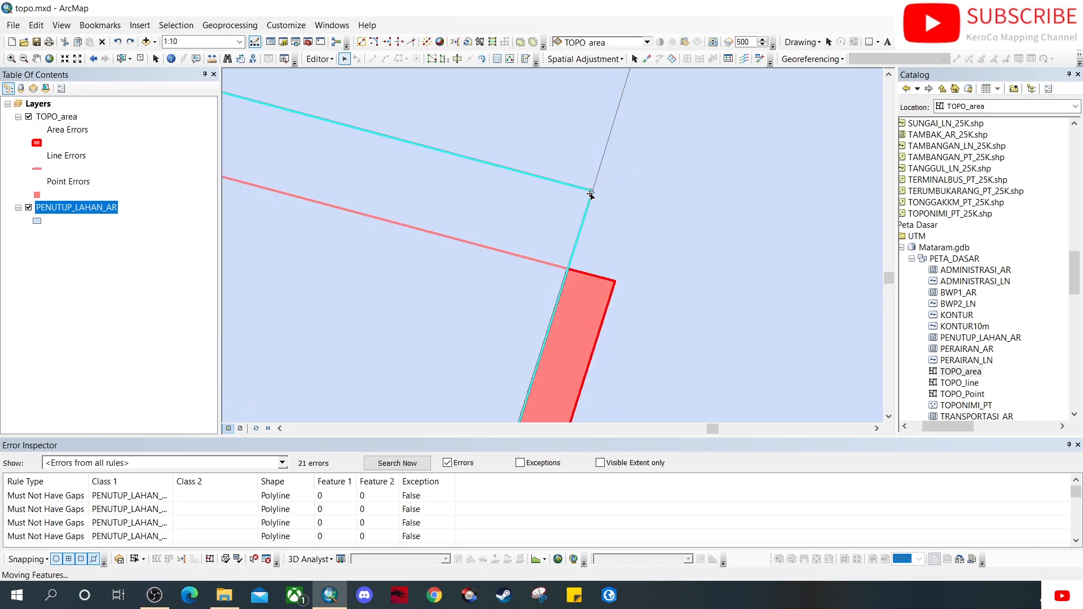
scroll(585, 295, down, 5)
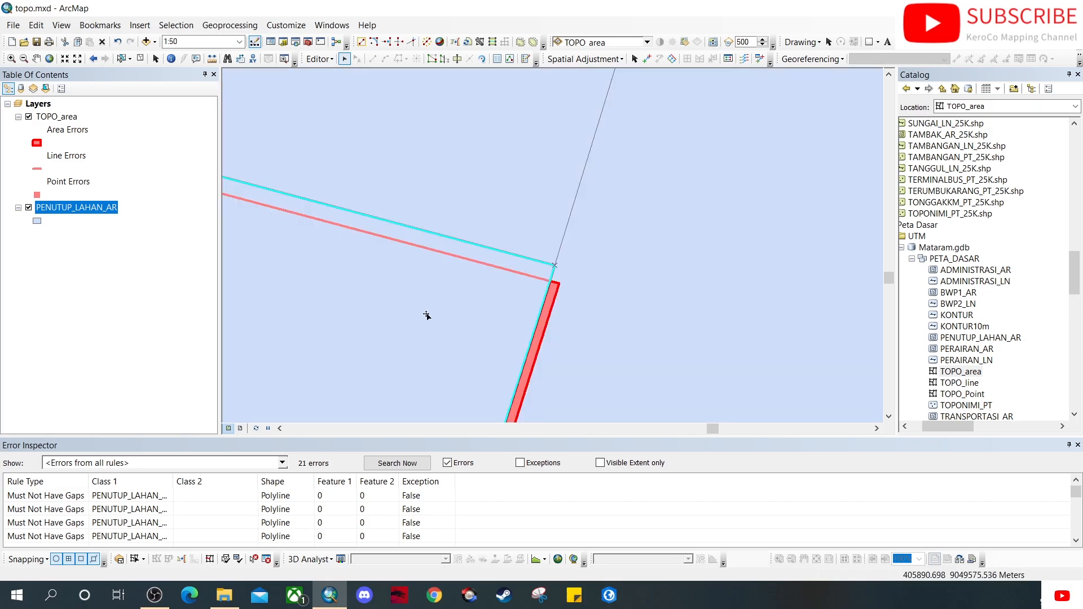
scroll(429, 313, down, 5)
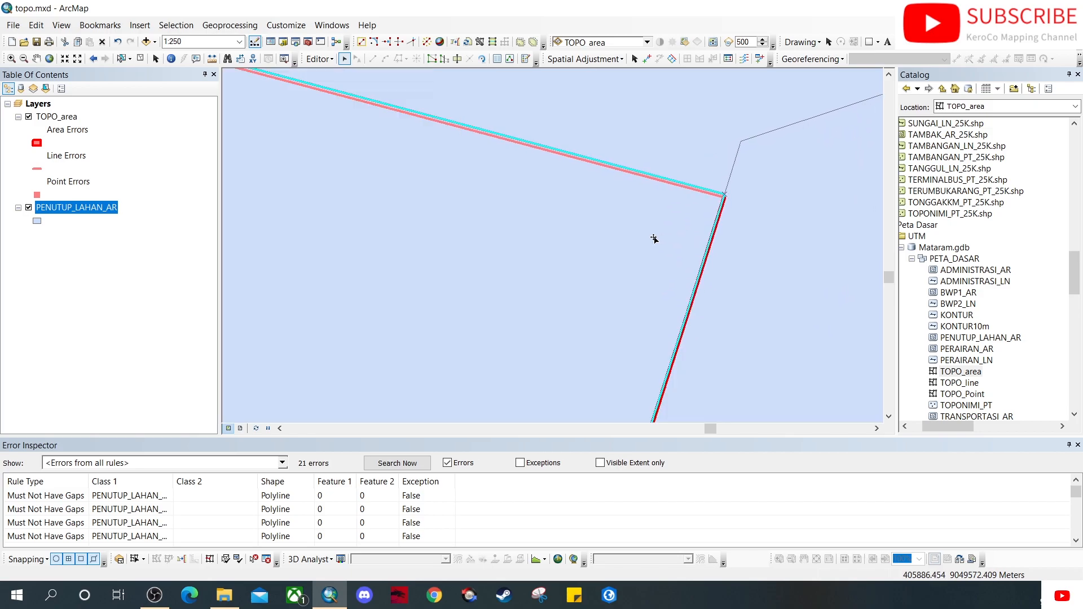
scroll(508, 295, down, 5)
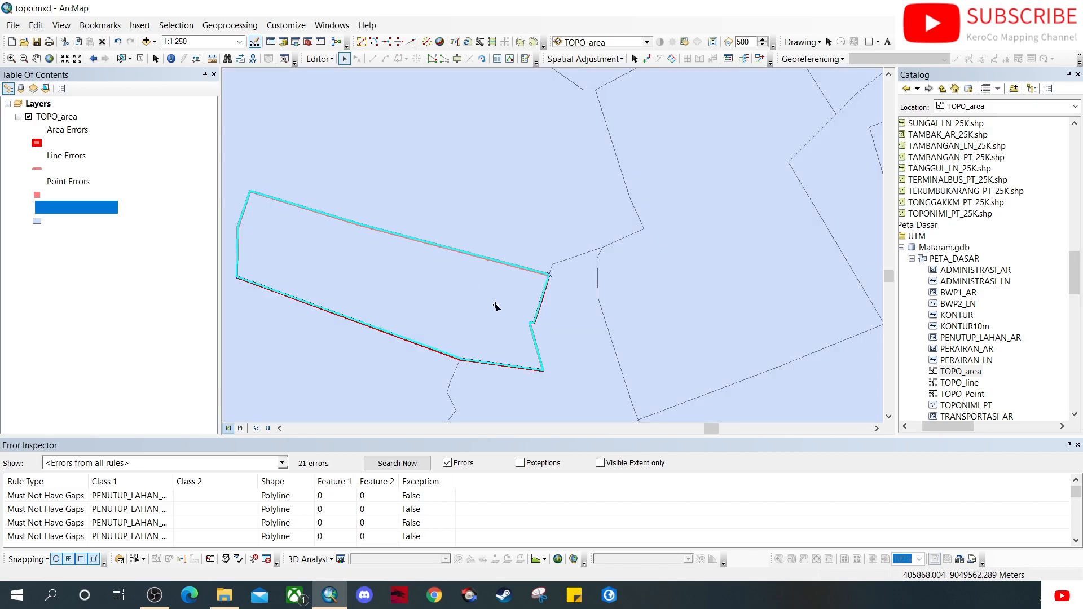
drag(453, 301, 543, 304)
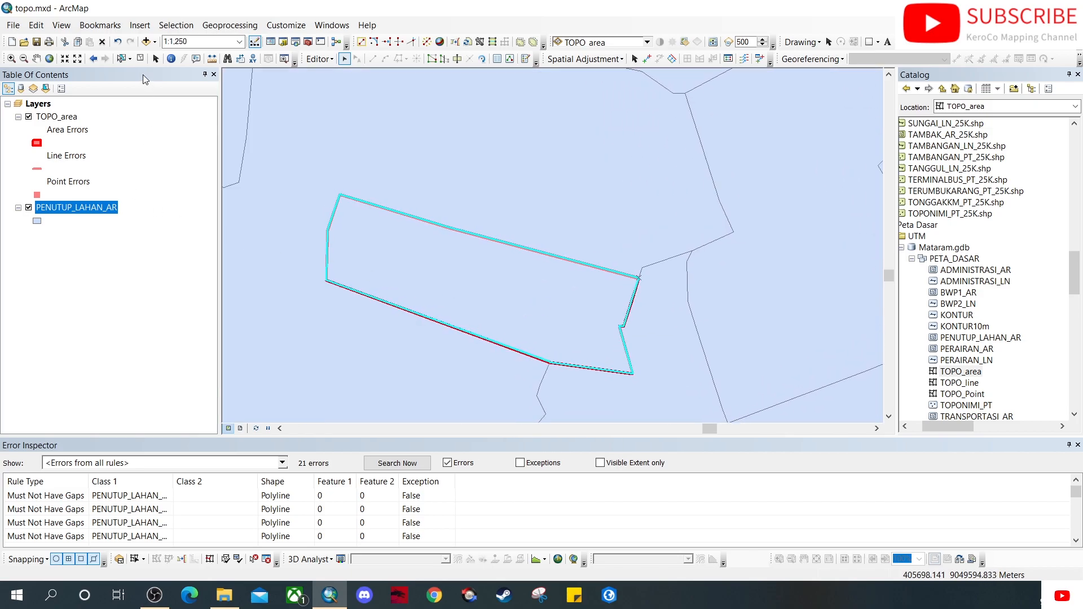
Clear the feature selection and validate the topology in the current map extent.
click(141, 58)
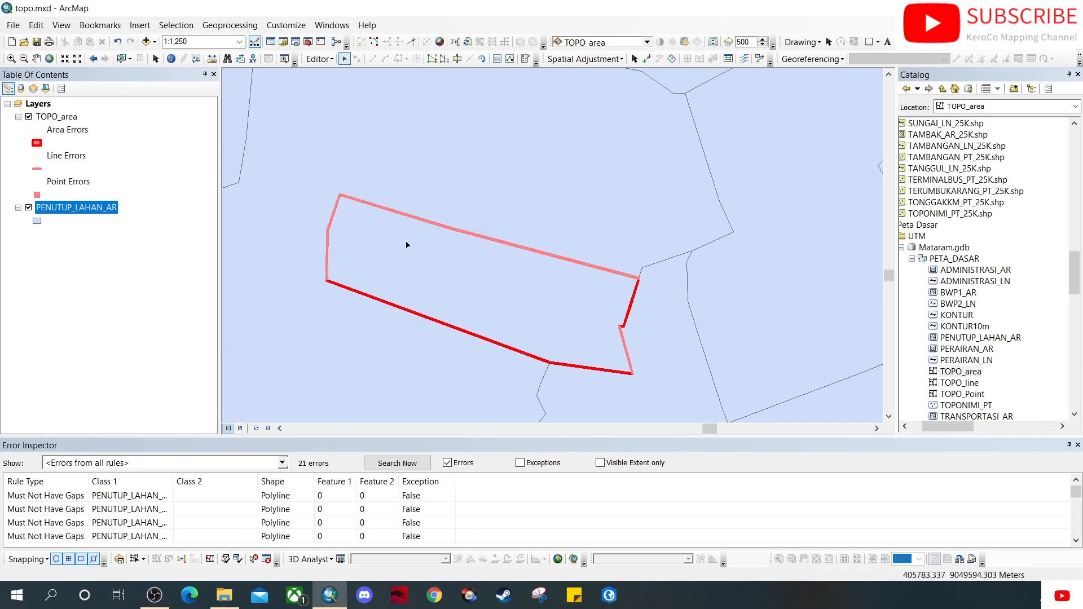
click(238, 560)
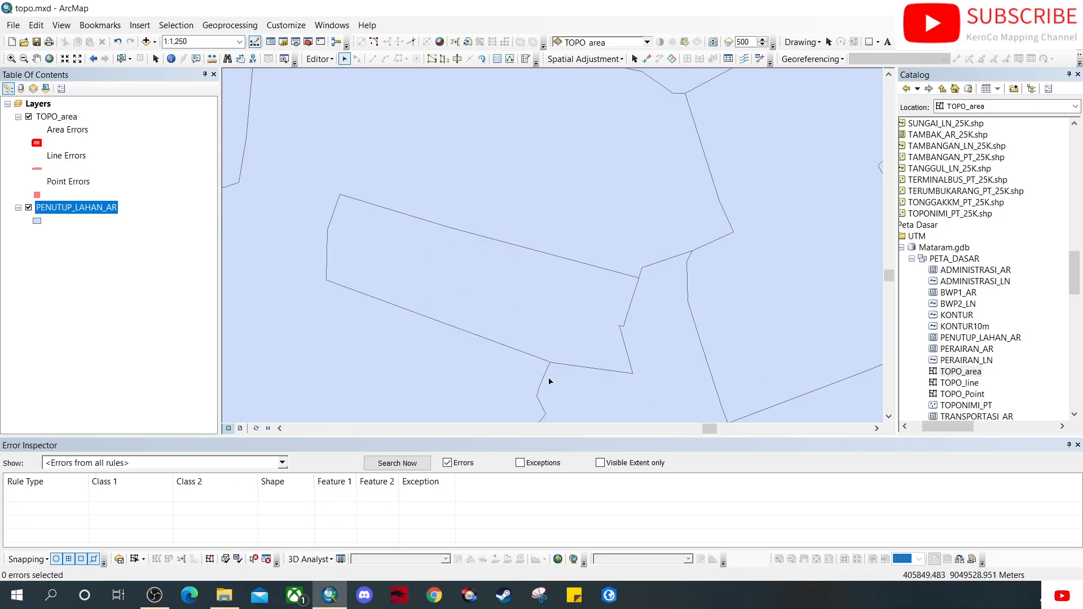
scroll(588, 329, up, 2)
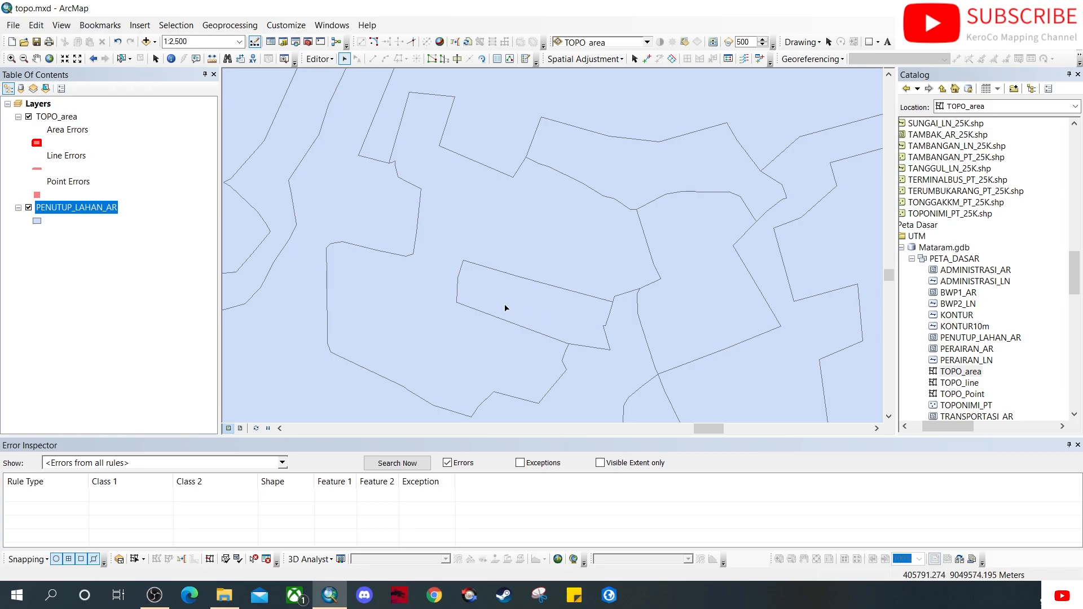
scroll(536, 307, up, 2)
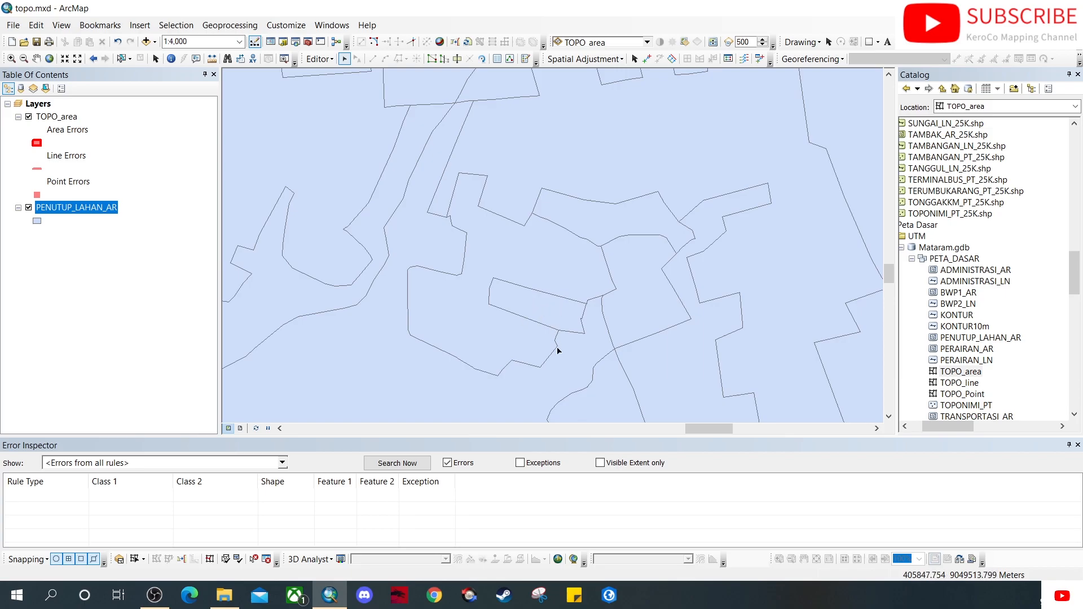
scroll(549, 370, up, 3)
Search again for errors from all rules and zoom to the upper-left corner of the first Must Not Have Gaps error.
click(397, 463)
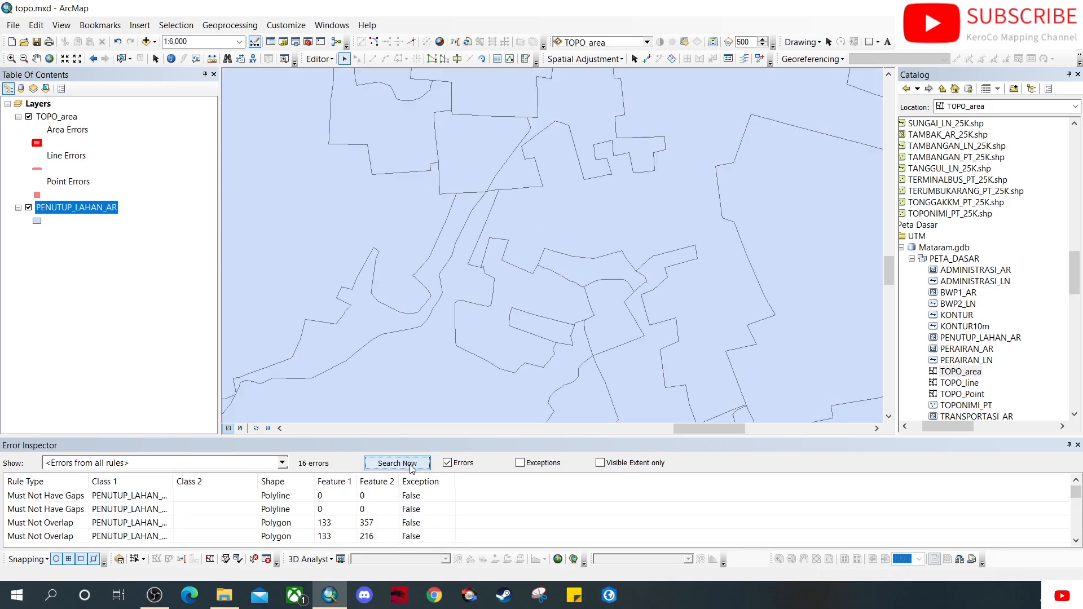
click(65, 496)
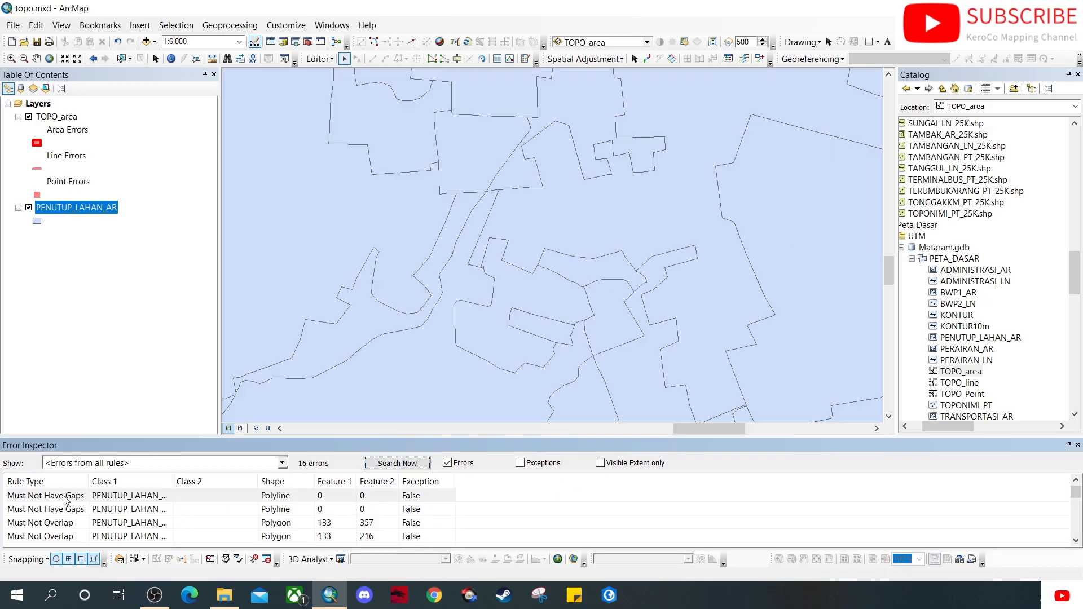
right_click(69, 500)
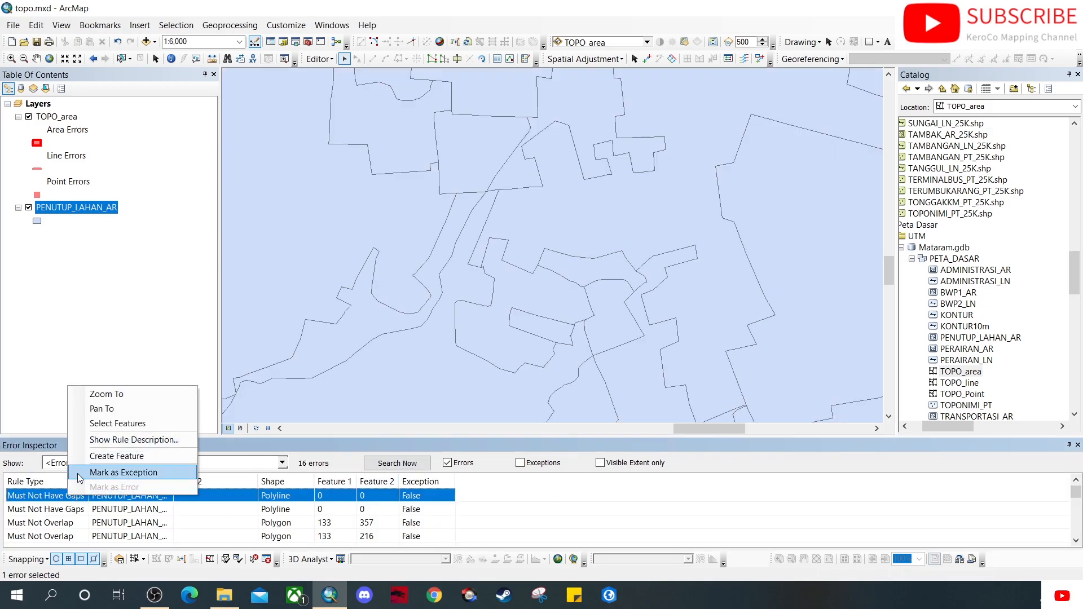
click(111, 394)
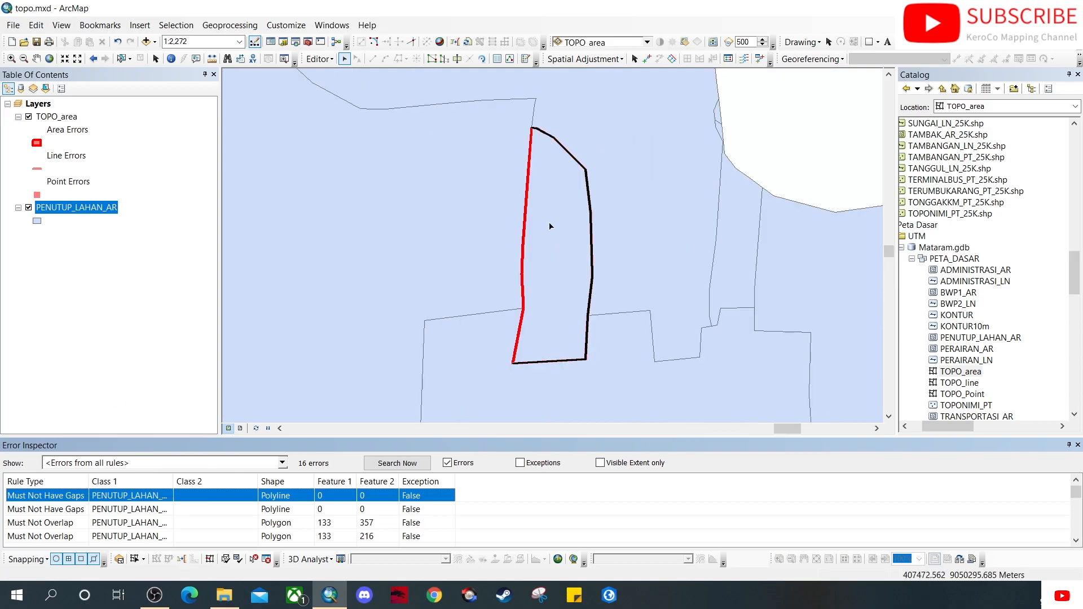
scroll(543, 137, down, 4)
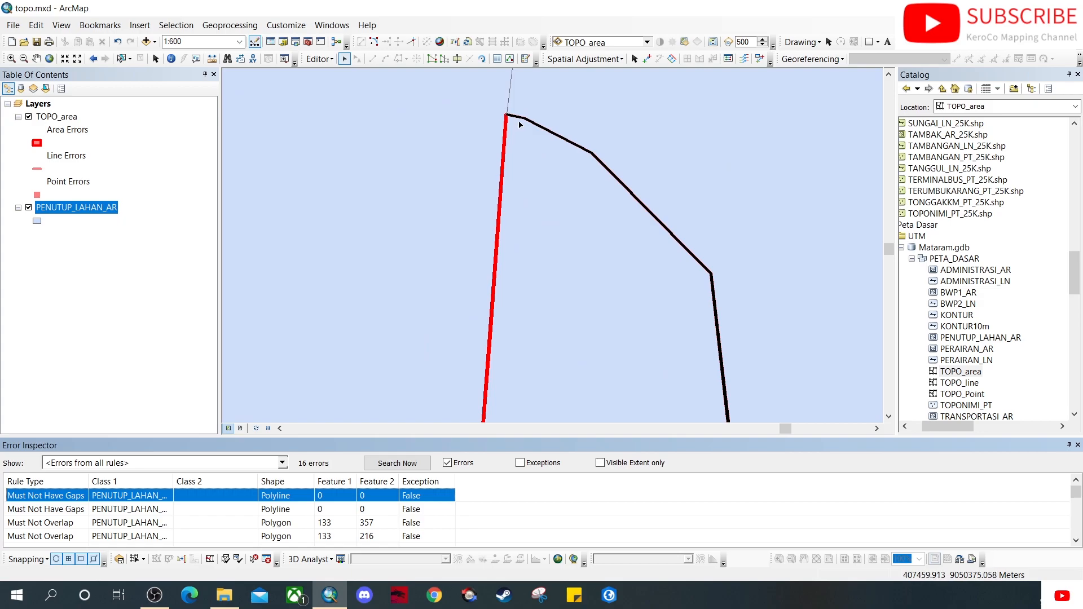
scroll(510, 118, down, 5)
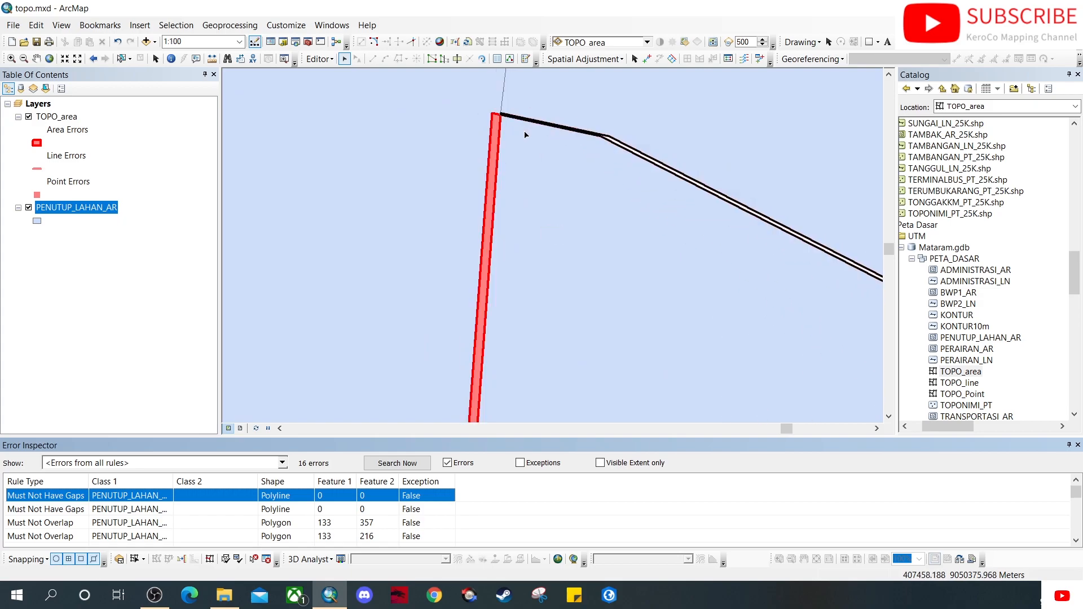
Select the narrow polygon inside the gap and move it so its upper-right corner snaps to the neighbouring boundary's matching corner.
click(570, 176)
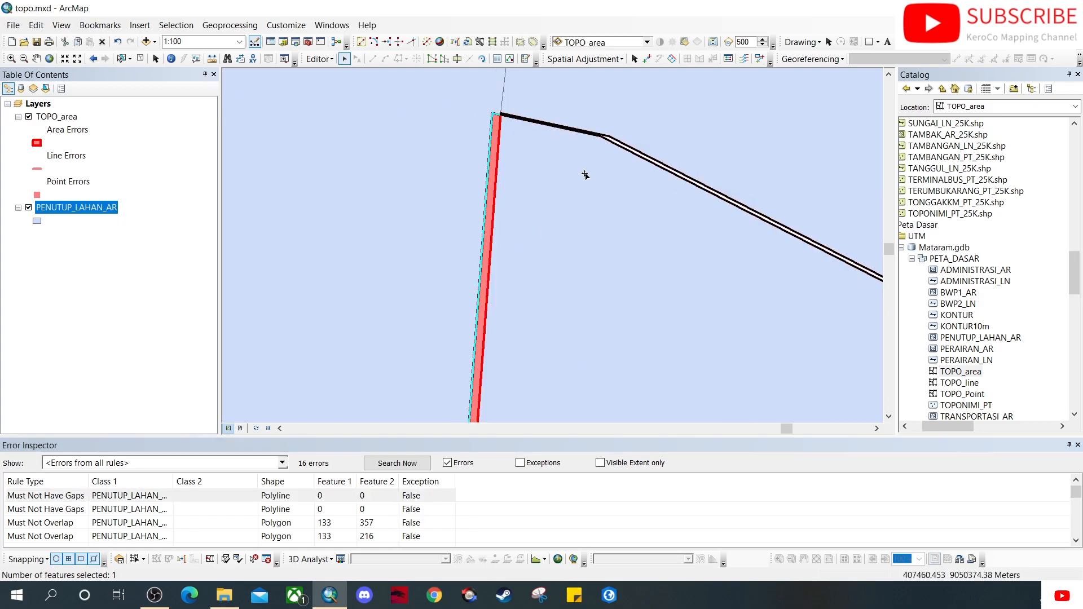
drag(604, 195, 376, 143)
drag(571, 298, 380, 119)
drag(559, 303, 438, 208)
drag(542, 332, 381, 141)
scroll(493, 226, down, 3)
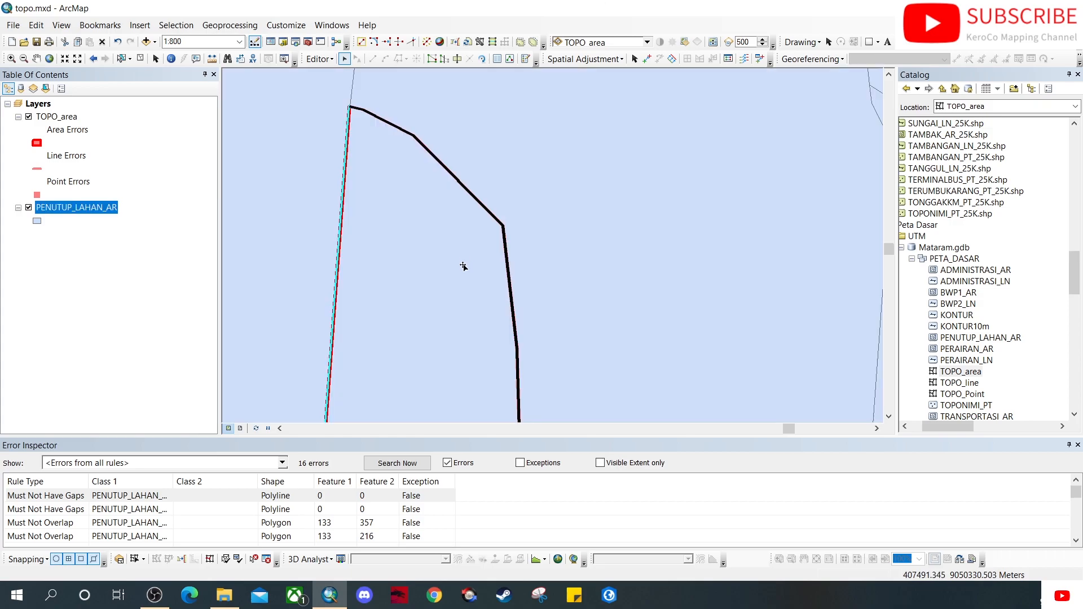
drag(433, 353, 486, 143)
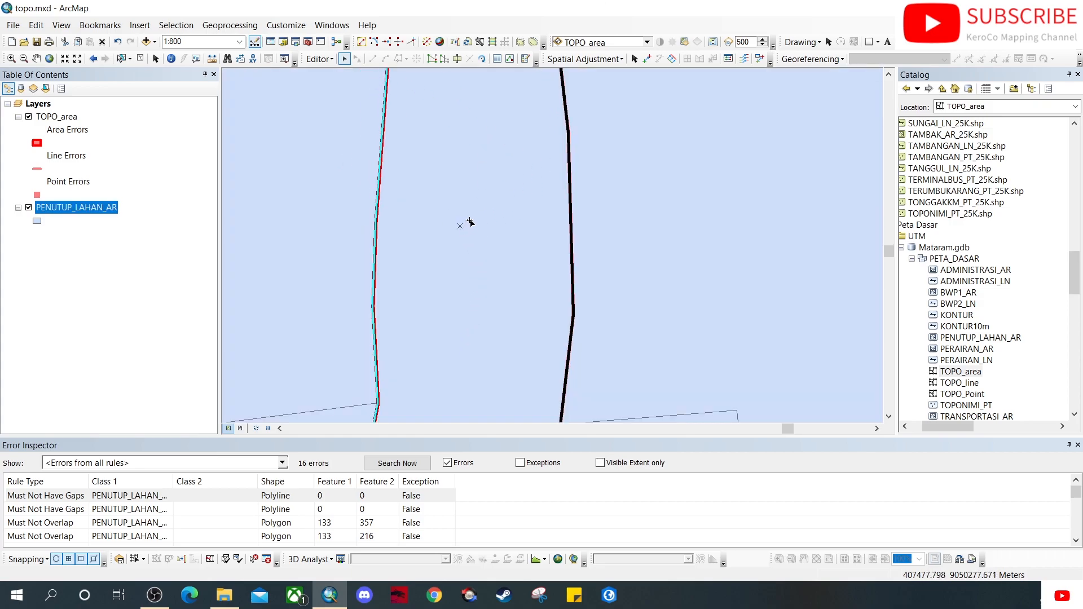
drag(470, 222, 476, 366)
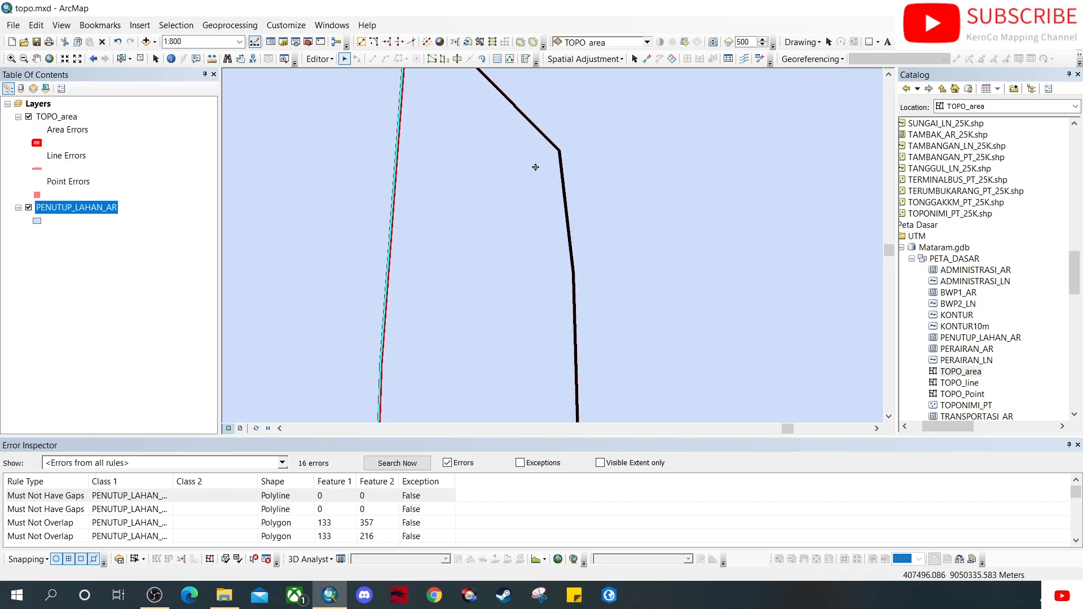
scroll(556, 146, up, 5)
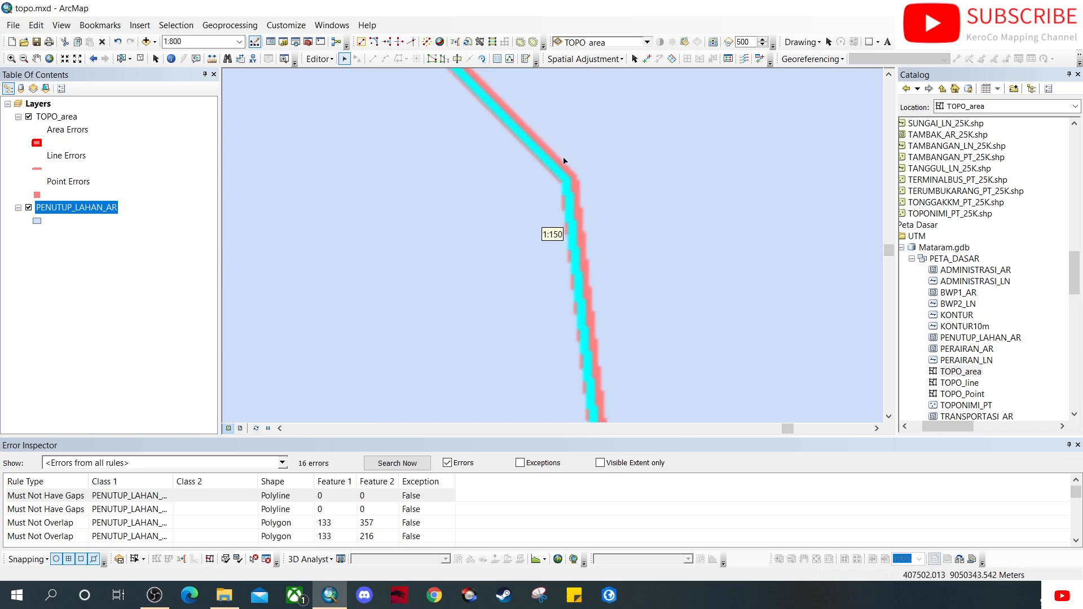
scroll(567, 194, up, 3)
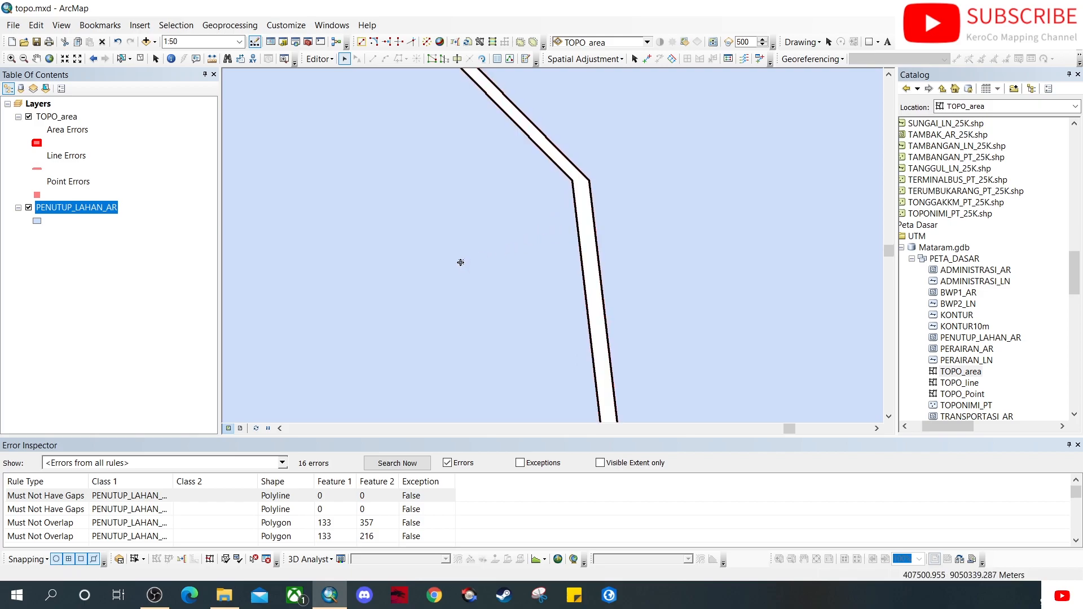
drag(581, 205, 572, 242)
Validate the topology in the current extent with the whole moved polygon in view at 1:3,000.
scroll(504, 294, up, 4)
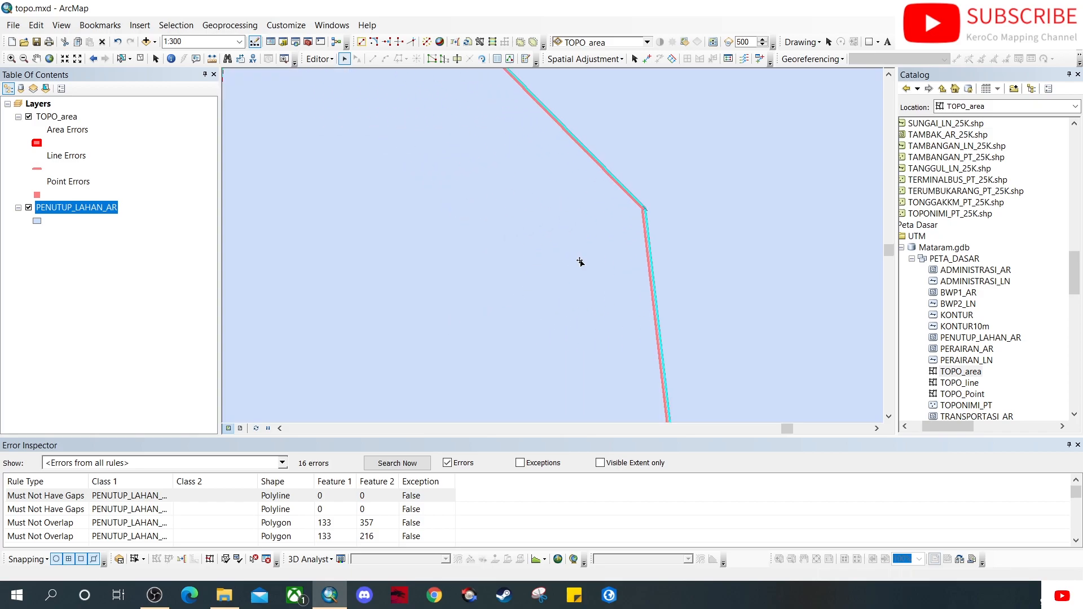
scroll(551, 273, up, 4)
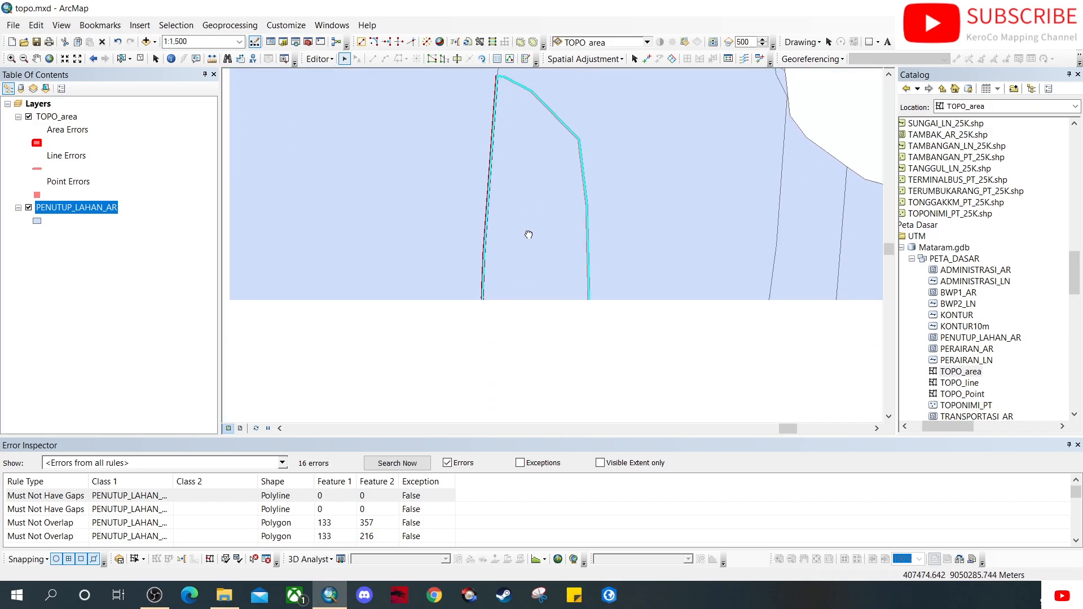
scroll(530, 285, up, 2)
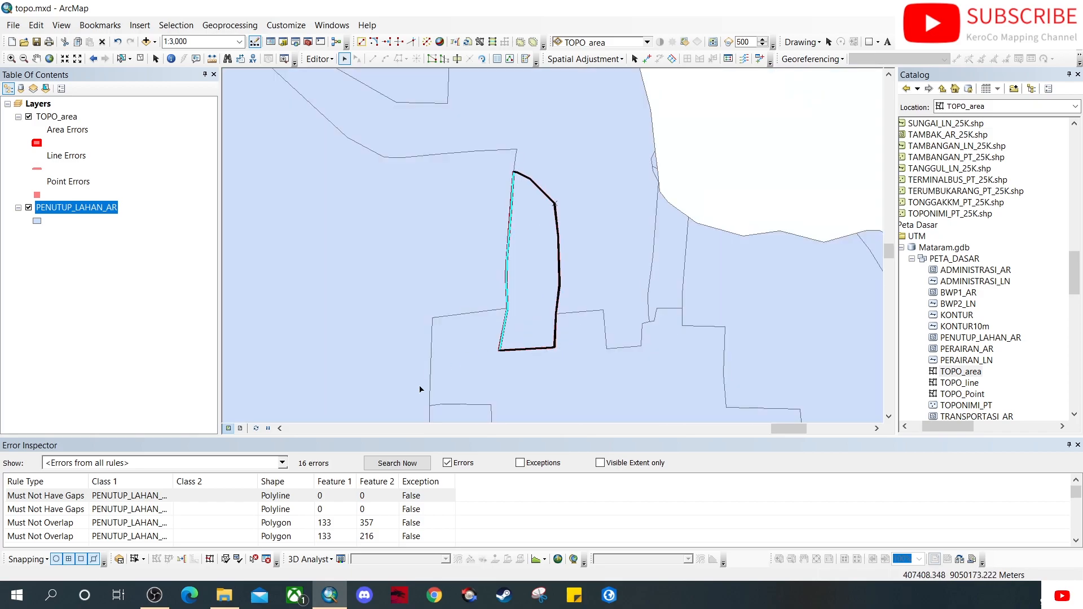
click(241, 562)
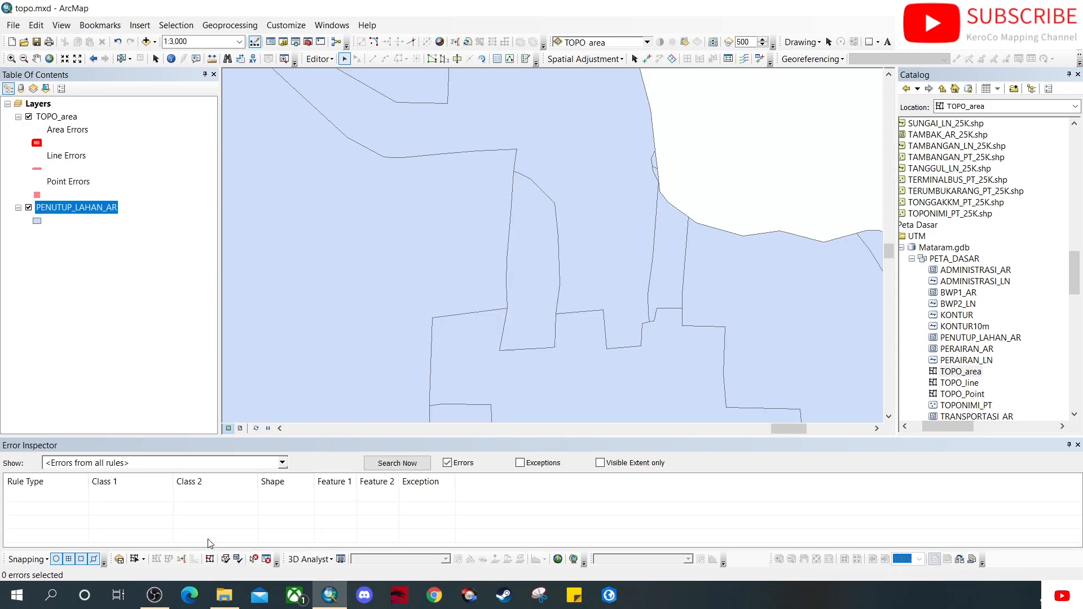
Search again for errors from all rules and zoom to the remaining Must Not Have Gaps error.
scroll(582, 307, up, 3)
scroll(582, 308, up, 1)
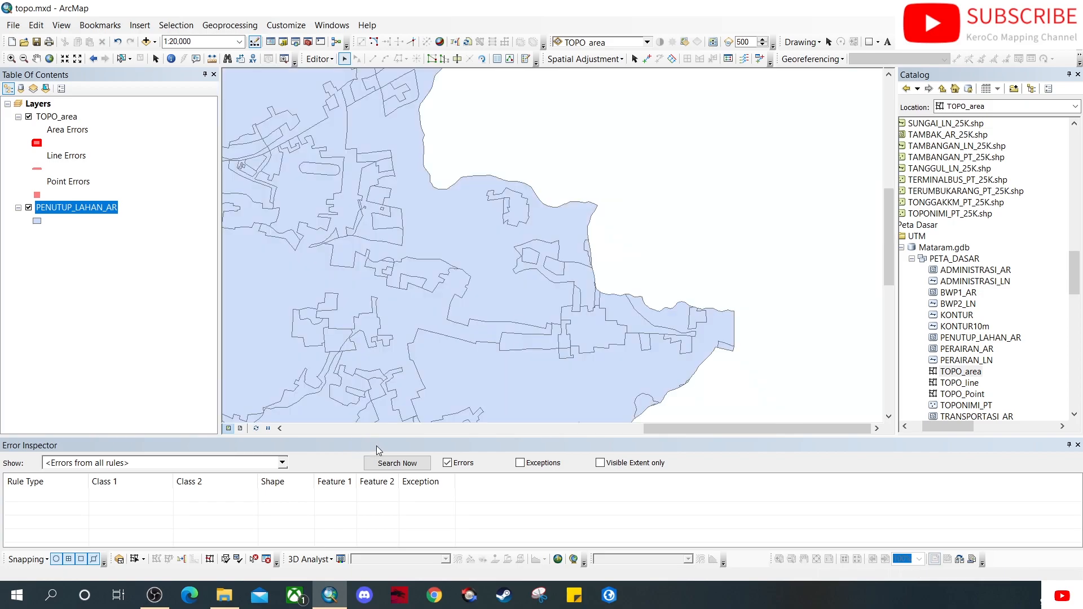
click(426, 465)
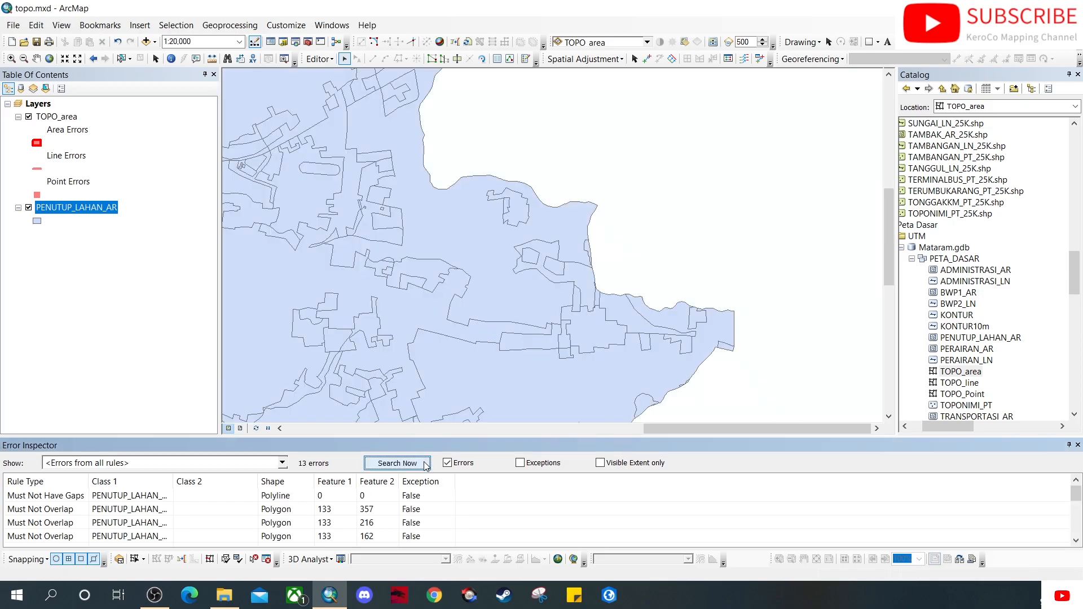
click(75, 497)
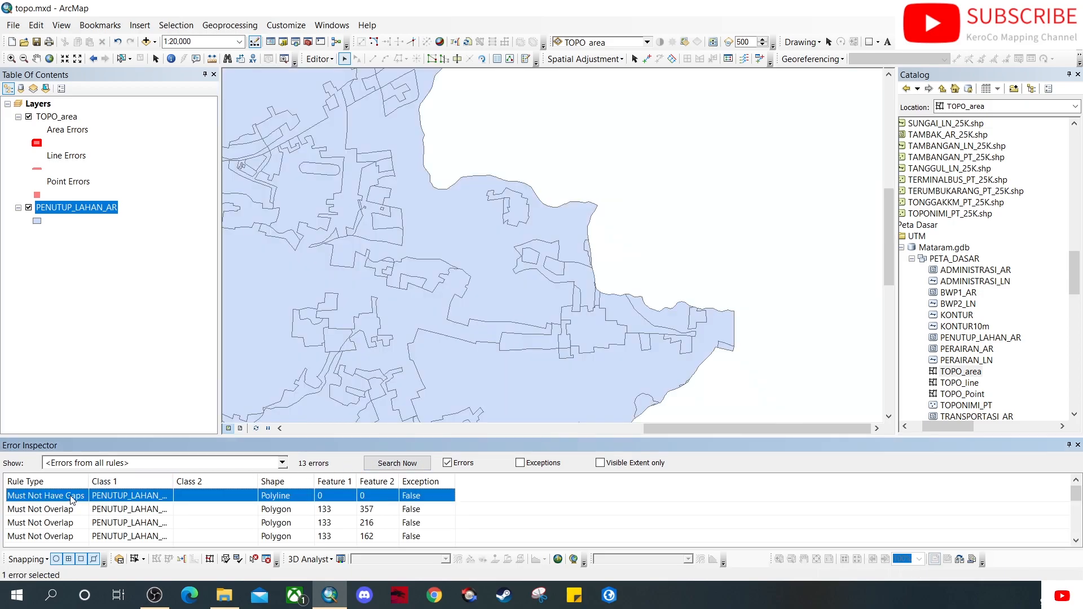
right_click(72, 499)
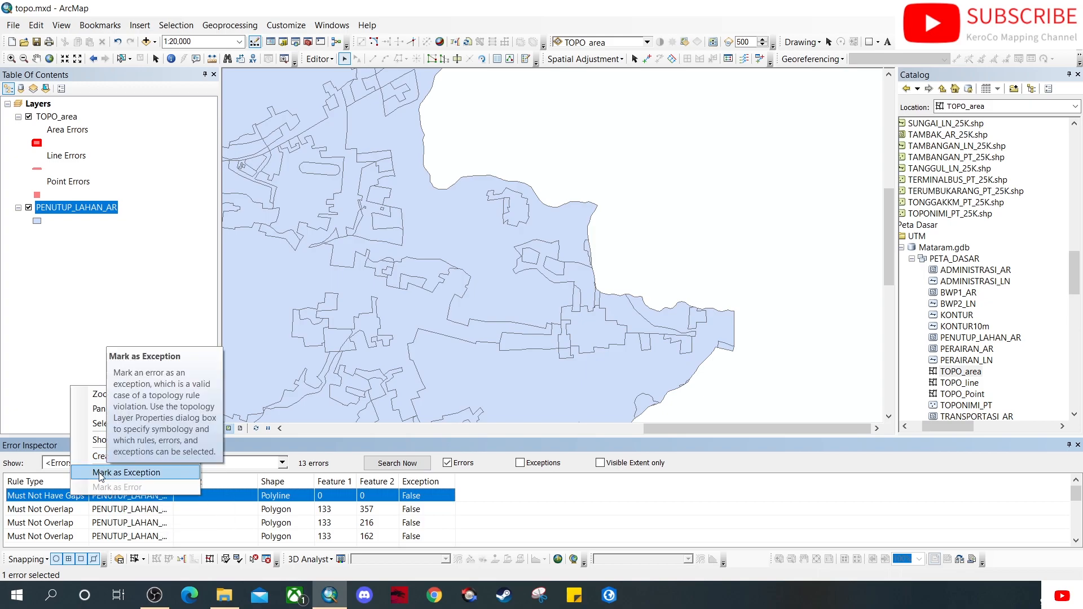
click(101, 394)
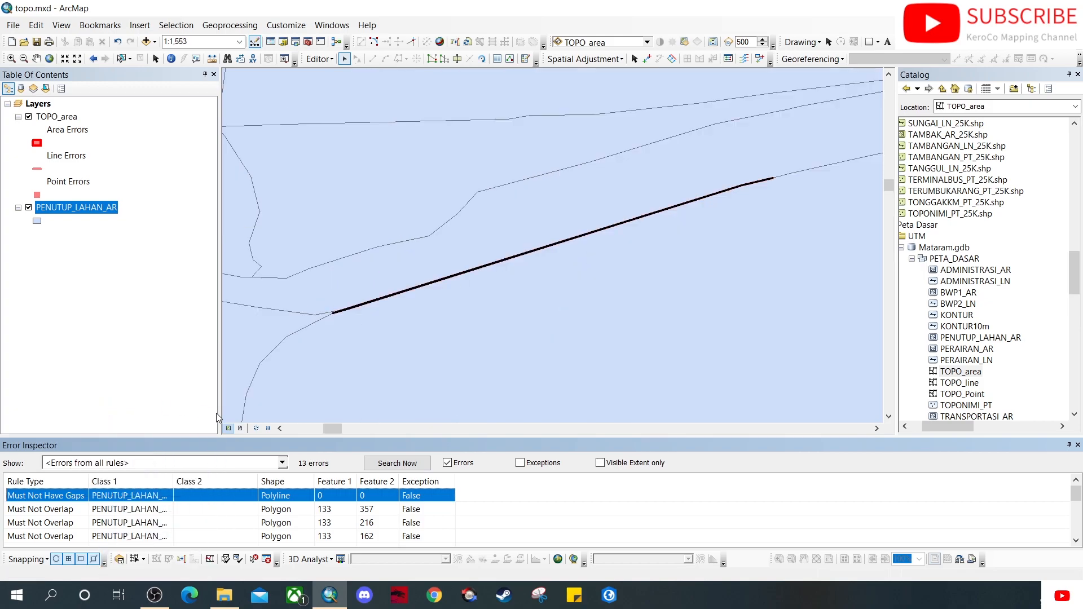
Examine the thin diagonal gap along its length, including its width and both ends.
scroll(733, 175, down, 5)
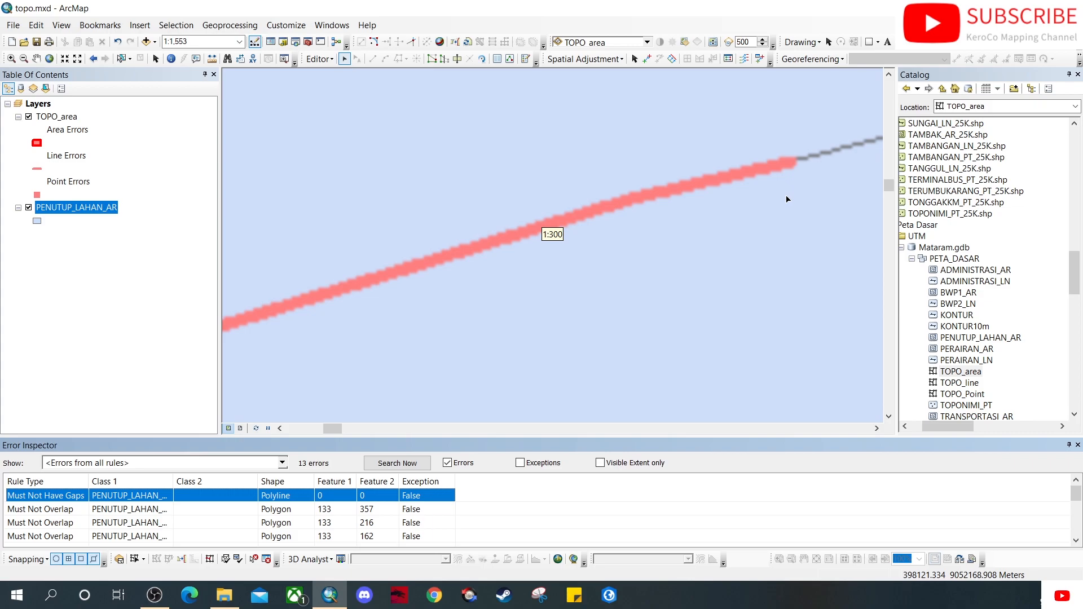
scroll(789, 225, down, 4)
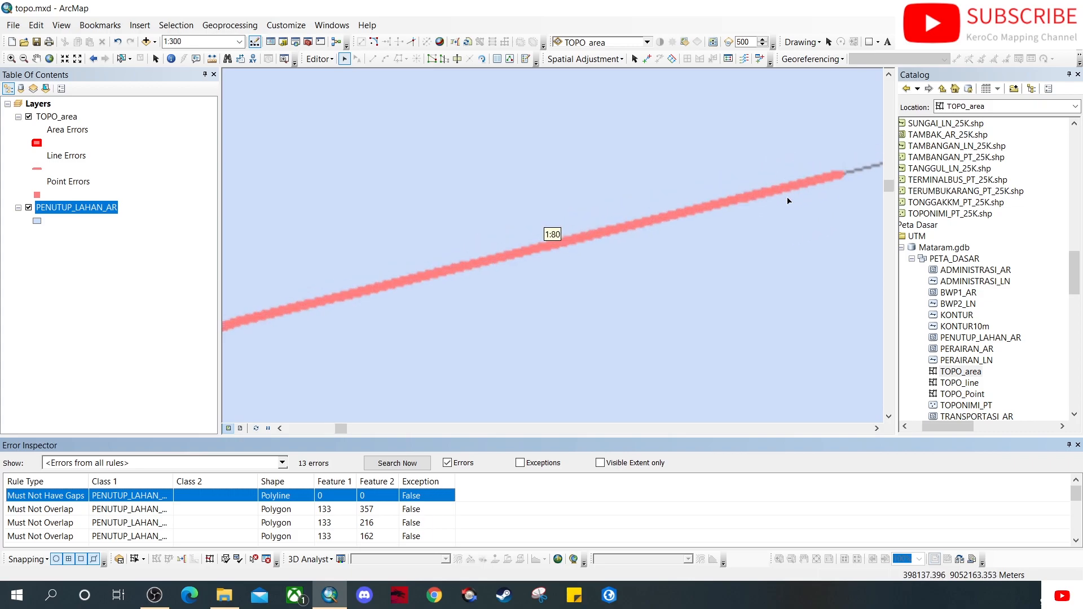
scroll(835, 175, down, 8)
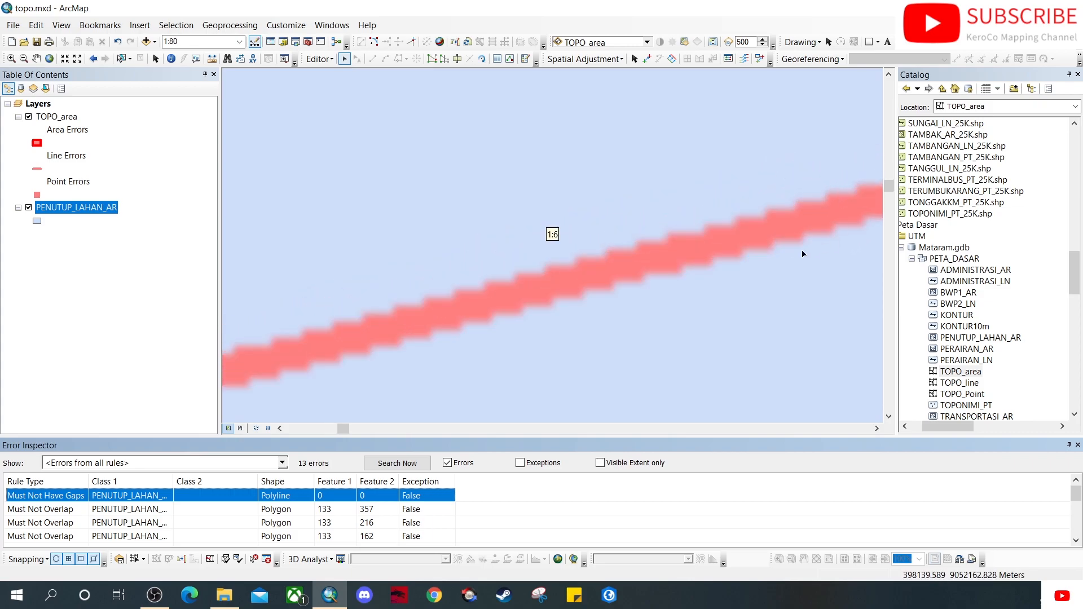
scroll(479, 271, down, 4)
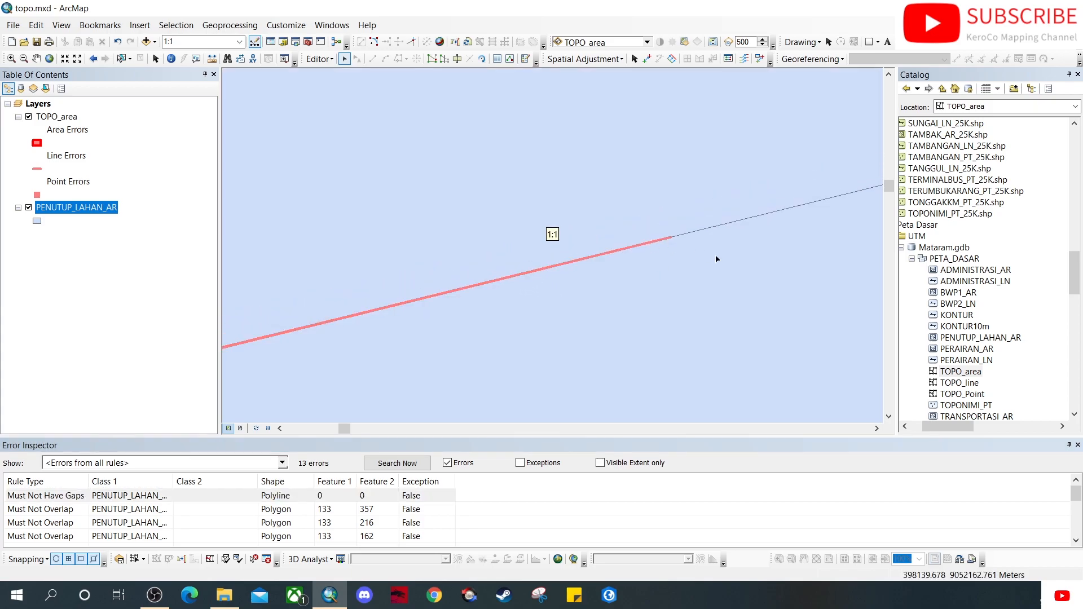
scroll(526, 283, up, 3)
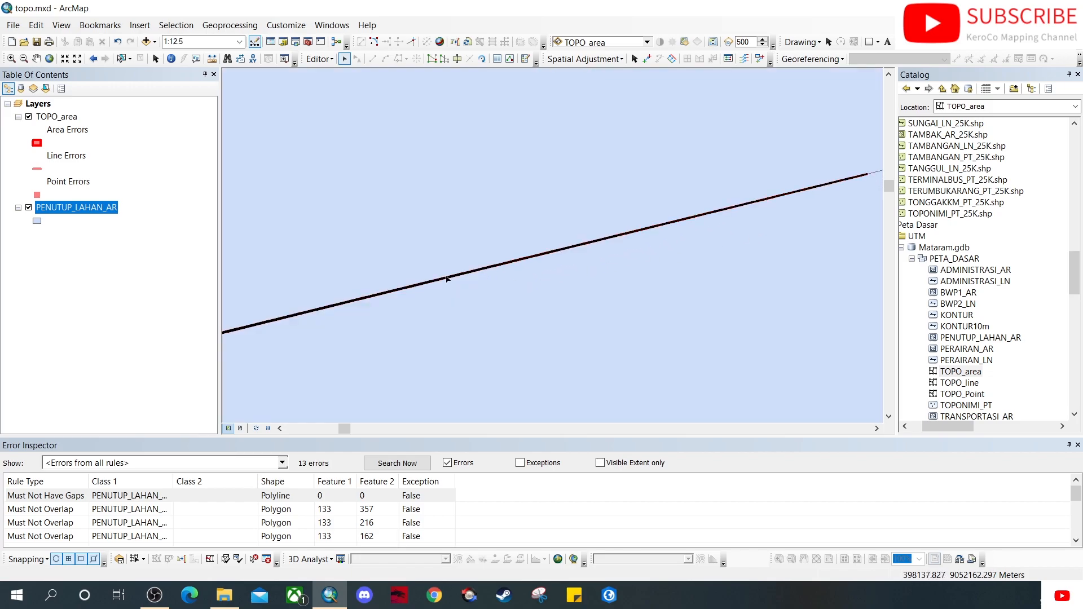
drag(301, 310, 779, 219)
drag(397, 325, 539, 290)
drag(346, 345, 624, 291)
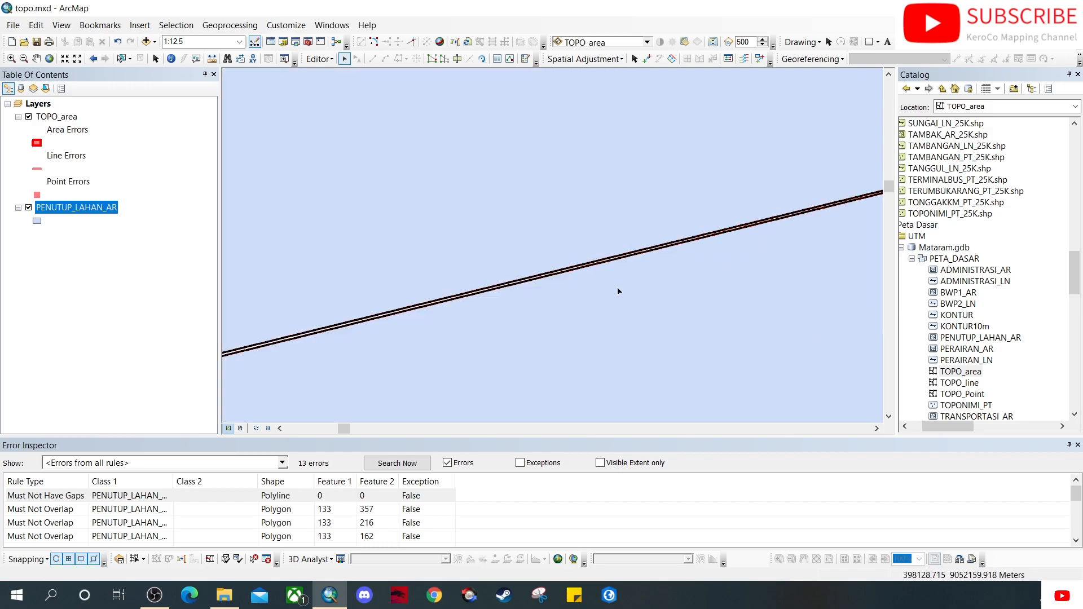
scroll(499, 301, down, 2)
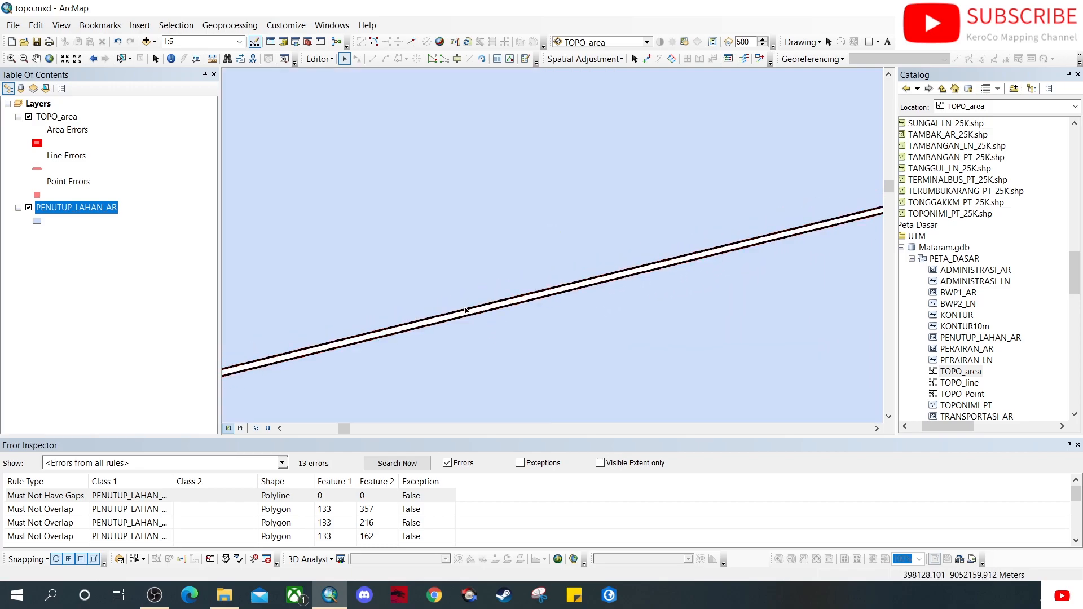
scroll(541, 317, up, 3)
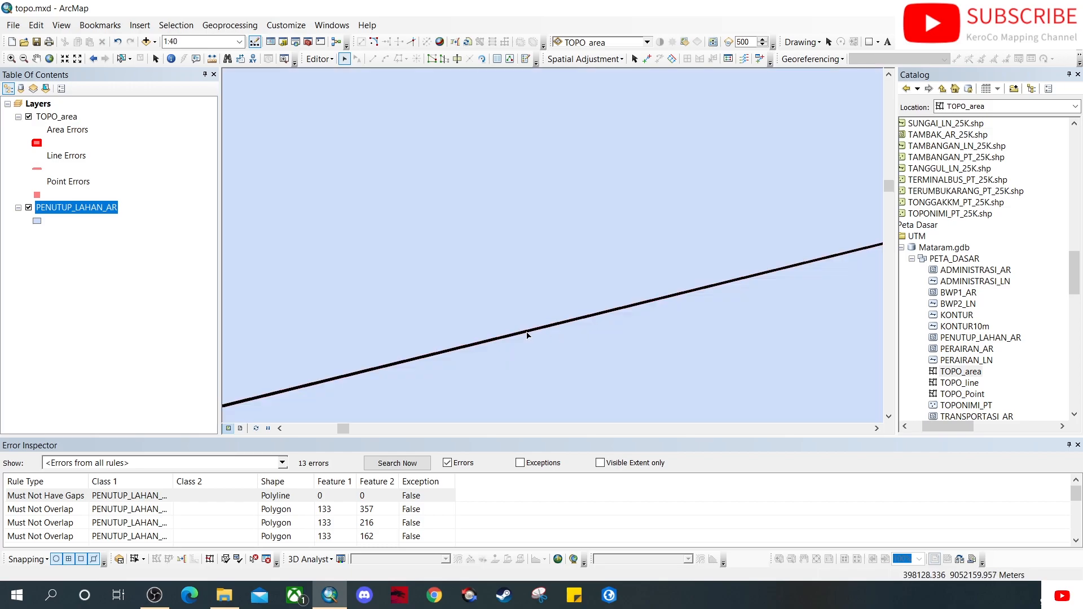
drag(479, 370, 642, 269)
scroll(458, 313, up, 2)
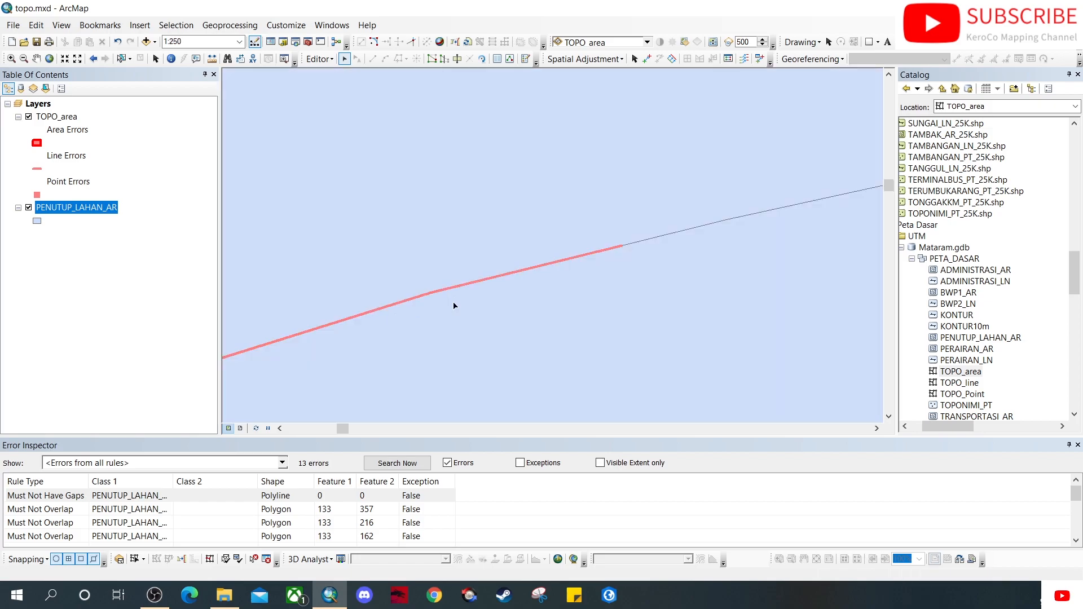
scroll(426, 308, up, 2)
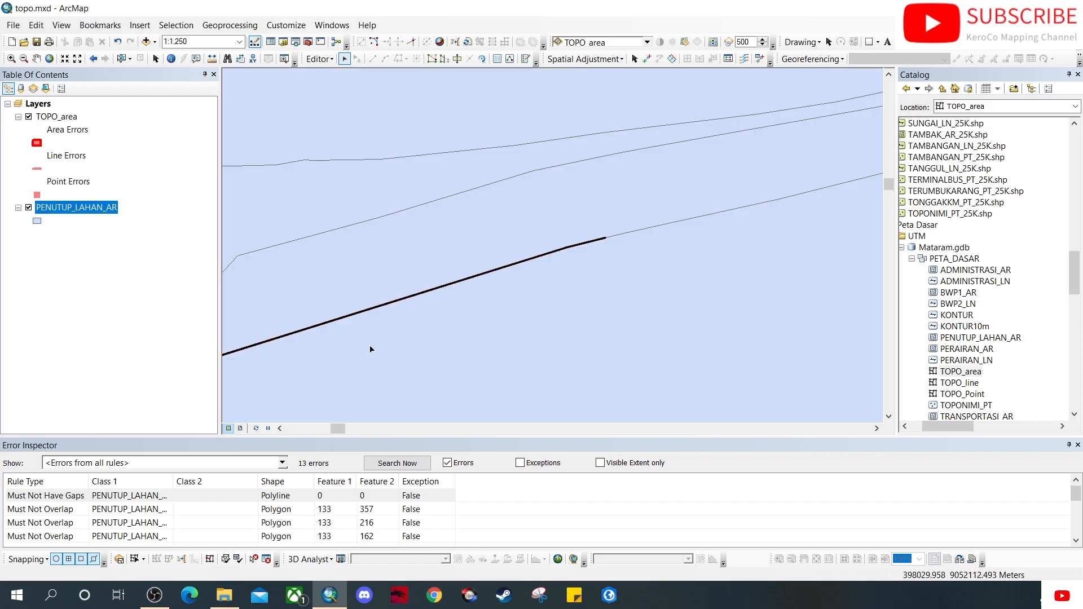
drag(370, 348, 705, 218)
drag(628, 235, 517, 311)
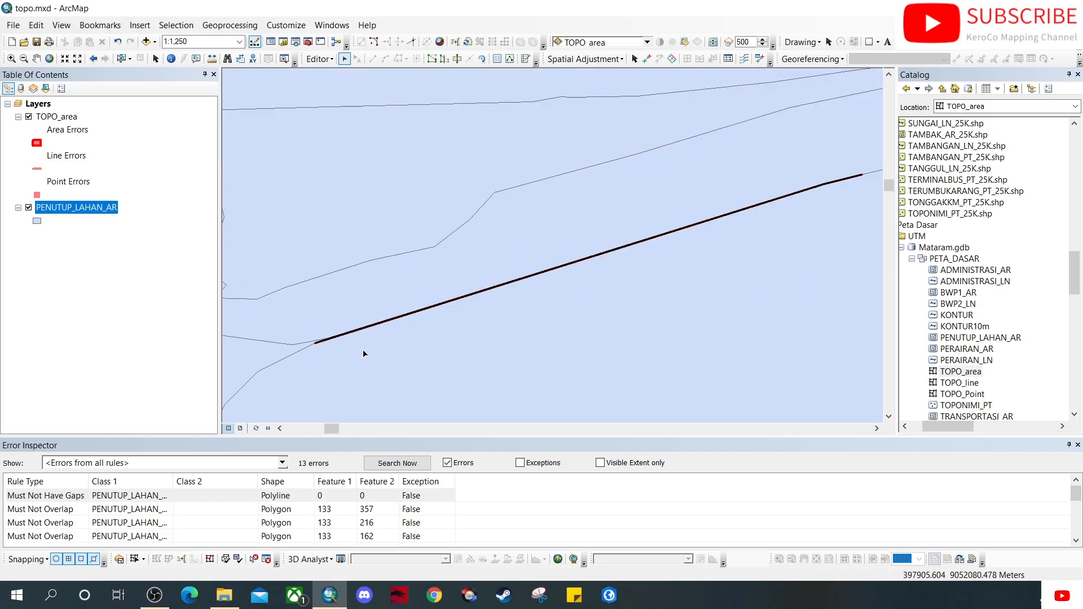
Create a feature from the Must Not Have Gaps error to fill the gap with a polygon.
right_click(78, 501)
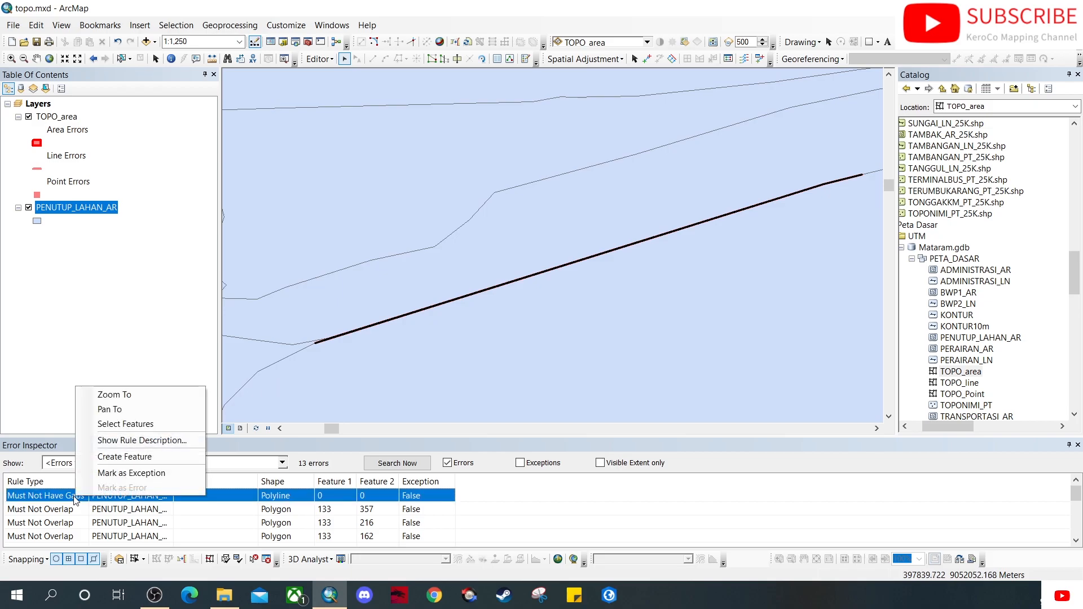
click(148, 460)
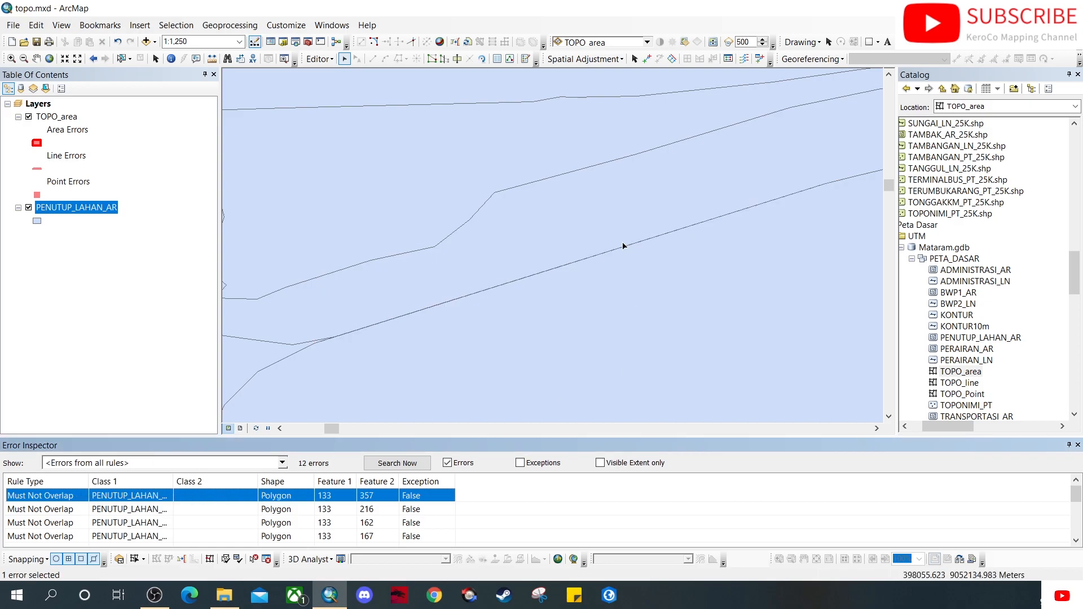
Select polygon 436, the thin gap-filling sliver, from the overlapping PENUTUP_LAHAN_AR candidates where the boundary lines meet.
scroll(334, 342, up, 5)
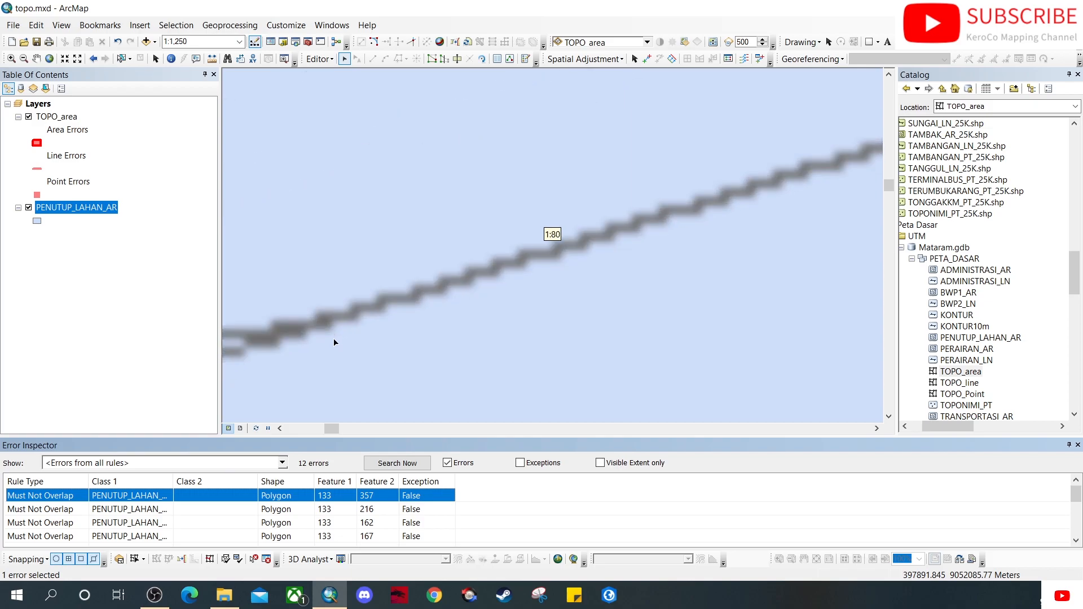
scroll(358, 294, up, 3)
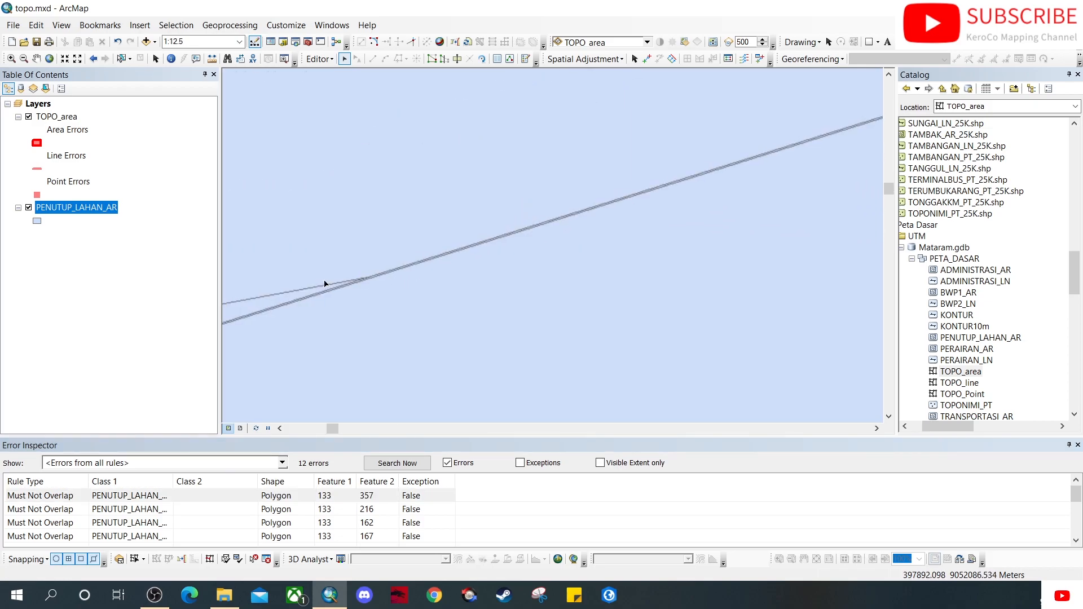
scroll(332, 289, up, 2)
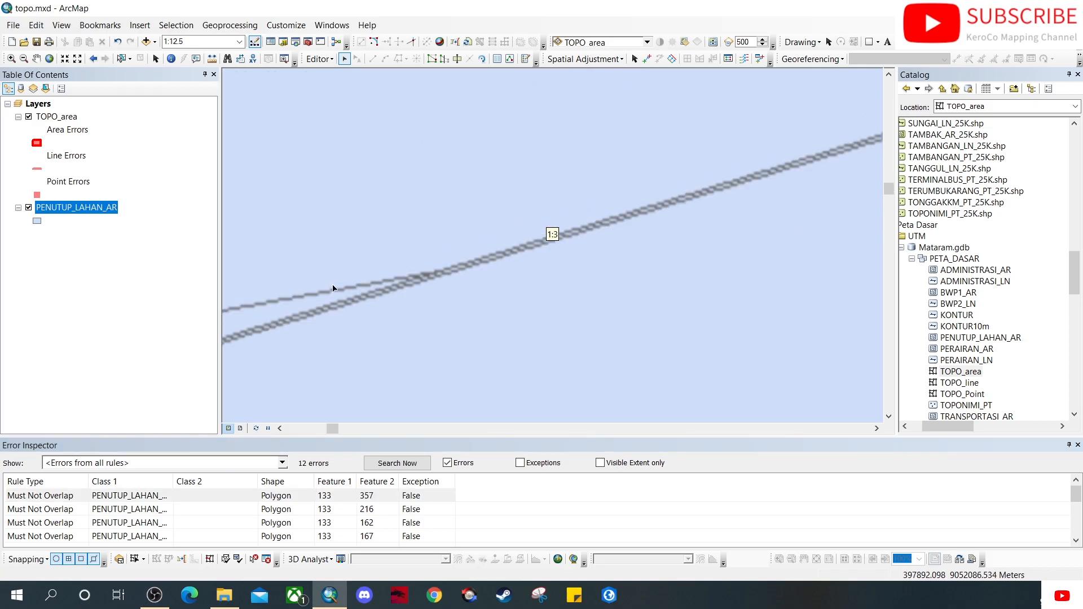
click(444, 277)
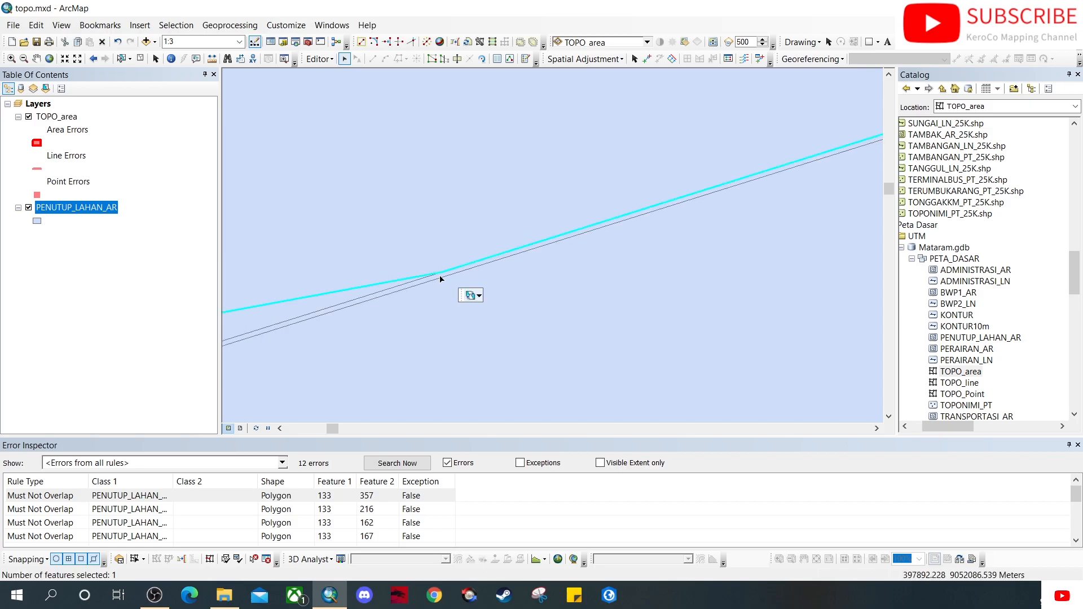
click(478, 295)
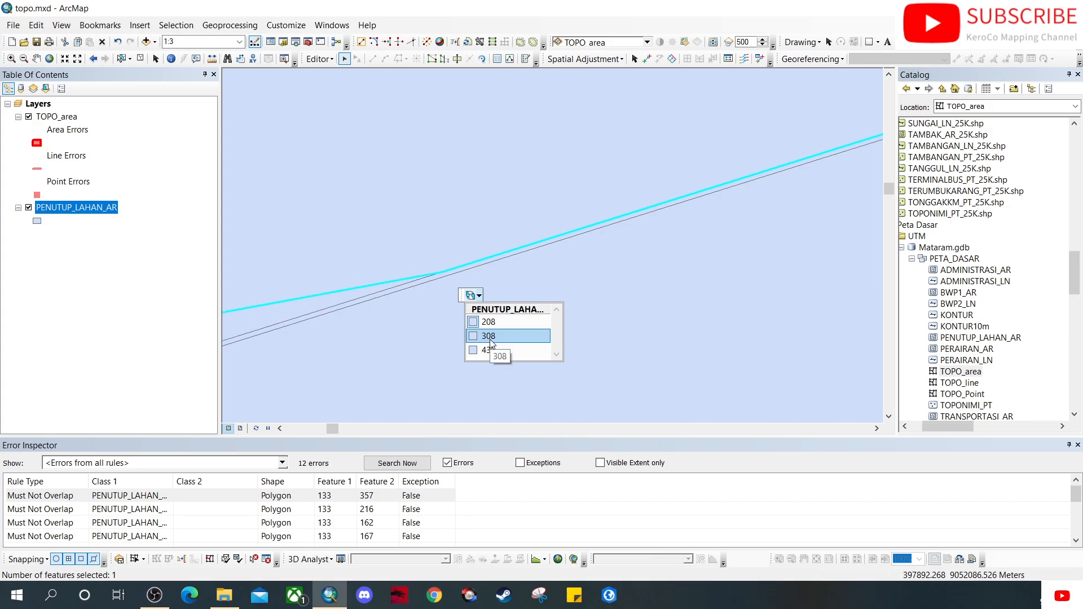
click(488, 350)
Add the large polygon bordering the sliver's lower side to the selection.
scroll(457, 286, up, 2)
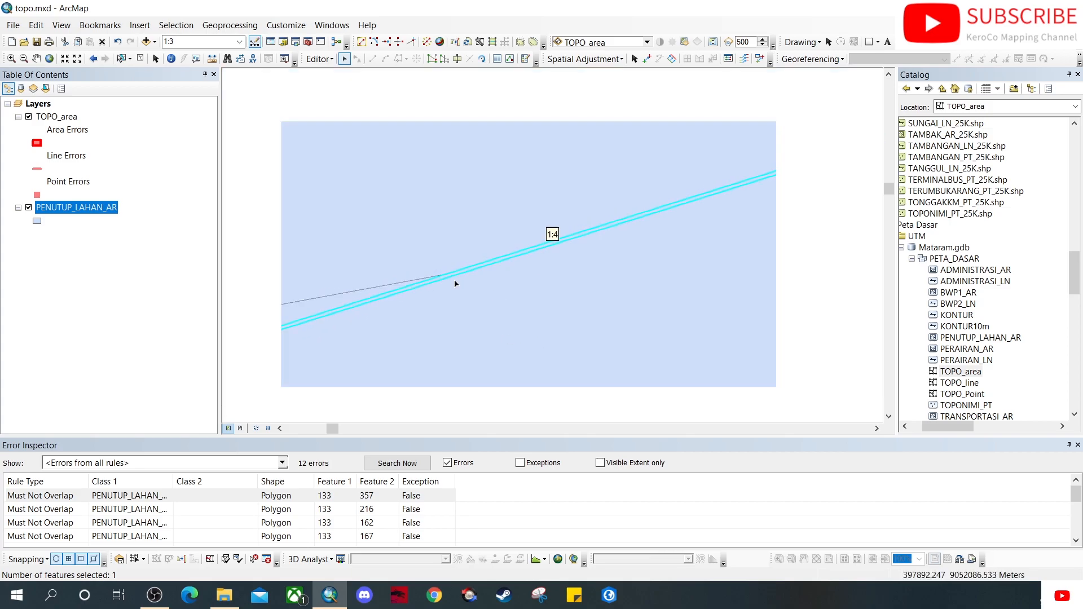
scroll(457, 286, up, 5)
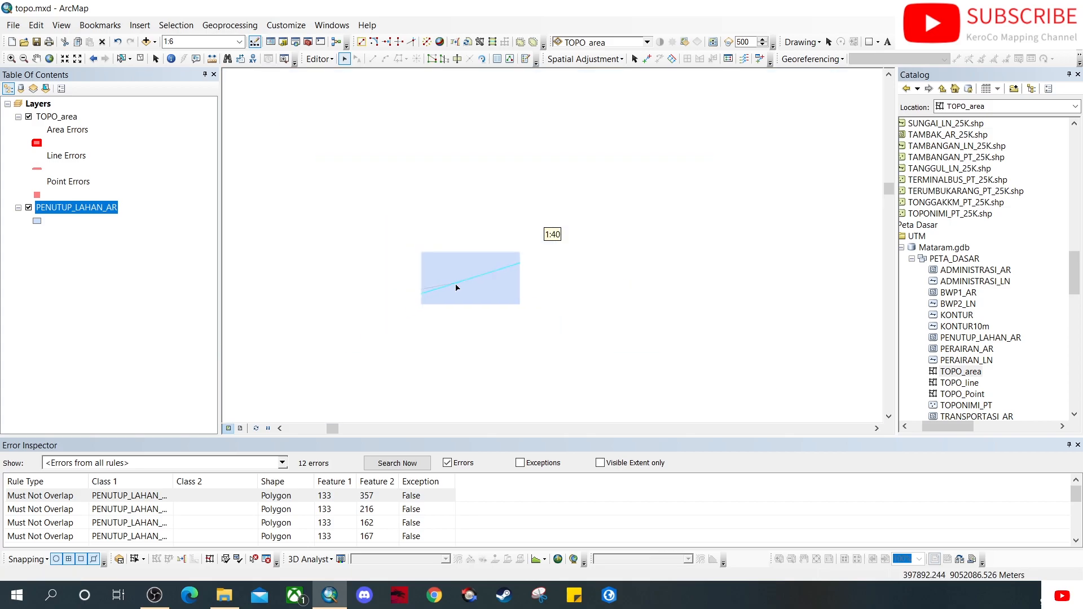
scroll(457, 286, up, 3)
scroll(457, 286, up, 4)
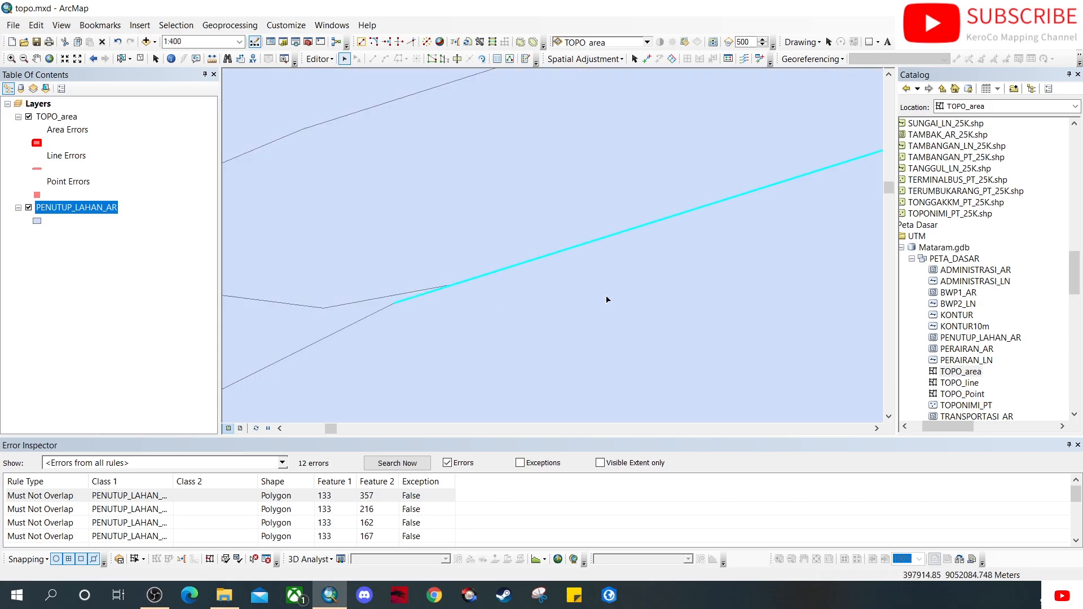
scroll(458, 273, down, 4)
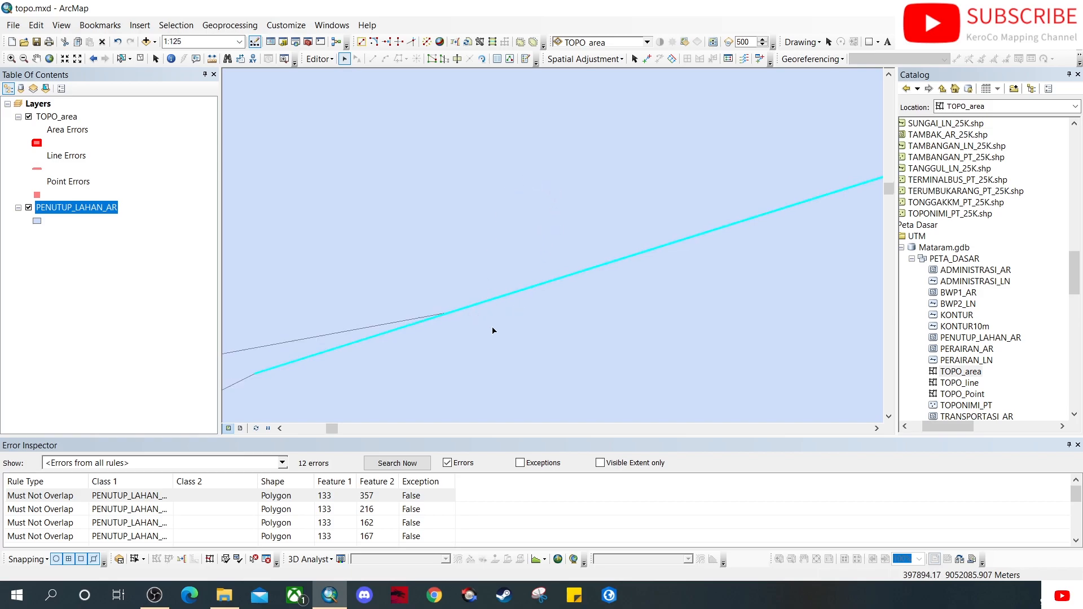
scroll(638, 350, down, 2)
scroll(638, 350, up, 4)
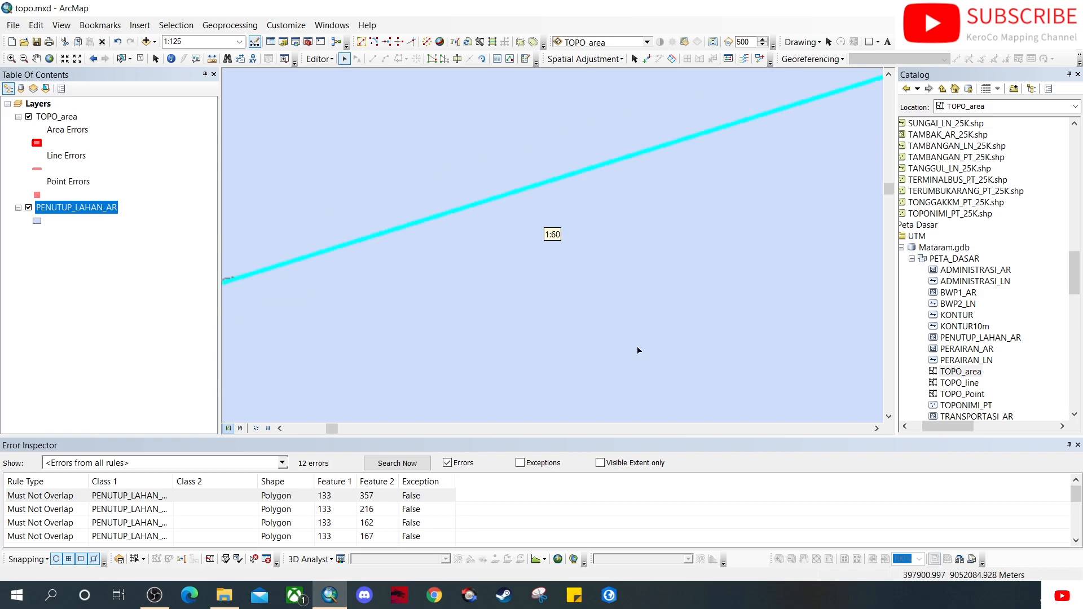
scroll(668, 348, down, 3)
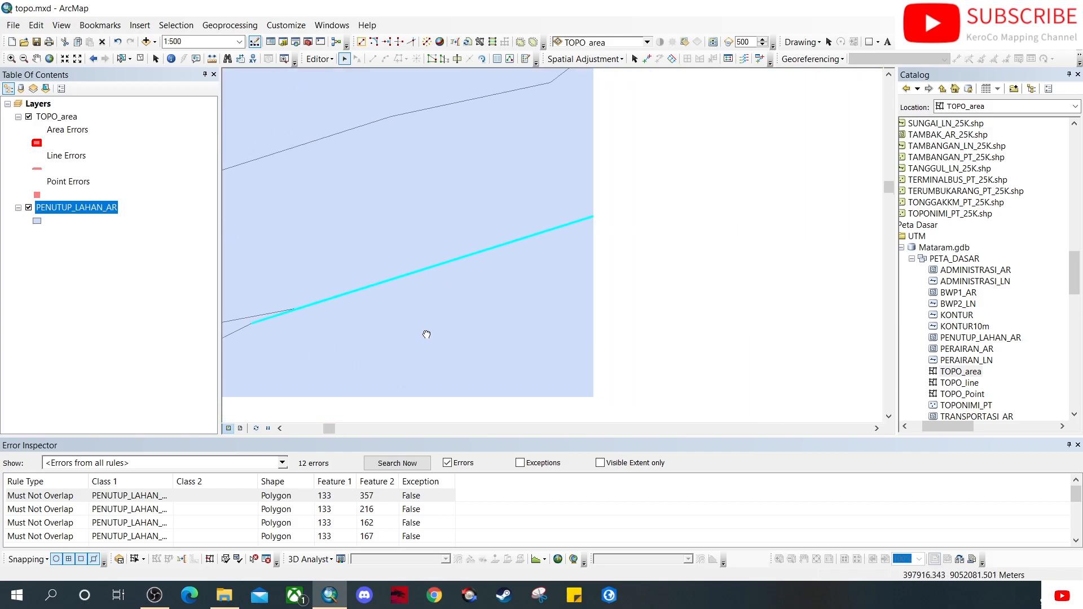
scroll(496, 335, up, 2)
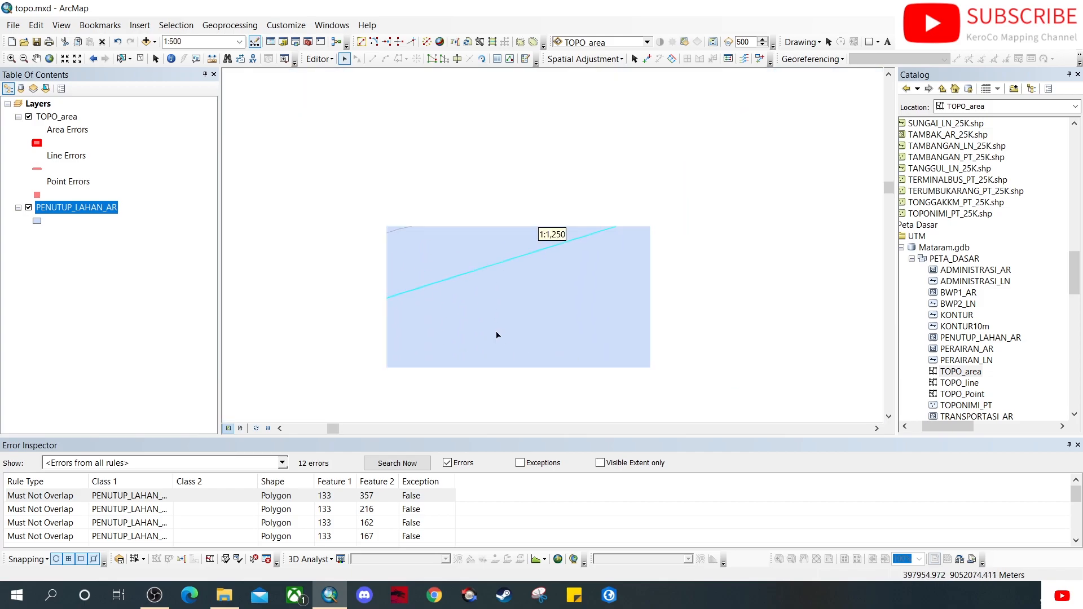
click(563, 321)
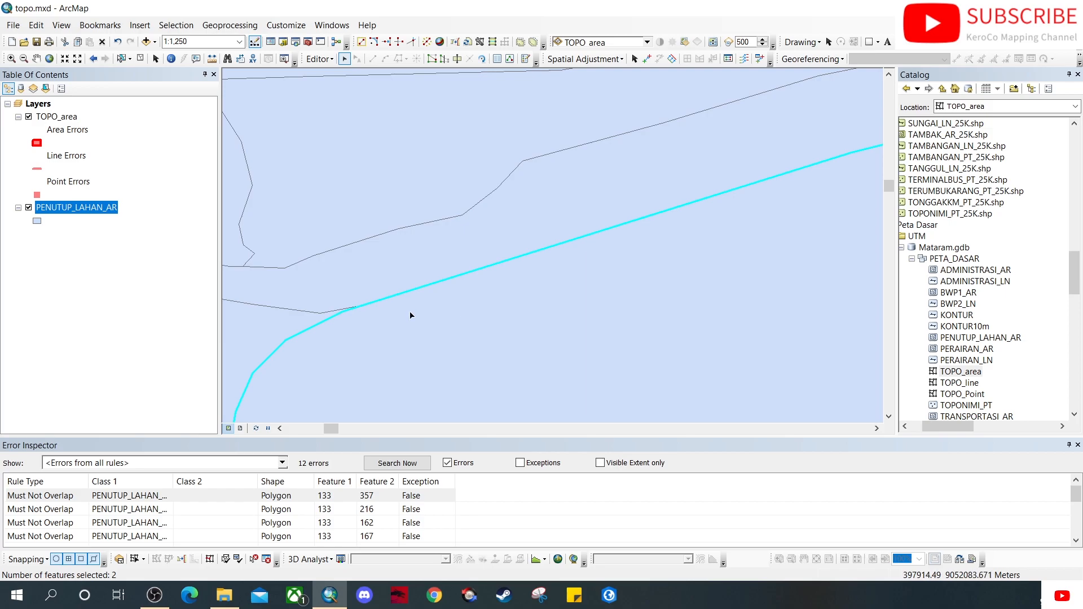
Merge the two selected PENUTUP_LAHAN_AR polygons, choosing 436 as the feature with which the other is merged.
click(319, 59)
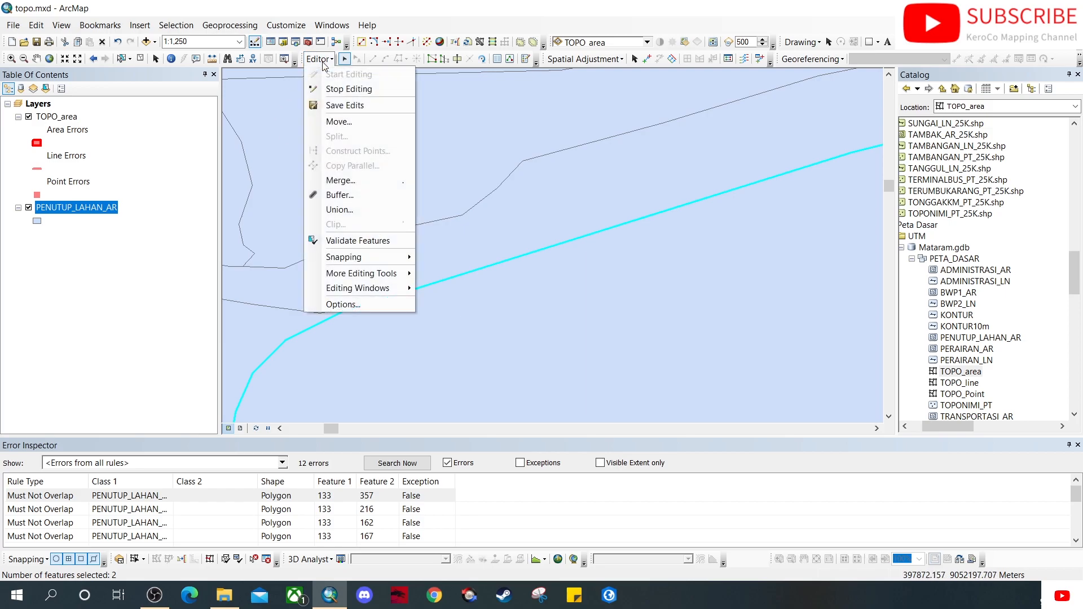
click(370, 183)
click(488, 281)
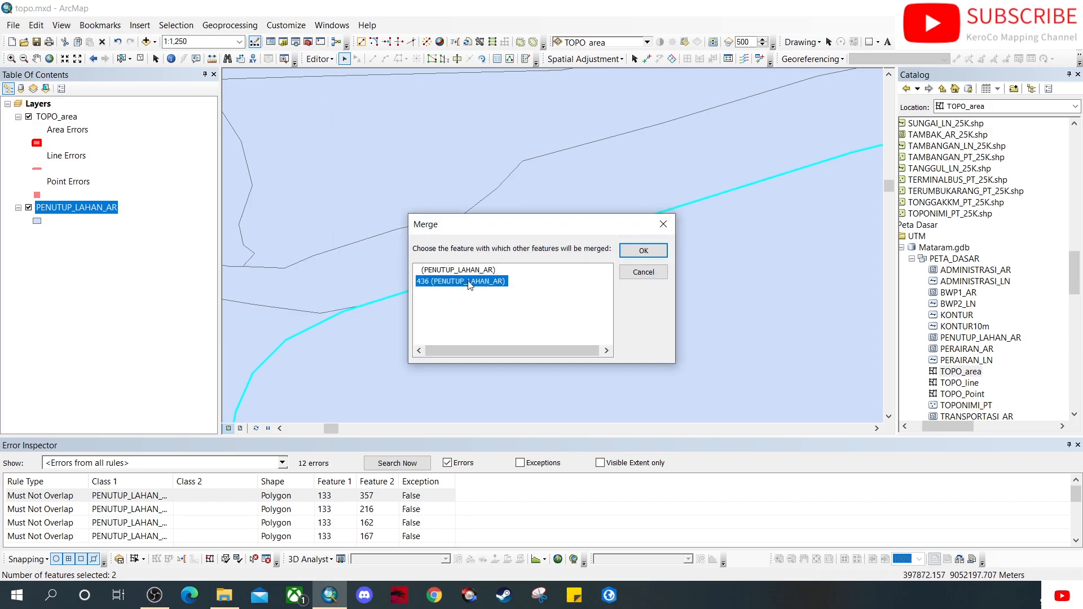
click(467, 270)
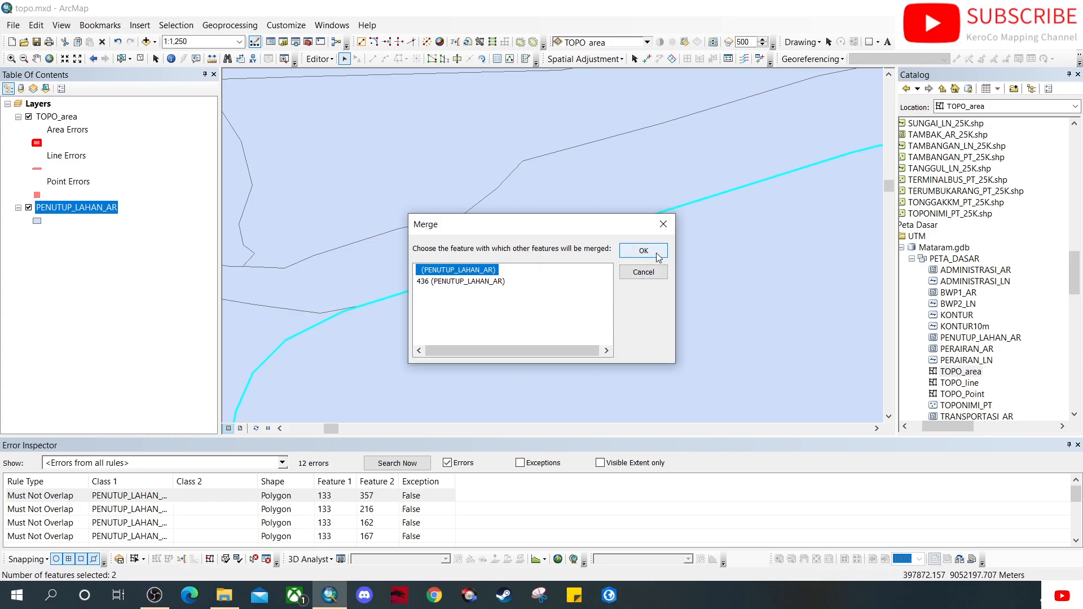
click(465, 283)
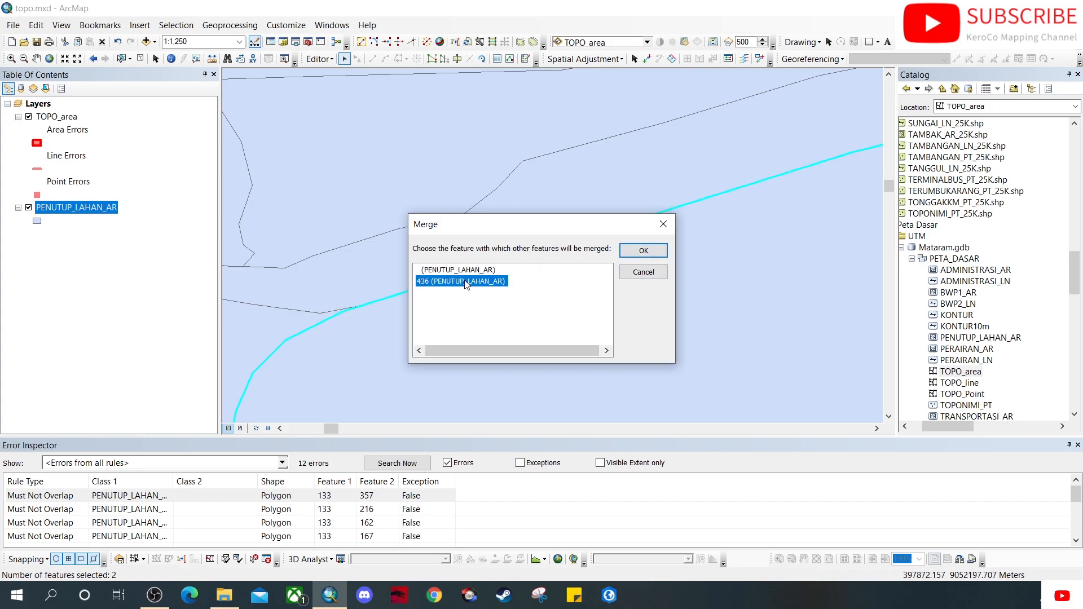
click(645, 254)
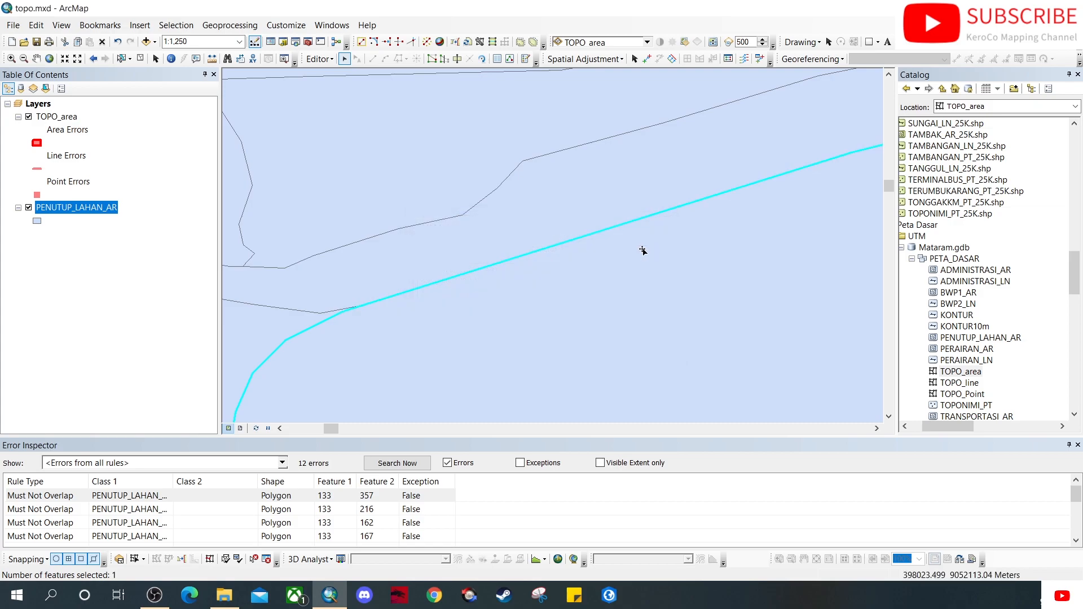
Examine the merged polygon's boundary up close at the former gap and the junction with its neighbour, then within the surrounding area.
scroll(382, 320, down, 5)
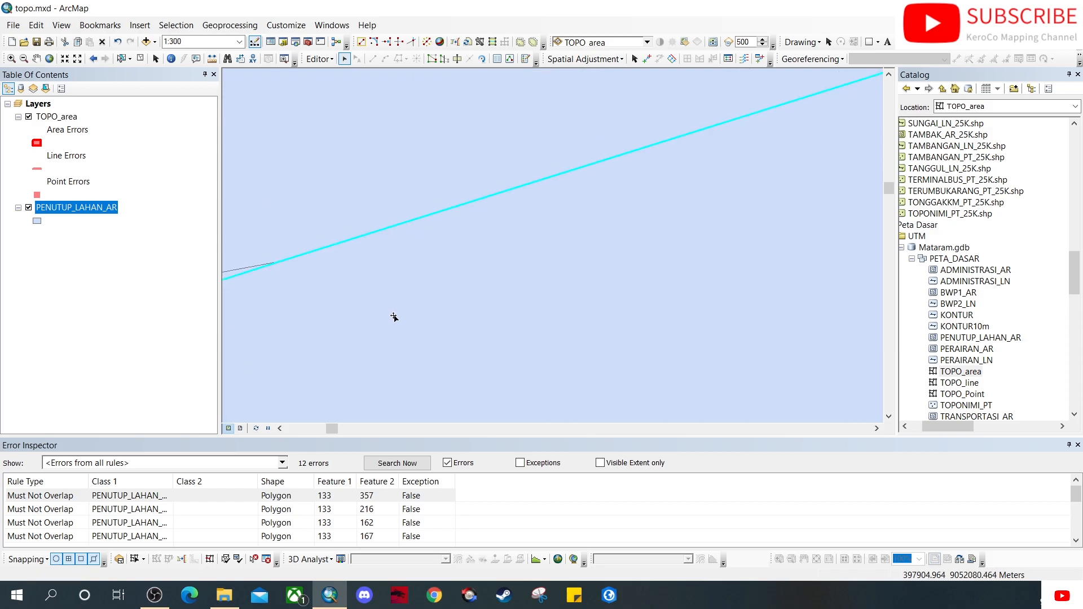
scroll(305, 252, down, 3)
scroll(595, 285, down, 2)
scroll(503, 304, down, 2)
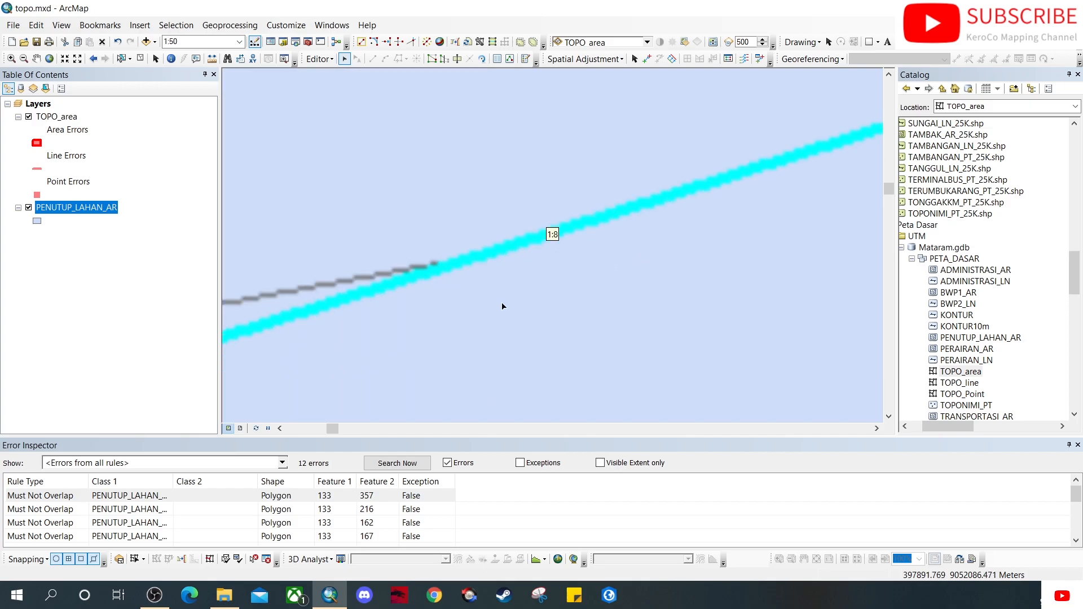
scroll(483, 251, down, 1)
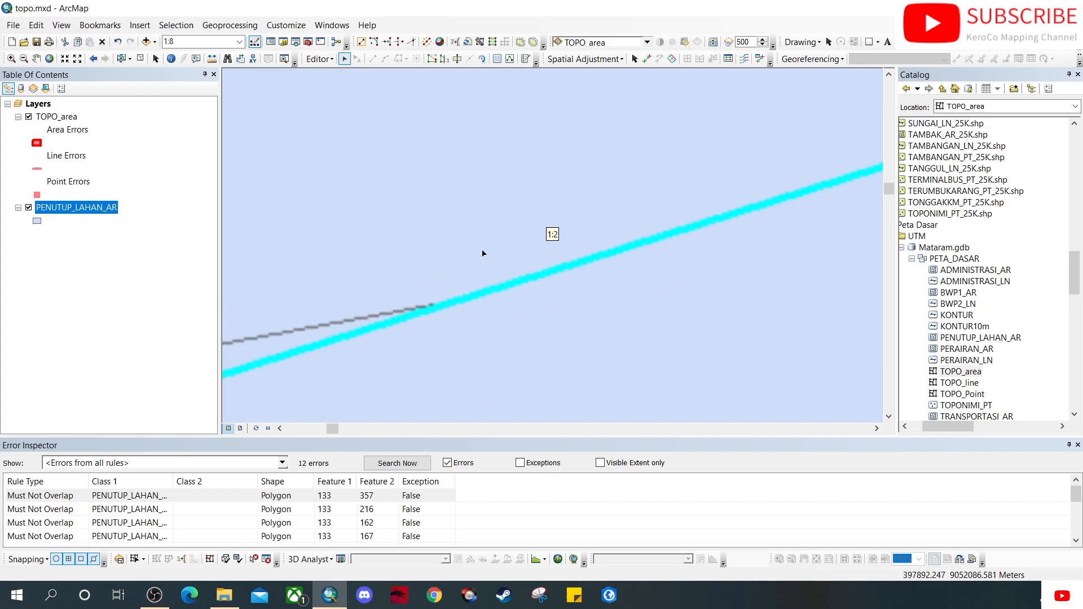
scroll(521, 298, up, 4)
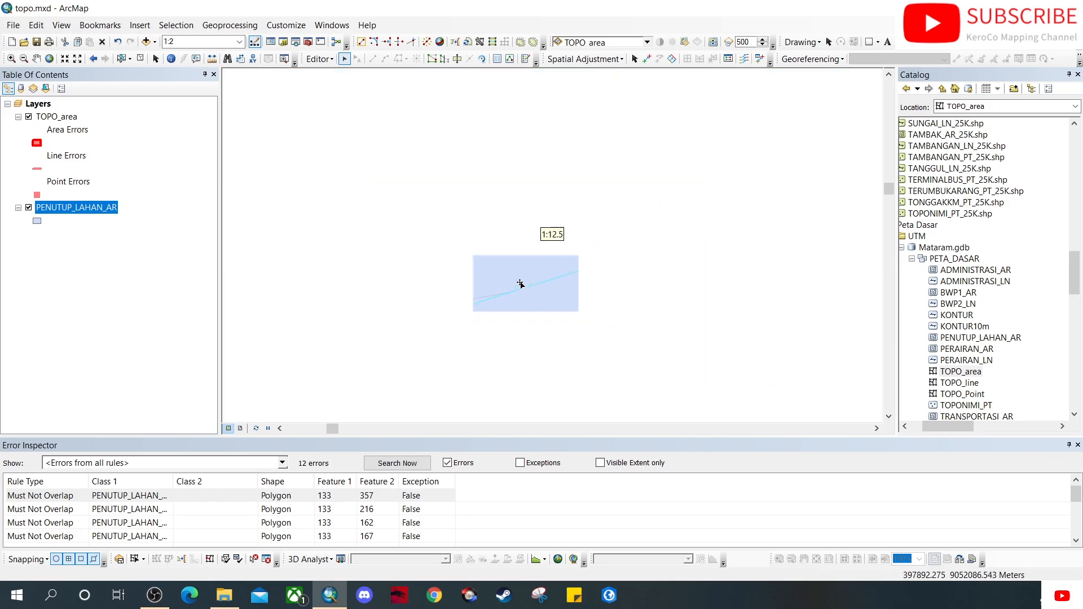
scroll(654, 309, up, 3)
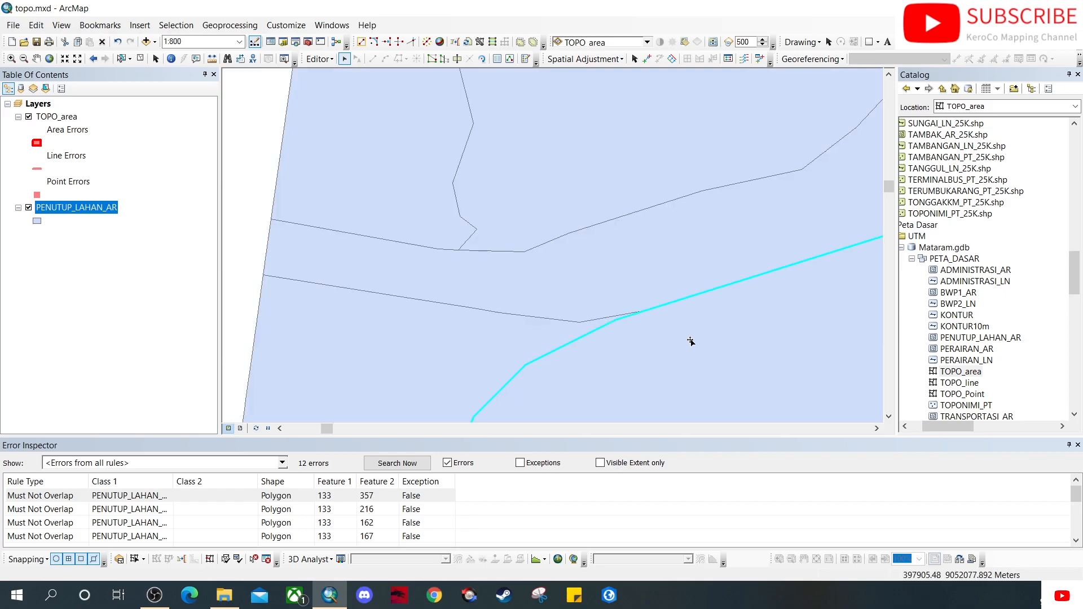
drag(690, 341, 444, 213)
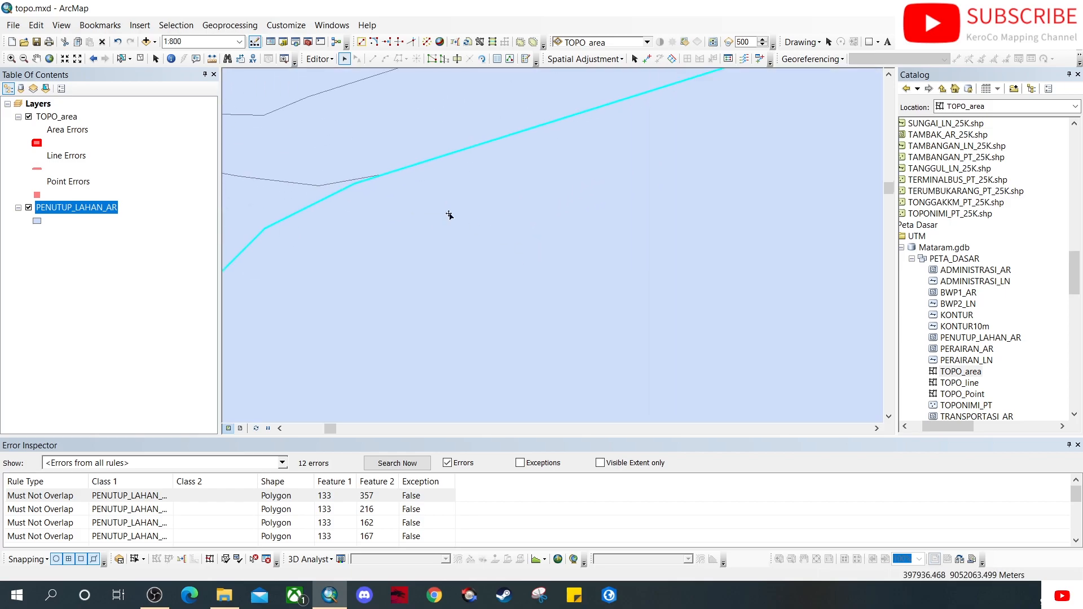
scroll(551, 244, up, 2)
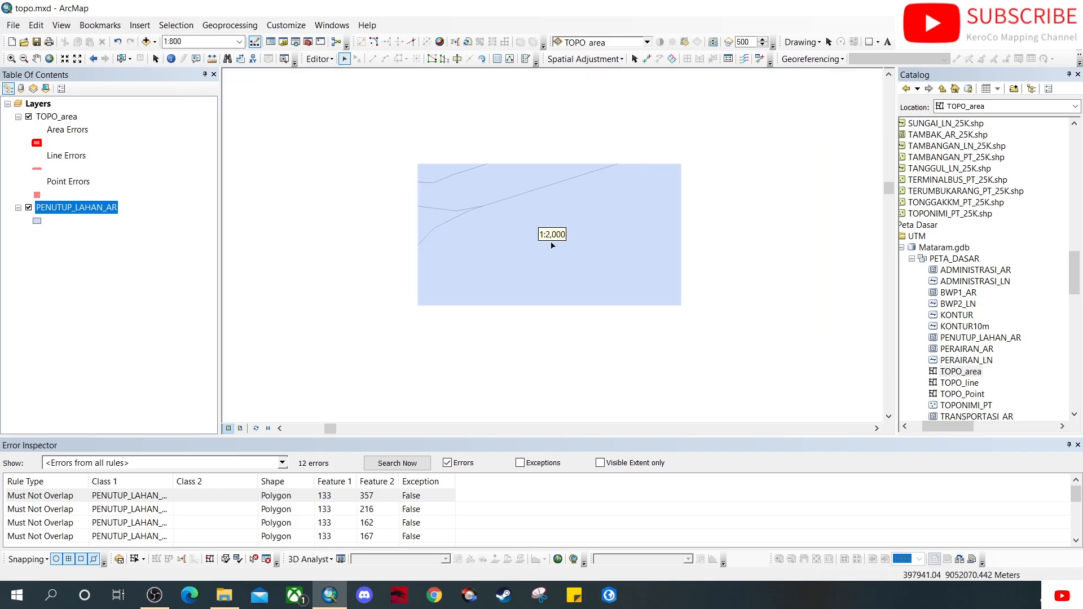
scroll(593, 257, up, 2)
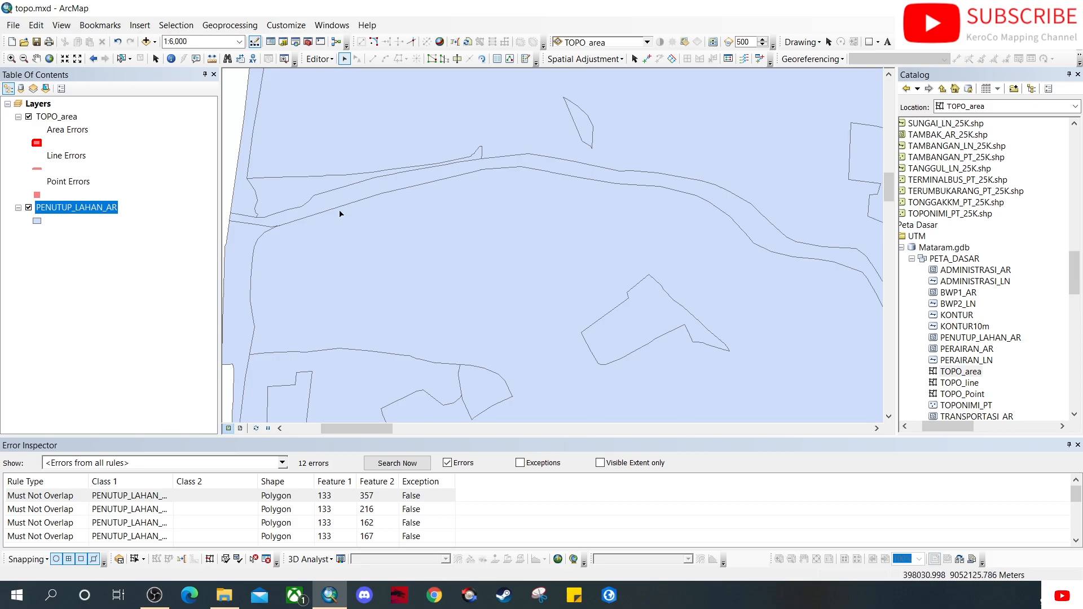
scroll(587, 277, up, 4)
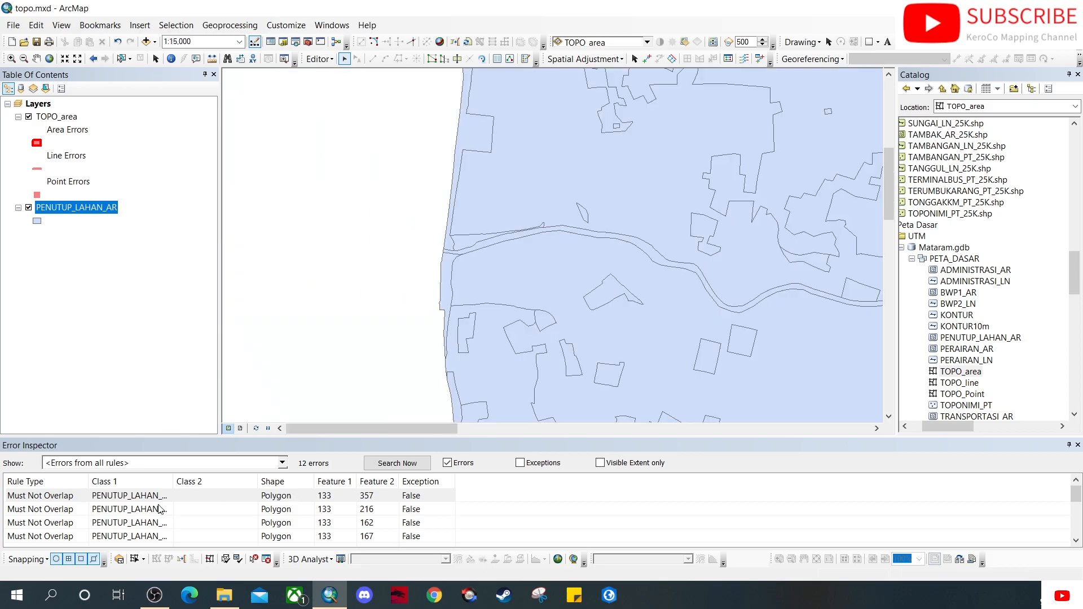
Zoom to the Must Not Overlap error between features 133 and 357 and enlarge the overlapping area to 1:4,000.
right_click(78, 498)
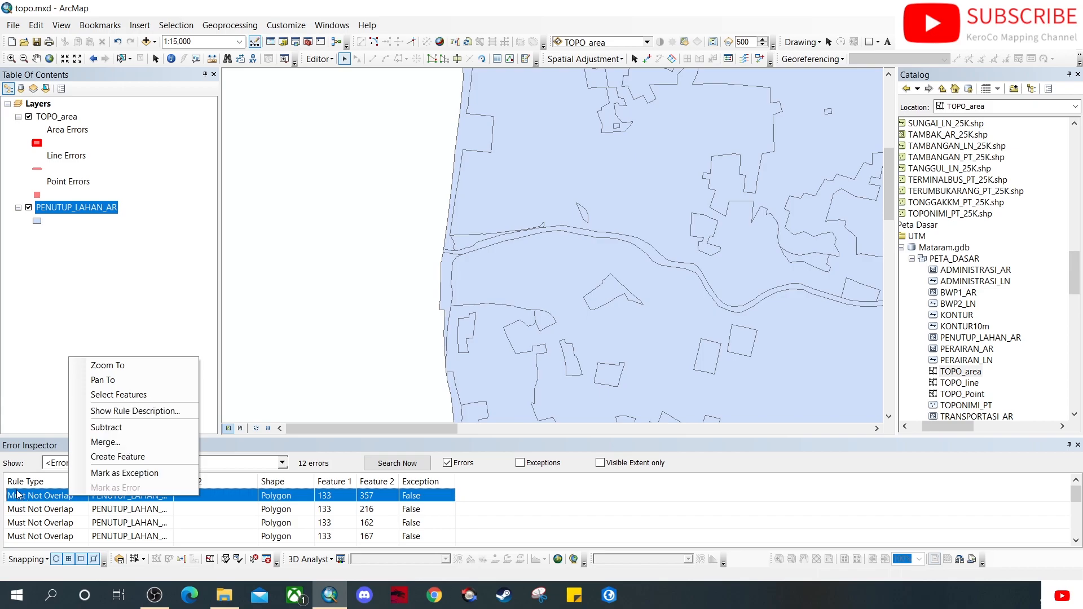
click(127, 371)
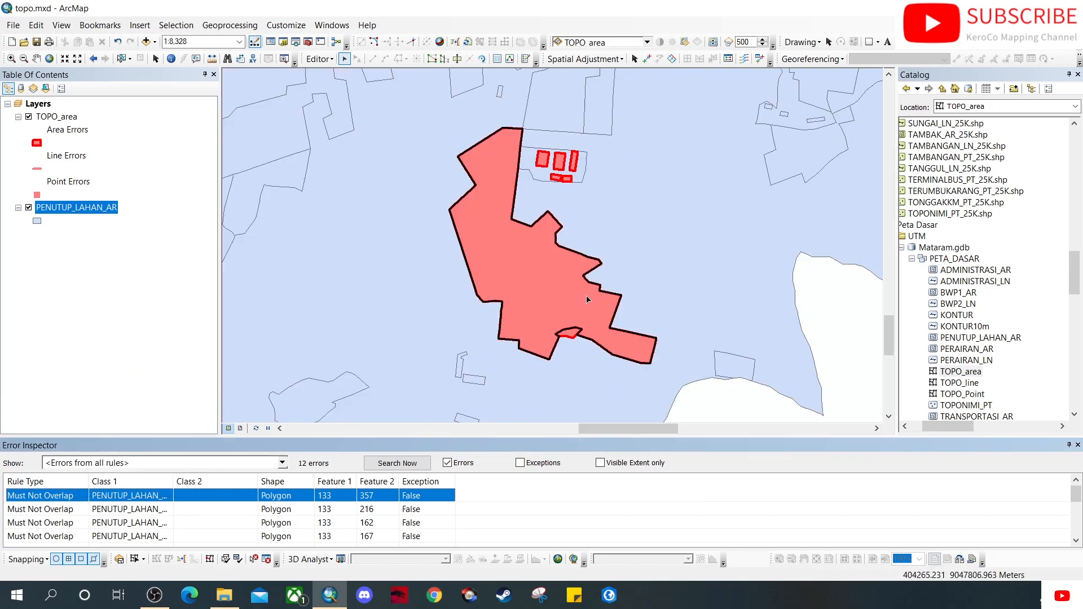
scroll(584, 319, up, 2)
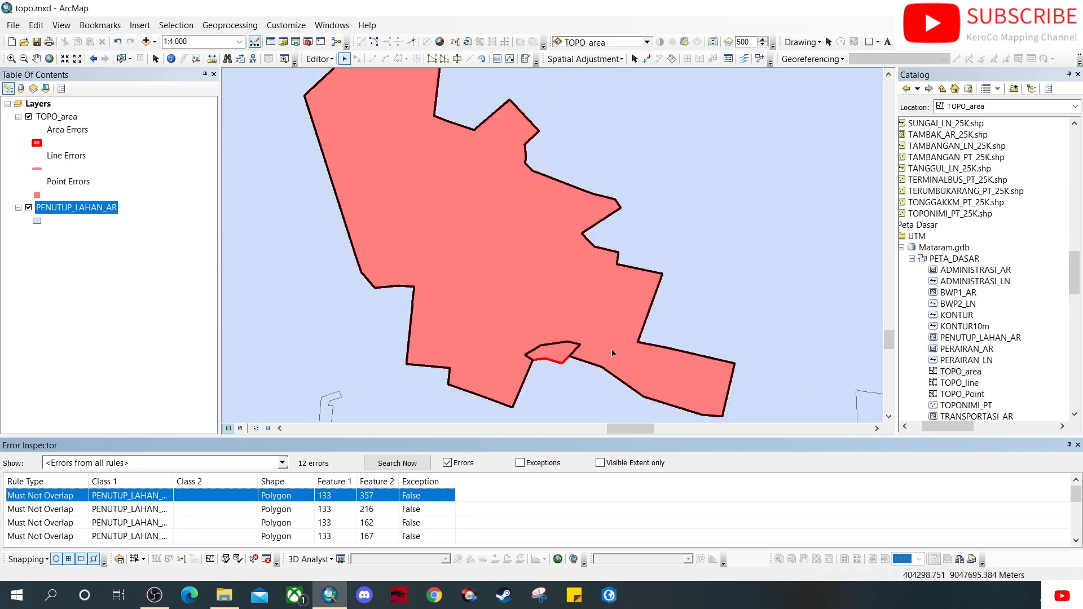
Select the two polygons overlapping at the error and inspect only their records in the PENUTUP_LAHAN_AR attribute table.
click(122, 58)
click(551, 265)
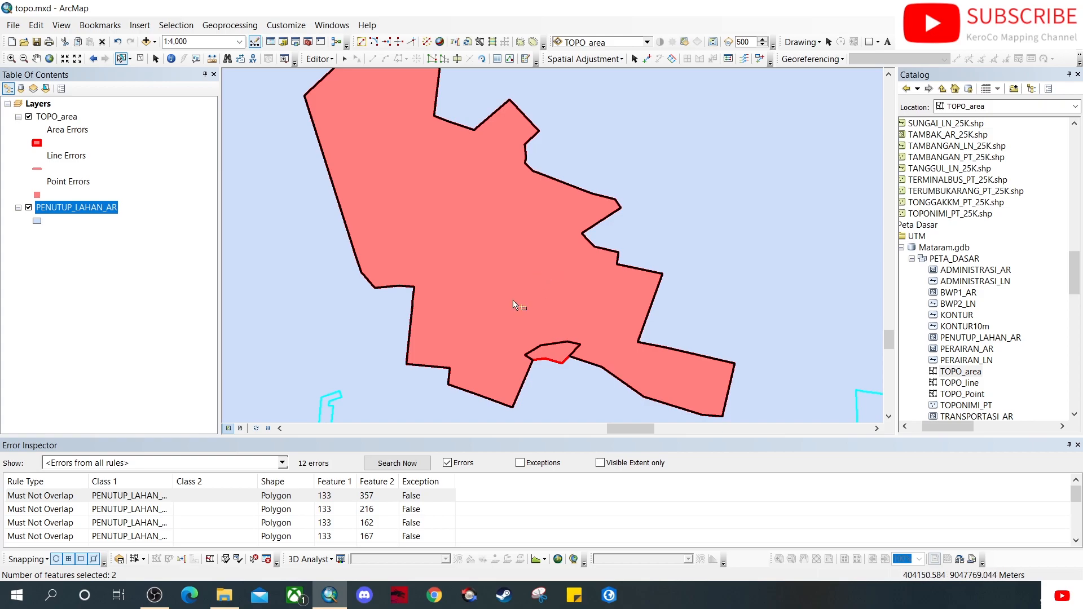
right_click(78, 206)
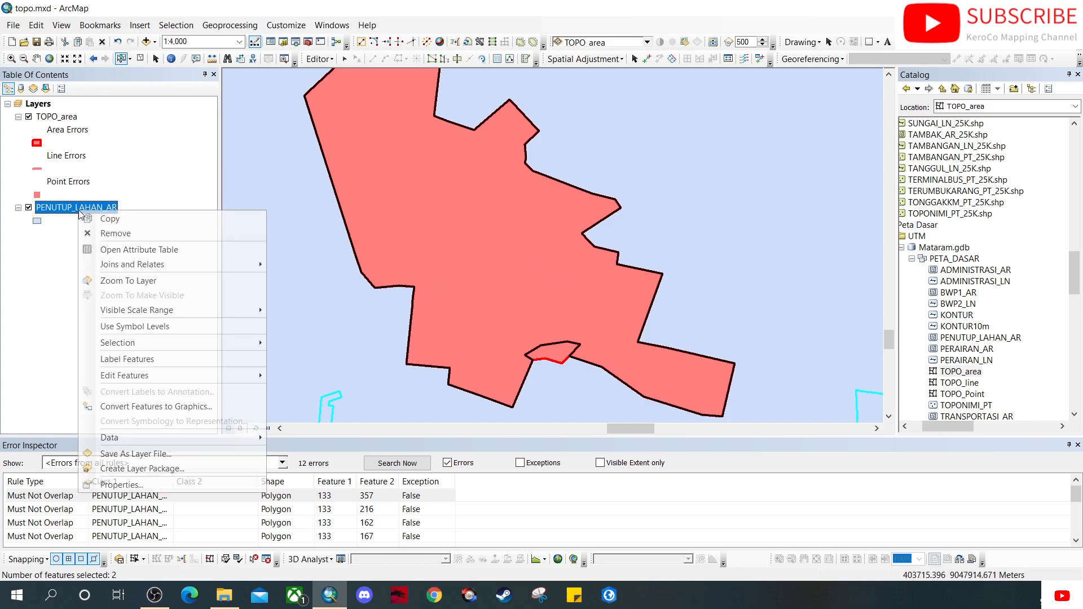
click(148, 249)
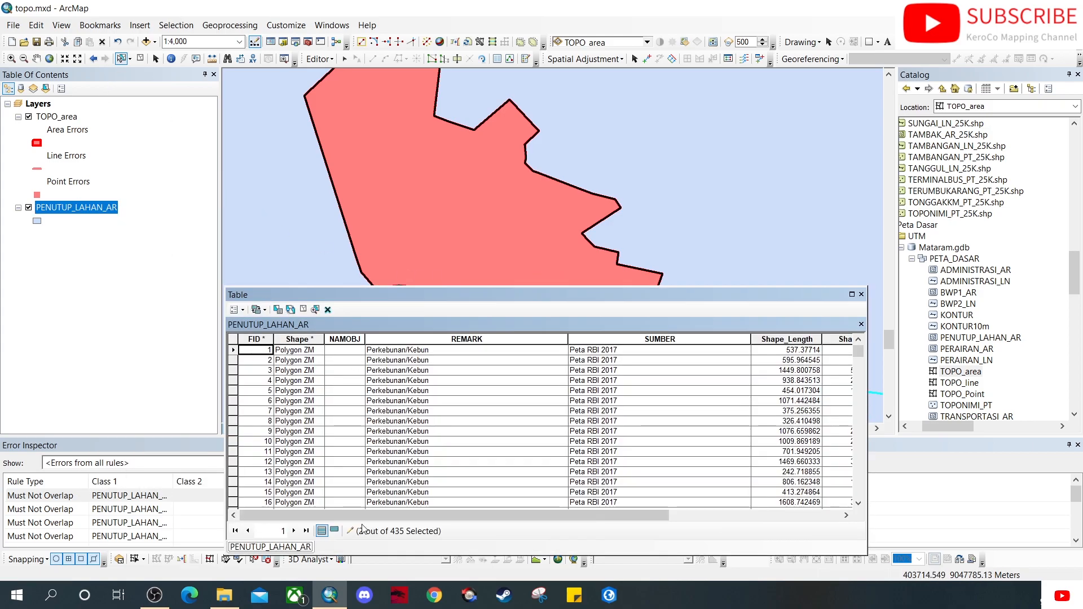
click(334, 531)
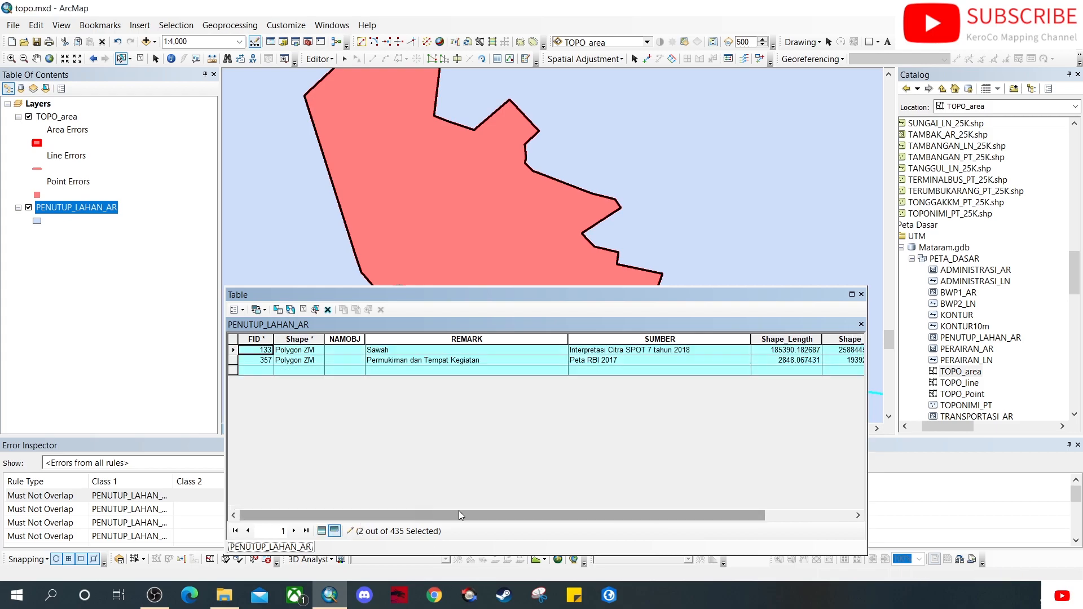
drag(458, 514, 546, 514)
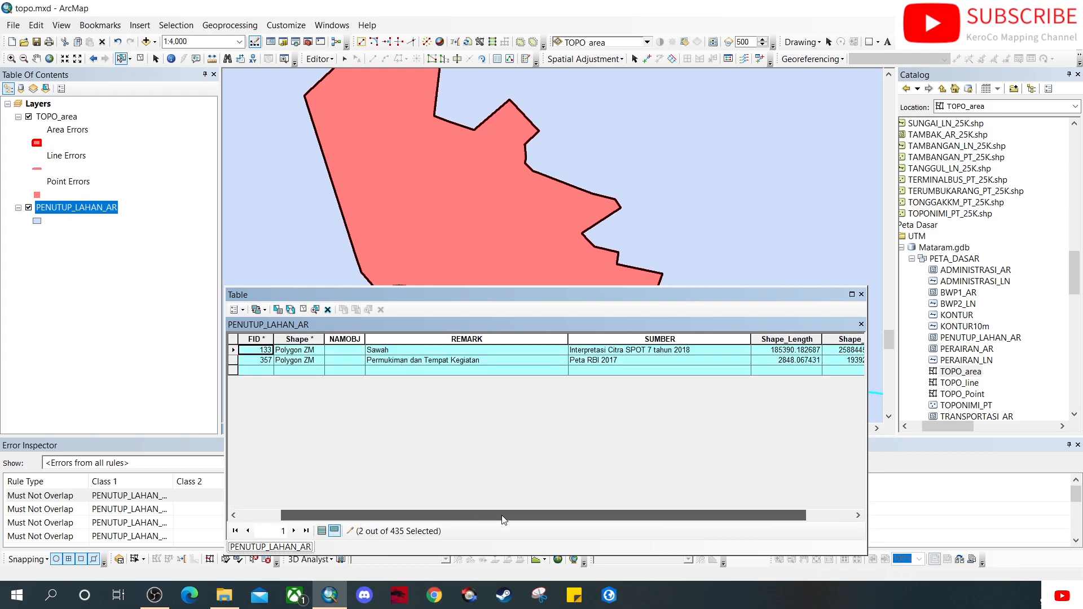
Compare the extents of the overlapping Sawah and Permukiman dan Tempat Kegiatan polygons by highlighting each of their records in turn.
click(234, 350)
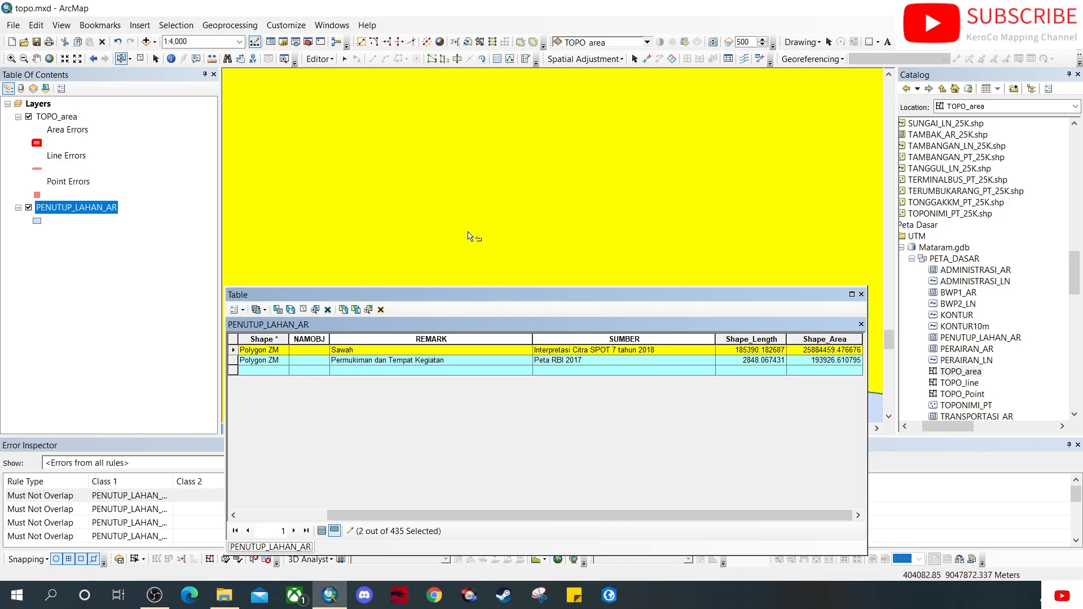
scroll(468, 237, up, 5)
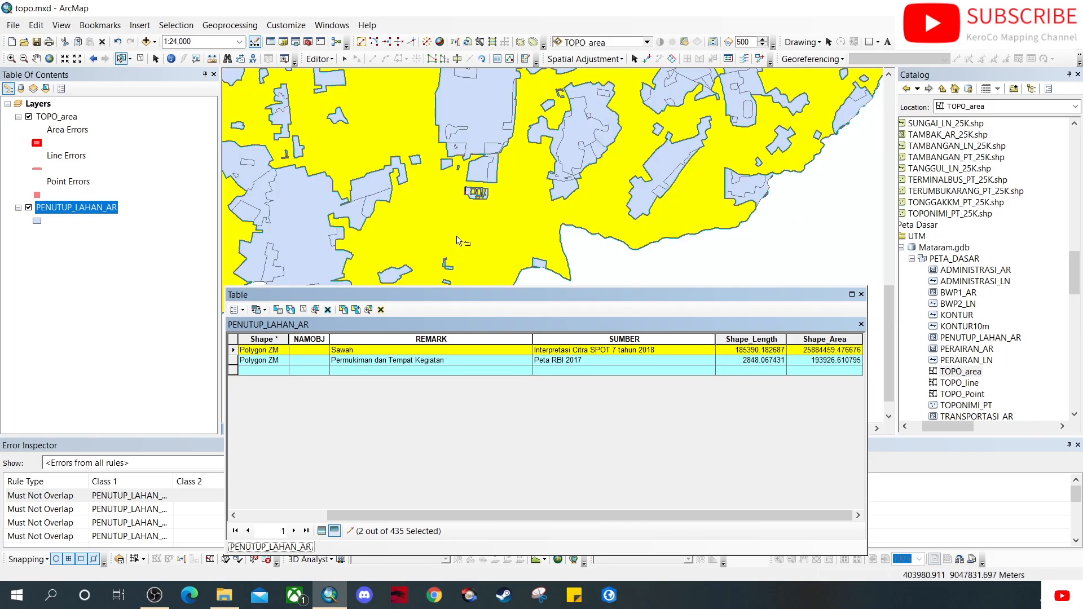
click(233, 361)
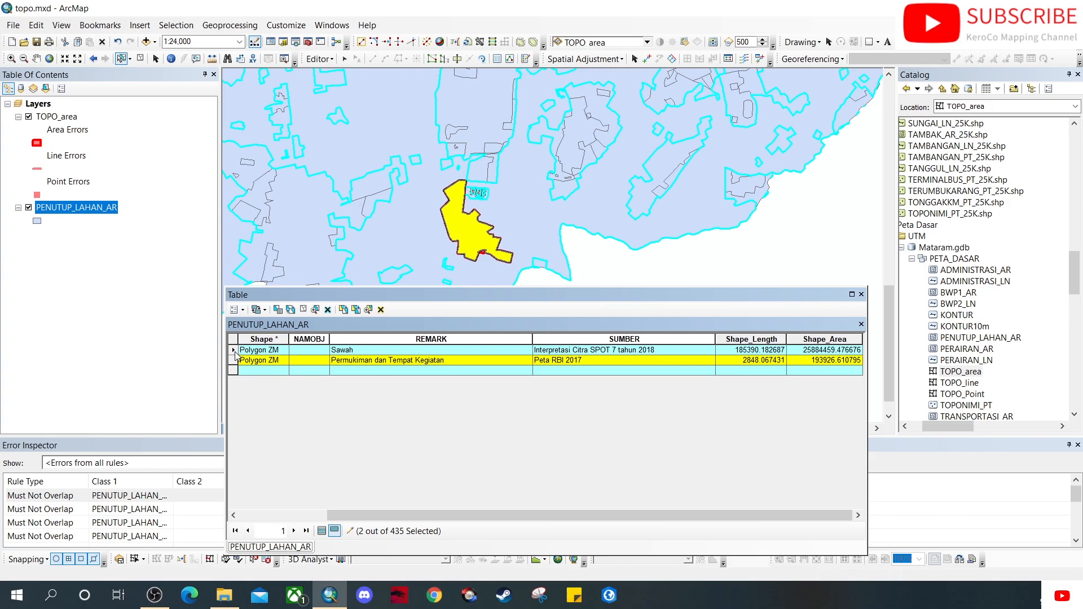
click(234, 350)
click(236, 361)
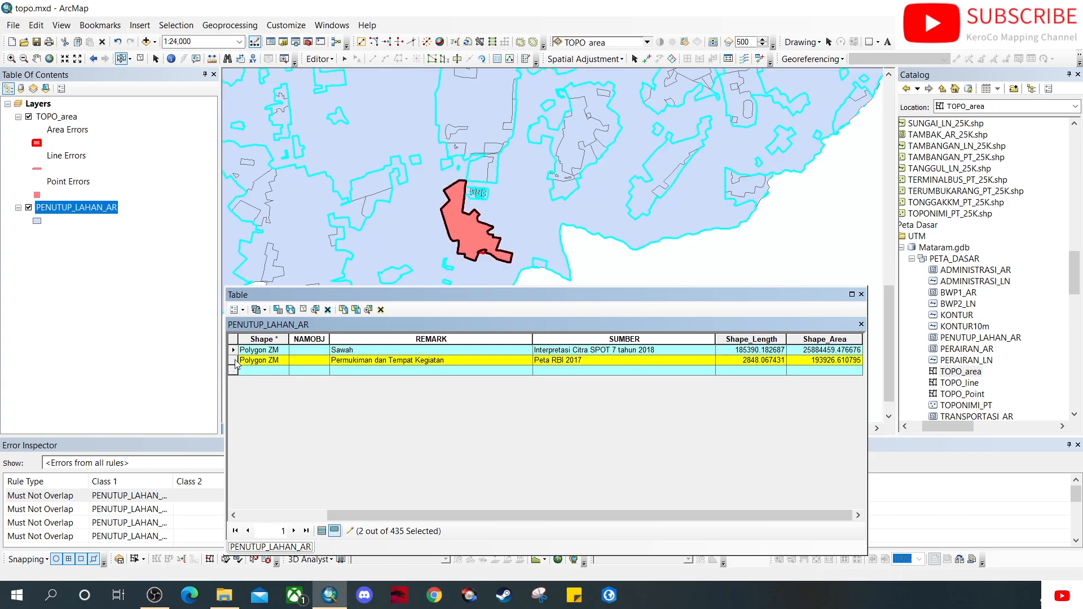
scroll(472, 238, down, 4)
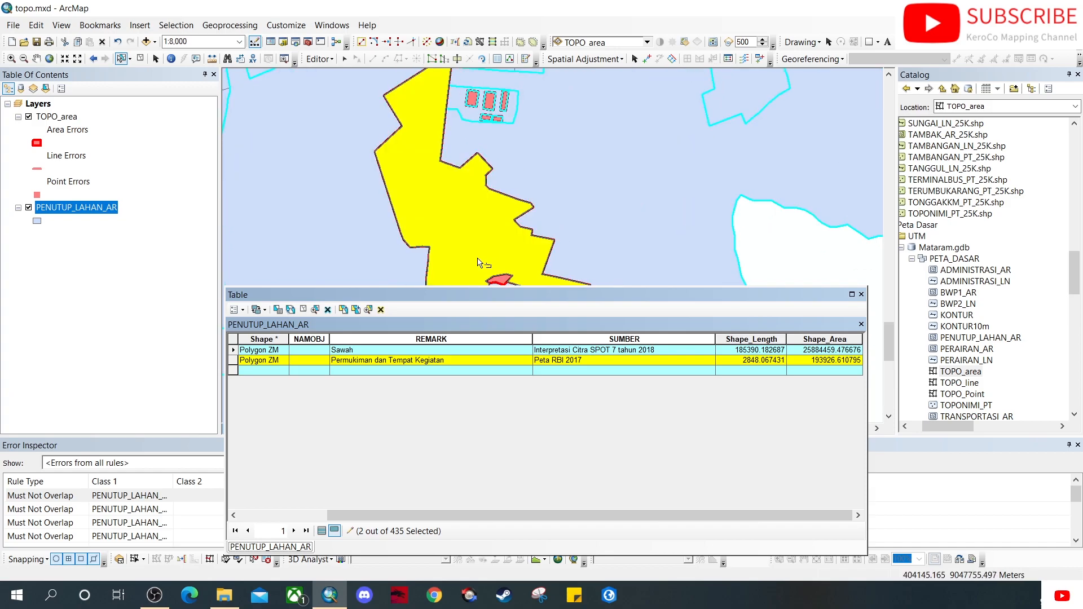
drag(477, 263, 452, 212)
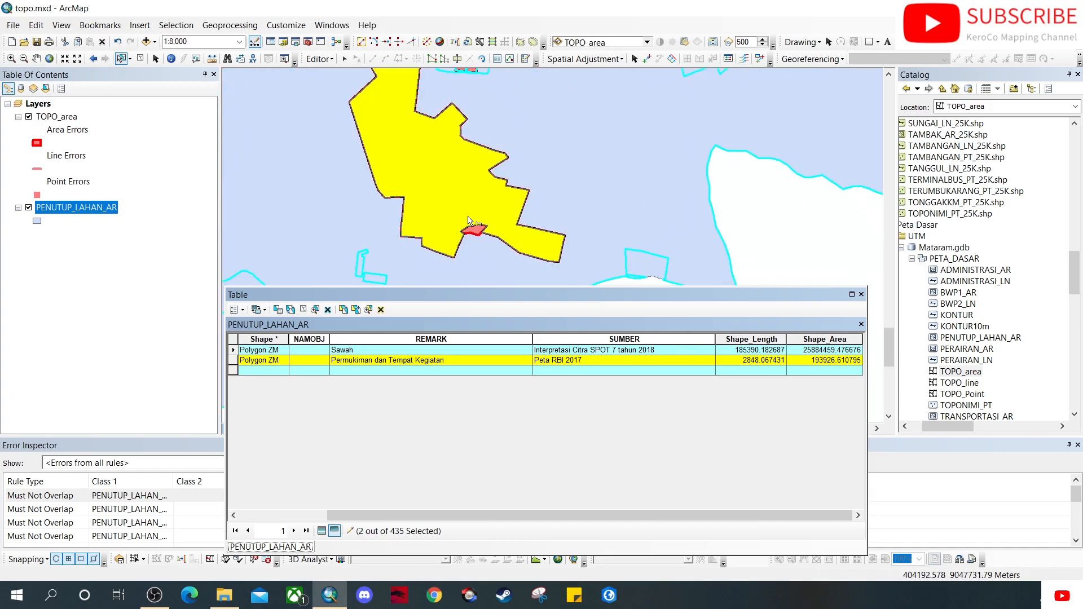
drag(423, 169, 461, 222)
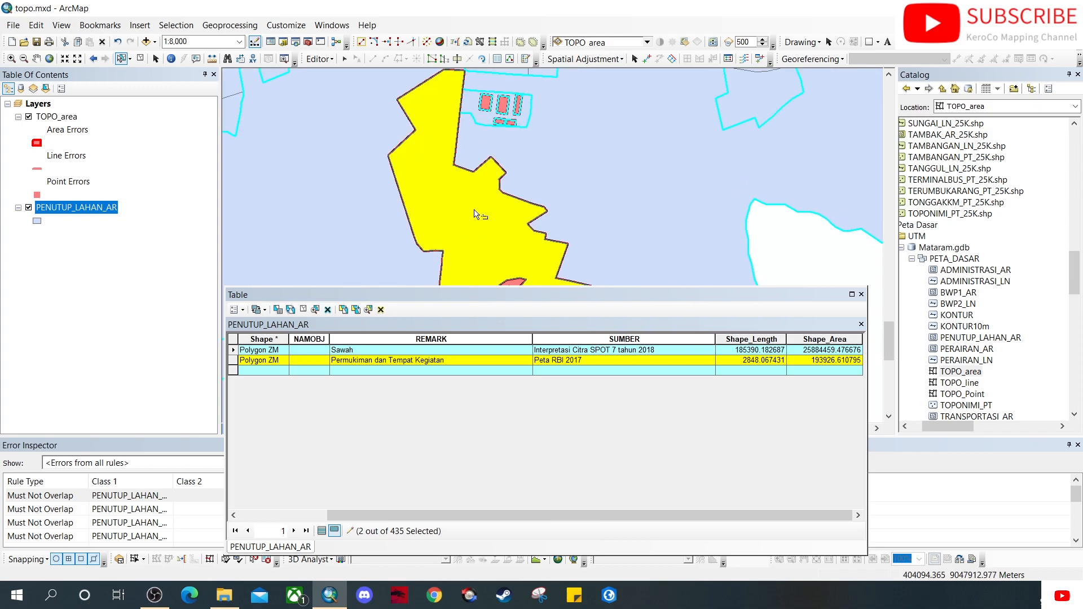
scroll(454, 198, up, 1)
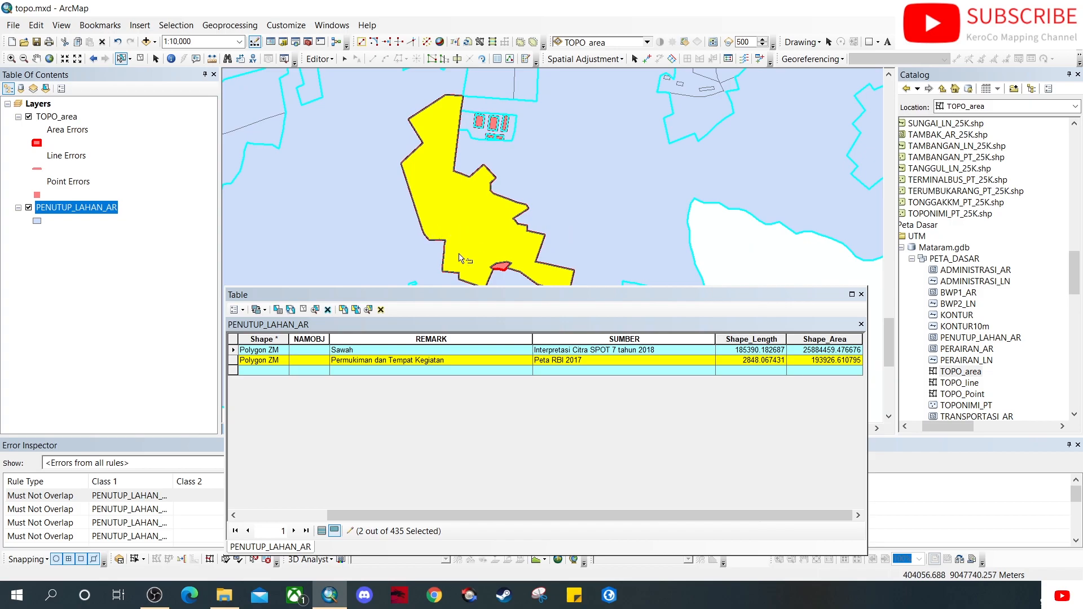
click(238, 352)
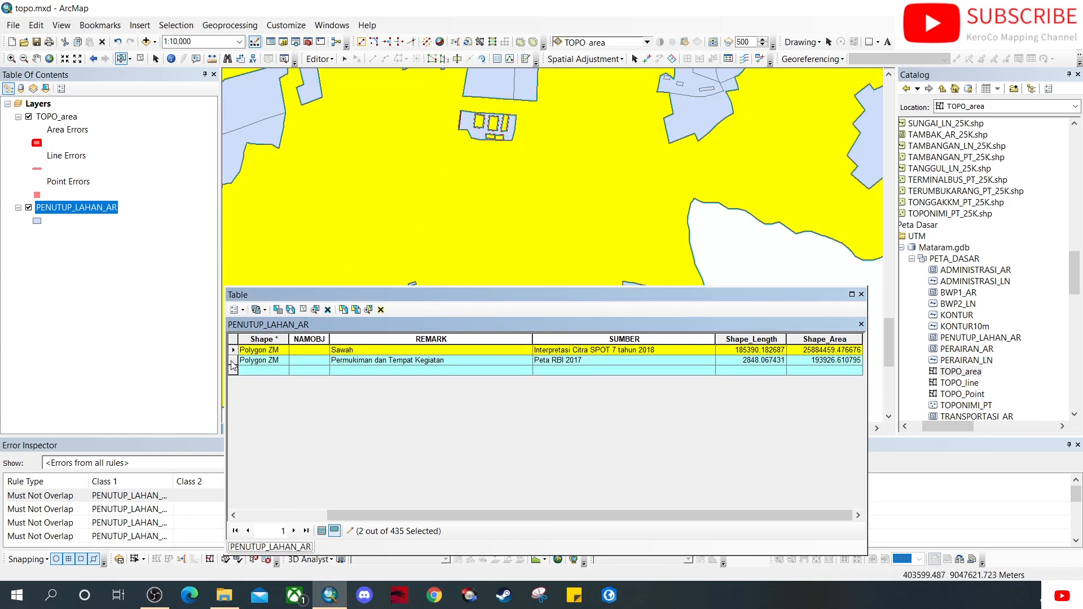
click(232, 361)
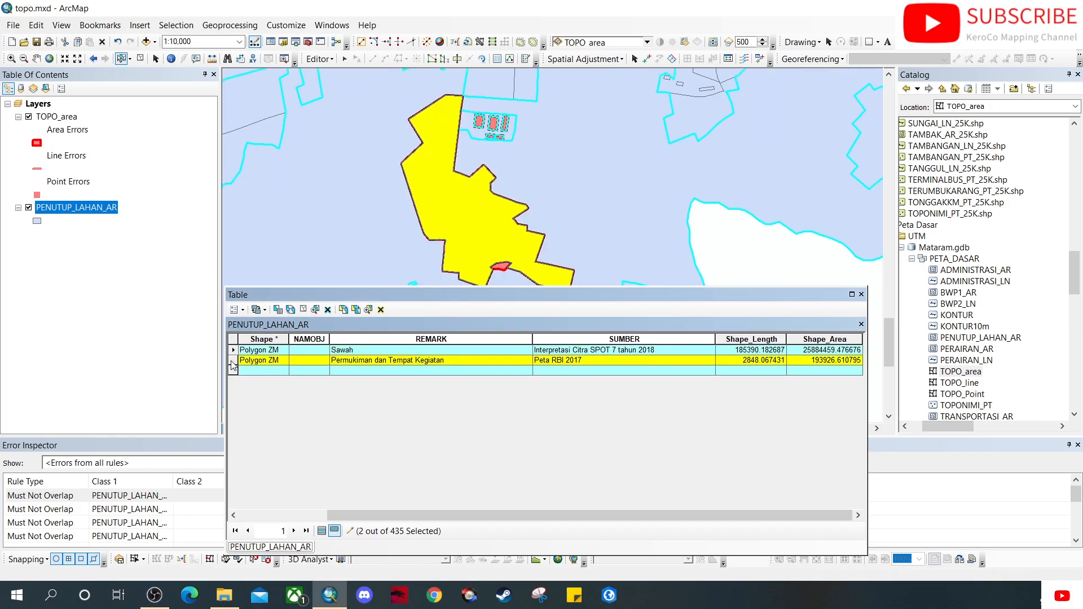
Close the attribute table and clear the selection of the two overlapping polygons.
click(861, 294)
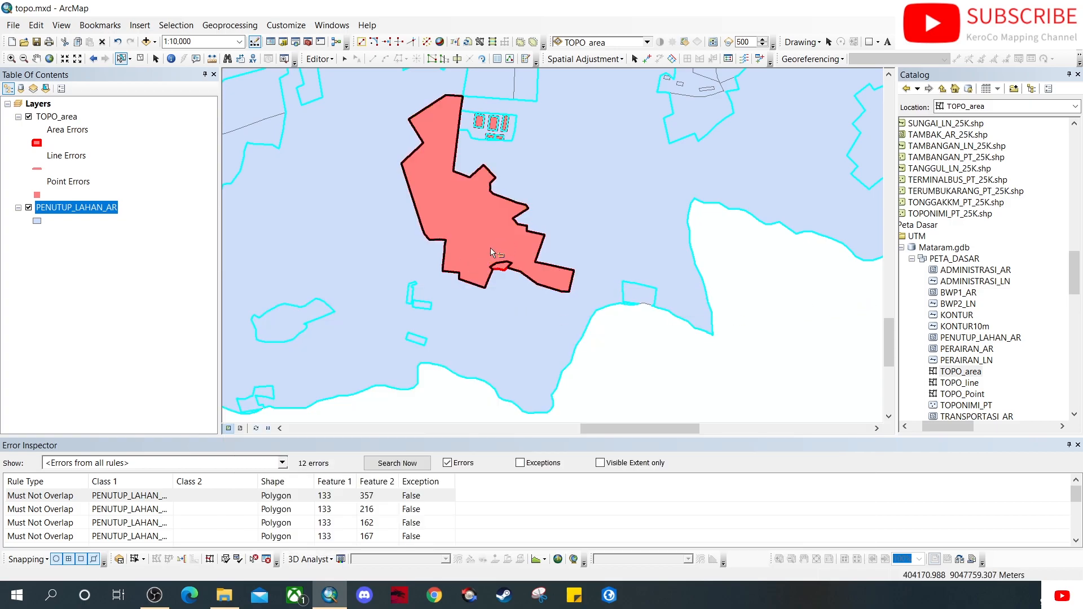
click(687, 379)
drag(584, 220, 605, 255)
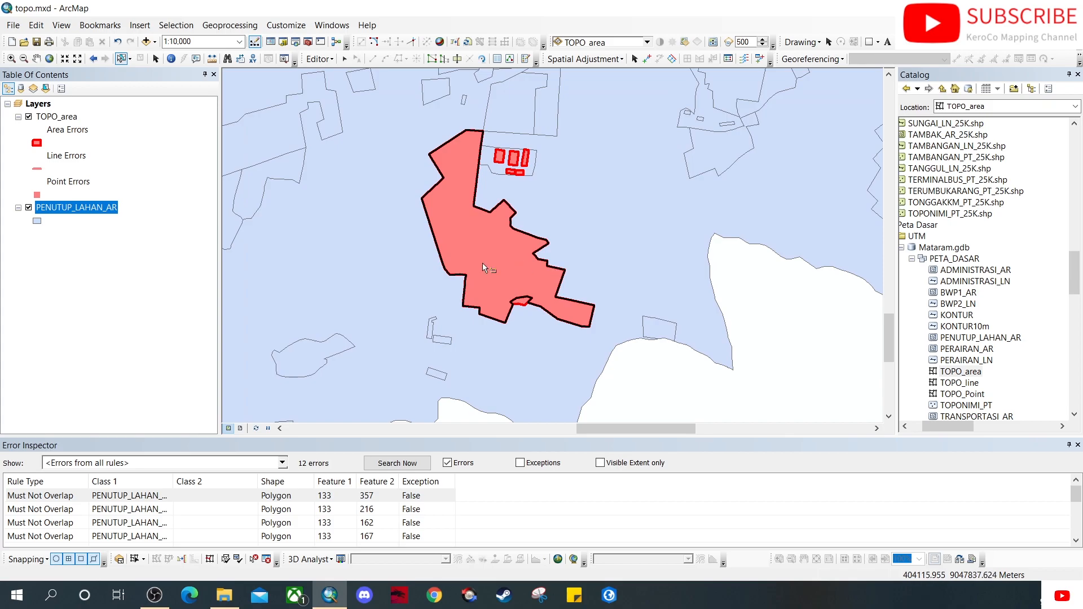
right_click(49, 501)
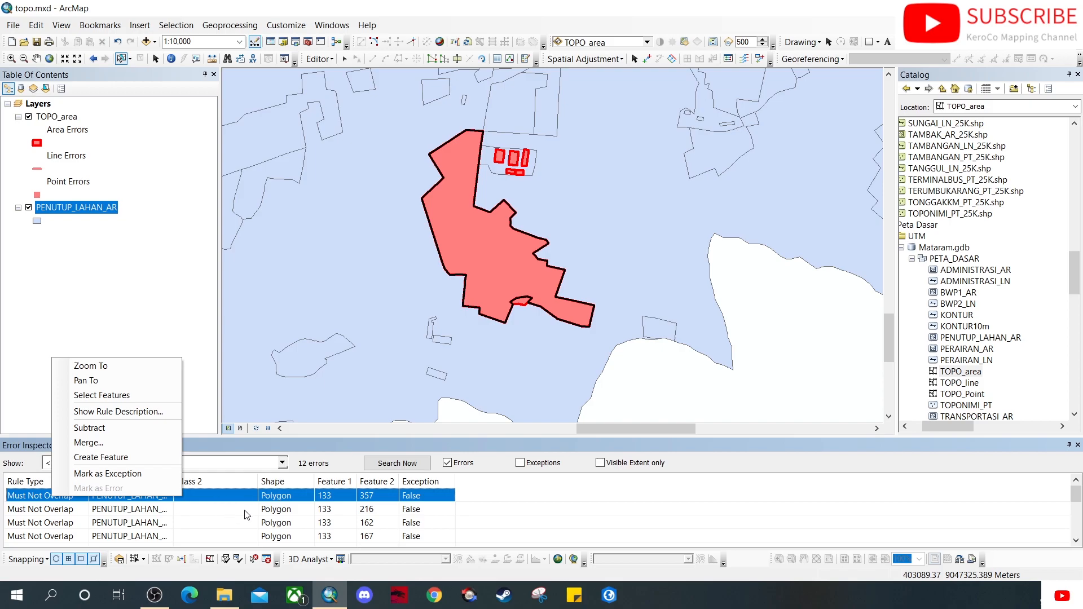
click(355, 7)
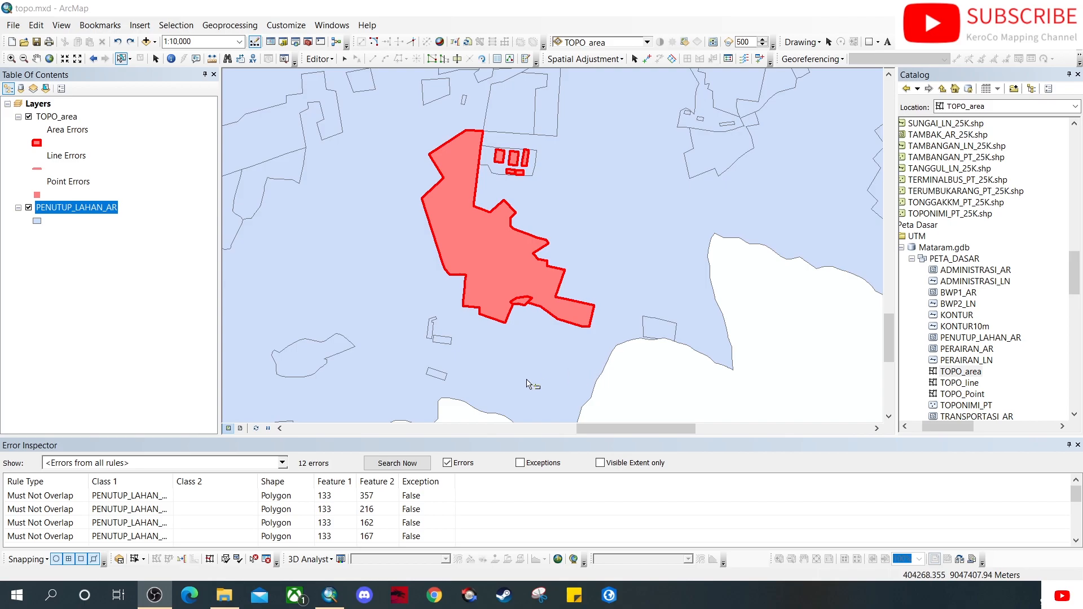
Merge the Must Not Overlap error between features 133 and 357 into the second listed PENUTUP_LAHAN_AR feature, the Permukiman dan Tempat Kegiatan polygon.
click(65, 498)
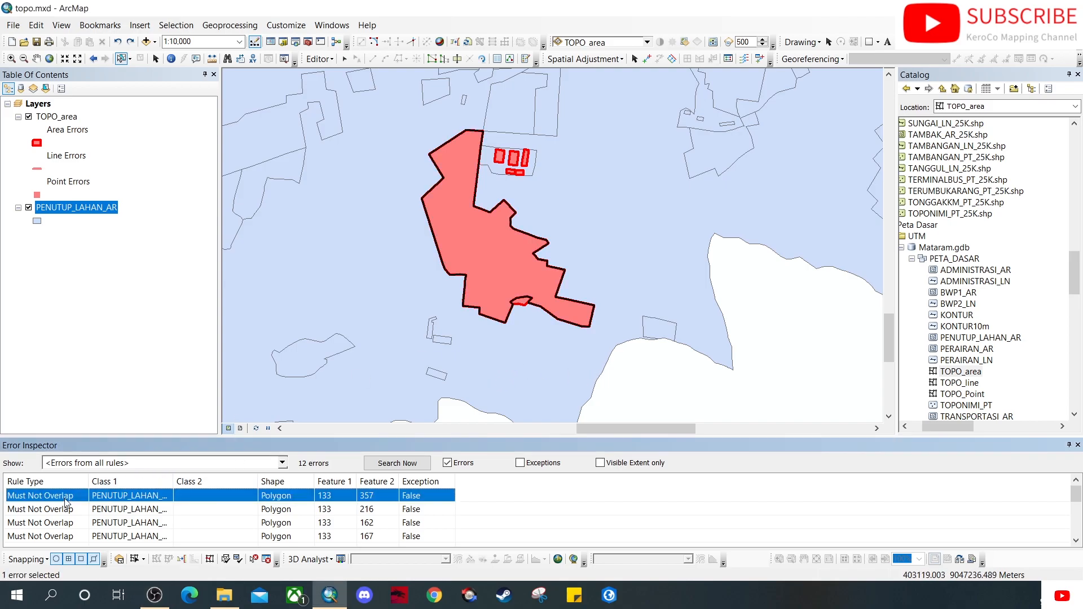
right_click(72, 497)
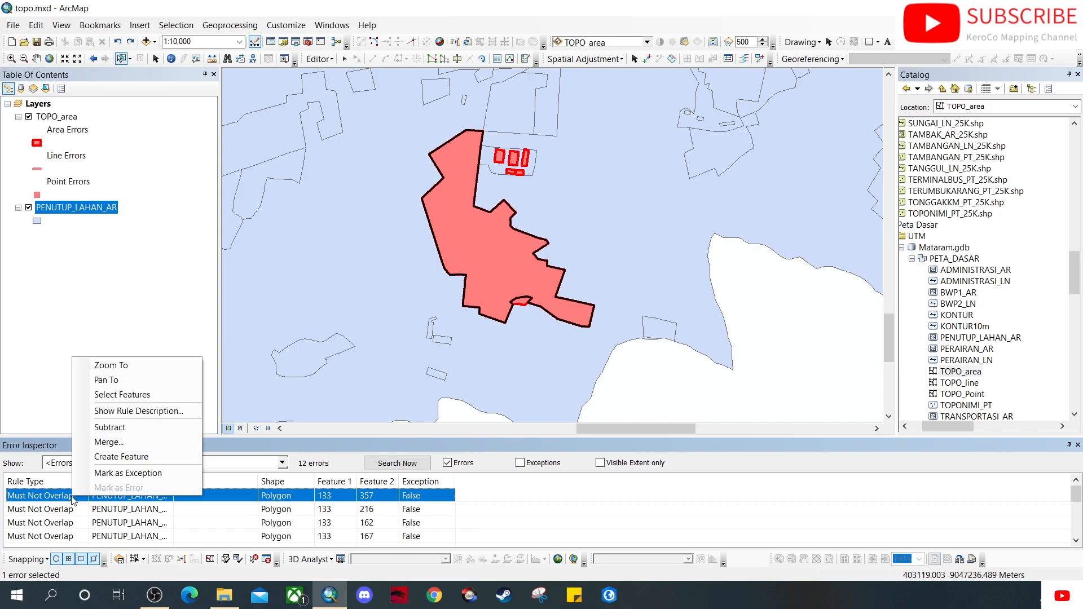
click(131, 444)
click(464, 281)
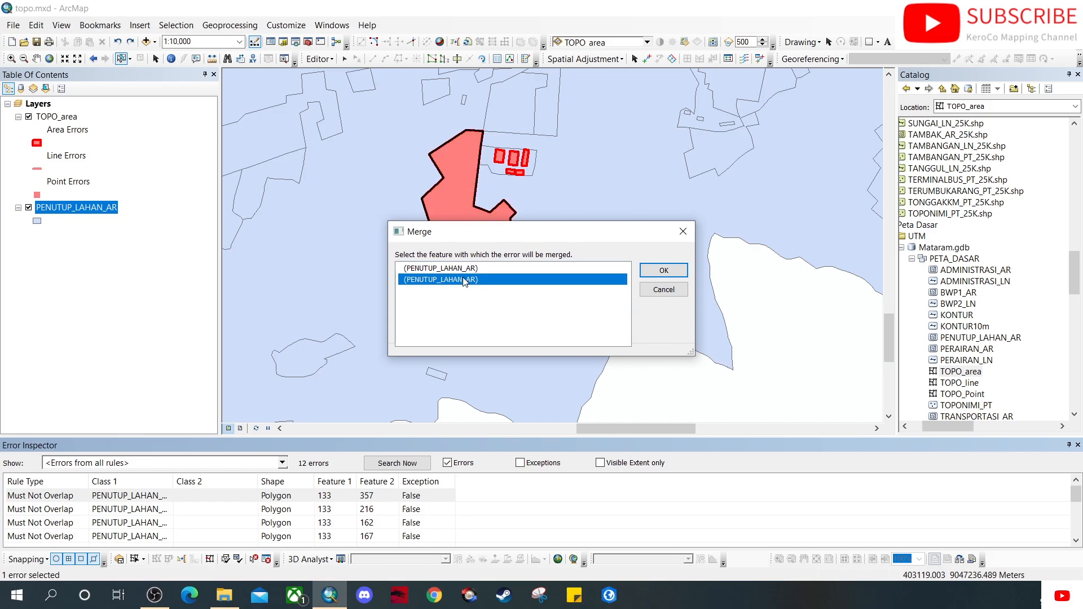
click(468, 269)
click(468, 280)
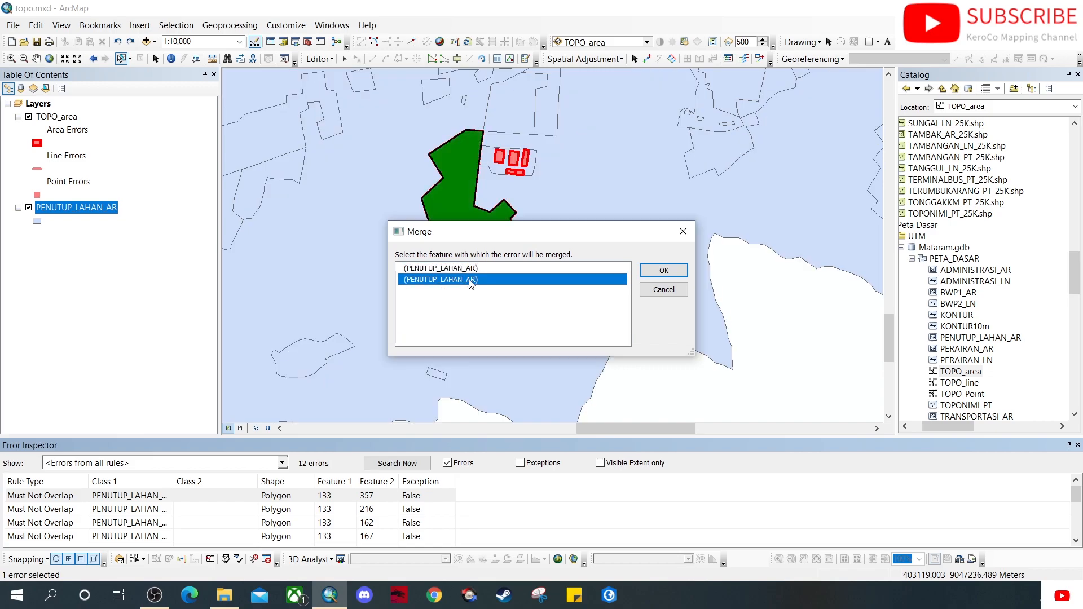
drag(529, 231, 745, 254)
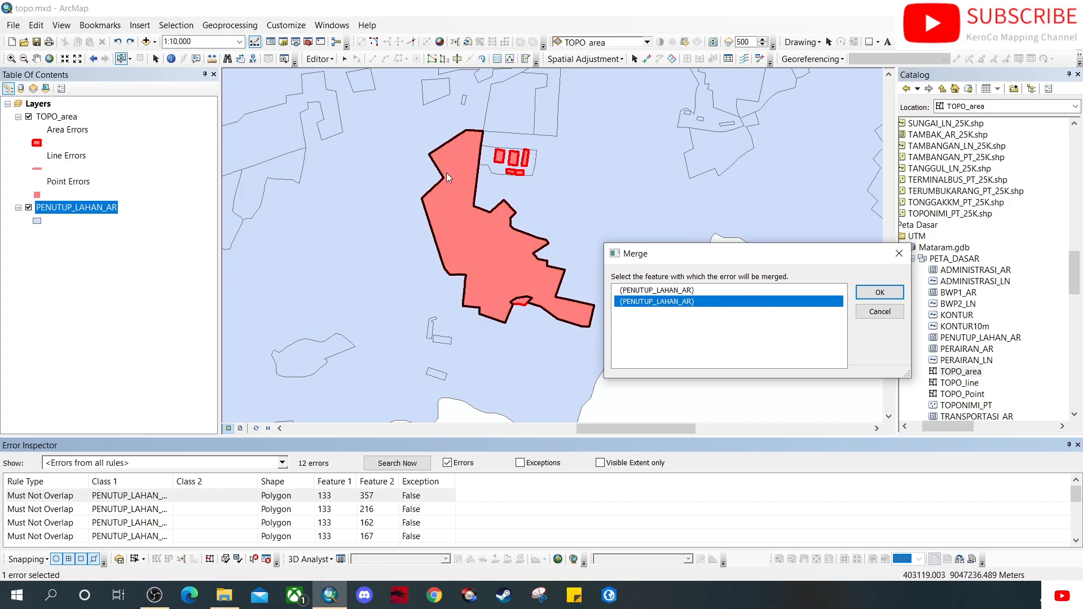
click(875, 297)
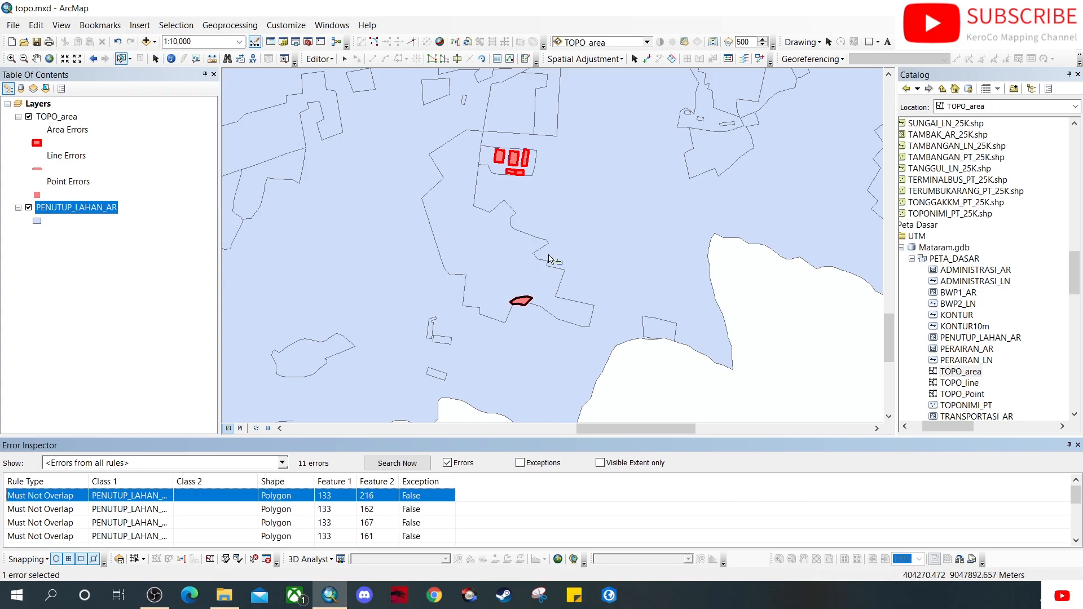
Inspect the selected Permukiman dan Tempat Kegiatan polygon's record in the PENUTUP_LAHAN_AR attribute table, closing the table and clearing the selection when finished.
right_click(88, 210)
click(130, 244)
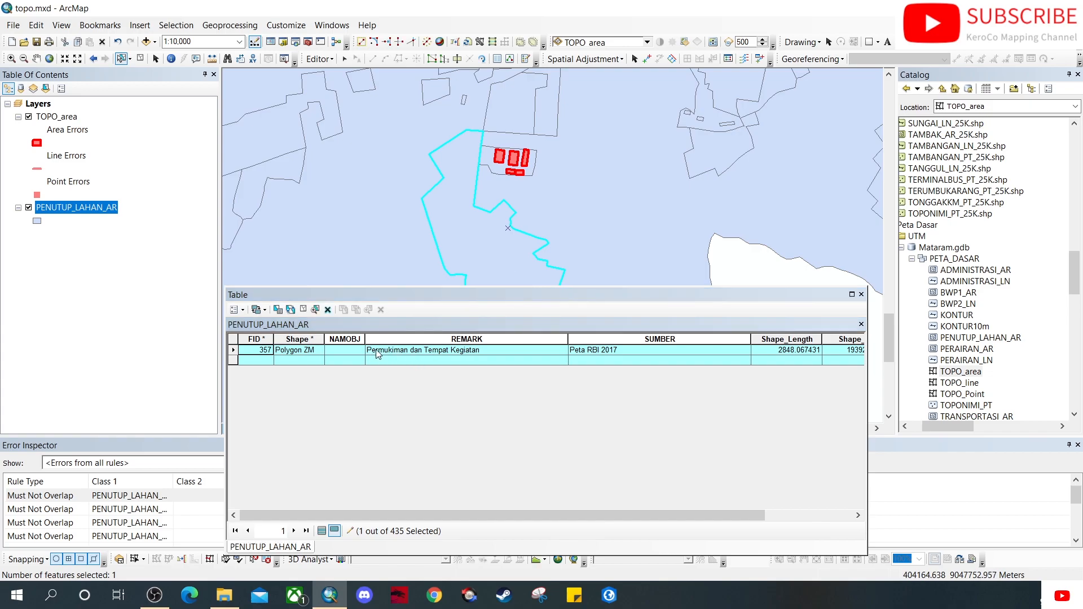
click(861, 294)
click(778, 339)
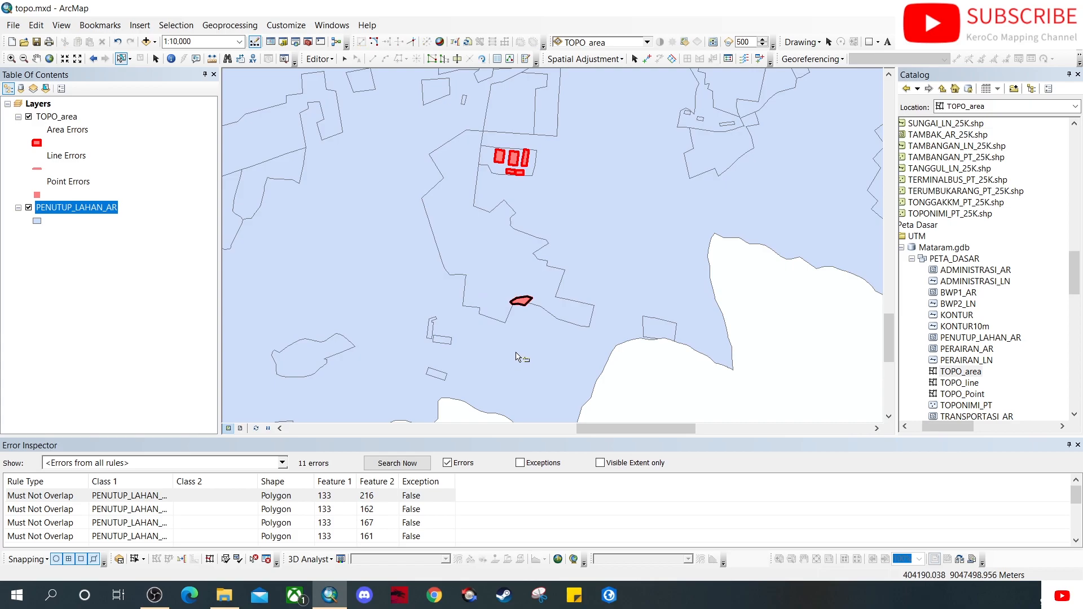
Zoom to the Must Not Overlap error between features 133 and 216 and show its surroundings at 1:1,500.
click(59, 498)
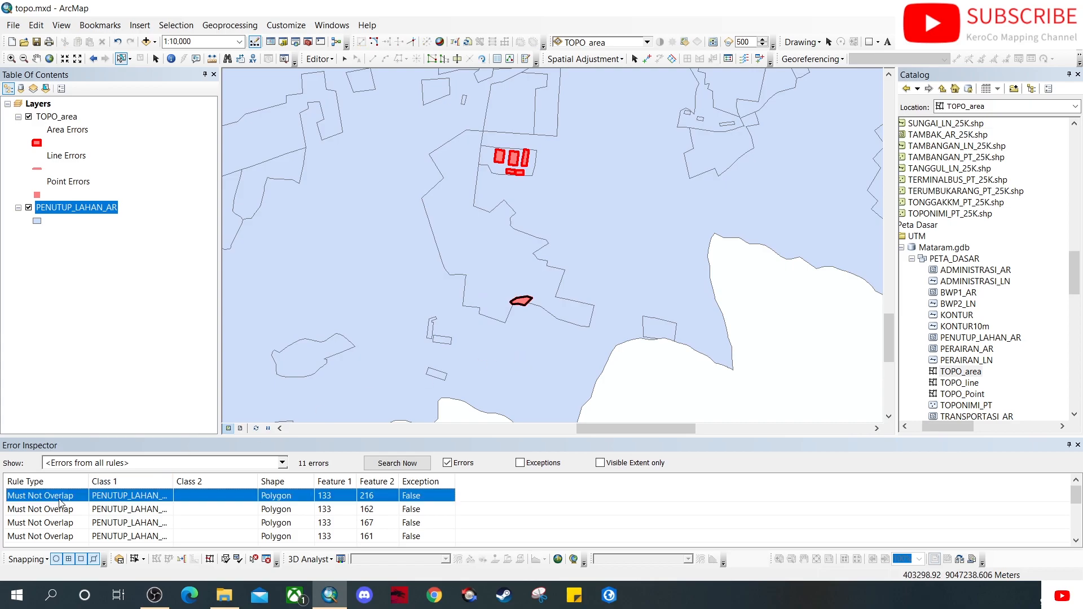
right_click(61, 500)
click(123, 370)
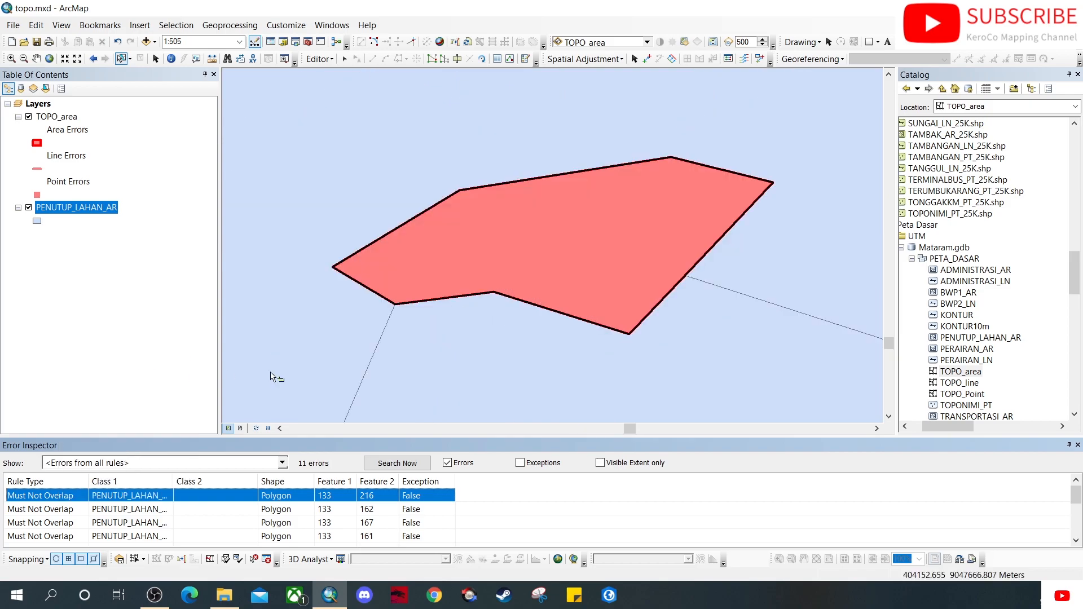
scroll(588, 290, up, 3)
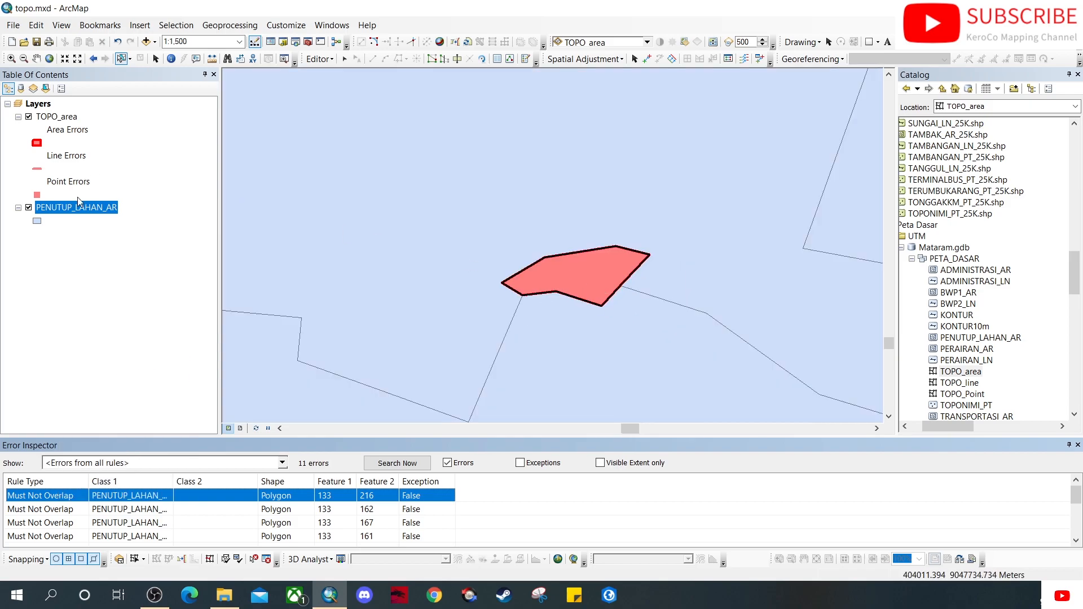
Compare the overlapping Sawah and Danau/Situ polygons by highlighting their attribute table records, closing the table and clearing the selection when finished.
right_click(78, 208)
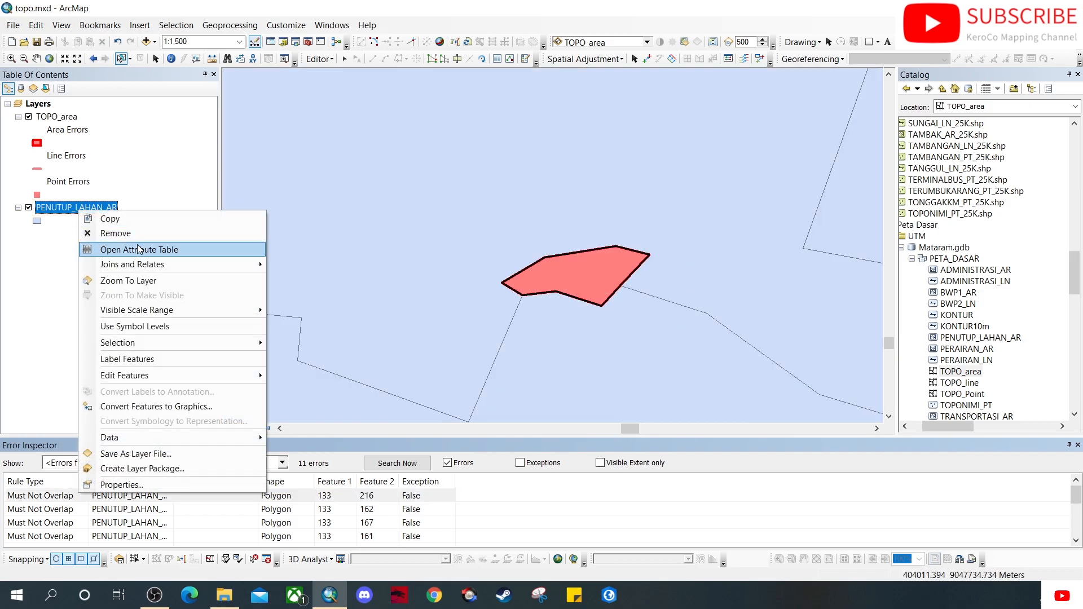
click(137, 248)
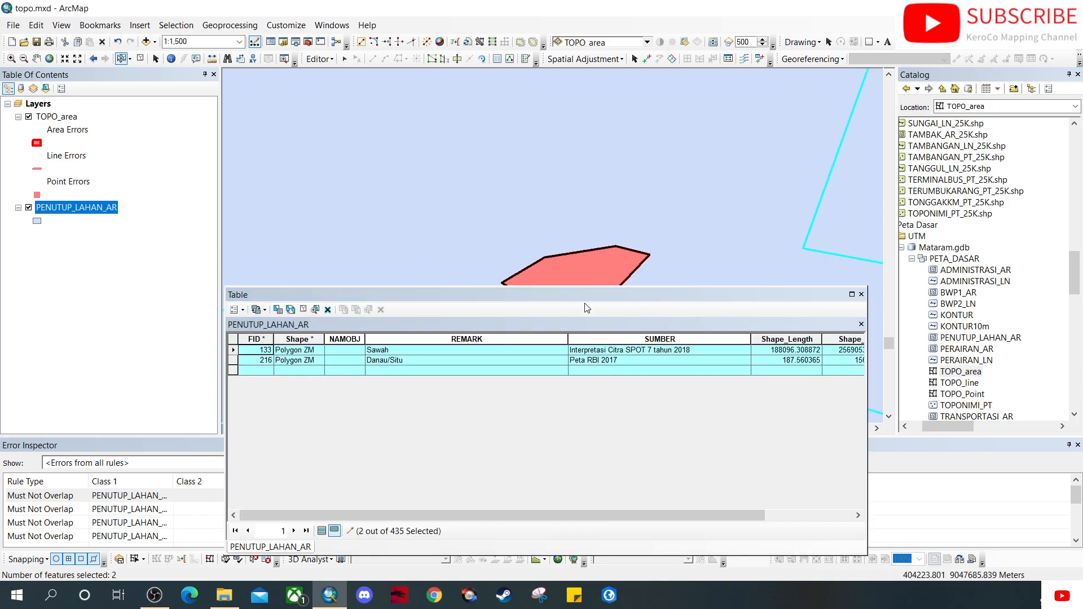
click(233, 350)
click(233, 360)
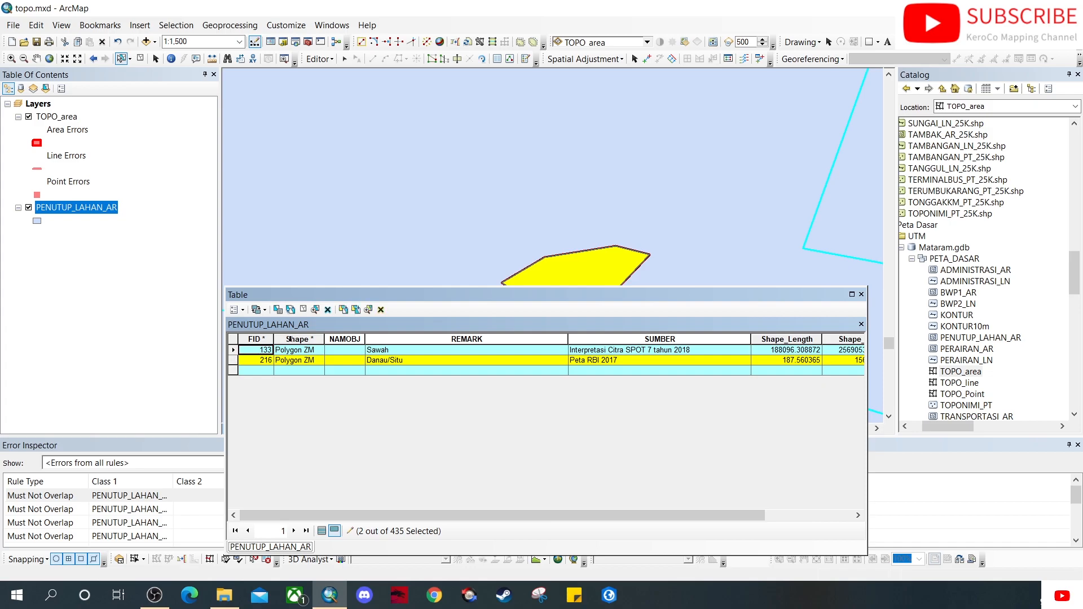
scroll(626, 237, up, 4)
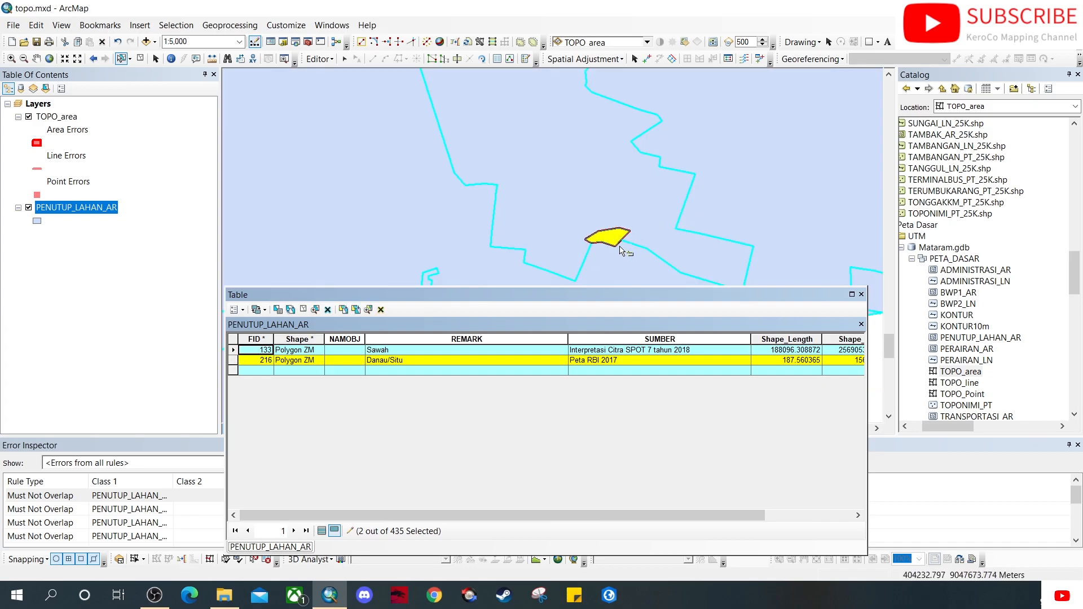
click(861, 295)
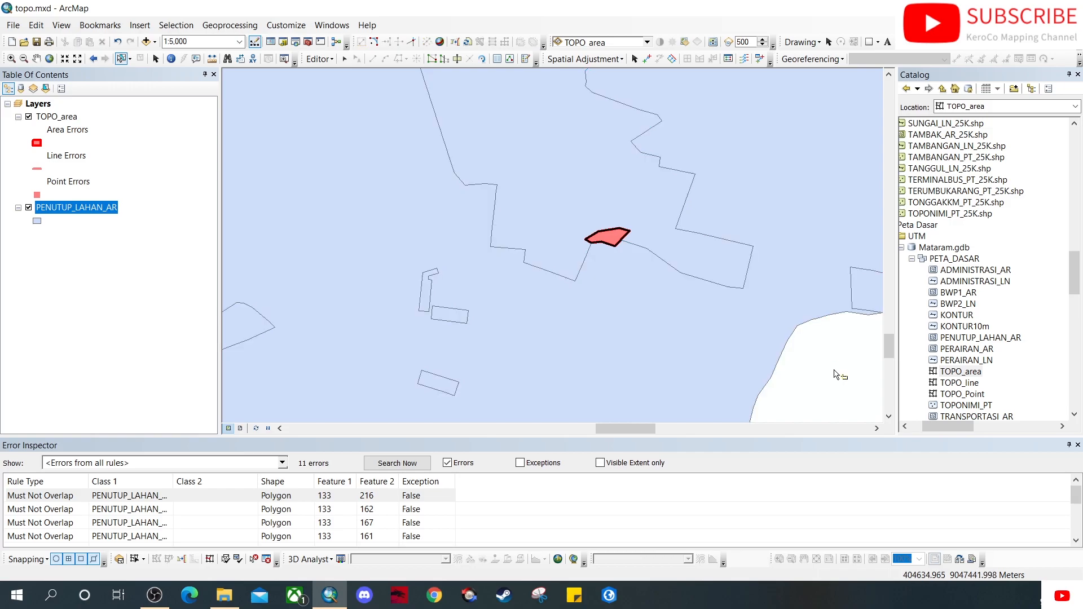
Subtract the overlap between features 133 and 216 from both polygons, and revalidate the topology in the current extent with a refreshed error list.
right_click(62, 497)
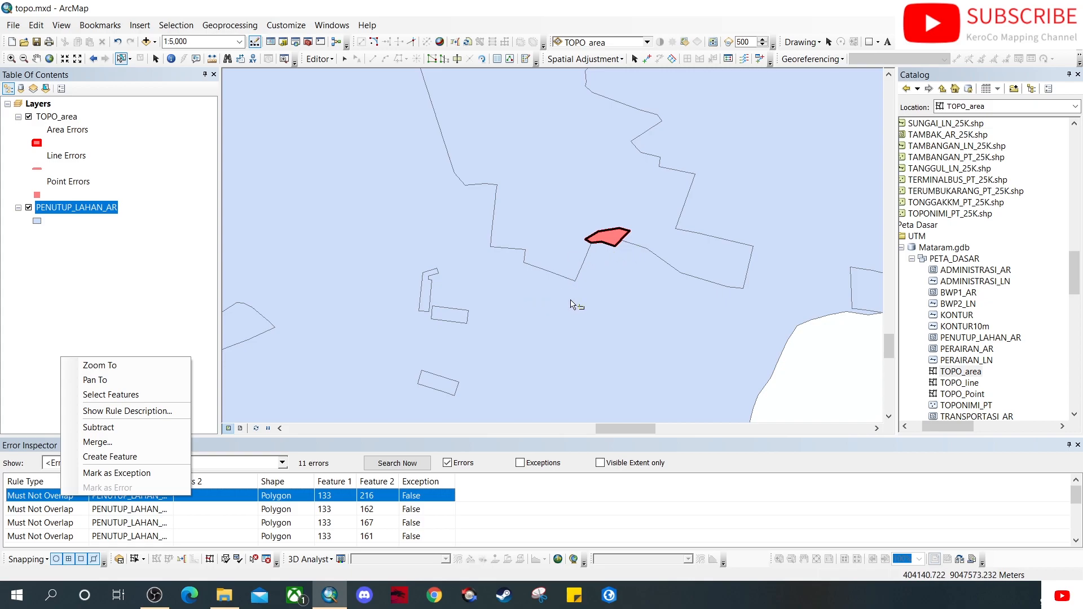
click(143, 434)
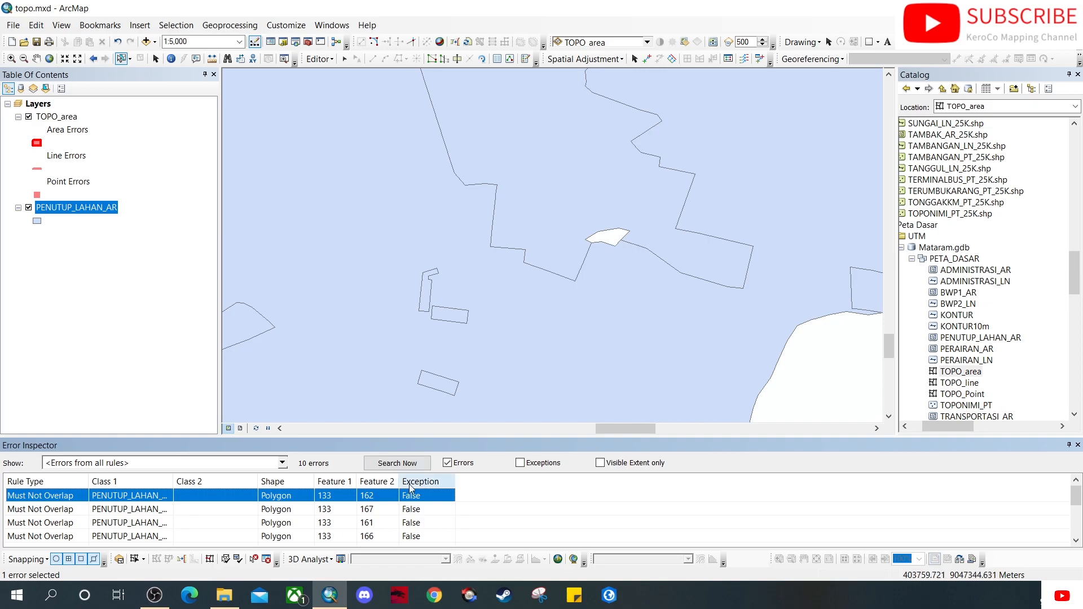
click(238, 560)
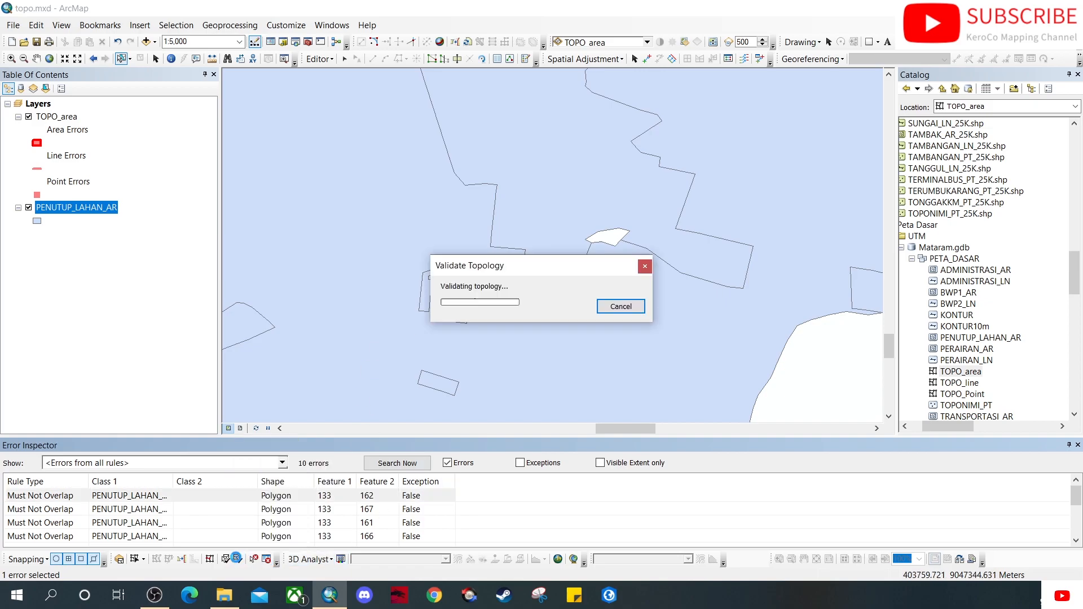
click(395, 463)
Create a new PENUTUP_LAHAN_AR polygon from the Must Not Have Gaps error to fill the gap.
click(66, 498)
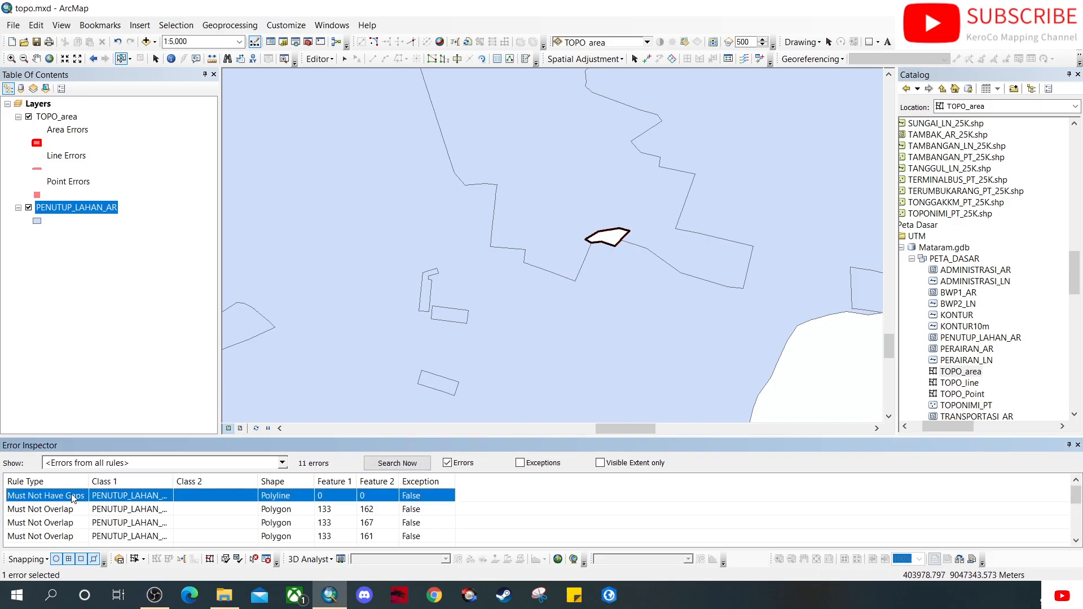
right_click(76, 498)
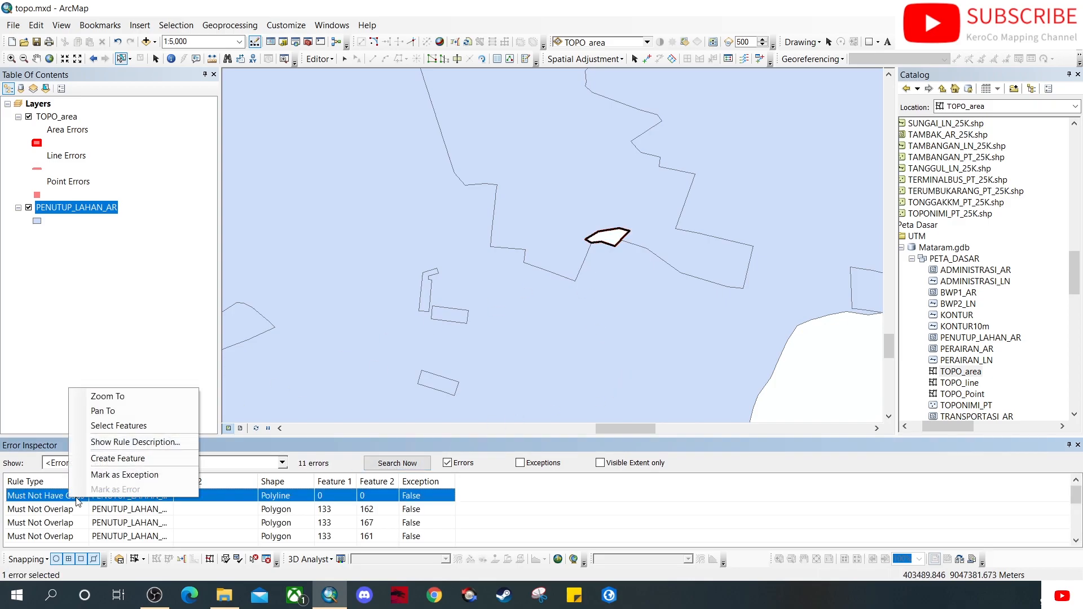
click(128, 458)
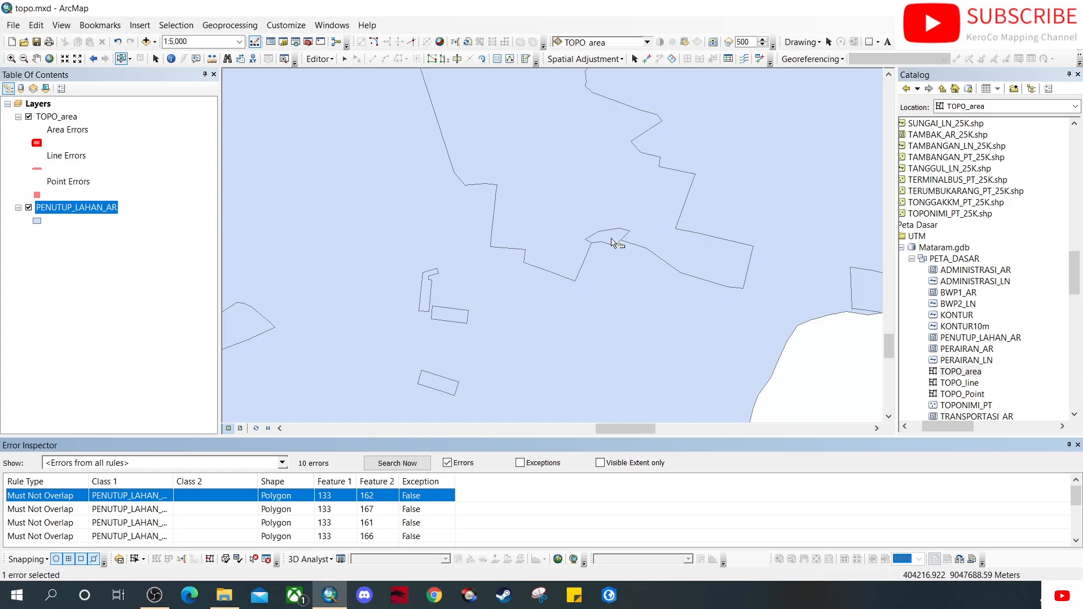
Select the newly created gap polygon and inspect its record in the PENUTUP_LAHAN_AR attribute table, closing the table when finished.
right_click(100, 210)
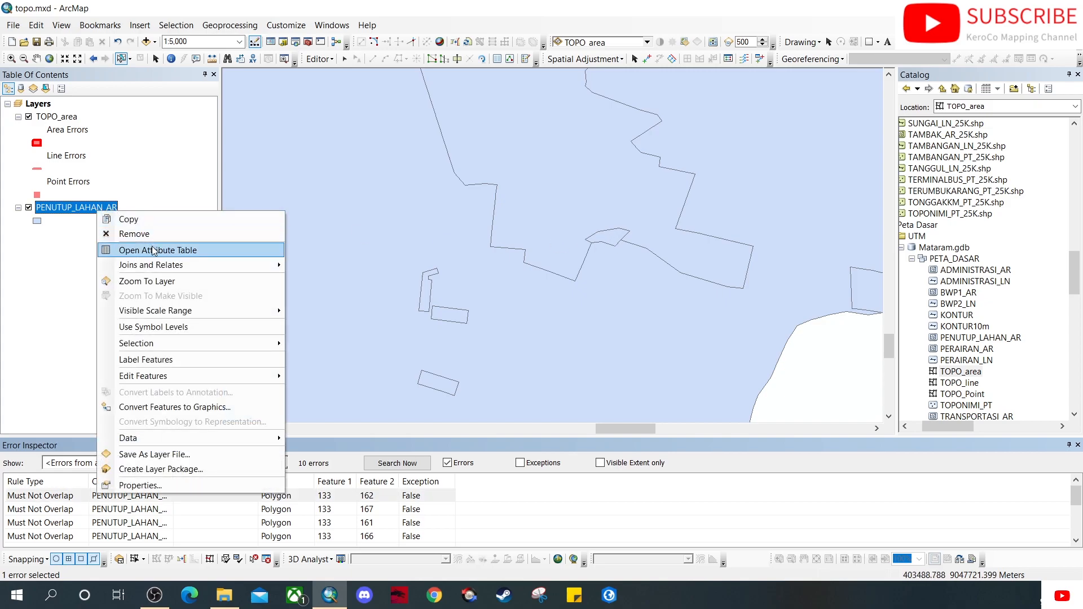
click(147, 251)
click(616, 239)
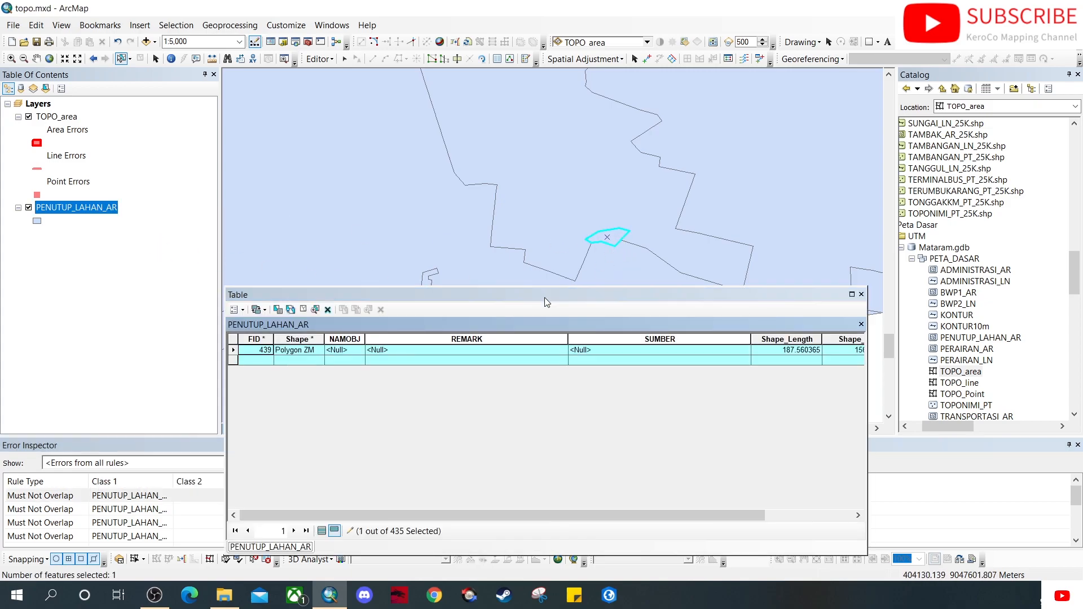
click(861, 294)
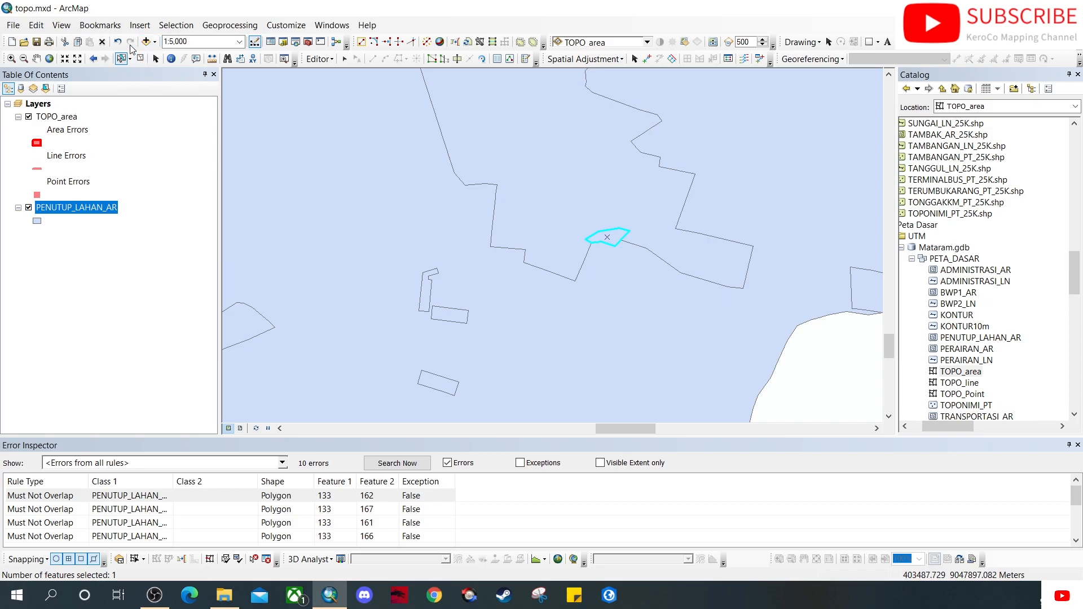
Undo the gap-filling feature and the overlap subtraction, and refresh the topology error list.
click(118, 42)
click(117, 43)
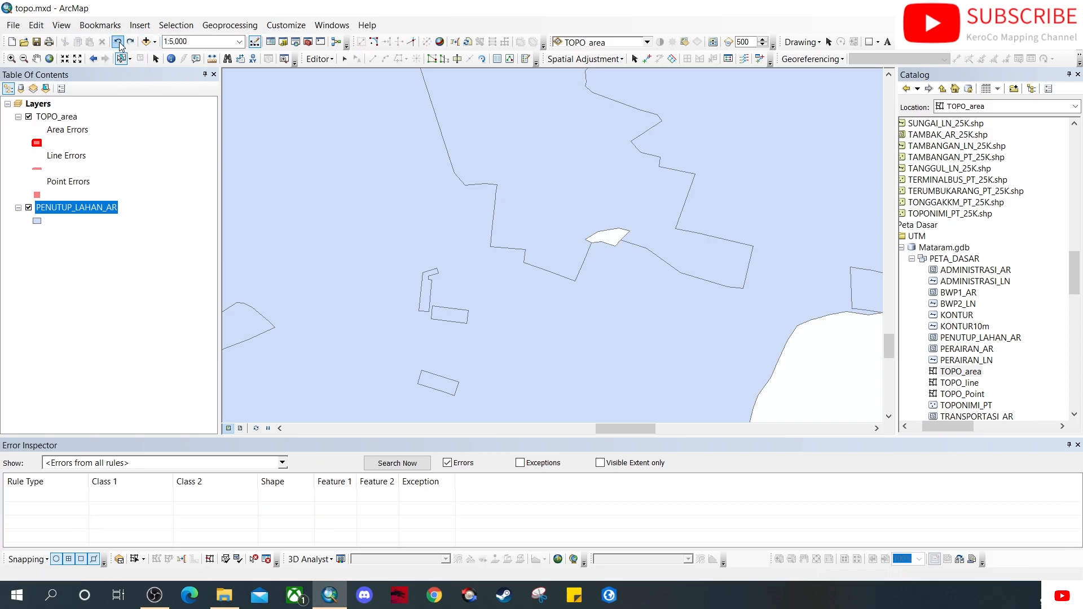
click(375, 462)
Create a new feature from the Must Not Overlap error between features 133 and 216.
click(59, 496)
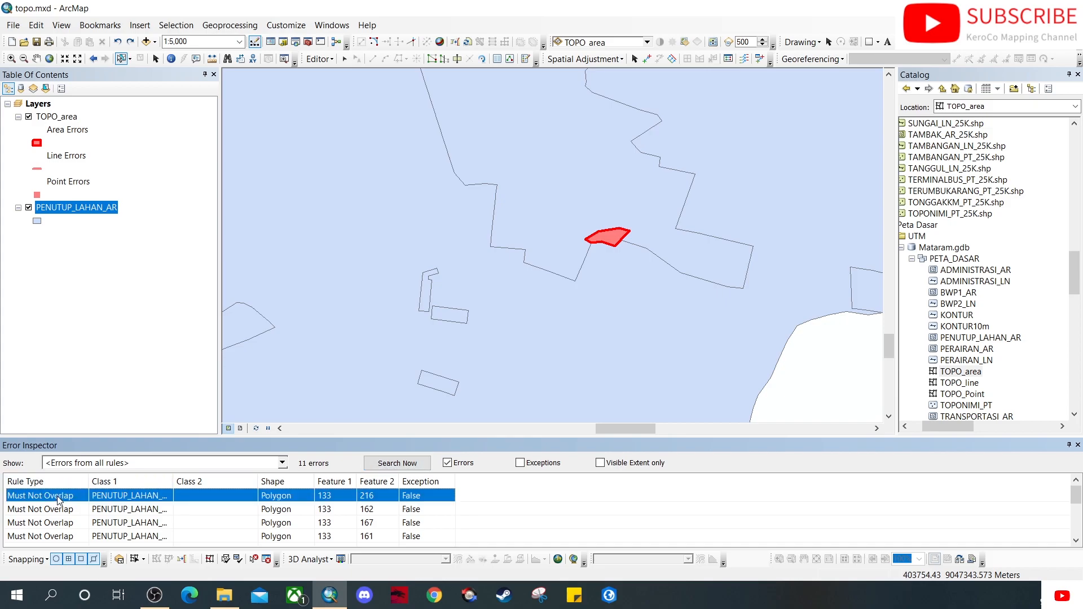
right_click(58, 499)
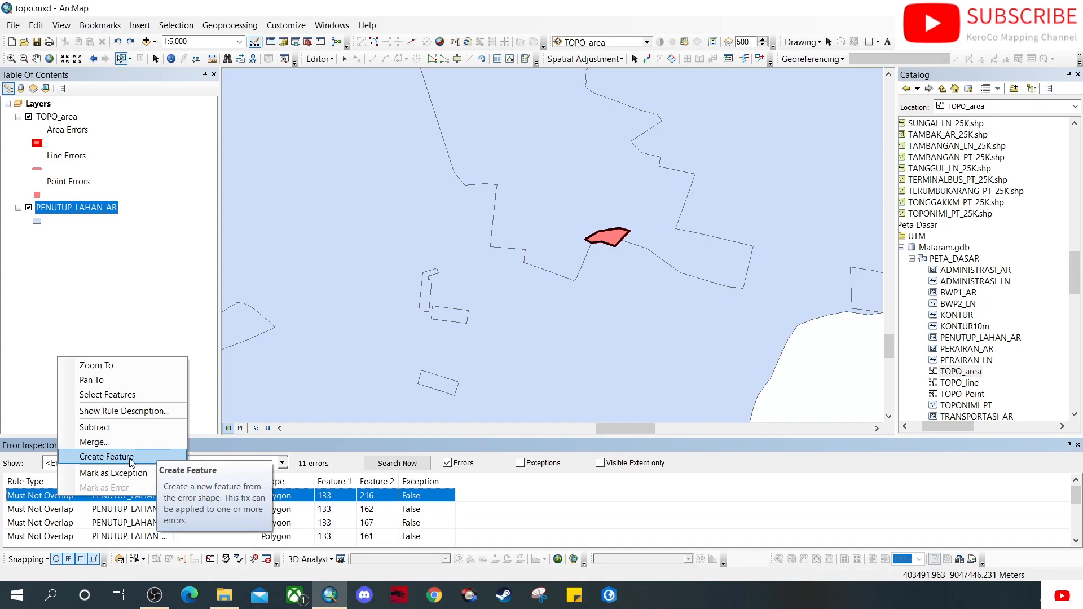
click(138, 458)
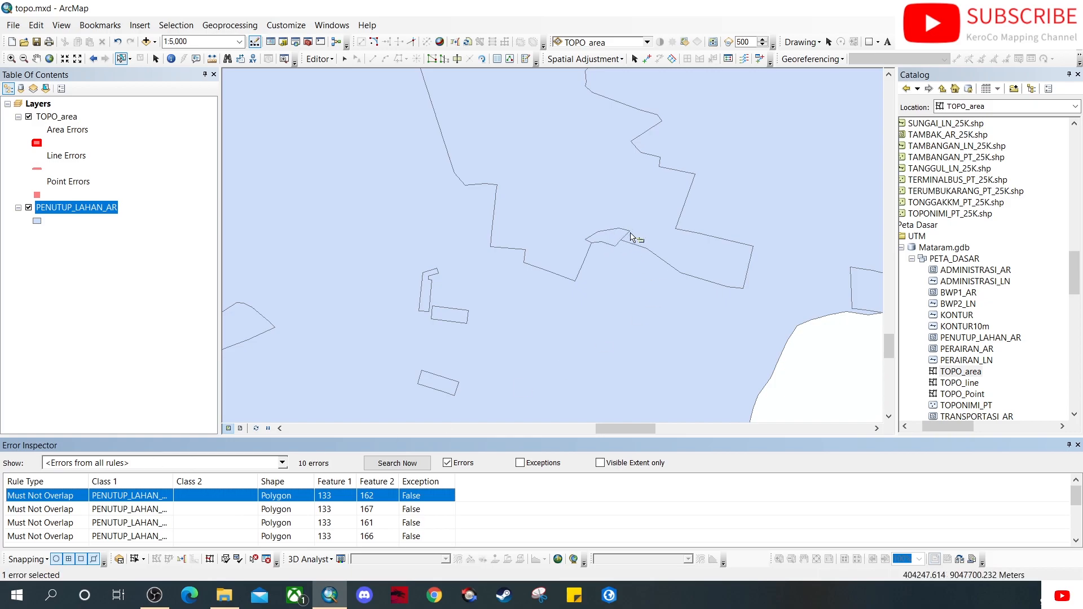
Identify the attributes of the polygon created from the overlap, undo its creation, and refresh the error list.
click(171, 58)
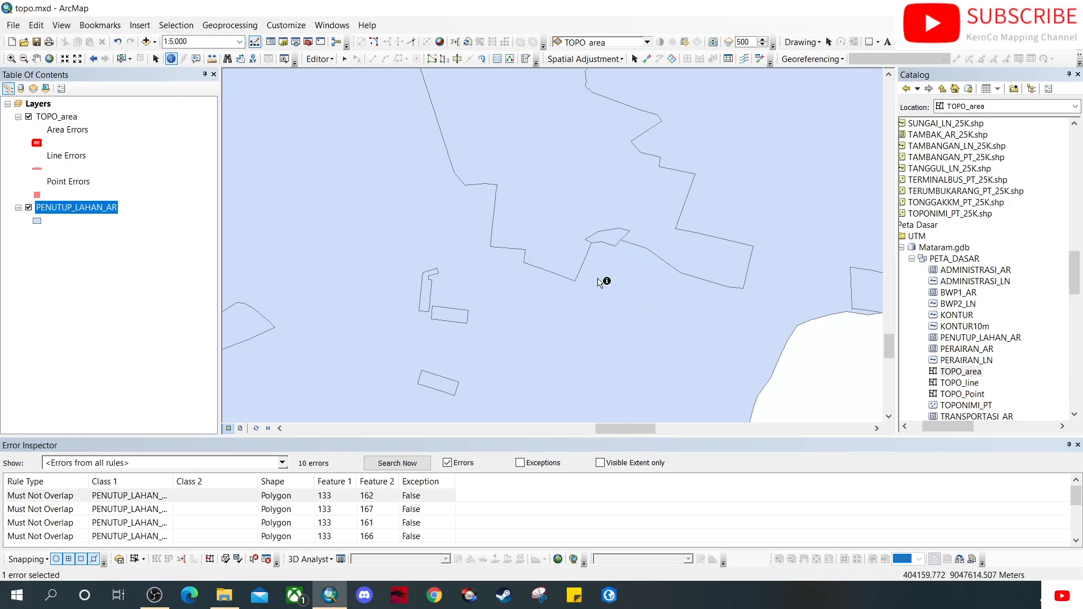
click(621, 242)
drag(0, 135, 668, 110)
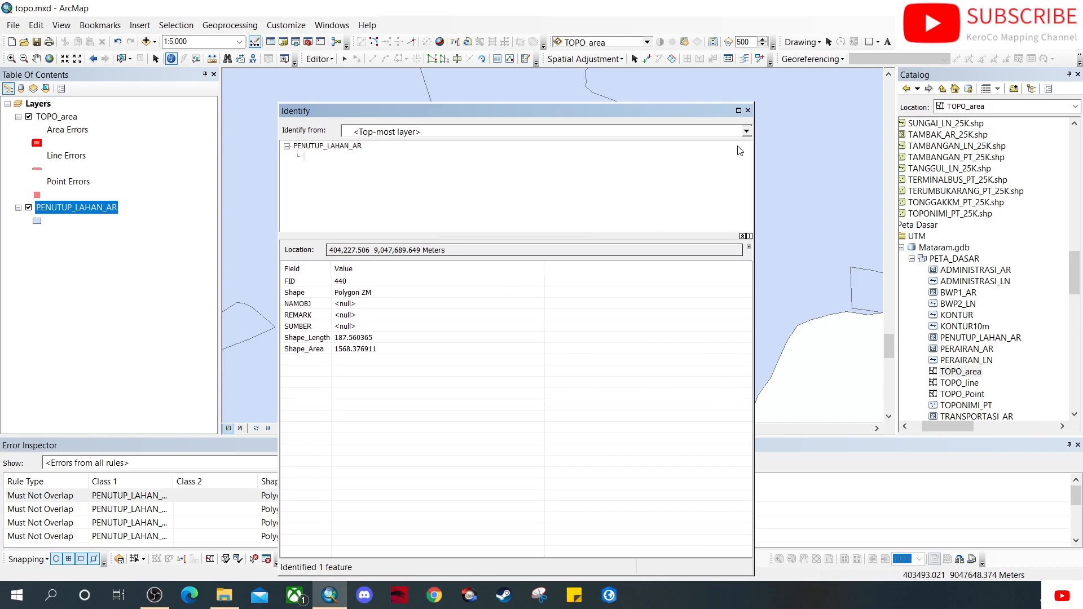
click(747, 110)
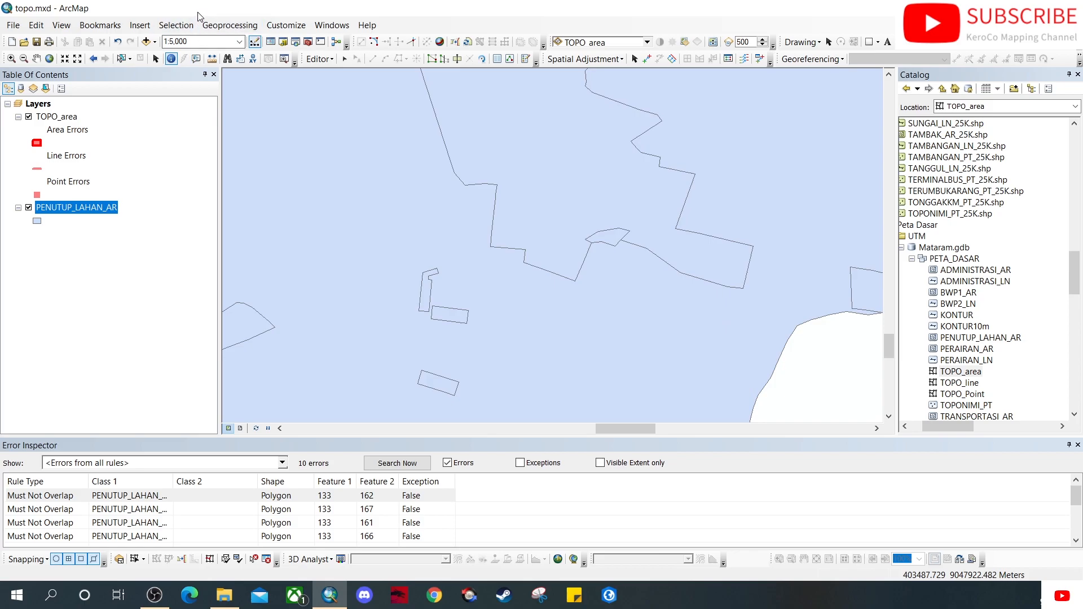
click(118, 42)
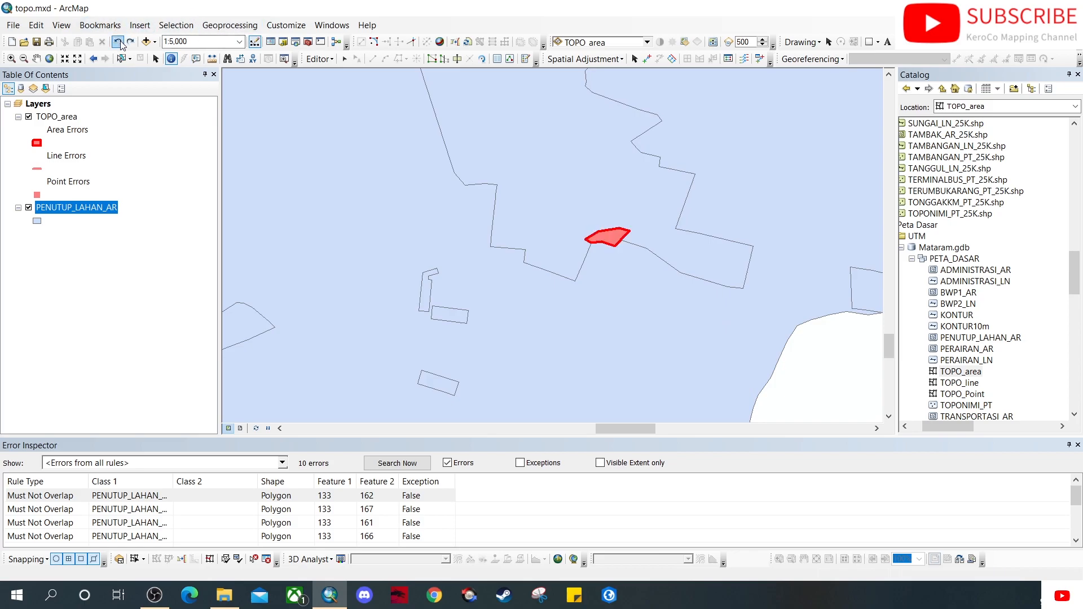
click(395, 463)
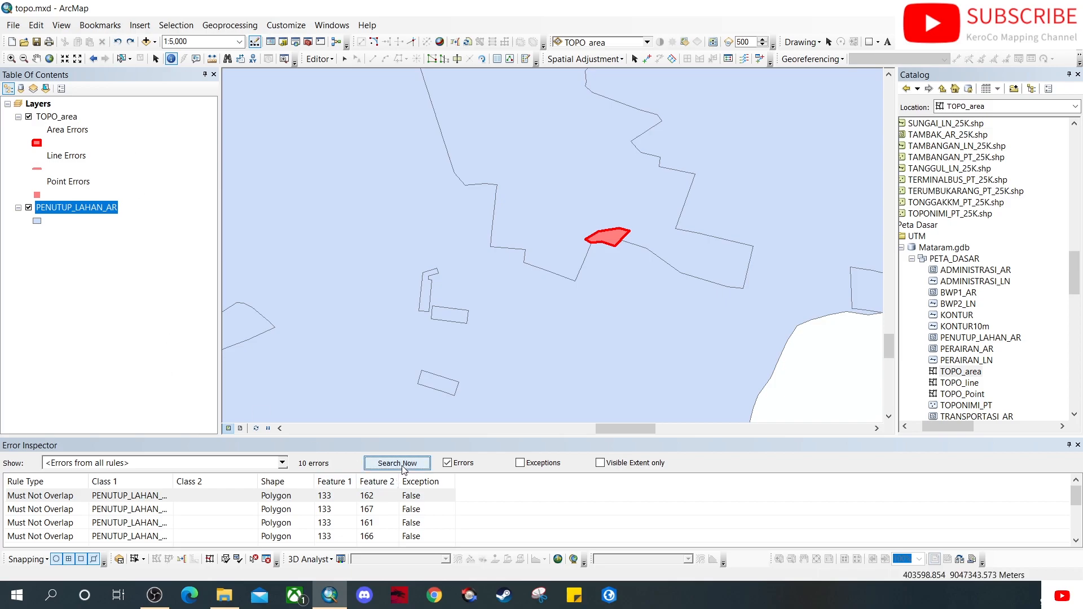
Merge the overlap between features 133 and 216 into the small pond polygon, flashing both candidate features on the map before choosing.
click(67, 499)
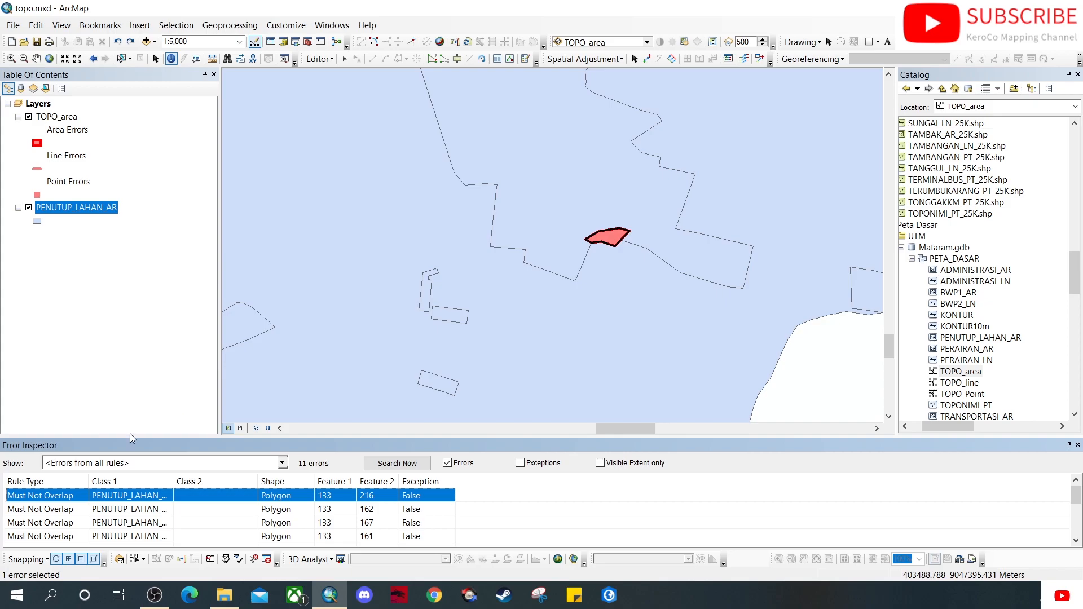
right_click(75, 496)
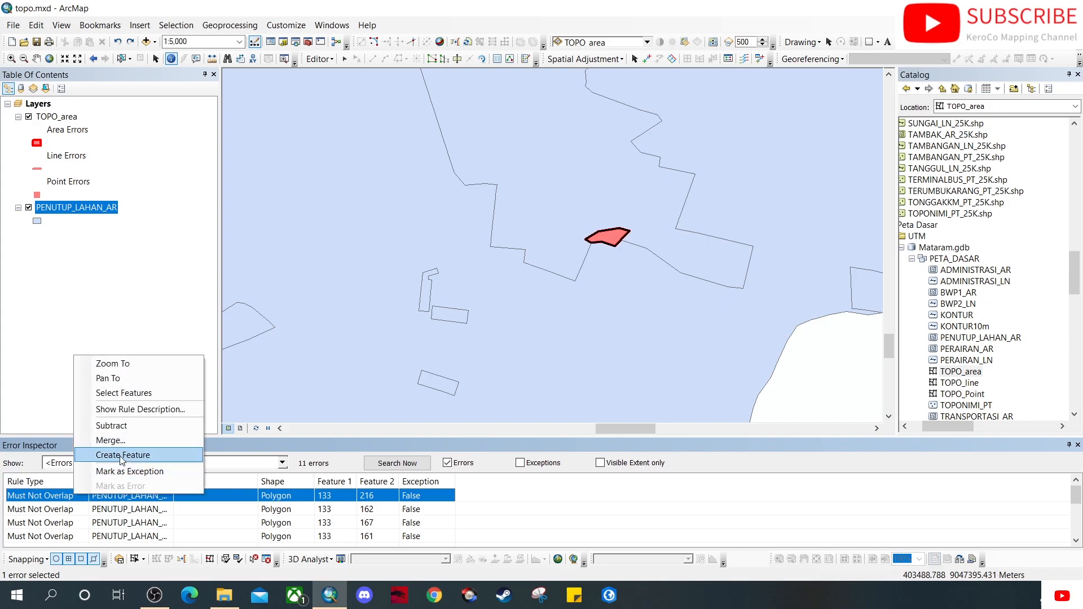
click(128, 440)
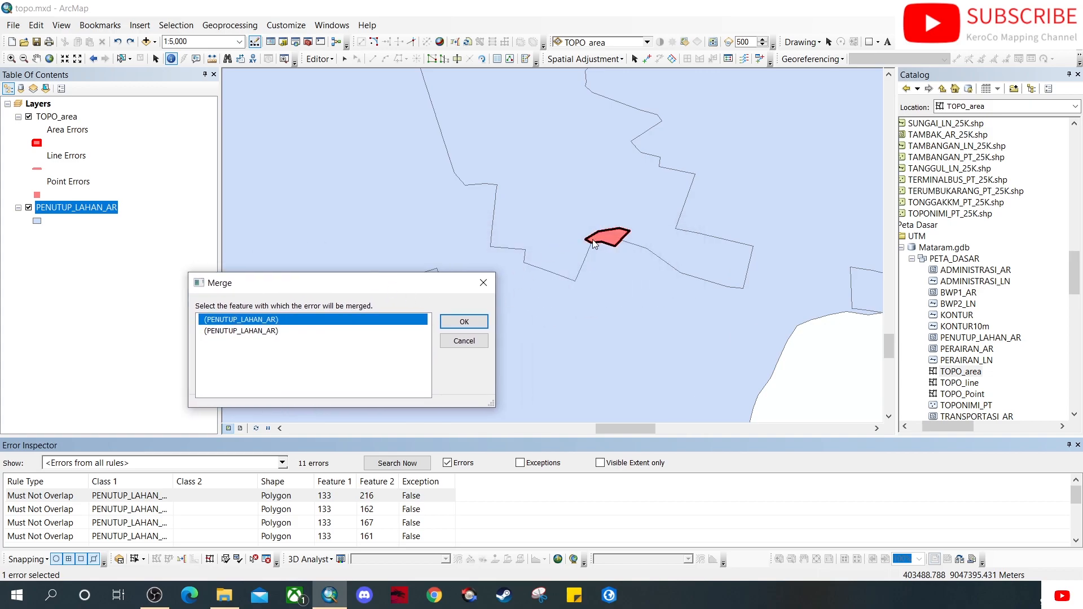
click(235, 323)
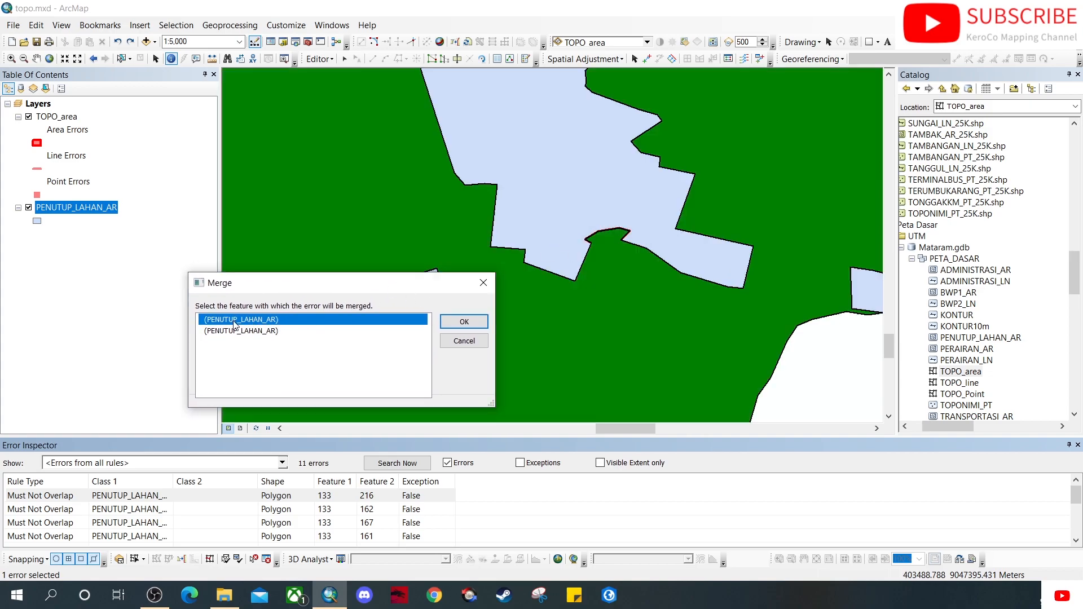
click(239, 324)
click(237, 322)
click(236, 322)
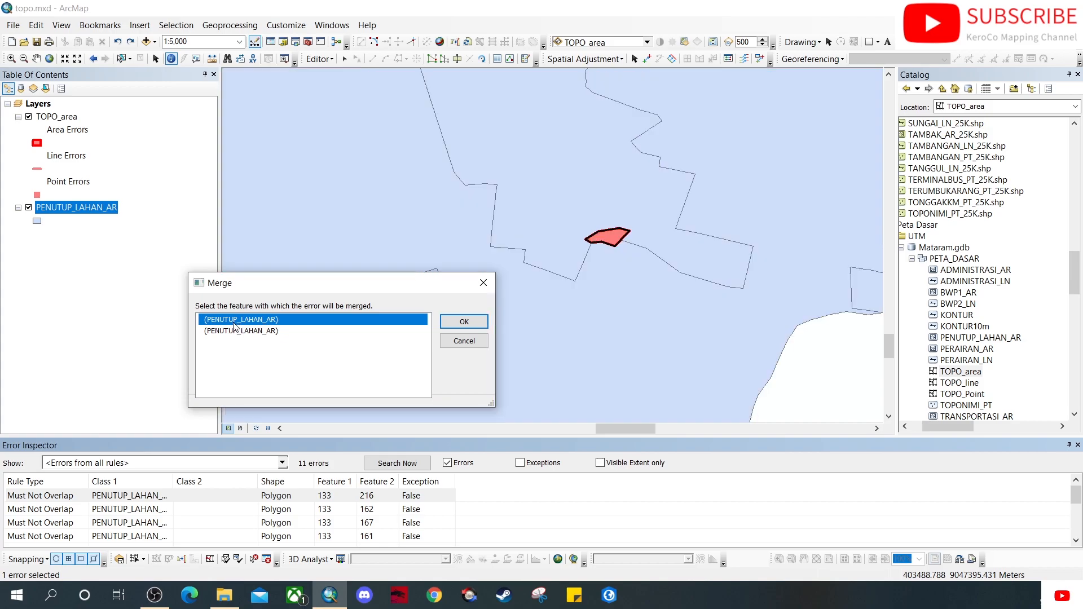
click(255, 332)
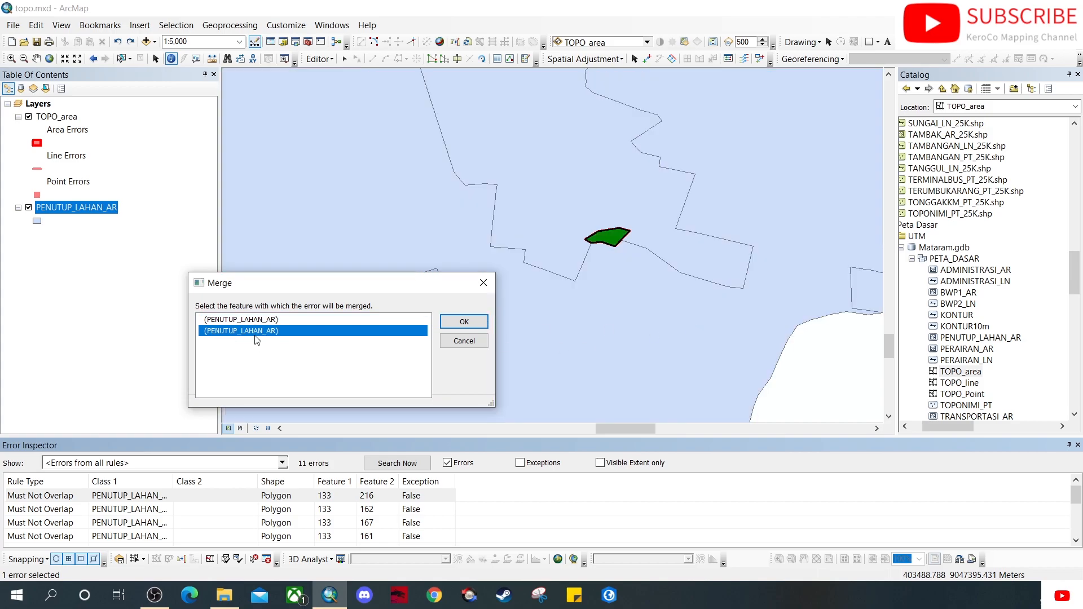
click(232, 334)
click(237, 334)
click(237, 333)
click(257, 334)
click(464, 326)
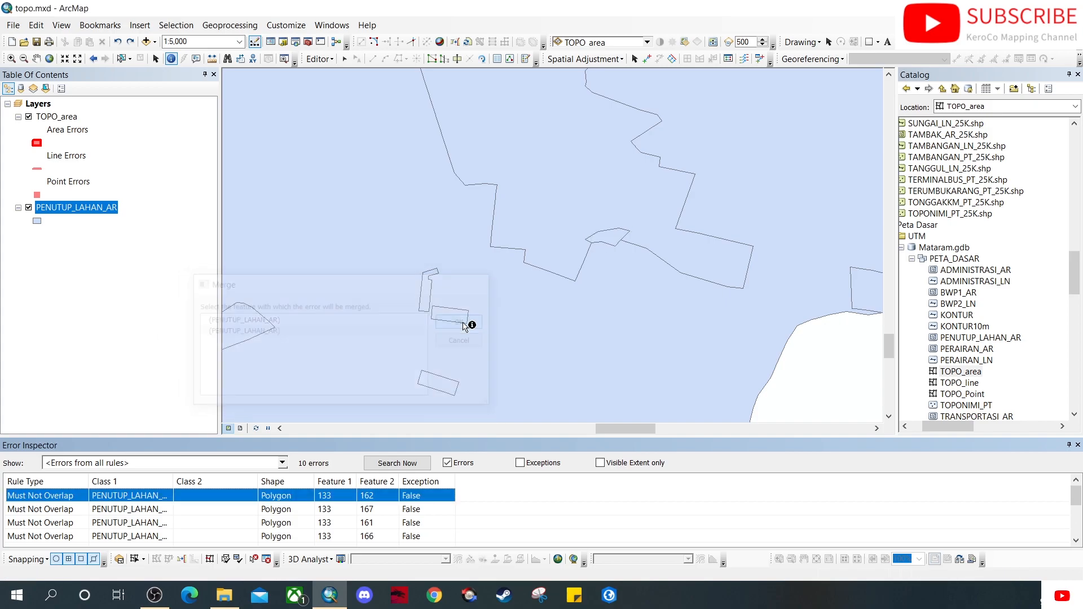
Select the two overlapping polygons of the 133 and 162 error and compare their attribute table records by highlighting each one.
scroll(622, 276, up, 2)
scroll(622, 276, up, 2)
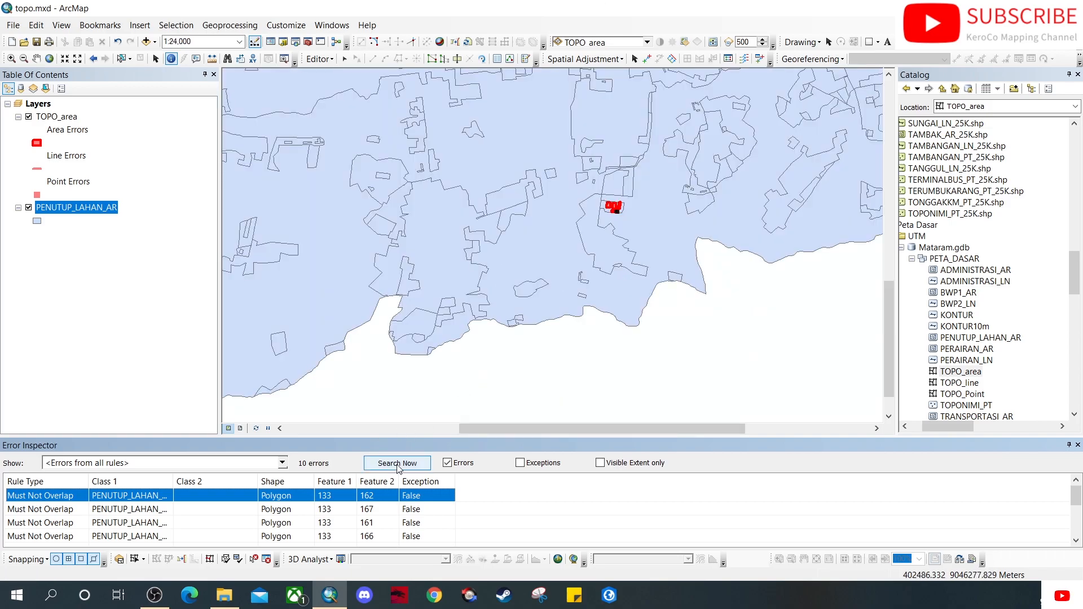
scroll(619, 253, down, 5)
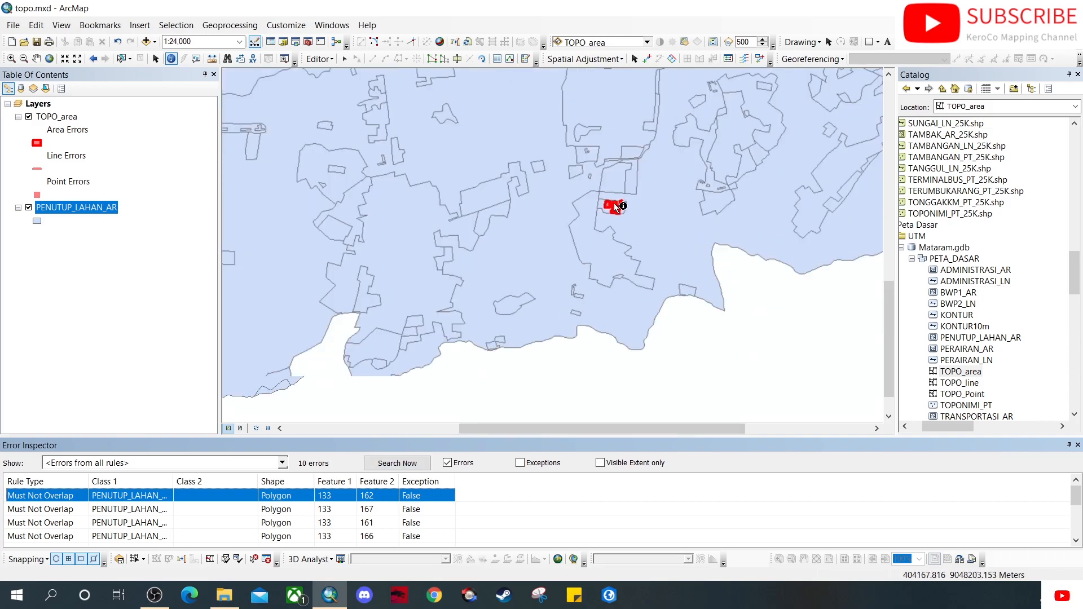
scroll(618, 255, down, 2)
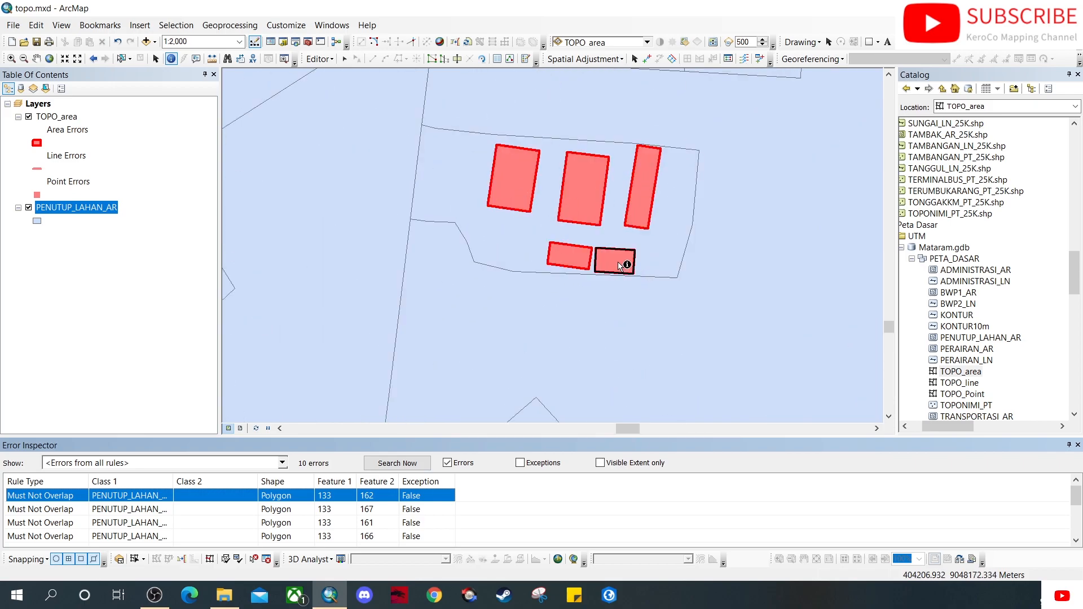
click(120, 60)
click(631, 263)
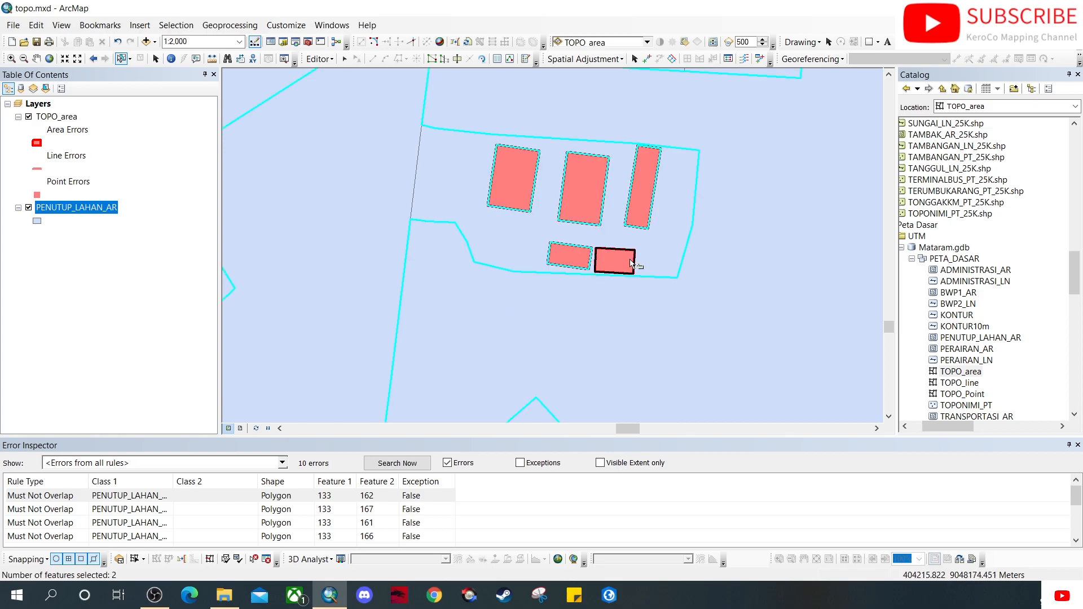
right_click(101, 208)
click(135, 244)
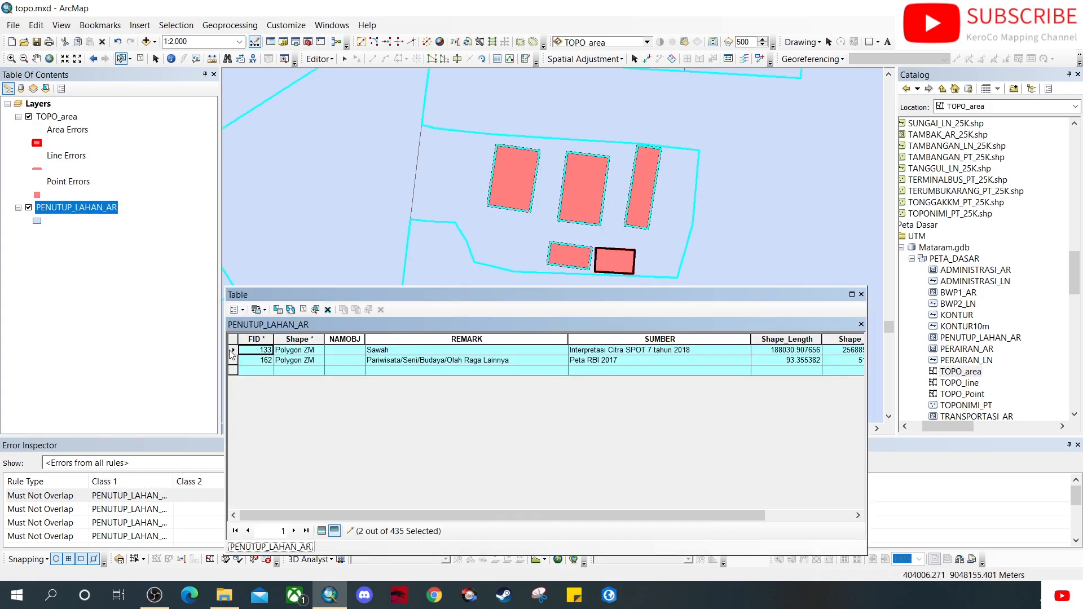
click(233, 351)
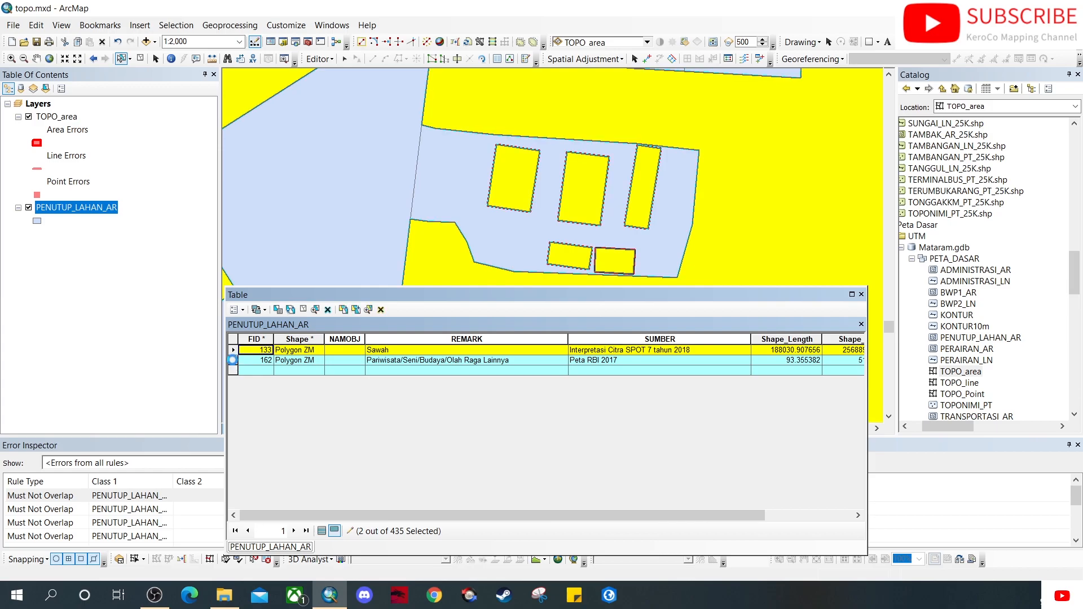
click(233, 361)
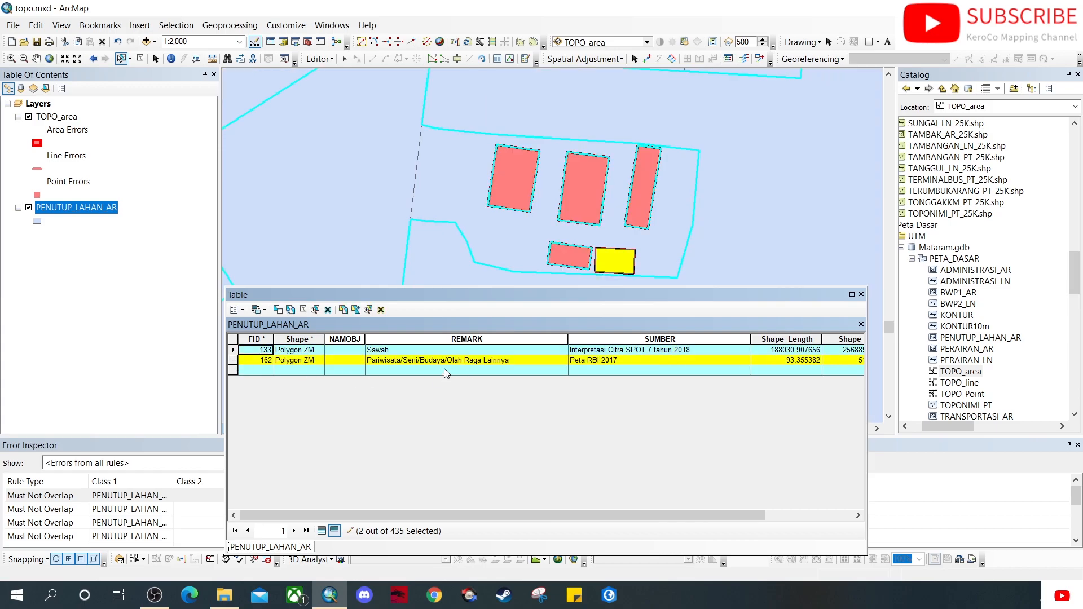
click(862, 294)
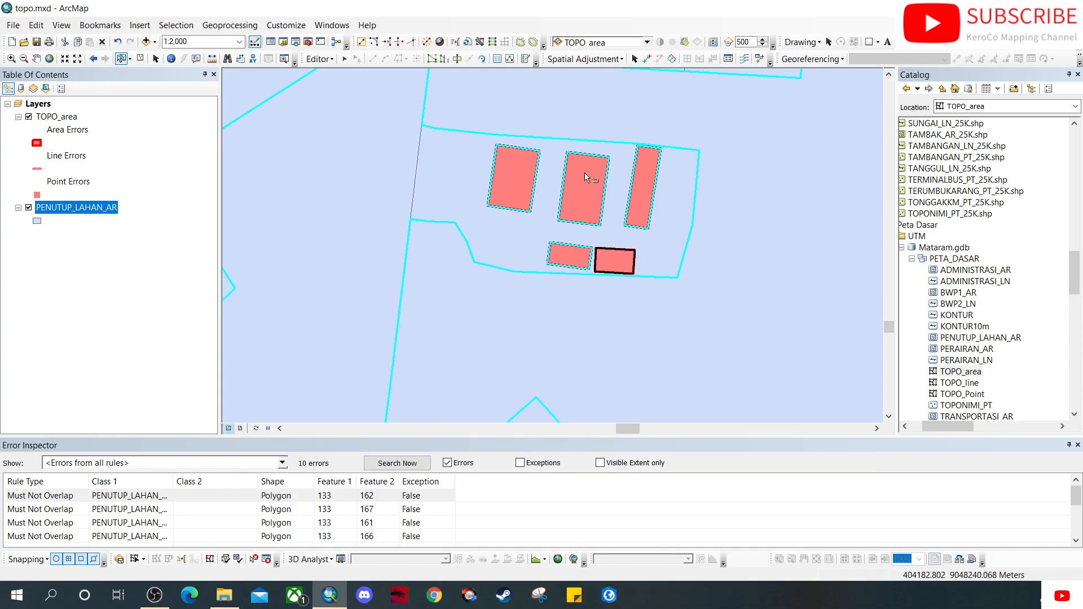
Merge the Must Not Overlap error between features 133 and 162 into the Pariwisata/Seni/Budaya/Olah Raga Lainnya polygon.
scroll(498, 180, up, 2)
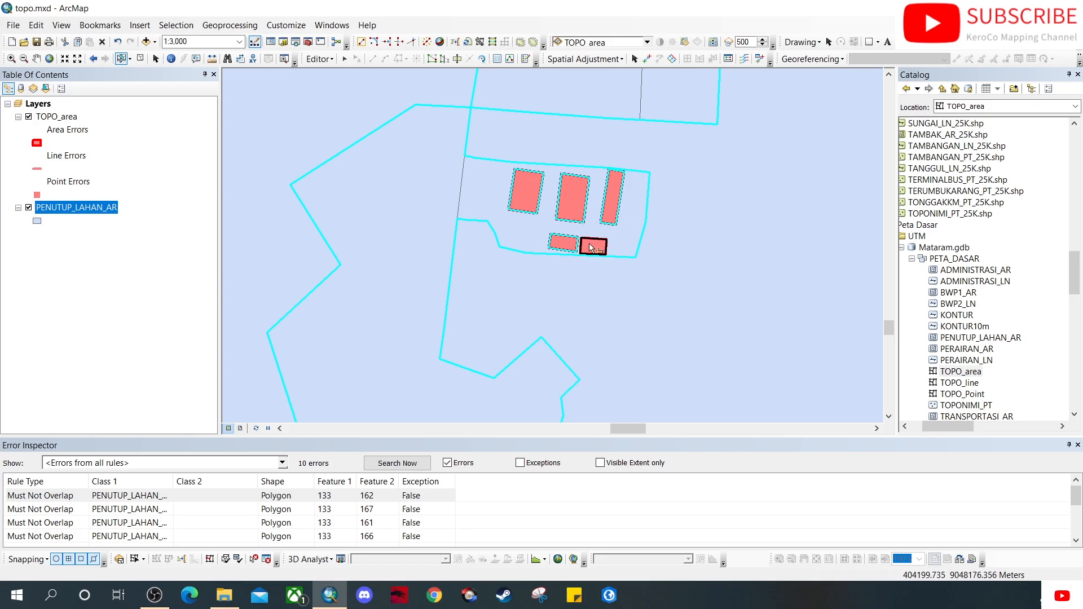
right_click(58, 502)
click(447, 282)
drag(547, 237, 525, 344)
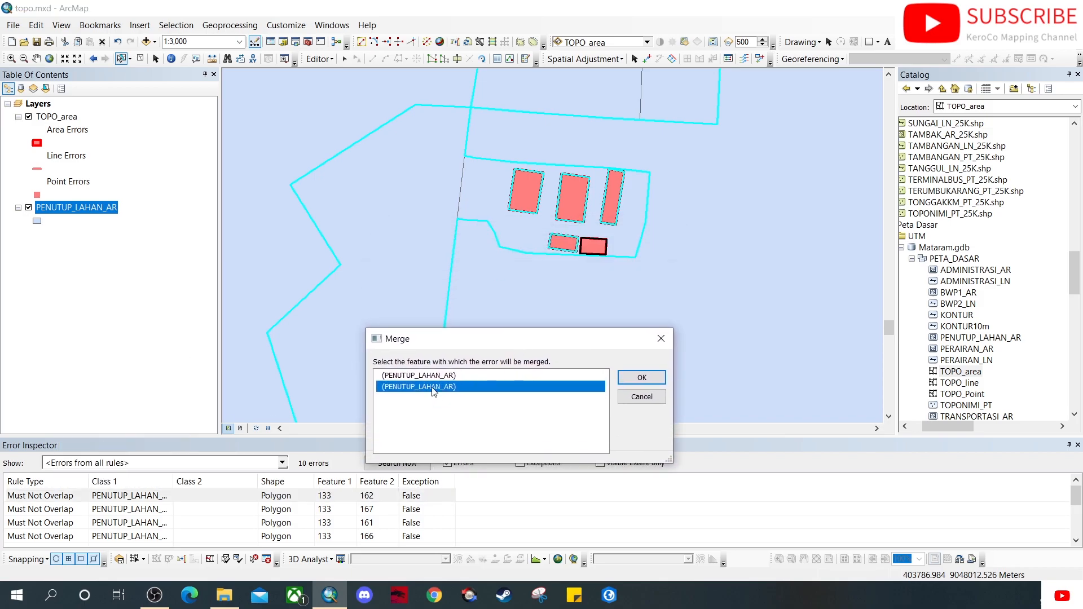
click(643, 379)
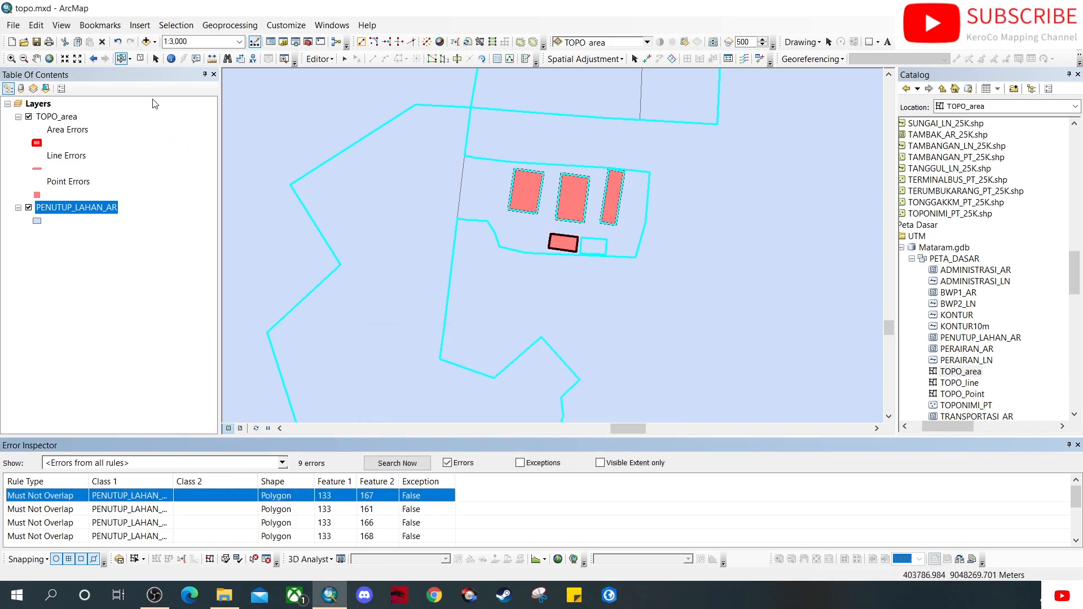
Clear the selection and identify the attributes of the small rectangular polygon that received the merged overlap.
click(141, 59)
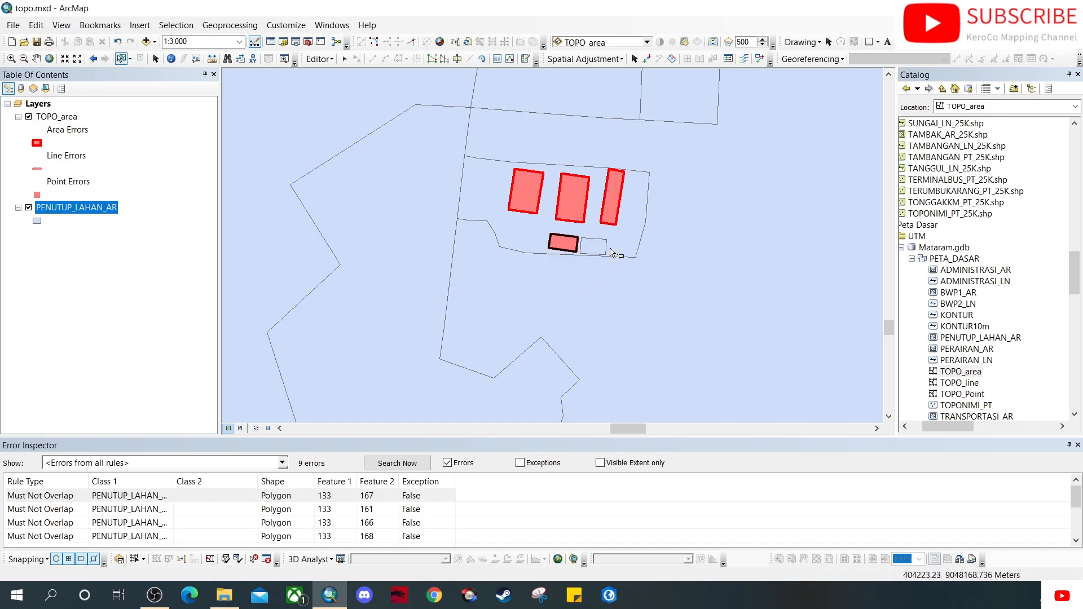
click(172, 60)
click(594, 247)
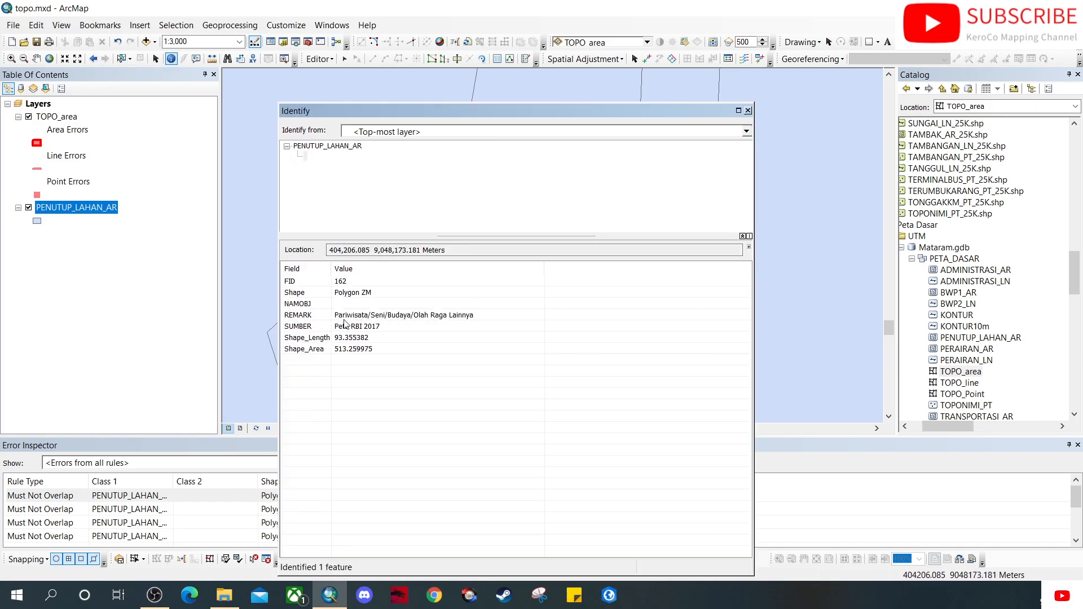
Close the identify results and merge the Must Not Overlap error between features 133 and 167 into the small rectangular polygon.
click(748, 111)
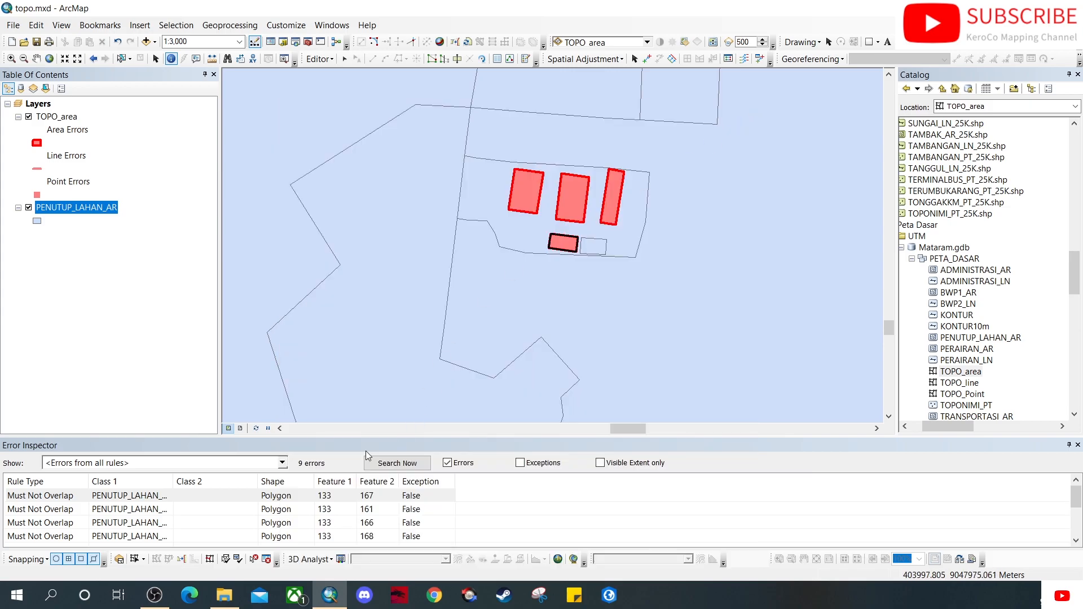
right_click(52, 498)
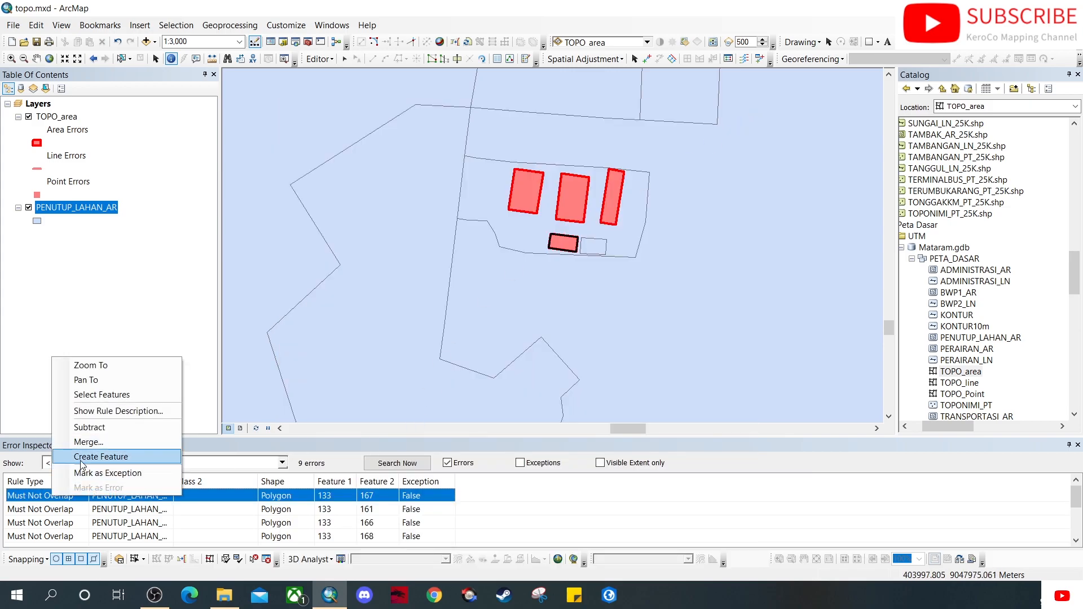
click(92, 446)
click(452, 280)
drag(530, 237, 437, 337)
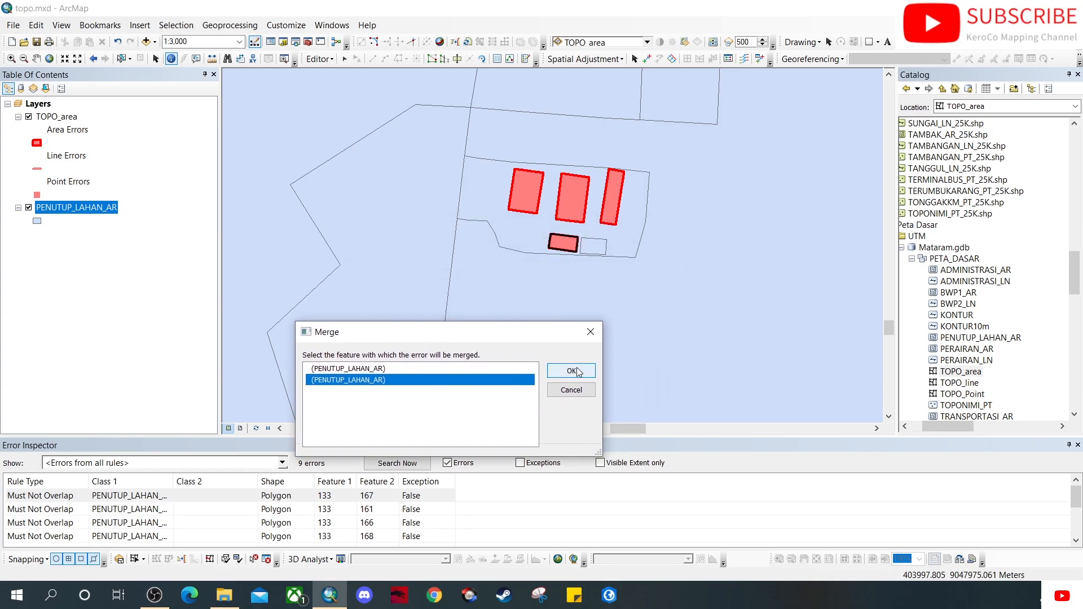
click(557, 367)
Merge the Must Not Overlap error between features 133 and 161 into the narrow rectangular polygon.
right_click(66, 498)
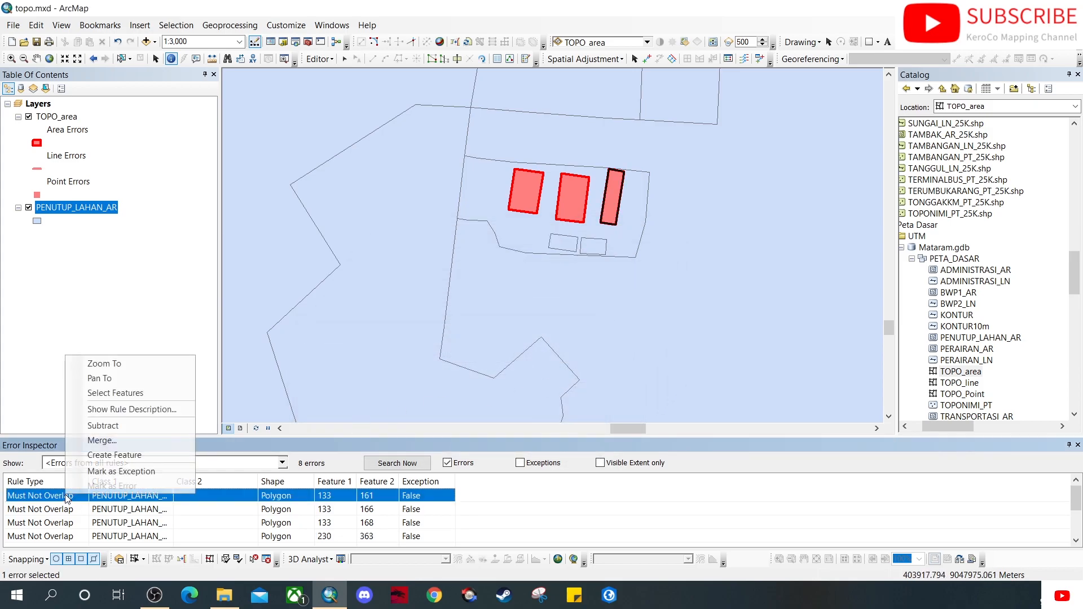
click(126, 441)
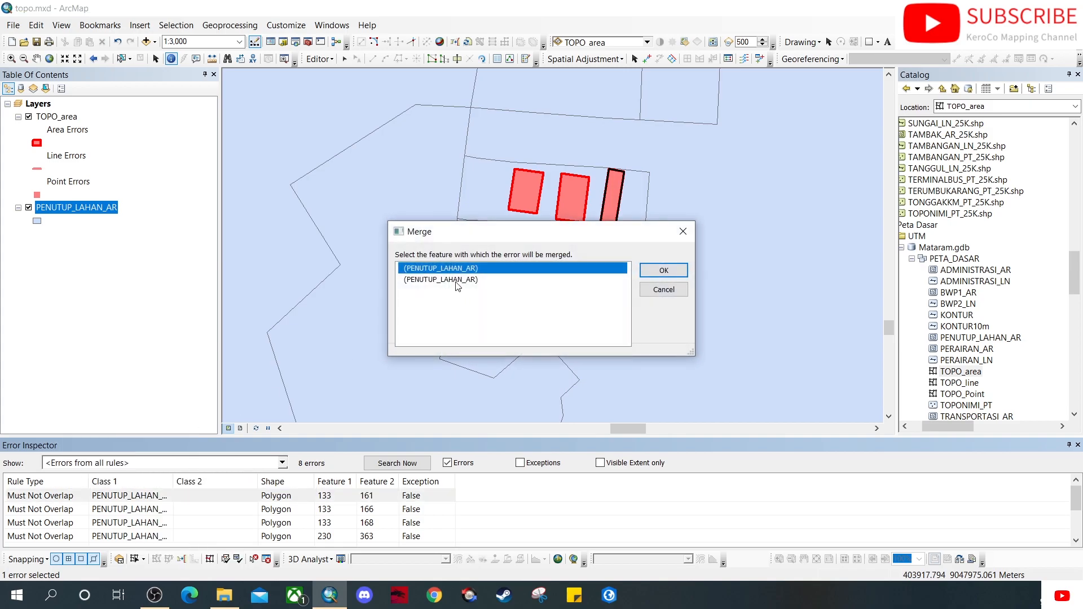
drag(567, 232, 507, 296)
click(381, 345)
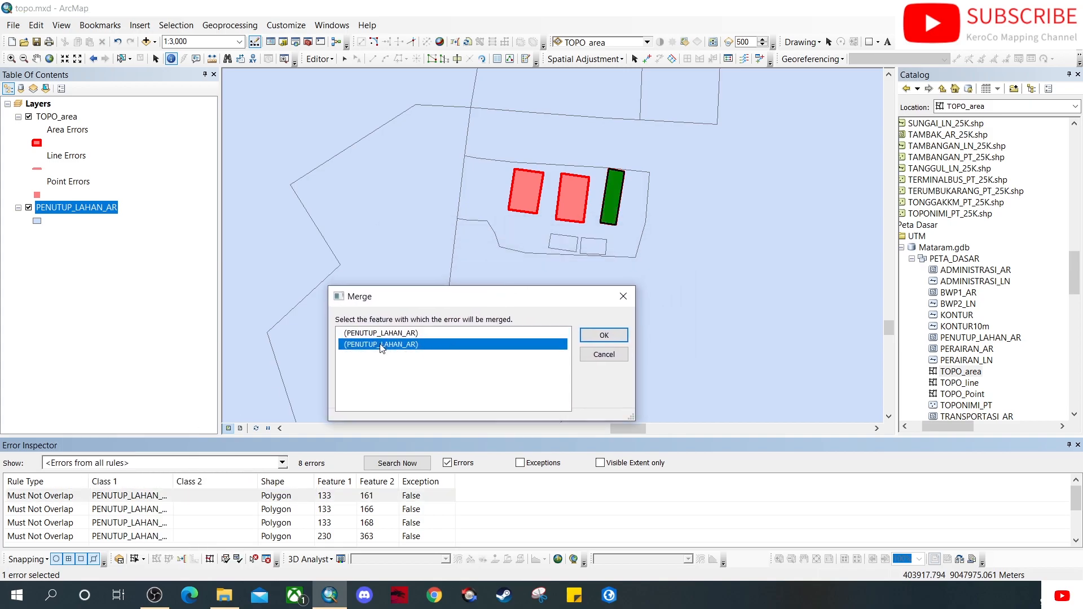
click(587, 336)
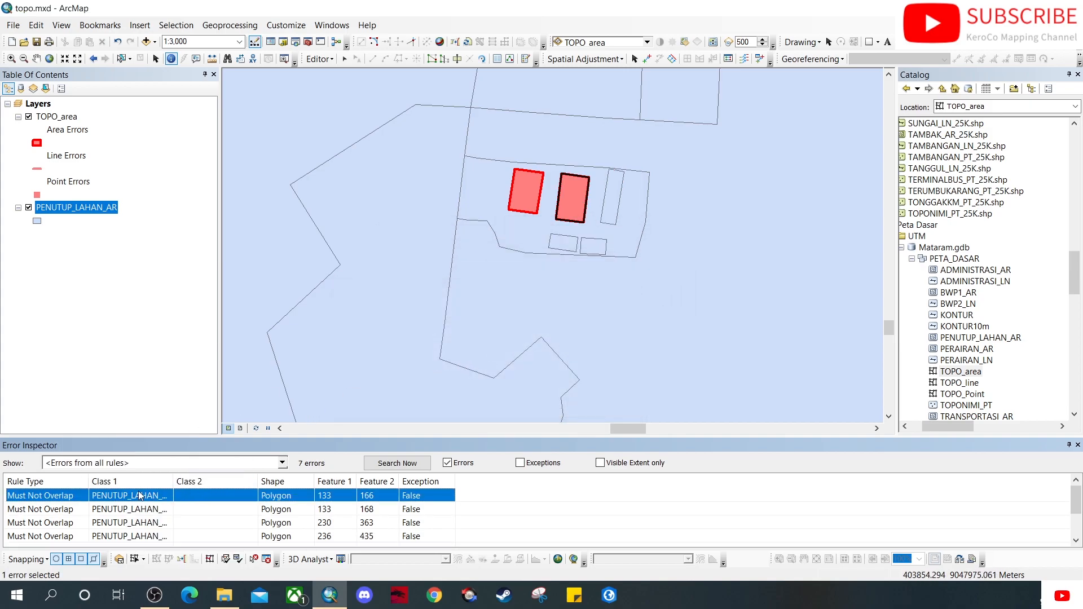
Merge the Must Not Overlap error between features 133 and 166 into the middle of the three larger rectangular polygons.
right_click(77, 496)
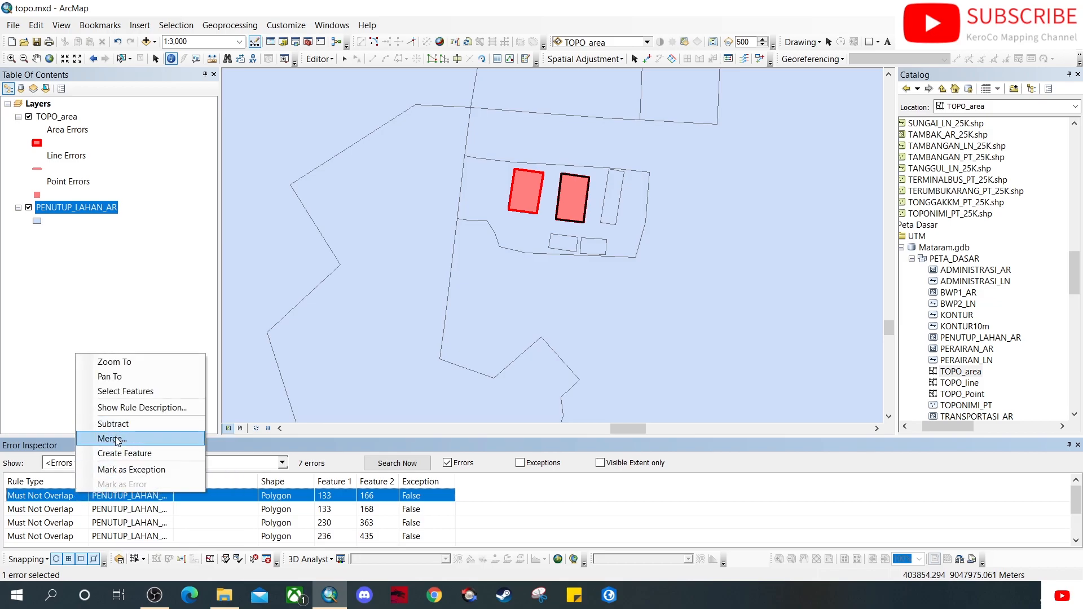
click(119, 439)
click(440, 279)
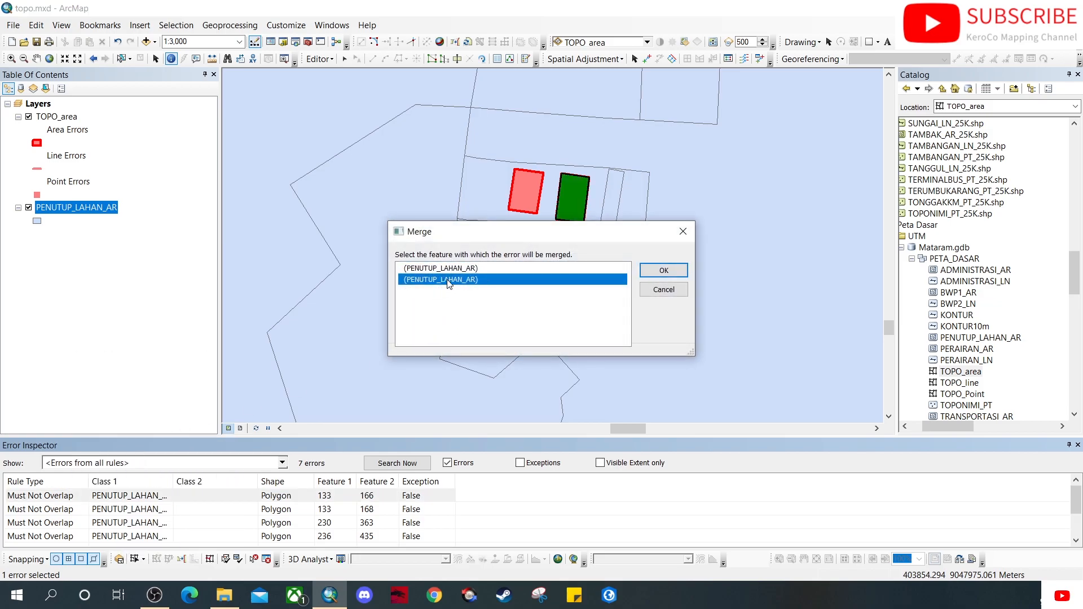
click(663, 270)
Merge the Must Not Overlap error between features 133 and 168 into its rectangular polygon, and refresh the error list.
right_click(64, 497)
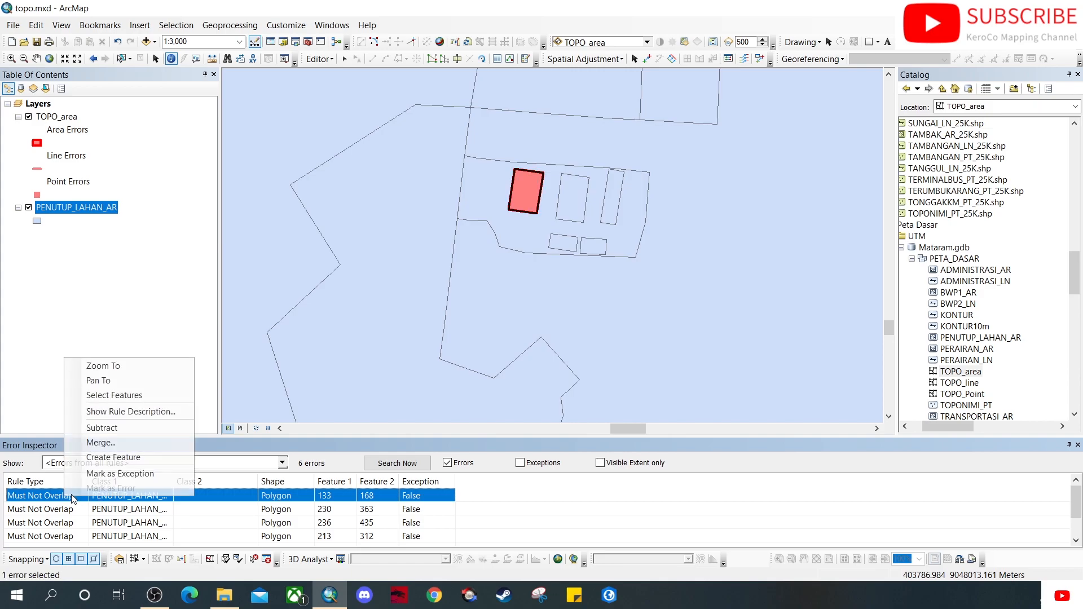
click(121, 439)
click(476, 280)
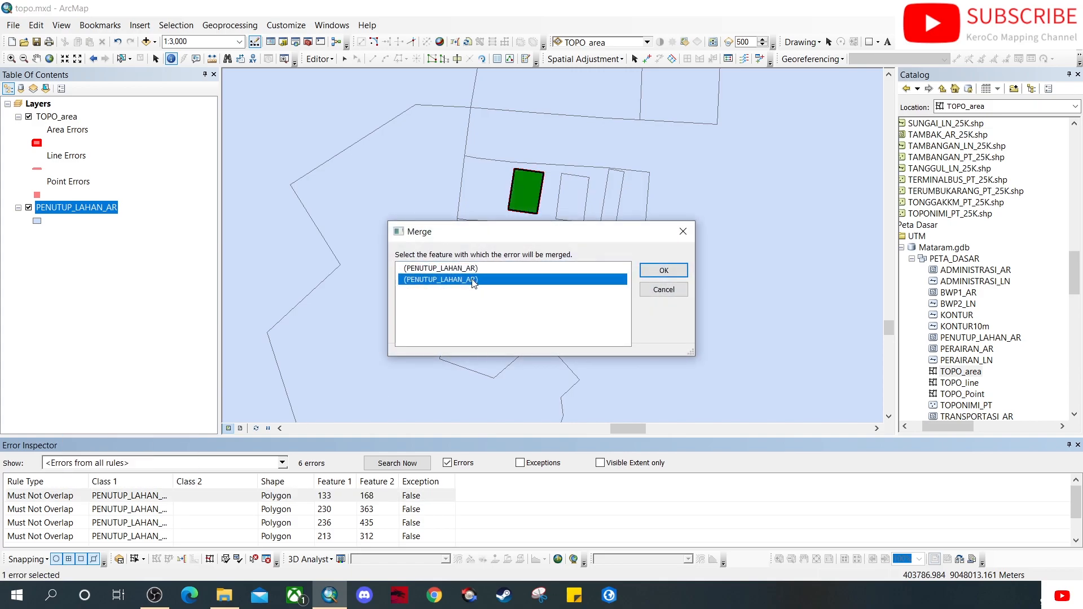
click(663, 270)
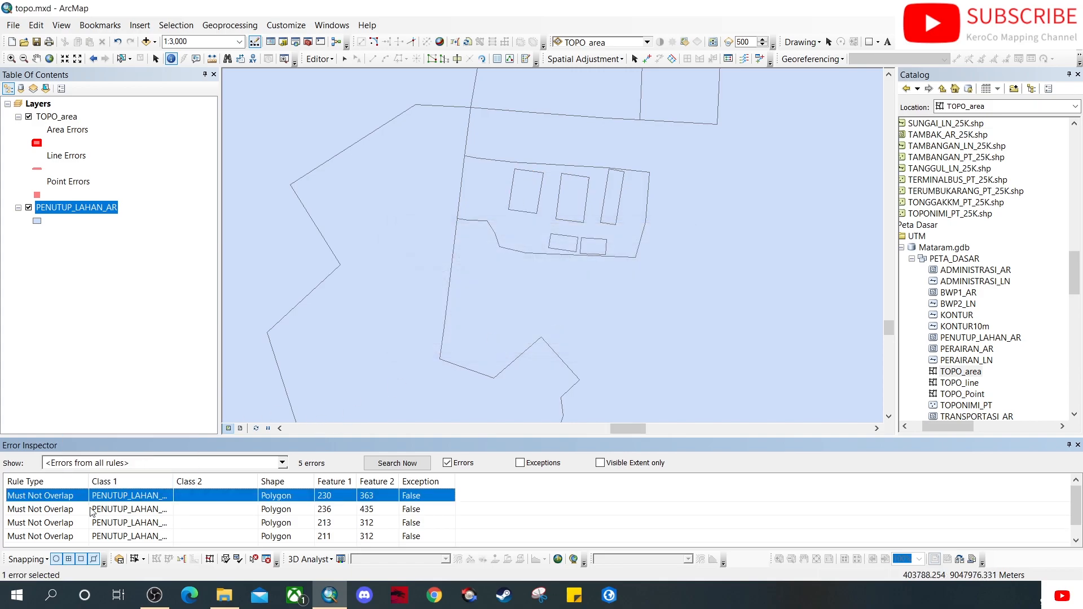
click(406, 463)
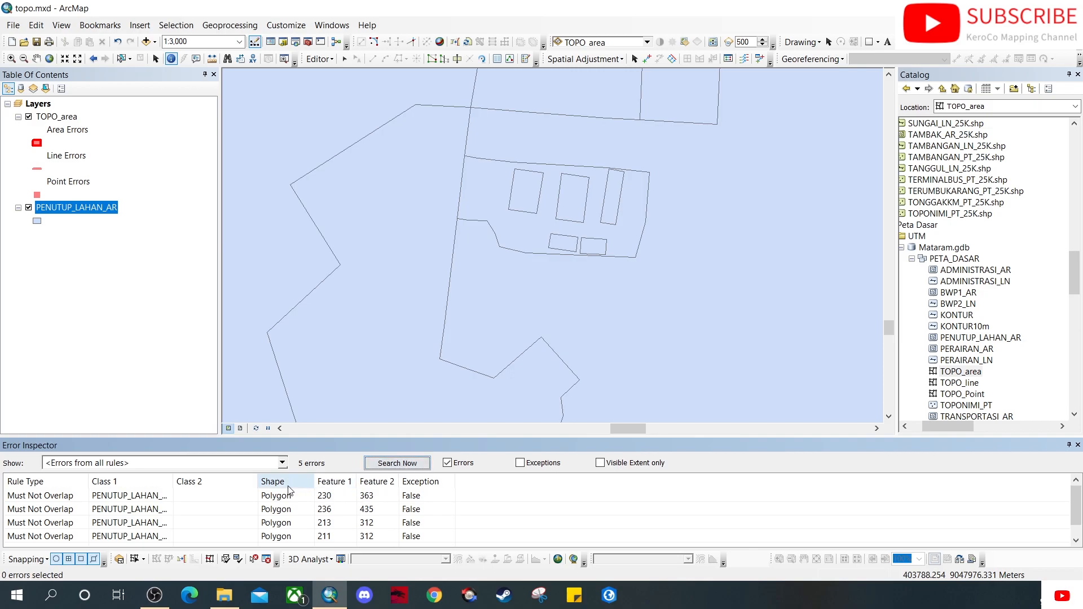
Locate the overlap error between features 230 and 363 on the map and select its two coincident polygons.
click(67, 499)
right_click(62, 499)
click(144, 366)
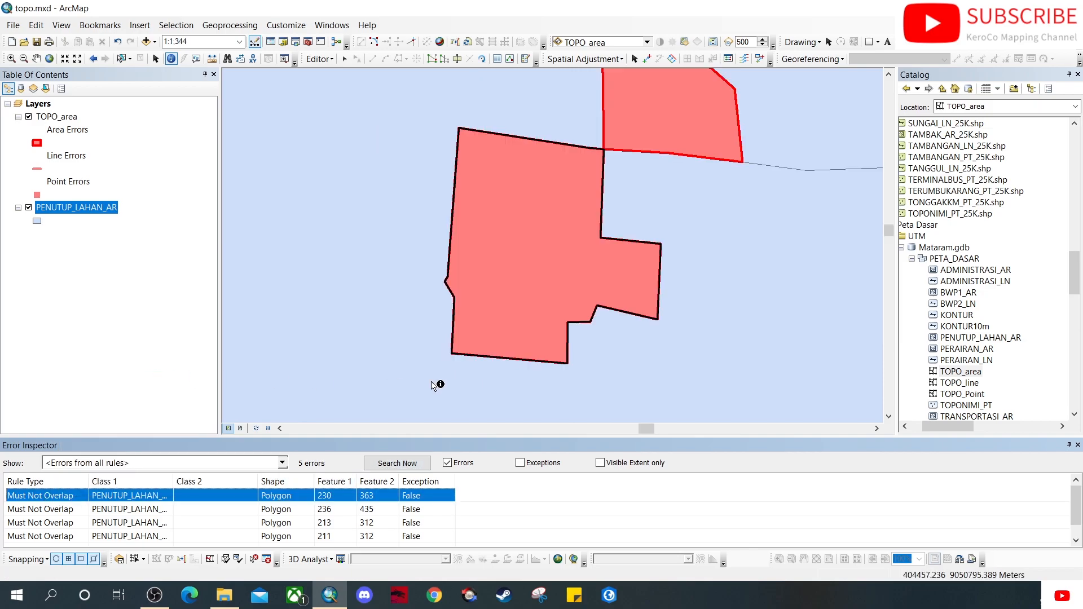
drag(616, 210, 562, 267)
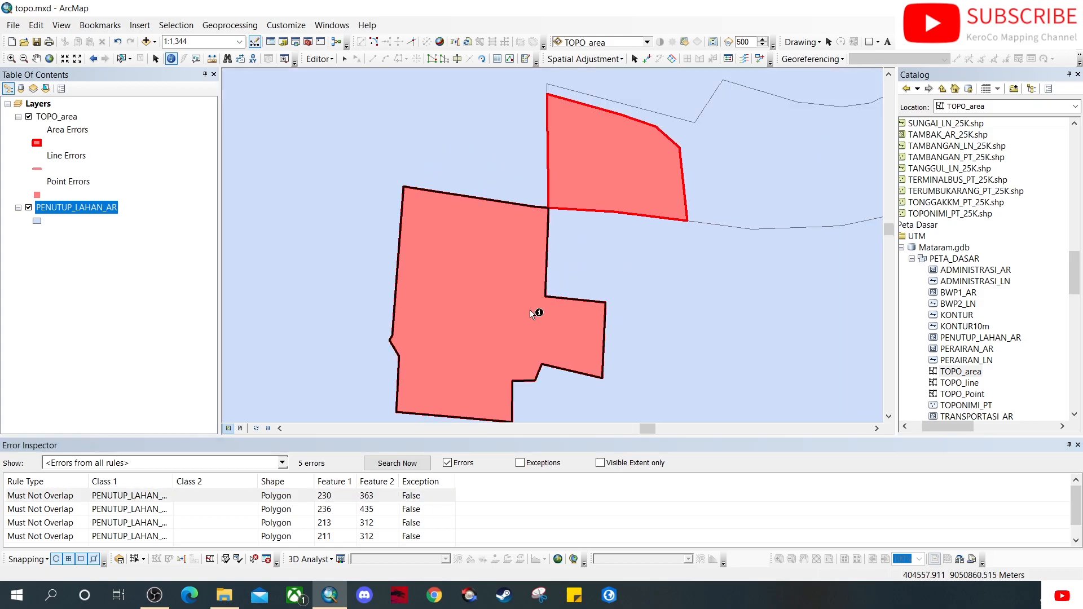
scroll(529, 311, down, 2)
drag(522, 331, 466, 282)
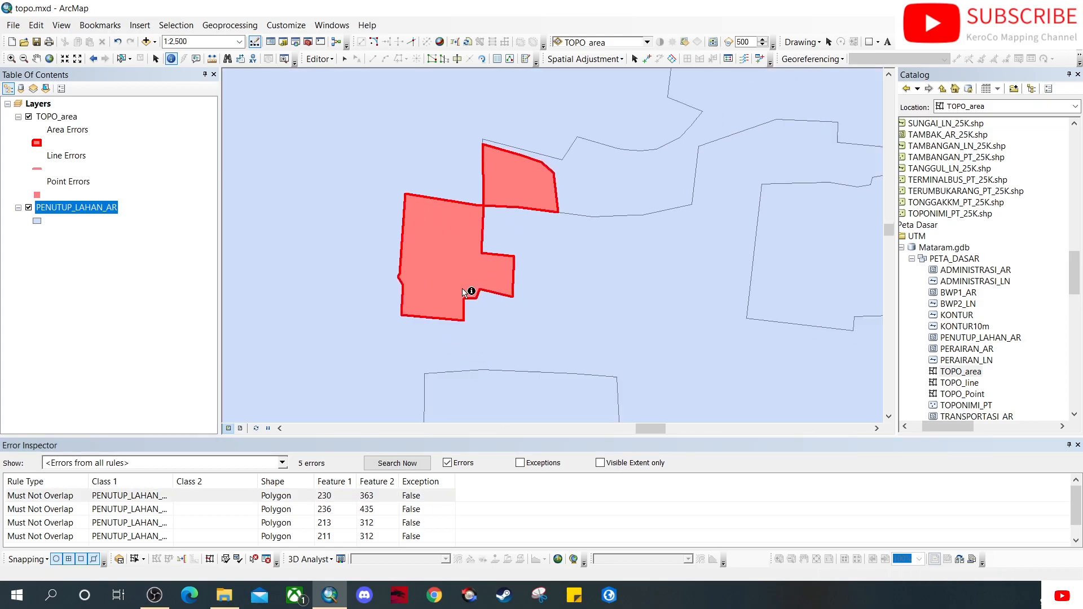
click(120, 60)
click(454, 257)
Compare the attribute table records of selected features 230 and 363 by highlighting each one, and close the table.
right_click(106, 211)
click(173, 257)
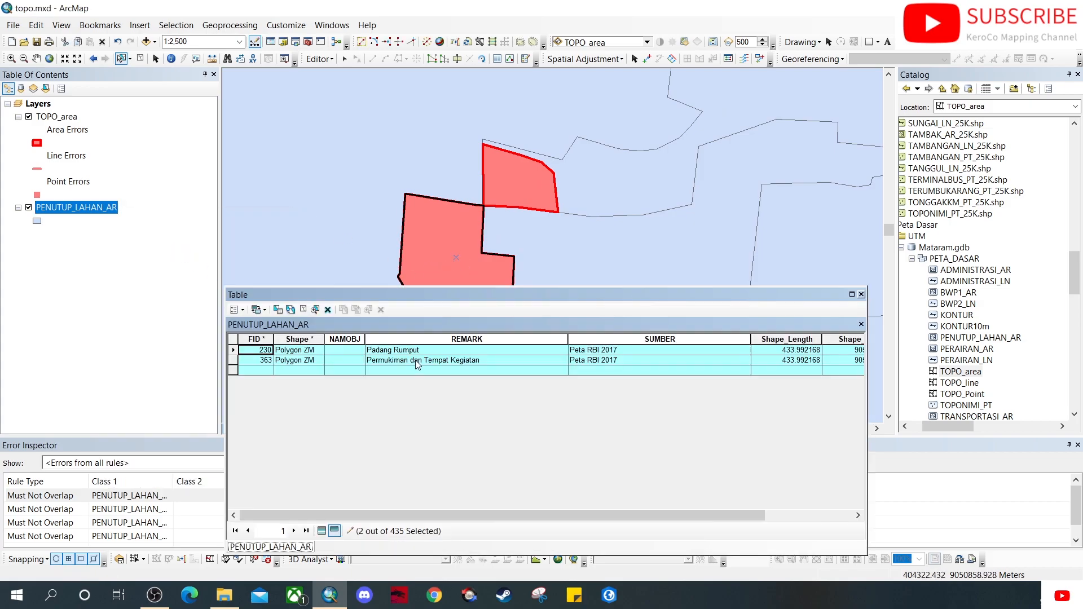
drag(485, 294, 470, 350)
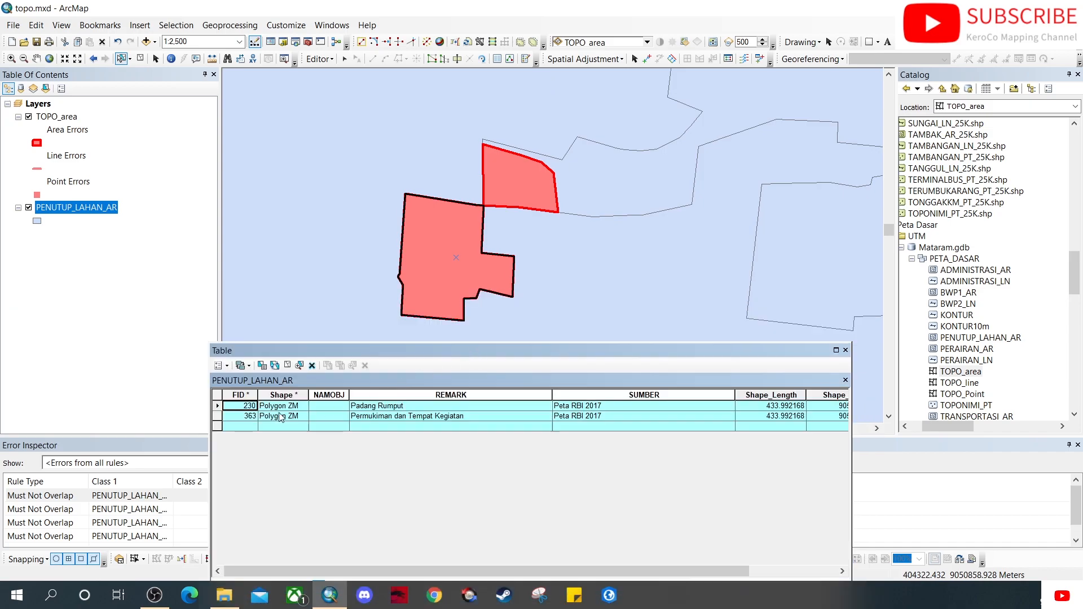
click(217, 406)
click(217, 417)
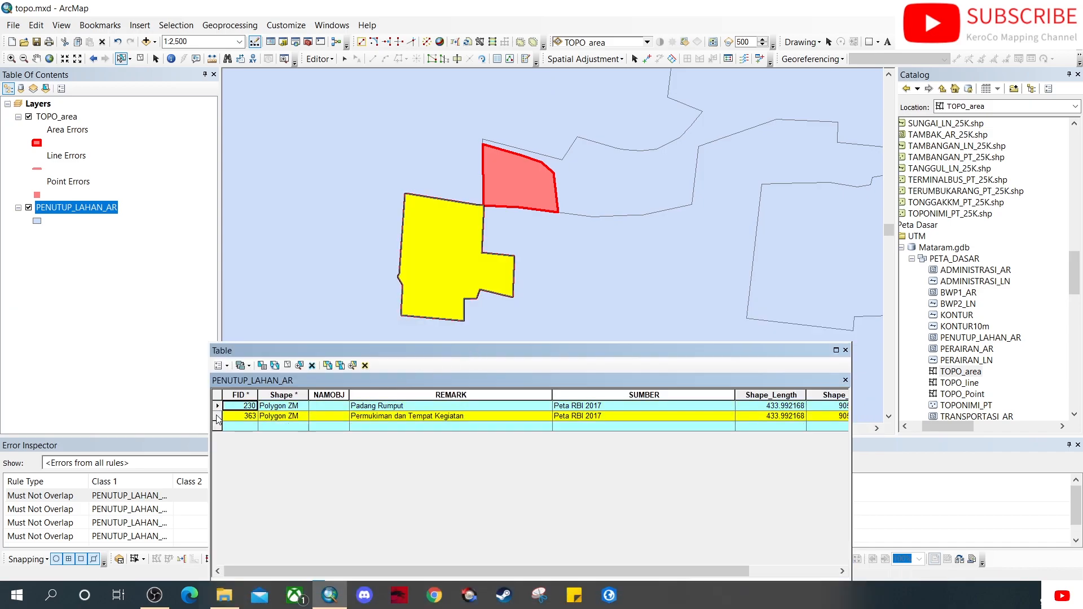
click(221, 407)
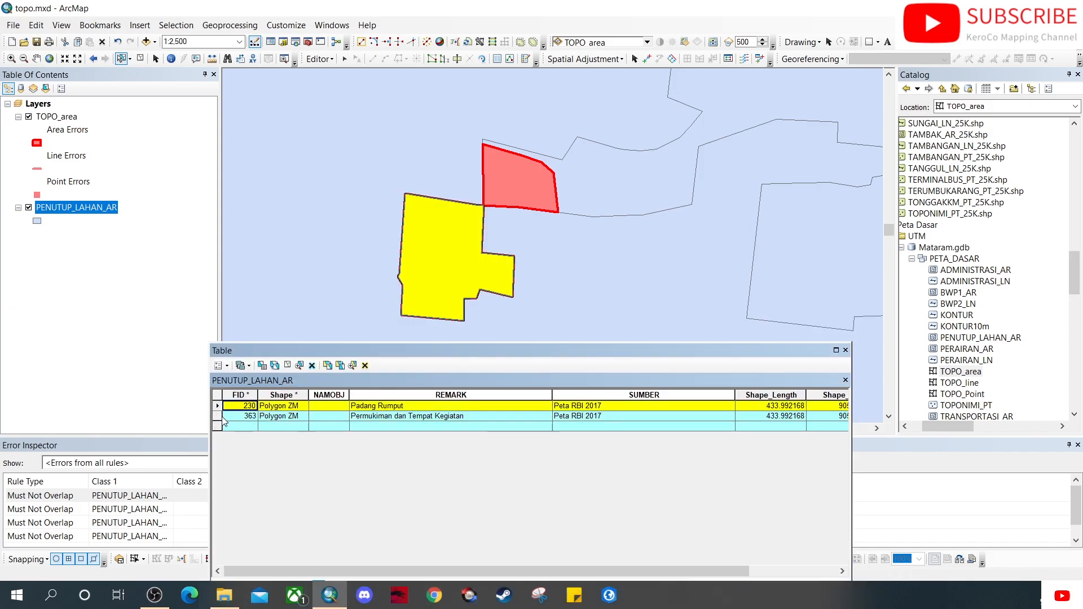
click(846, 351)
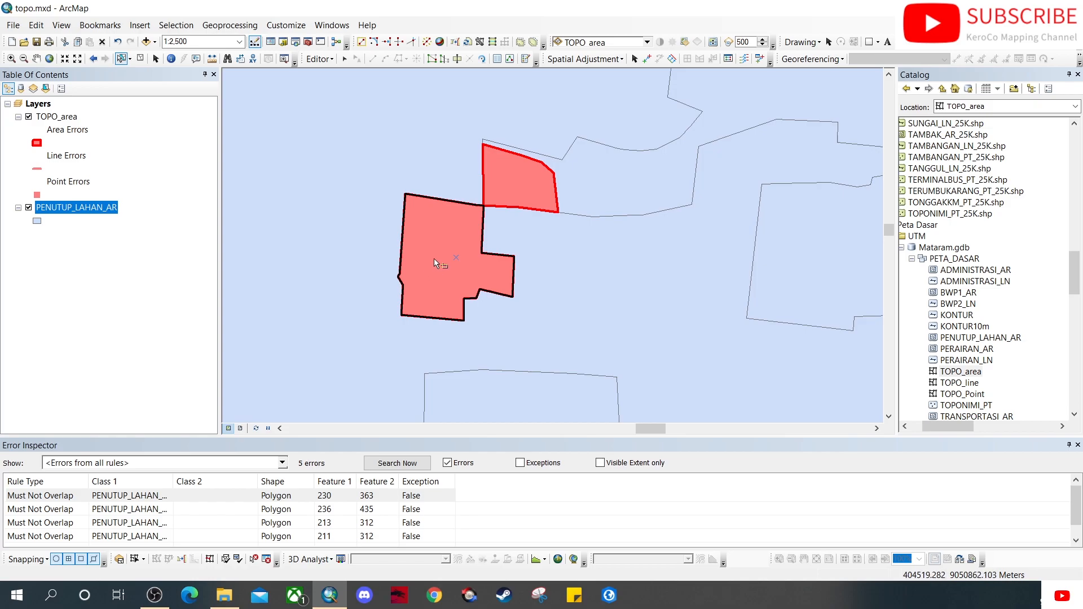
Check the surroundings of the 230 and 363 overlap and merge it into the second candidate feature.
scroll(471, 219, down, 2)
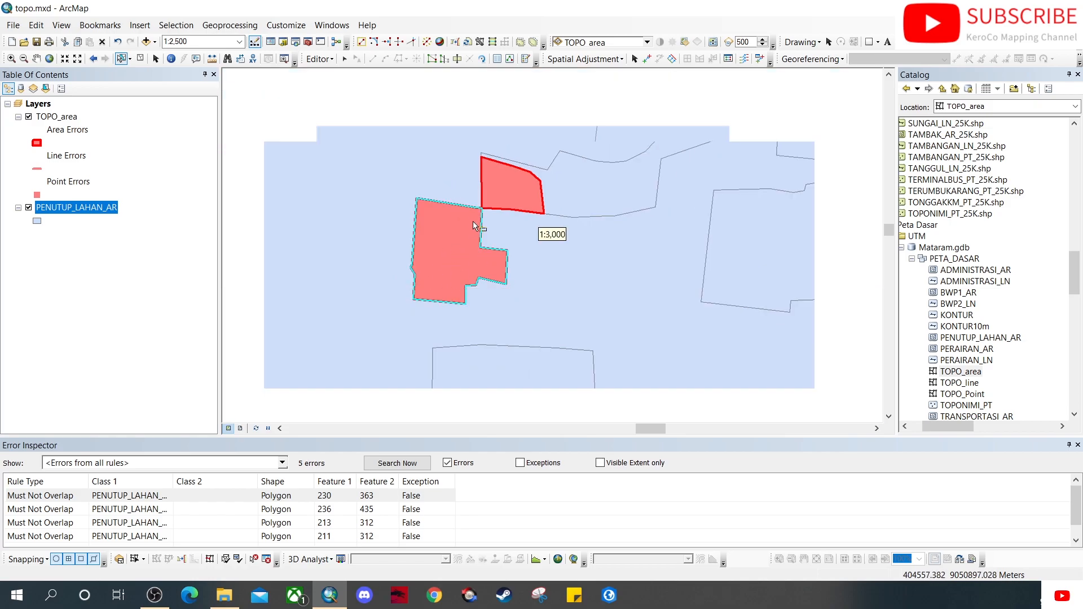
drag(480, 221, 486, 313)
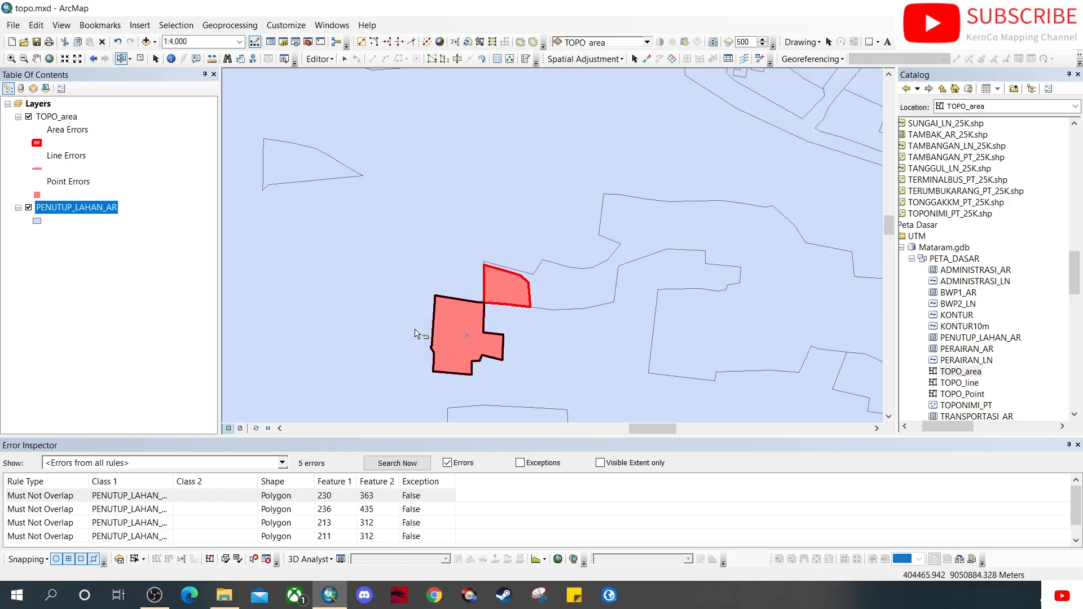
drag(410, 377, 410, 344)
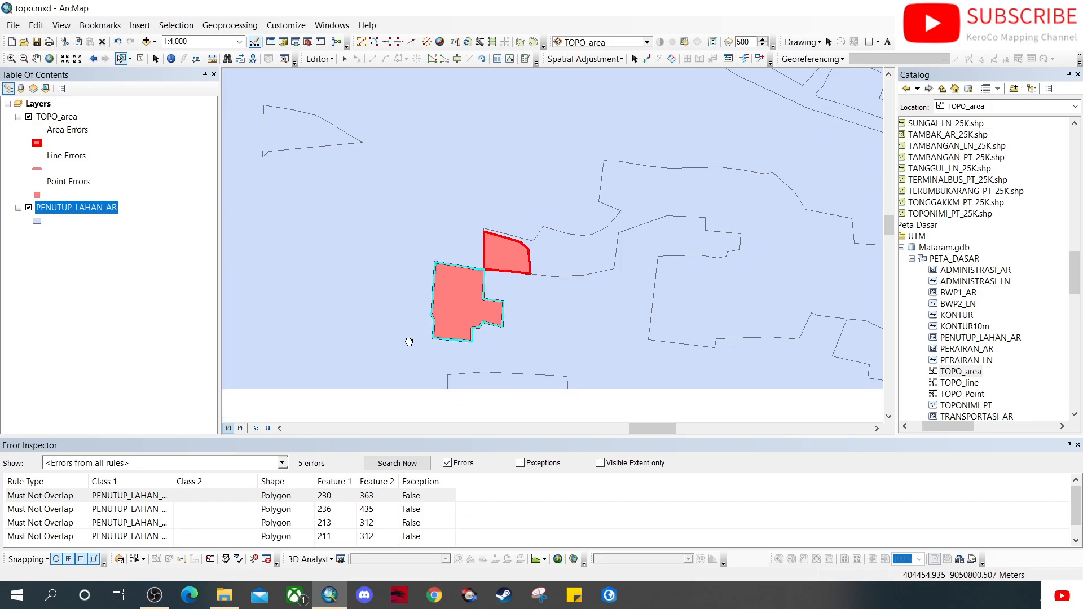
right_click(67, 499)
click(111, 445)
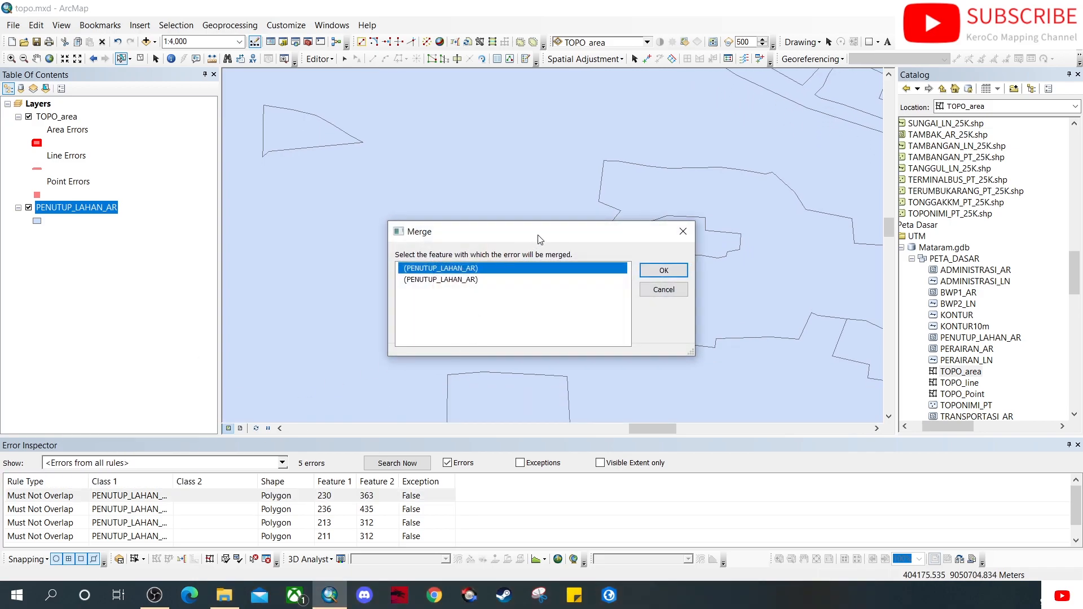
drag(540, 239, 318, 352)
click(218, 395)
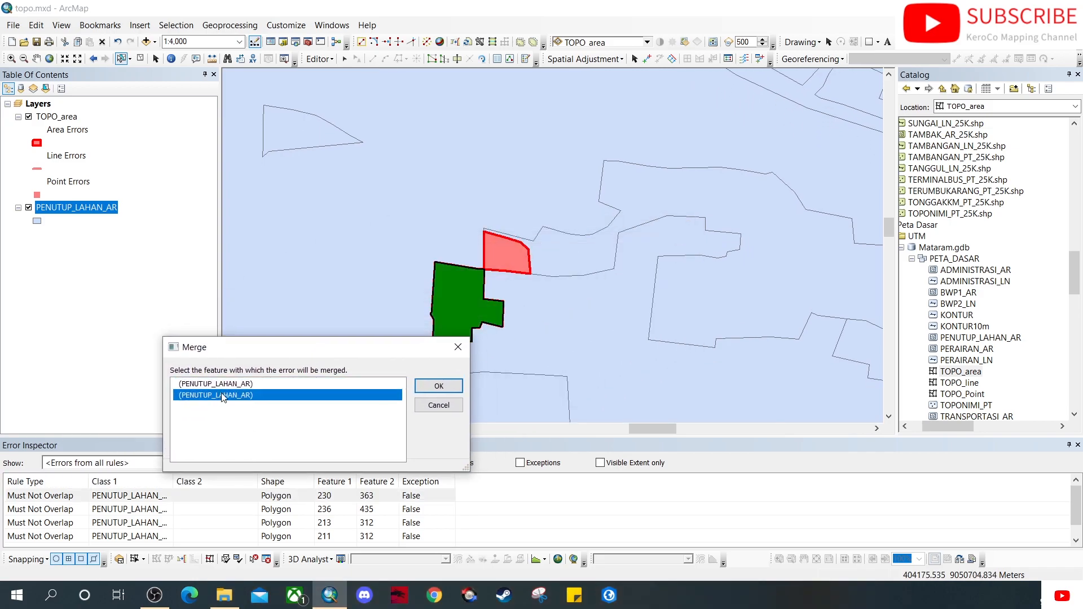
click(439, 386)
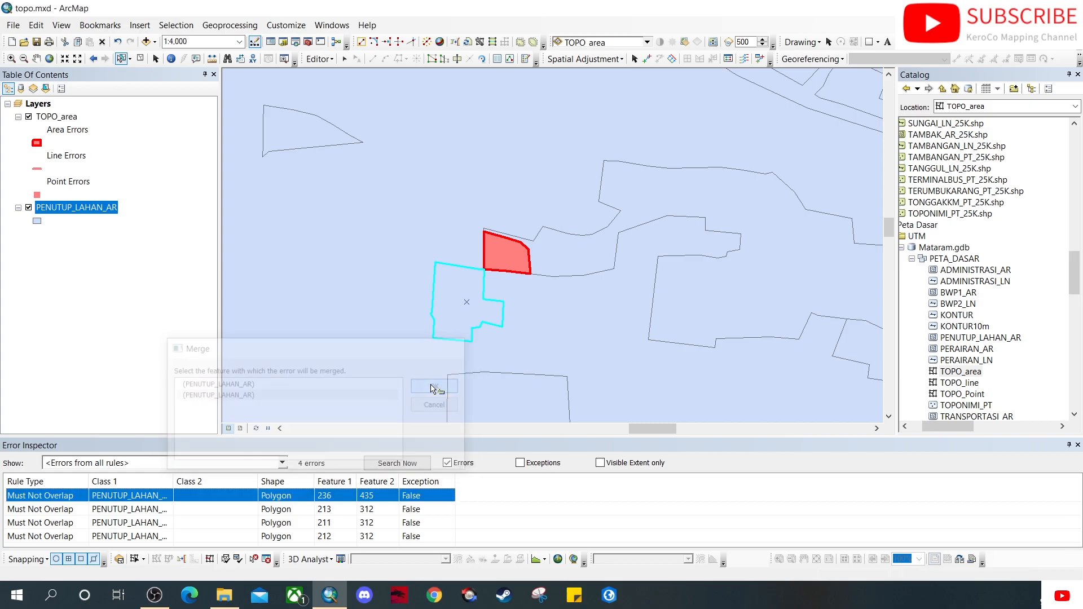
Merge the Must Not Overlap error between features 236 and 435 into the second candidate feature.
right_click(70, 501)
click(129, 440)
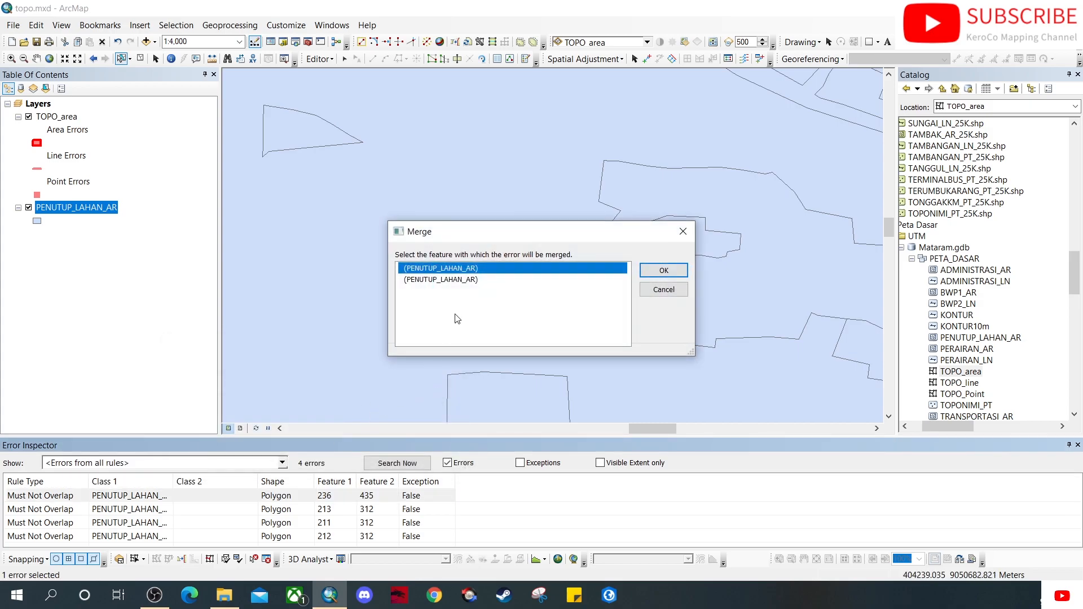
click(478, 281)
drag(552, 235, 591, 340)
click(491, 385)
click(701, 375)
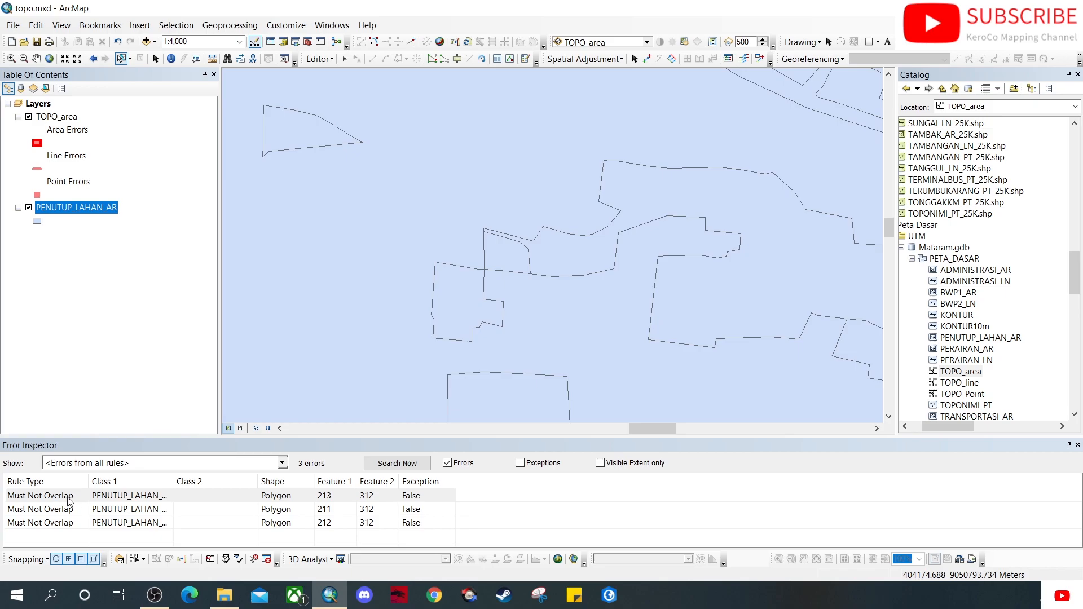
Locate the sliver overlap between features 213 and 312 on the map and select both overlapping polygons.
right_click(68, 499)
click(152, 367)
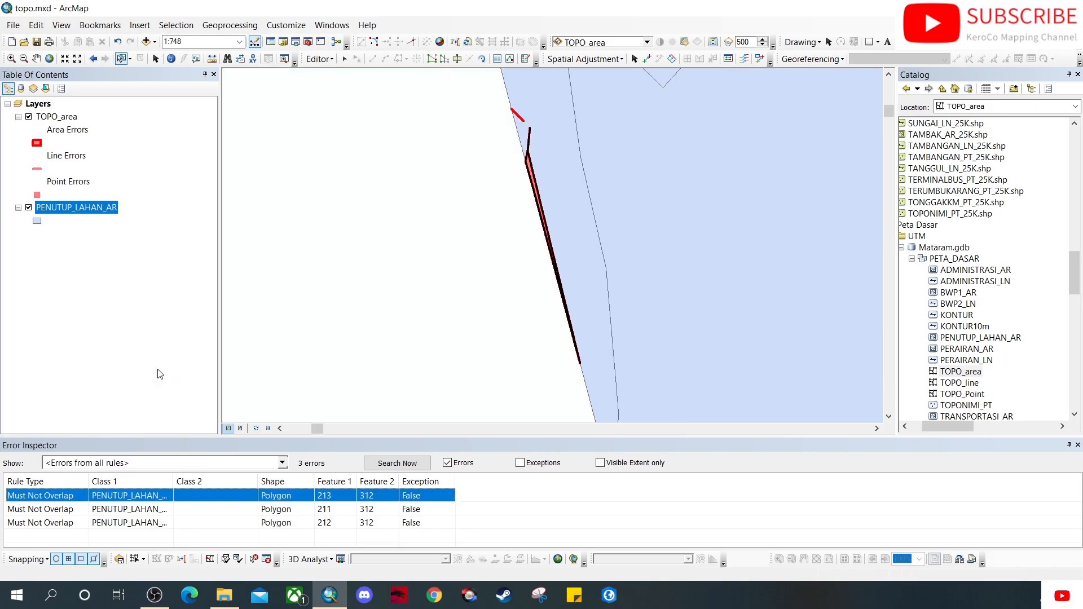
drag(474, 284, 370, 280)
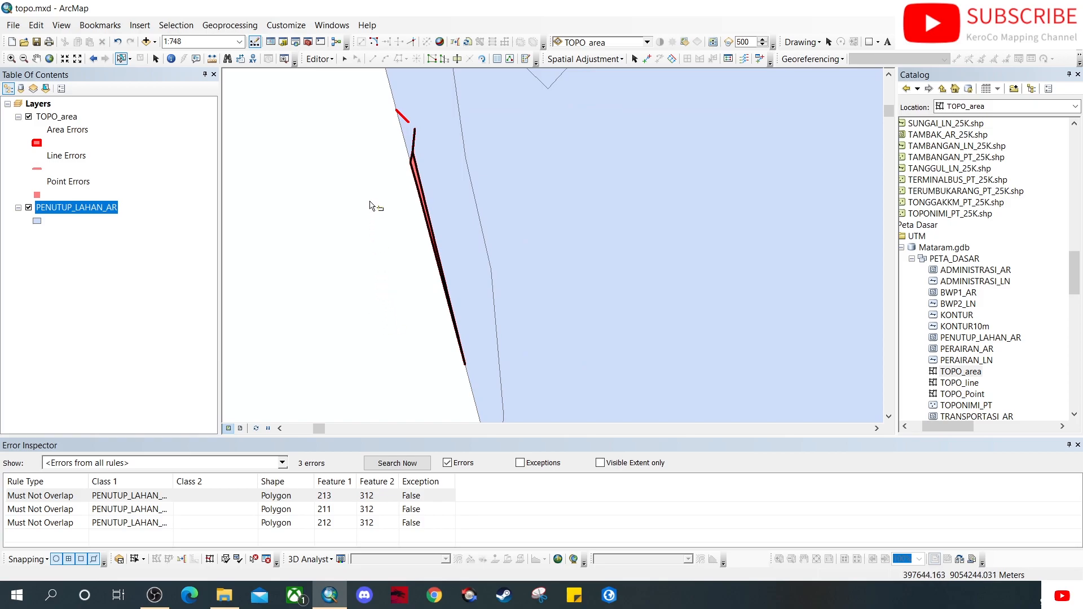
scroll(406, 195, down, 2)
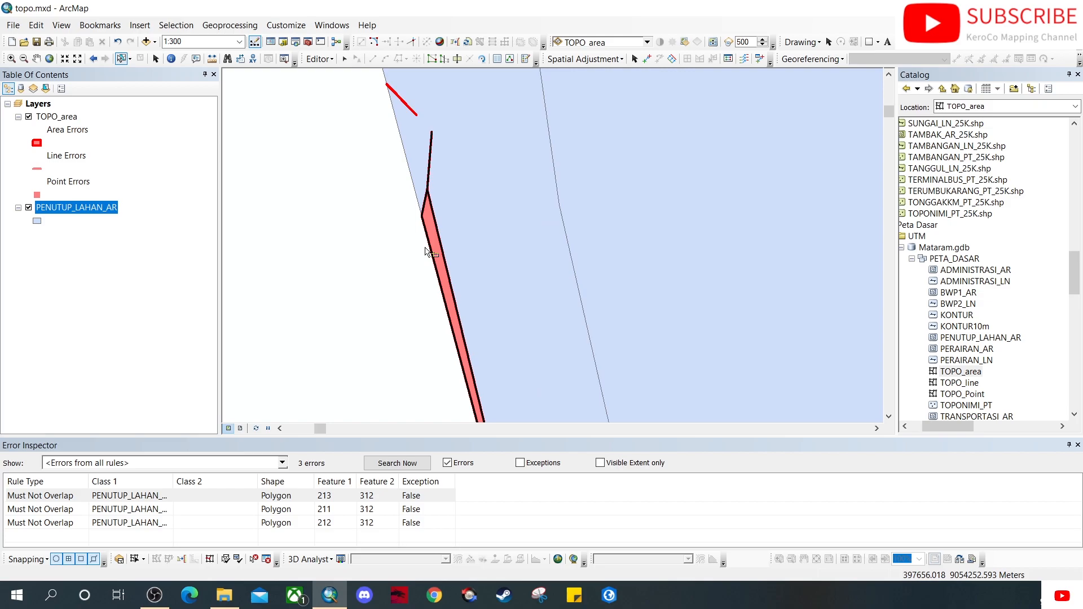
scroll(427, 249, down, 2)
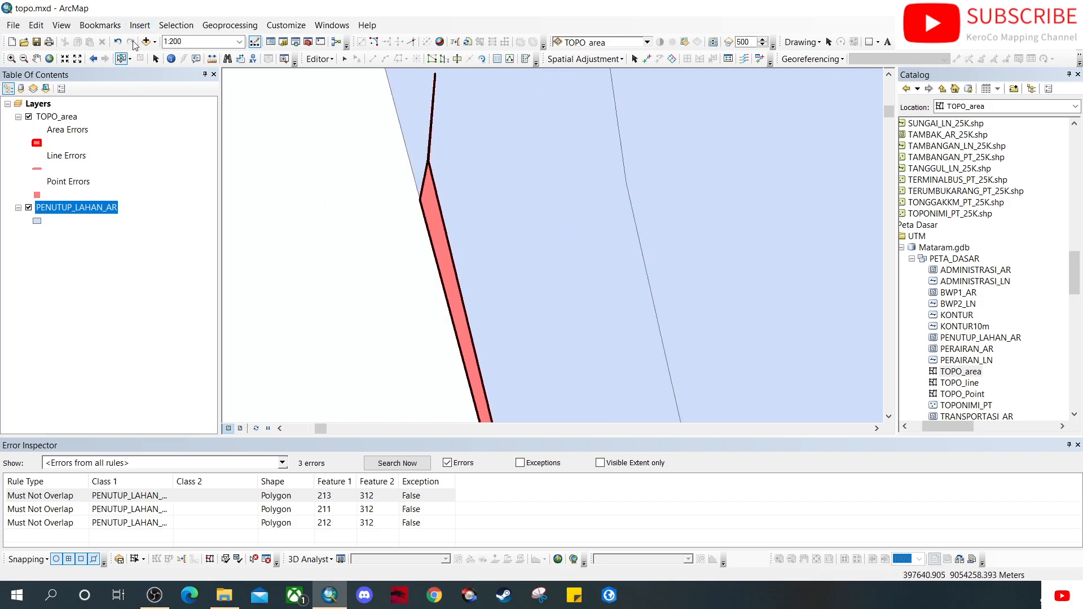
click(442, 264)
Compare the attribute records of selected features 213 and 312 by highlighting each on the map, and close the table.
right_click(77, 207)
click(146, 242)
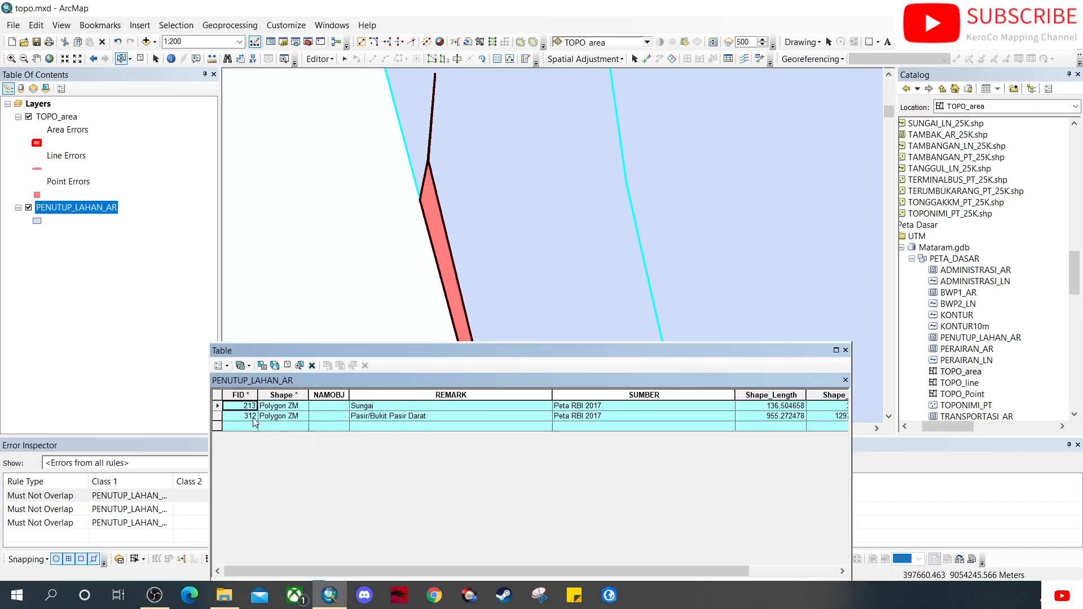
click(218, 406)
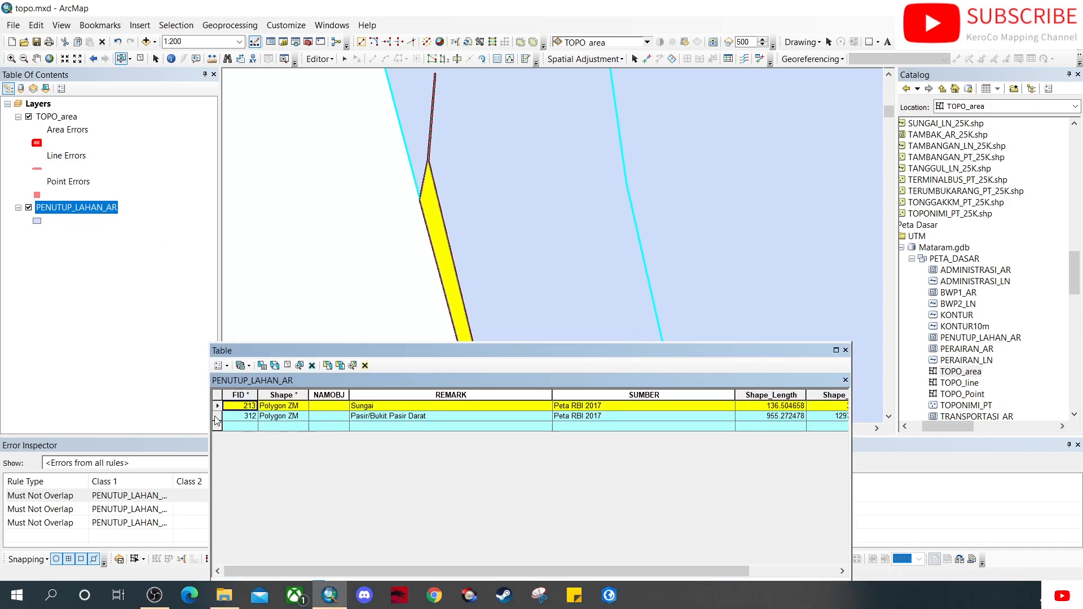
click(217, 417)
scroll(308, 271, down, 3)
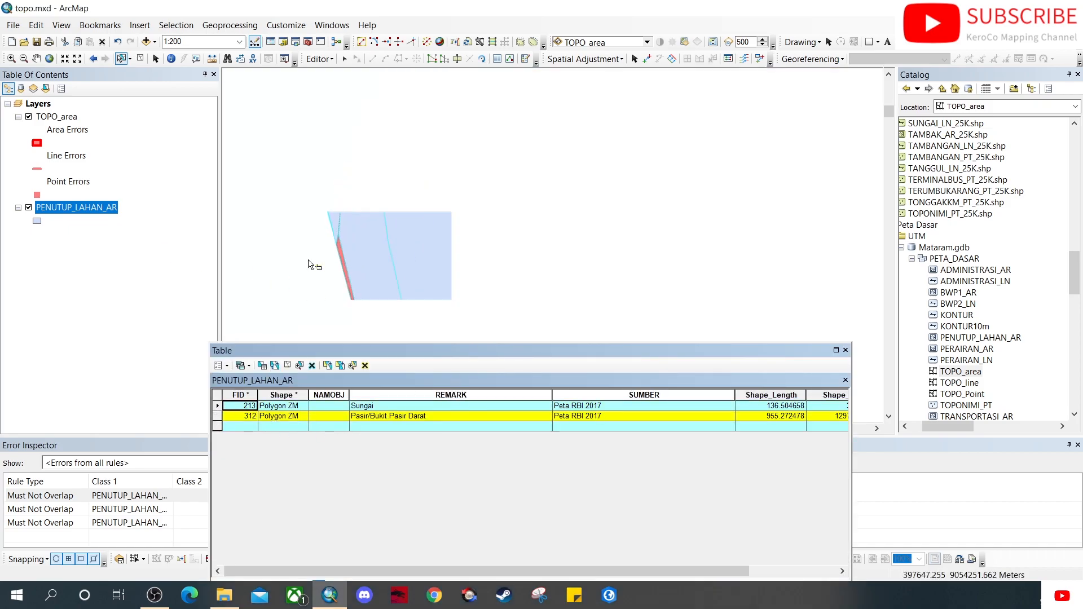
drag(307, 296, 480, 165)
drag(431, 231, 489, 290)
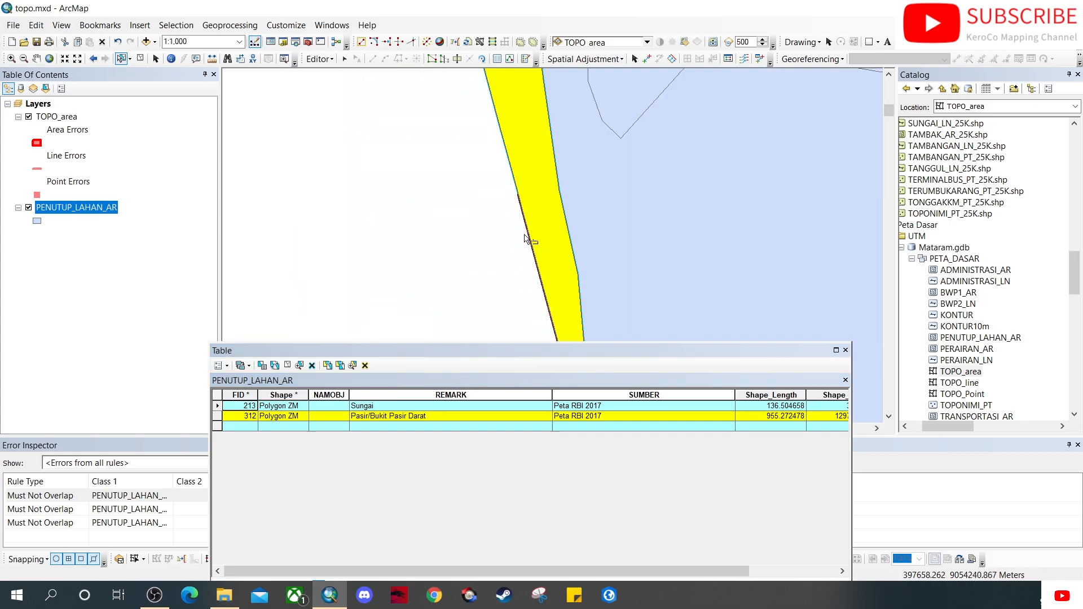
scroll(502, 218, up, 2)
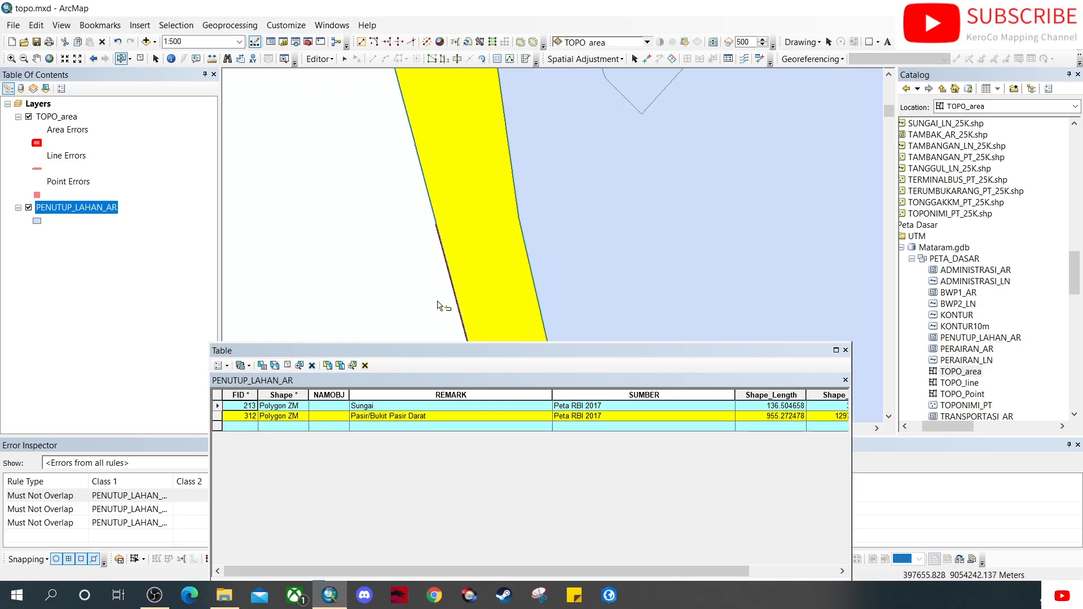
click(846, 352)
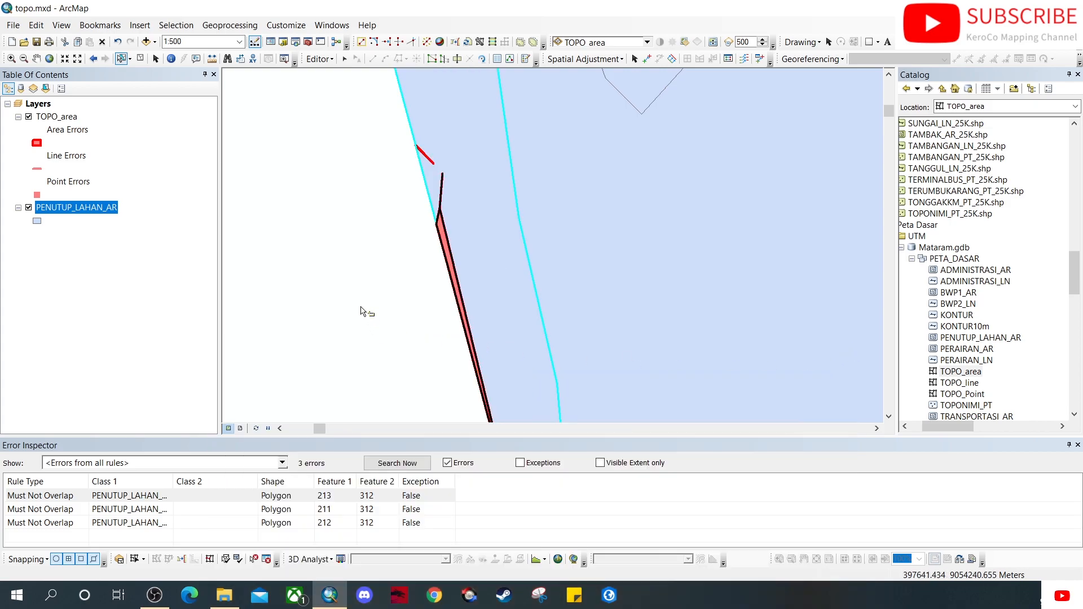
Merge the Must Not Overlap error between features 213 and 312 into the second candidate feature.
right_click(67, 501)
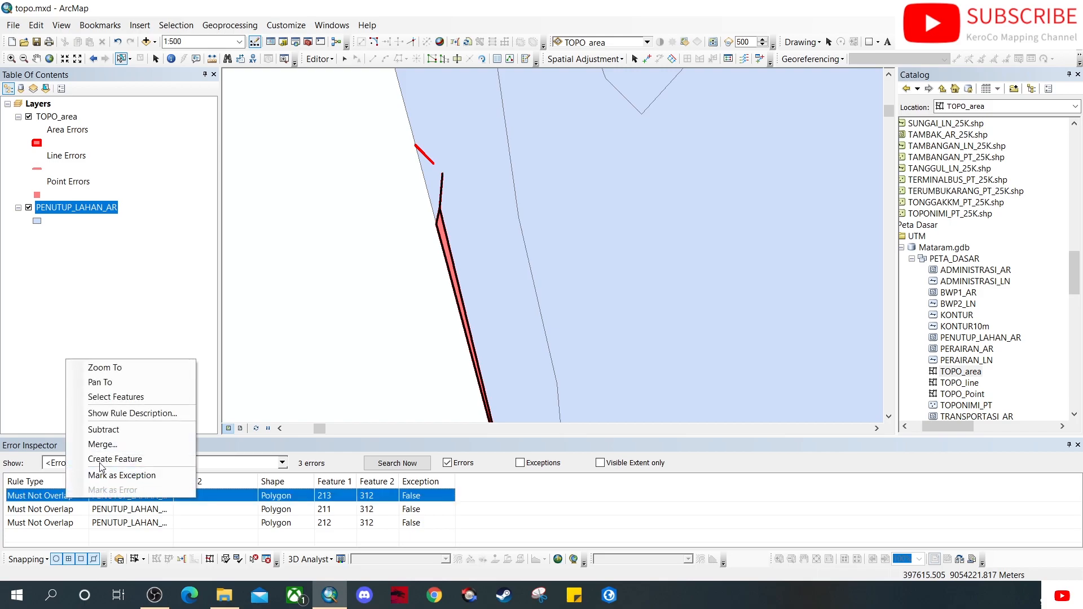
click(112, 445)
click(486, 281)
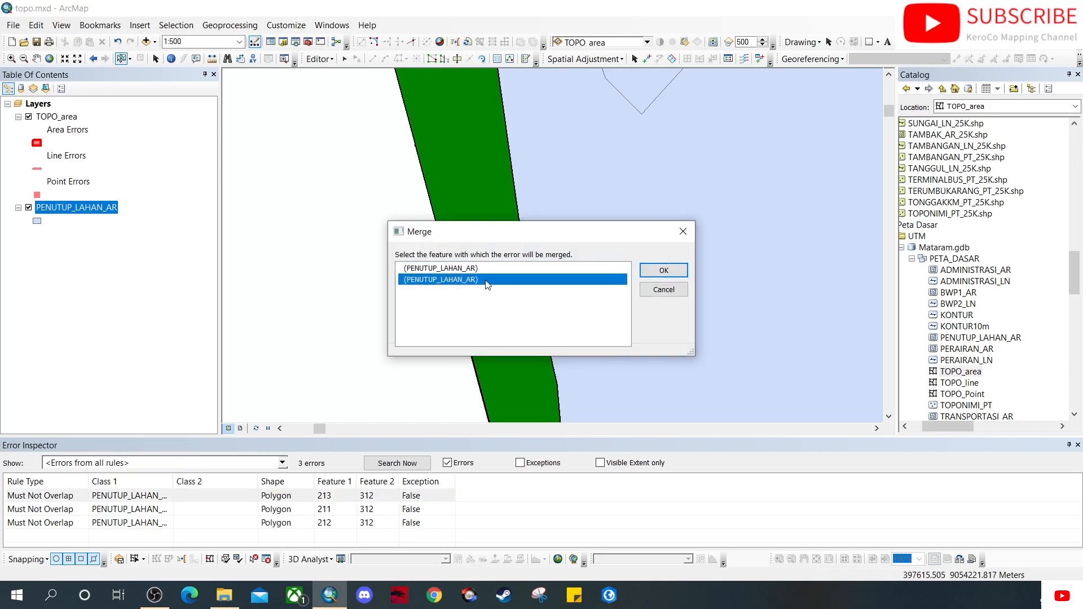
drag(560, 232, 352, 296)
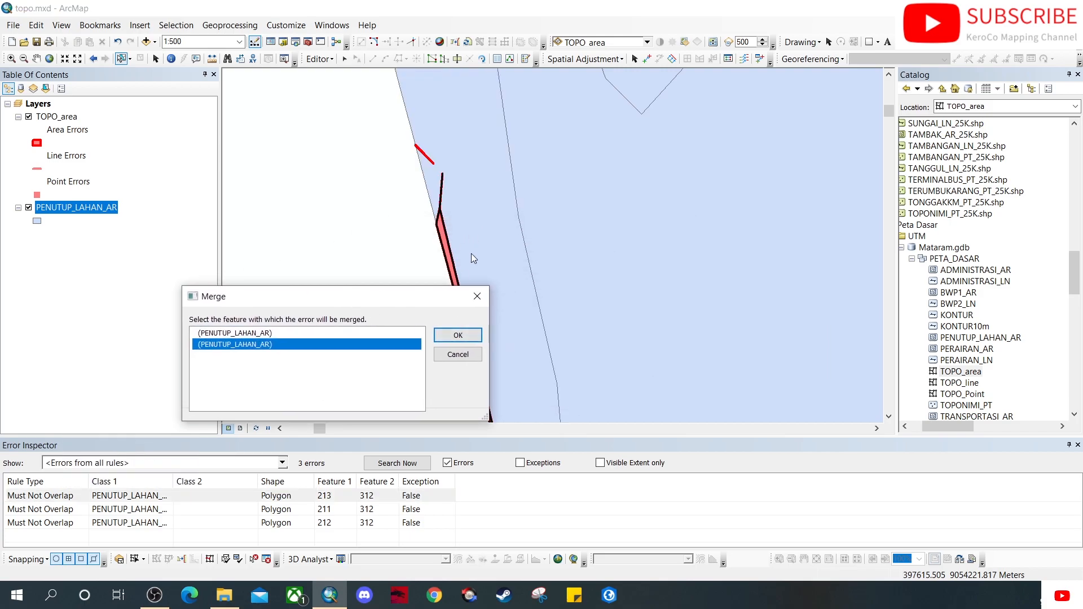
click(452, 337)
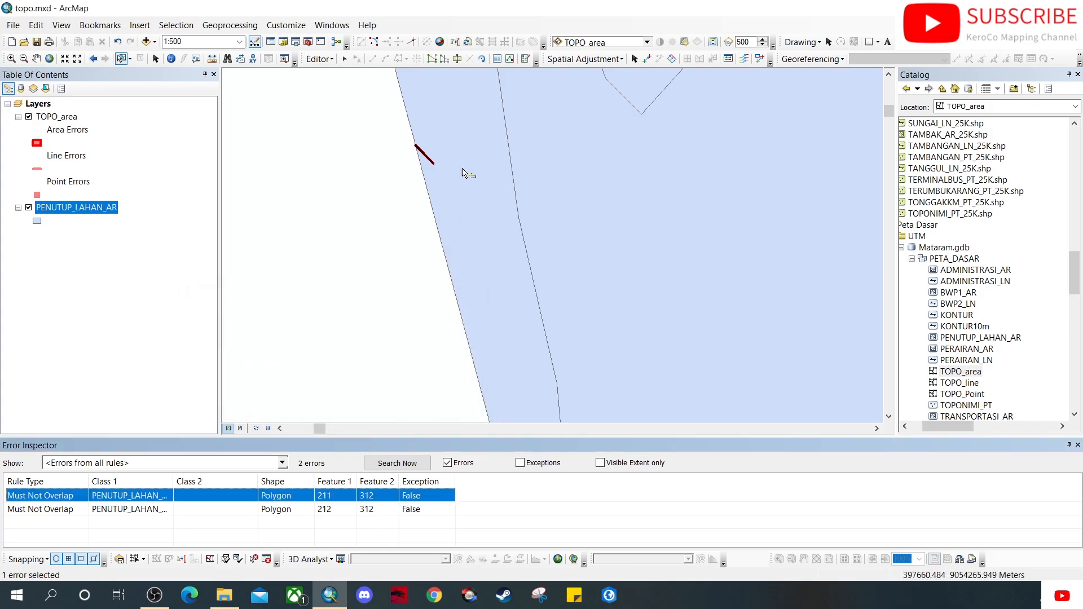
Select both polygons at the overlap between features 211 and 312, check their attribute records, and close the table.
right_click(69, 496)
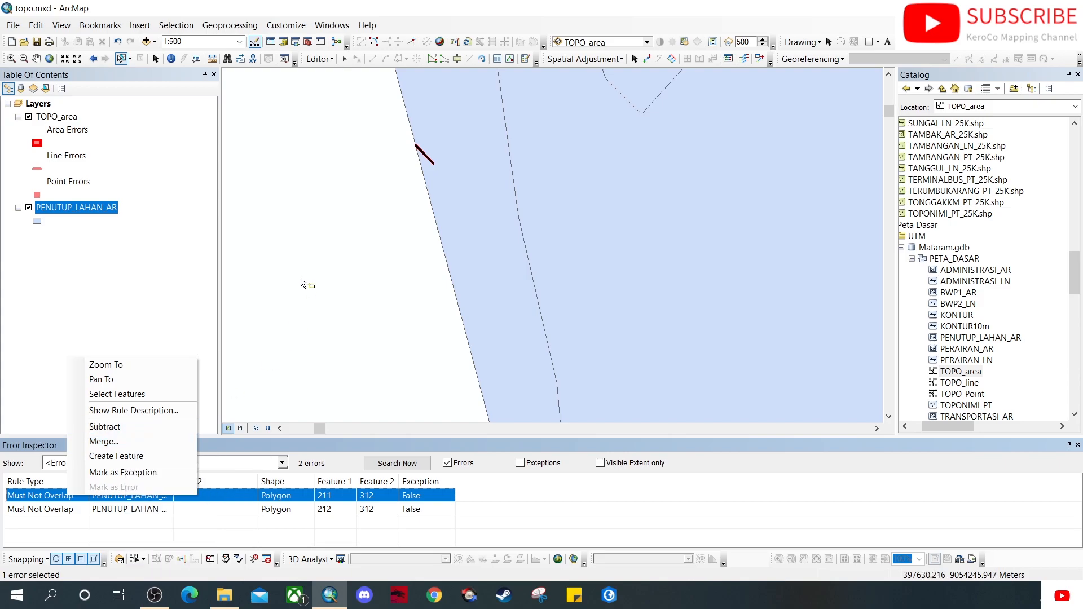
click(439, 129)
scroll(434, 135, up, 2)
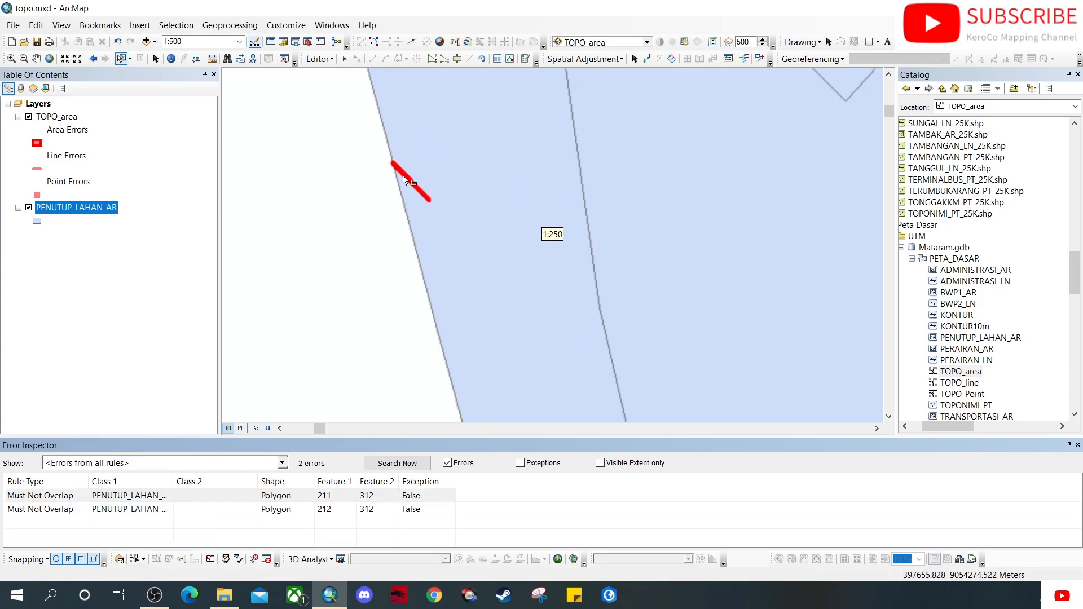
scroll(410, 180, up, 3)
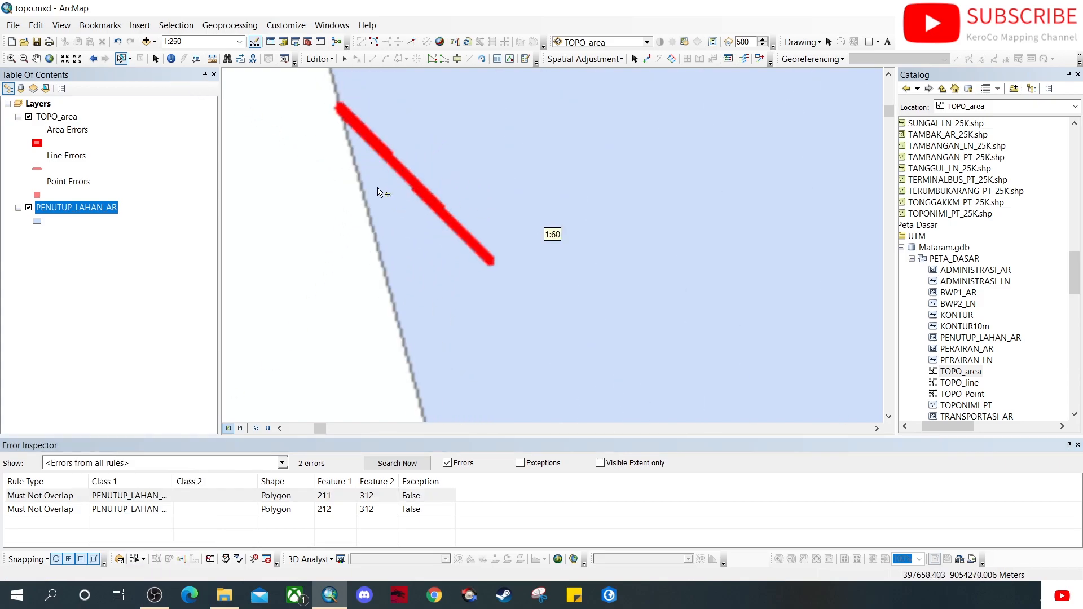
scroll(391, 160, up, 2)
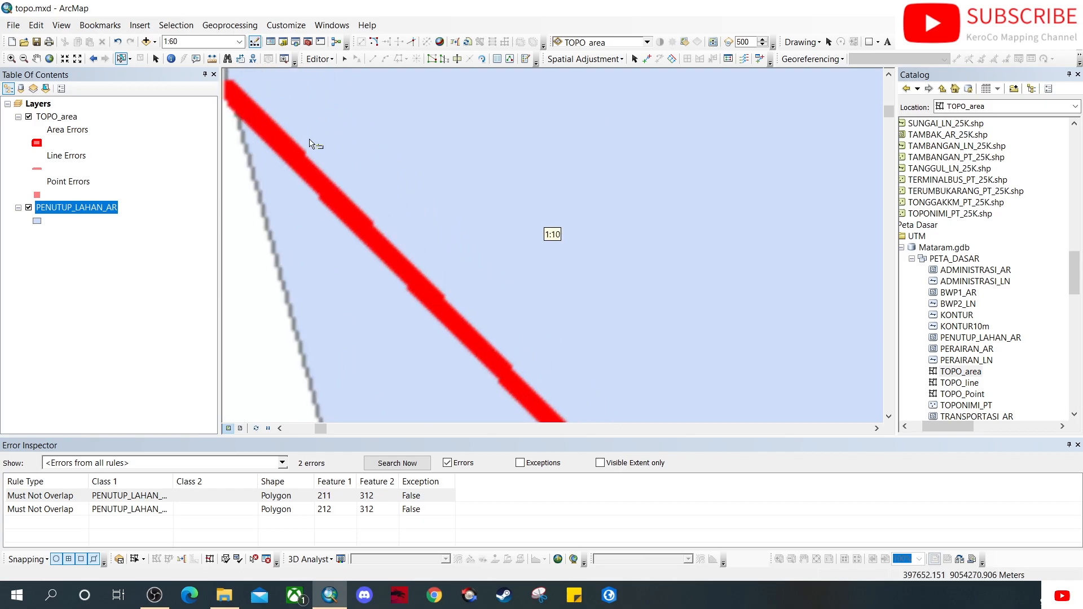
click(293, 153)
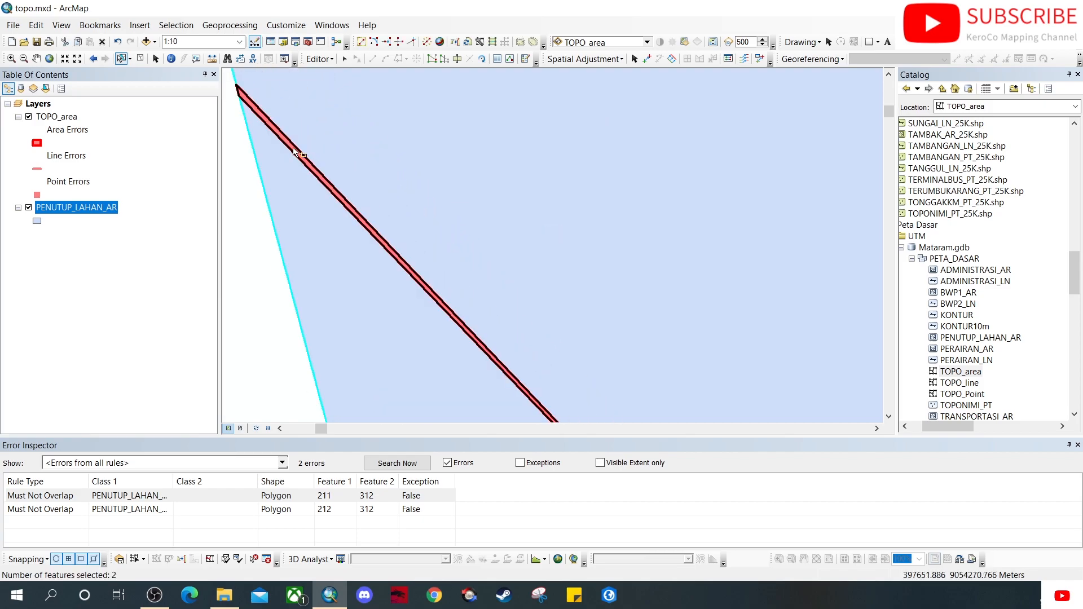
right_click(95, 209)
click(145, 241)
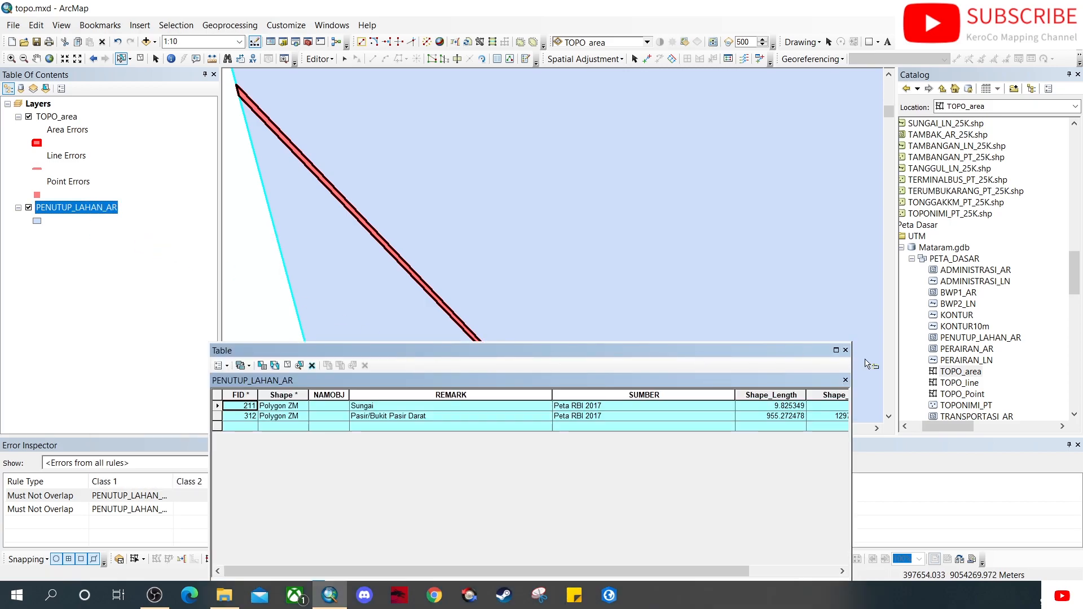
click(846, 350)
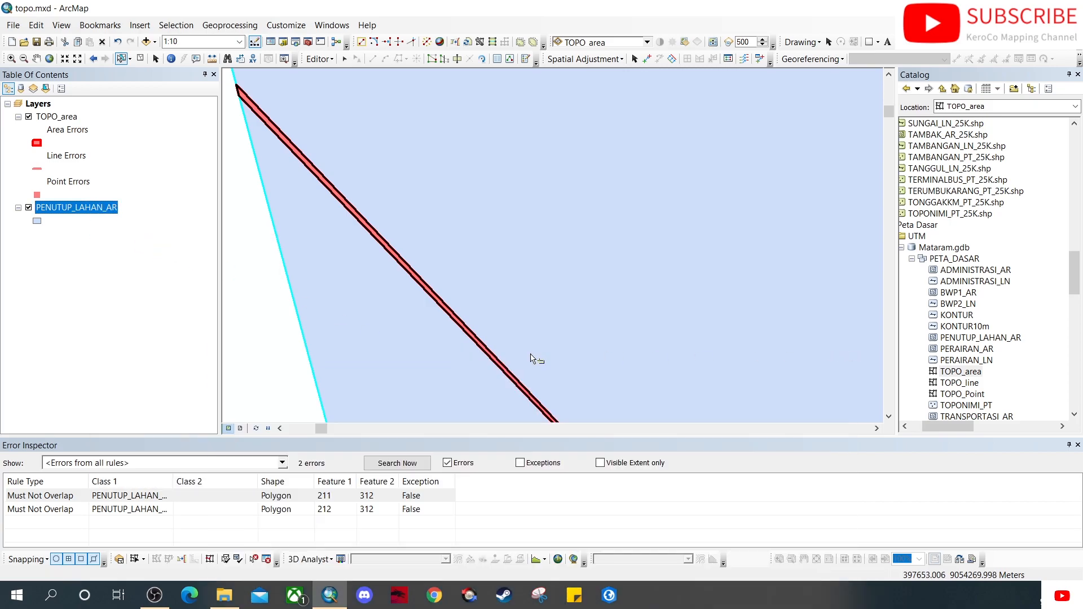
Merge the Must Not Overlap error between features 211 and 312 into the second candidate feature.
right_click(63, 496)
click(99, 441)
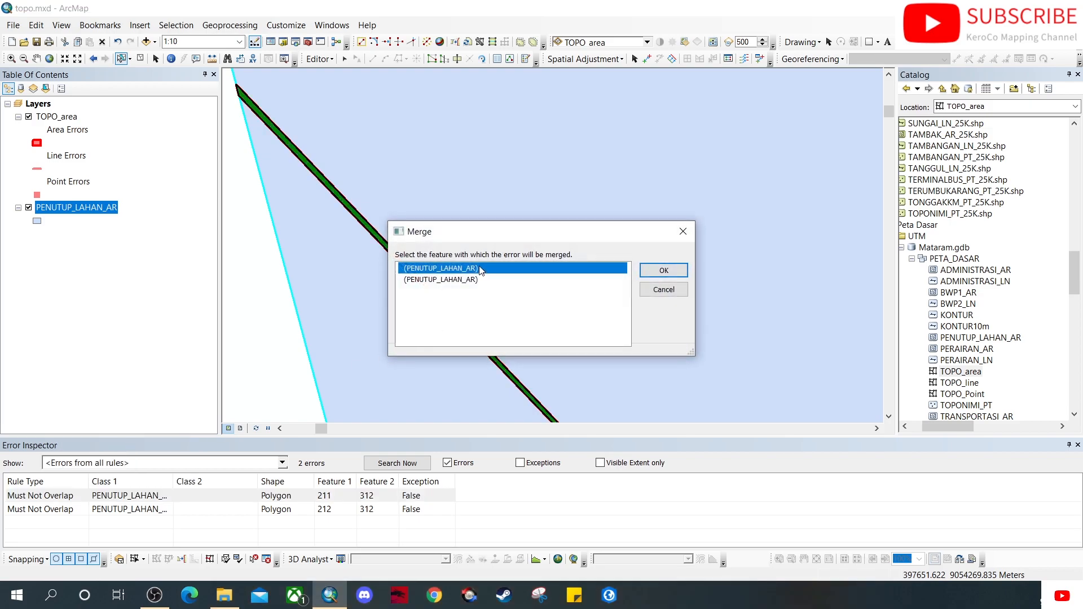
click(468, 279)
click(663, 271)
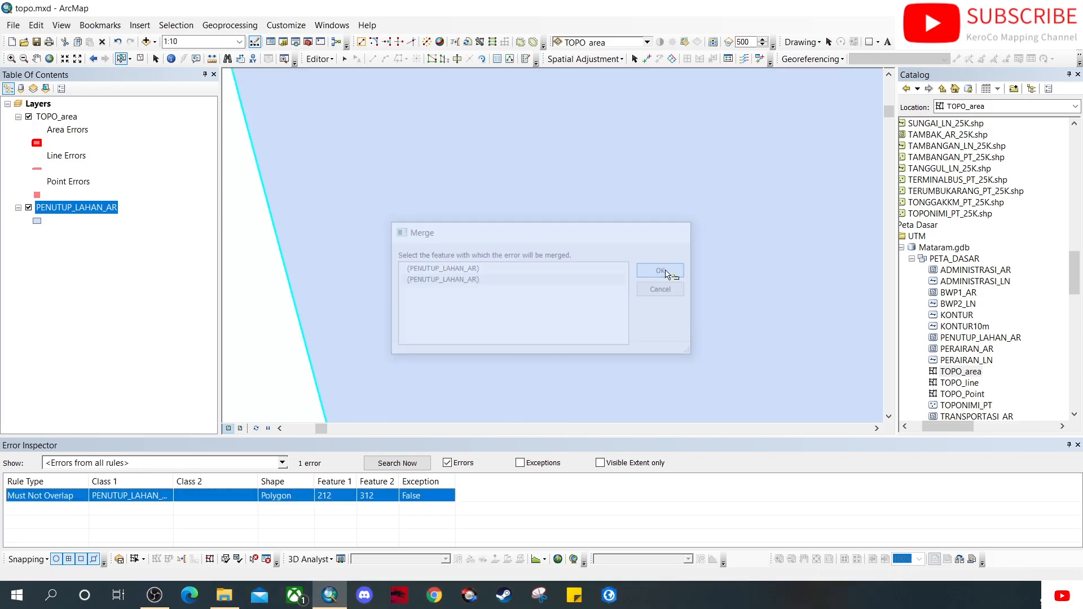
Search the topology errors again, locate the overlap between features 212 and 312, and select both overlapping polygons.
scroll(421, 311, down, 8)
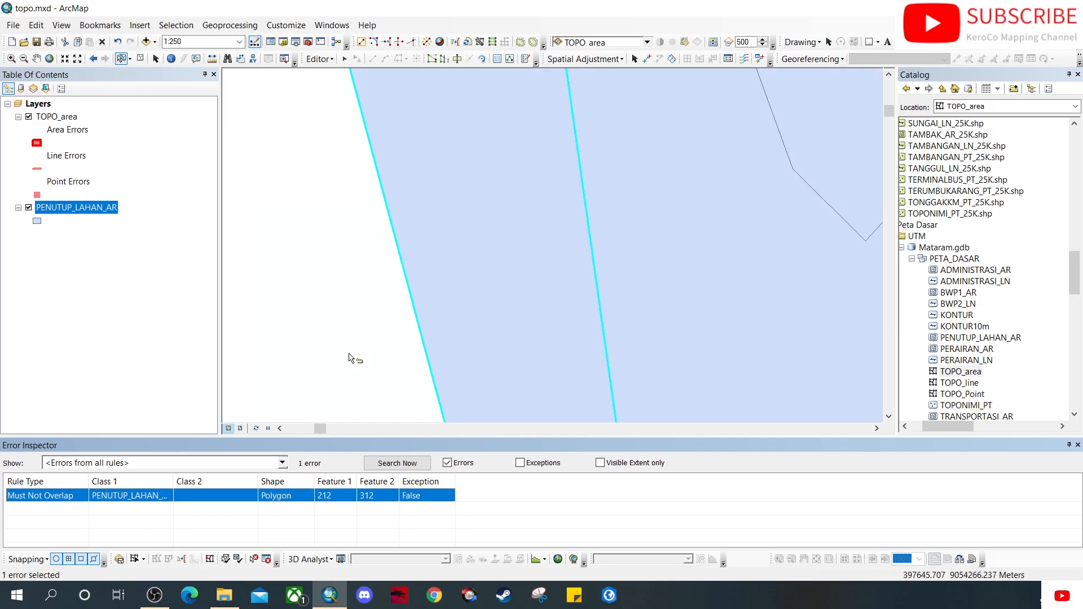
click(411, 464)
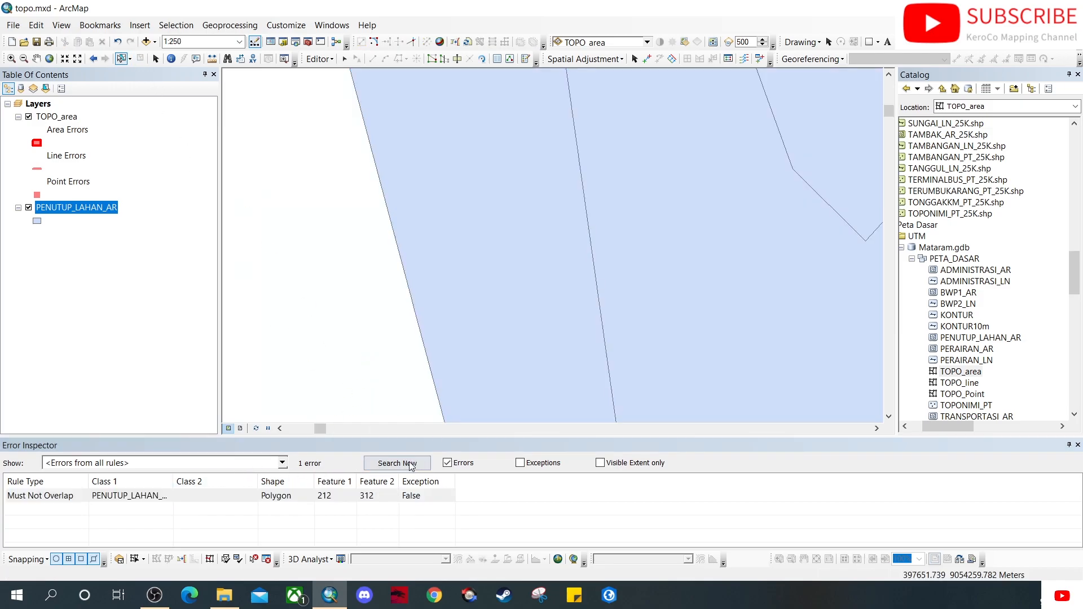
click(72, 499)
right_click(62, 497)
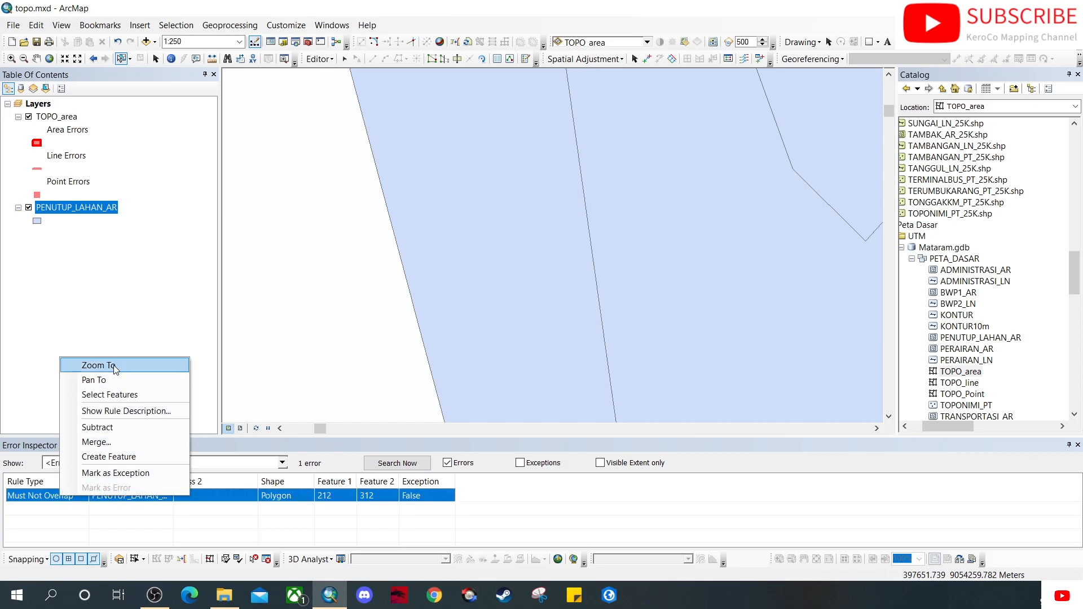
click(91, 365)
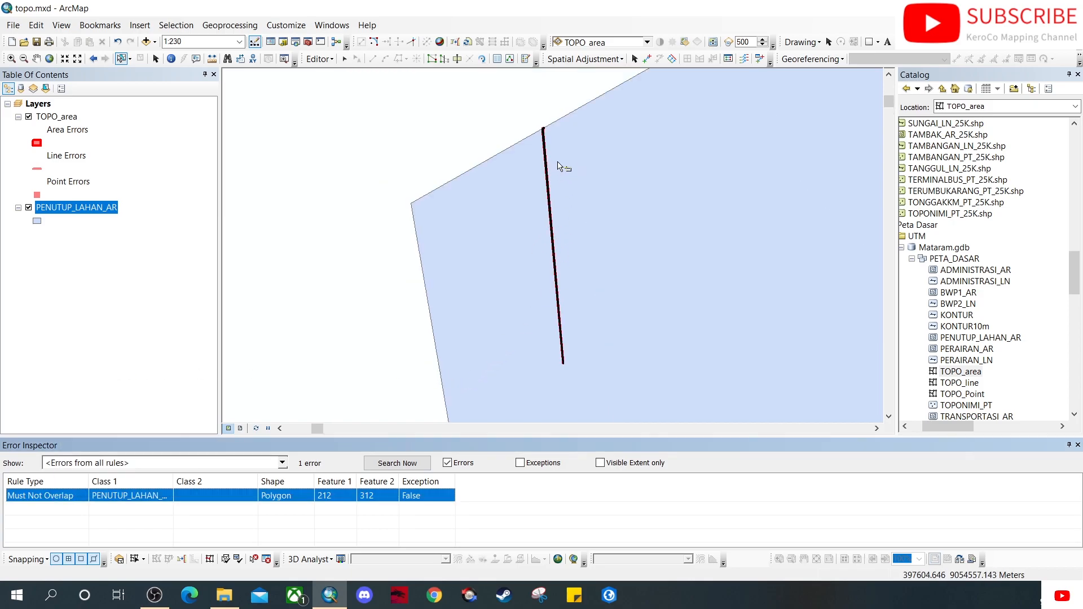
scroll(546, 133, up, 5)
scroll(527, 149, up, 4)
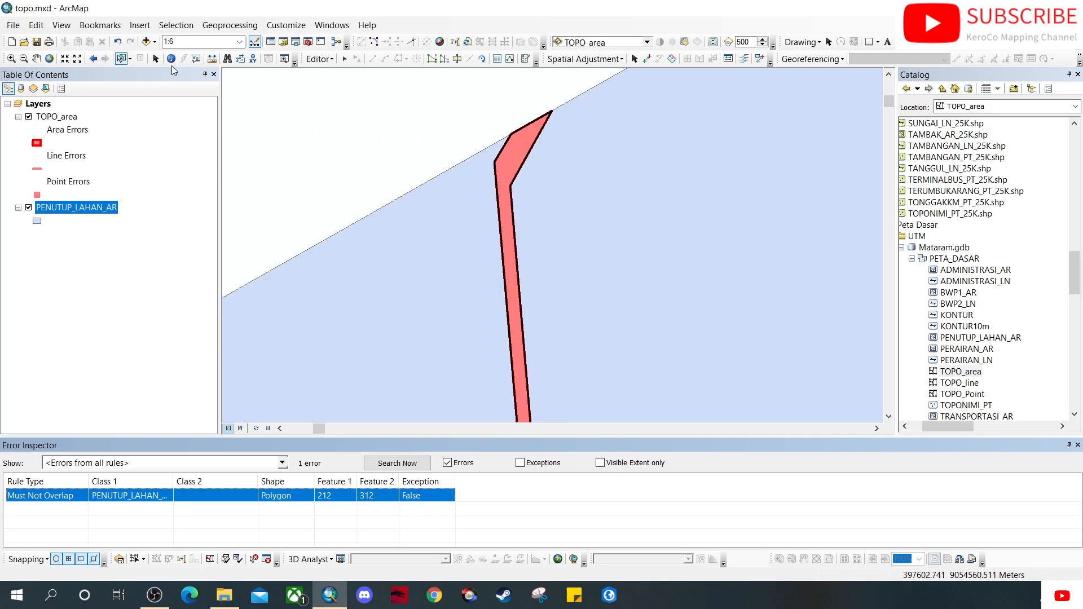
click(512, 147)
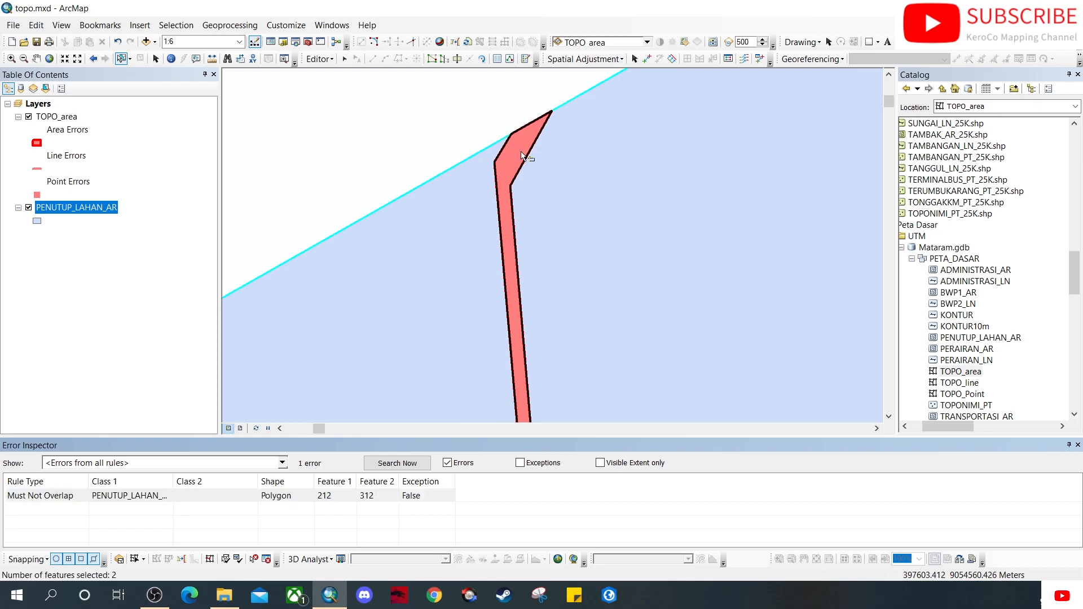
Compare the attribute table records of selected features 212 and 312 by highlighting each one, and close the table.
right_click(97, 215)
click(172, 248)
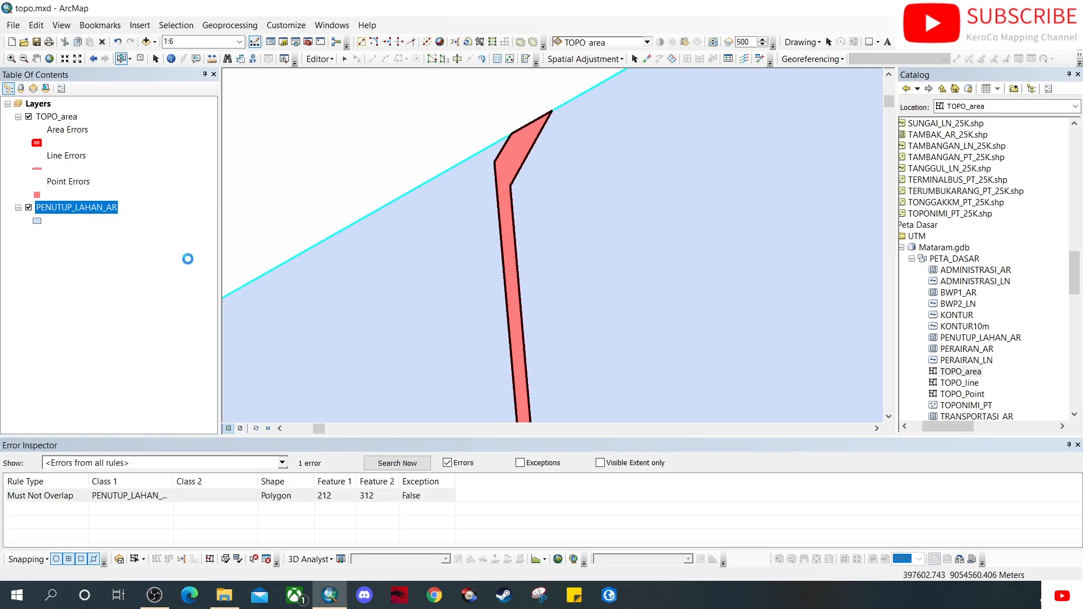
click(218, 405)
click(219, 416)
click(845, 351)
Merge the Must Not Overlap error between features 212 and 312 into the second candidate feature.
right_click(50, 499)
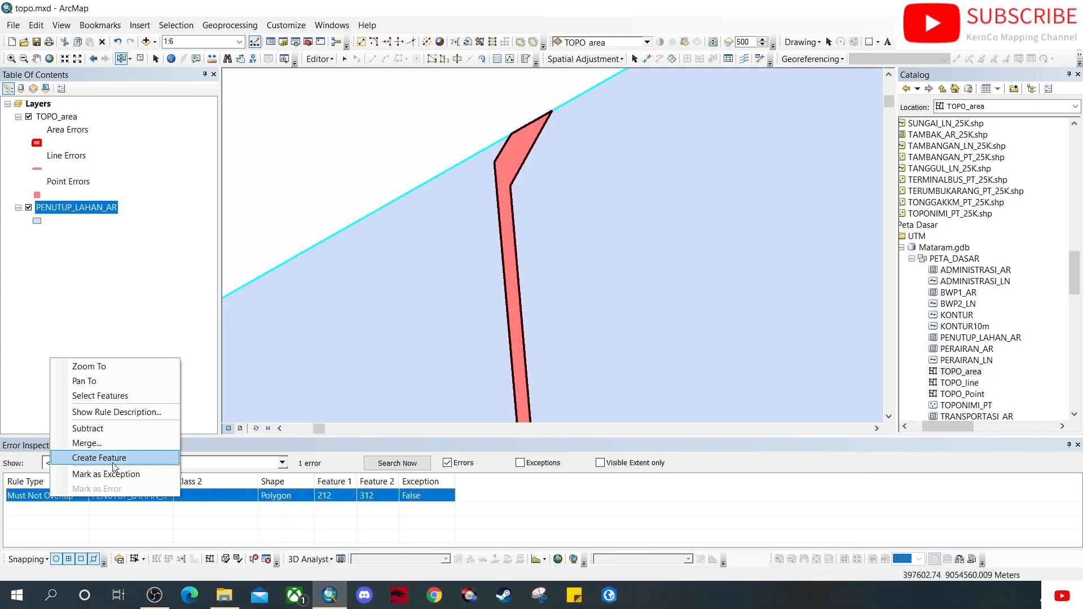
click(114, 442)
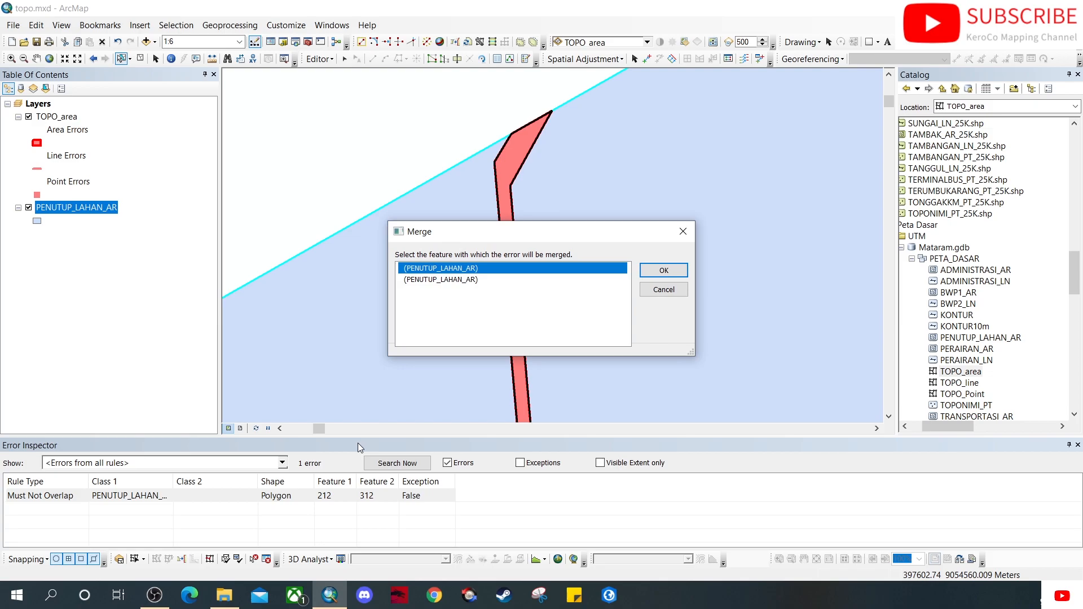
click(462, 280)
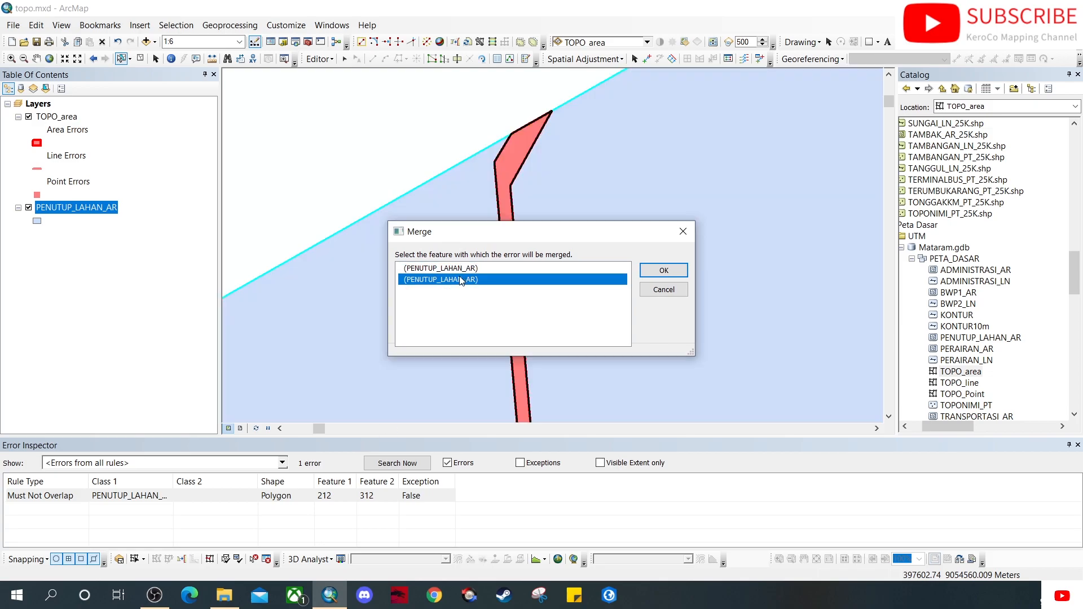
click(664, 271)
Validate the topology in the current extent, and validate it again over the full extent of PENUTUP_LAHAN_AR.
scroll(522, 344, up, 5)
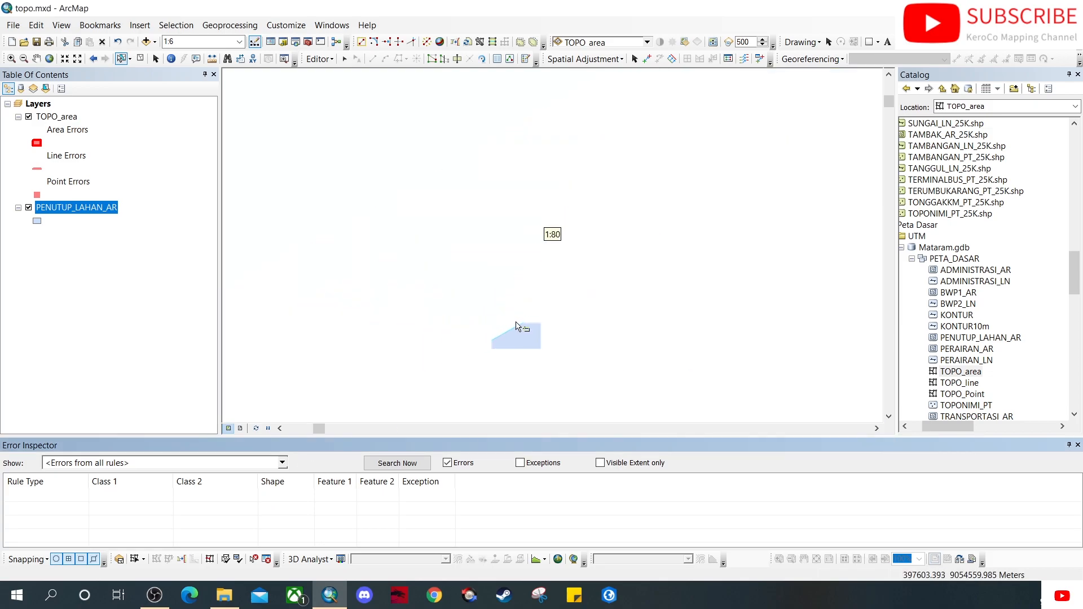
scroll(608, 267, up, 3)
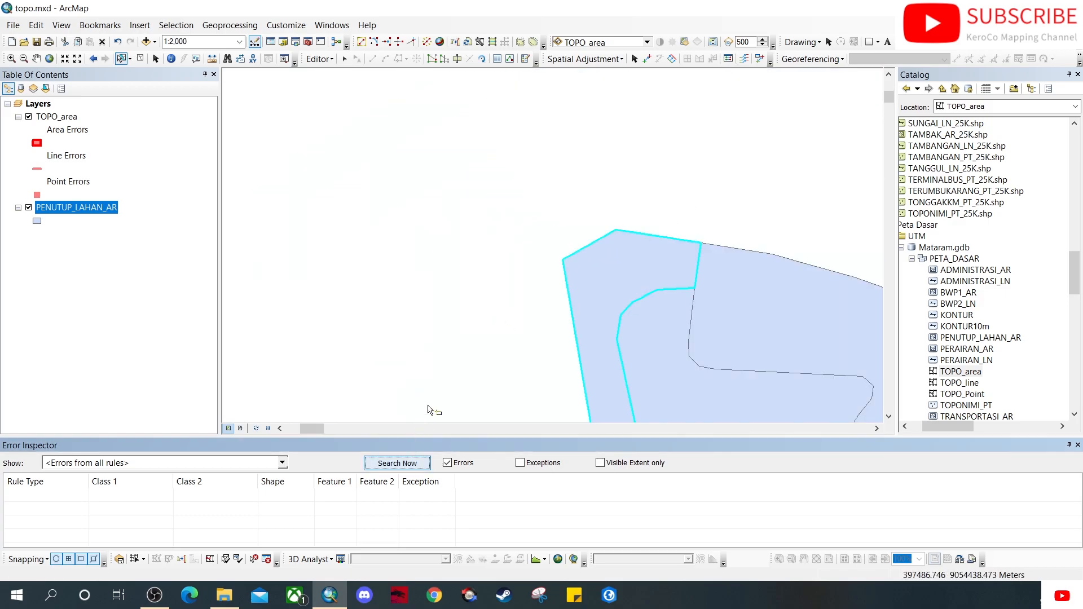
scroll(420, 321, down, 3)
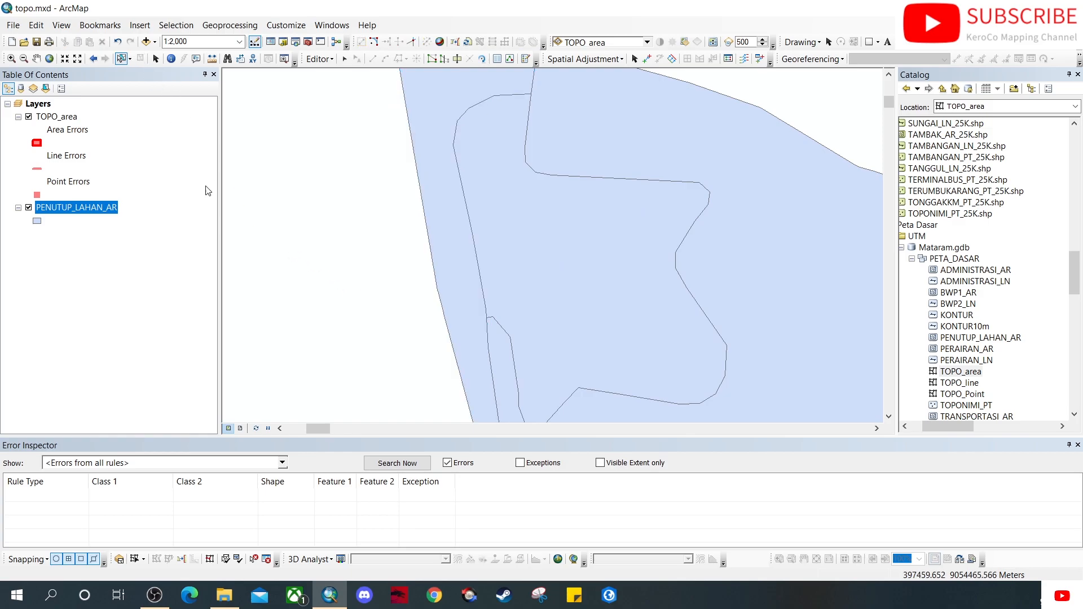
click(237, 562)
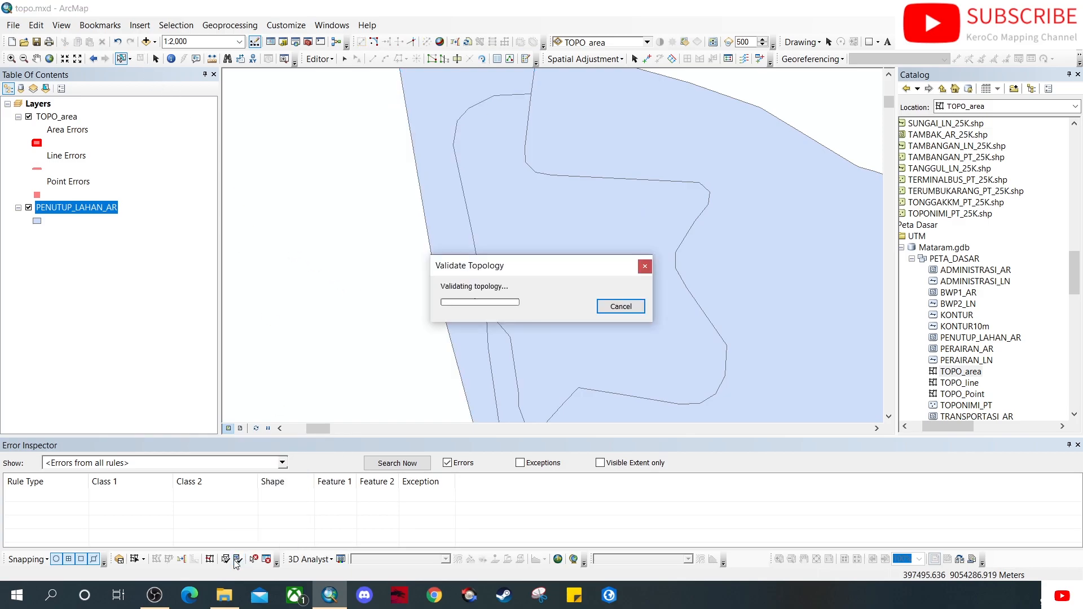
right_click(87, 208)
click(155, 276)
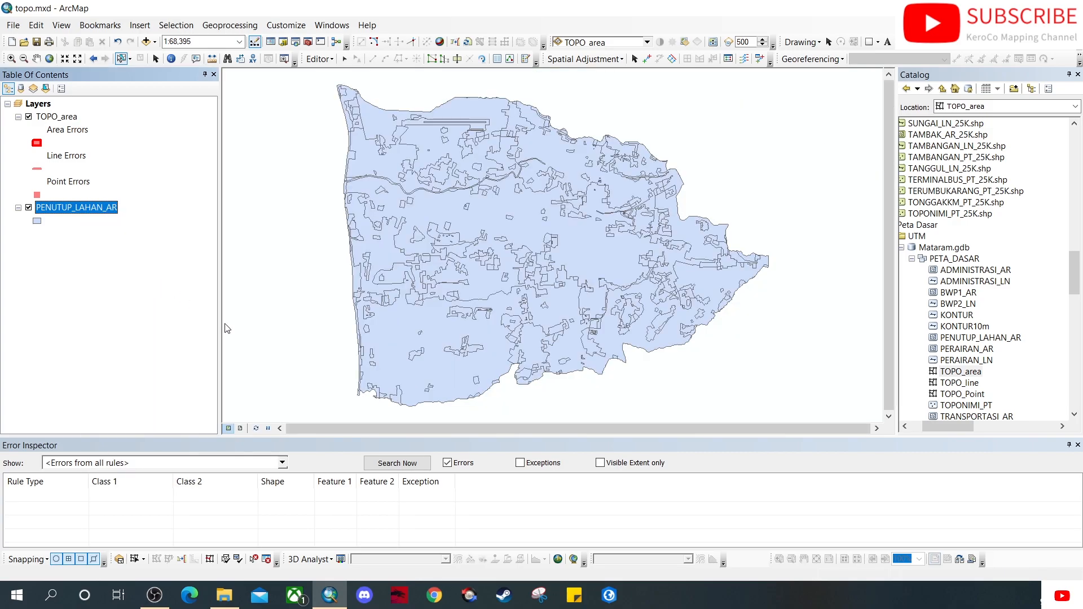
click(240, 564)
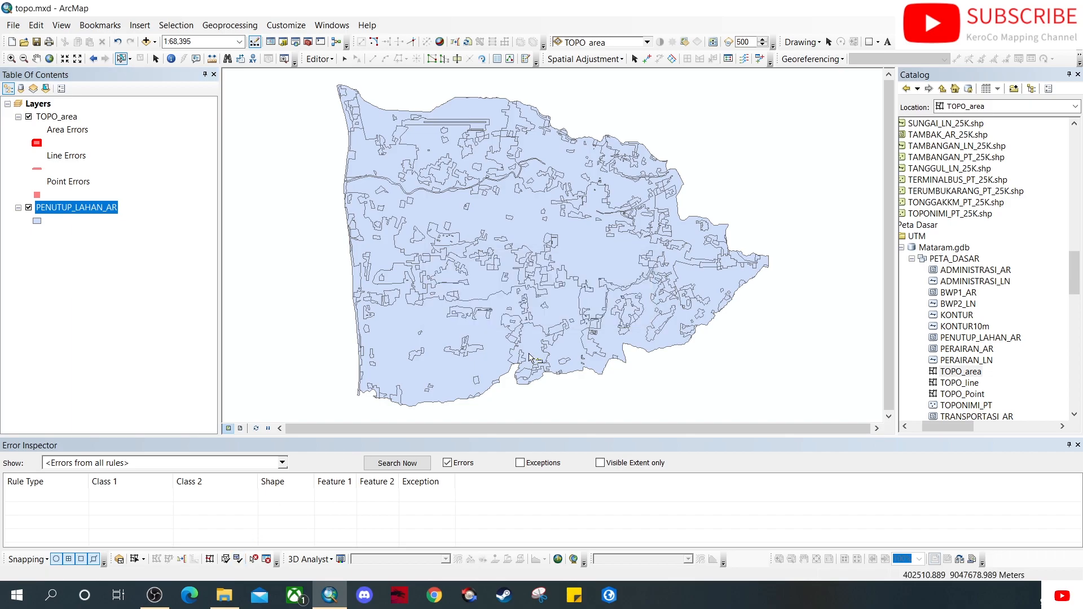
Search all topology rules for remaining errors, then list all PENUTUP_LAHAN_AR attribute records sorted by REMARK.
click(373, 463)
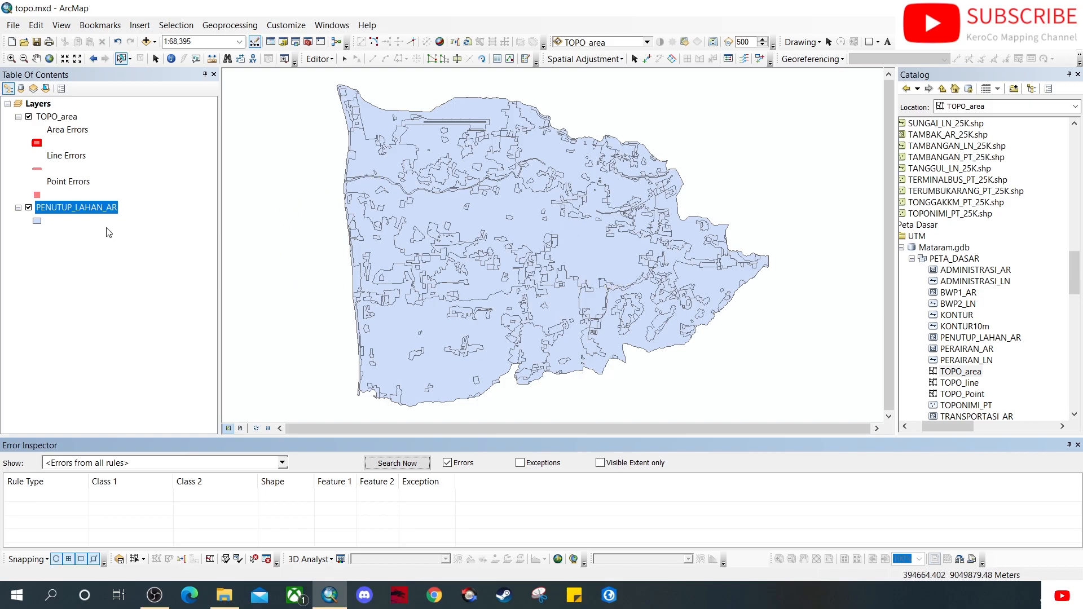
right_click(89, 213)
click(152, 251)
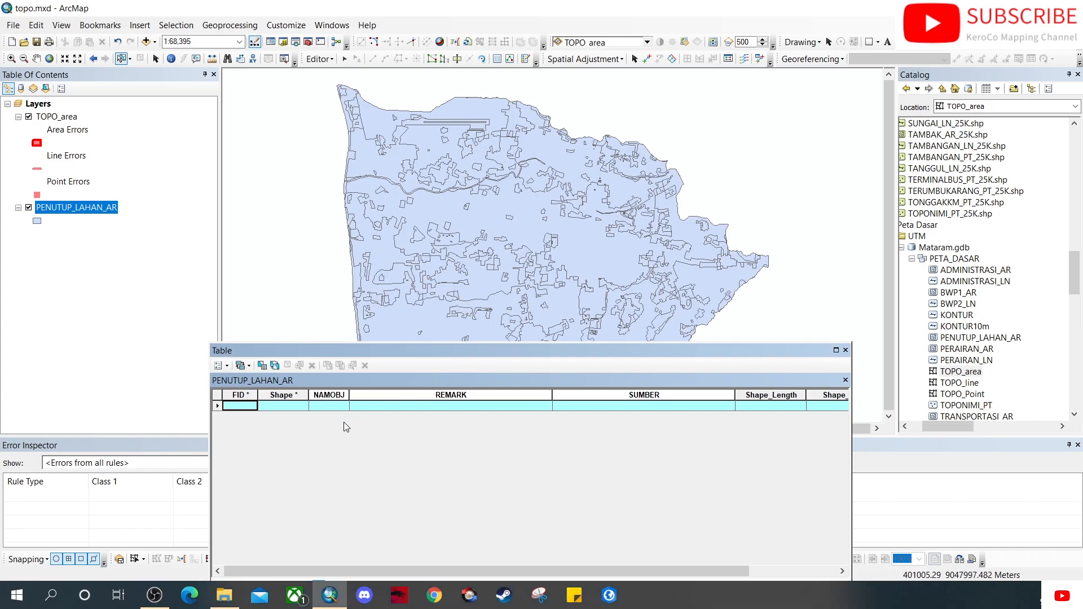
drag(489, 354, 498, 186)
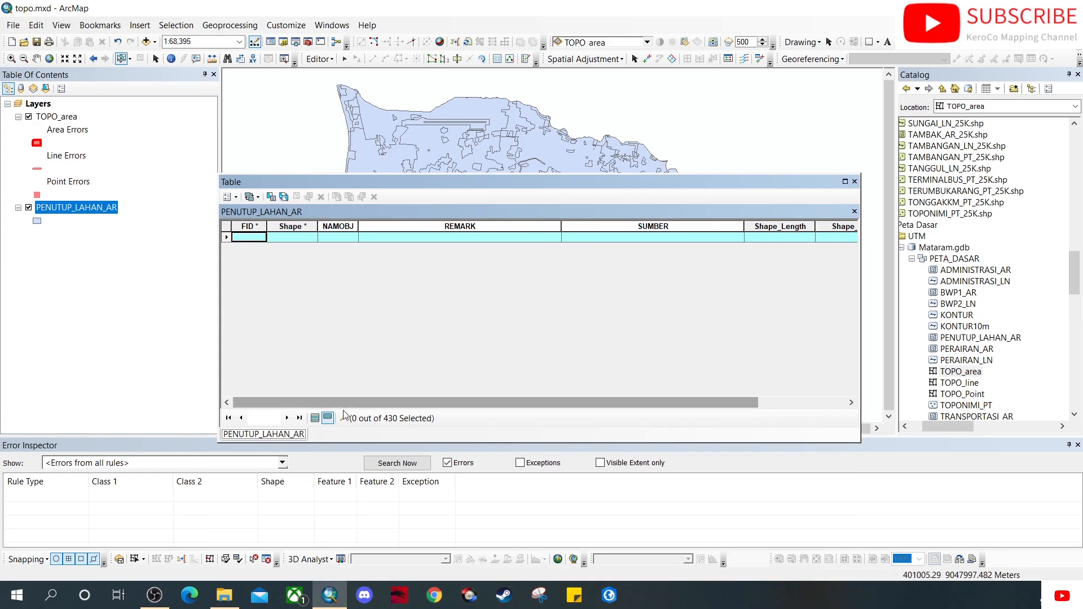
double_click(464, 226)
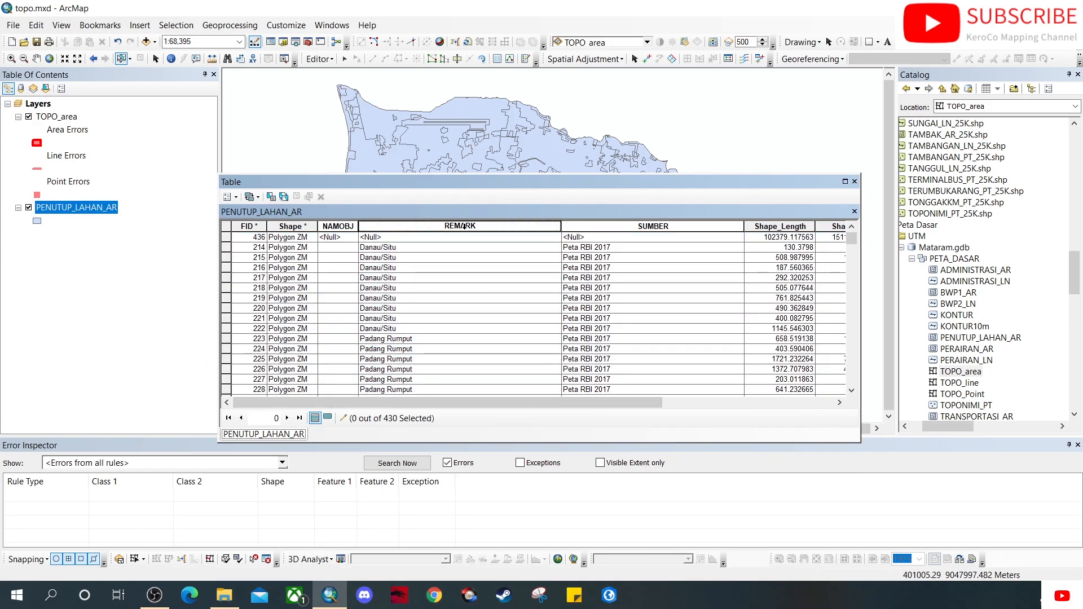
Zoom to the polygon with the null REMARK to inspect its extent, close the table, and clear the selection.
double_click(227, 239)
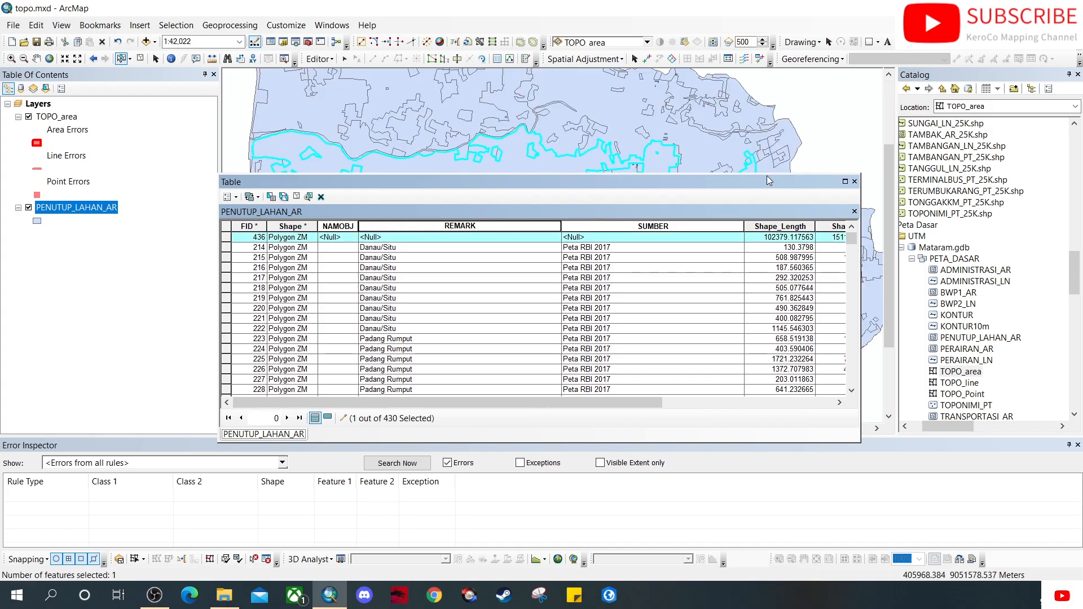
drag(770, 174, 661, 103)
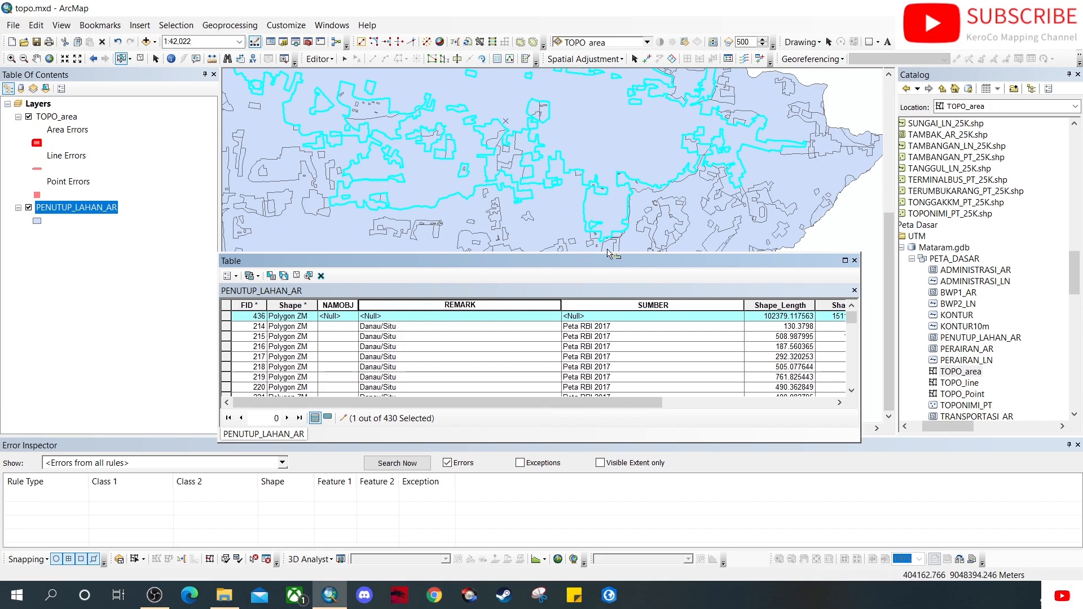
mouse_move(601, 406)
mouse_down()
mouse_move(752, 410)
mouse_move(601, 410)
mouse_up()
click(855, 260)
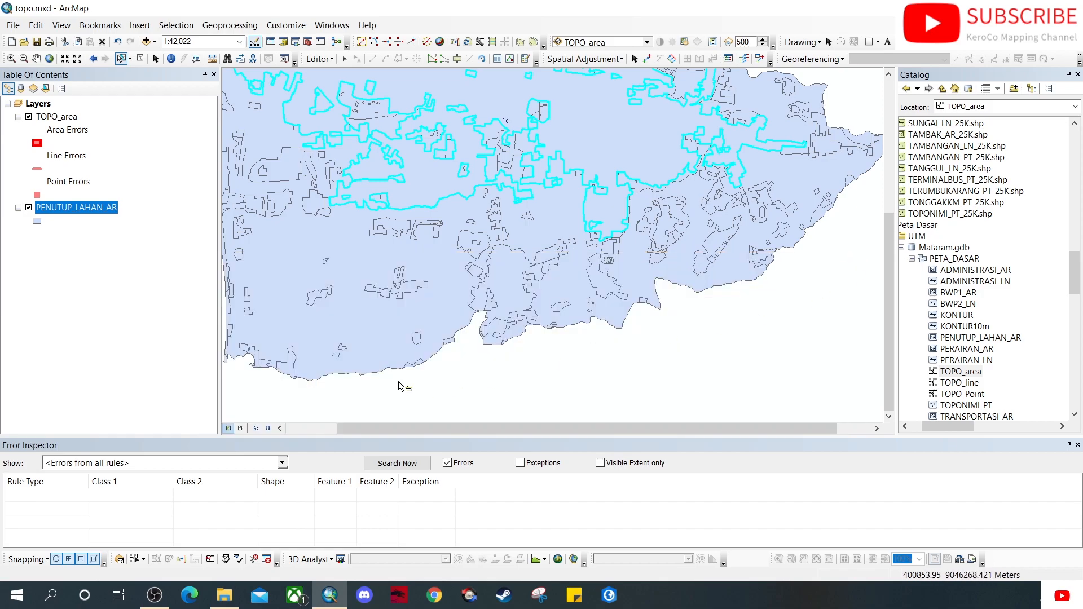
drag(418, 227, 455, 328)
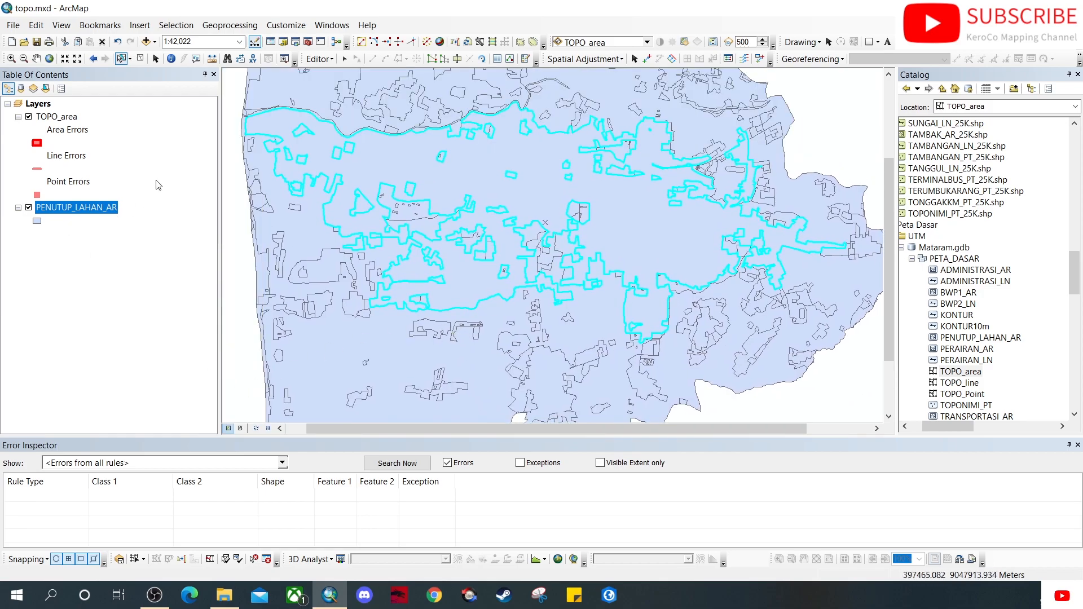
click(141, 59)
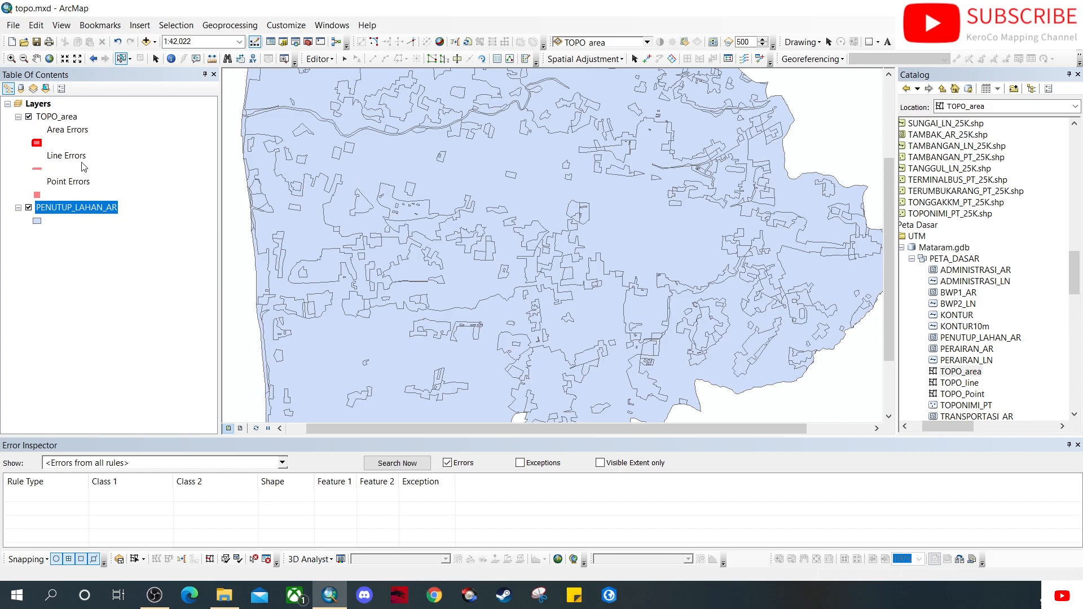
scroll(538, 301, down, 2)
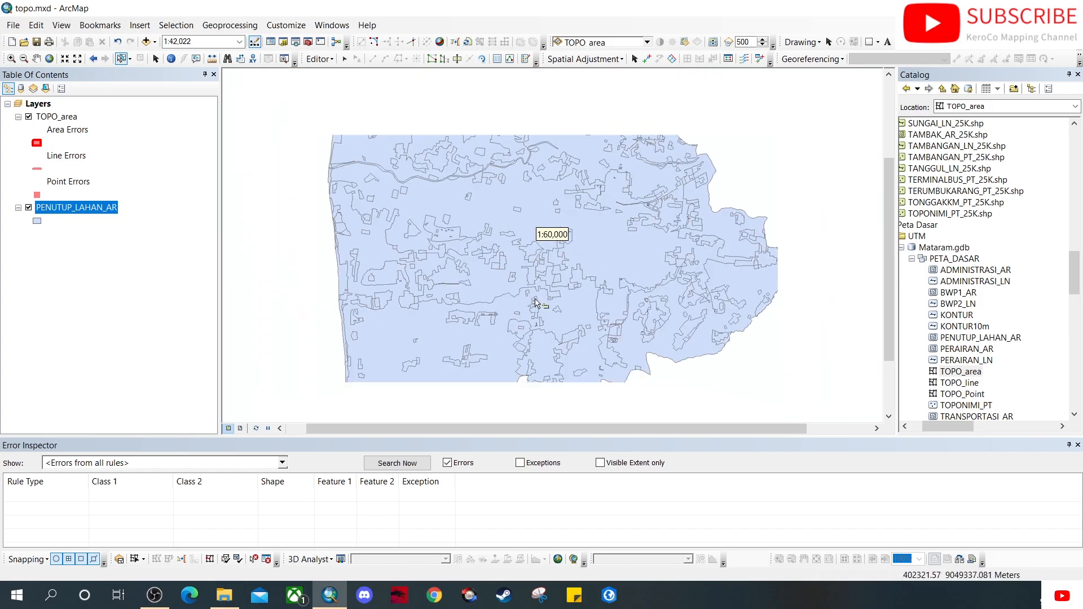
scroll(455, 259, down, 1)
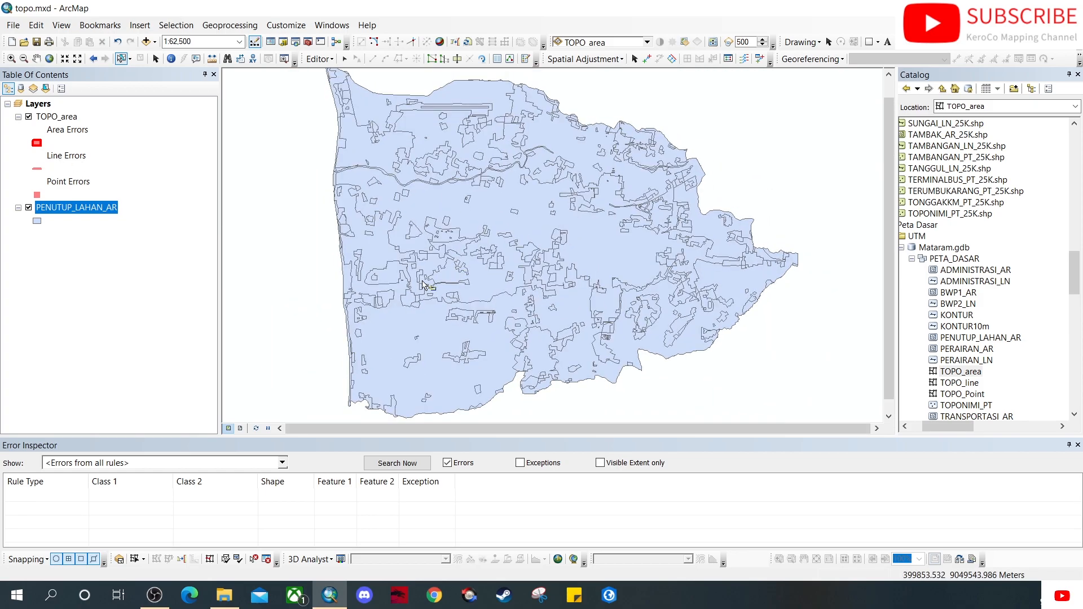
scroll(425, 287, down, 1)
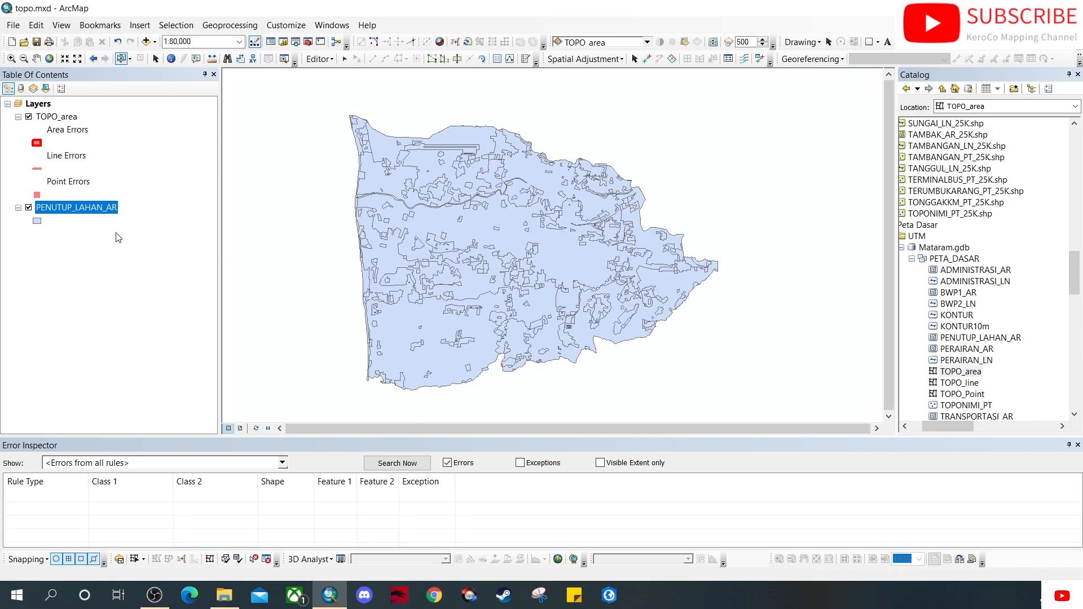
drag(513, 326, 545, 323)
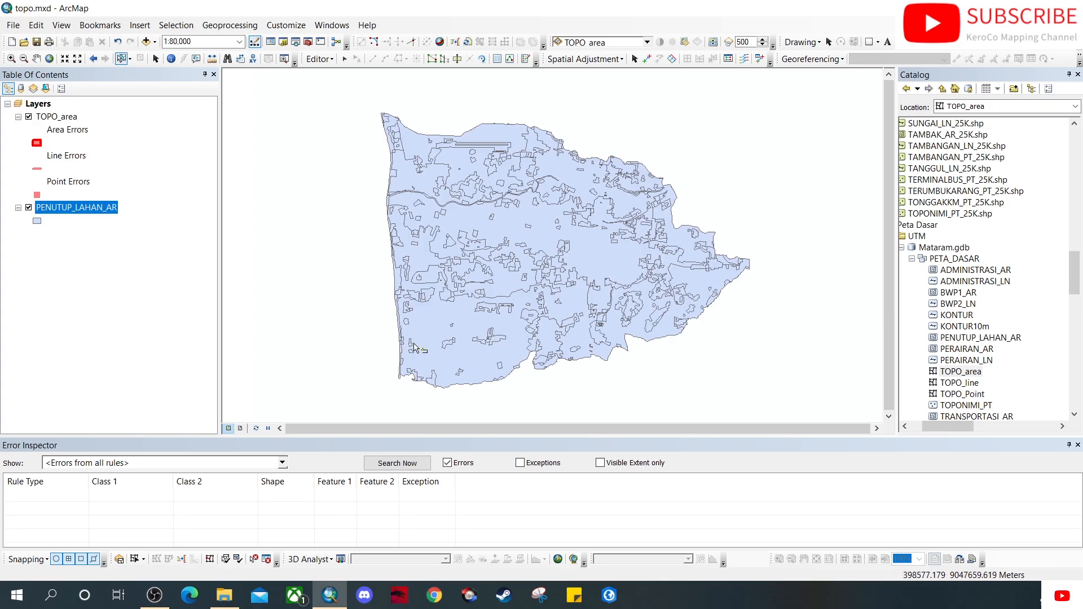
scroll(543, 326, up, 1)
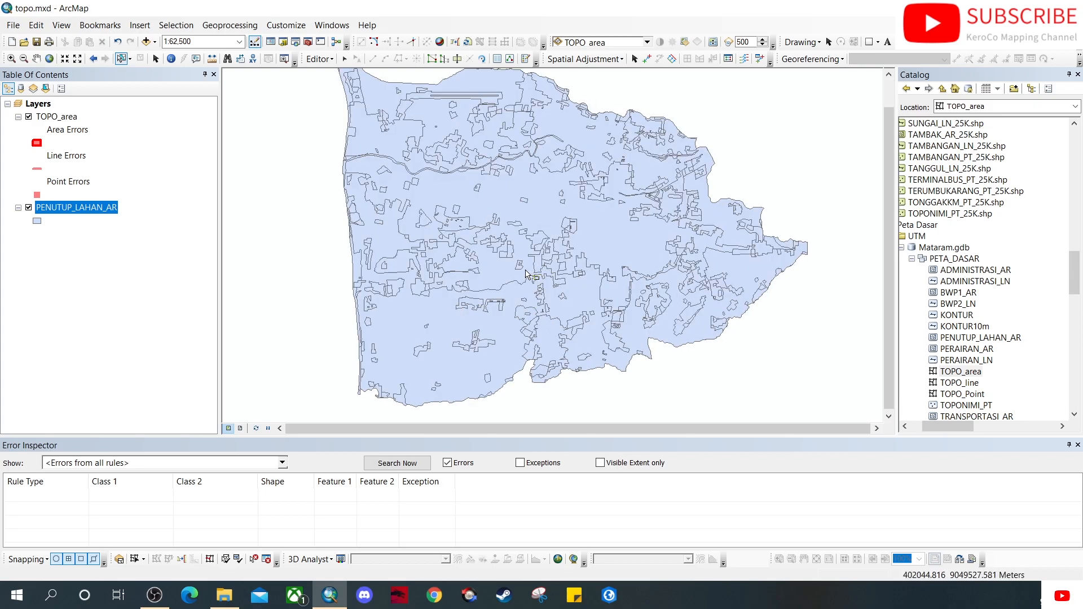
scroll(558, 237, up, 3)
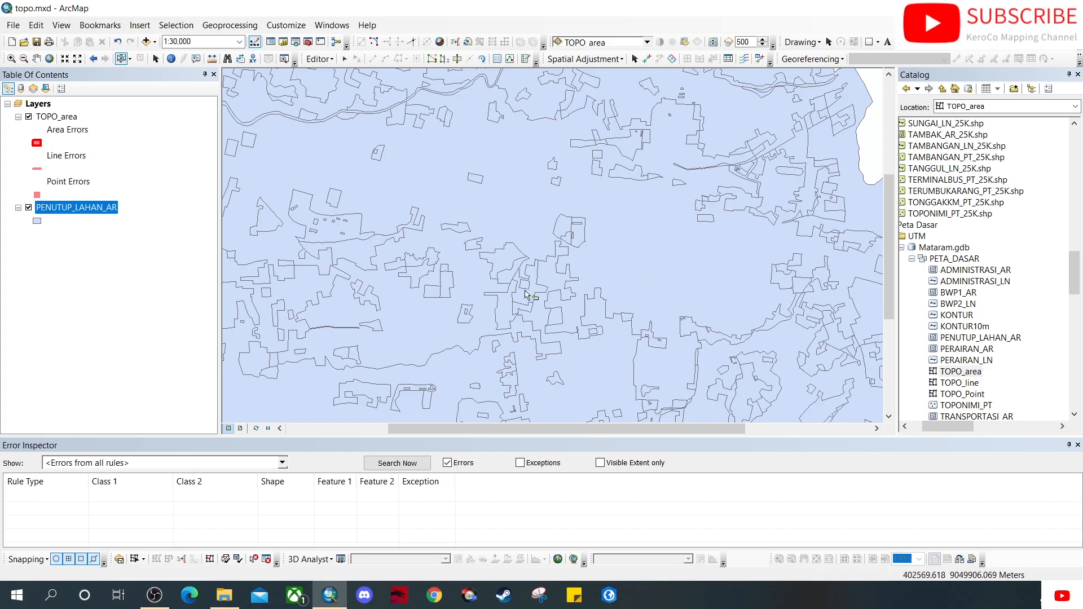
scroll(446, 297, down, 1)
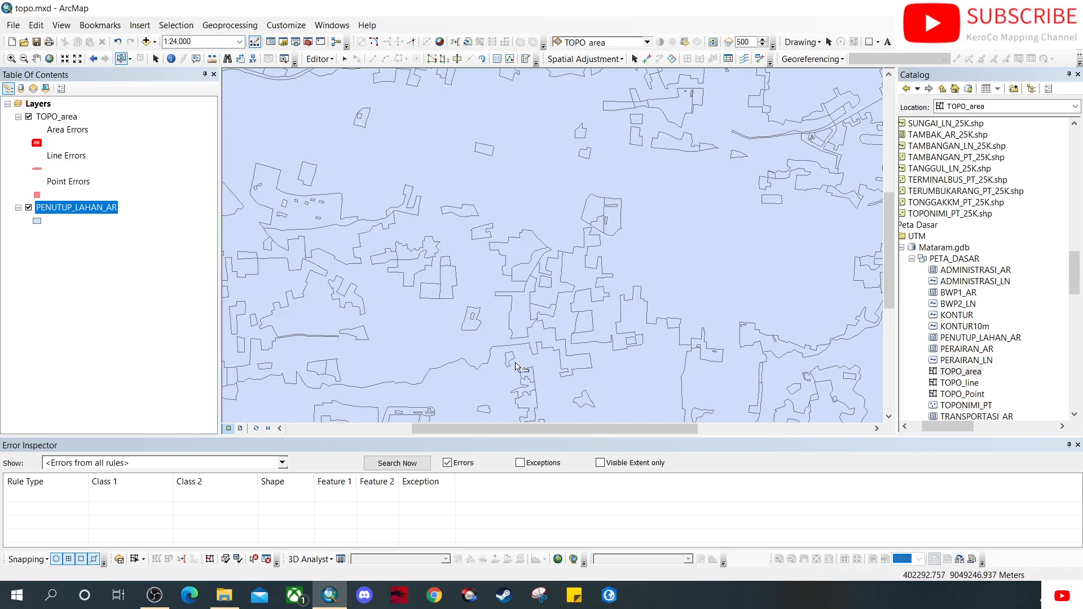
Stop the editing session on the PENUTUP_LAHAN_AR layer.
click(344, 58)
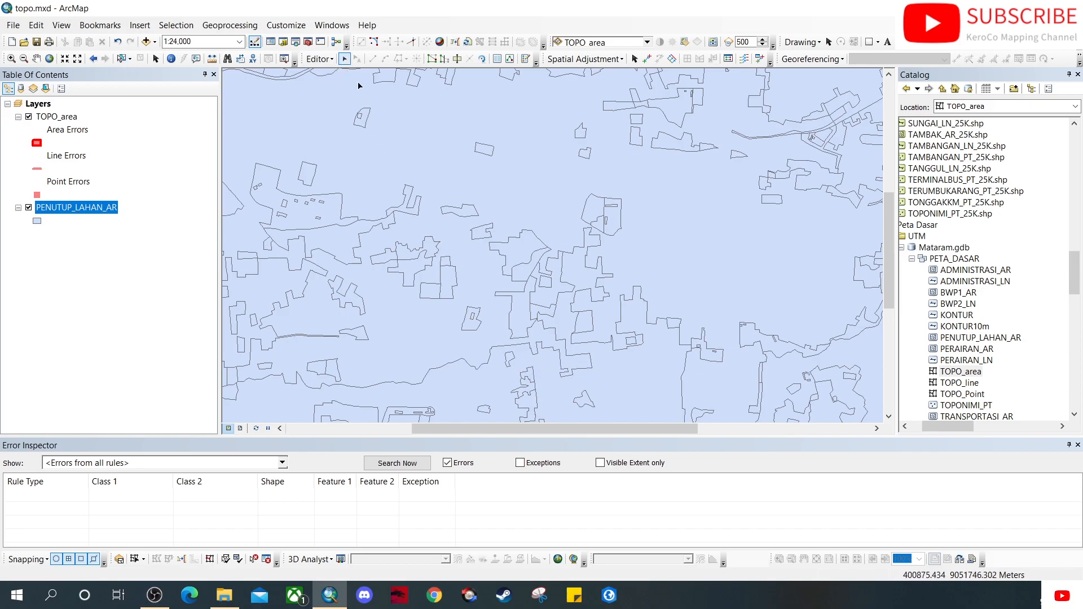
click(150, 285)
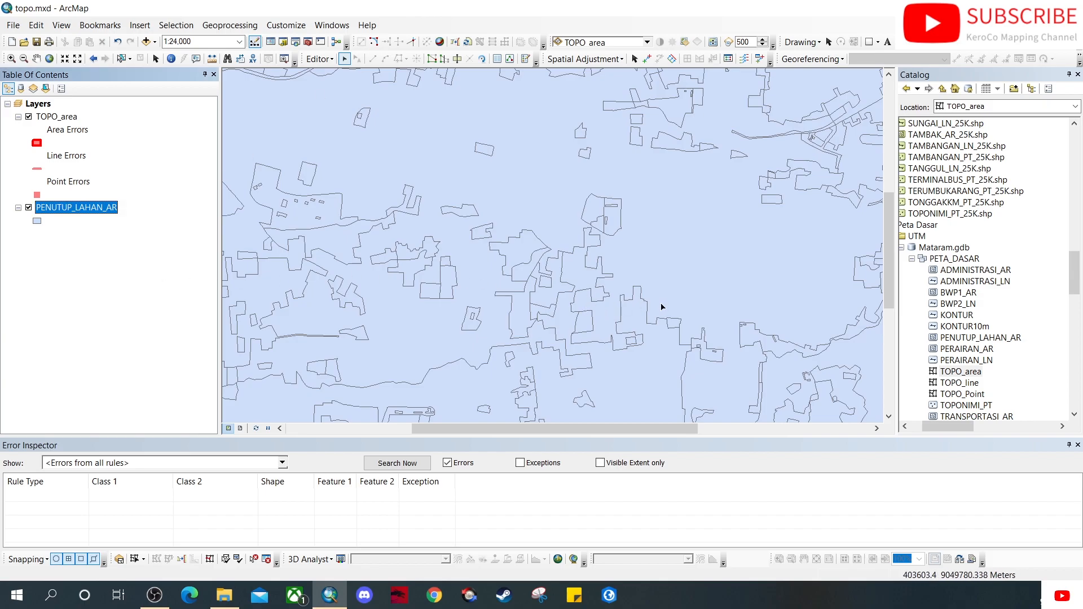
scroll(661, 306, down, 3)
scroll(661, 306, down, 2)
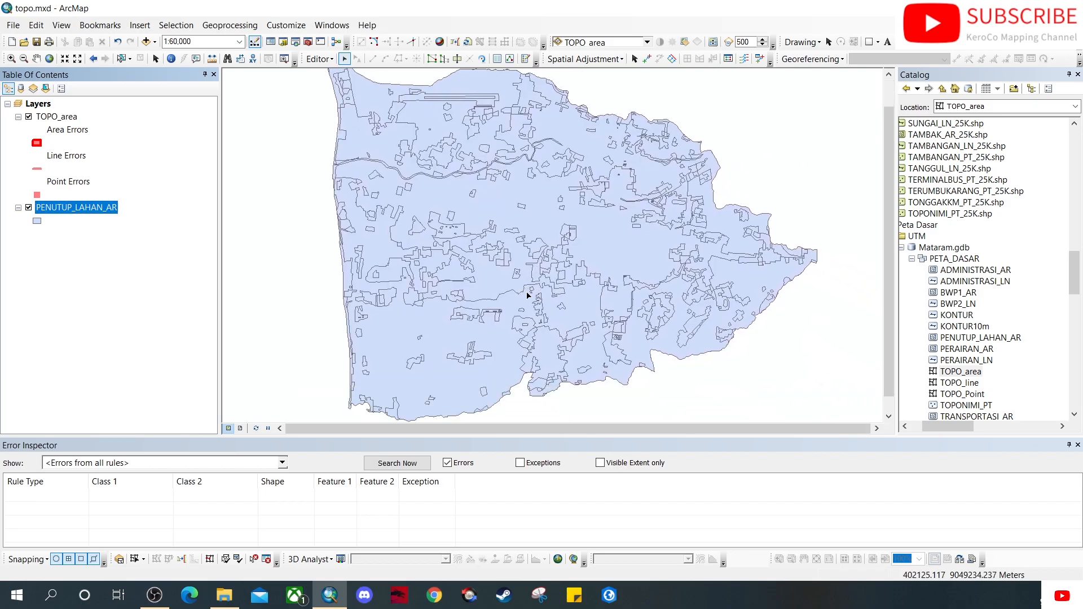
scroll(533, 303, down, 1)
click(319, 60)
click(319, 61)
click(319, 61)
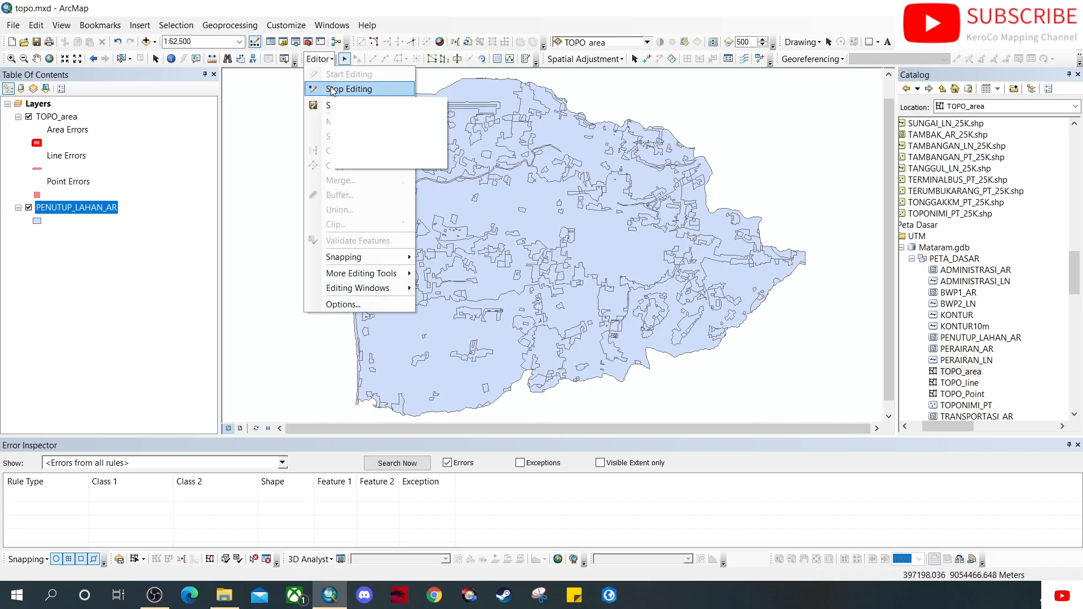
click(341, 88)
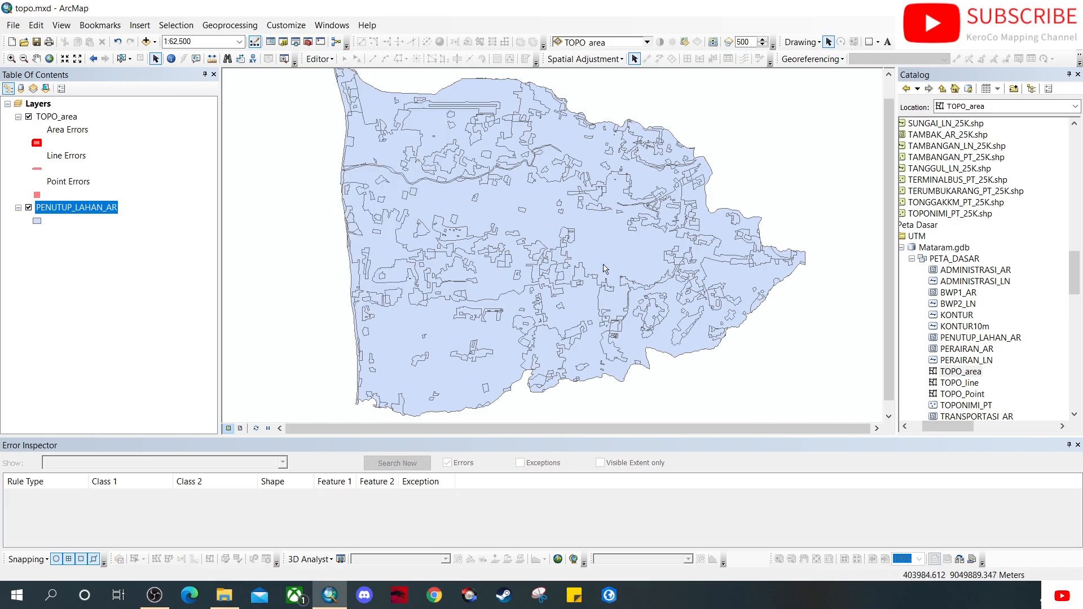
drag(485, 251, 547, 273)
scroll(574, 265, up, 2)
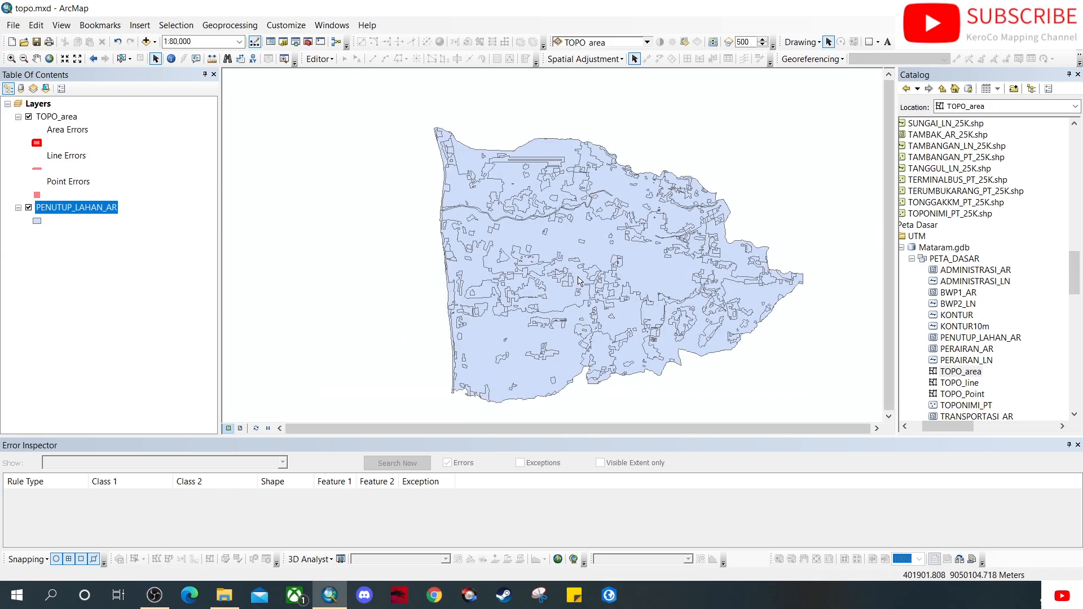
drag(610, 313, 573, 292)
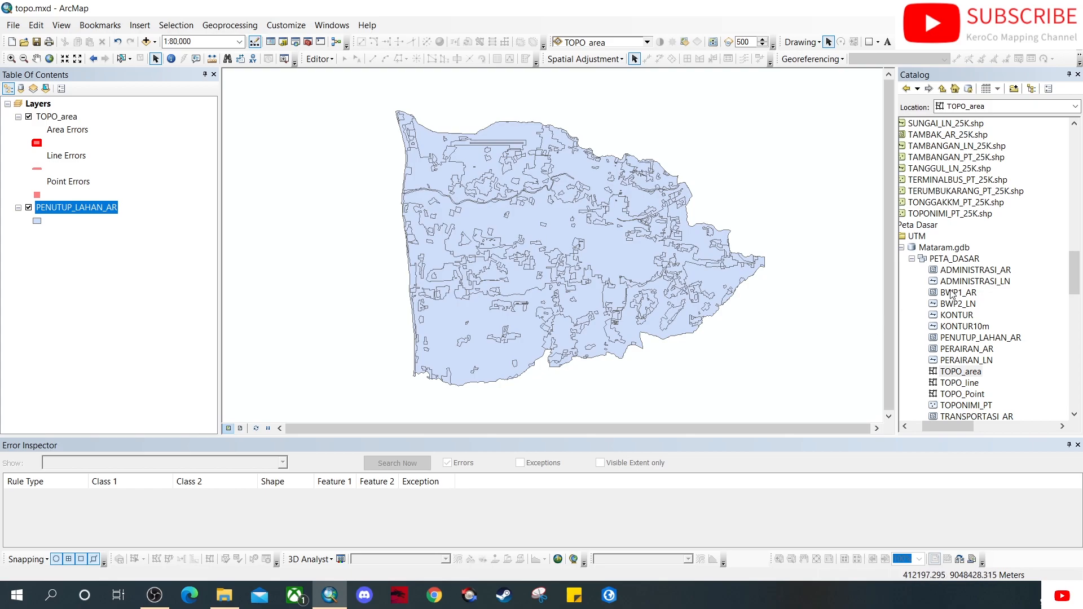
scroll(966, 301, down, 1)
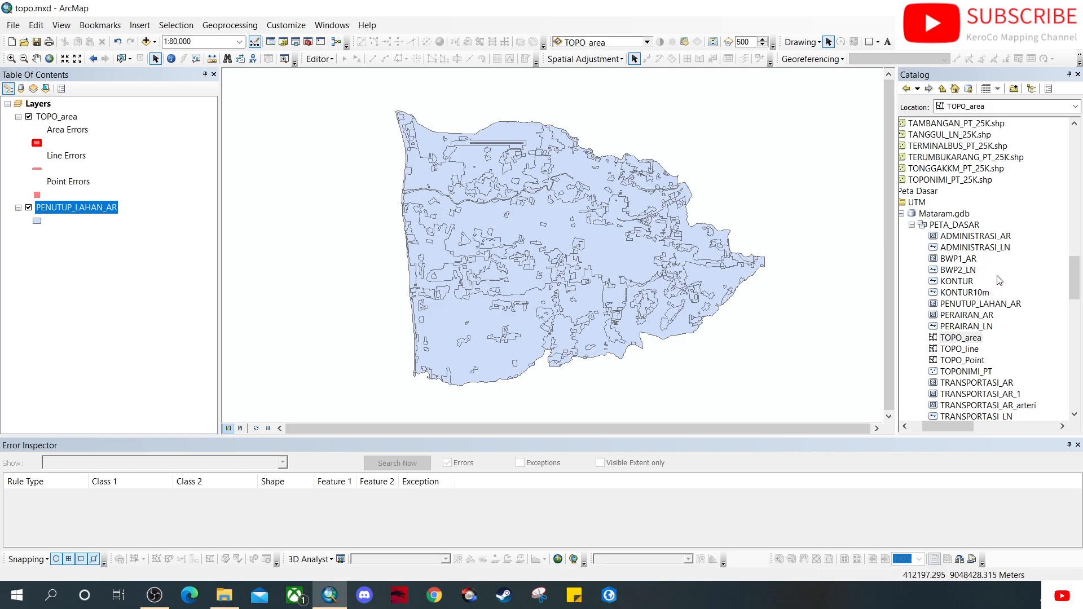
scroll(998, 387, down, 1)
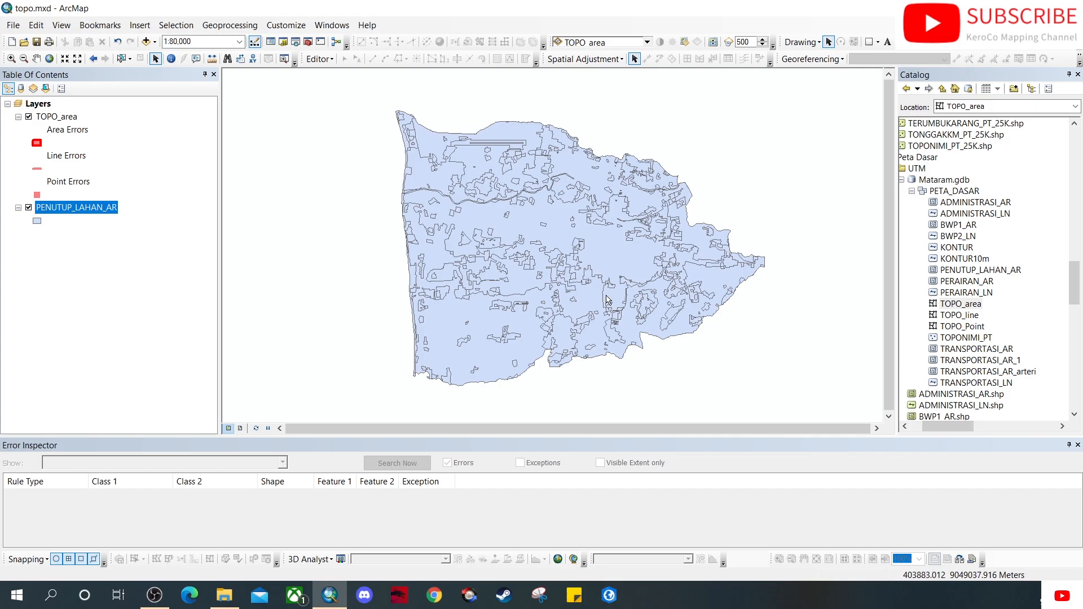
Add the TRANSPORTASI_LN feature class from the PETA_DASAR dataset to the map above PENUTUP_LAHAN_AR.
scroll(564, 314, up, 3)
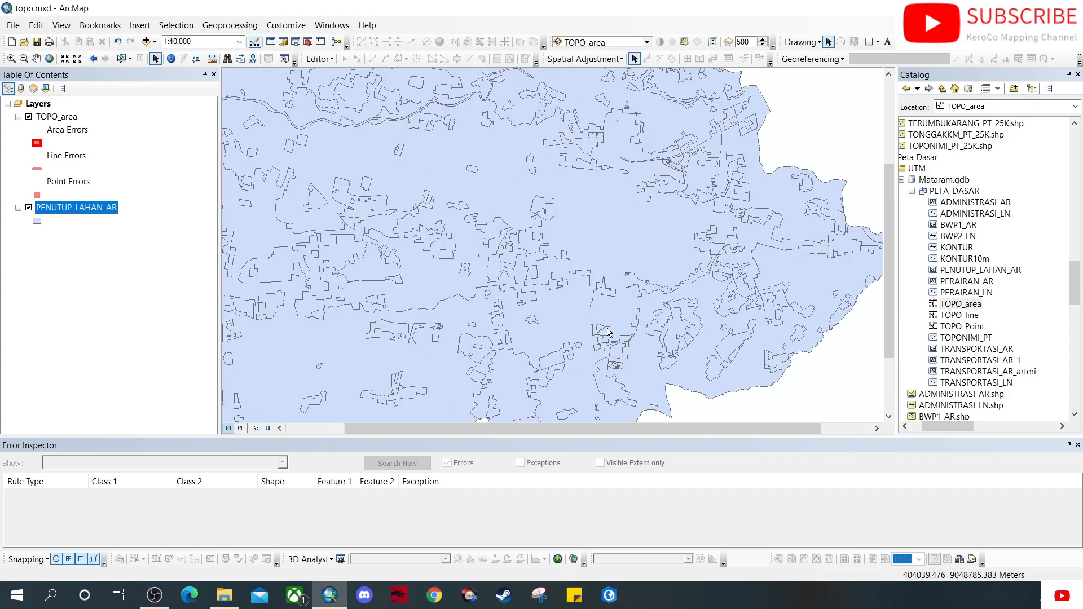
scroll(529, 272, up, 2)
scroll(529, 273, up, 1)
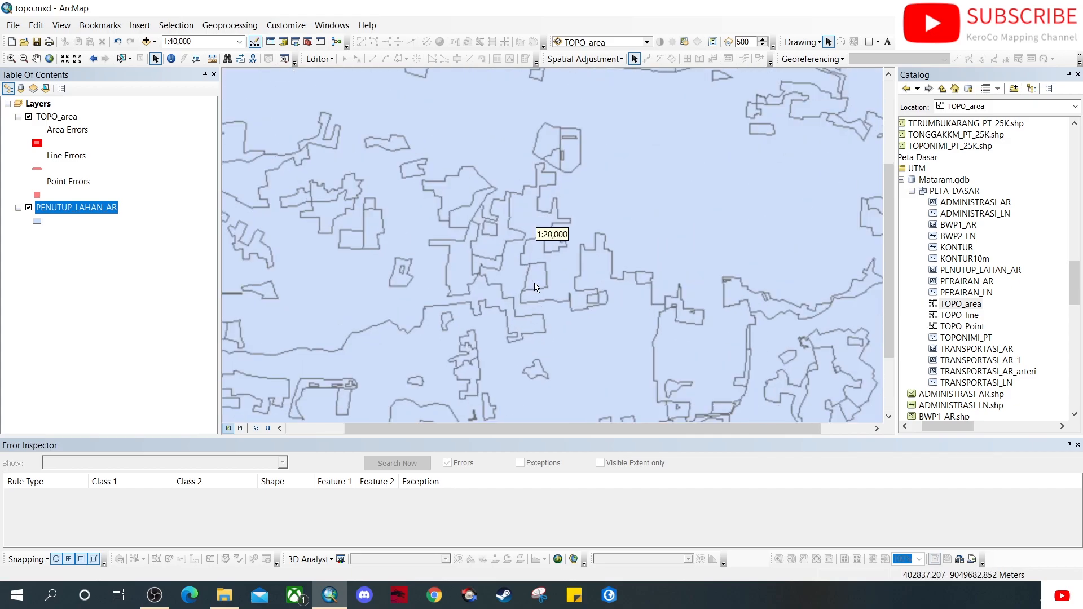
drag(454, 357, 700, 264)
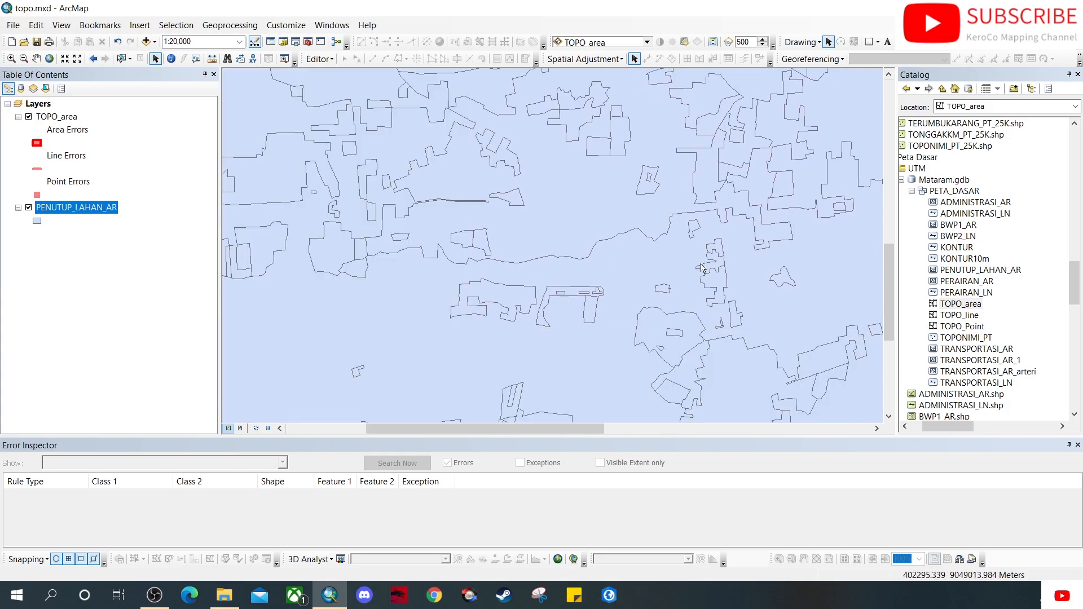
drag(695, 324, 556, 282)
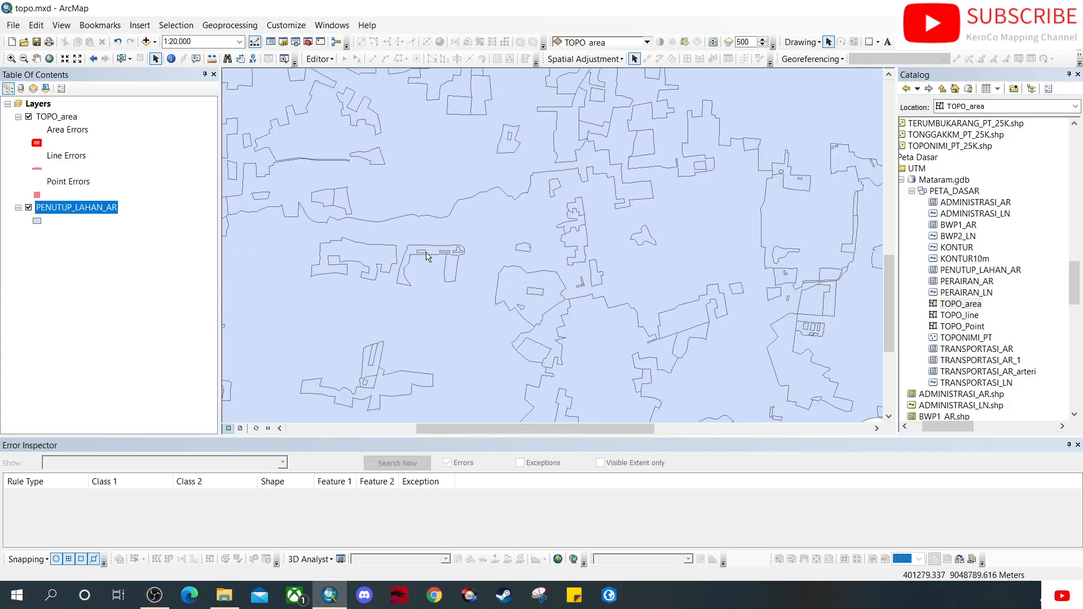
drag(752, 289, 498, 332)
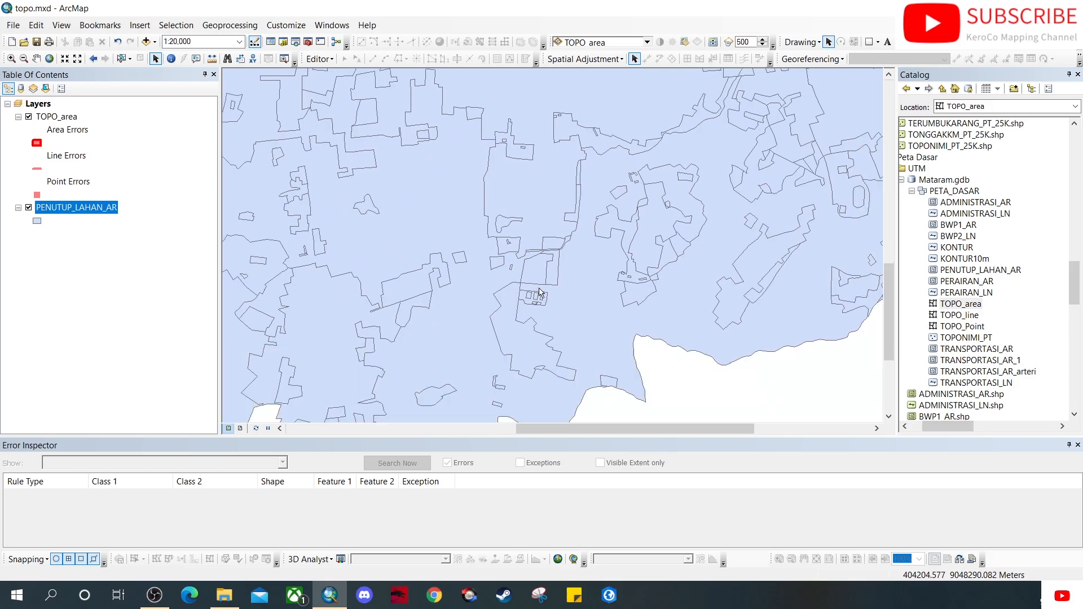
scroll(545, 305, up, 4)
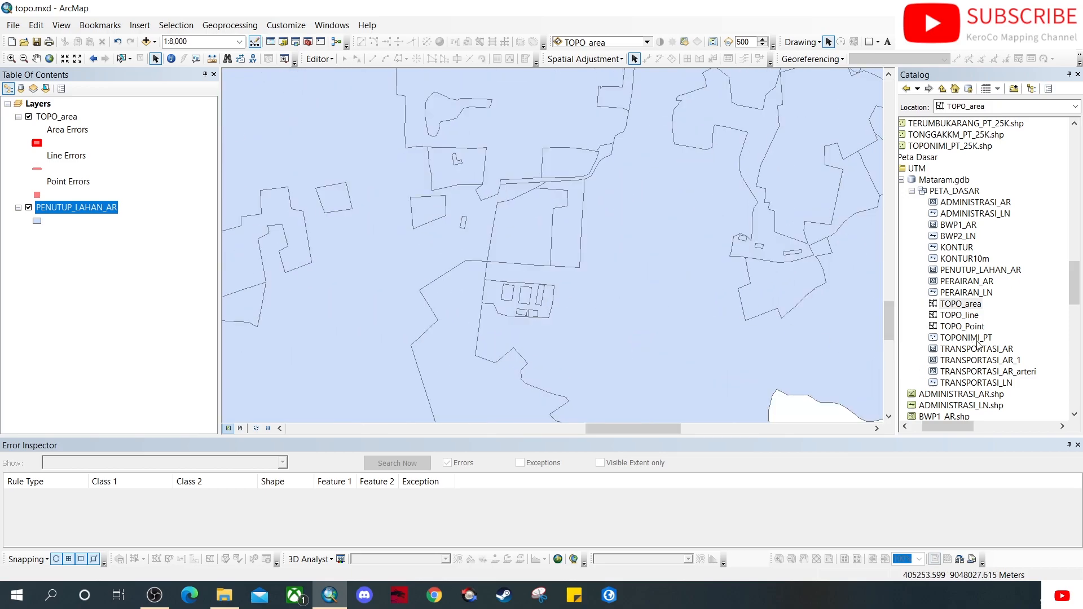
click(988, 383)
drag(988, 386, 123, 196)
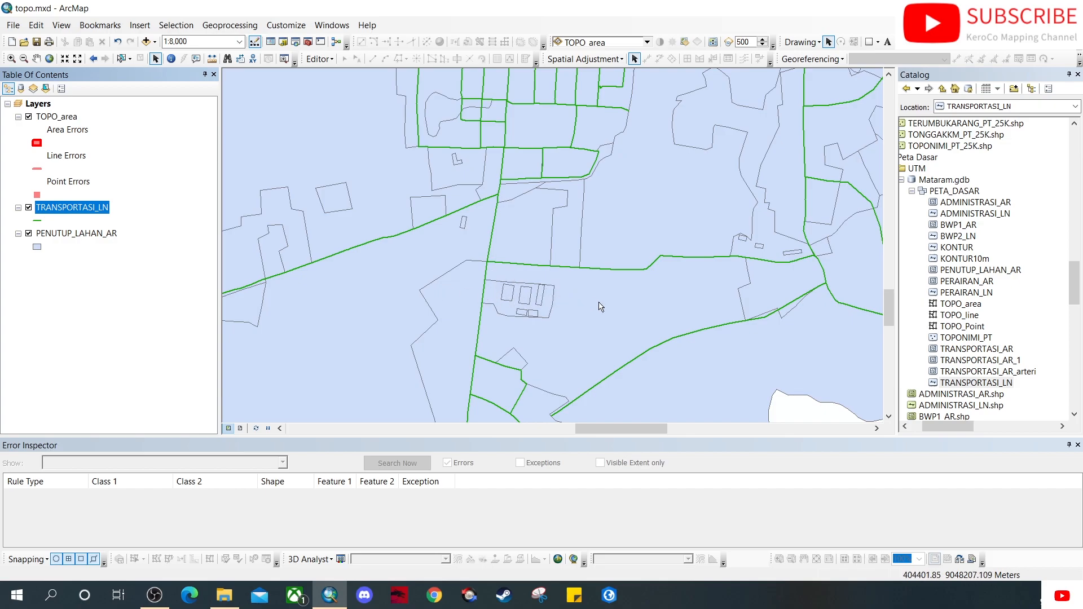
Examine how the TRANSPORTASI_LN road lines run relative to the land-cover polygons across the southern part of the map.
scroll(564, 304, down, 2)
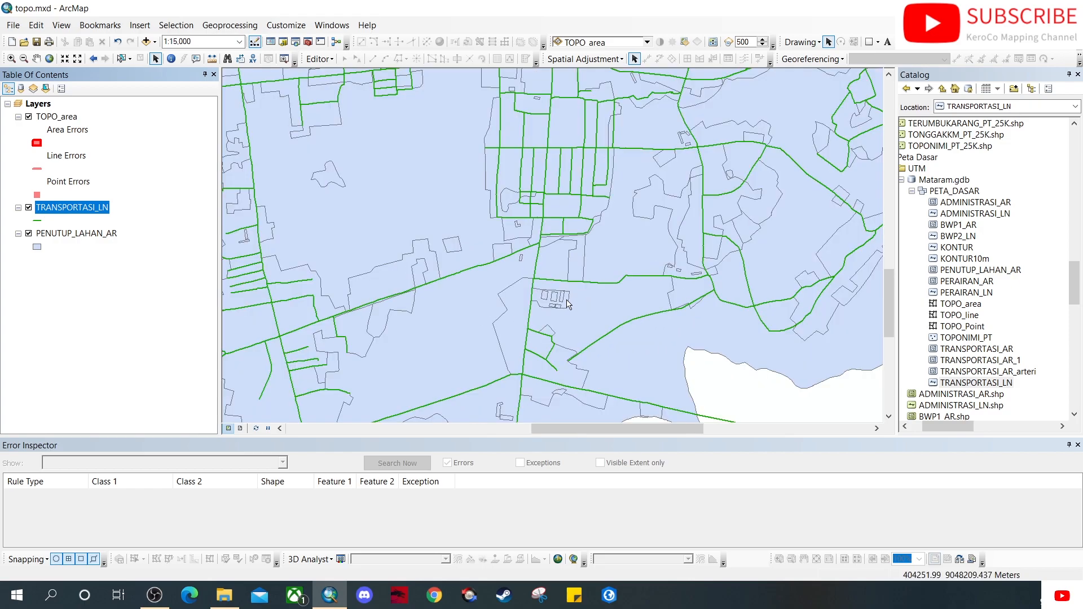
drag(358, 276, 543, 274)
drag(380, 254, 628, 271)
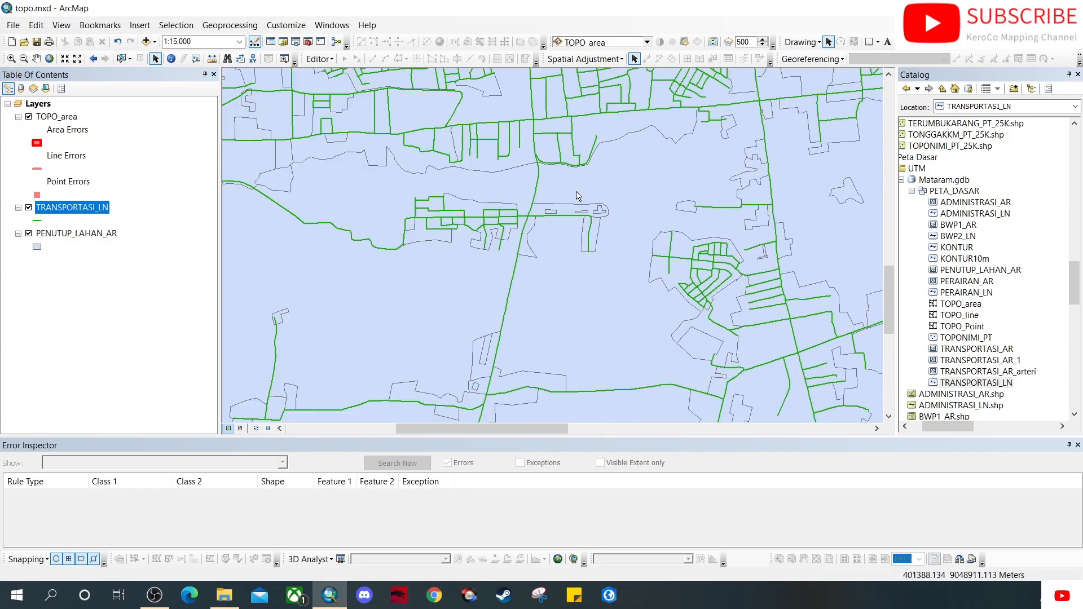
drag(359, 342, 665, 280)
drag(714, 326, 360, 196)
drag(613, 268, 448, 318)
scroll(448, 318, down, 5)
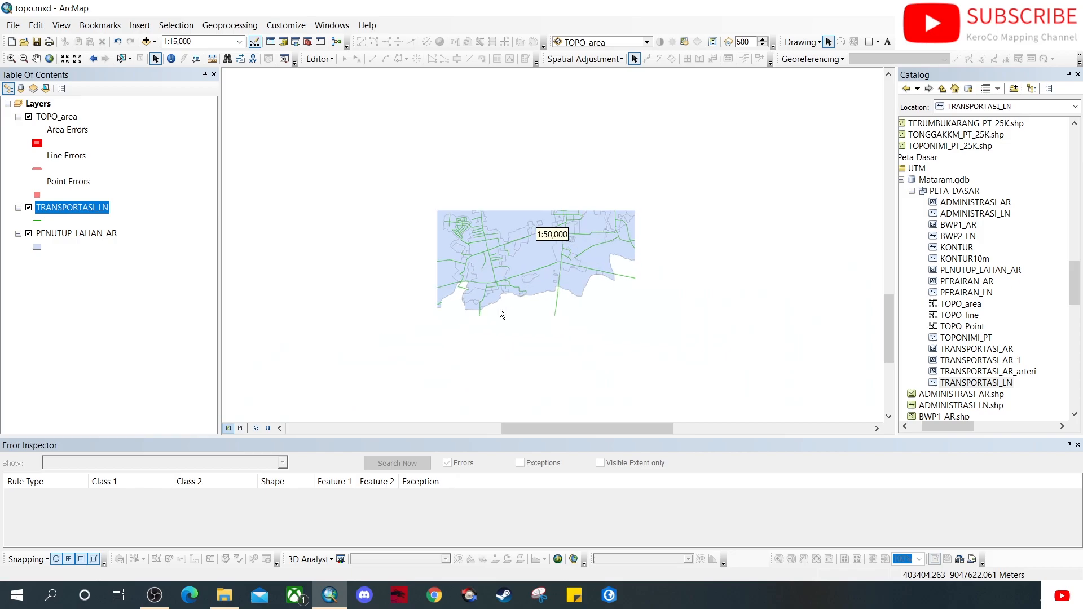
Examine the TRANSPORTASI_LN road network against the PENUTUP_LAHAN_AR polygons, from the full extent down to the dense central road blocks.
drag(451, 184, 458, 305)
drag(398, 236, 587, 238)
scroll(588, 240, down, 1)
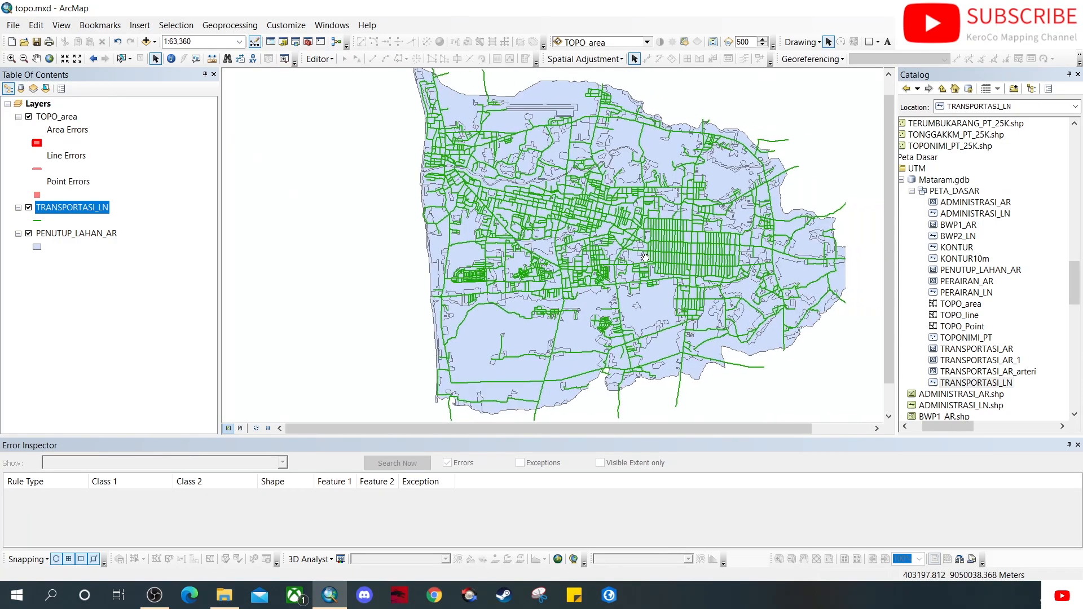
scroll(574, 263, down, 1)
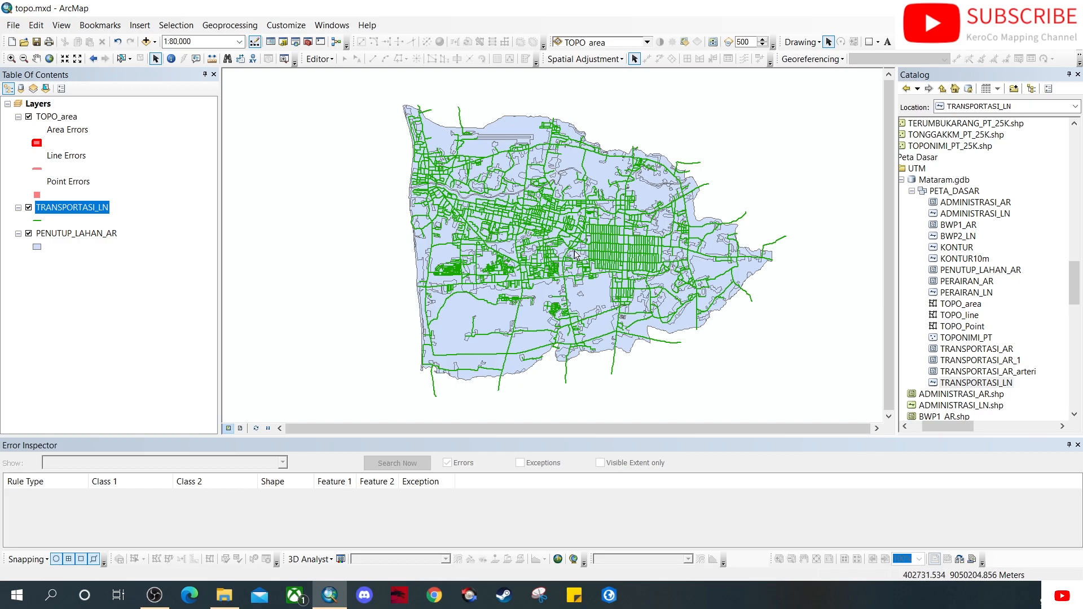
scroll(577, 265, down, 1)
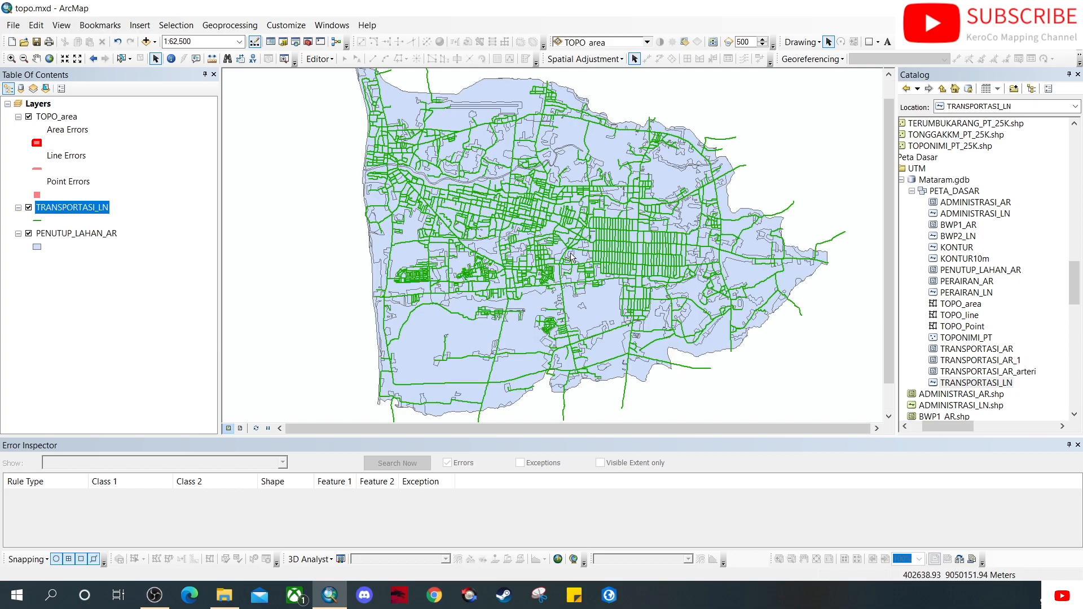
scroll(572, 259, down, 2)
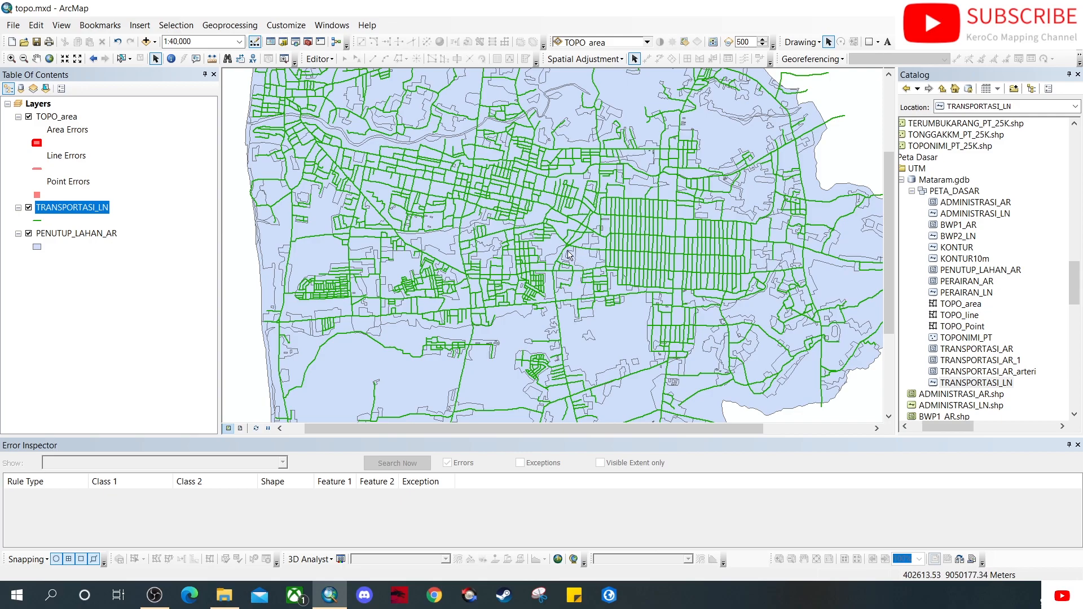
drag(556, 244, 581, 300)
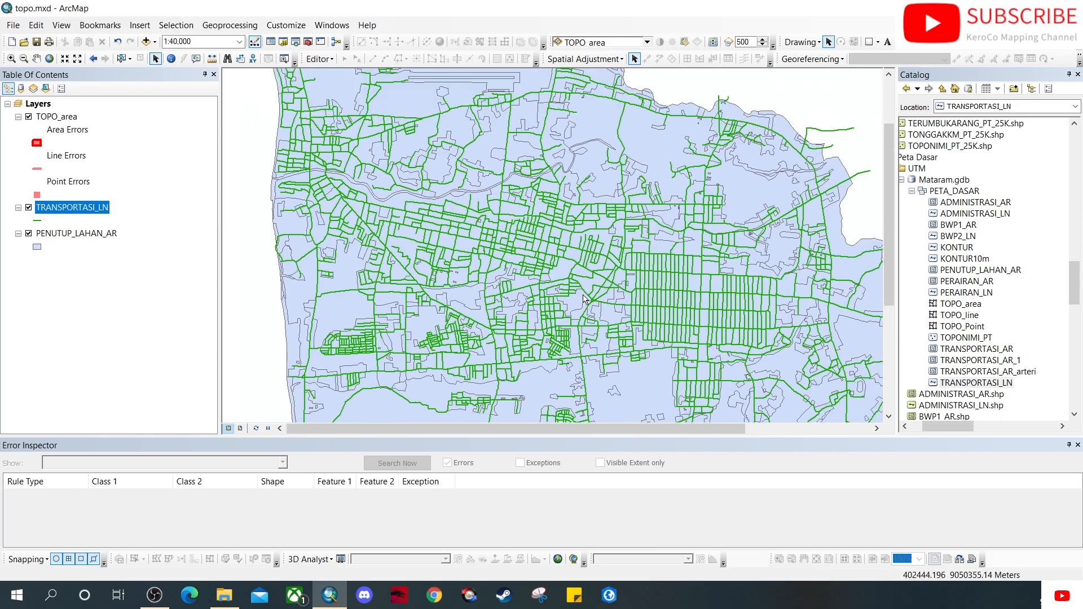
scroll(584, 298, down, 2)
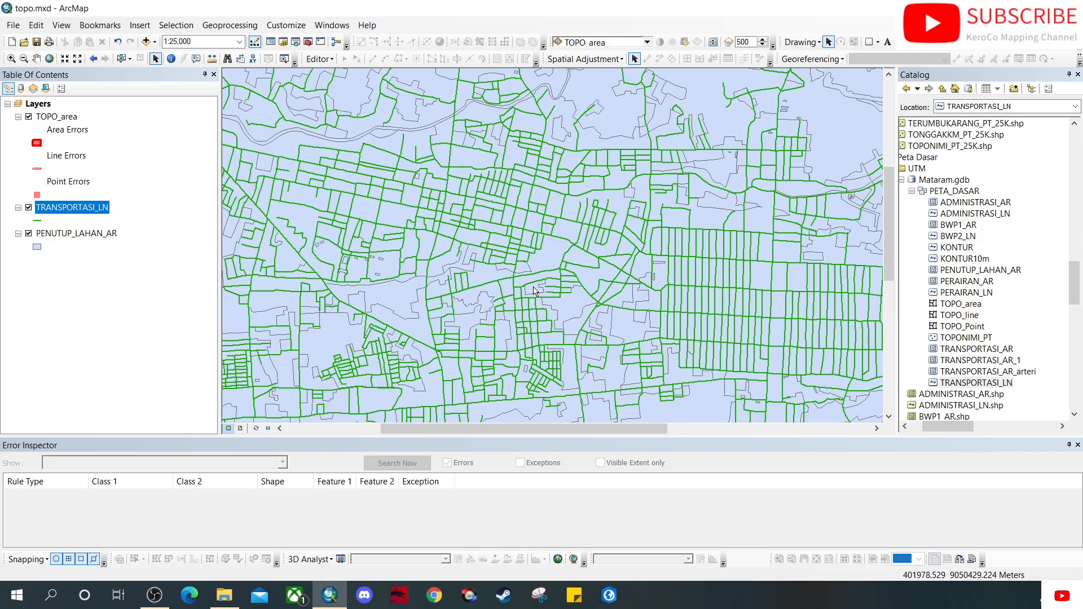
scroll(561, 287, up, 2)
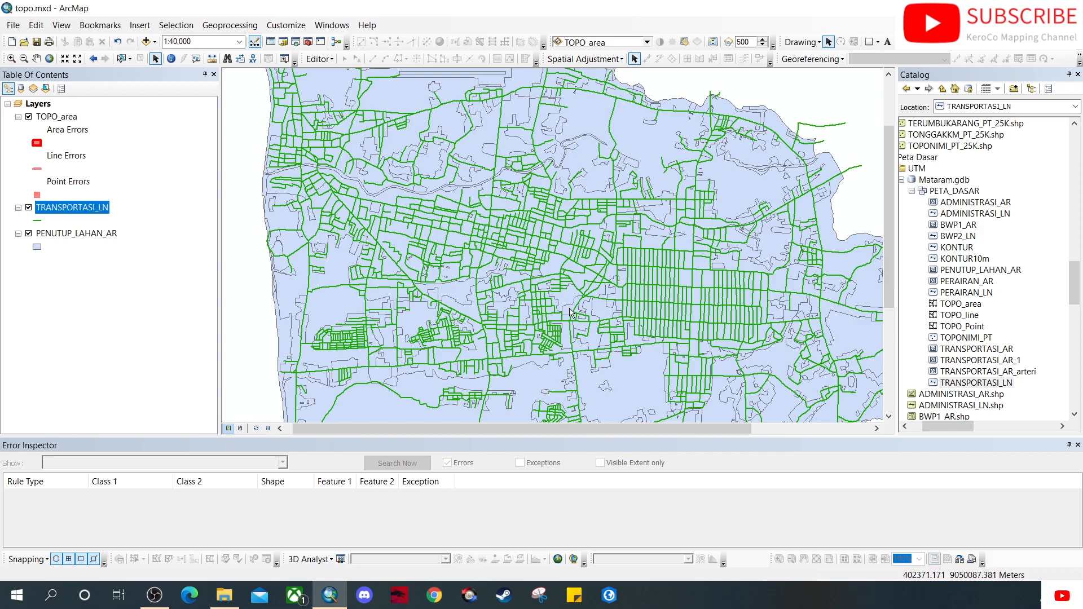
drag(568, 309, 550, 264)
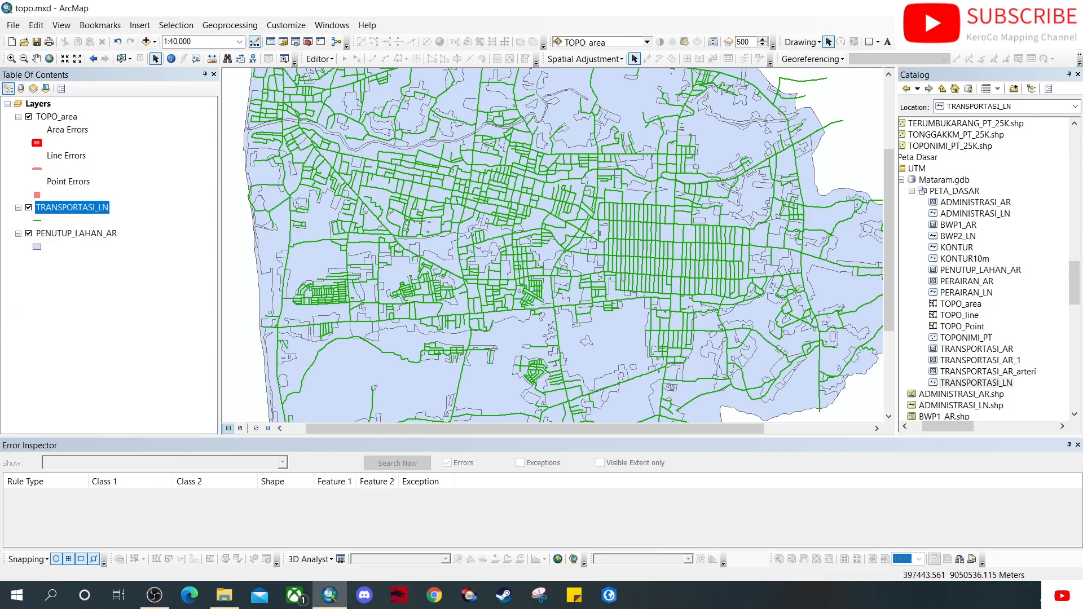
key(alt+Tab)
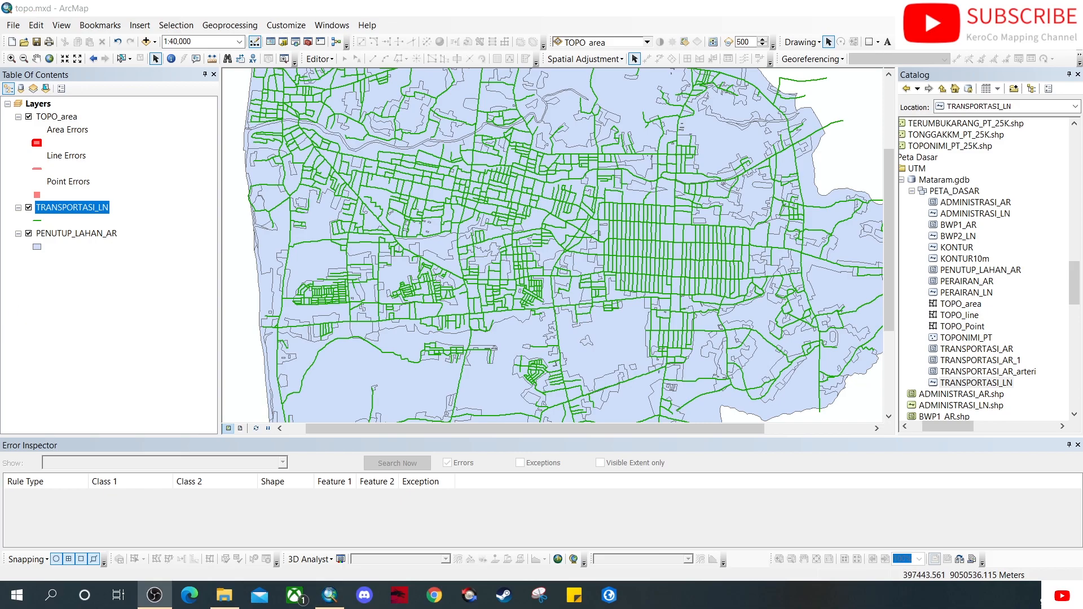